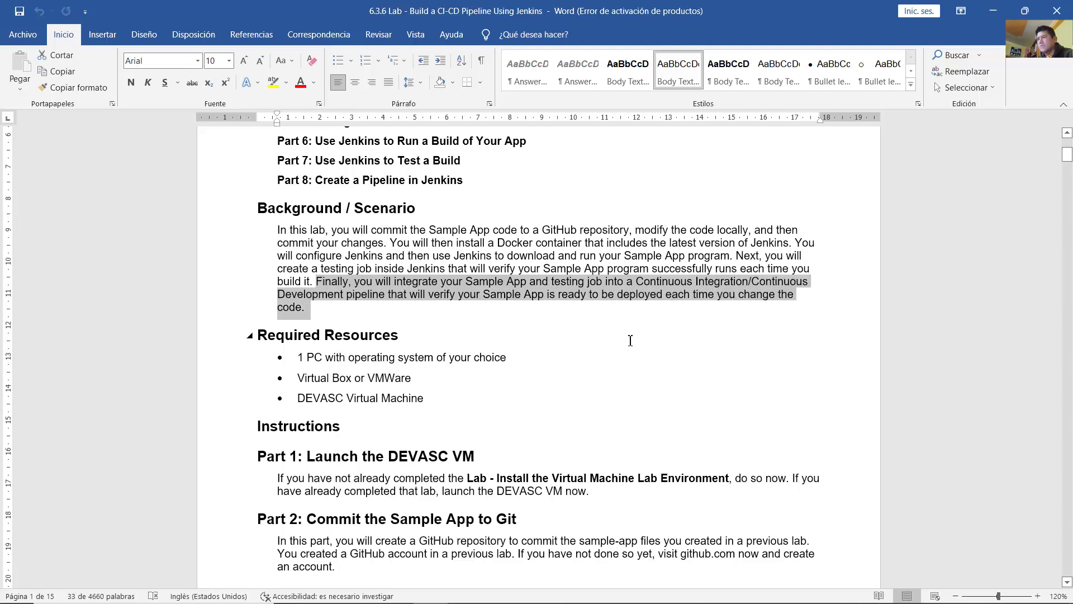
Step: Review the Required Resources: the PC, VirtualBox or VMWare, and the DEVASC virtual machine
{"action": "scroll", "coordinate": [575, 227], "scroll_direction": "down", "scroll_amount": 3}
{"action": "left_click", "coordinate": [395, 227]}
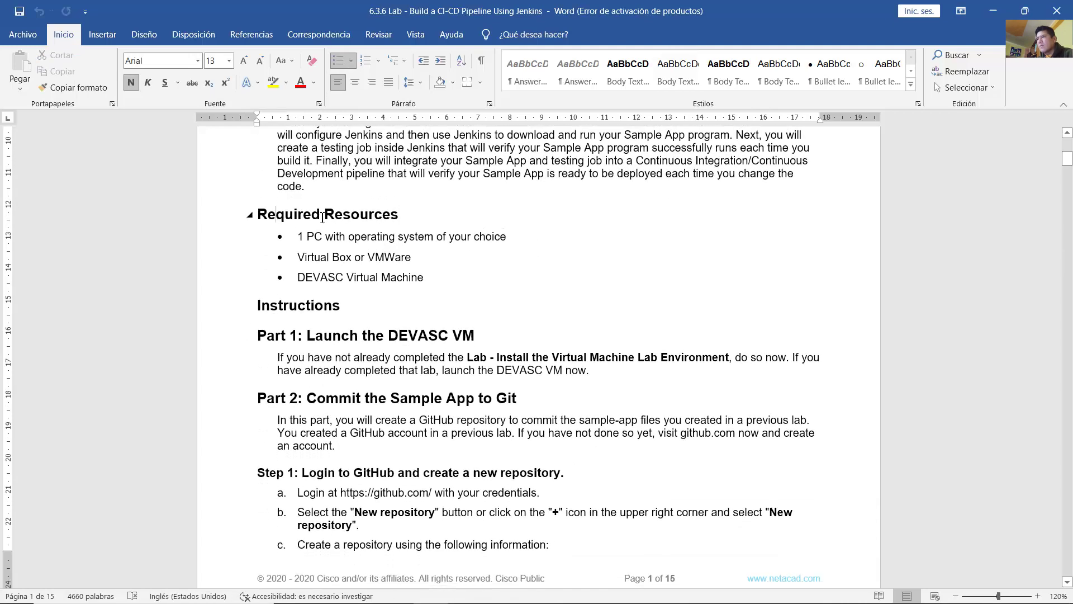
{"action": "left_click_drag", "start_coordinate": [322, 216], "coordinate": [431, 217]}
{"action": "left_click_drag", "start_coordinate": [299, 238], "coordinate": [510, 243]}
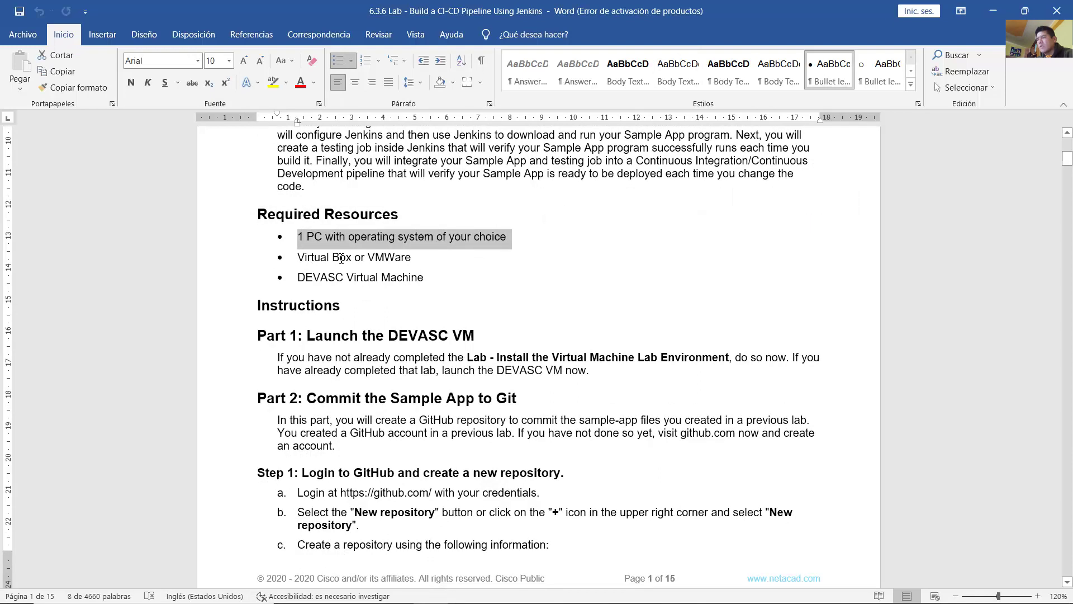
{"action": "triple_click", "coordinate": [341, 259]}
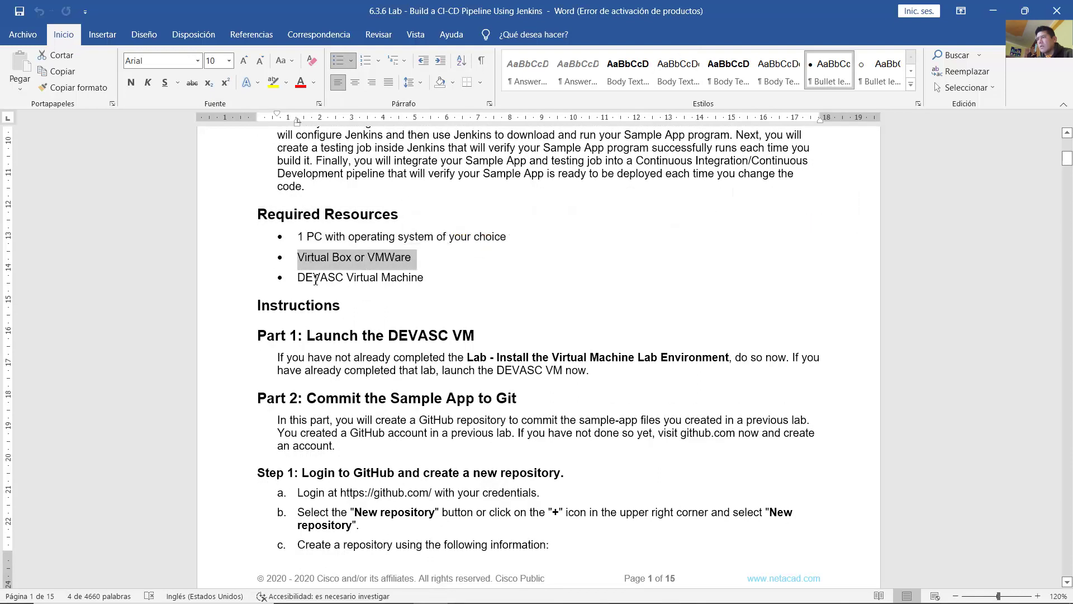
{"action": "left_click_drag", "start_coordinate": [315, 279], "coordinate": [425, 273]}
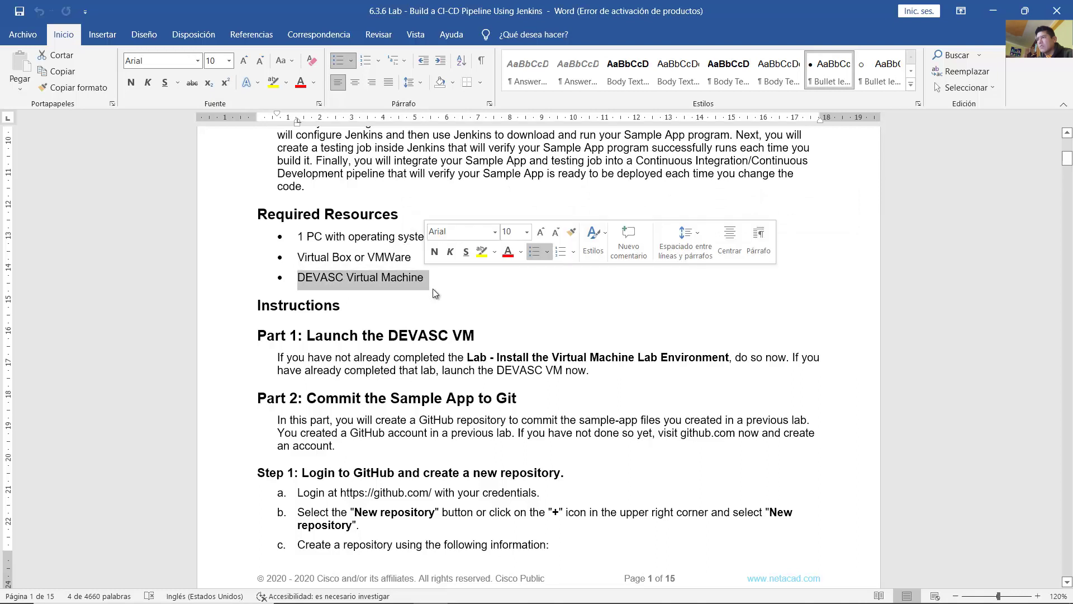
Step: Read the Part 1 heading 'Launch the DEVASC VM', then hide Word to show the desktop
{"action": "left_click", "coordinate": [436, 290]}
{"action": "scroll", "coordinate": [327, 241], "scroll_direction": "down", "scroll_amount": 3}
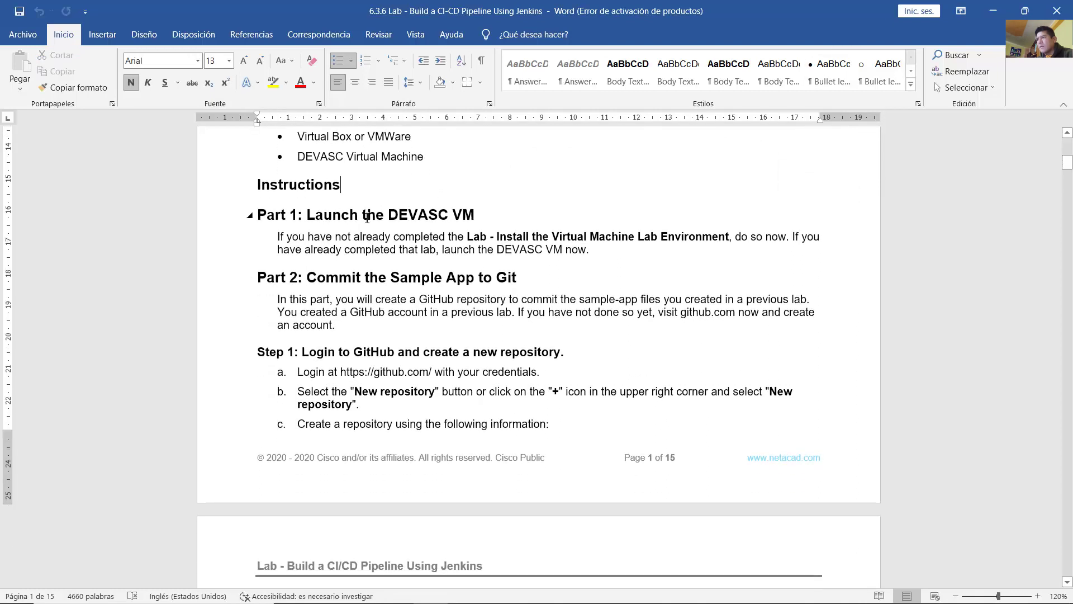
{"action": "left_click_drag", "start_coordinate": [307, 215], "coordinate": [481, 217]}
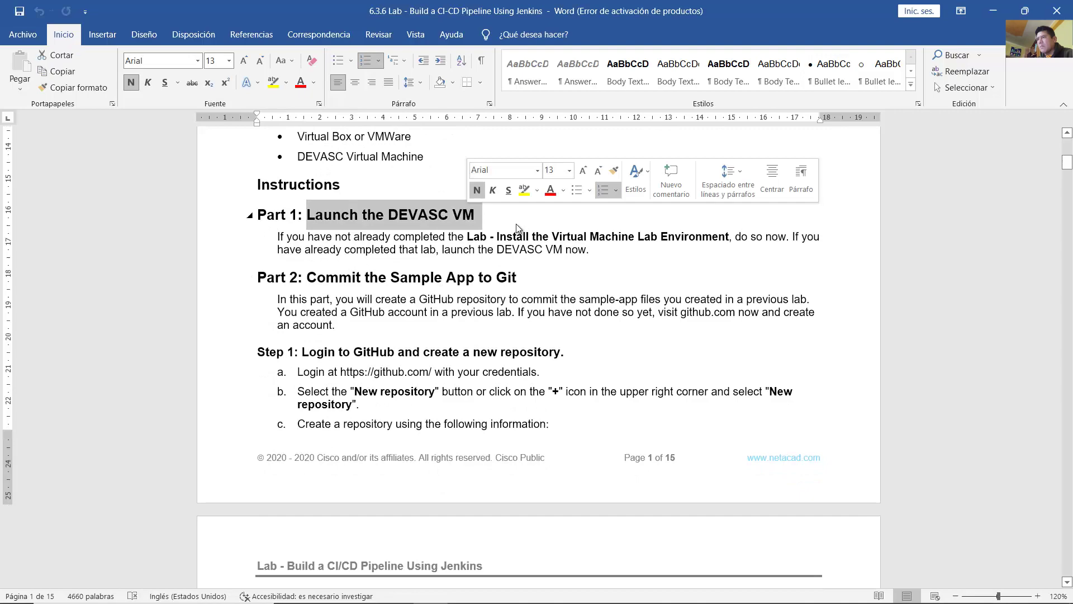
{"action": "left_click", "coordinate": [678, 246]}
{"action": "key", "text": "super+d"}
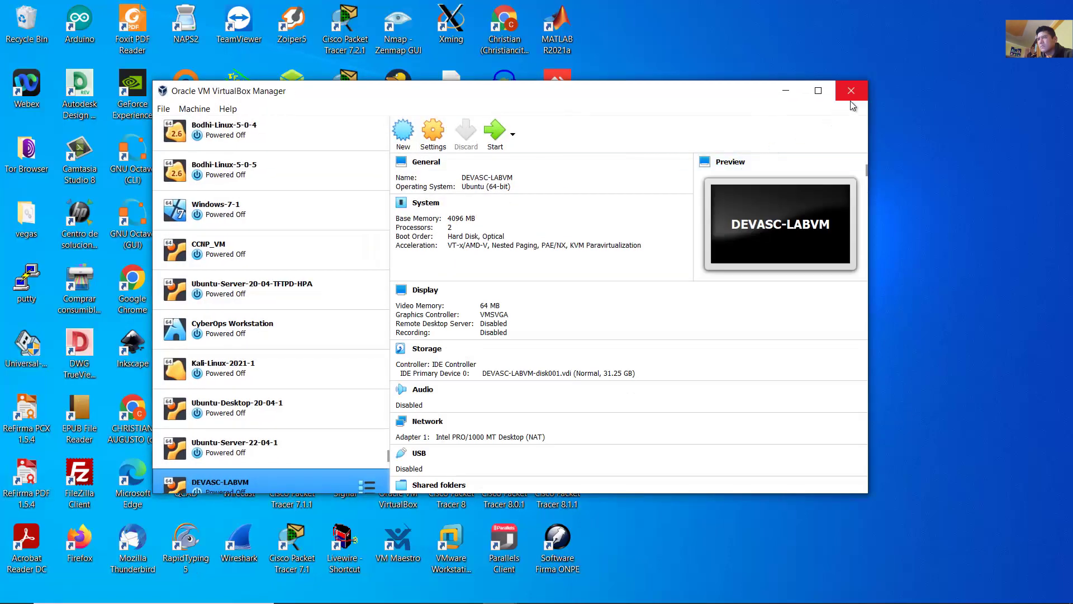
Step: Boot the DEVASC-LABVM machine with a Normal Start from its context menu
{"action": "scroll", "coordinate": [301, 409], "scroll_direction": "down", "scroll_amount": 1}
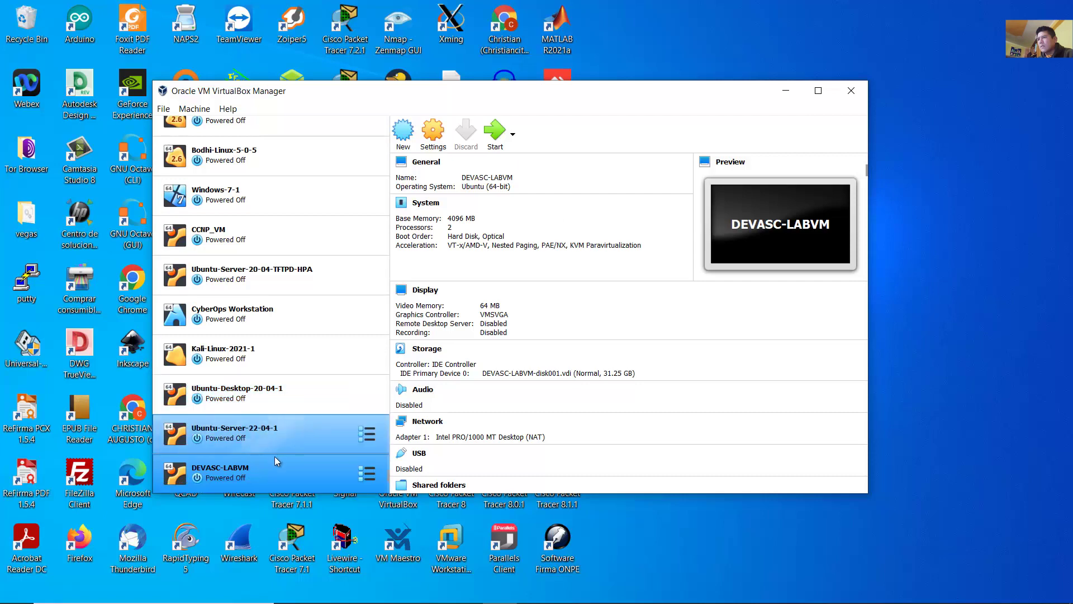
{"action": "right_click", "coordinate": [241, 476]}
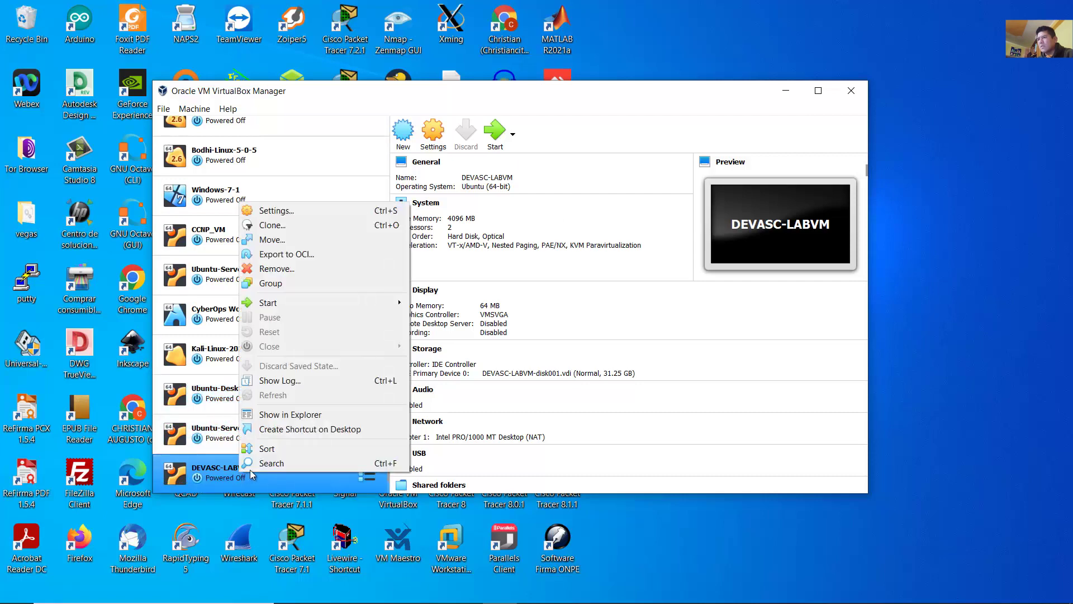
{"action": "mouse_move", "coordinate": [371, 307]}
{"action": "left_click", "coordinate": [447, 305]}
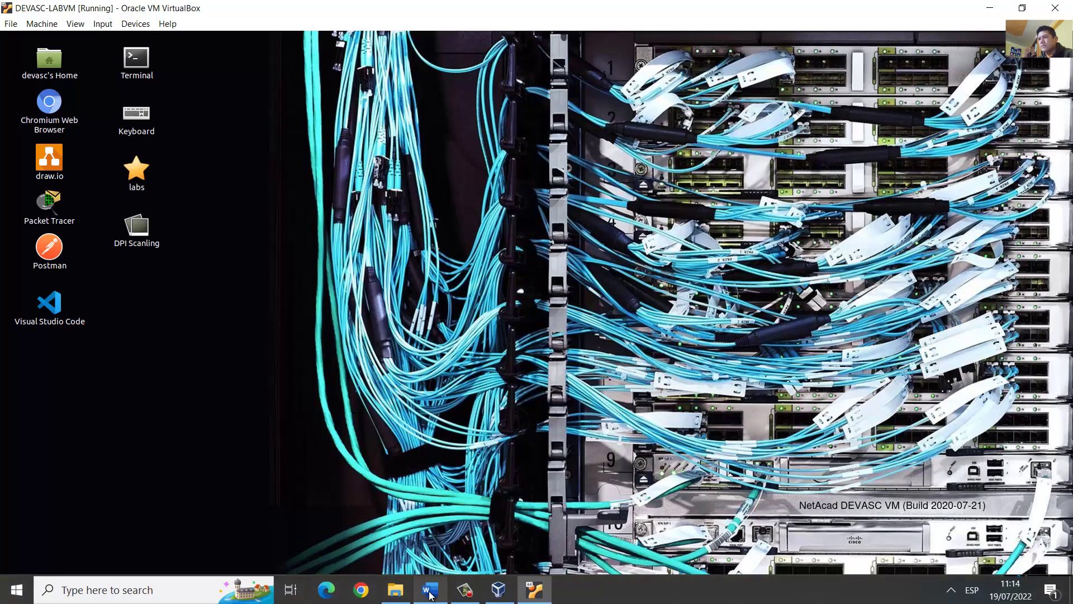
Step: Read Part 2's intro on creating a GitHub repository and needing a GitHub account
{"action": "left_click", "coordinate": [431, 591]}
{"action": "scroll", "coordinate": [386, 262], "scroll_direction": "down", "scroll_amount": 3}
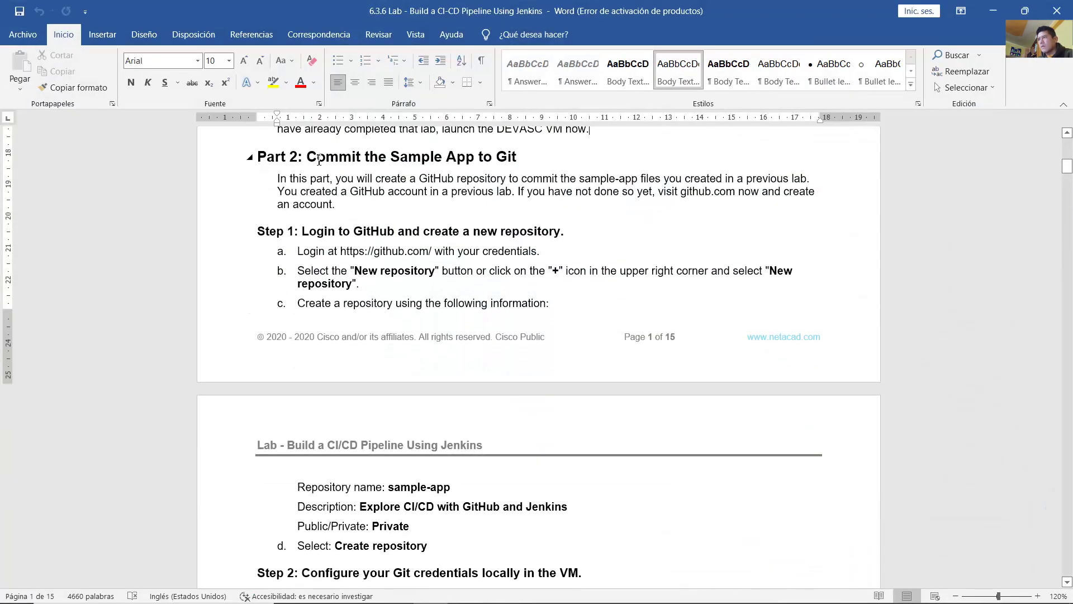
{"action": "left_click_drag", "start_coordinate": [368, 156], "coordinate": [523, 160]}
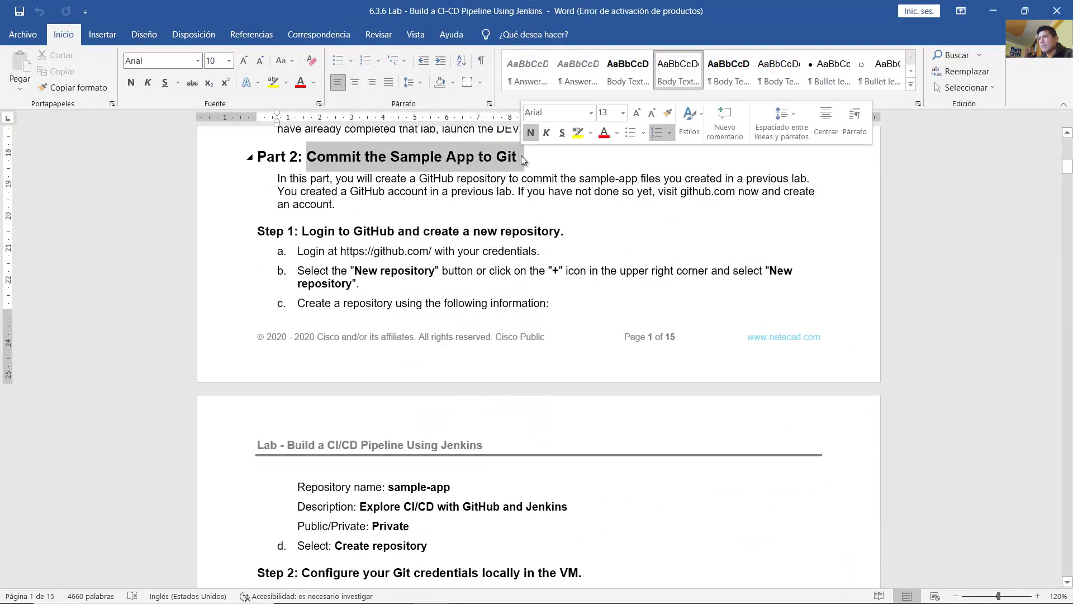
{"action": "left_click", "coordinate": [436, 189]}
{"action": "left_click_drag", "start_coordinate": [336, 179], "coordinate": [814, 178]}
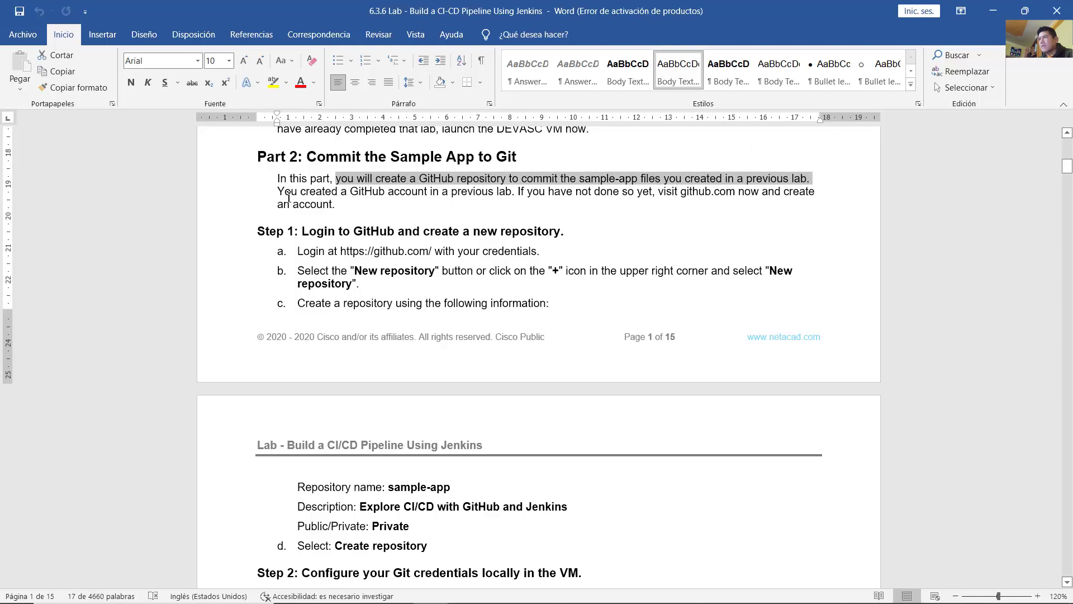
{"action": "left_click_drag", "start_coordinate": [278, 192], "coordinate": [664, 208]}
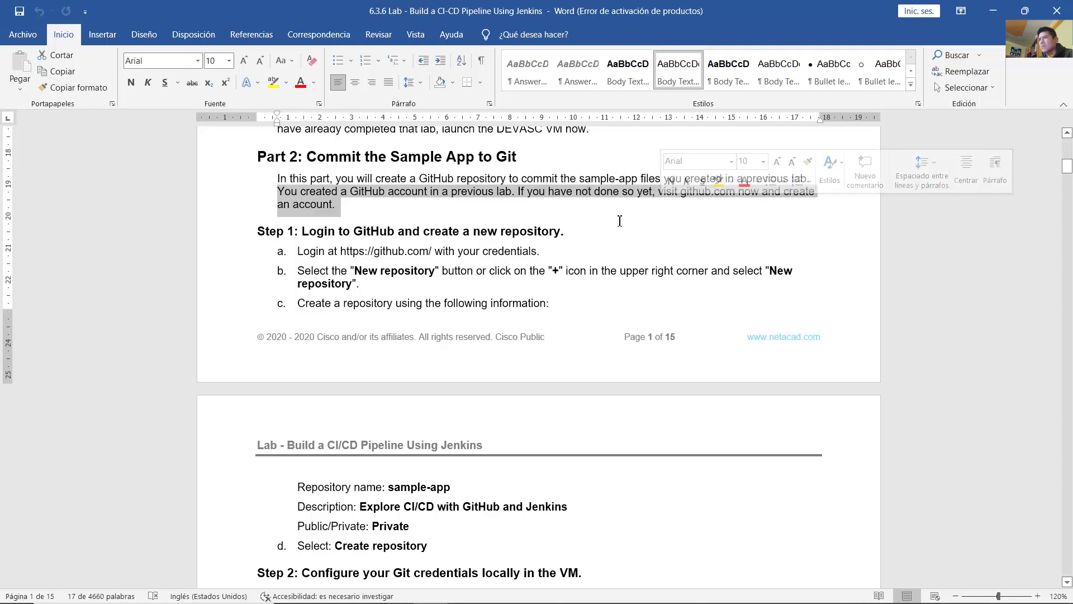
Step: Read Step 1's instruction to log in to github.com, then return to the VM
{"action": "scroll", "coordinate": [615, 223], "scroll_direction": "down", "scroll_amount": 1}
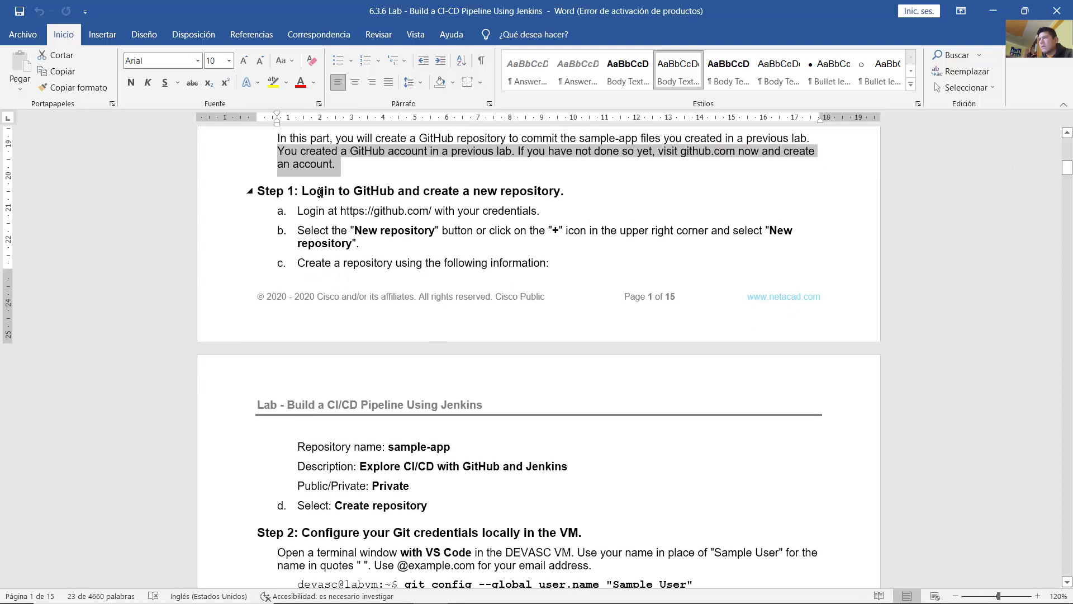
{"action": "left_click_drag", "start_coordinate": [301, 191], "coordinate": [542, 191]}
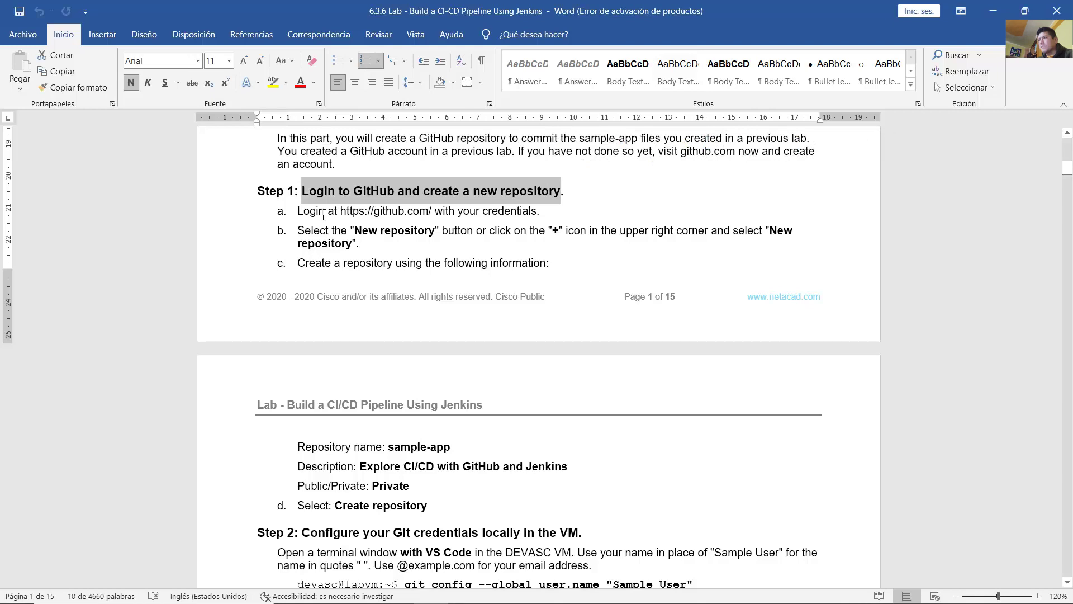
{"action": "left_click_drag", "start_coordinate": [314, 213], "coordinate": [492, 211]}
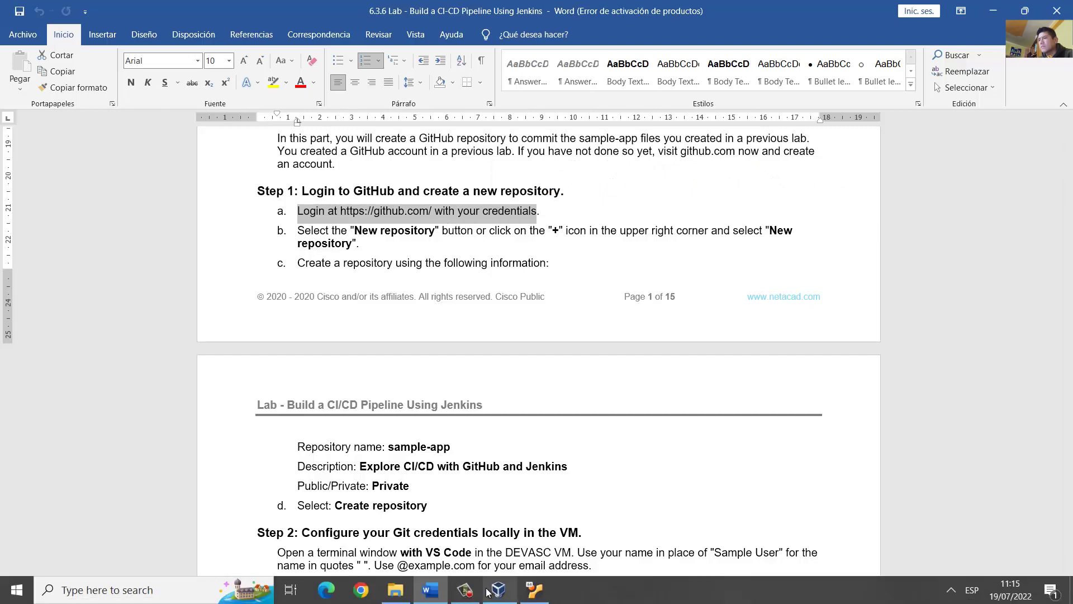
{"action": "left_click", "coordinate": [534, 597]}
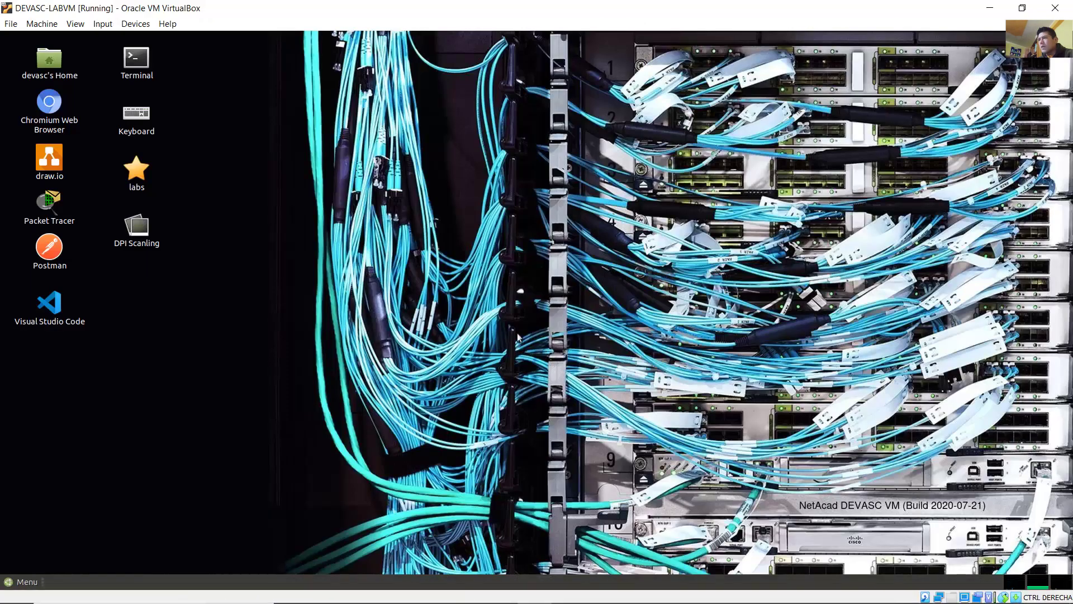
Step: Launch Chromium in the VM, load github.com from its shortcut, and dismiss the restore prompt
{"action": "double_click", "coordinate": [43, 104]}
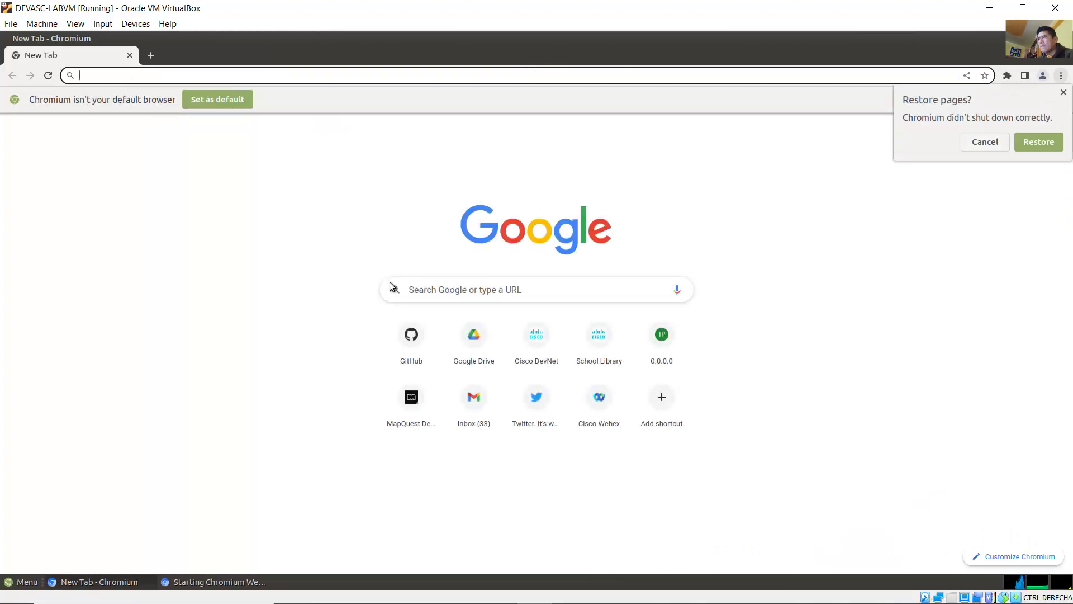
{"action": "left_click", "coordinate": [411, 338]}
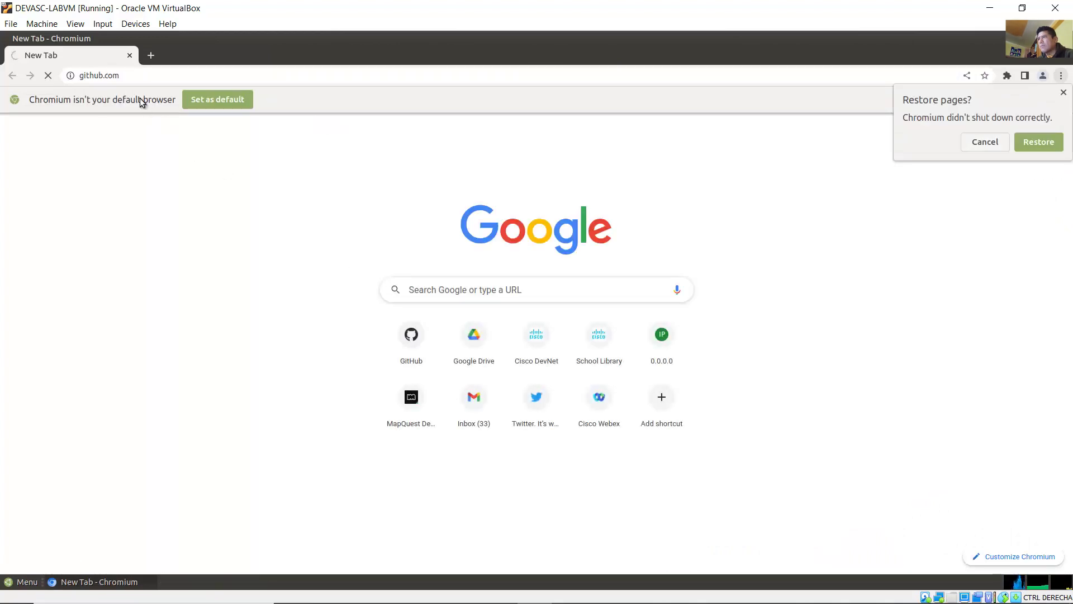
{"action": "left_click_drag", "start_coordinate": [136, 78], "coordinate": [66, 82]}
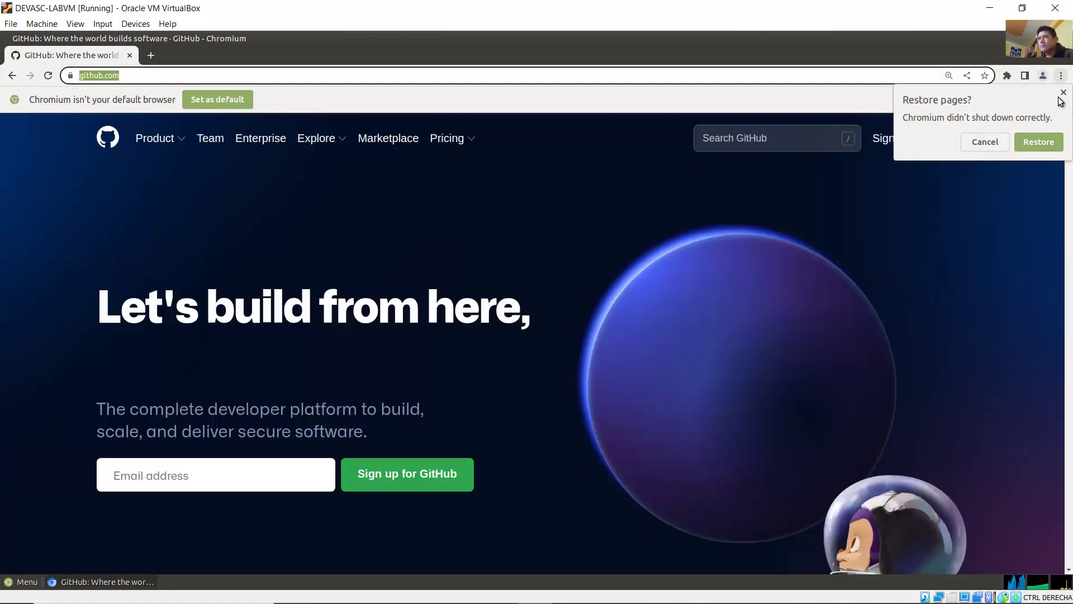
{"action": "left_click", "coordinate": [1063, 93]}
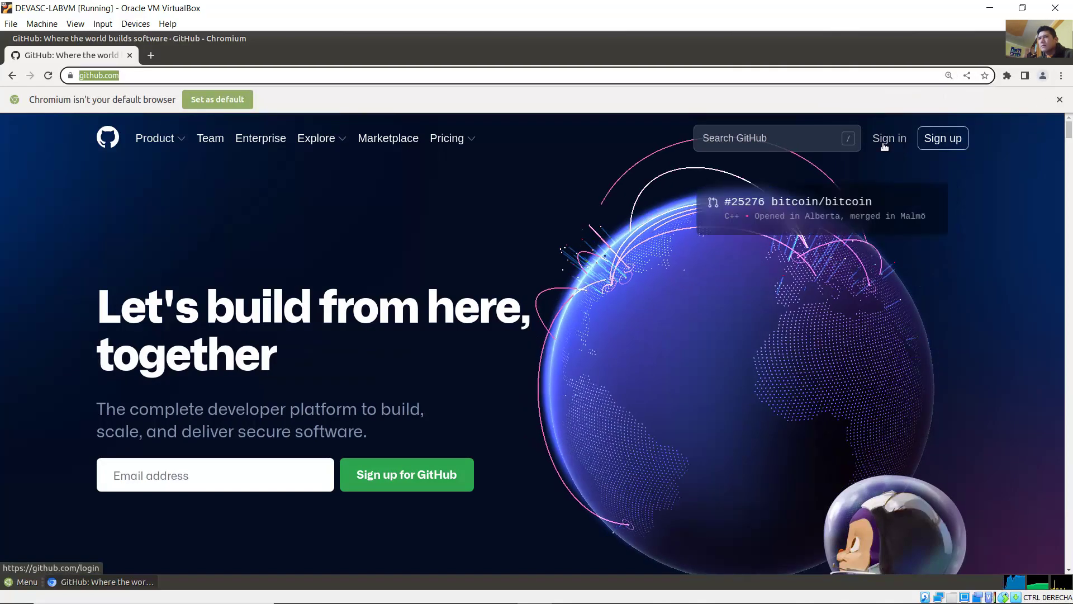
{"action": "left_click", "coordinate": [884, 147]}
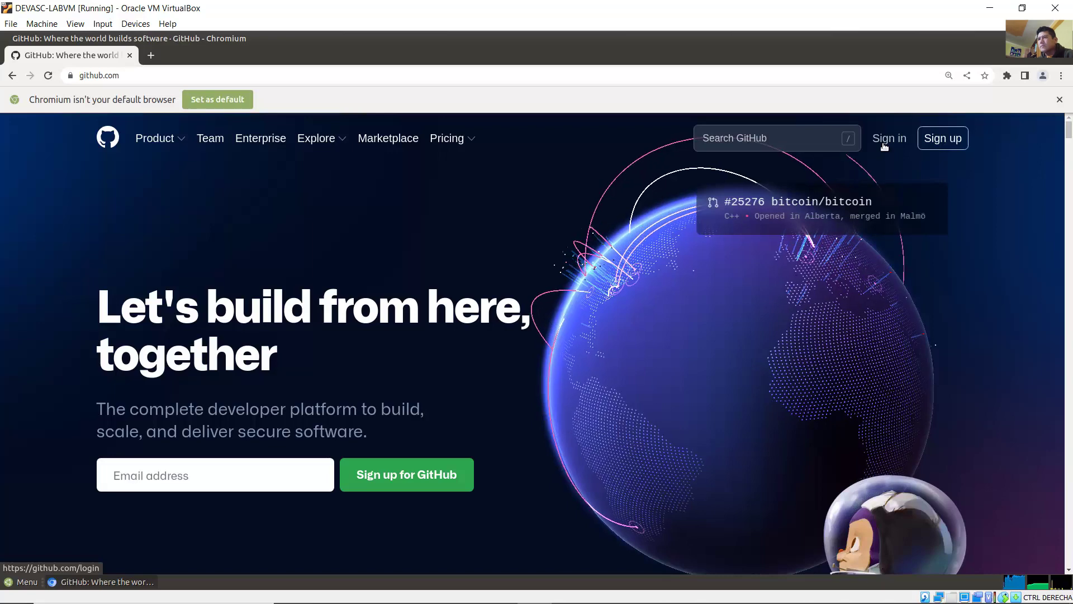
Step: Sign in to GitHub with the saved username and the account password
{"action": "left_click", "coordinate": [883, 143]}
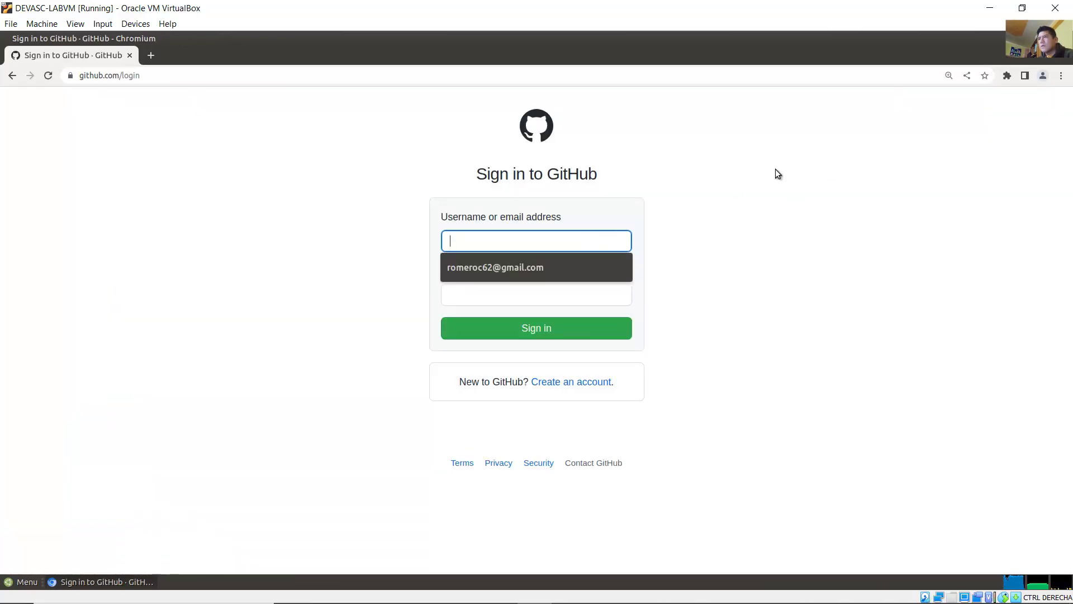
{"action": "left_click", "coordinate": [522, 267]}
{"action": "left_click", "coordinate": [504, 292]}
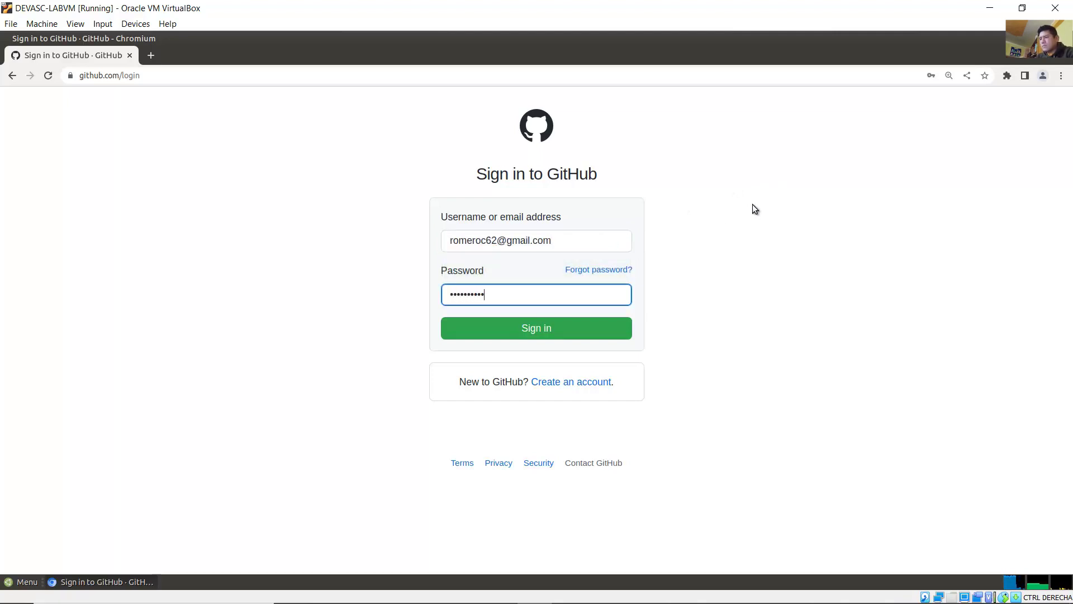
{"action": "key", "text": "Return"}
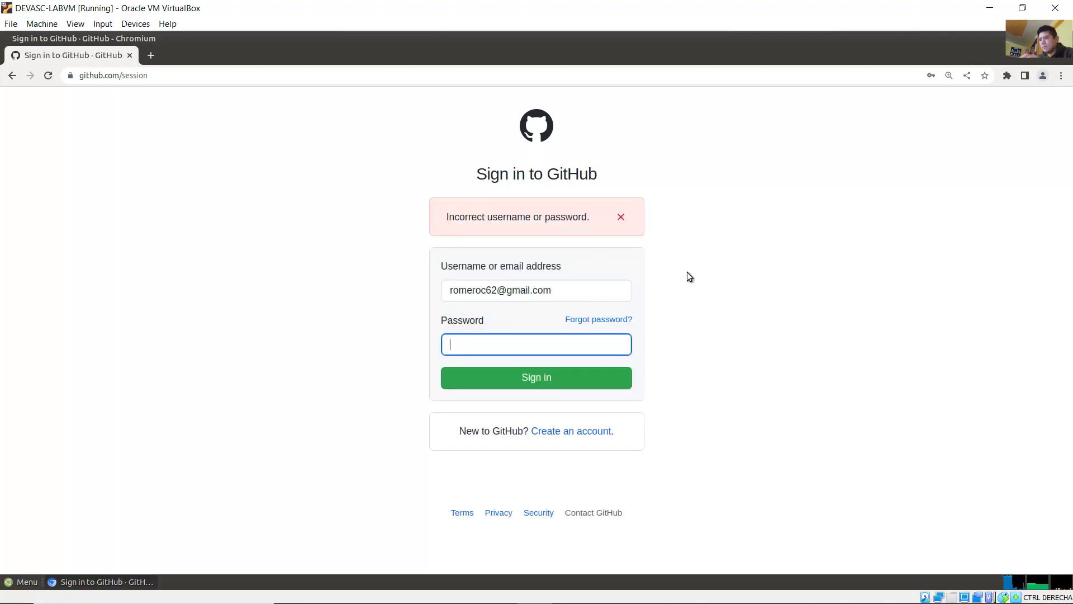
{"action": "type", "text": "•••••••••••"}
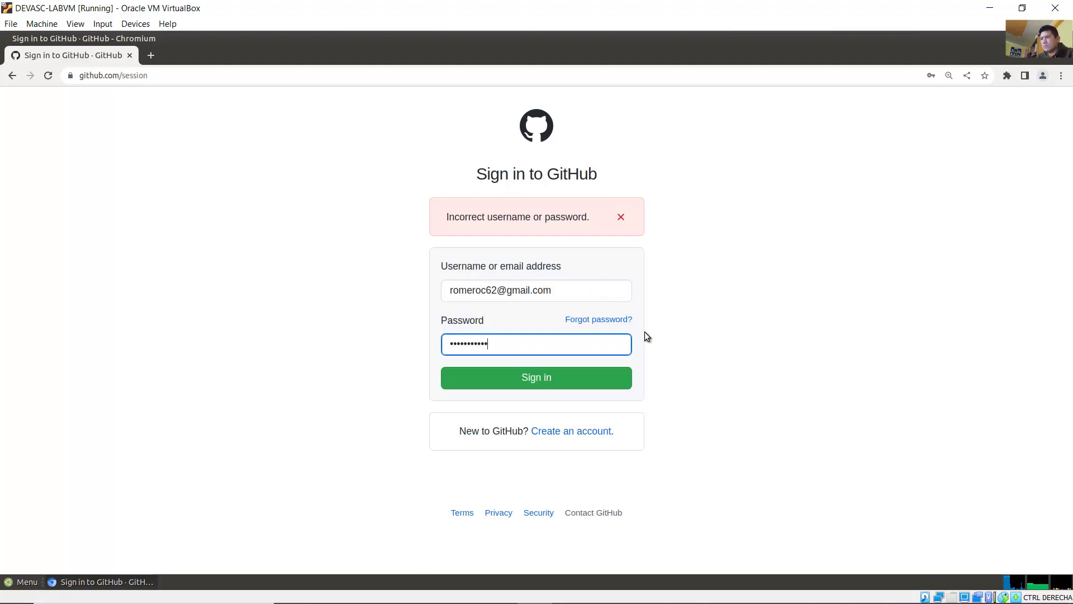
{"action": "left_click", "coordinate": [585, 373]}
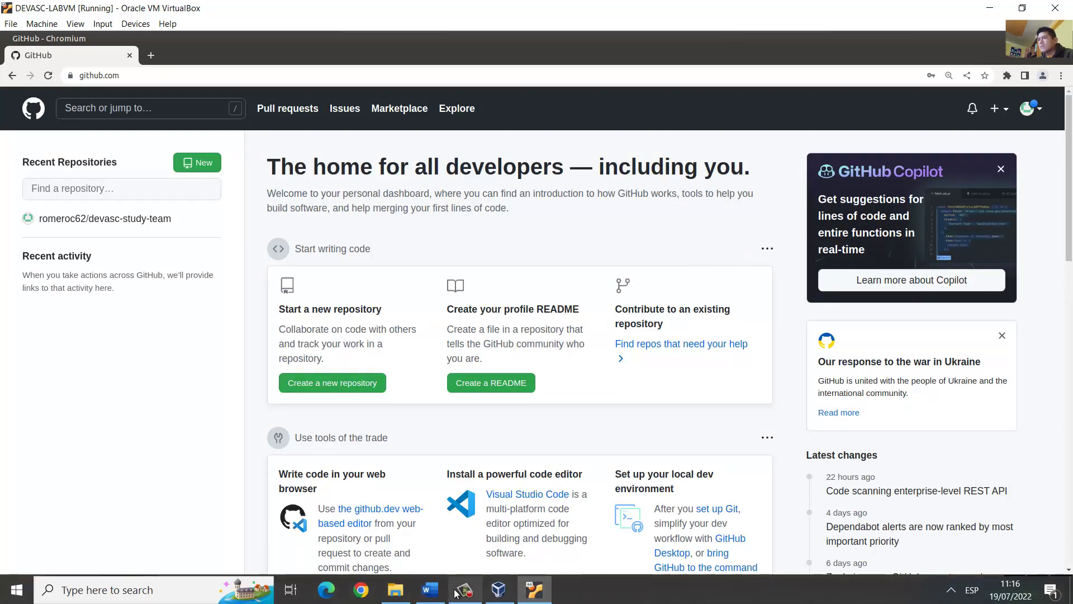
Step: Review lab instructions a and b on logging in and creating a new repository
{"action": "left_click", "coordinate": [441, 589]}
{"action": "left_click_drag", "start_coordinate": [297, 211], "coordinate": [537, 211]}
{"action": "left_click_drag", "start_coordinate": [297, 230], "coordinate": [633, 246]}
{"action": "left_click", "coordinate": [993, 11]}
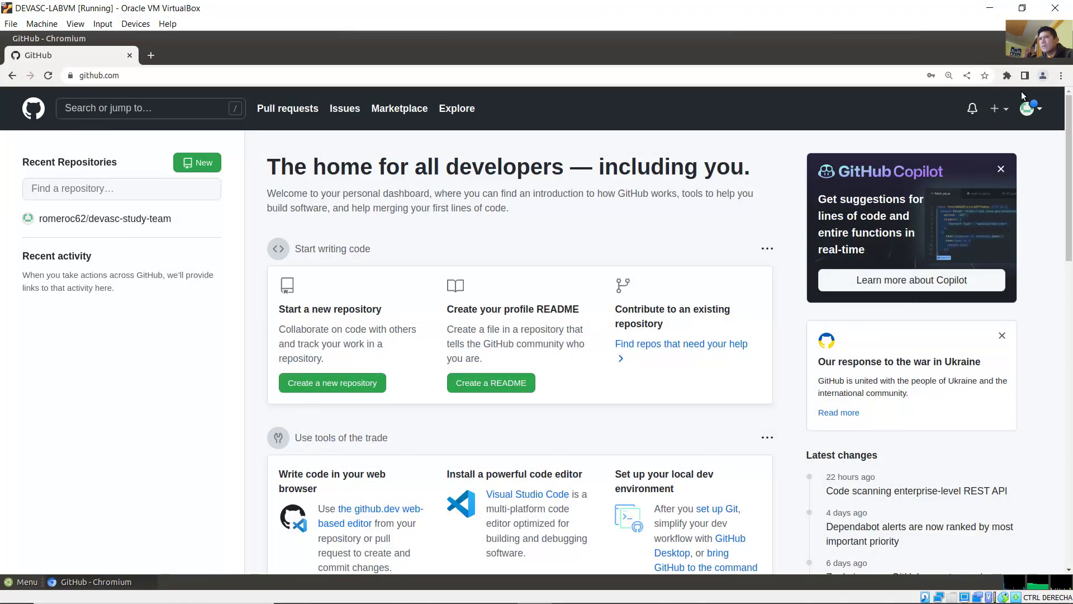
Step: Open GitHub's New repository form from the + menu, then bring the Word guide forward
{"action": "left_click", "coordinate": [998, 109]}
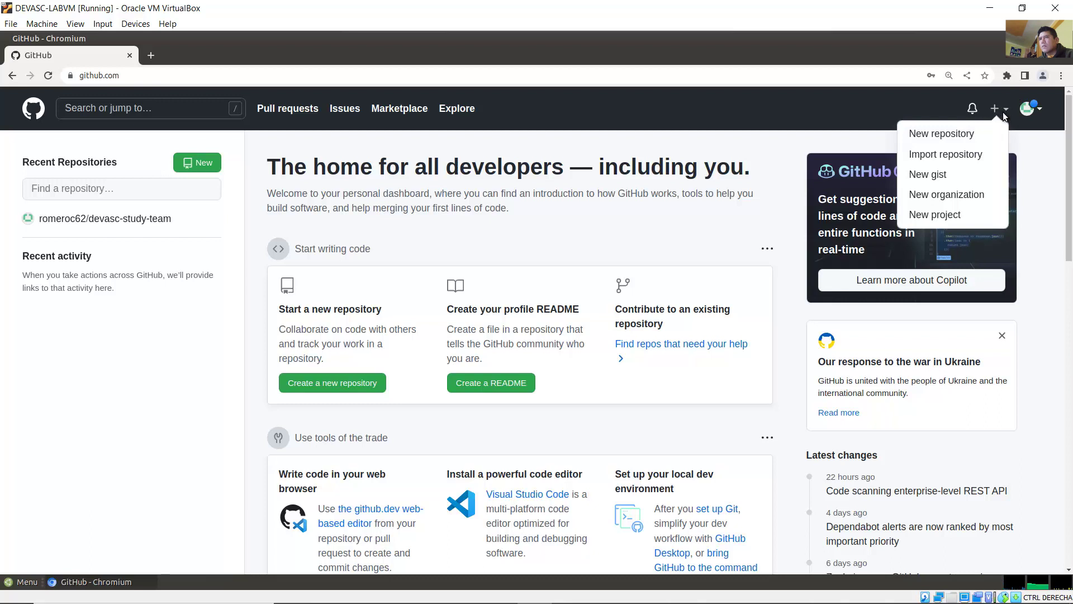
{"action": "left_click", "coordinate": [958, 134]}
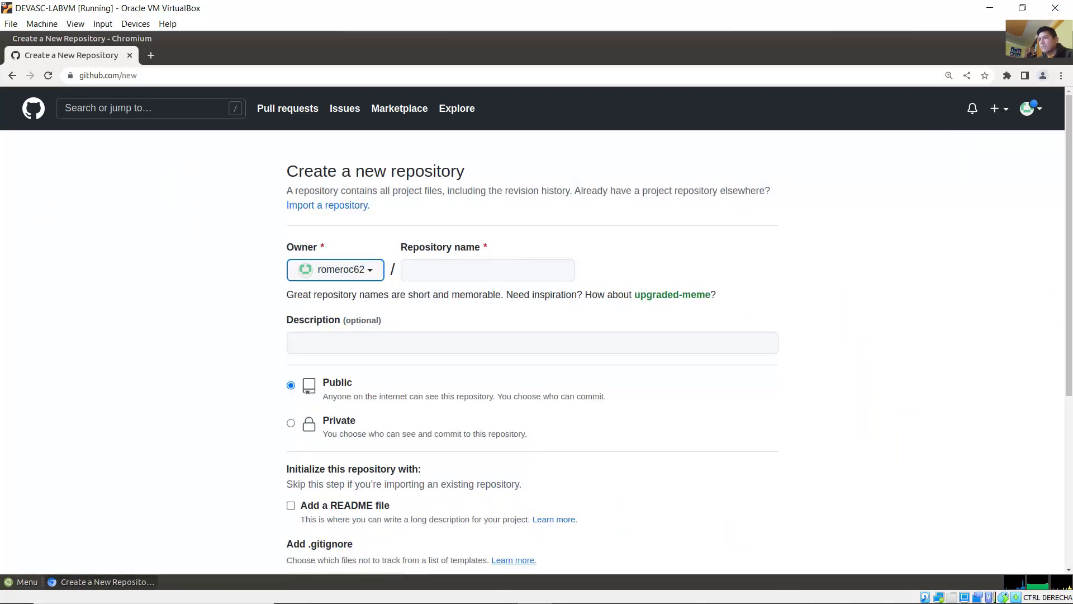
{"action": "left_click", "coordinate": [432, 591]}
{"action": "scroll", "coordinate": [545, 338], "scroll_direction": "down", "scroll_amount": 1}
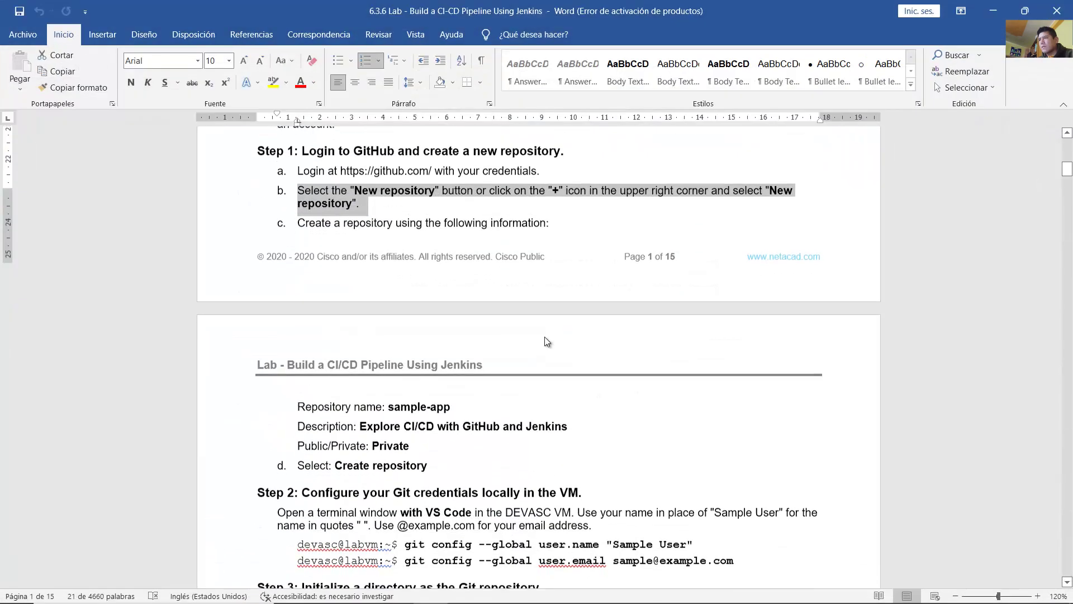
Step: Note the repository values: sample-app, 'Explore CI/CD with GitHub and Jenkins', and Private
{"action": "scroll", "coordinate": [548, 341], "scroll_direction": "down", "scroll_amount": 3}
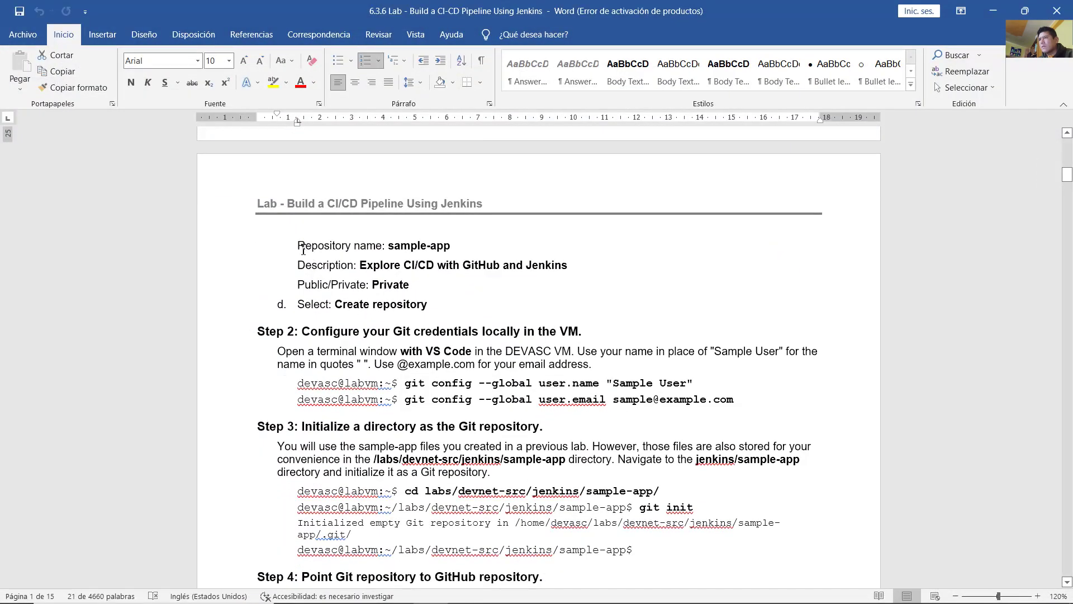
{"action": "left_click_drag", "start_coordinate": [303, 249], "coordinate": [374, 291]}
{"action": "left_click", "coordinate": [373, 265]}
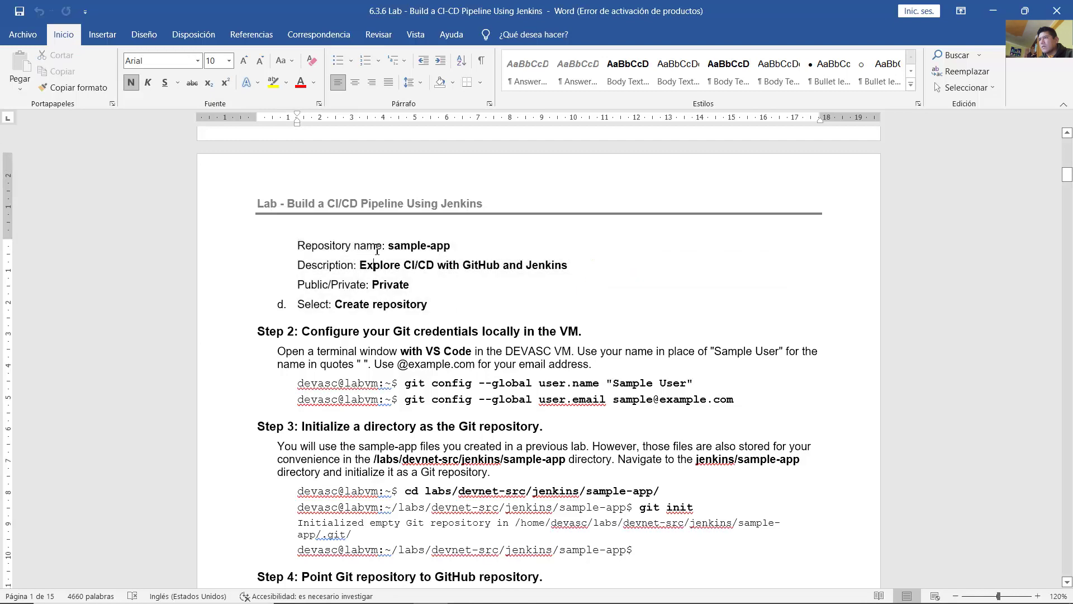
{"action": "left_click_drag", "start_coordinate": [391, 244], "coordinate": [457, 242]}
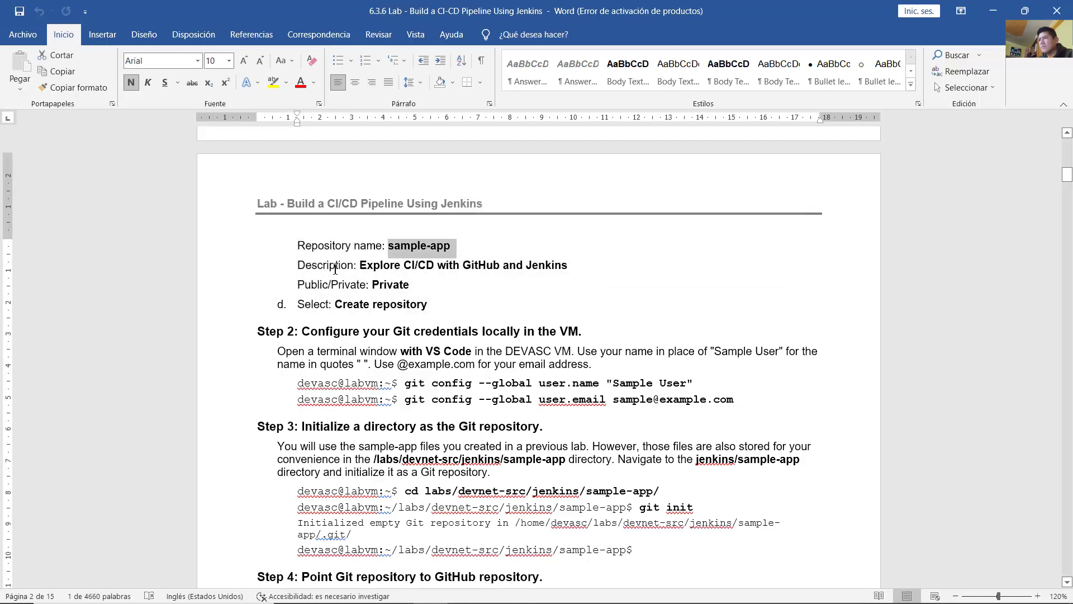
{"action": "left_click_drag", "start_coordinate": [306, 266], "coordinate": [564, 266]}
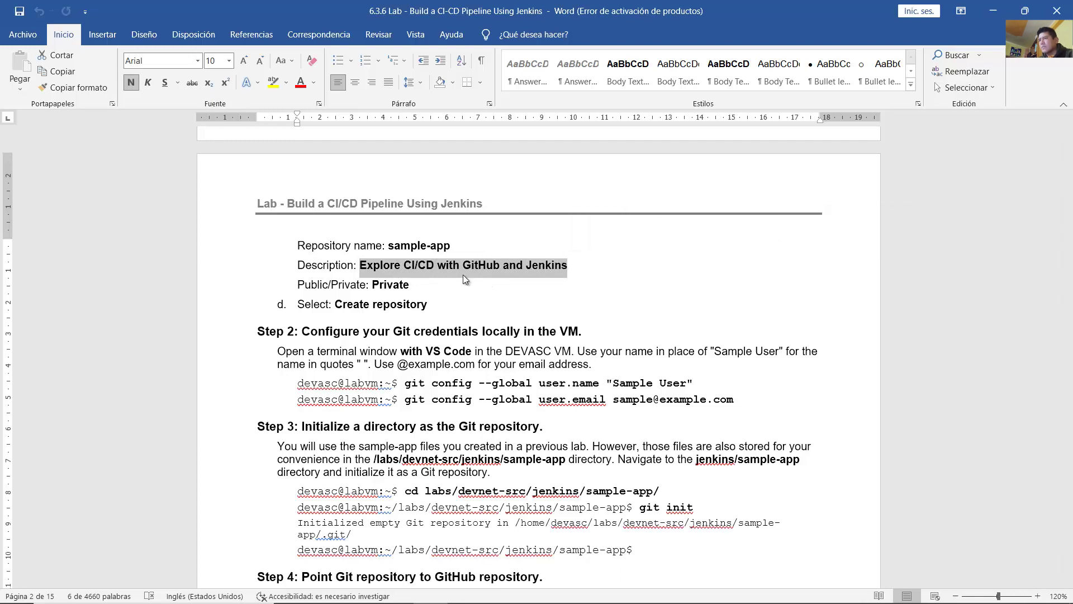
{"action": "double_click", "coordinate": [380, 283]}
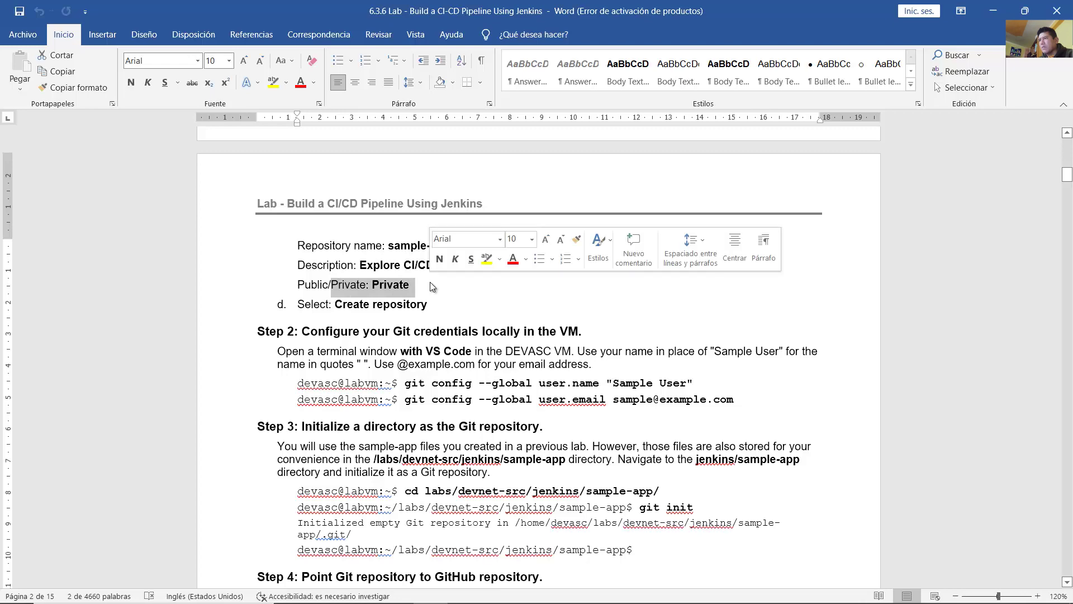
{"action": "left_click", "coordinate": [444, 285]}
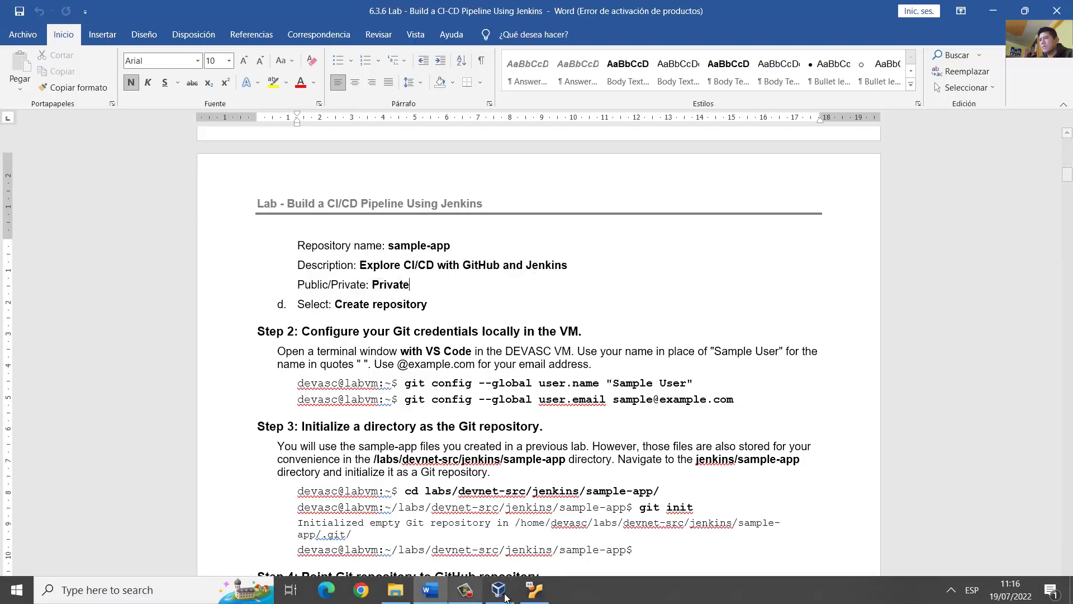
{"action": "left_click", "coordinate": [534, 596]}
Step: Enter sample-app and description 'Explore CI/CD with GitHub and Jenkins', choose Private, and create the repository
{"action": "left_click", "coordinate": [487, 269]}
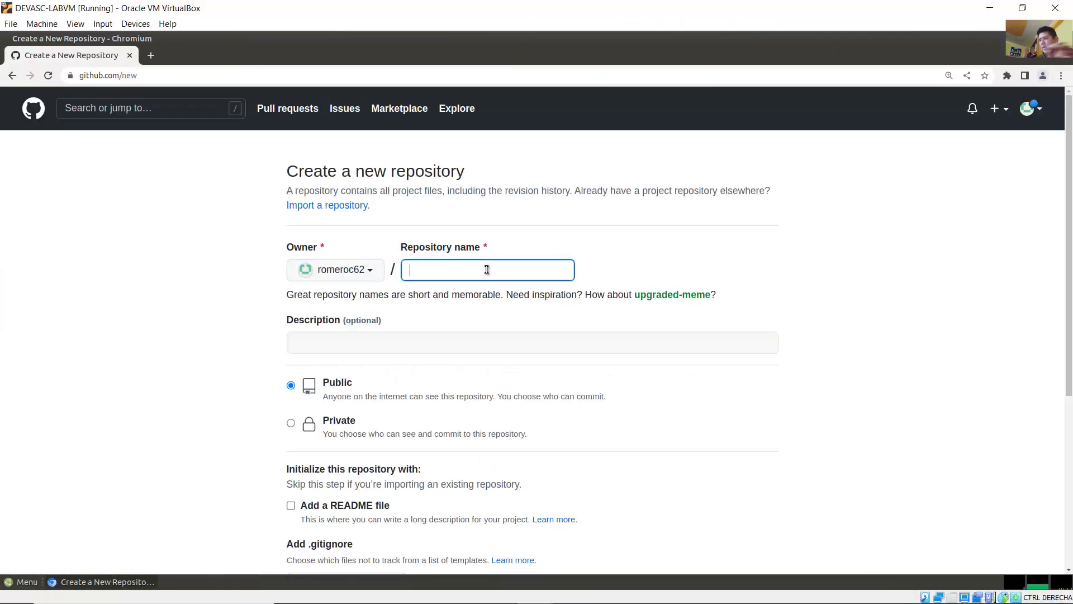
{"action": "type", "text": "sample-app"}
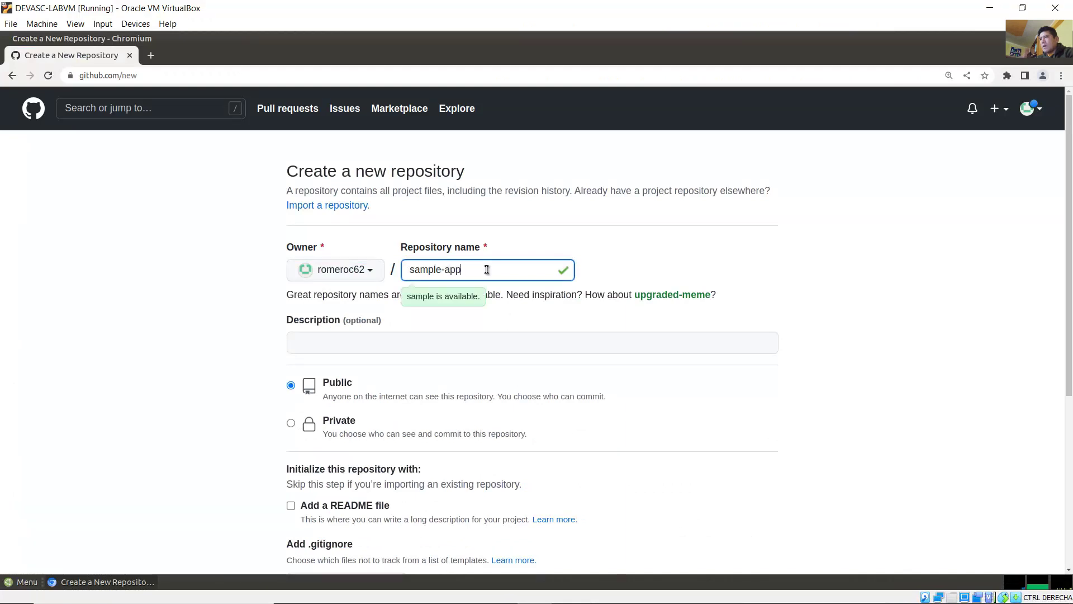
{"action": "left_click", "coordinate": [432, 345]}
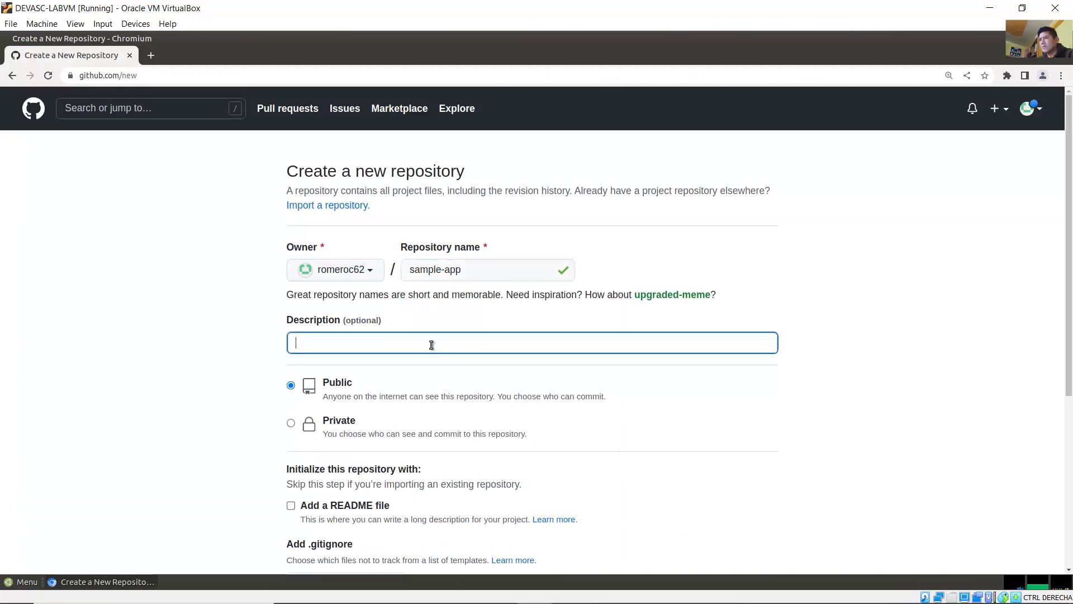
{"action": "type", "text": "Explore CI/"}
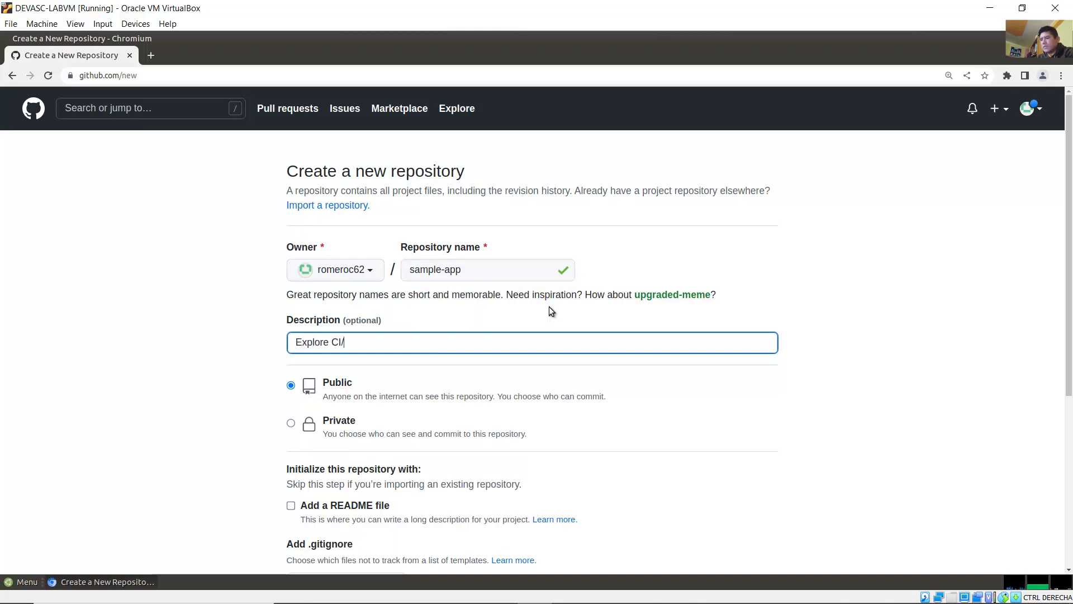
{"action": "type", "text": "CD with GitHub"}
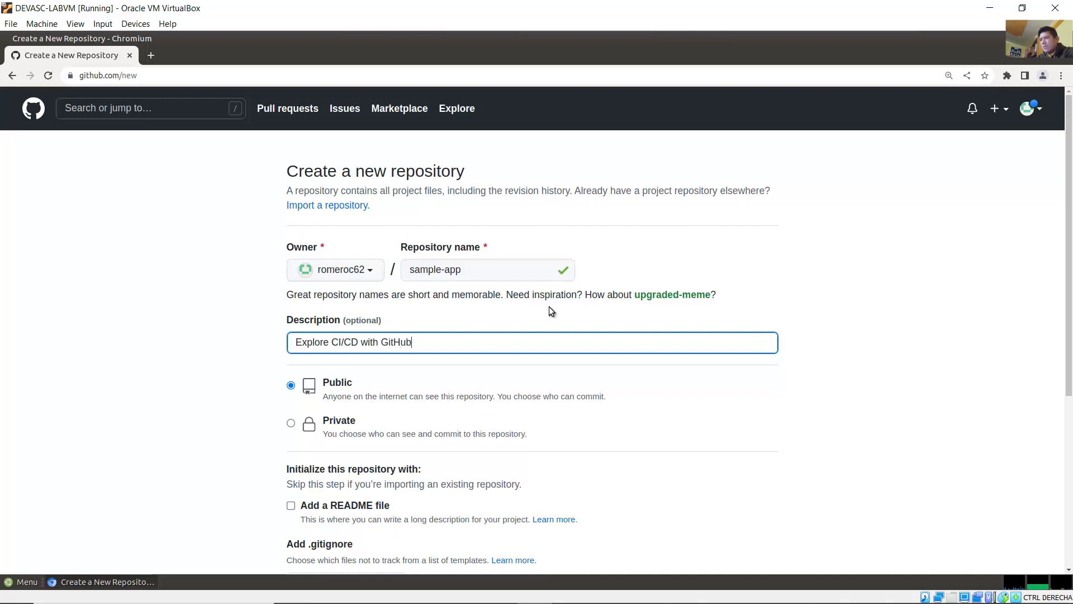
{"action": "type", "text": " and Jenkins"}
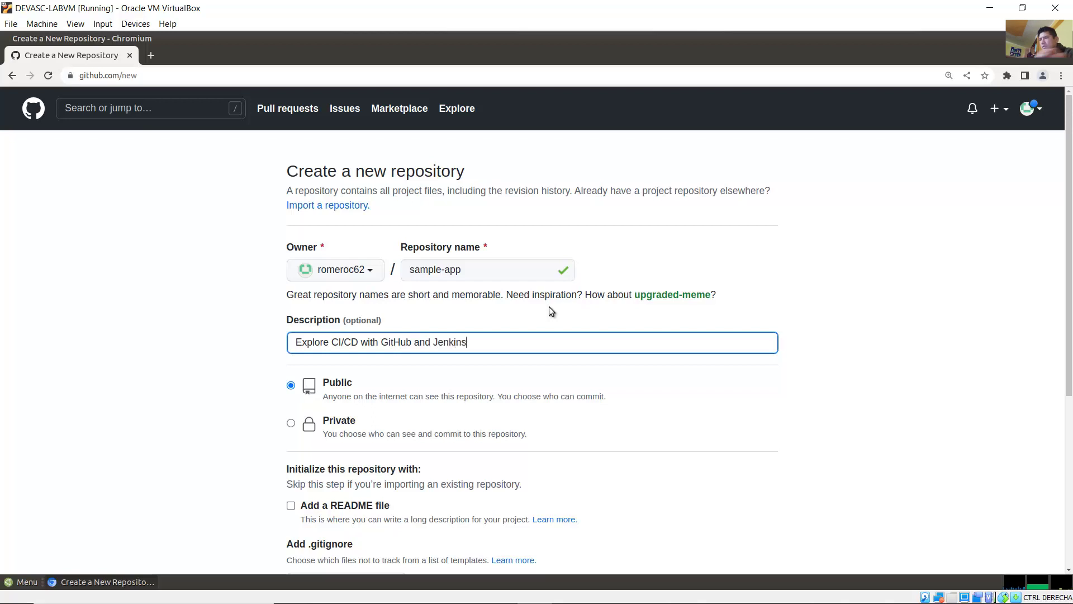
{"action": "left_click", "coordinate": [290, 422]}
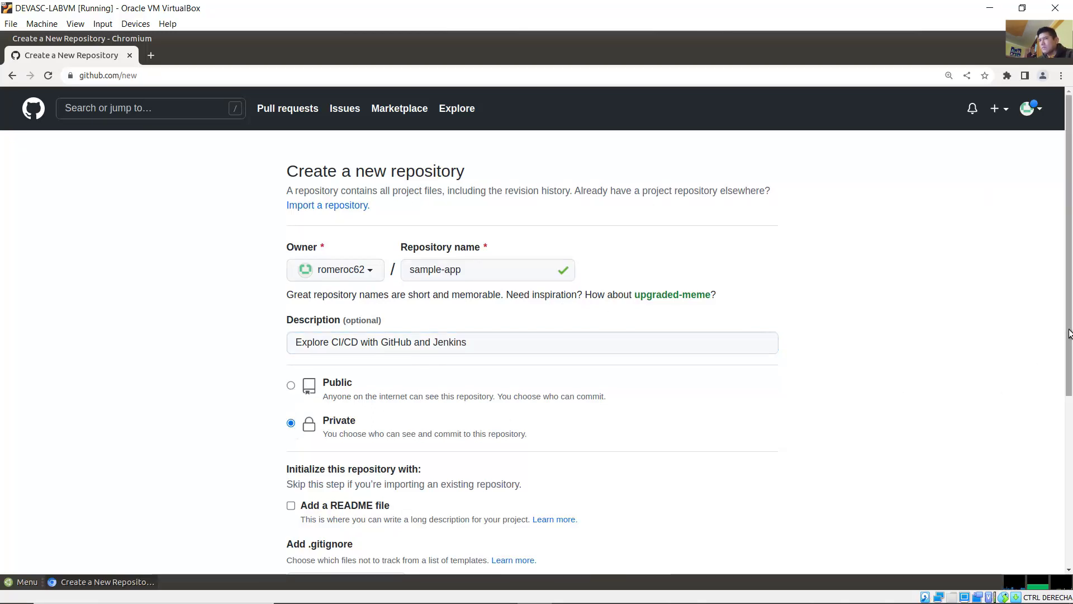
{"action": "scroll", "coordinate": [1053, 391], "scroll_direction": "down", "scroll_amount": 5}
{"action": "scroll", "coordinate": [1056, 426], "scroll_direction": "down", "scroll_amount": 3}
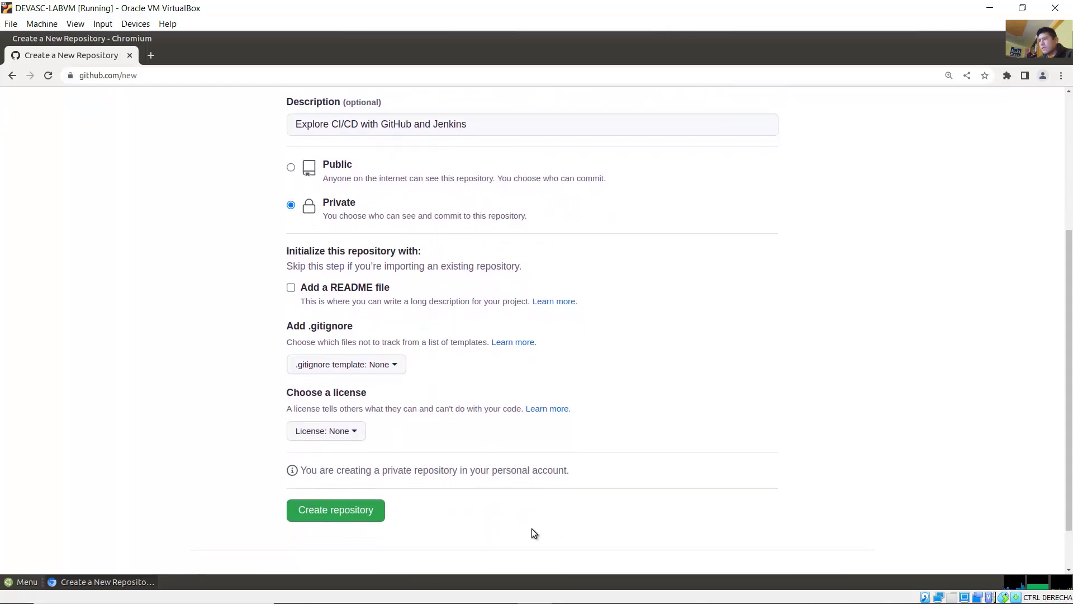
{"action": "left_click", "coordinate": [340, 510]}
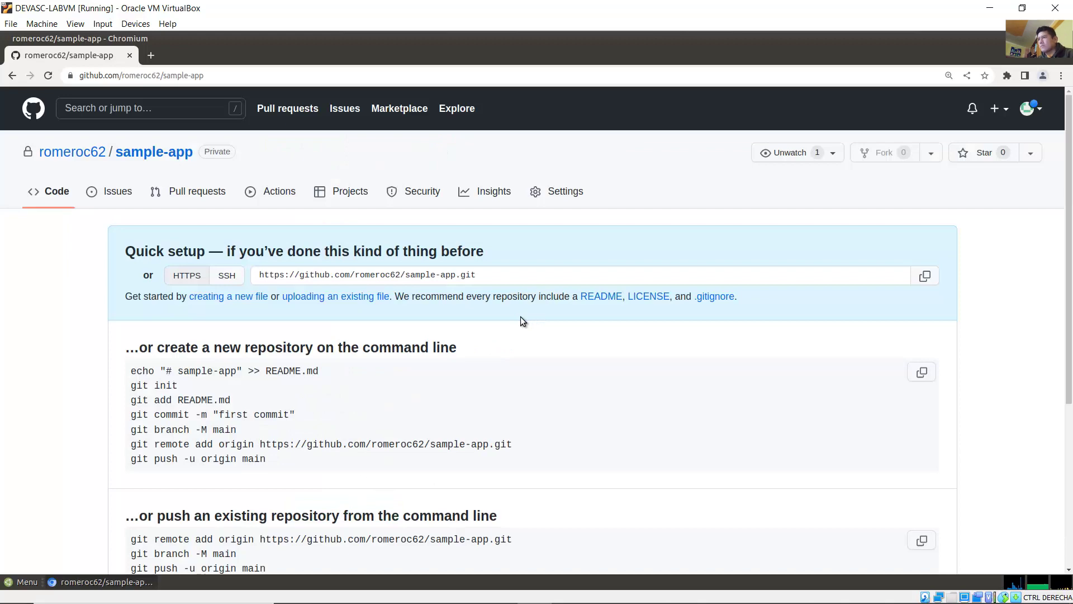
{"action": "mouse_move", "coordinate": [498, 593]}
{"action": "left_click", "coordinate": [431, 592]}
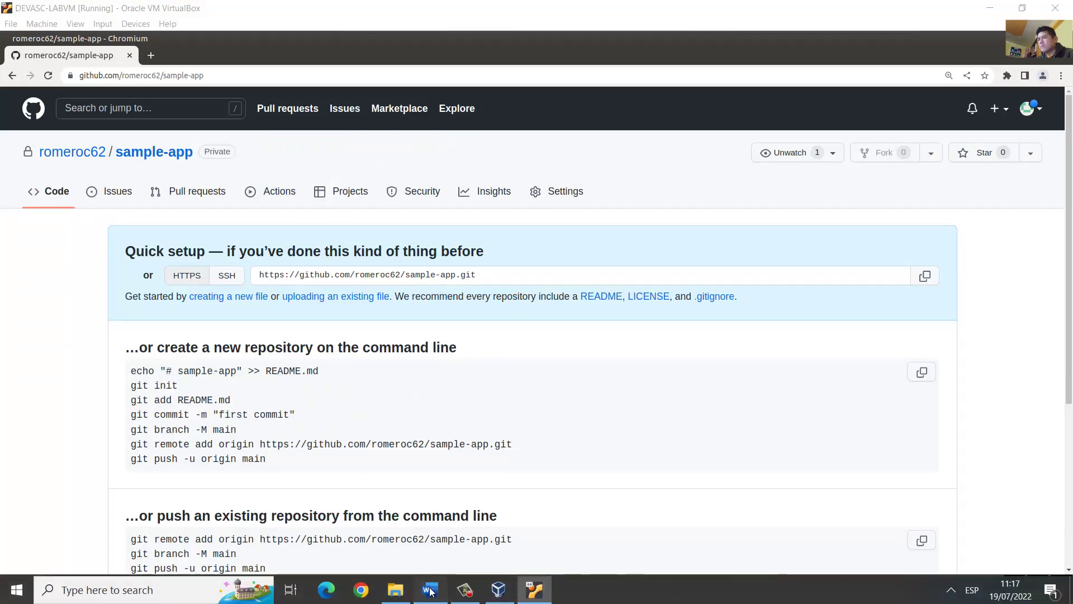
Step: Read Step 2's heading and instructions, including the note to use your own name
{"action": "scroll", "coordinate": [308, 261], "scroll_direction": "down", "scroll_amount": 1}
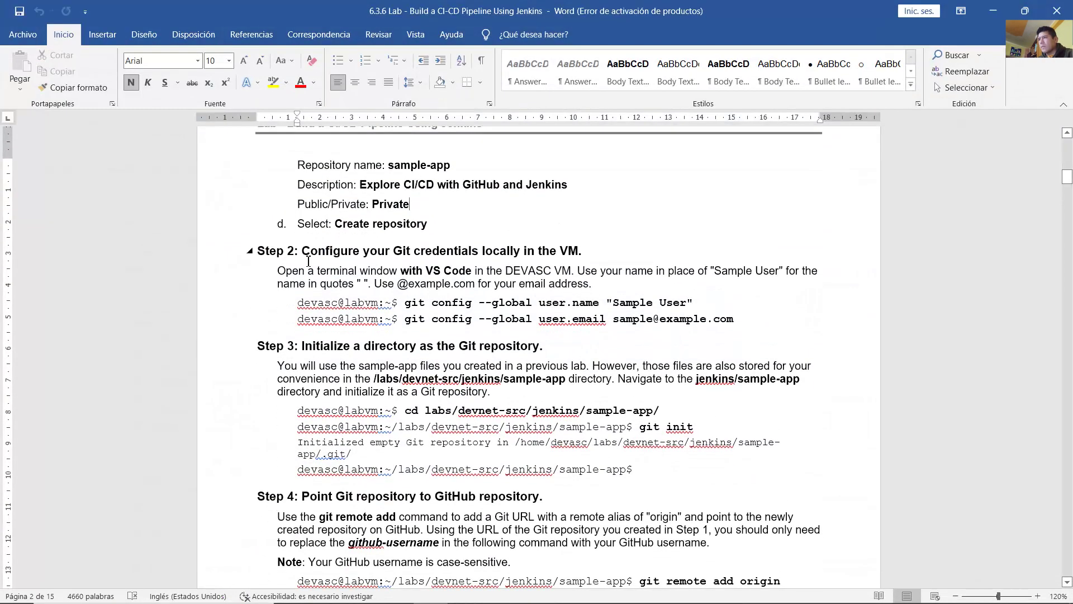
{"action": "left_click_drag", "start_coordinate": [343, 253], "coordinate": [581, 250]}
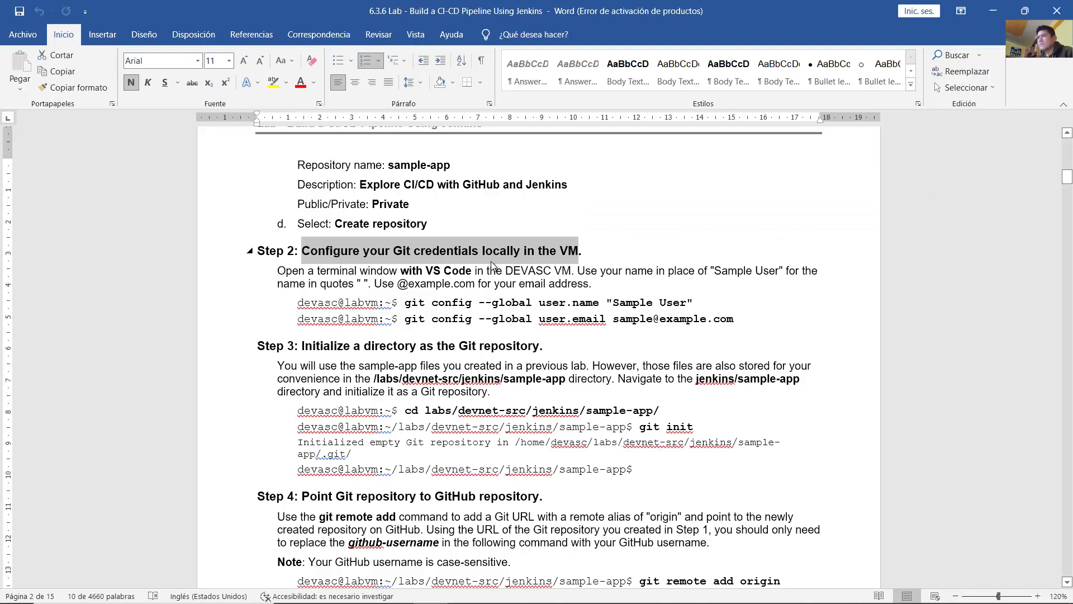
{"action": "left_click_drag", "start_coordinate": [288, 272], "coordinate": [571, 273]}
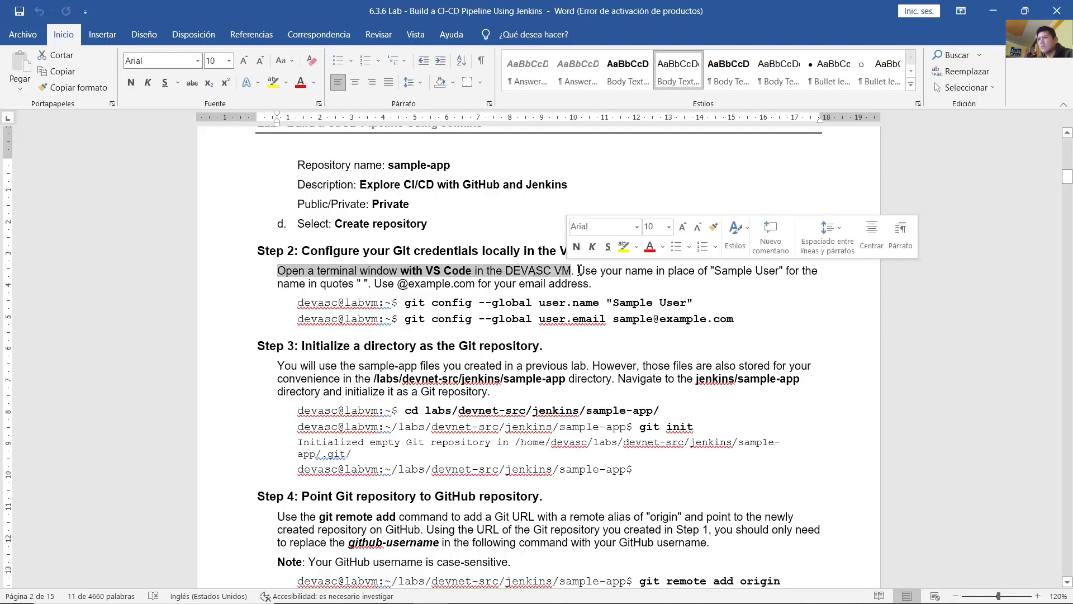
{"action": "left_click", "coordinate": [594, 277]}
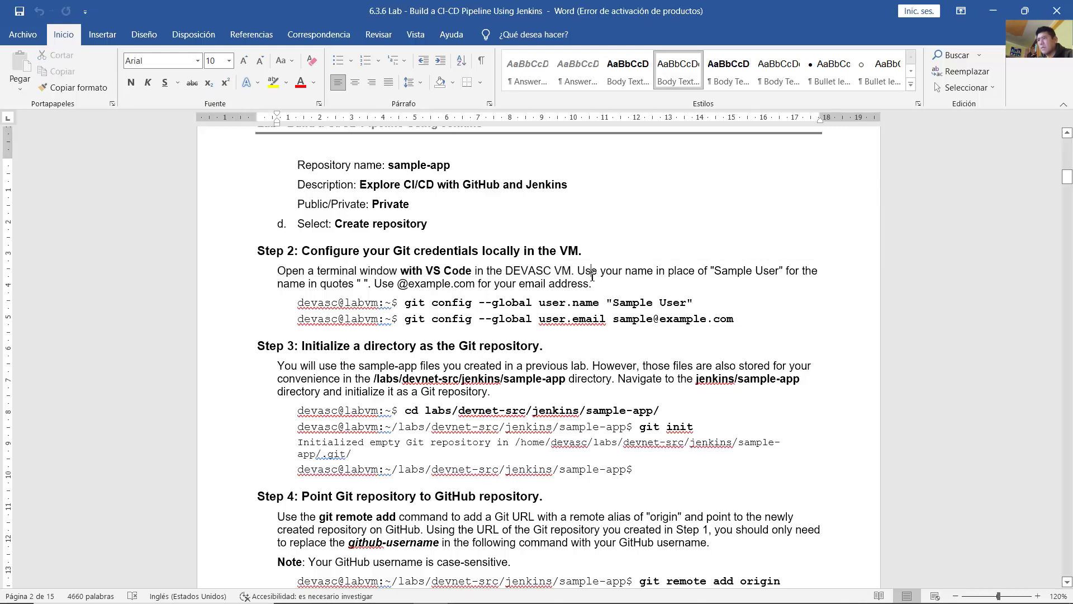
{"action": "left_click_drag", "start_coordinate": [577, 270], "coordinate": [596, 284]}
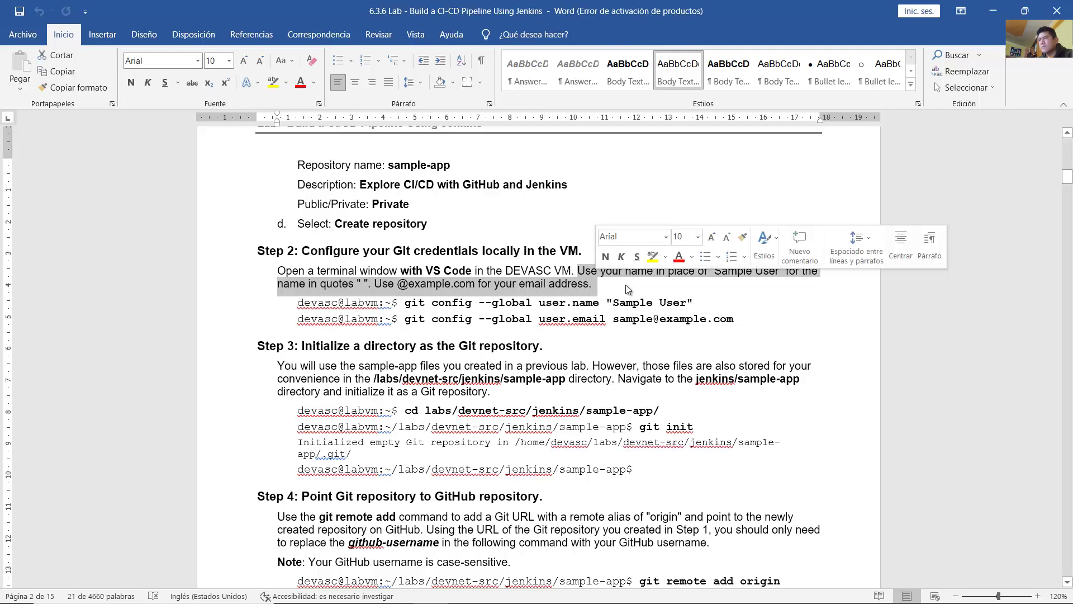
{"action": "scroll", "coordinate": [627, 289], "scroll_direction": "down", "scroll_amount": 3}
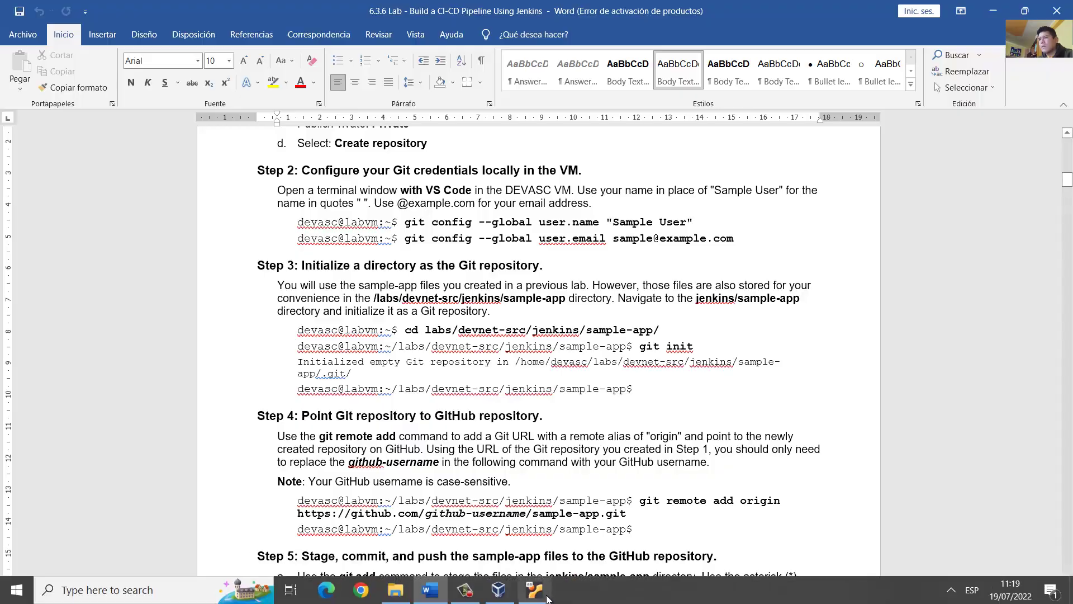
{"action": "left_click", "coordinate": [534, 593]}
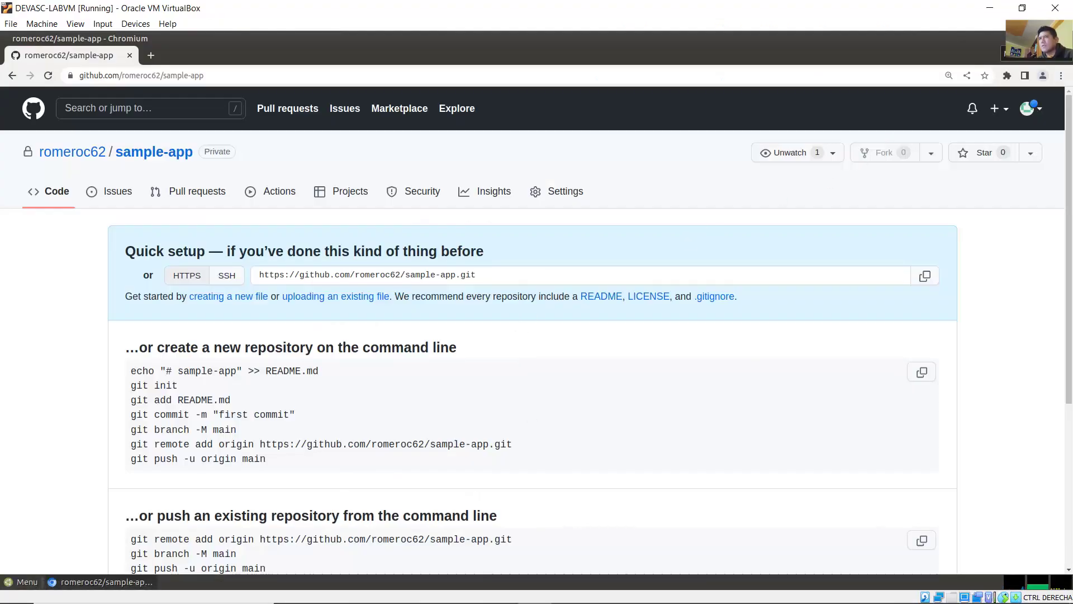
Step: Minimize the browser and start a new terminal in Visual Studio Code
{"action": "left_click", "coordinate": [1031, 38]}
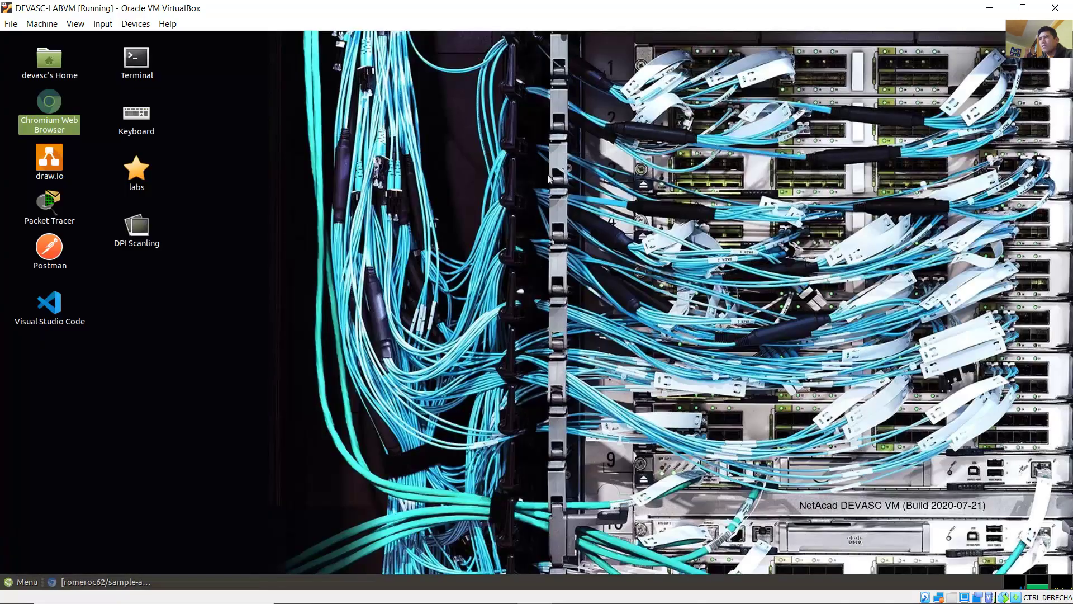
{"action": "left_click", "coordinate": [269, 209]}
{"action": "left_click_drag", "start_coordinate": [69, 380], "coordinate": [18, 298]}
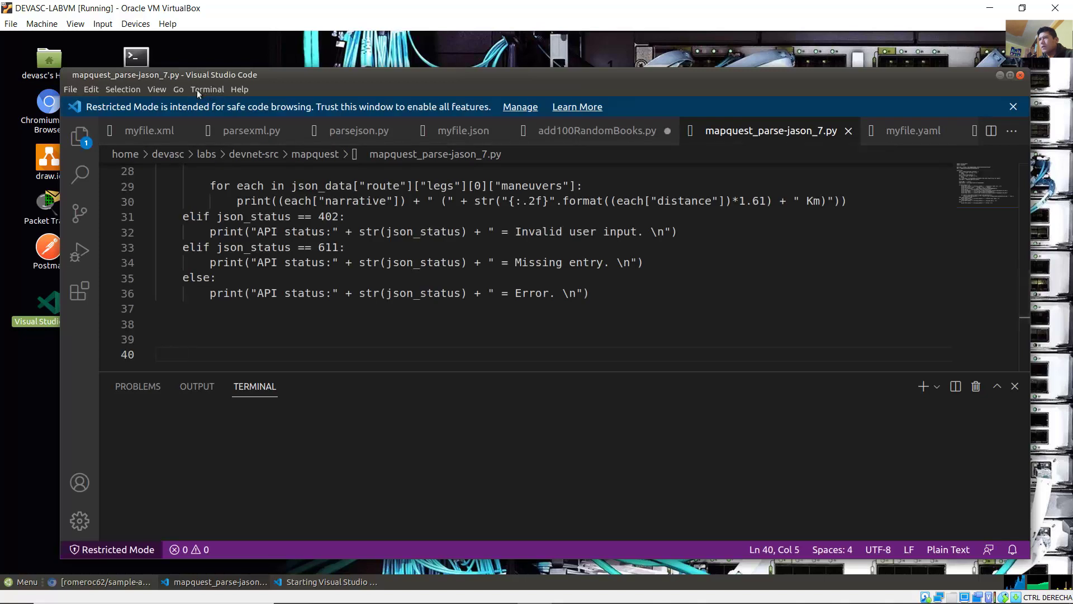
{"action": "left_click", "coordinate": [200, 89]}
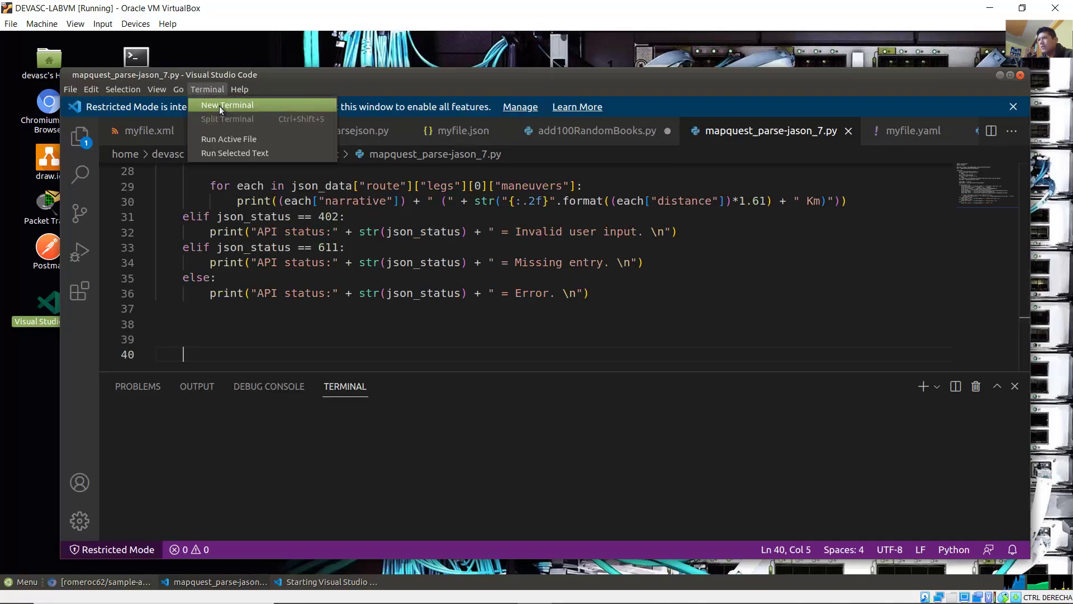
{"action": "left_click", "coordinate": [219, 105]}
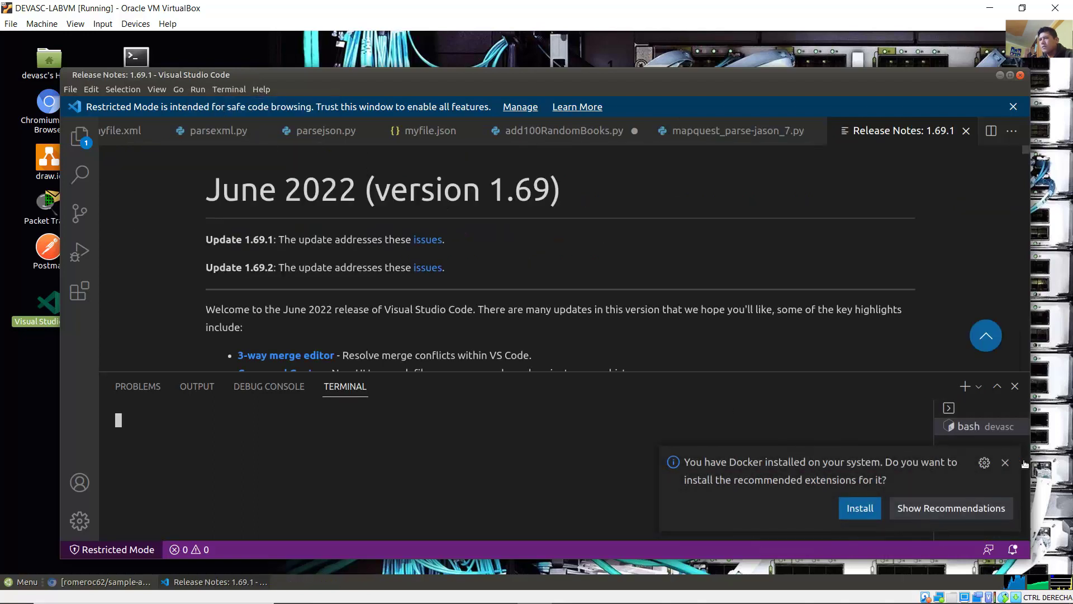
Step: Dismiss the Docker extensions notification and open a second terminal at the devasc prompt
{"action": "left_click", "coordinate": [1005, 462]}
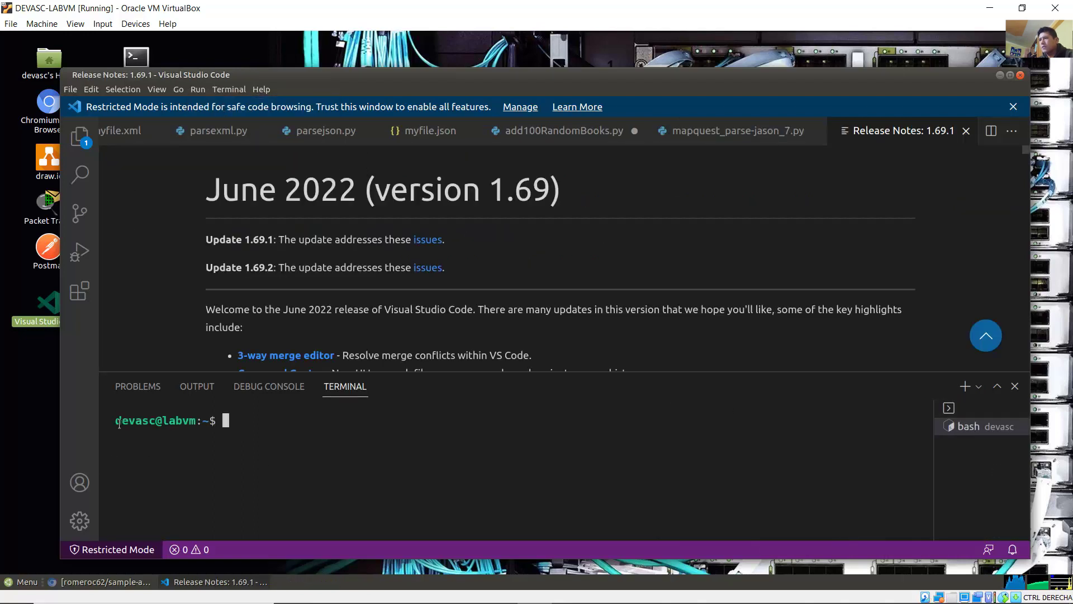
{"action": "left_click_drag", "start_coordinate": [117, 421], "coordinate": [240, 422]}
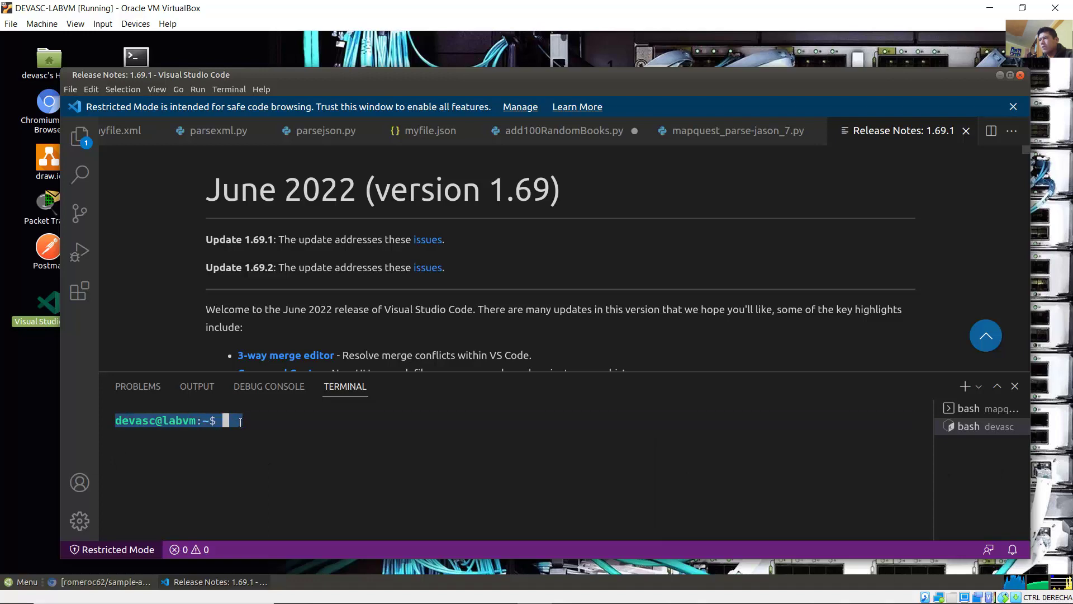
{"action": "left_click", "coordinate": [247, 426]}
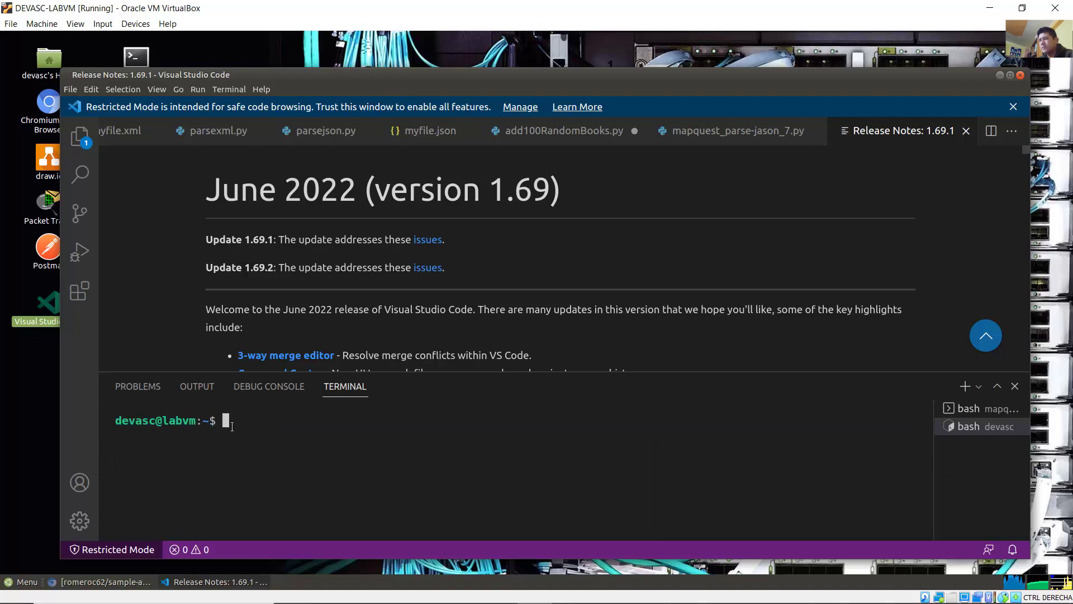
{"action": "key", "text": "ctrl+shift+grave"}
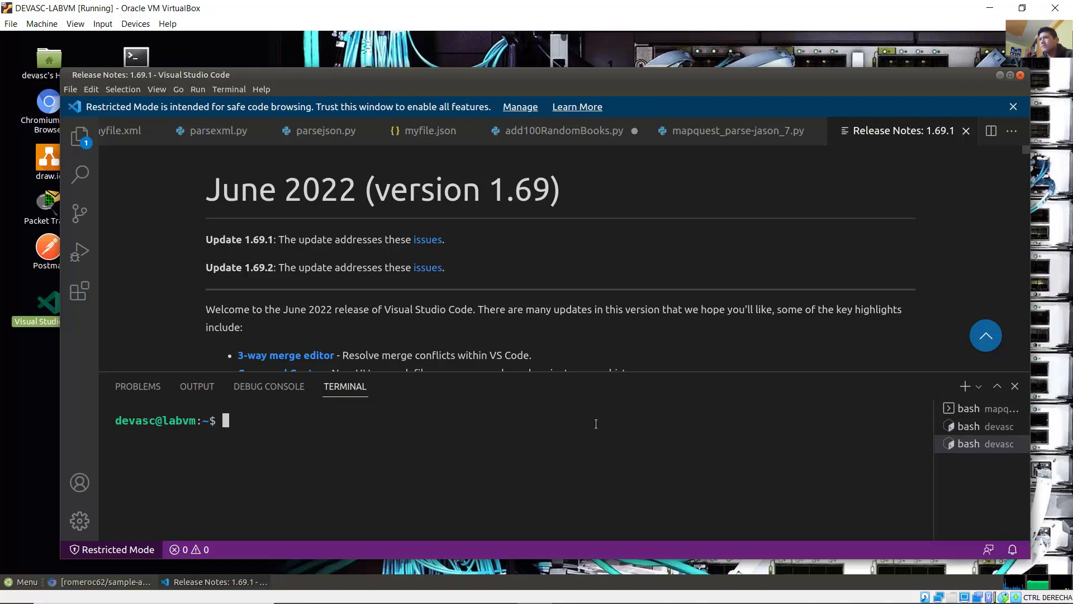
{"action": "left_click", "coordinate": [430, 591]}
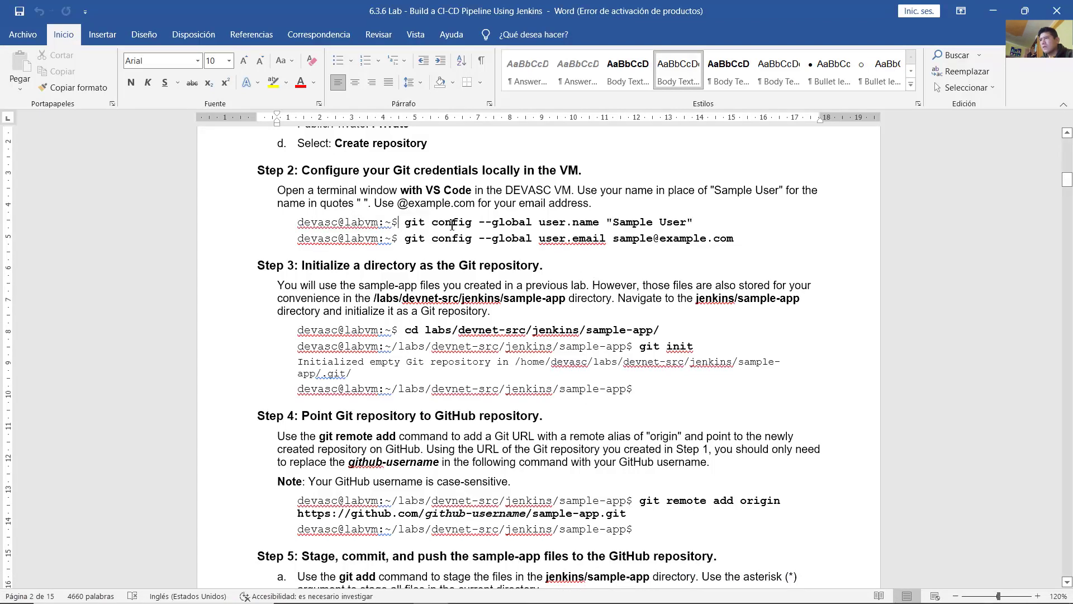
Step: In the VS Code terminal, enter git config --global user.name with the user's full name in quotes
{"action": "left_click_drag", "start_coordinate": [380, 222], "coordinate": [704, 226]}
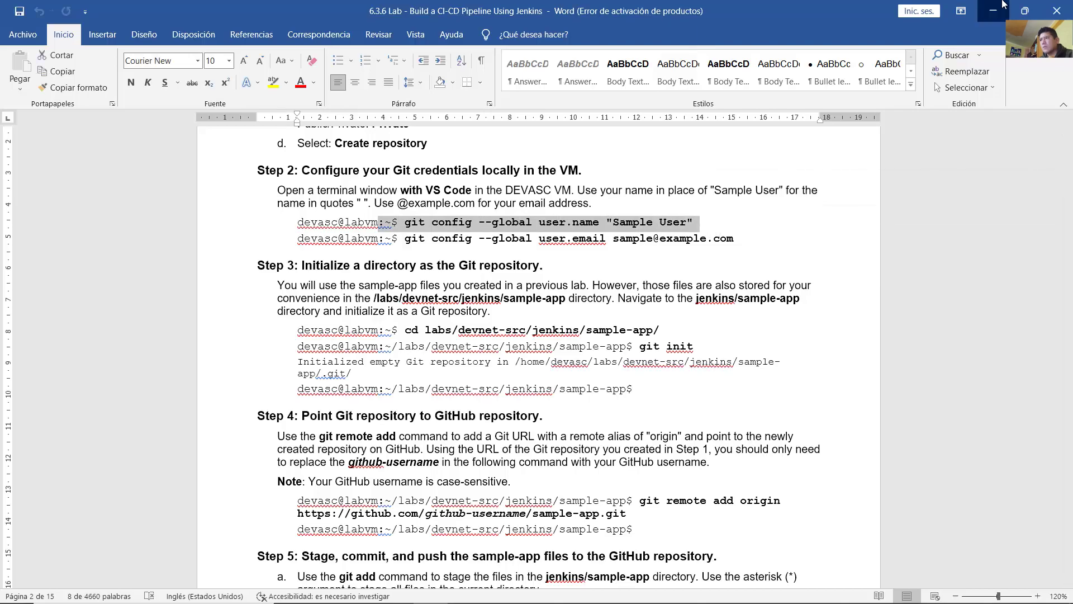
{"action": "left_click", "coordinate": [1003, 5]}
{"action": "type", "text": "got"}
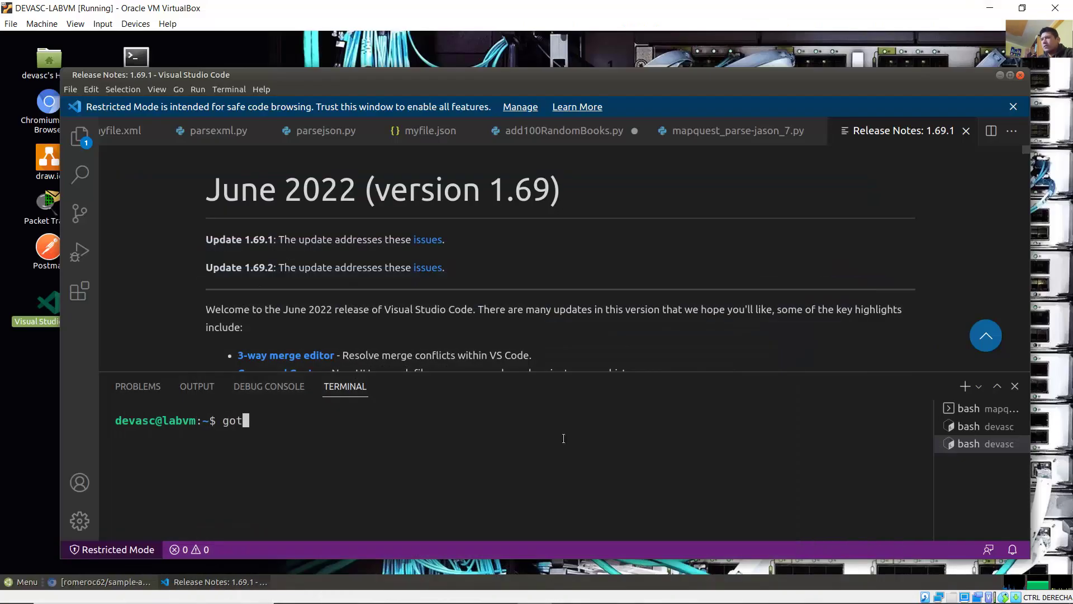
{"action": "key", "text": "BackSpace"}
{"action": "key", "text": "BackSpace"}
{"action": "type", "text": "it config --globa"}
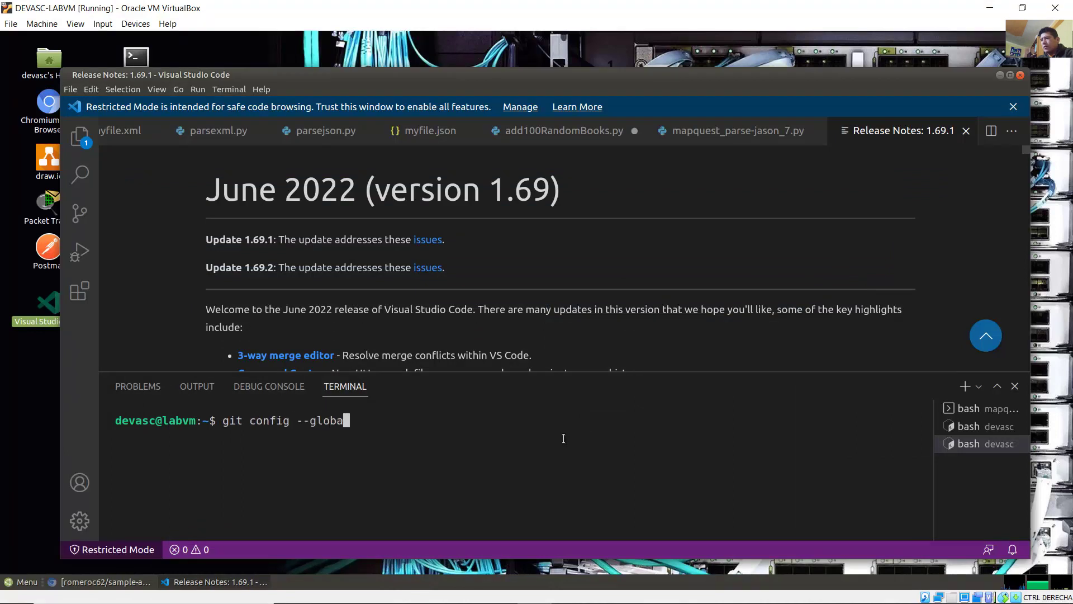
{"action": "type", "text": "l user.name "}
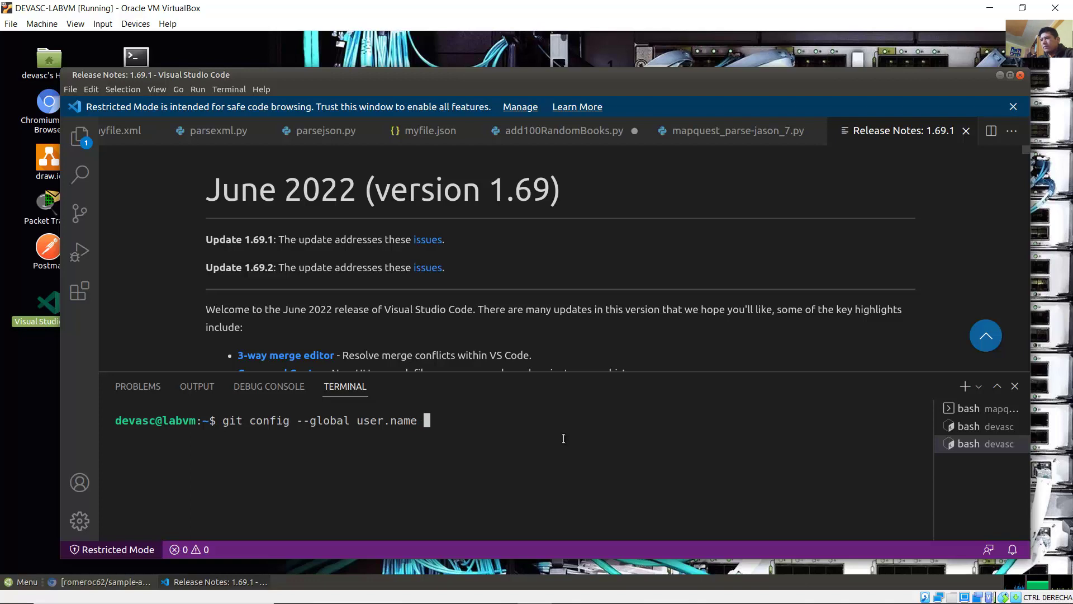
{"action": "type", "text": "\"\""}
{"action": "key", "text": "Left"}
{"action": "type", "text": "Christian"}
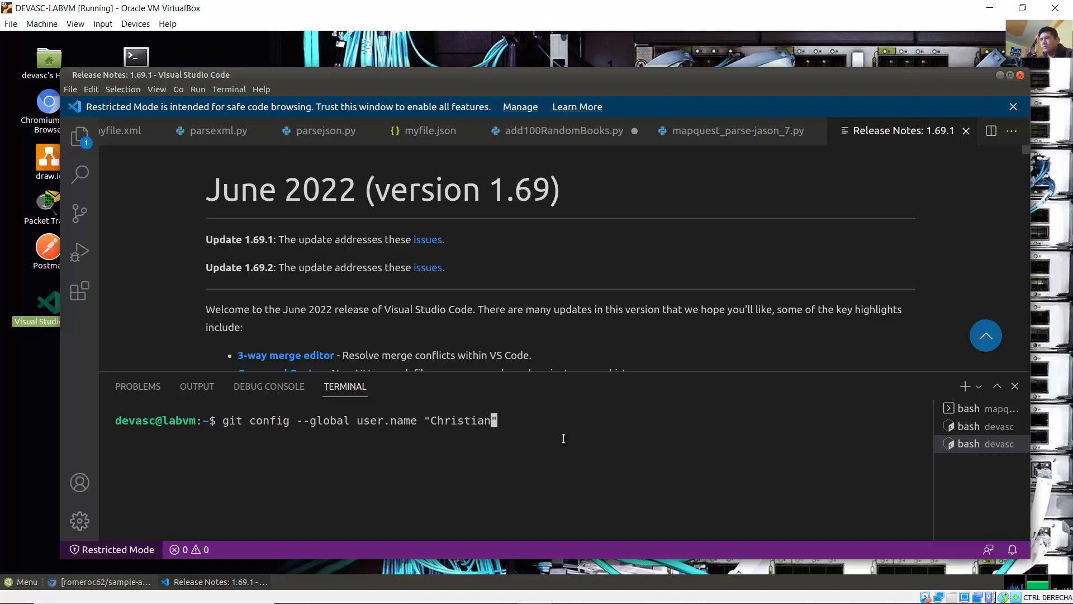
{"action": "type", "text": " Romero"}
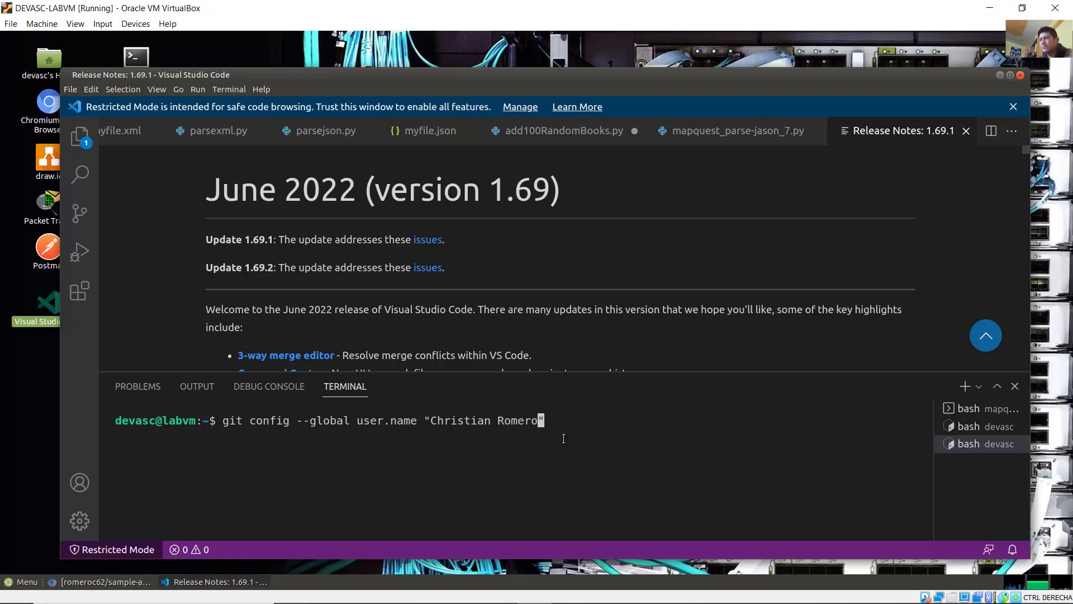
{"action": "left_click", "coordinate": [437, 598]}
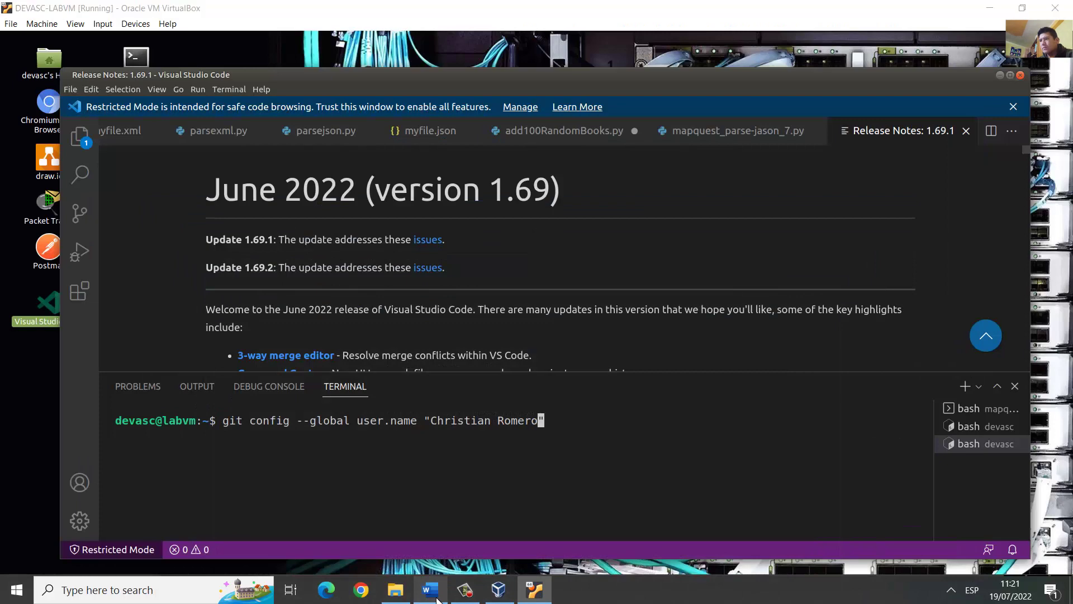
Step: Check the git config --global user.email command in the Word guide, then minimize Word
{"action": "left_click", "coordinate": [420, 254]}
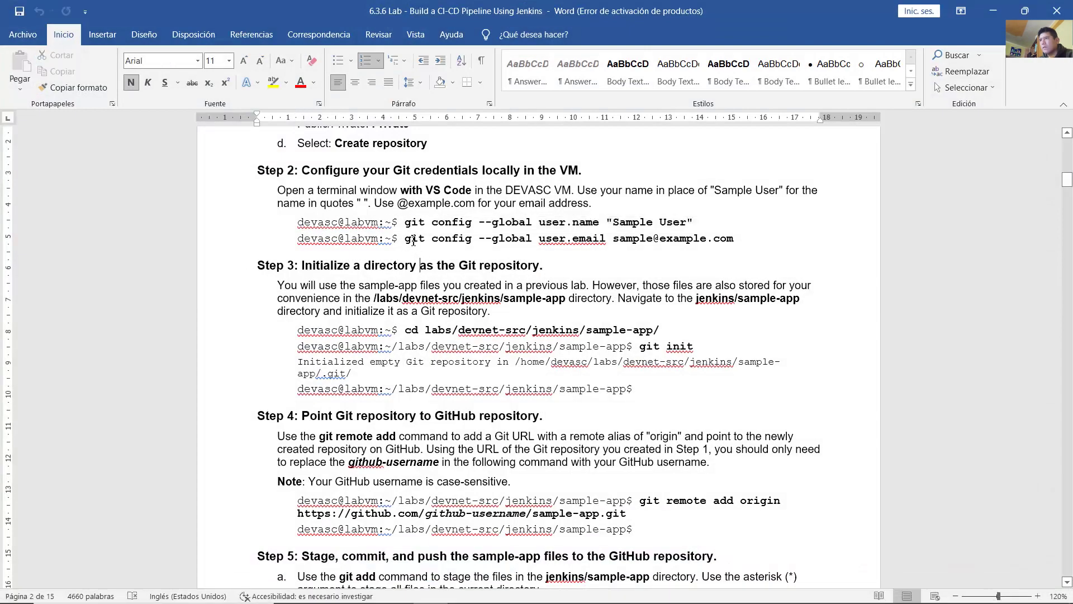
{"action": "left_click_drag", "start_coordinate": [404, 239], "coordinate": [741, 239]}
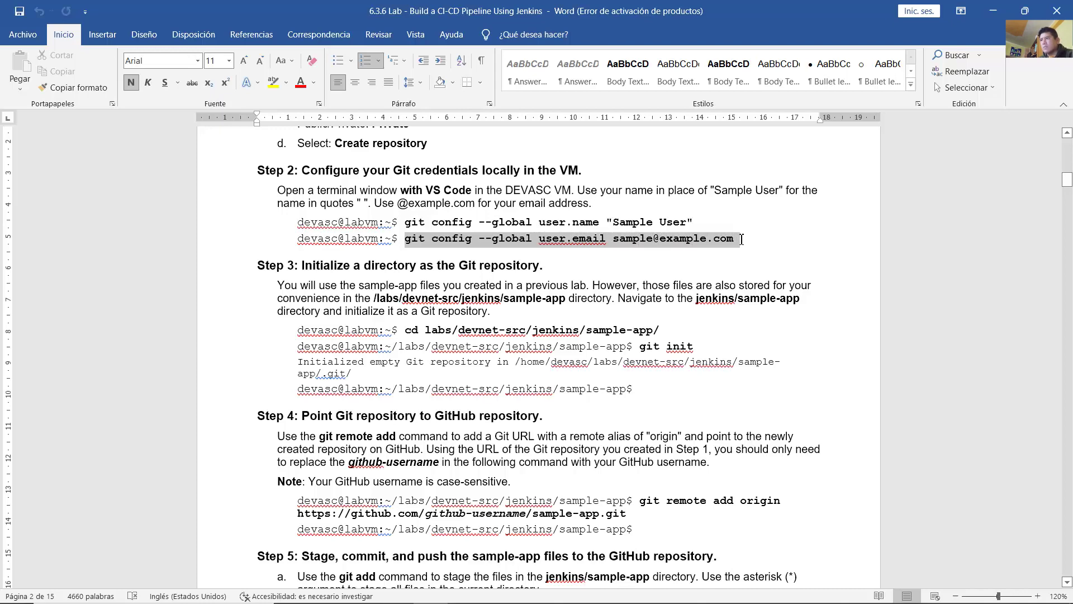
{"action": "left_click_drag", "start_coordinate": [738, 237], "coordinate": [740, 237]}
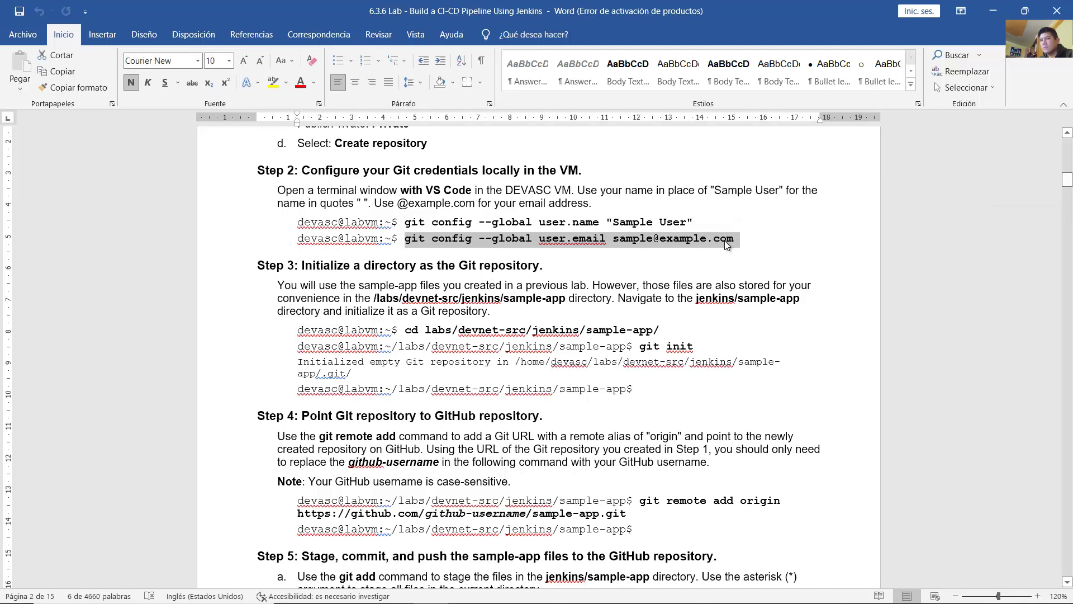
{"action": "left_click", "coordinate": [724, 241]}
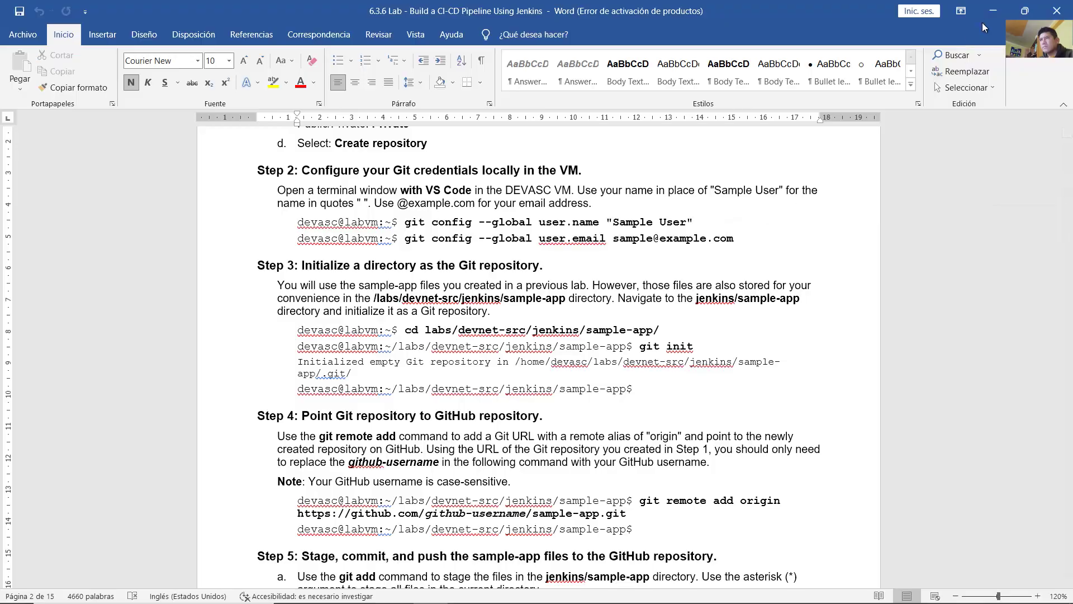
{"action": "left_click", "coordinate": [990, 11]}
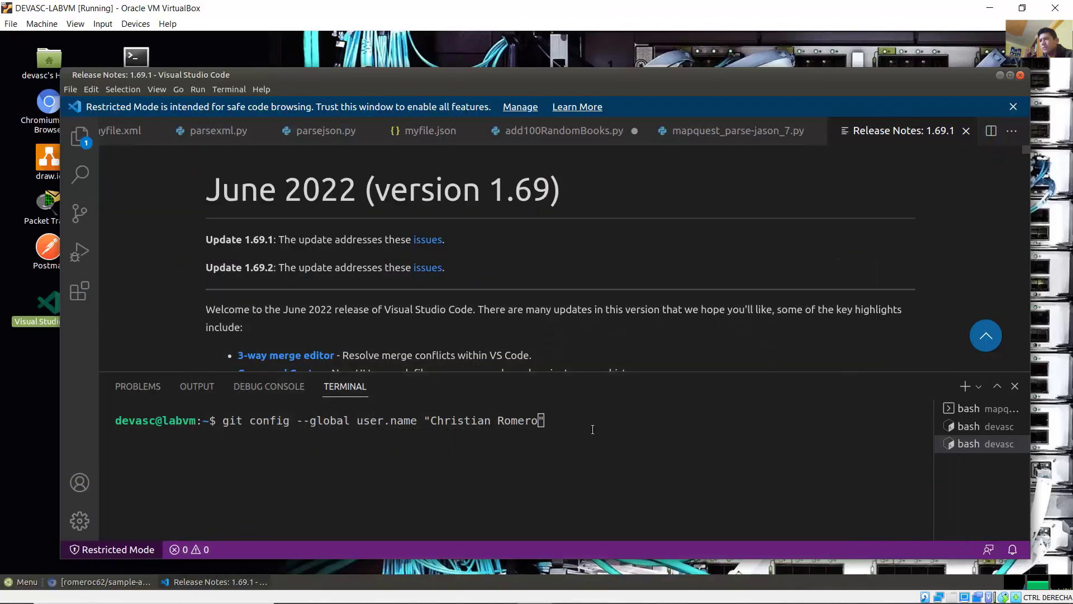
Step: Run the git config user.name command, then recall it and change user.name to user.email
{"action": "left_click", "coordinate": [587, 430]}
{"action": "key", "text": "Return"}
{"action": "key", "text": "Up"}
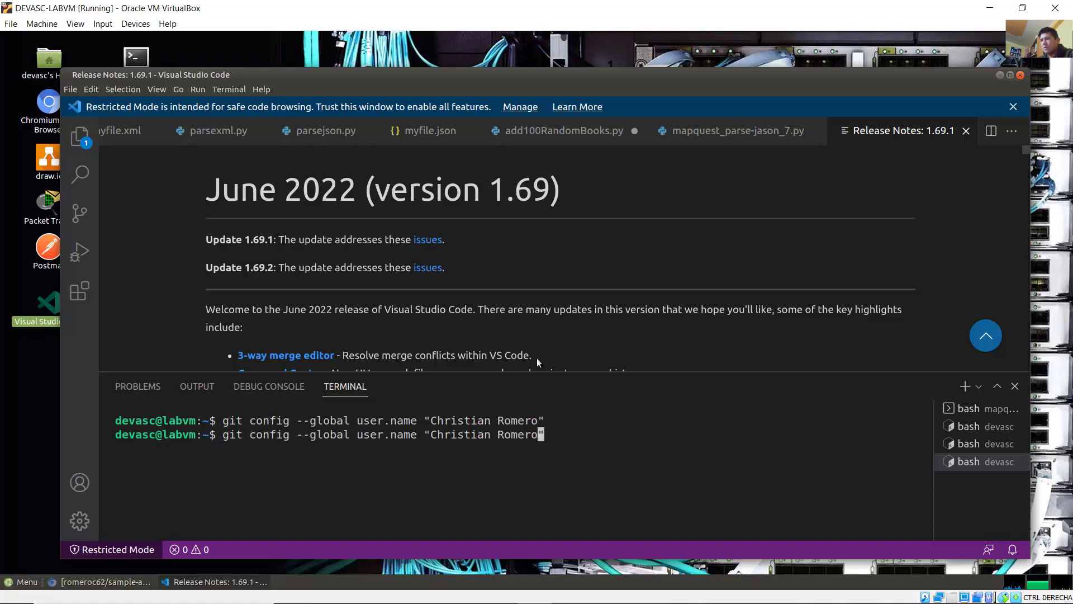
{"action": "key", "text": "Left"}
{"action": "key", "text": "Left"}
{"action": "key", "text": "Left"}
{"action": "key", "text": "Left"}
{"action": "key", "text": "Left"}
{"action": "key", "text": "Left"}
{"action": "key", "text": "Left"}
{"action": "key", "text": "Left"}
{"action": "key", "text": "Left"}
{"action": "key", "text": "Left"}
{"action": "key", "text": "Left"}
{"action": "key", "text": "Left"}
{"action": "key", "text": "Left"}
{"action": "key", "text": "Left"}
{"action": "key", "text": "Left"}
{"action": "key", "text": "Left"}
{"action": "key", "text": "Left"}
{"action": "key", "text": "Left"}
{"action": "key", "text": "Left"}
{"action": "key", "text": "Left"}
{"action": "key", "text": "BackSpace"}
{"action": "key", "text": "BackSpace"}
{"action": "key", "text": "BackSpace"}
{"action": "key", "text": "BackSpace"}
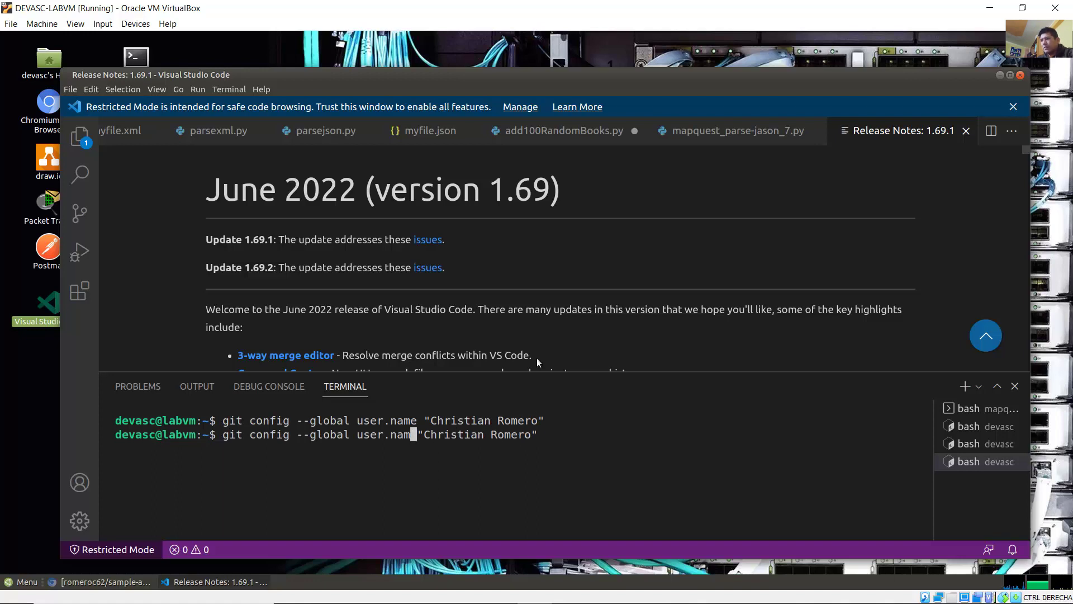
{"action": "type", "text": "email"}
{"action": "key", "text": "Right"}
{"action": "key", "text": "Right"}
{"action": "key", "text": "Right"}
{"action": "key", "text": "Right"}
{"action": "key", "text": "Right"}
{"action": "key", "text": "Right"}
{"action": "key", "text": "Right"}
{"action": "key", "text": "Right"}
{"action": "key", "text": "Right"}
{"action": "key", "text": "Right"}
{"action": "key", "text": "Right"}
{"action": "key", "text": "Right"}
{"action": "key", "text": "Right"}
{"action": "key", "text": "Right"}
{"action": "key", "text": "Right"}
{"action": "key", "text": "Right"}
{"action": "key", "text": "Right"}
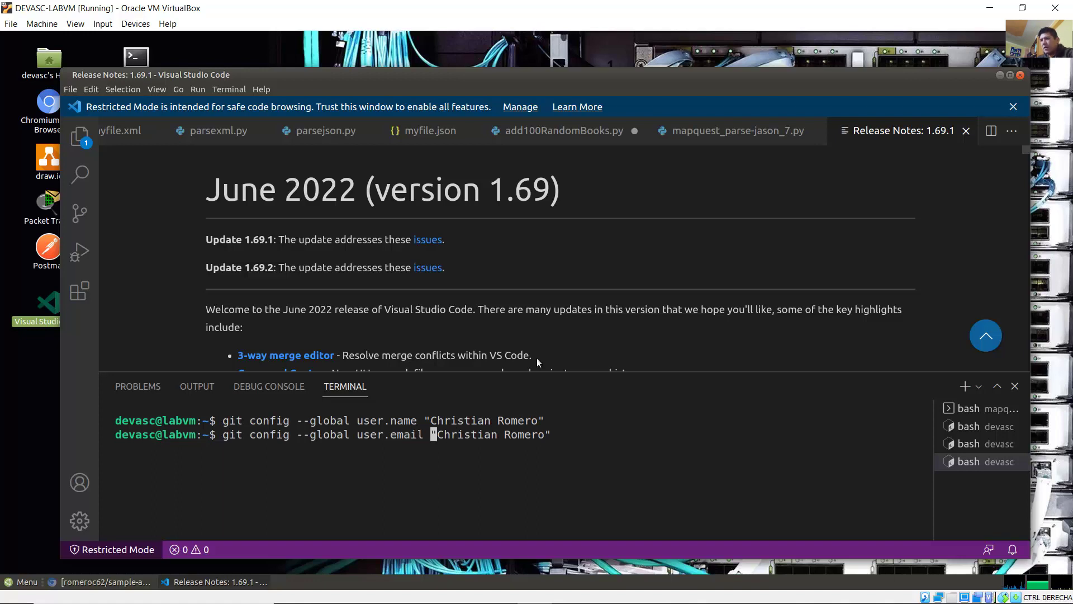
Step: Replace the old name value with a sample e-mail address, run it, and return to Word
{"action": "key", "text": "Right"}
{"action": "key", "text": "BackSpace"}
{"action": "key", "text": "BackSpace"}
{"action": "key", "text": "BackSpace"}
{"action": "key", "text": "BackSpace"}
{"action": "key", "text": "BackSpace"}
{"action": "key", "text": "BackSpace"}
{"action": "key", "text": "BackSpace"}
{"action": "key", "text": "BackSpace"}
{"action": "key", "text": "BackSpace"}
{"action": "key", "text": "BackSpace"}
{"action": "key", "text": "BackSpace"}
{"action": "key", "text": "BackSpace"}
{"action": "key", "text": "BackSpace"}
{"action": "key", "text": "BackSpace"}
{"action": "key", "text": "BackSpace"}
{"action": "key", "text": "BackSpace"}
{"action": "key", "text": "BackSpace"}
{"action": "type", "text": "s"}
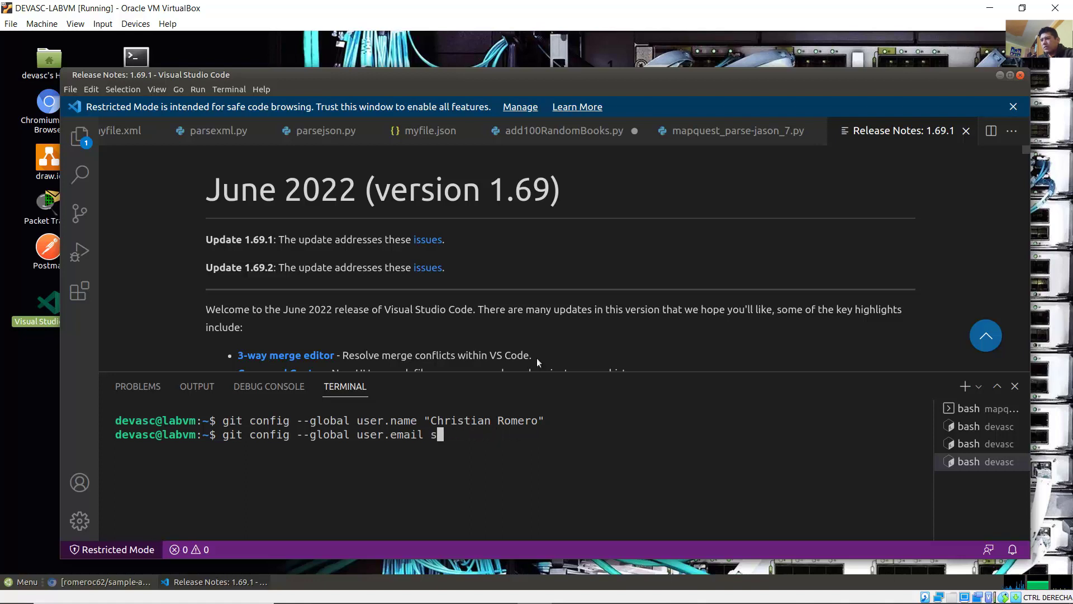
{"action": "type", "text": "ample@example.com"}
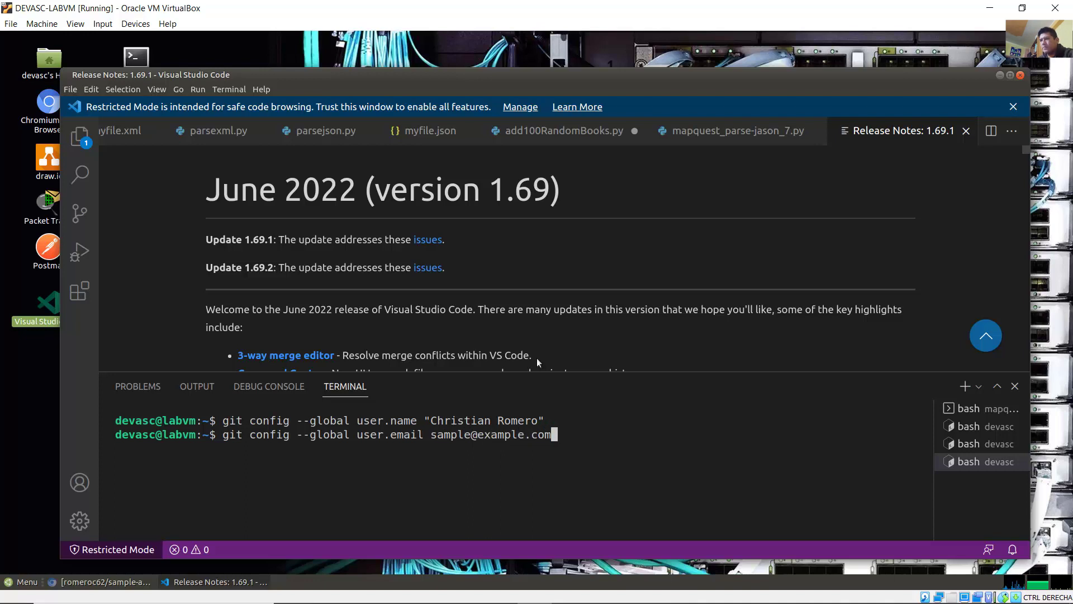
{"action": "key", "text": "Left"}
{"action": "key", "text": "Left"}
{"action": "key", "text": "Left"}
{"action": "key", "text": "Left"}
{"action": "key", "text": "Left"}
{"action": "key", "text": "Left"}
{"action": "key", "text": "Left"}
{"action": "key", "text": "Left"}
{"action": "key", "text": "Left"}
{"action": "key", "text": "Left"}
{"action": "key", "text": "Left"}
{"action": "key", "text": "Left"}
{"action": "key", "text": "Left"}
{"action": "key", "text": "Left"}
{"action": "key", "text": "Left"}
{"action": "key", "text": "Left"}
{"action": "key", "text": "Left"}
{"action": "key", "text": "Right"}
{"action": "key", "text": "Right"}
{"action": "key", "text": "Right"}
{"action": "key", "text": "Right"}
{"action": "key", "text": "Right"}
{"action": "key", "text": "Right"}
{"action": "key", "text": "Right"}
{"action": "key", "text": "Right"}
{"action": "key", "text": "Right"}
{"action": "key", "text": "Right"}
{"action": "key", "text": "Right"}
{"action": "key", "text": "Right"}
{"action": "key", "text": "Right"}
{"action": "key", "text": "Right"}
{"action": "key", "text": "Right"}
{"action": "key", "text": "Right"}
{"action": "key", "text": "Right"}
{"action": "key", "text": "Return"}
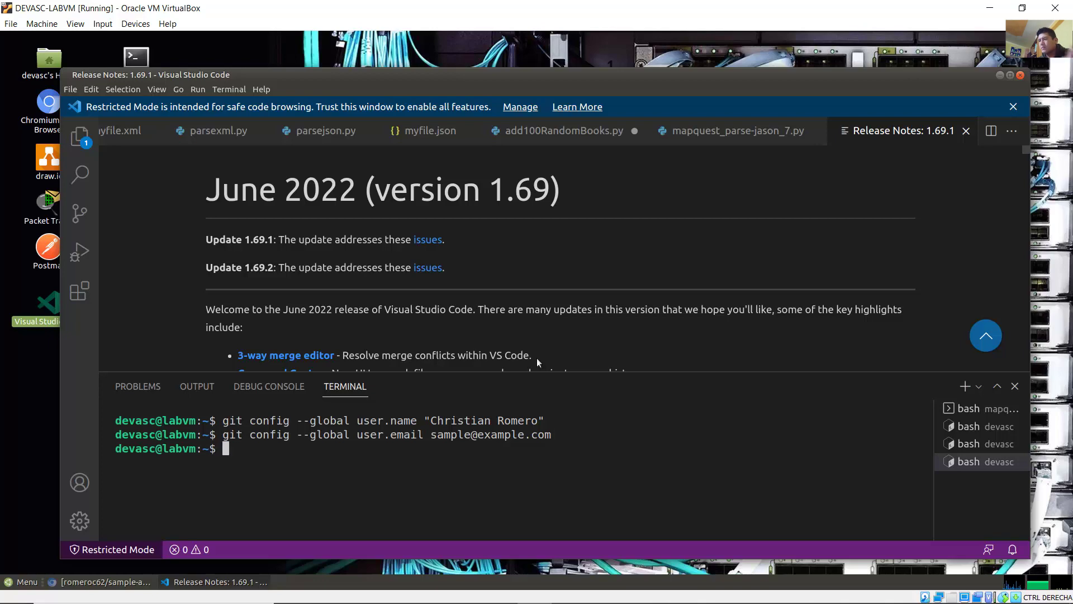
{"action": "left_click", "coordinate": [503, 592]}
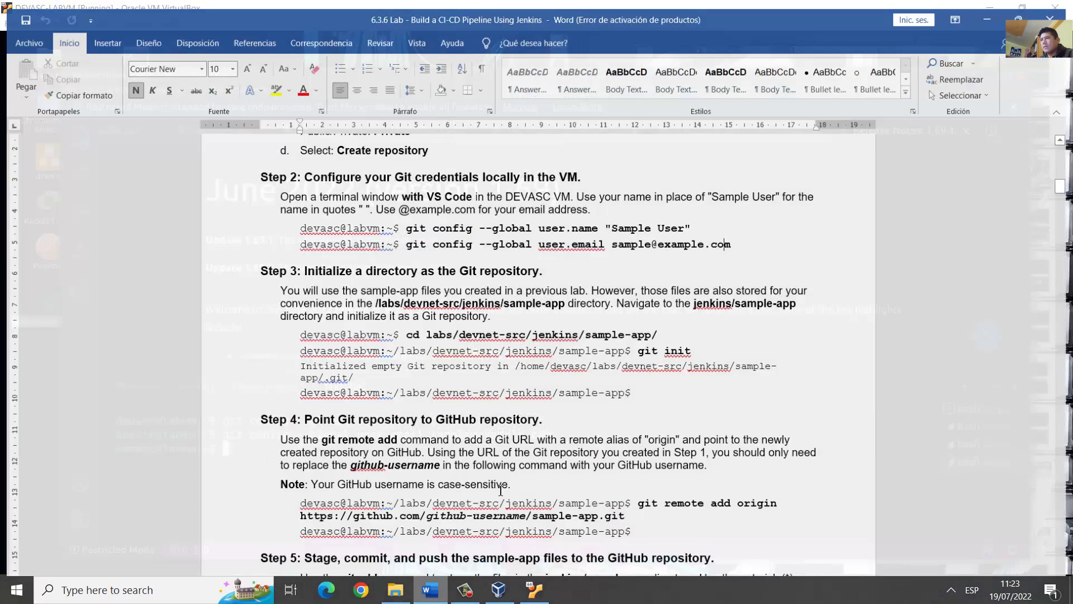
Step: Read Step 3's instructions and its git init command in the guide, then minimize Word
{"action": "left_click_drag", "start_coordinate": [325, 270], "coordinate": [528, 266]}
{"action": "left_click_drag", "start_coordinate": [287, 290], "coordinate": [606, 296]}
{"action": "left_click_drag", "start_coordinate": [613, 297], "coordinate": [494, 313]}
{"action": "left_click", "coordinate": [497, 312]}
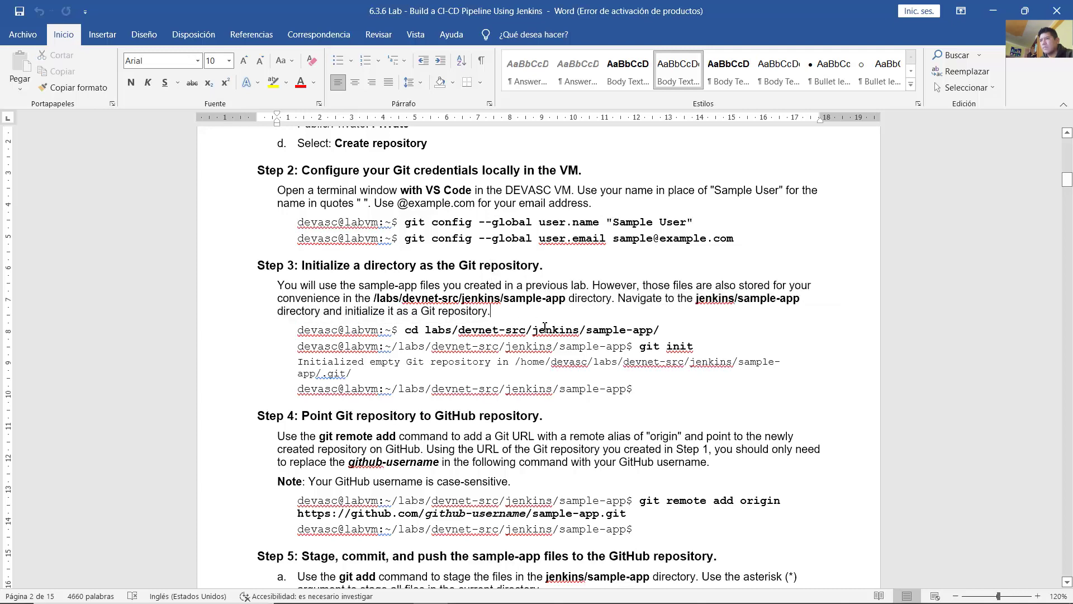
{"action": "left_click_drag", "start_coordinate": [405, 330], "coordinate": [699, 348]}
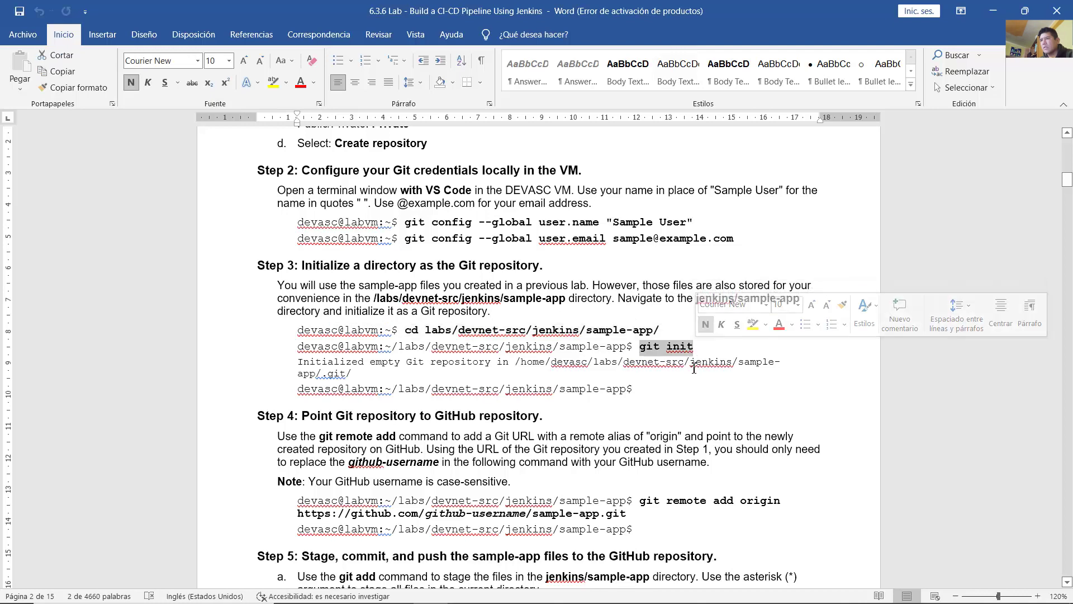
{"action": "left_click", "coordinate": [691, 364]}
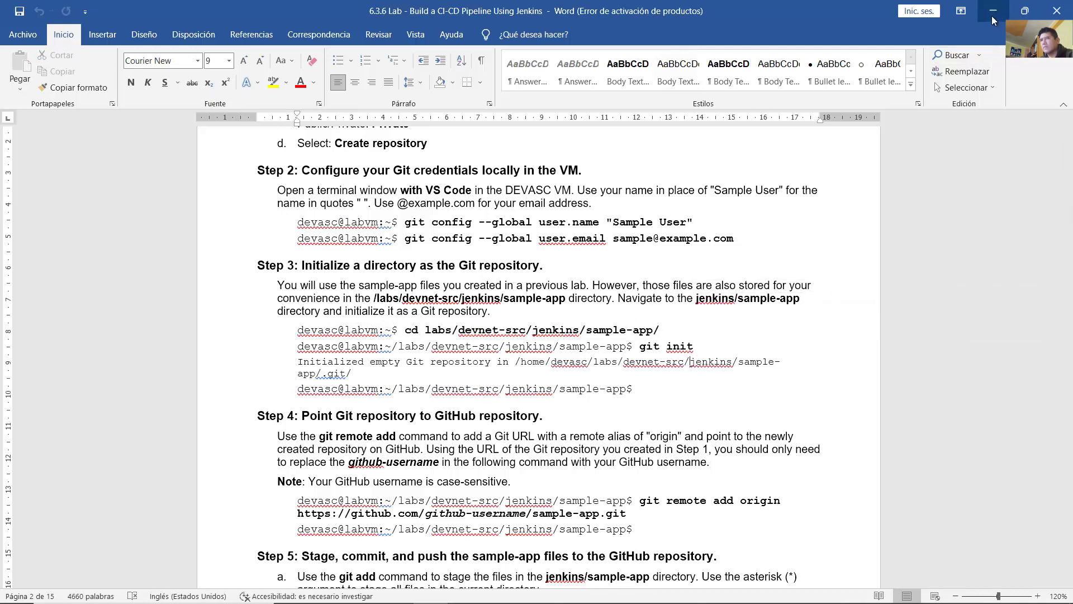
{"action": "left_click", "coordinate": [993, 12]}
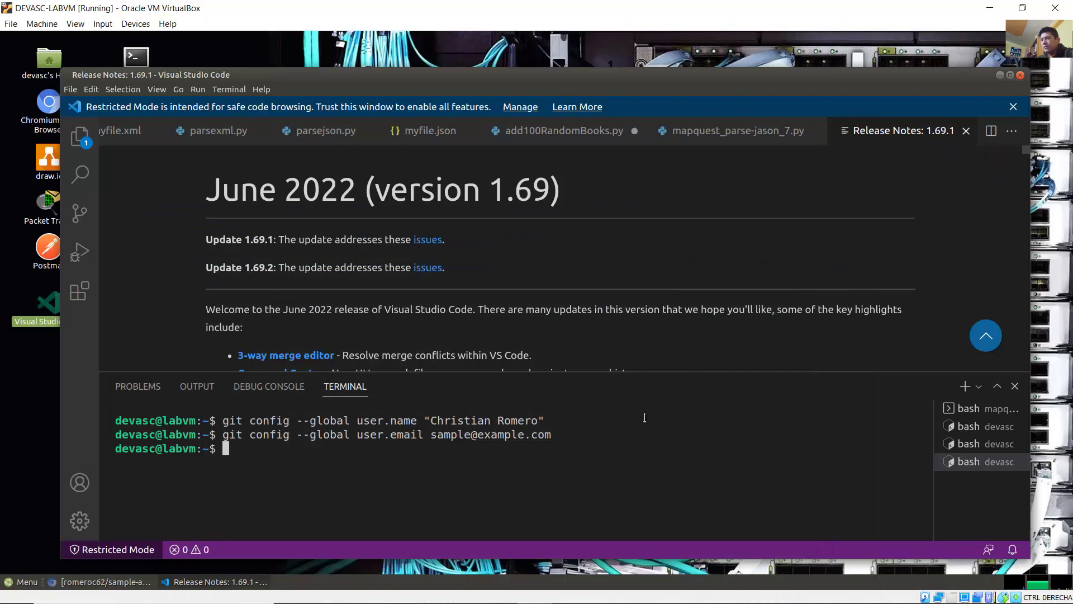
Step: Change into ~/labs, list it to confirm devnet-src, and enlarge the terminal panel
{"action": "type", "text": "ls"}
{"action": "key", "text": "Return"}
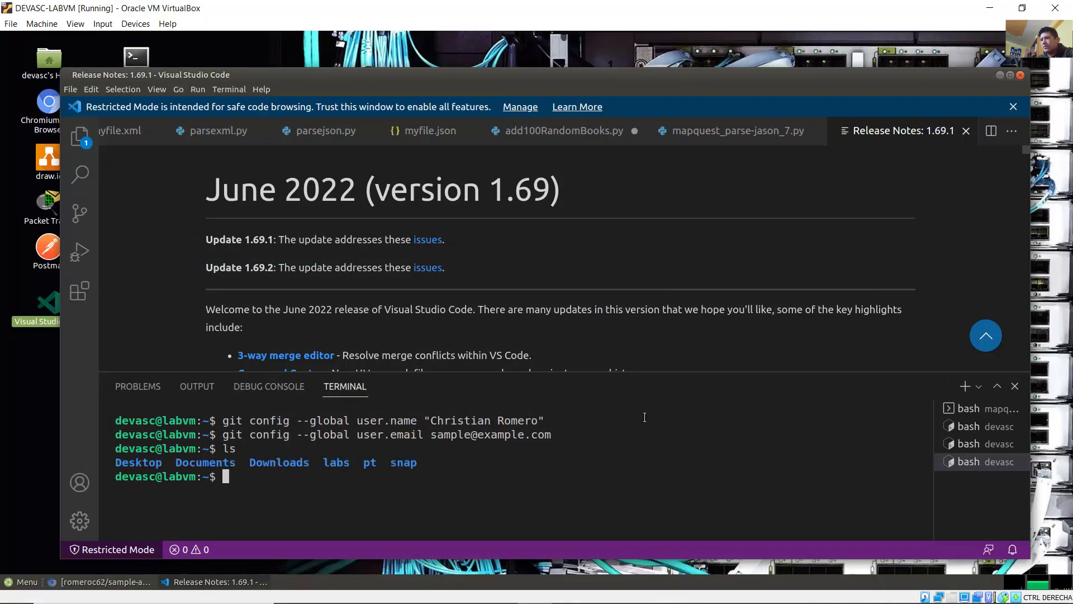
{"action": "type", "text": "cd bas"}
{"action": "key", "text": "BackSpace"}
{"action": "key", "text": "BackSpace"}
{"action": "key", "text": "BackSpace"}
{"action": "type", "text": "la"}
{"action": "key", "text": "Tab"}
{"action": "key", "text": "Return"}
{"action": "type", "text": "ls"}
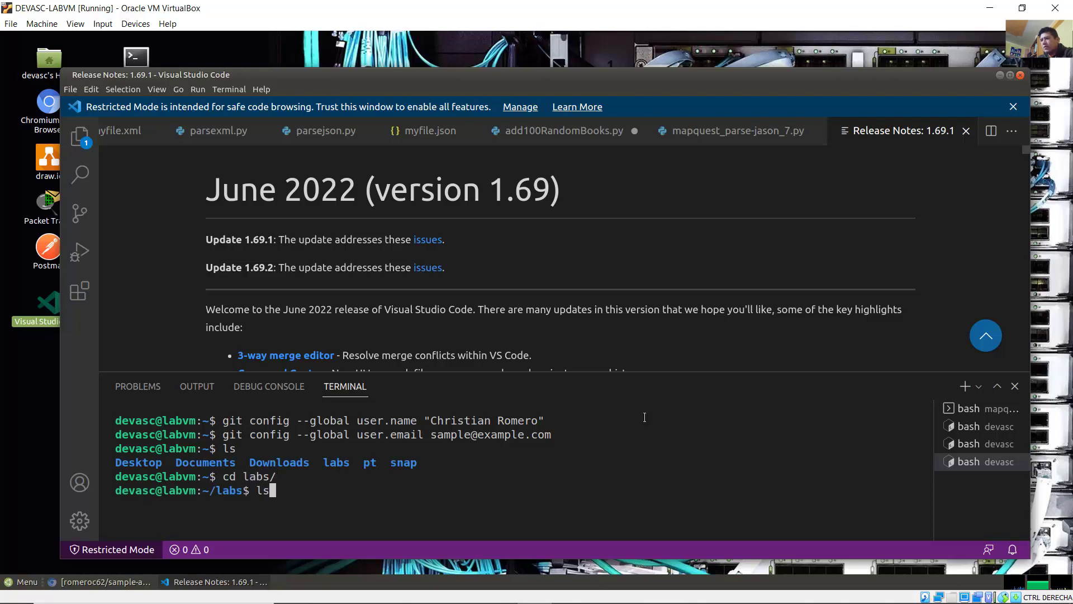
{"action": "key", "text": "Return"}
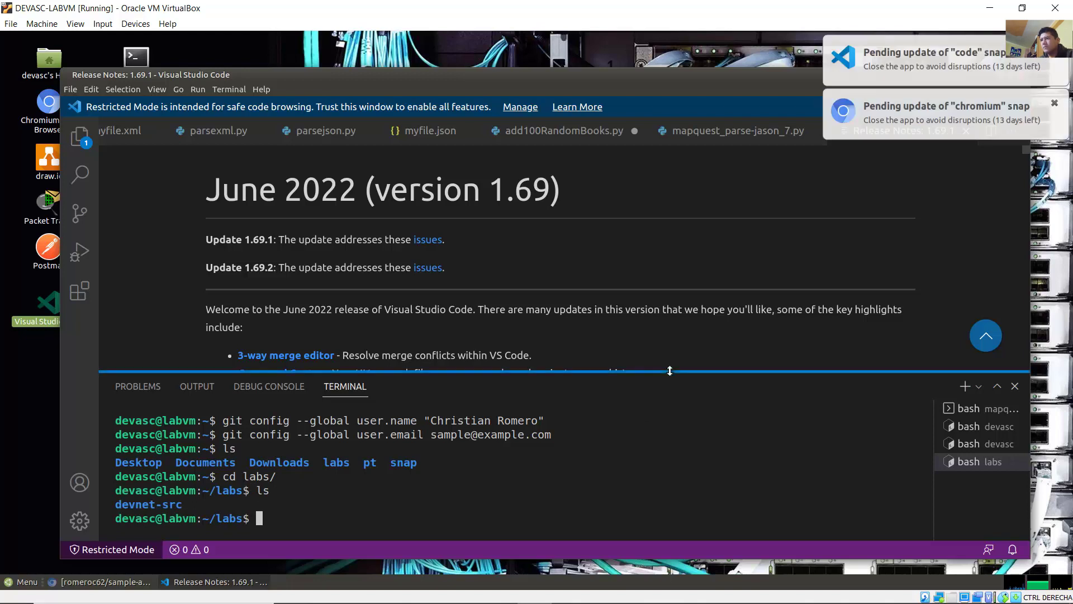
{"action": "left_click_drag", "start_coordinate": [669, 371], "coordinate": [745, 222]}
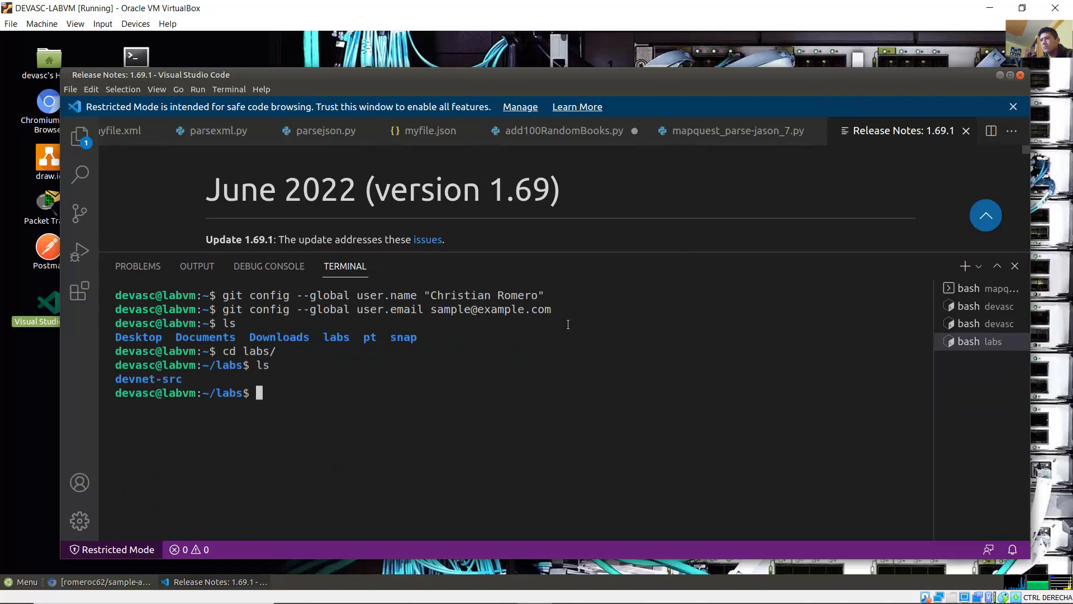
{"action": "left_click", "coordinate": [163, 90]}
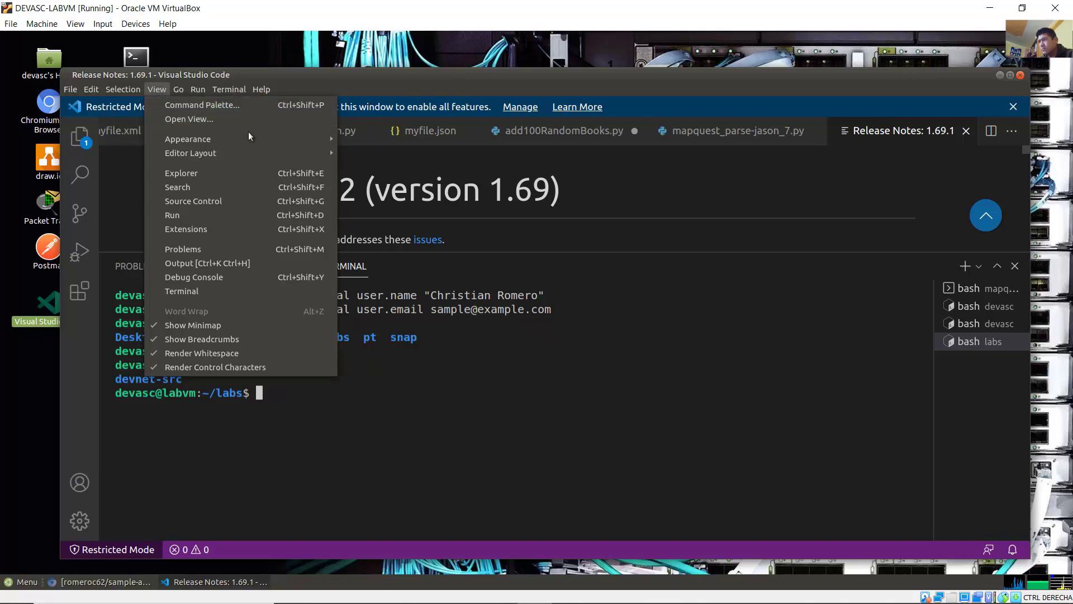
Step: Zoom in the VS Code interface with View > Appearance > Zoom In
{"action": "mouse_move", "coordinate": [277, 143]}
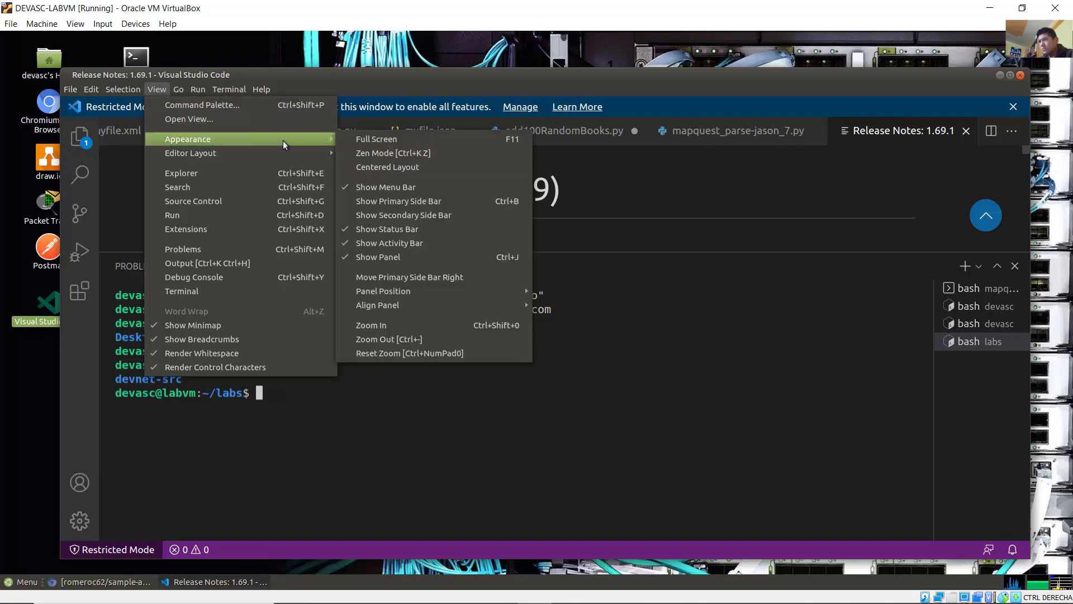
{"action": "left_click", "coordinate": [447, 325]}
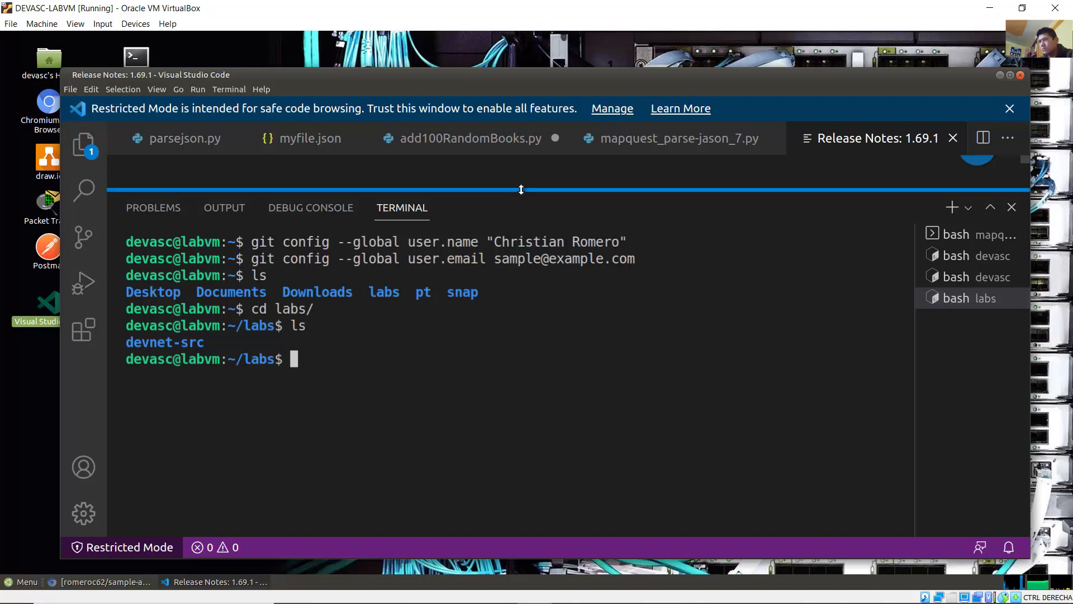
Step: Resize the terminal and editor window, then change into devnet-src and list it
{"action": "left_click_drag", "start_coordinate": [520, 191], "coordinate": [517, 254]}
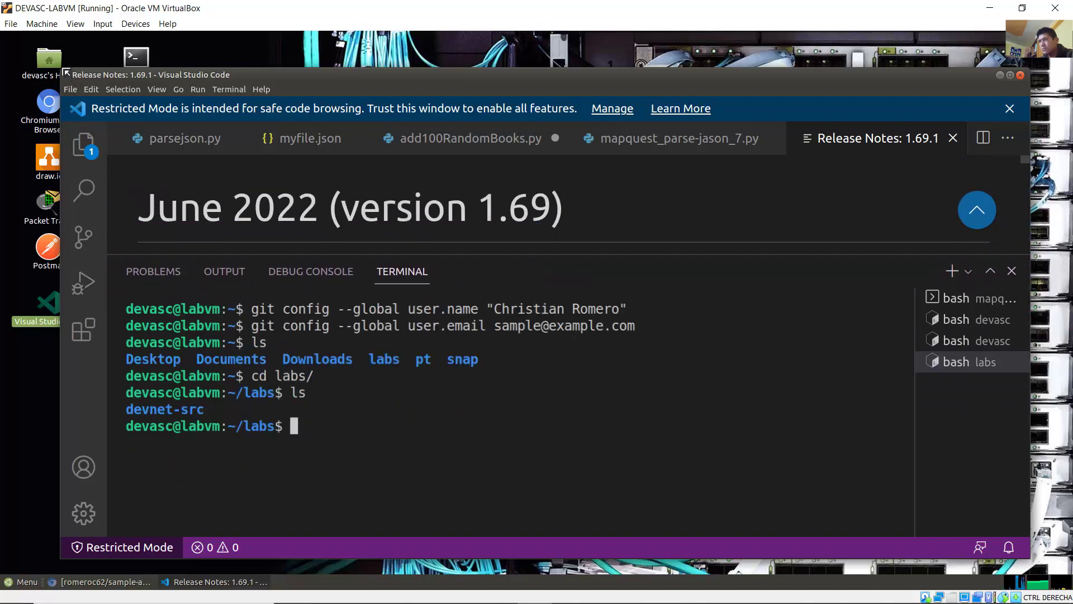
{"action": "left_click_drag", "start_coordinate": [72, 78], "coordinate": [28, 51]}
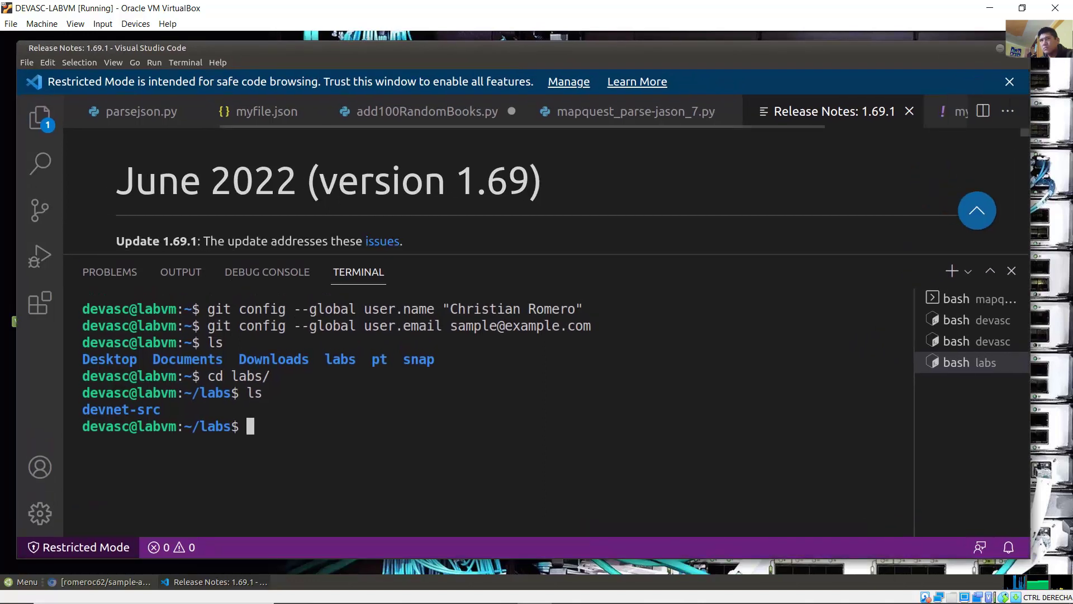
{"action": "left_click_drag", "start_coordinate": [1029, 41], "coordinate": [1054, 39]}
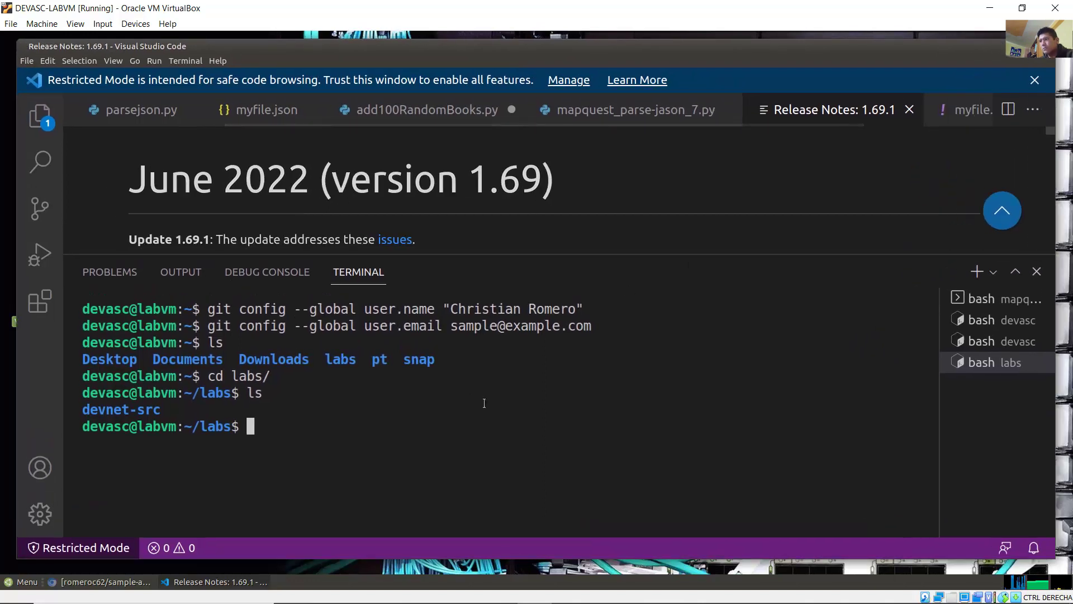
{"action": "type", "text": "cd "}
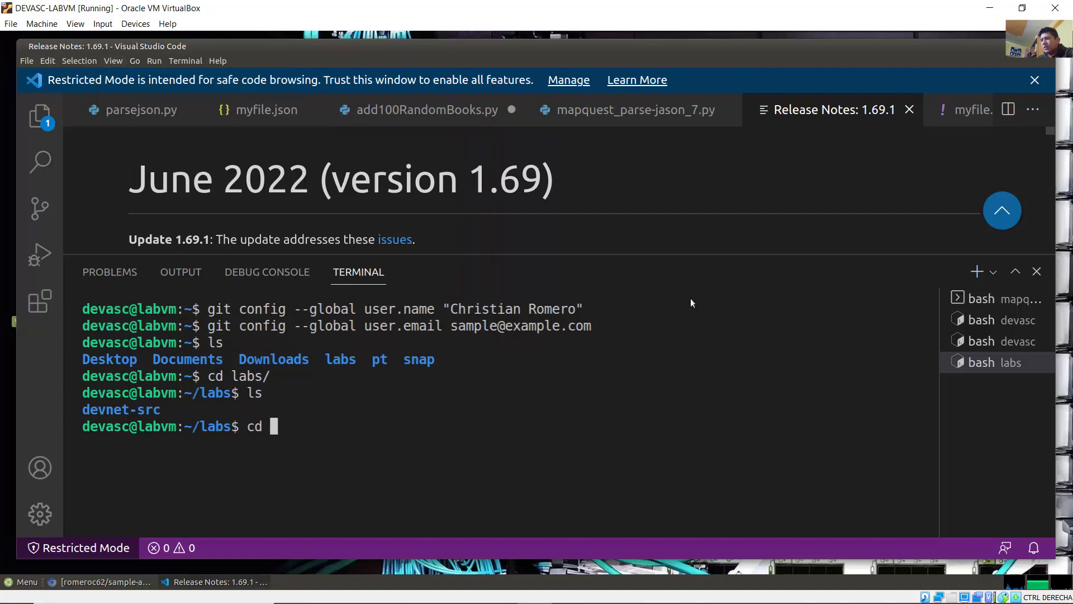
{"action": "type", "text": "dev"}
{"action": "key", "text": "Tab"}
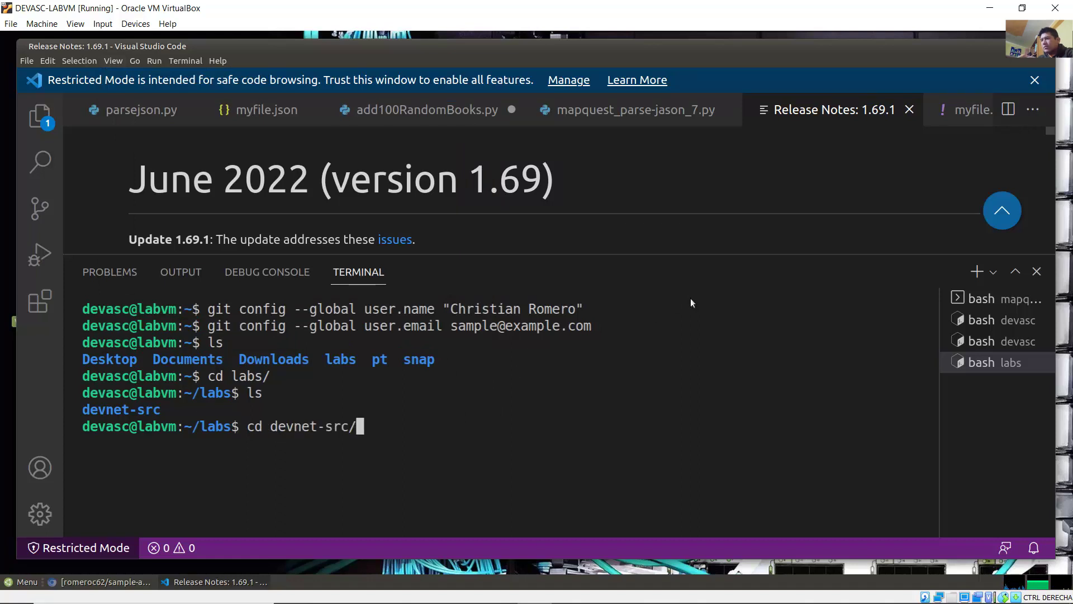
{"action": "key", "text": "Return"}
{"action": "type", "text": "ls"}
{"action": "key", "text": "Return"}
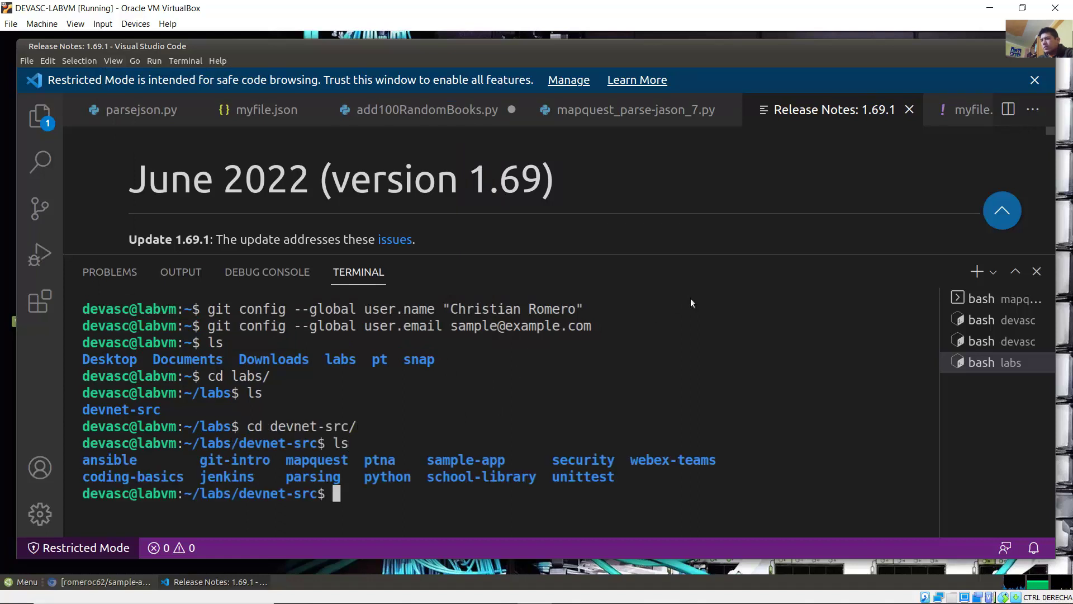
Step: Move into jenkins and then sample-app, listing each folder's contents
{"action": "type", "text": "cd "}
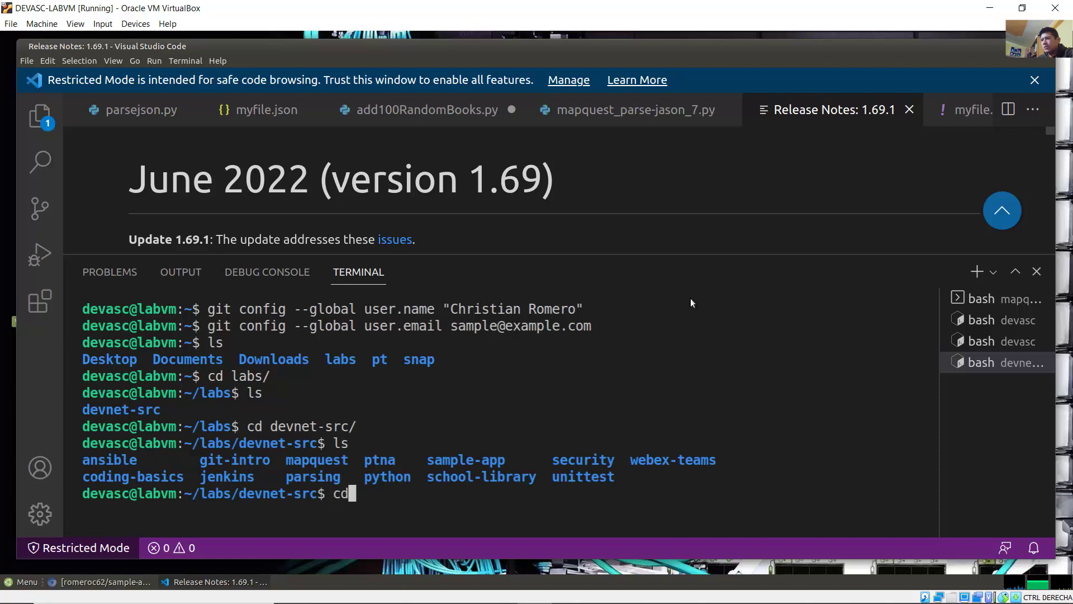
{"action": "type", "text": "jenkins/"}
{"action": "key", "text": "Return"}
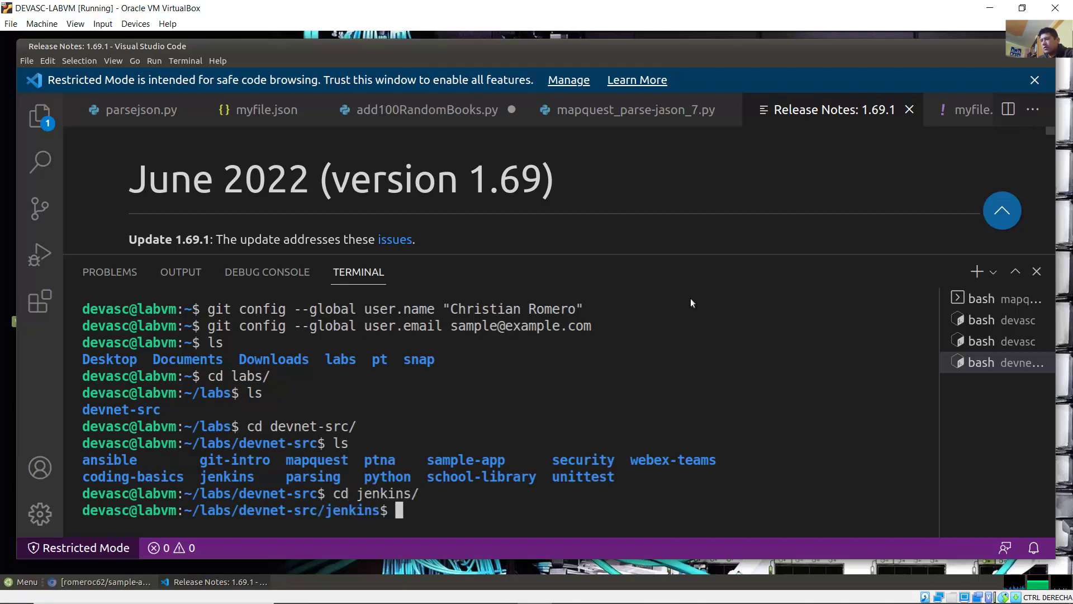
{"action": "type", "text": "ls"}
{"action": "key", "text": "Return"}
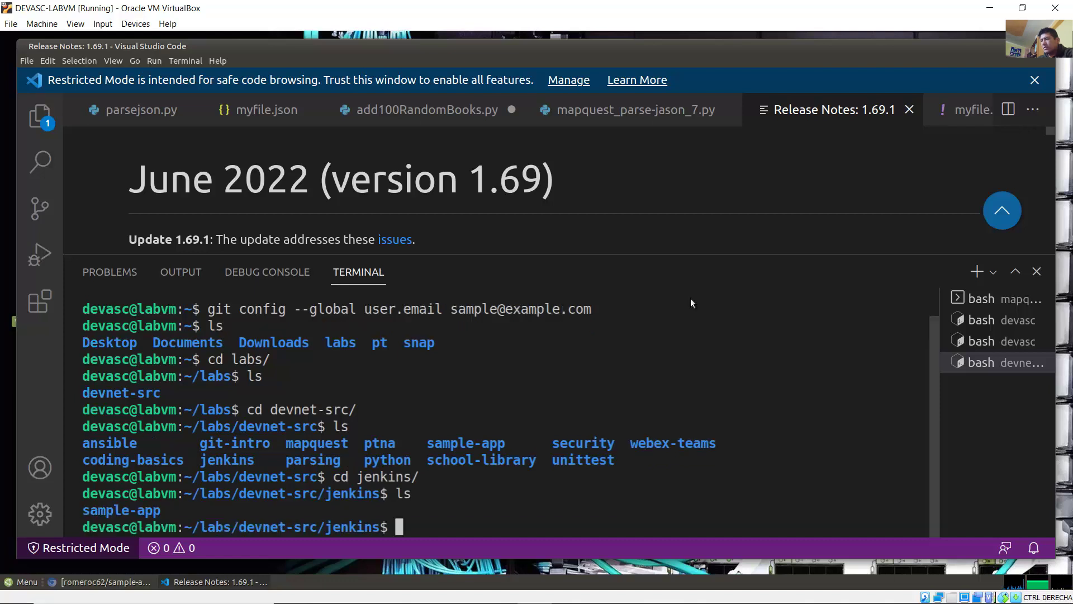
{"action": "type", "text": "cd samp"}
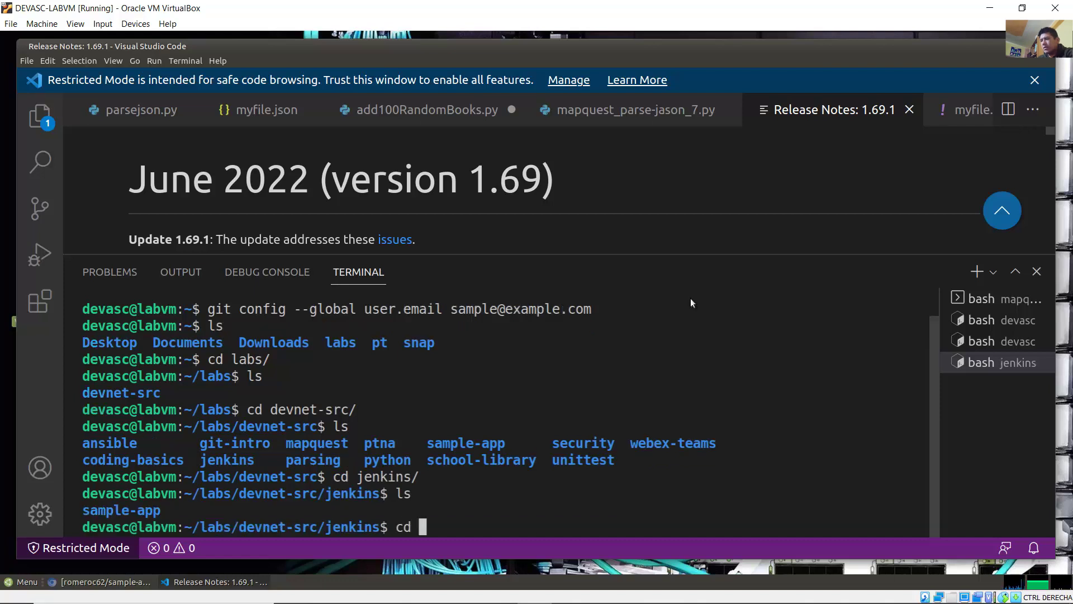
{"action": "type", "text": "le"}
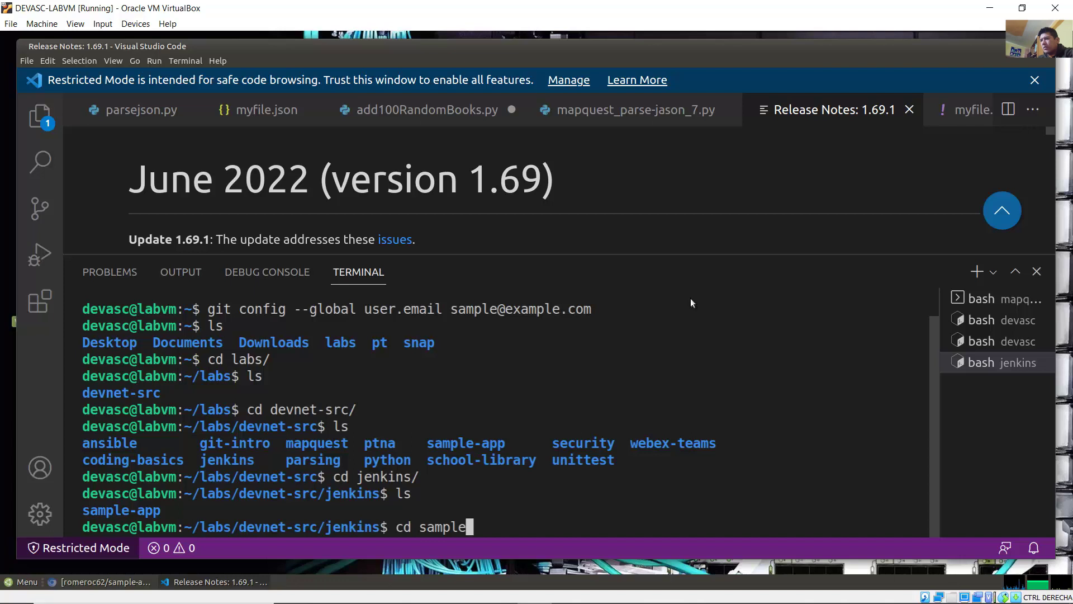
{"action": "key", "text": "Tab"}
{"action": "key", "text": "Return"}
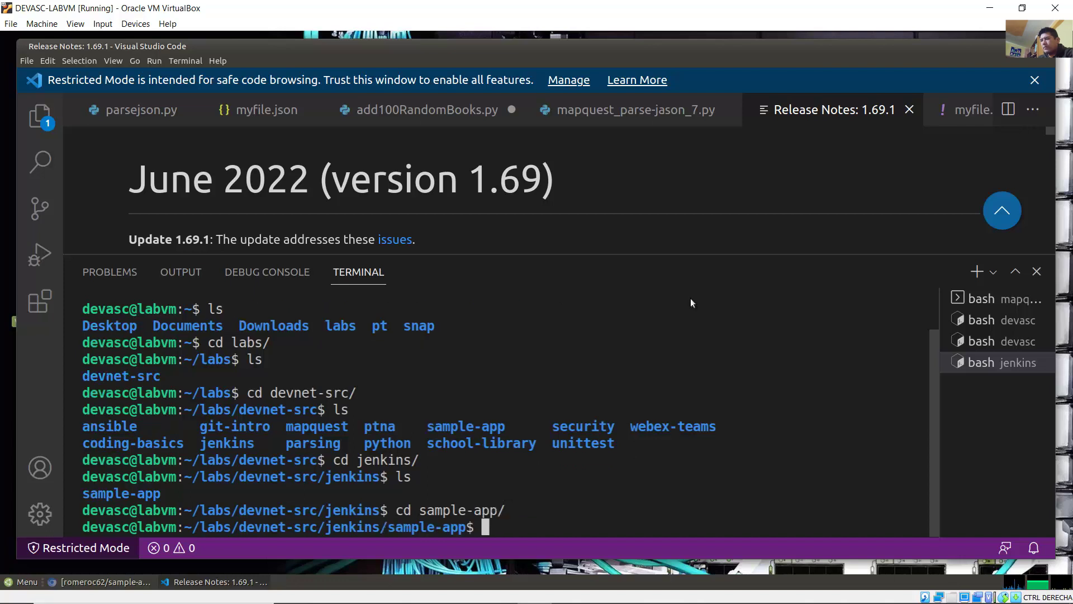
{"action": "type", "text": "ls"}
{"action": "key", "text": "Return"}
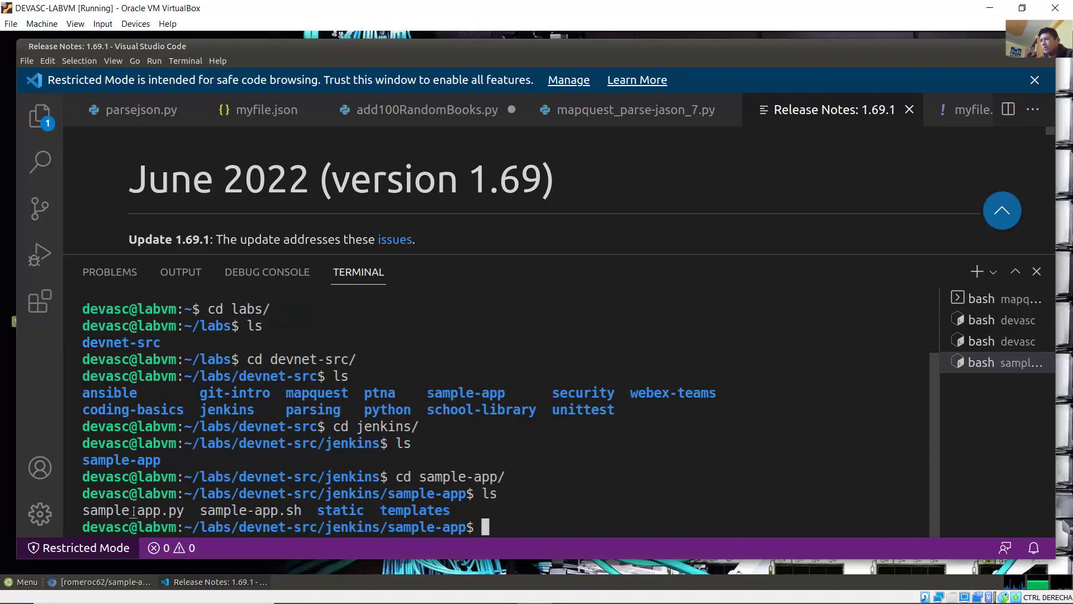
Step: Review the sample-app file listing and prompt path, then type git init
{"action": "left_click_drag", "start_coordinate": [133, 511], "coordinate": [465, 511]}
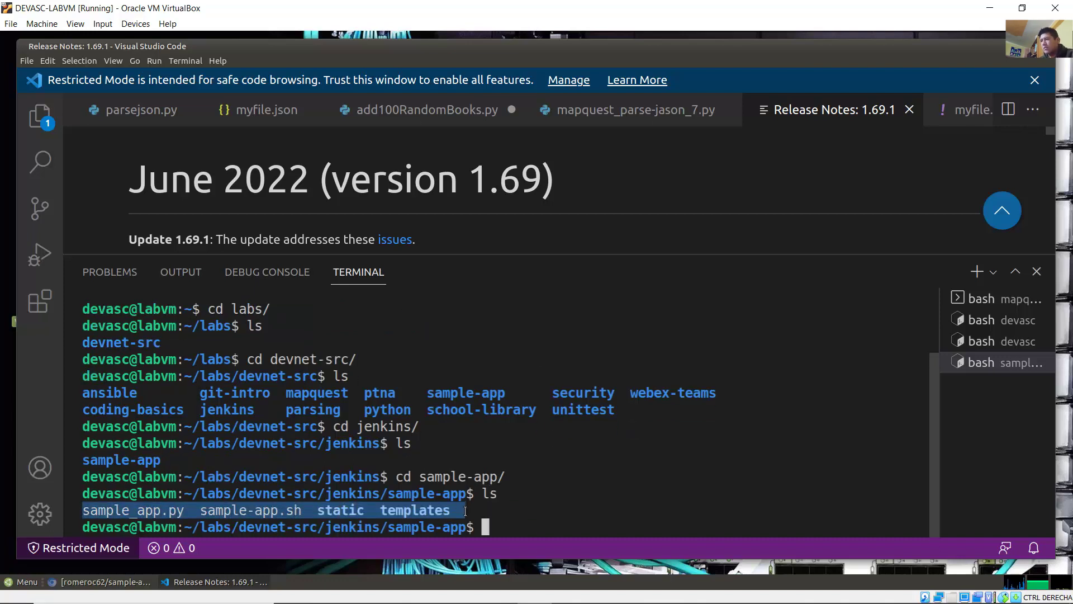
{"action": "left_click", "coordinate": [465, 510]}
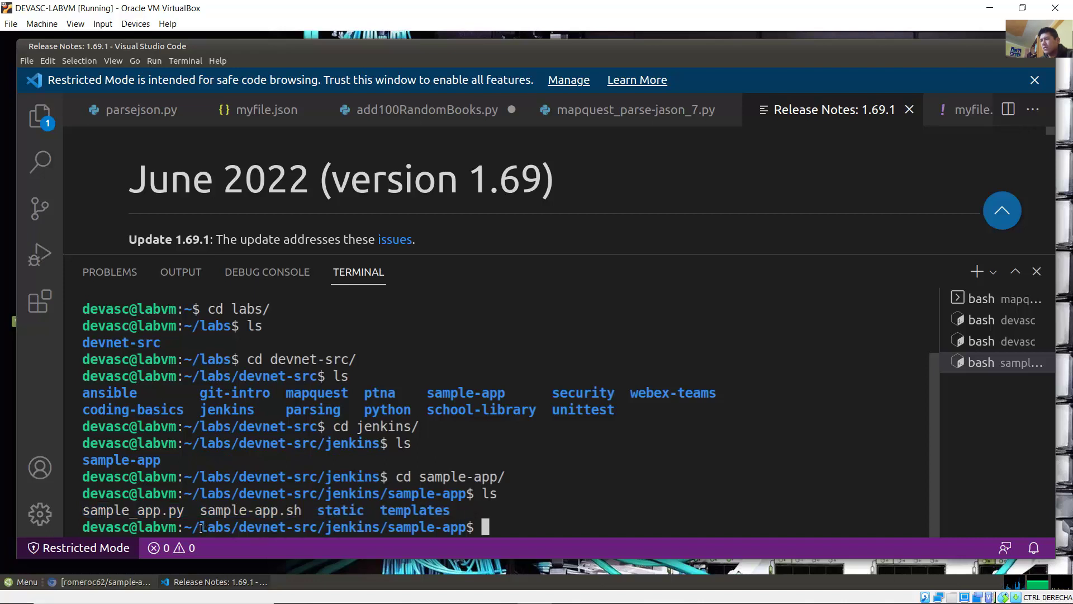
{"action": "left_click_drag", "start_coordinate": [201, 528], "coordinate": [474, 528]}
{"action": "left_click", "coordinate": [513, 525]}
{"action": "type", "text": "git in"}
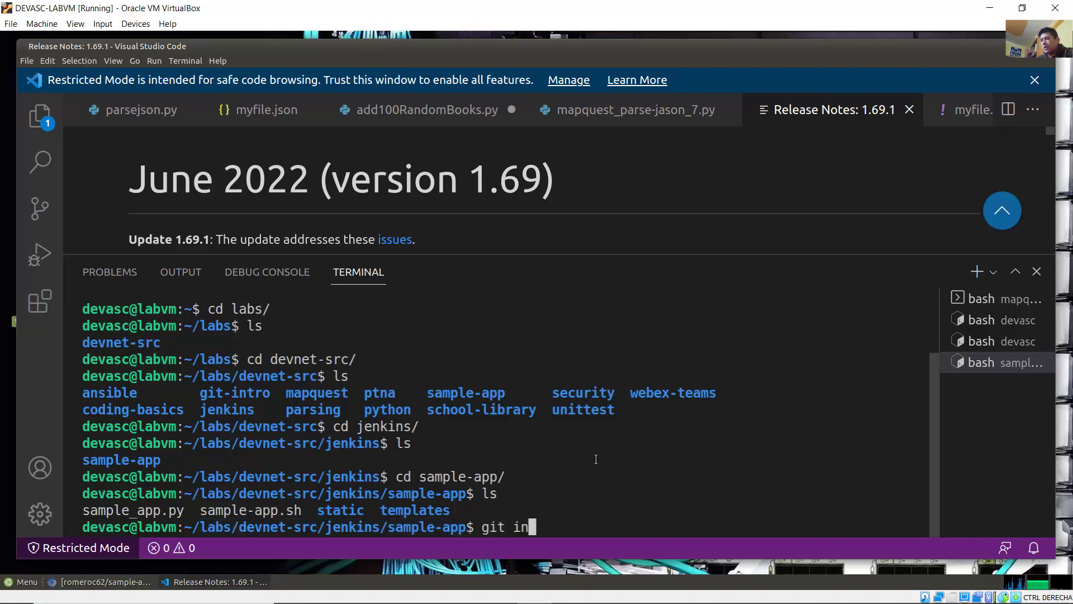
{"action": "type", "text": "it"}
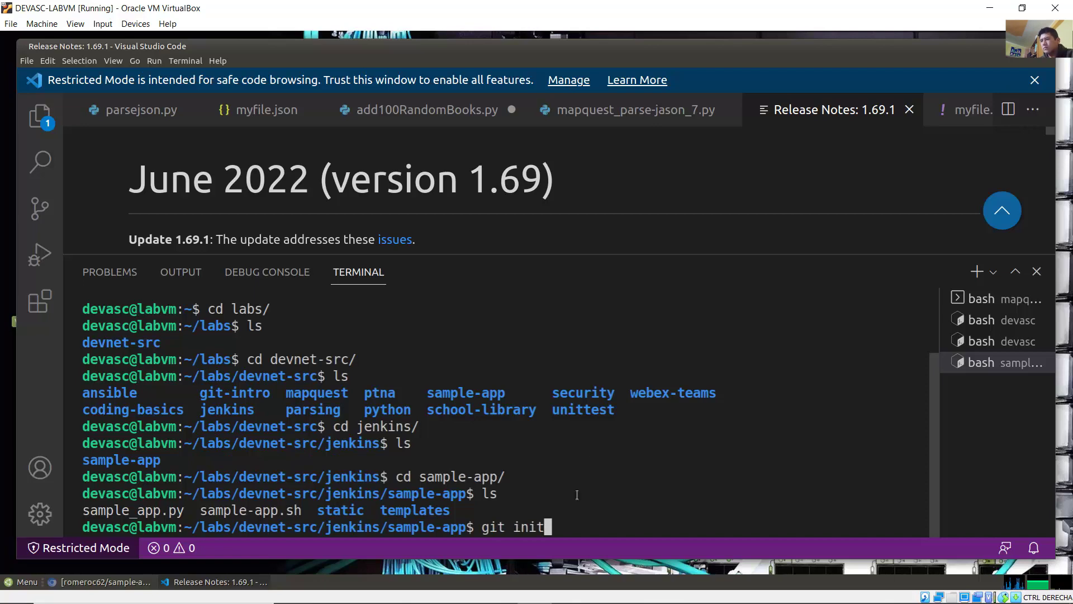
{"action": "left_click", "coordinate": [436, 597]}
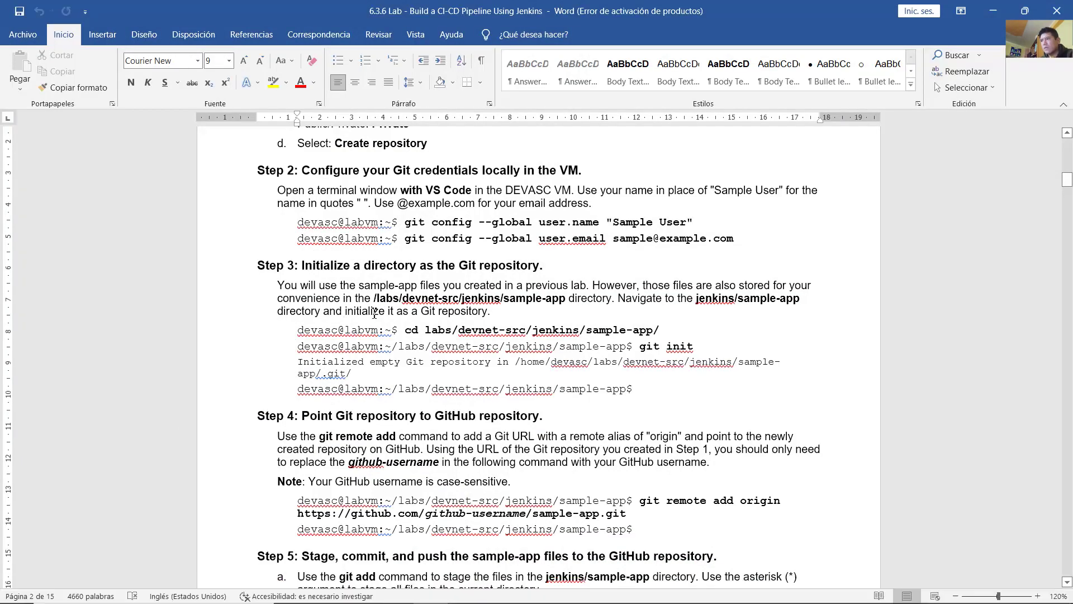
Step: Check the guide's git init instruction, then run git init to create an empty repository in sample-app
{"action": "left_click_drag", "start_coordinate": [323, 312], "coordinate": [486, 313]}
{"action": "left_click_drag", "start_coordinate": [627, 346], "coordinate": [693, 347]}
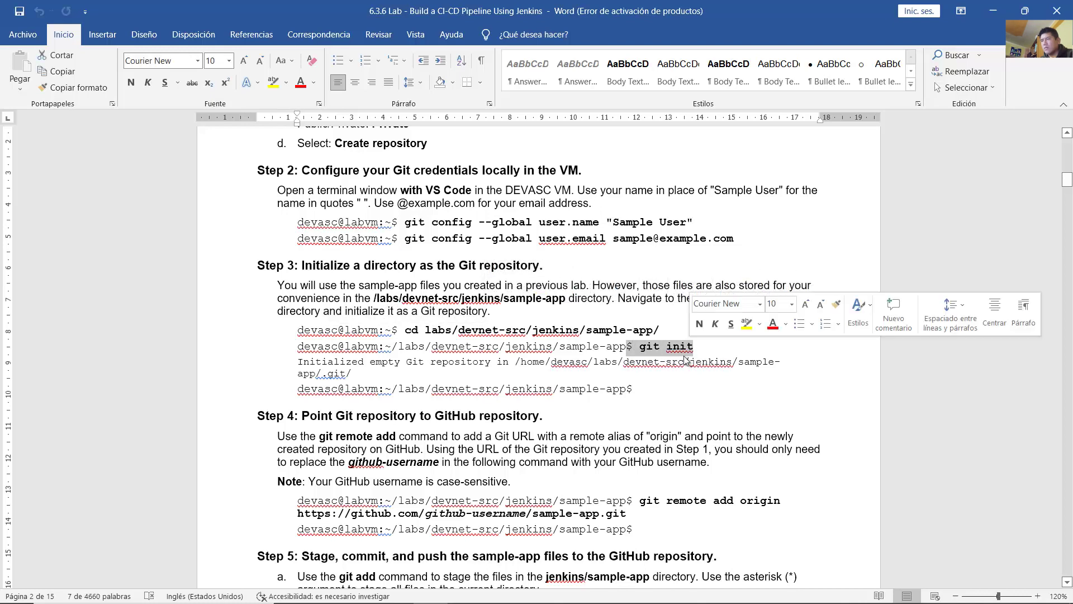
{"action": "left_click", "coordinate": [535, 593]}
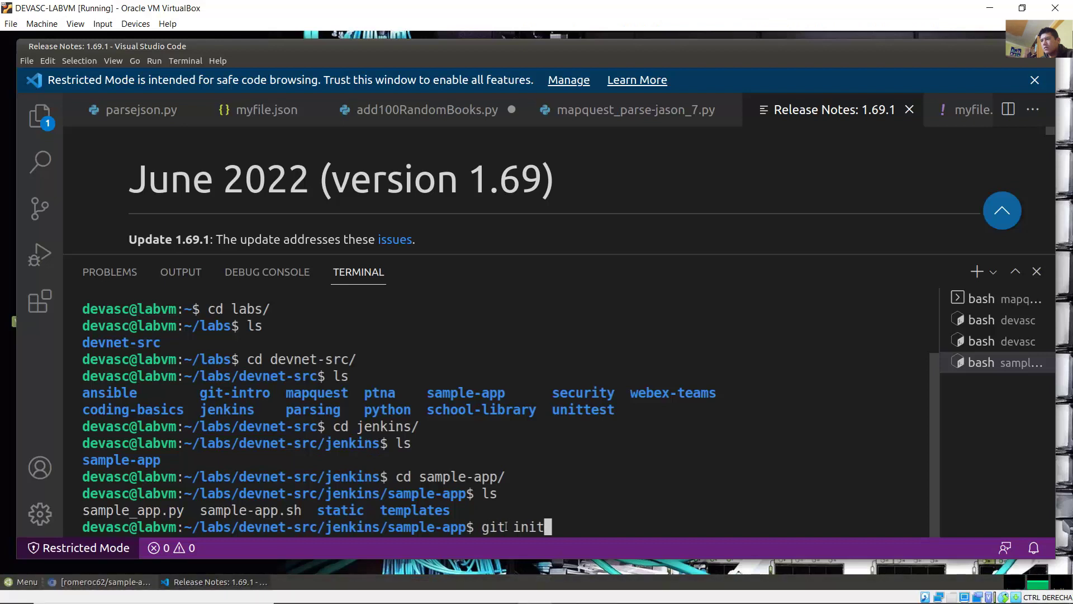
{"action": "key", "text": "Return"}
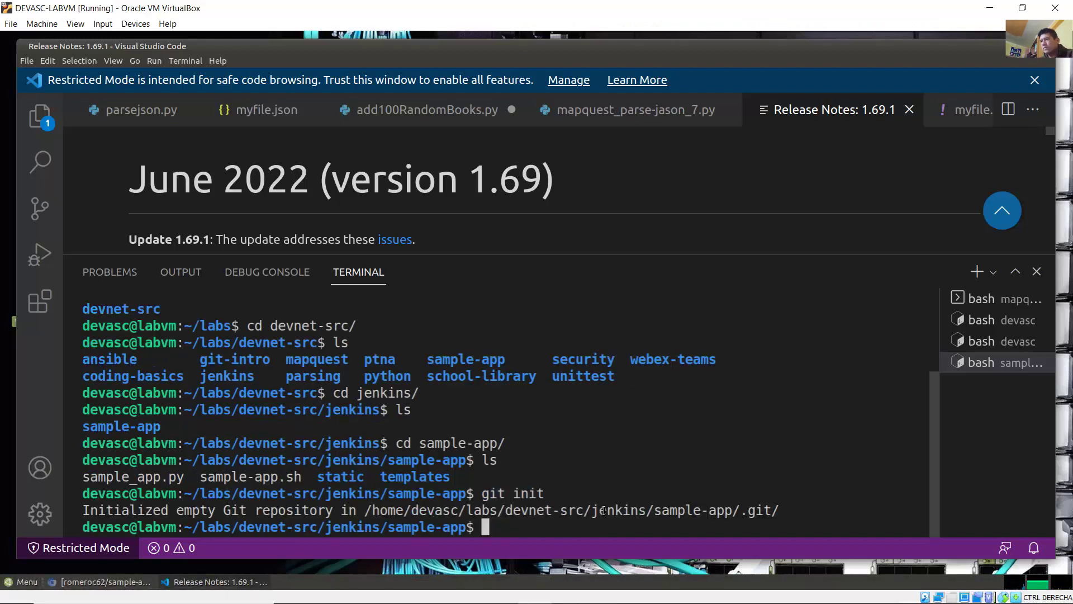
{"action": "left_click_drag", "start_coordinate": [99, 510], "coordinate": [812, 506]}
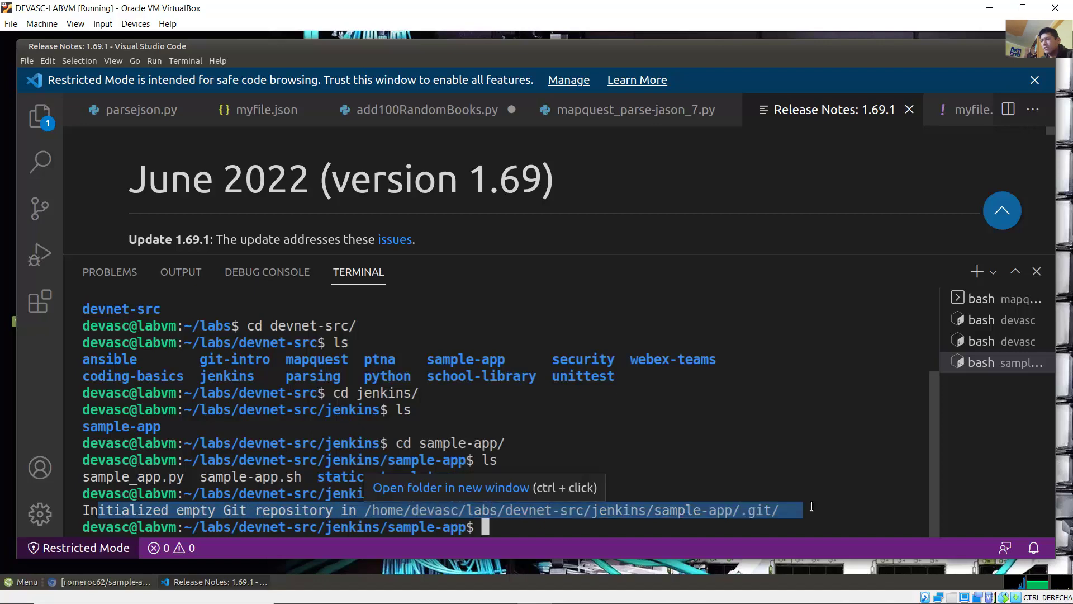
{"action": "left_click", "coordinate": [851, 444]}
Step: Bring Word forward and scroll down to read Step 4's instructions
{"action": "mouse_move", "coordinate": [503, 601]}
{"action": "left_click", "coordinate": [430, 590]}
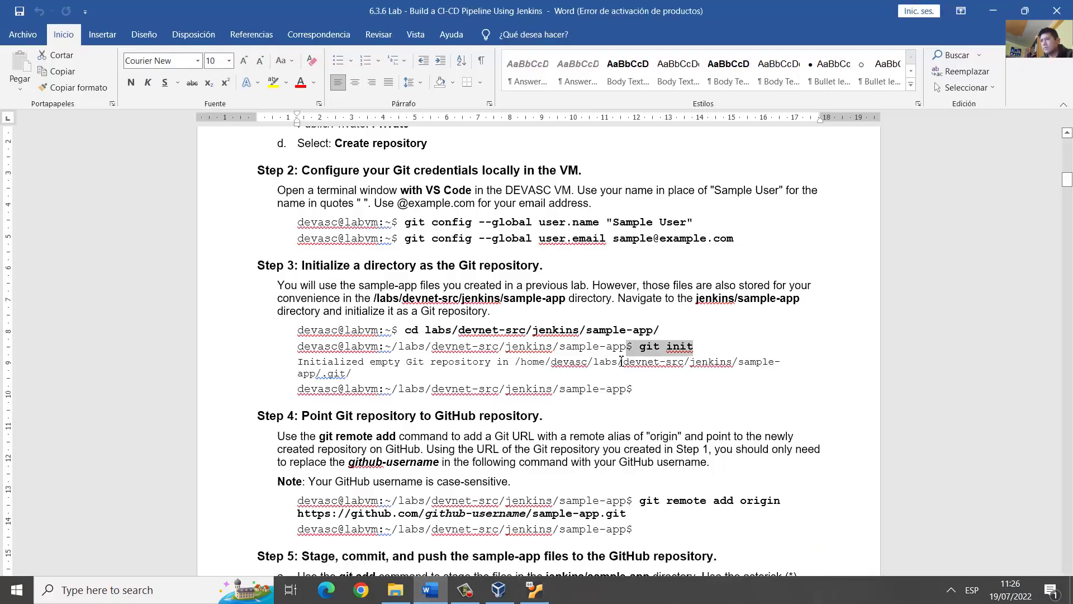
{"action": "scroll", "coordinate": [604, 352], "scroll_direction": "down", "scroll_amount": 3}
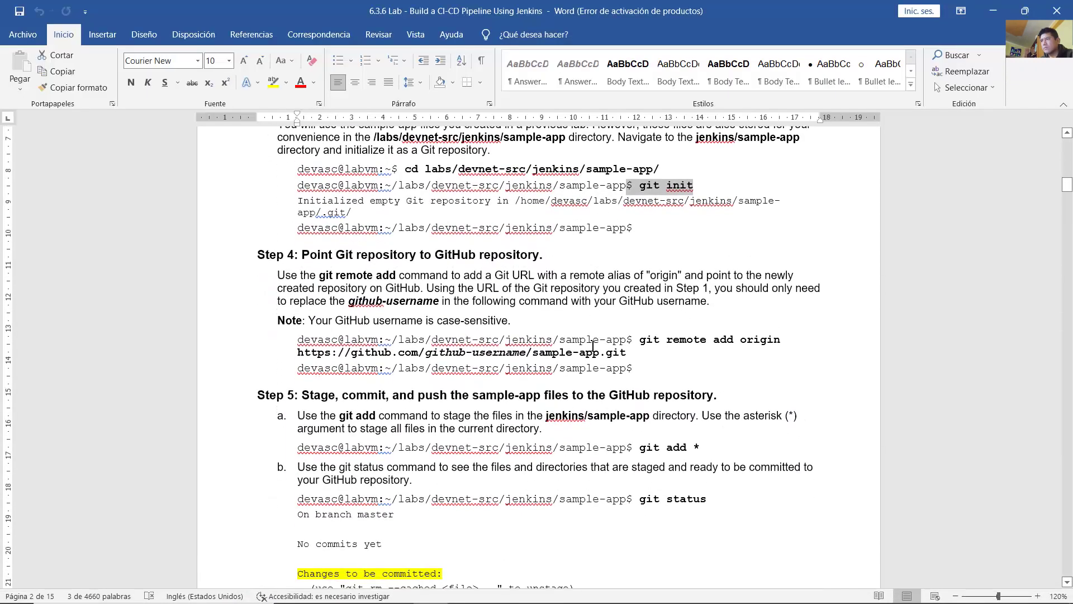
{"action": "scroll", "coordinate": [593, 346], "scroll_direction": "down", "scroll_amount": 1}
{"action": "left_click_drag", "start_coordinate": [342, 216], "coordinate": [540, 215]}
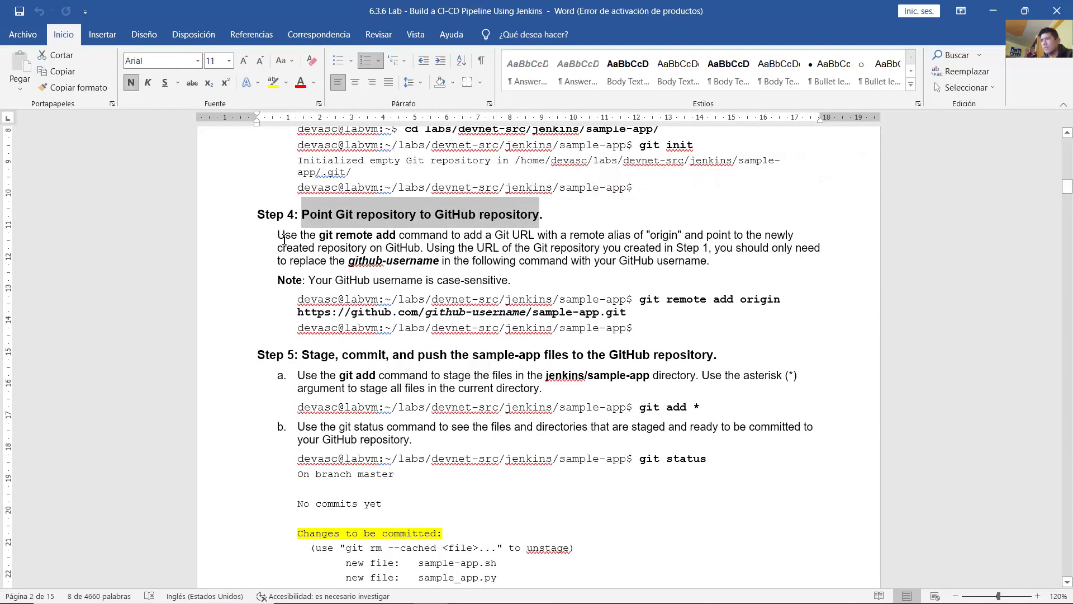
{"action": "left_click_drag", "start_coordinate": [278, 235], "coordinate": [709, 262]}
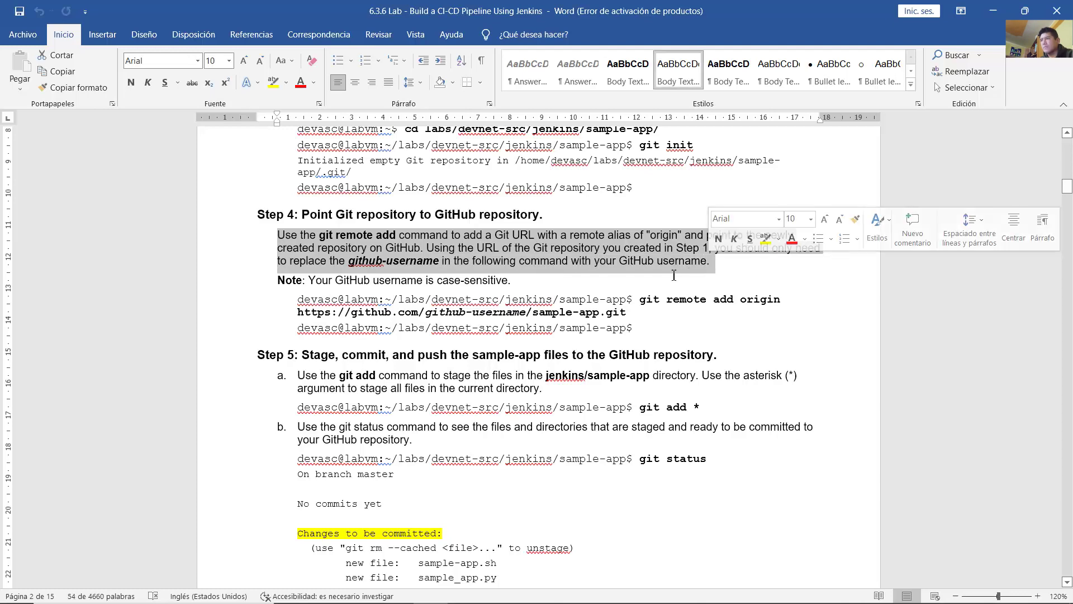
{"action": "scroll", "coordinate": [662, 252], "scroll_direction": "down", "scroll_amount": 1}
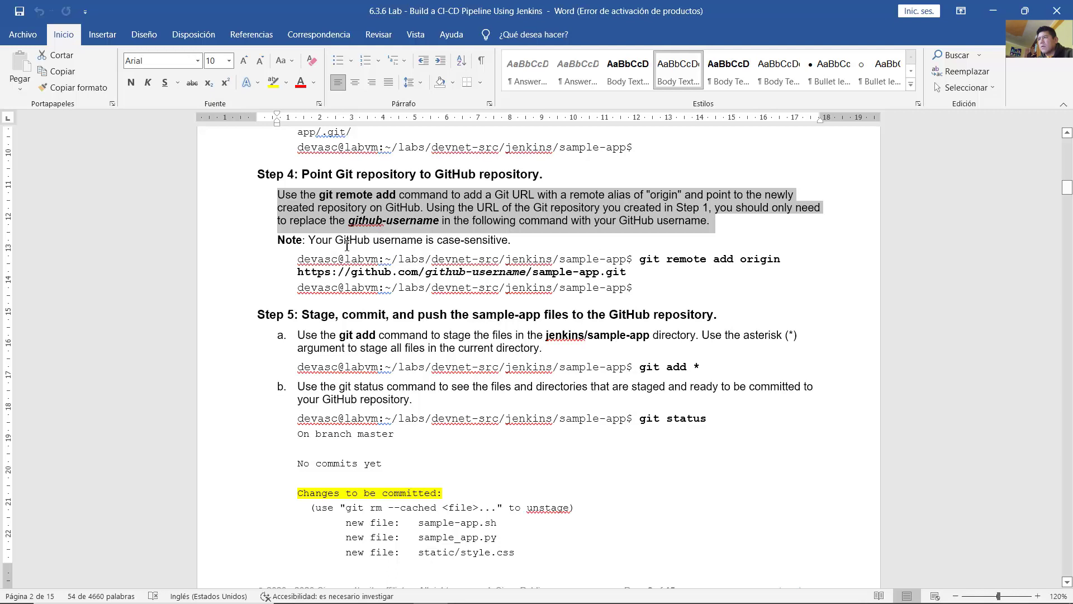
{"action": "left_click_drag", "start_coordinate": [308, 240], "coordinate": [536, 244]}
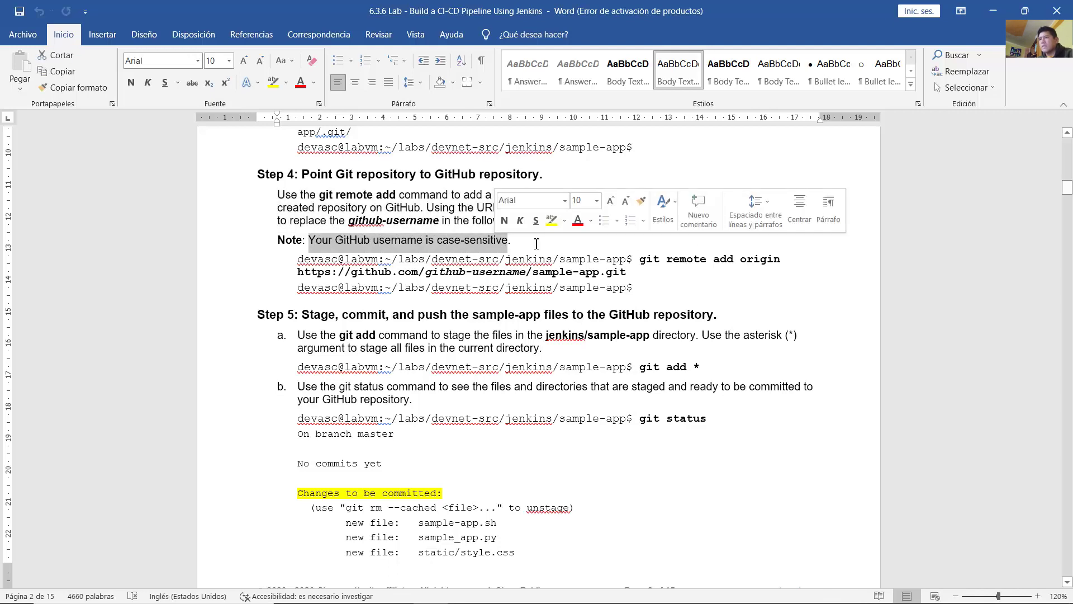
{"action": "left_click", "coordinate": [679, 259]}
{"action": "left_click_drag", "start_coordinate": [640, 260], "coordinate": [774, 262]}
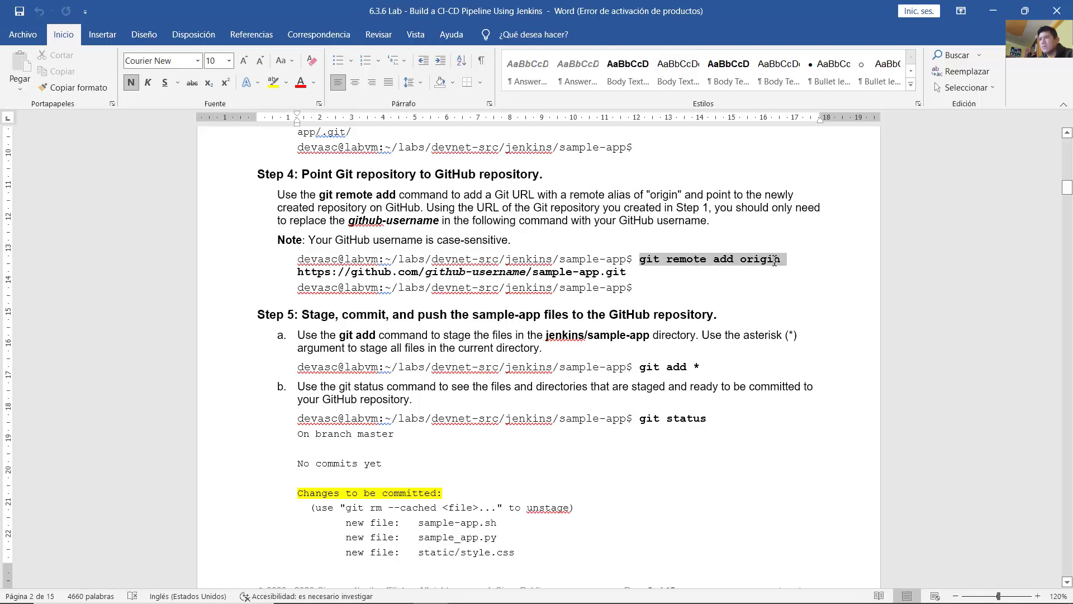
{"action": "mouse_move", "coordinate": [774, 262]}
{"action": "left_mouse_down"}
{"action": "mouse_move", "coordinate": [752, 262]}
{"action": "mouse_move", "coordinate": [788, 261]}
{"action": "left_mouse_up"}
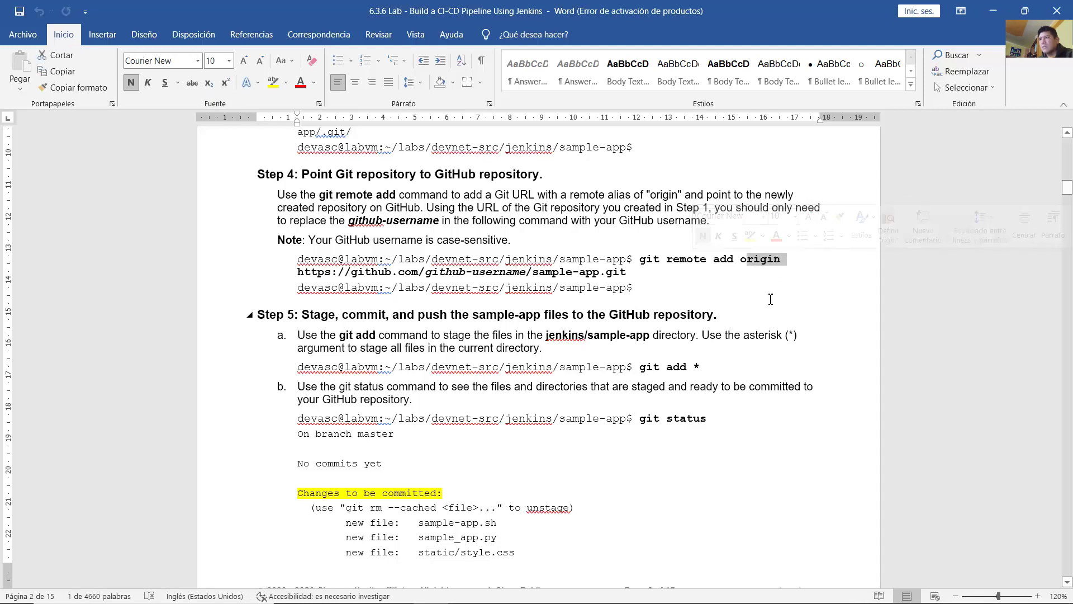
{"action": "left_click_drag", "start_coordinate": [298, 272], "coordinate": [413, 276]}
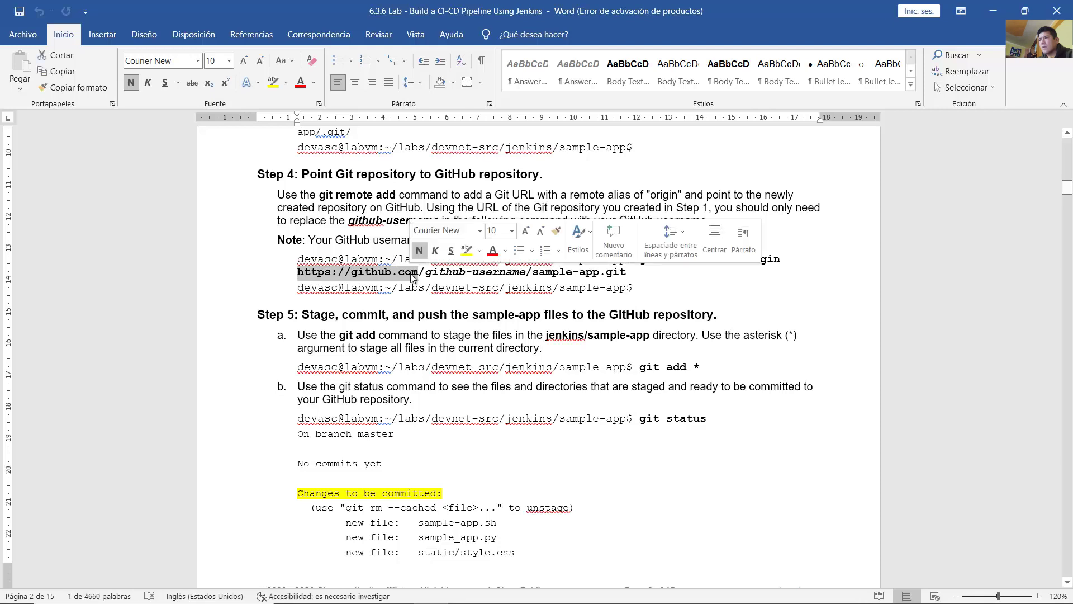
{"action": "left_click", "coordinate": [429, 277]}
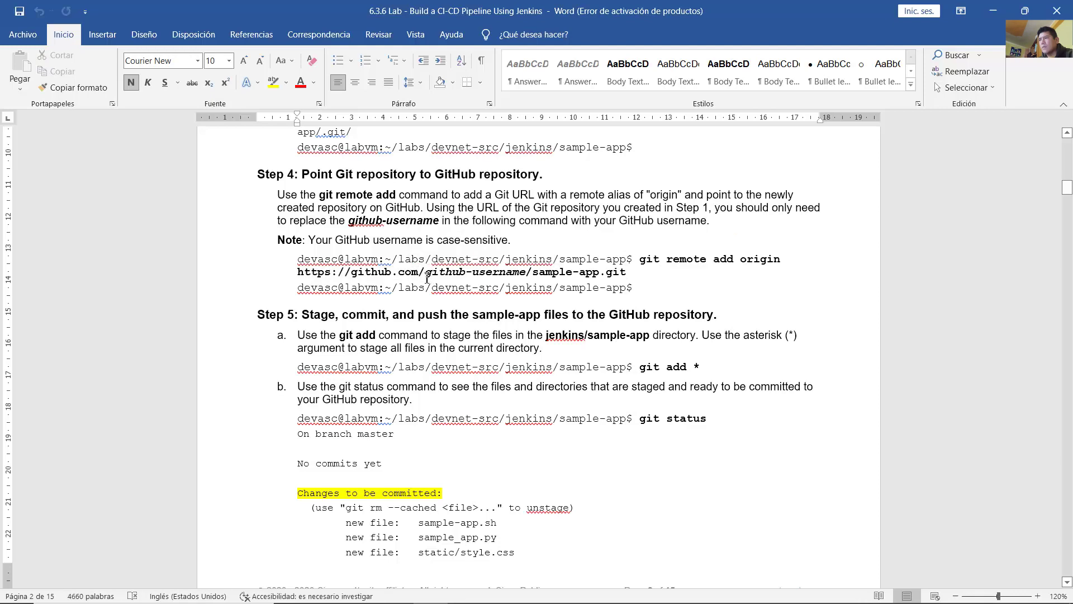
{"action": "left_click_drag", "start_coordinate": [427, 276], "coordinate": [484, 278]}
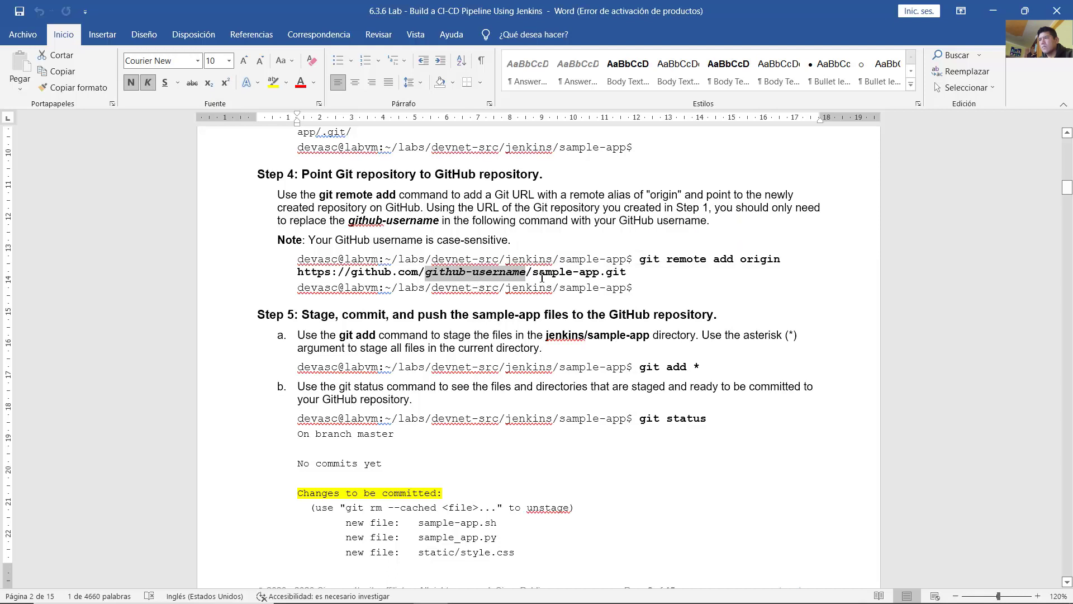
{"action": "left_click_drag", "start_coordinate": [532, 273], "coordinate": [630, 273]}
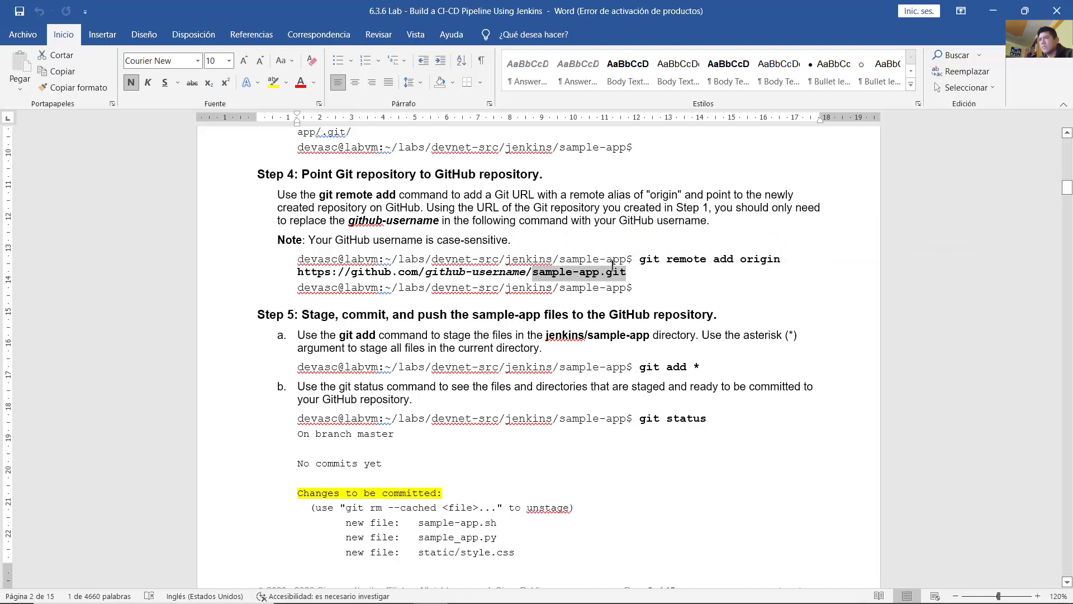
{"action": "left_click_drag", "start_coordinate": [640, 260], "coordinate": [698, 261]}
{"action": "left_click", "coordinate": [667, 267]}
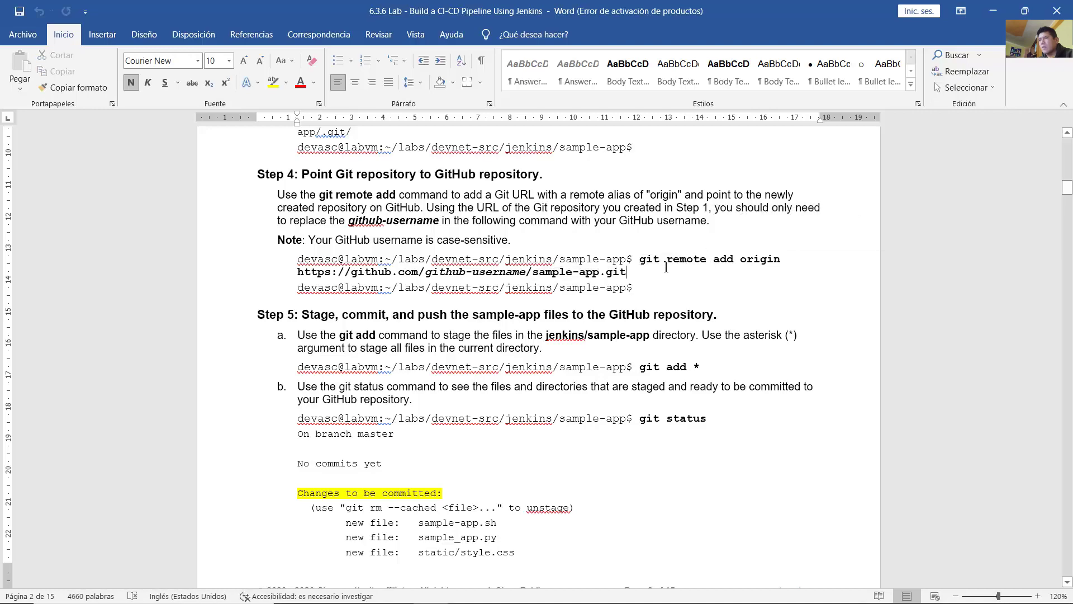
{"action": "mouse_move", "coordinate": [531, 598]}
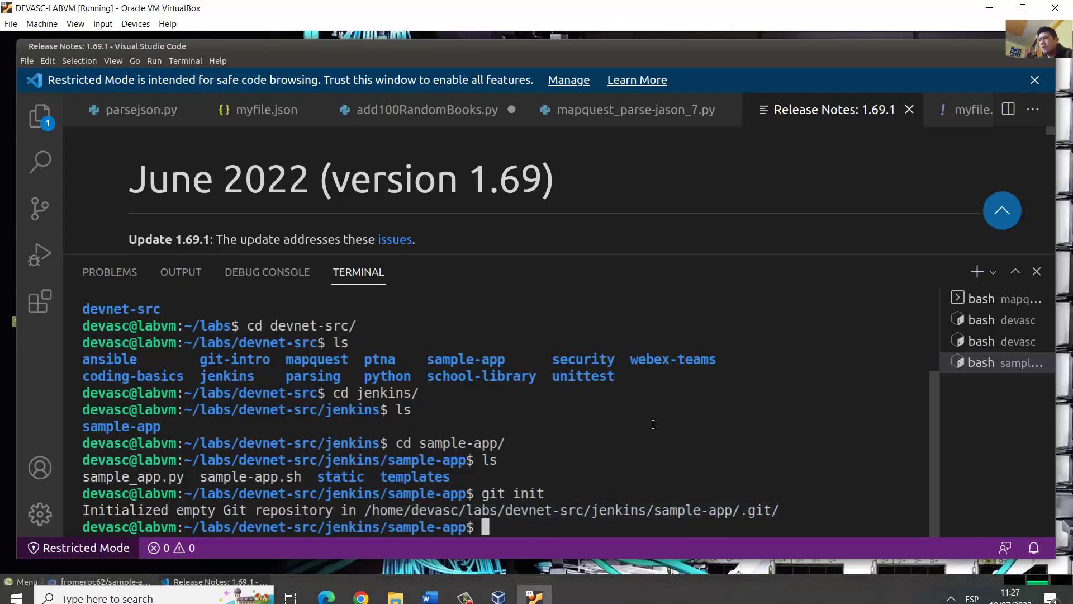
Step: Add the GitHub sample-app HTTPS clone URL as the origin remote with git remote add origin
{"action": "type", "text": "git rem"}
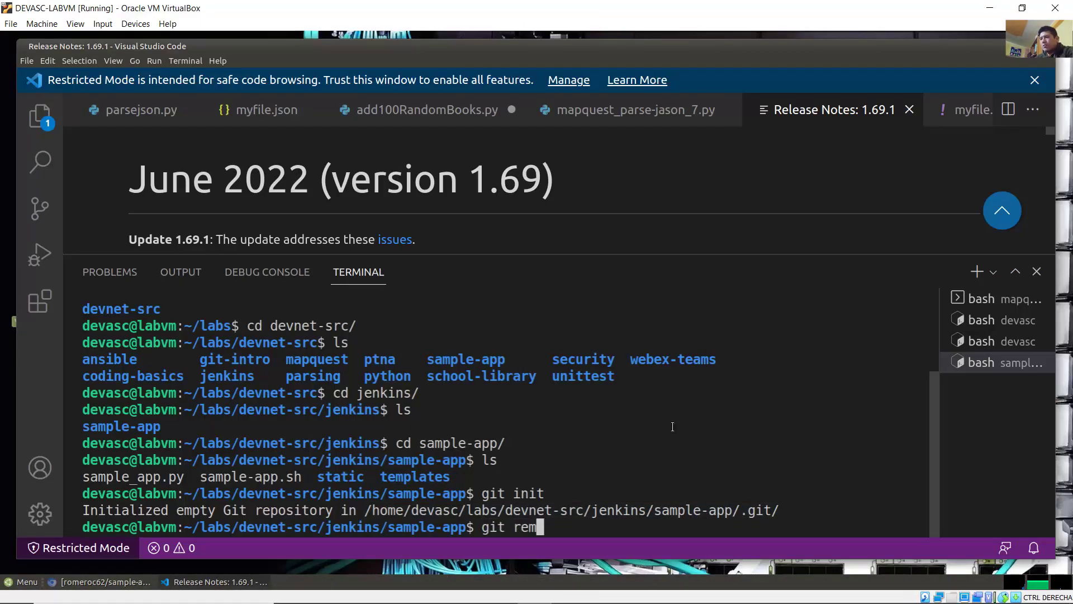
{"action": "type", "text": "ote add origin"}
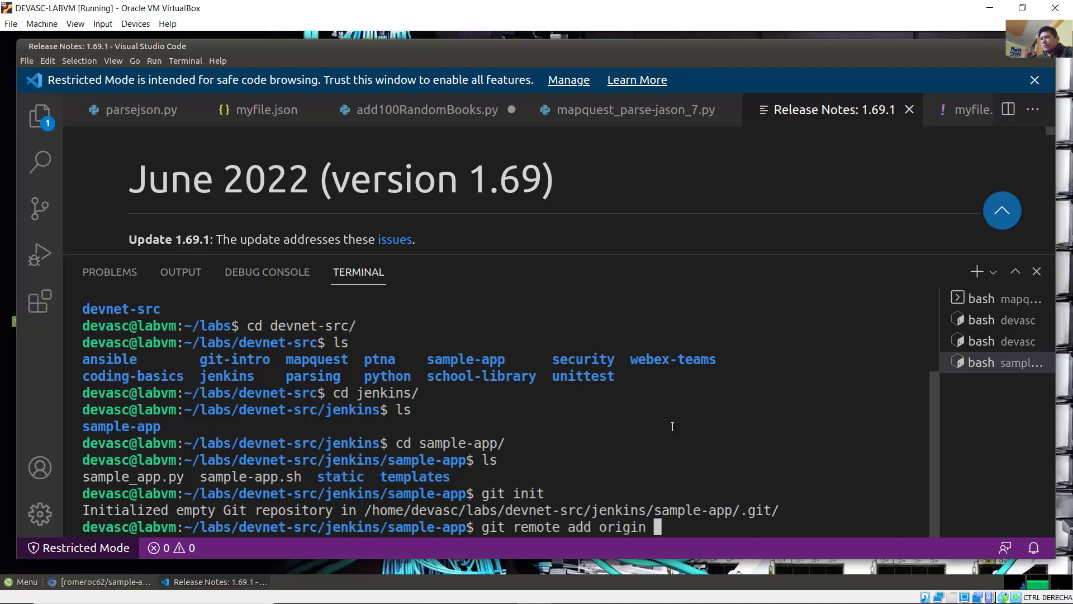
{"action": "left_click", "coordinate": [106, 581]}
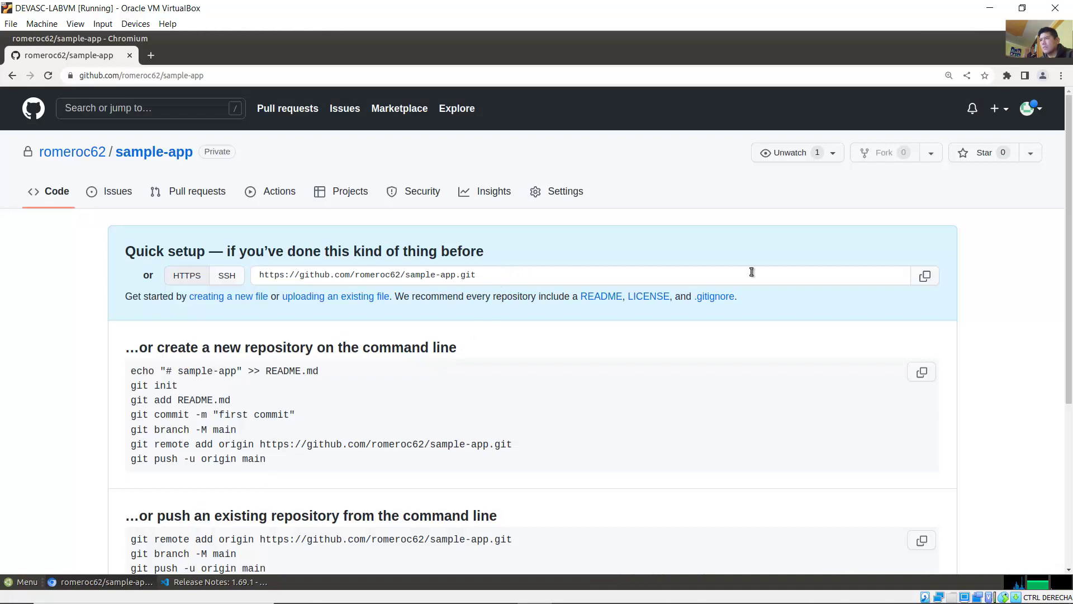
{"action": "left_click", "coordinate": [482, 275]}
{"action": "key", "text": "super+c"}
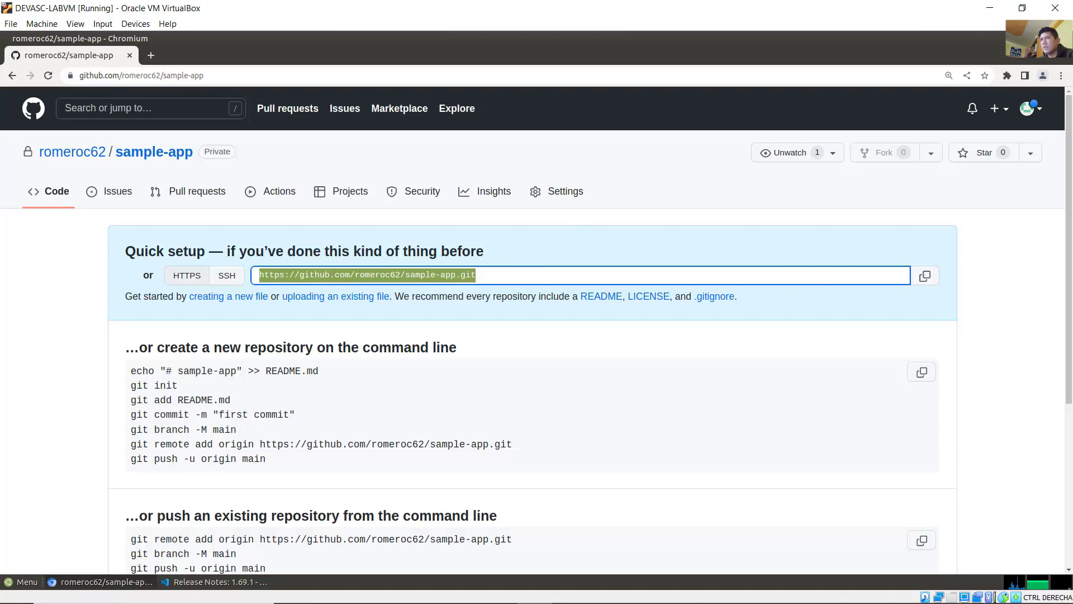
{"action": "left_click", "coordinate": [1033, 39]}
{"action": "right_click", "coordinate": [756, 467]}
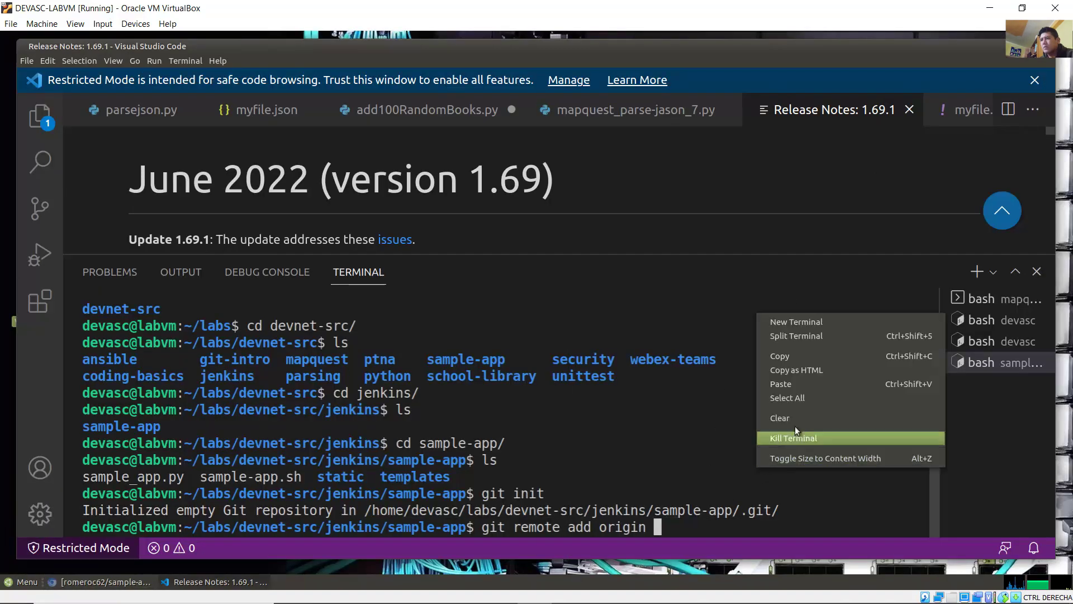
{"action": "left_click", "coordinate": [811, 384]}
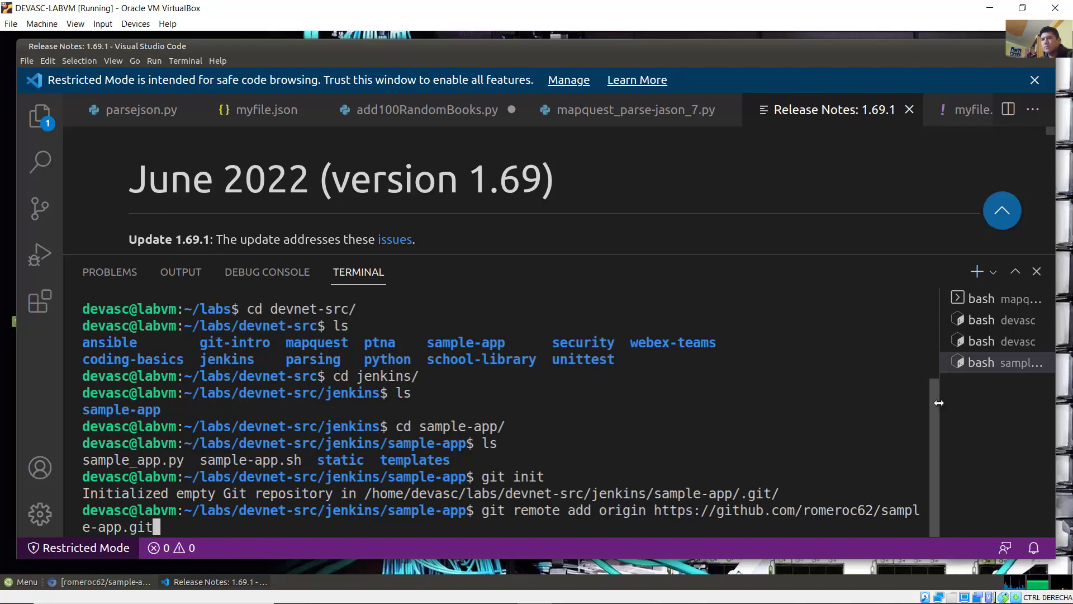
{"action": "left_click_drag", "start_coordinate": [939, 397], "coordinate": [1003, 402]}
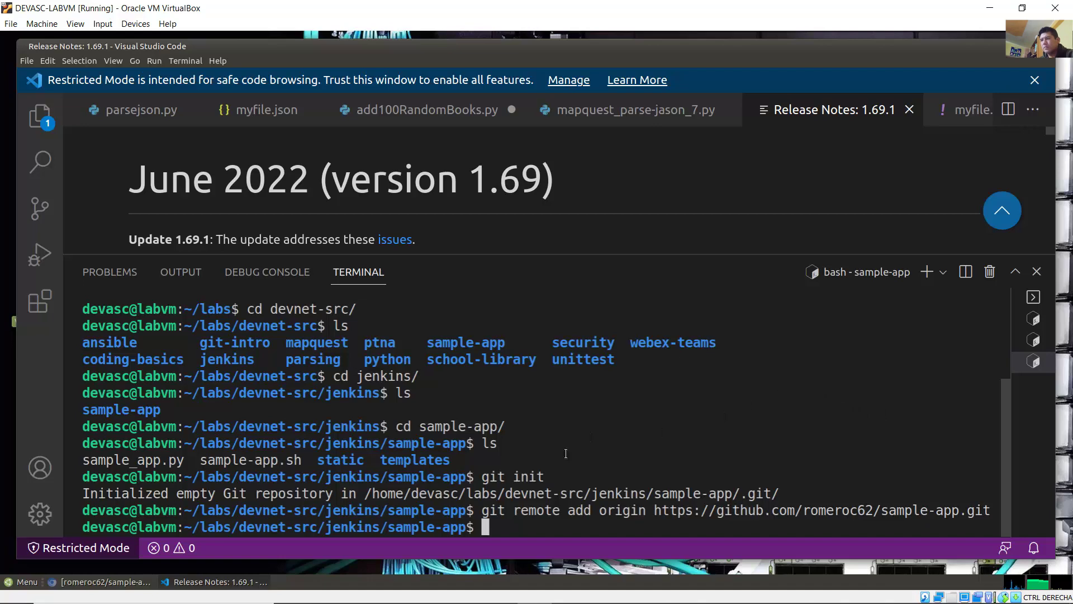
{"action": "left_click", "coordinate": [430, 598]}
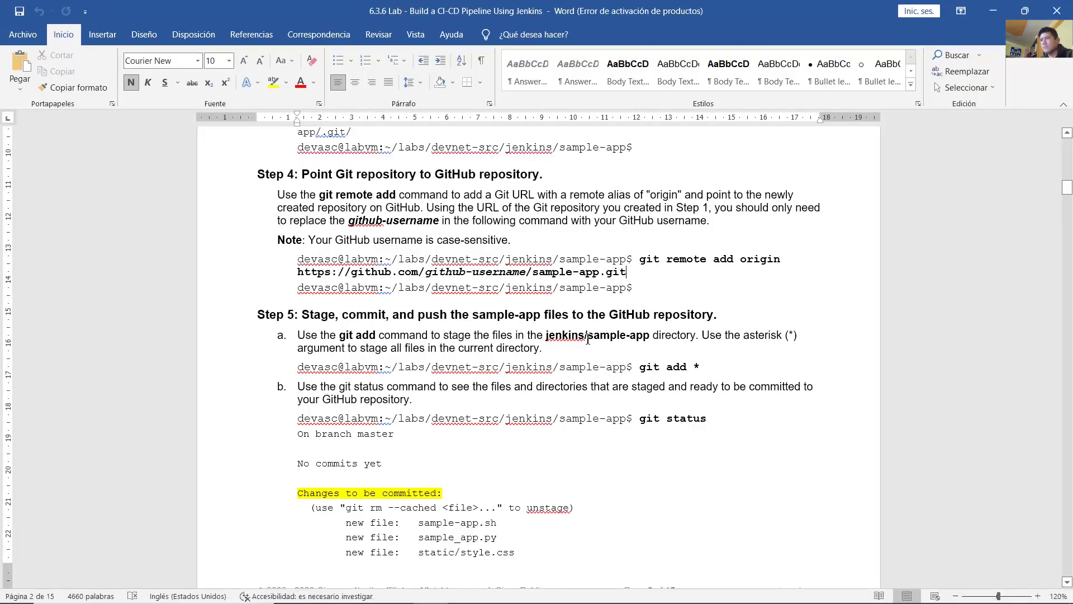
Step: Read Step 5a's git add * staging command in the guide, then minimize Word
{"action": "scroll", "coordinate": [587, 339], "scroll_direction": "down", "scroll_amount": 3}
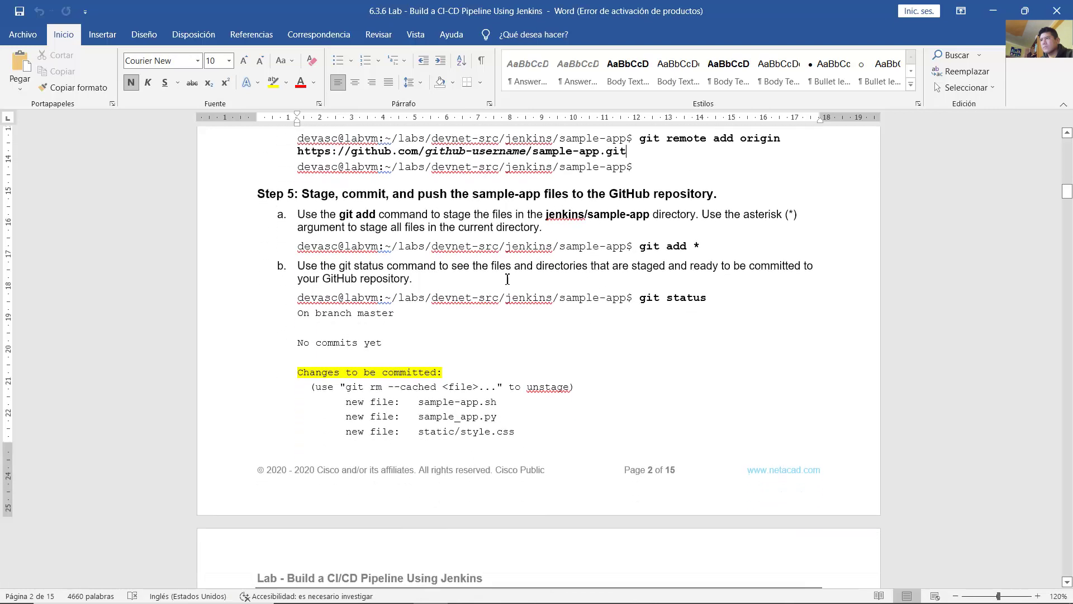
{"action": "left_click_drag", "start_coordinate": [320, 193], "coordinate": [689, 195]}
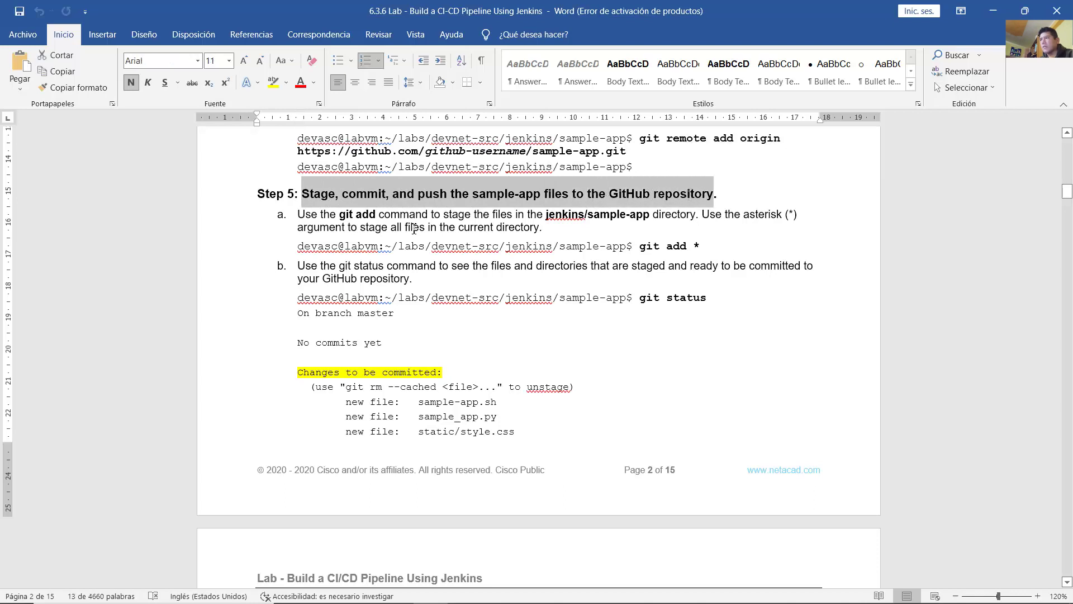
{"action": "left_click_drag", "start_coordinate": [308, 218], "coordinate": [555, 233]}
{"action": "left_click", "coordinate": [653, 246]}
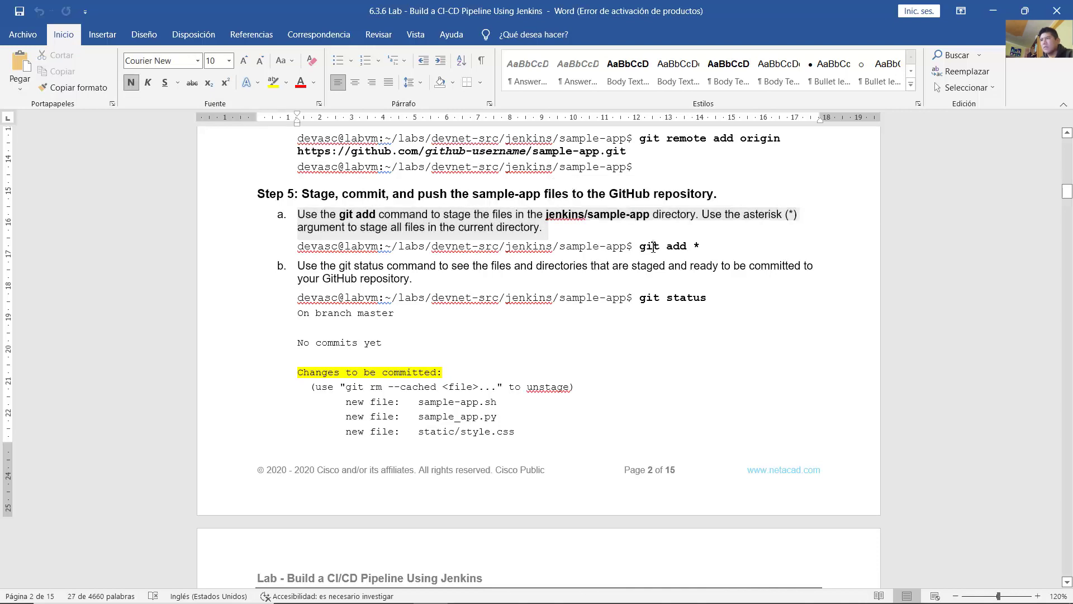
{"action": "left_click_drag", "start_coordinate": [653, 246], "coordinate": [699, 247]}
{"action": "left_click", "coordinate": [699, 246]}
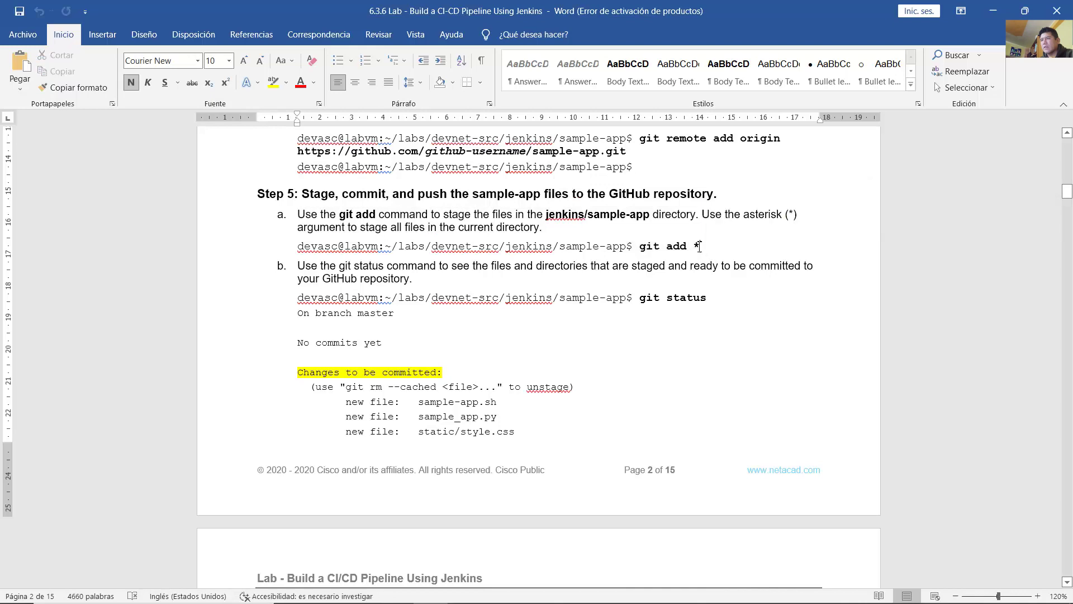
{"action": "double_click", "coordinate": [700, 247]}
{"action": "left_click", "coordinate": [715, 250]}
{"action": "left_click", "coordinate": [993, 9]}
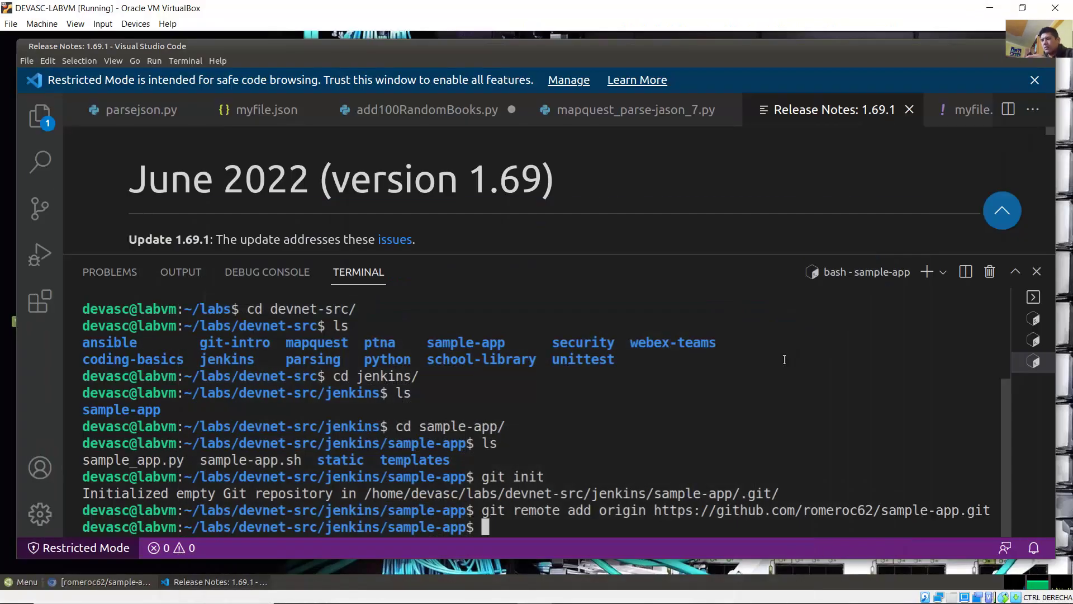
Step: Stage all sample-app files with git add *, then read the lab's git status step 5b
{"action": "type", "text": "git add *"}
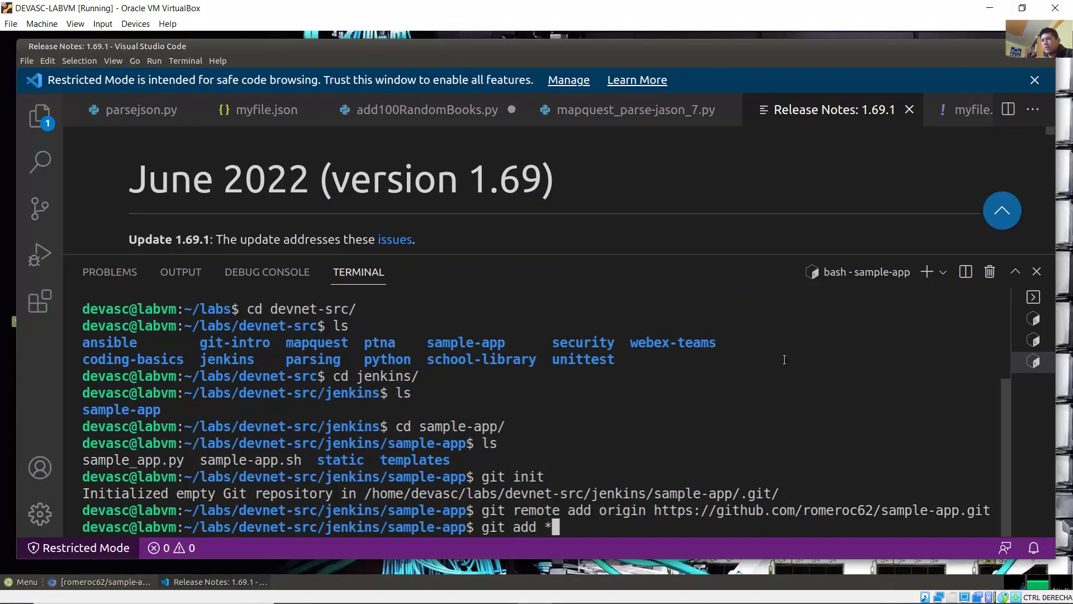
{"action": "key", "text": "Return"}
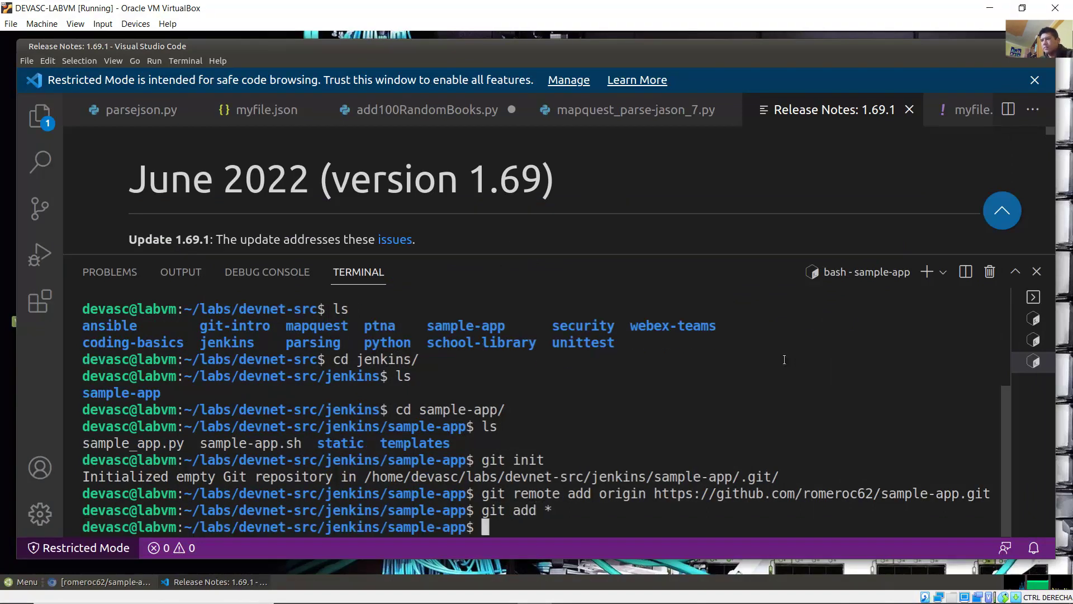
{"action": "left_click", "coordinate": [437, 592]}
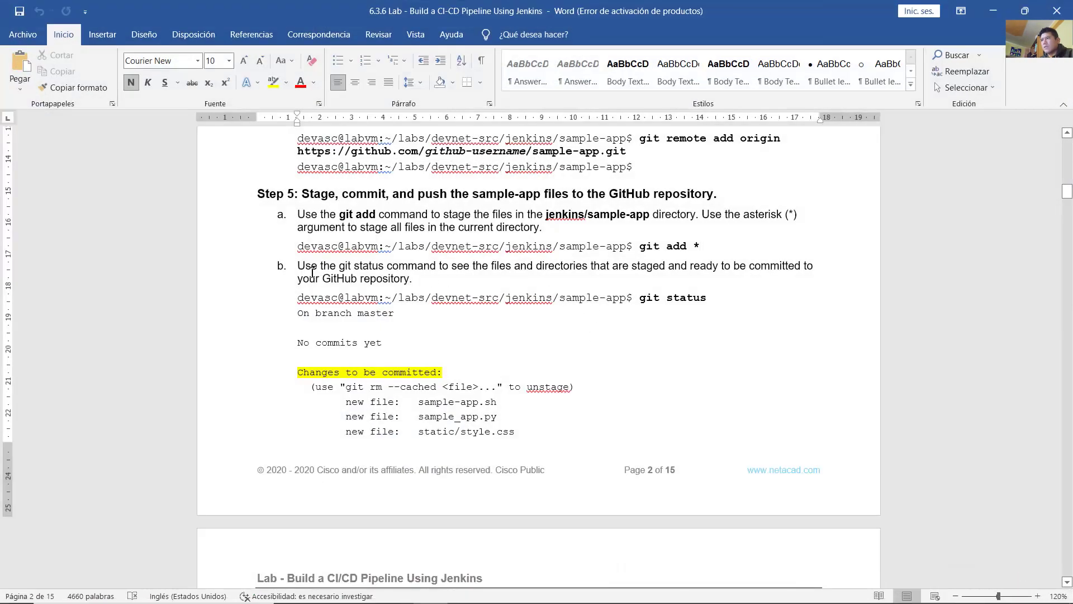
{"action": "left_click_drag", "start_coordinate": [313, 274], "coordinate": [410, 286]}
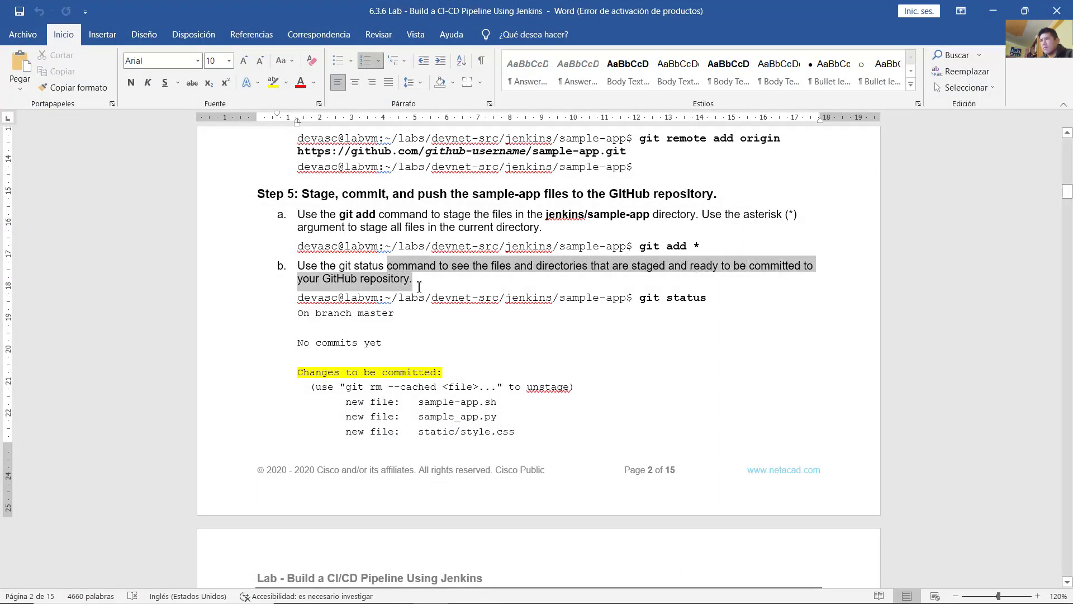
{"action": "left_click_drag", "start_coordinate": [641, 302], "coordinate": [705, 301]}
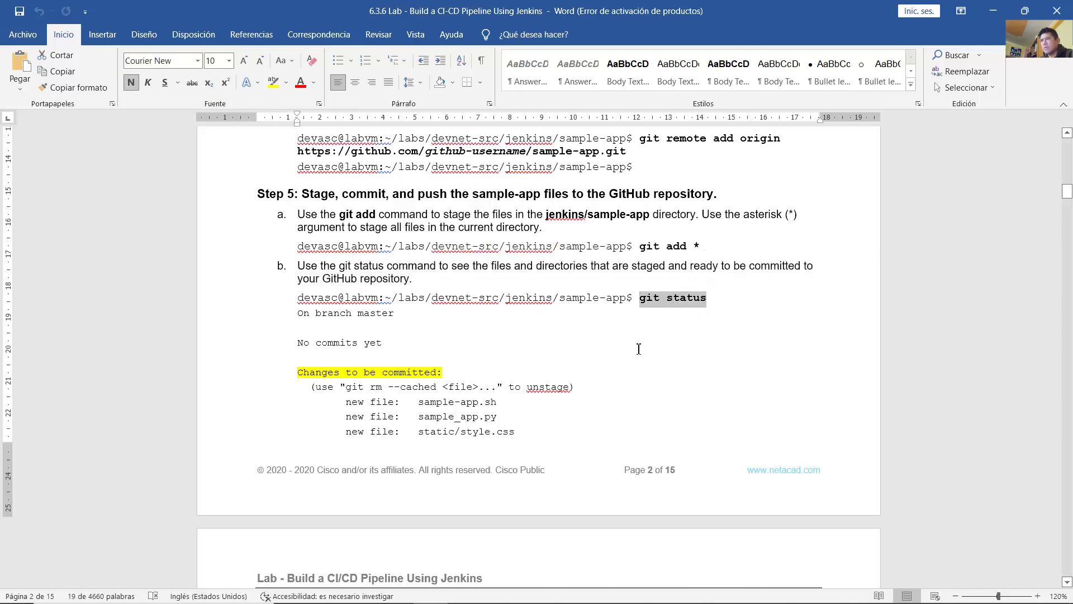
{"action": "scroll", "coordinate": [576, 352], "scroll_direction": "down", "scroll_amount": 10}
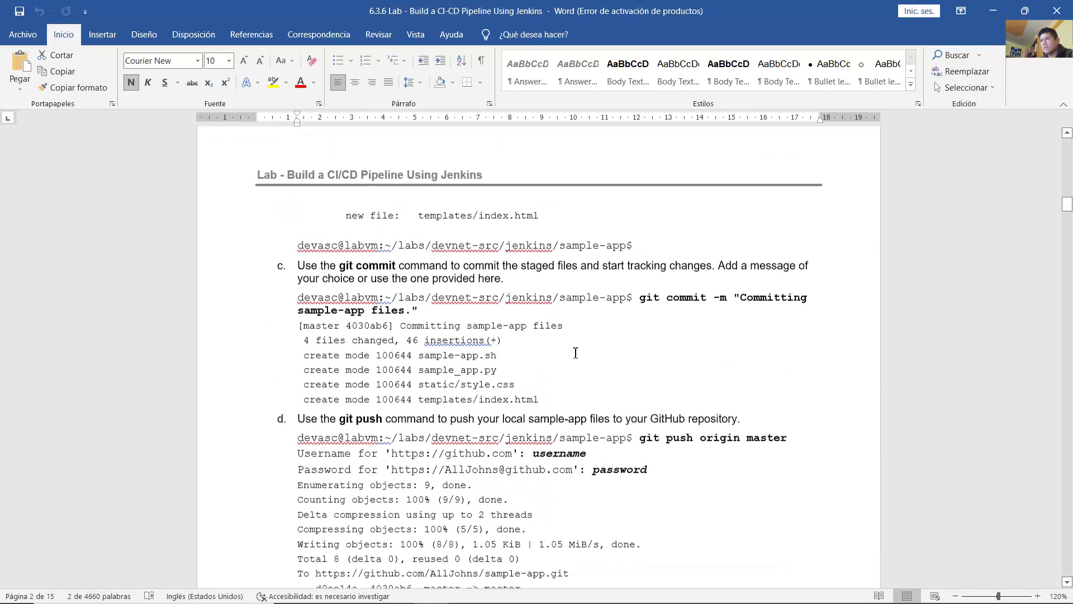
{"action": "left_click", "coordinate": [534, 589]}
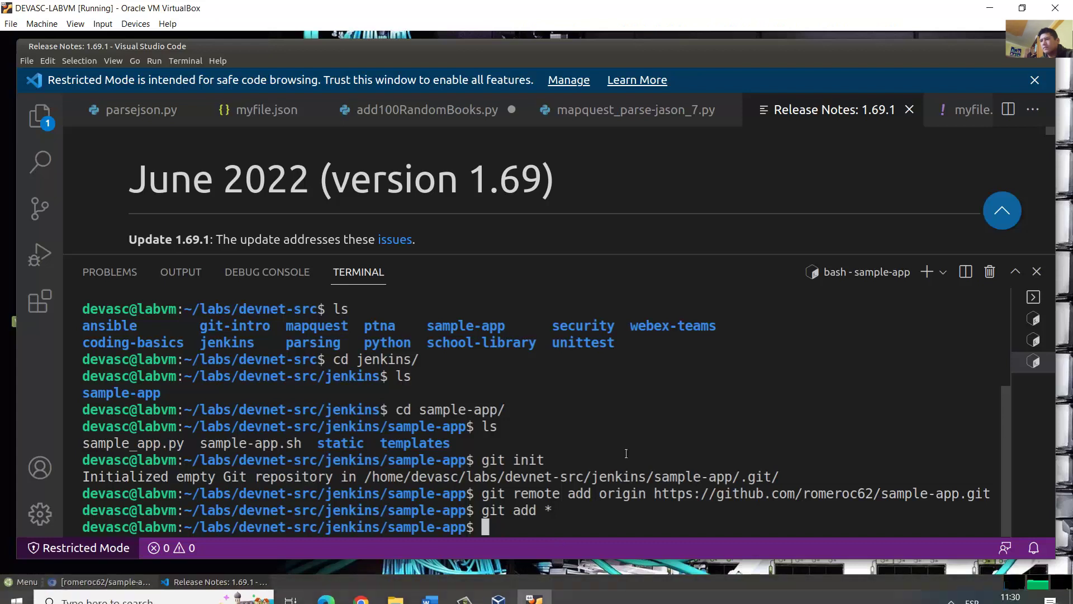
Step: Run git status: no commits yet, with sample-app.sh, sample_app.py, style.css and index.html staged
{"action": "type", "text": "git status"}
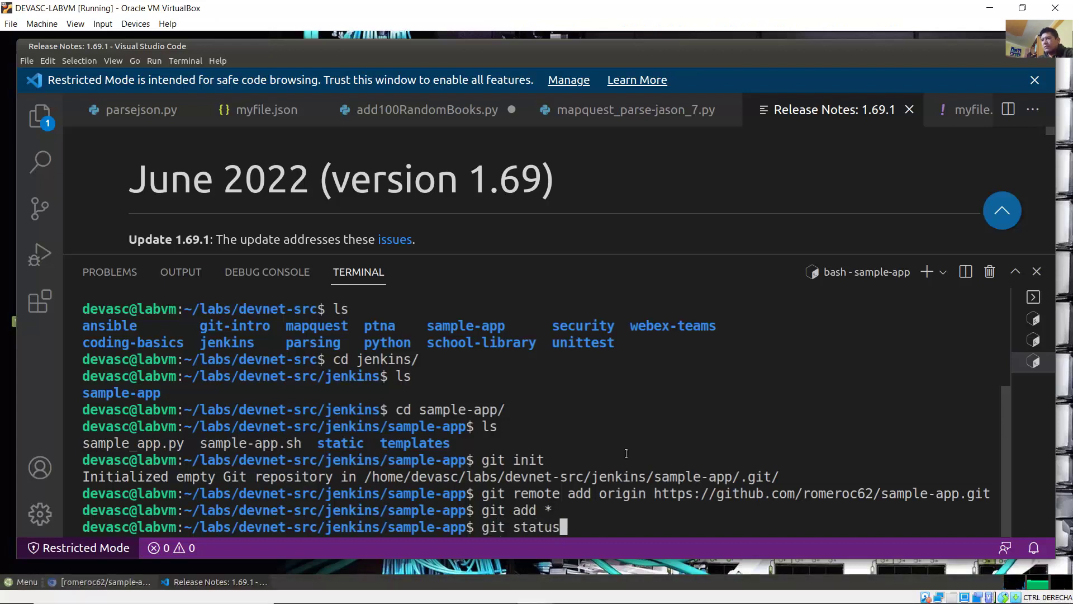
{"action": "key", "text": "Return"}
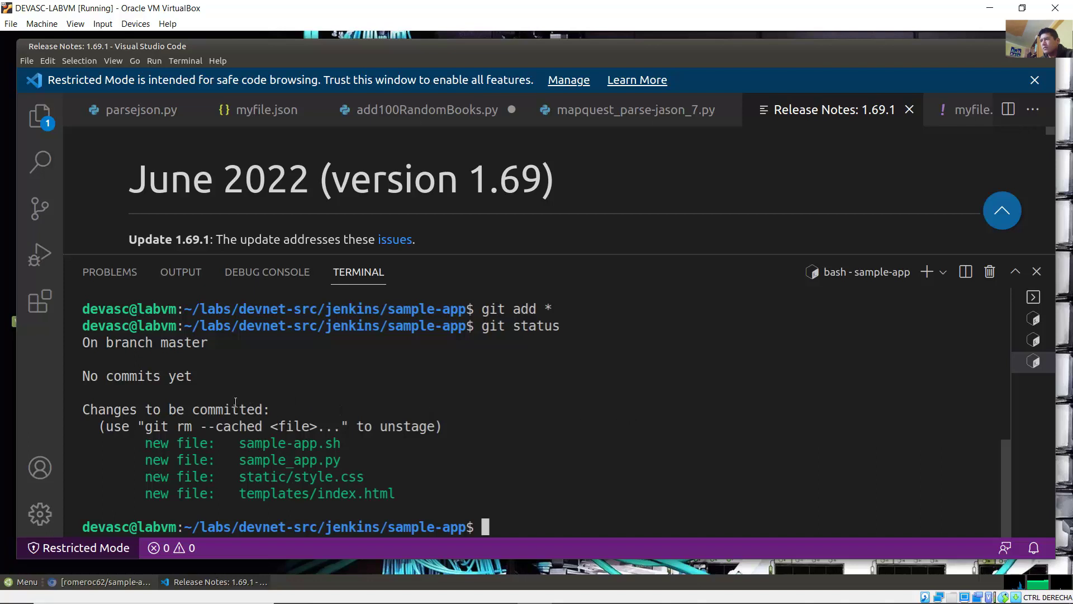
{"action": "left_click_drag", "start_coordinate": [89, 376], "coordinate": [206, 378]}
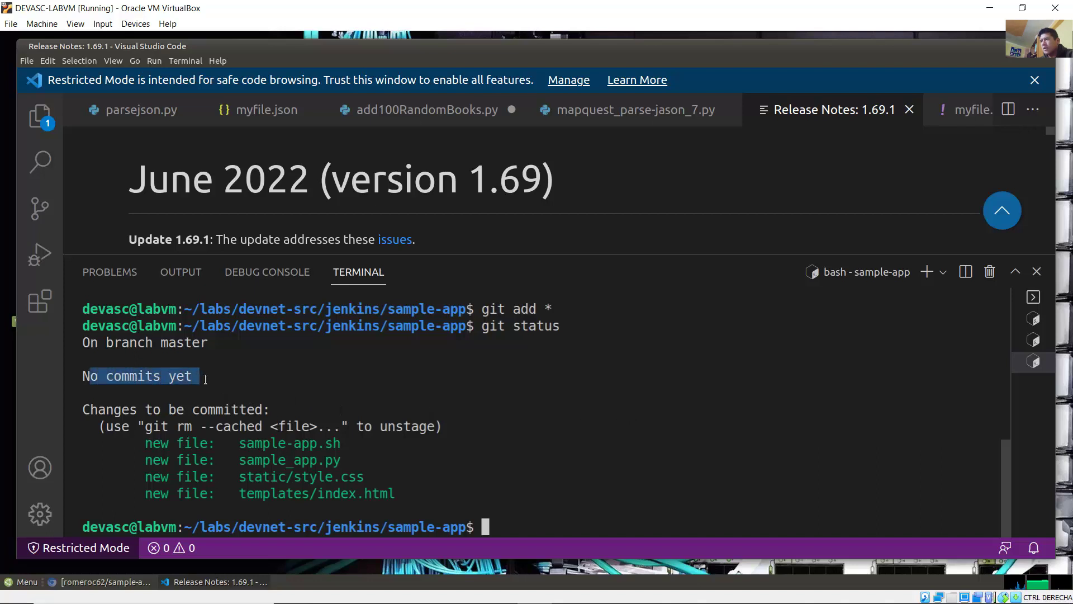
{"action": "left_click_drag", "start_coordinate": [169, 443], "coordinate": [348, 459]}
{"action": "left_click_drag", "start_coordinate": [254, 476], "coordinate": [414, 499]}
{"action": "left_click", "coordinate": [500, 426]}
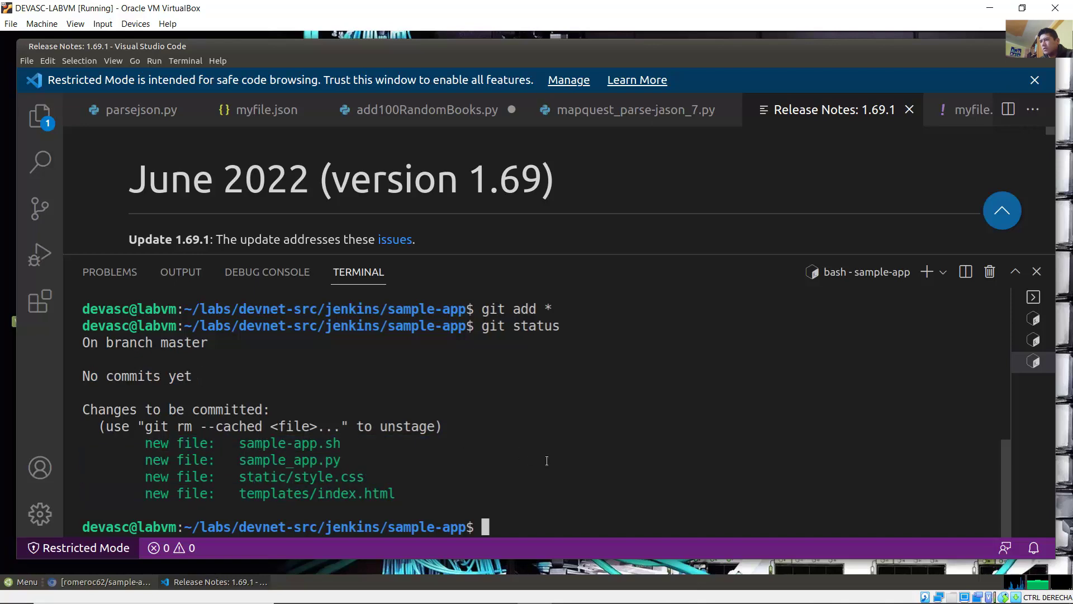
Step: Compare the folder listing and the git add * command with the four new-file lines
{"action": "scroll", "coordinate": [531, 436], "scroll_direction": "up", "scroll_amount": 3}
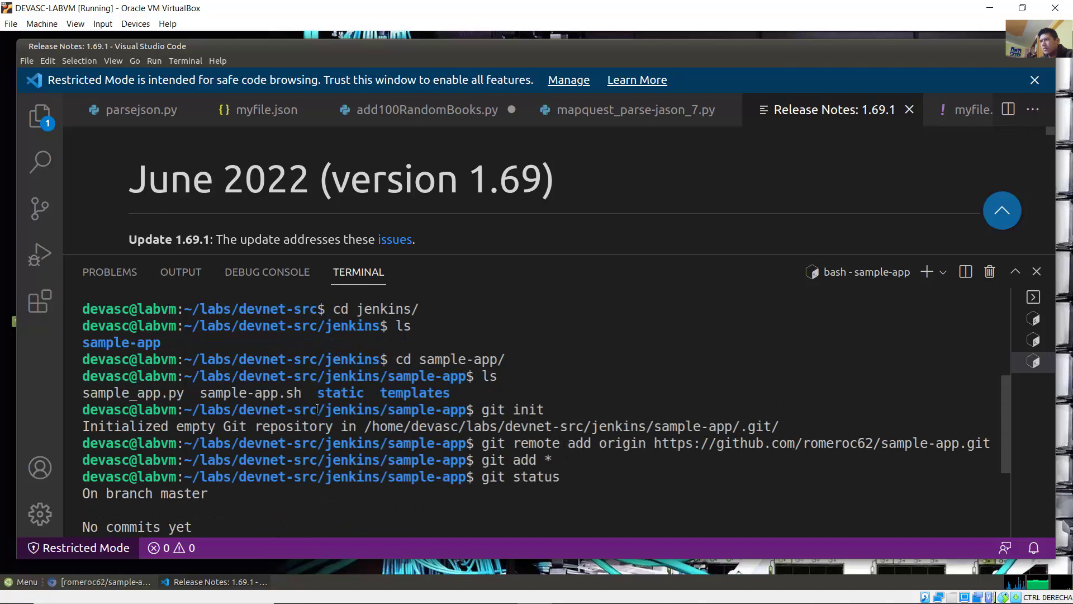
{"action": "left_click_drag", "start_coordinate": [84, 393], "coordinate": [455, 393]}
{"action": "left_click_drag", "start_coordinate": [546, 459], "coordinate": [557, 463]}
{"action": "scroll", "coordinate": [555, 460], "scroll_direction": "down", "scroll_amount": 3}
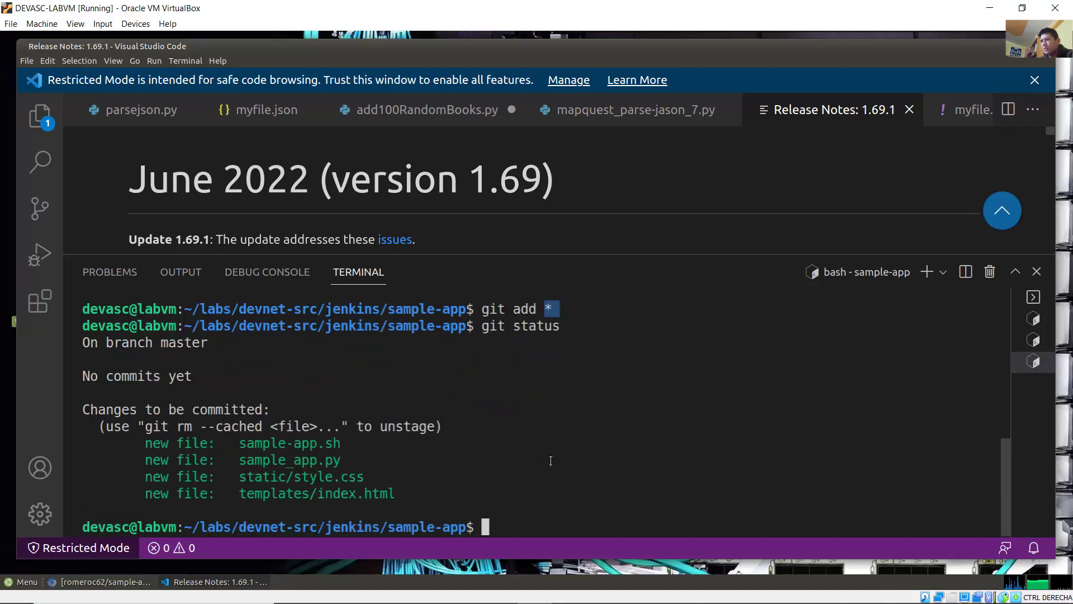
{"action": "left_click_drag", "start_coordinate": [151, 443], "coordinate": [398, 494]}
{"action": "left_click", "coordinate": [400, 494]}
{"action": "left_click", "coordinate": [431, 591]}
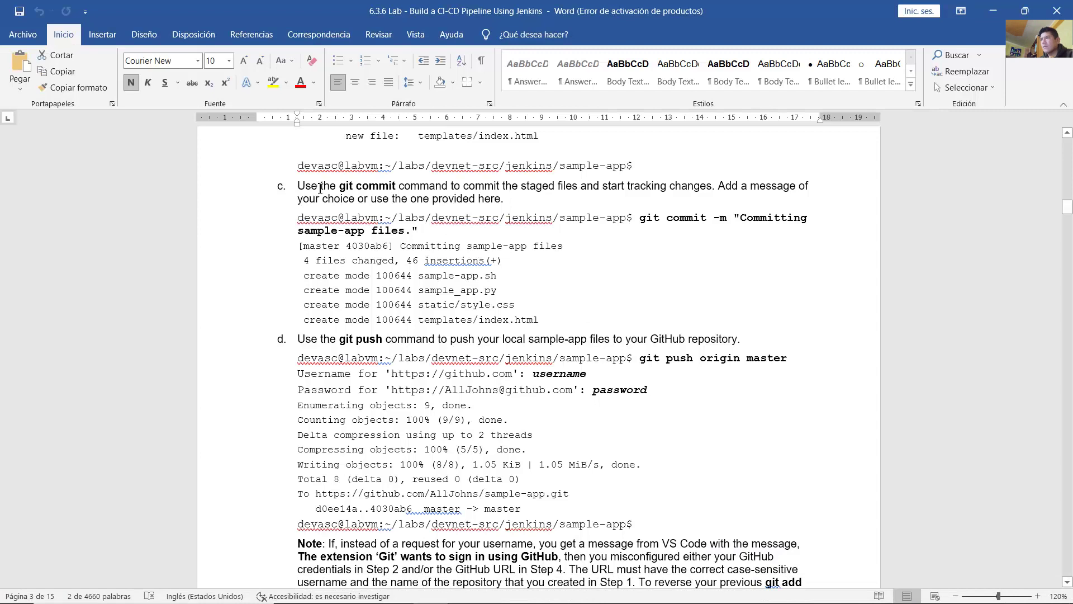
Step: Review step c's git commit -m "Committing sample-app files." example, then minimize Word
{"action": "left_click_drag", "start_coordinate": [320, 187], "coordinate": [542, 208]}
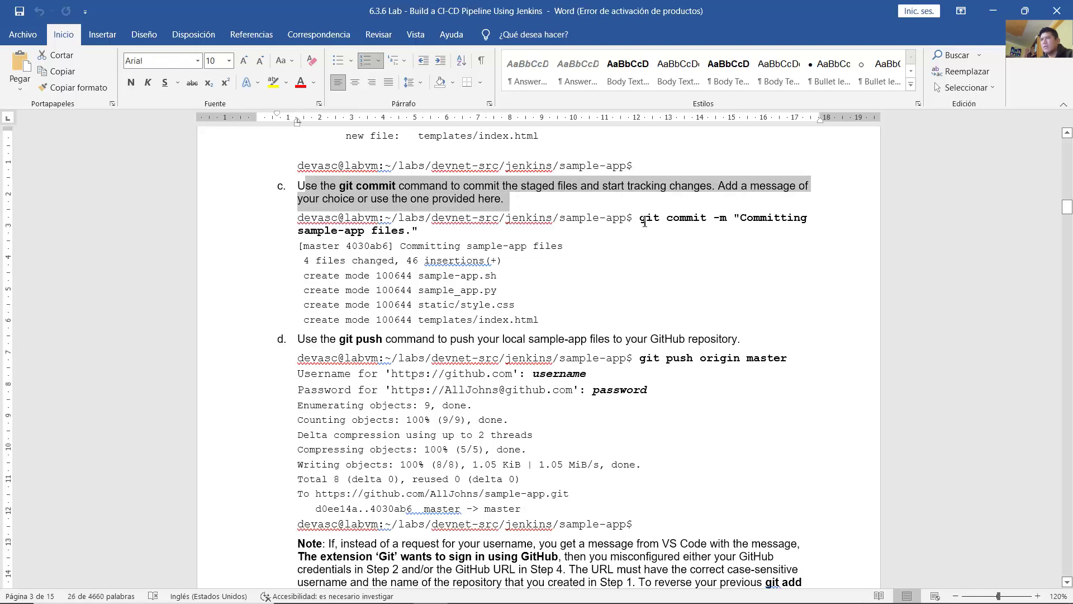
{"action": "left_click_drag", "start_coordinate": [644, 222], "coordinate": [734, 227]}
{"action": "left_click", "coordinate": [733, 232]}
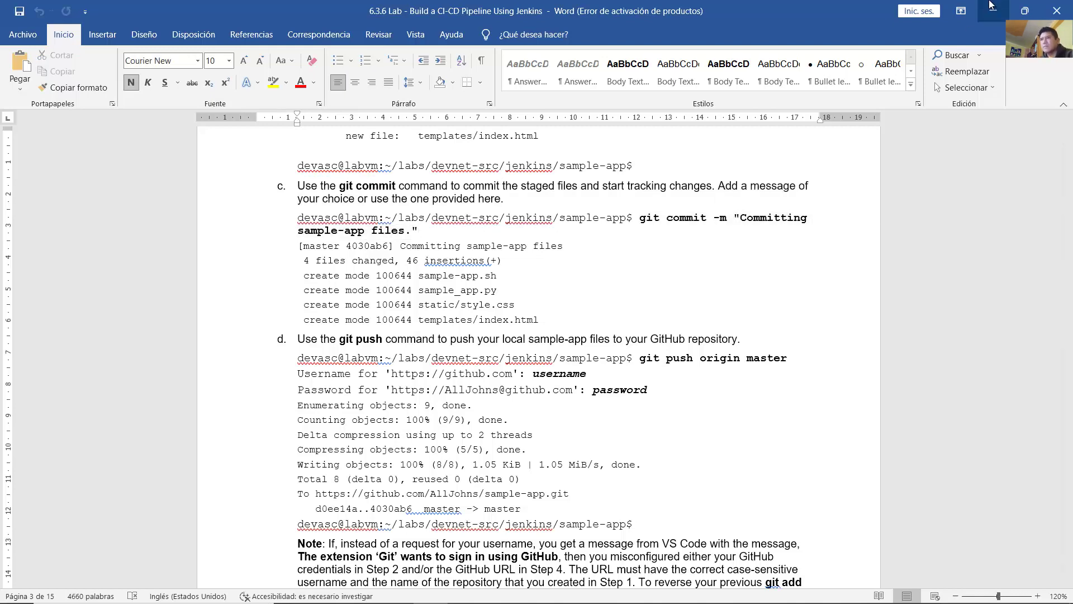
{"action": "left_click", "coordinate": [993, 10]}
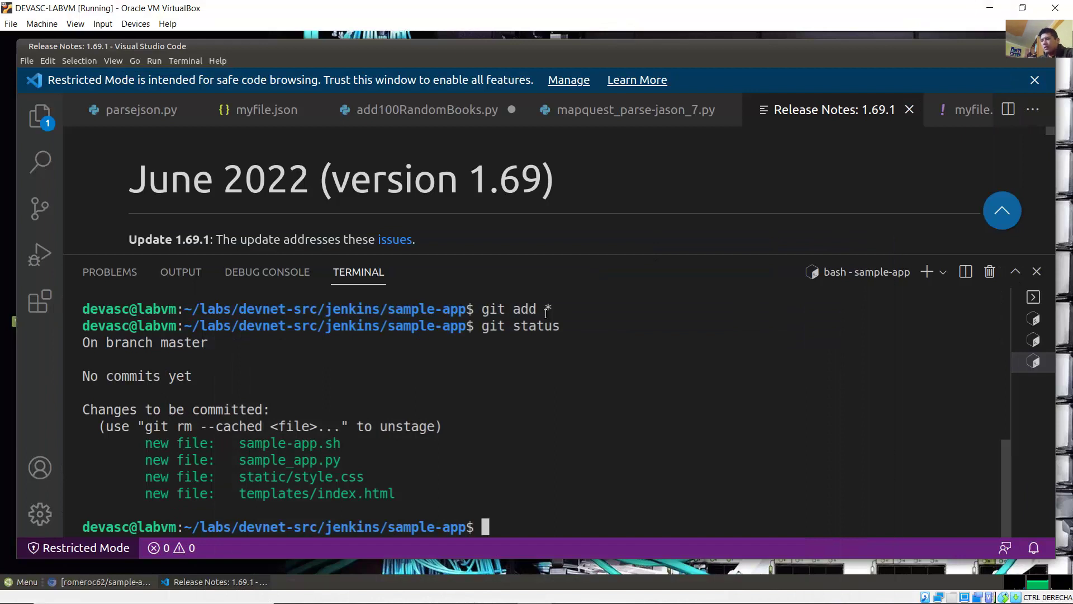
Step: Commit the staged files with the message "Commiting sample-app files", fixing a typo first
{"action": "type", "text": "git comm"}
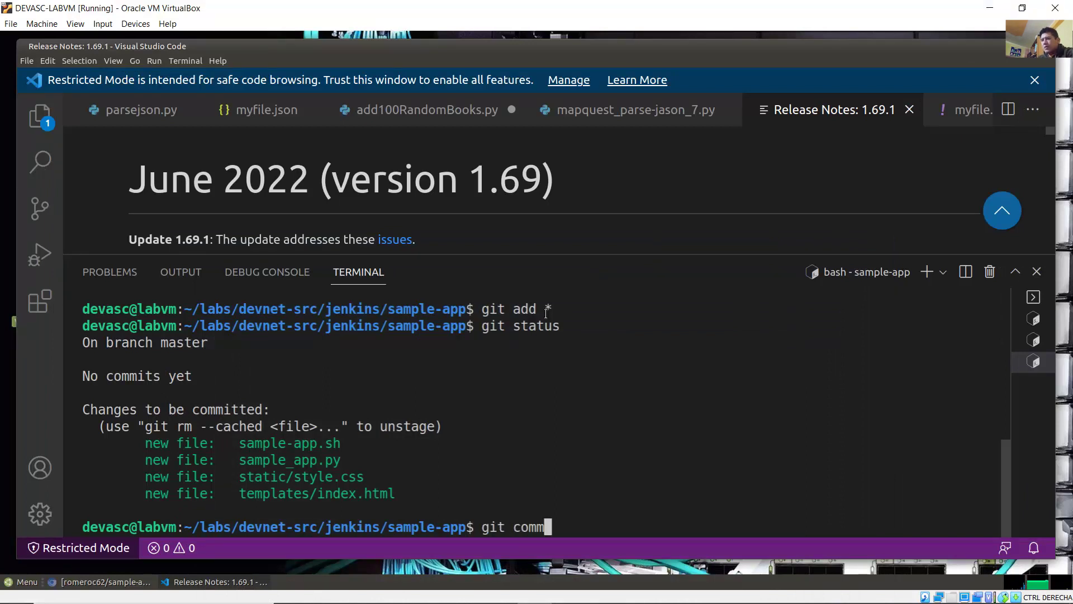
{"action": "type", "text": "it"}
{"action": "type", "text": " -m "}
{"action": "type", "text": "\"Comm\""}
{"action": "key", "text": "Left"}
{"action": "type", "text": "Commin"}
{"action": "key", "text": "BackSpace"}
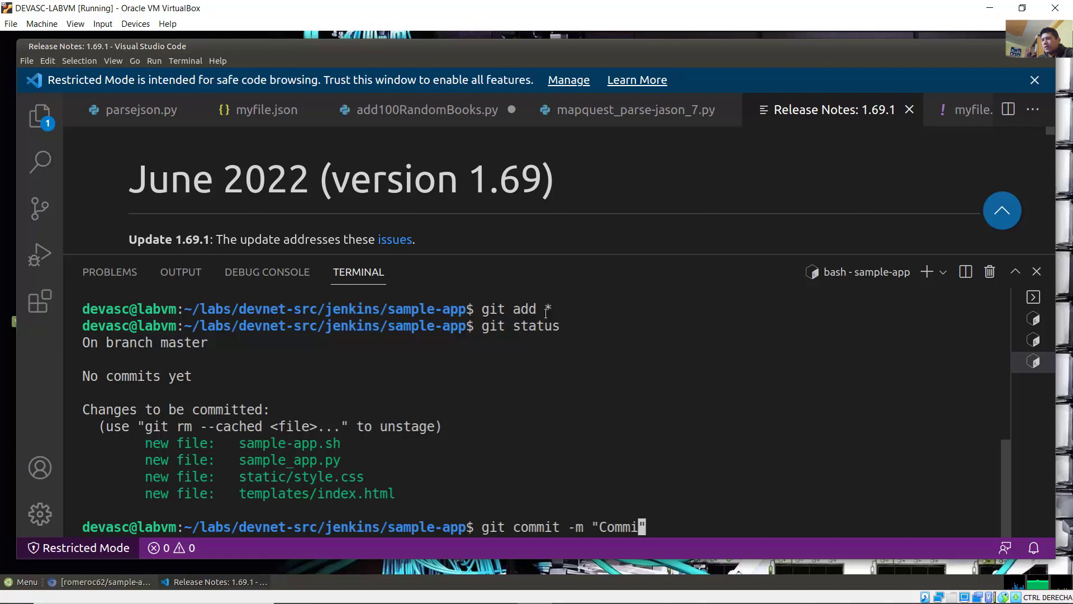
{"action": "type", "text": "ting sam"}
{"action": "type", "text": "ple-app"}
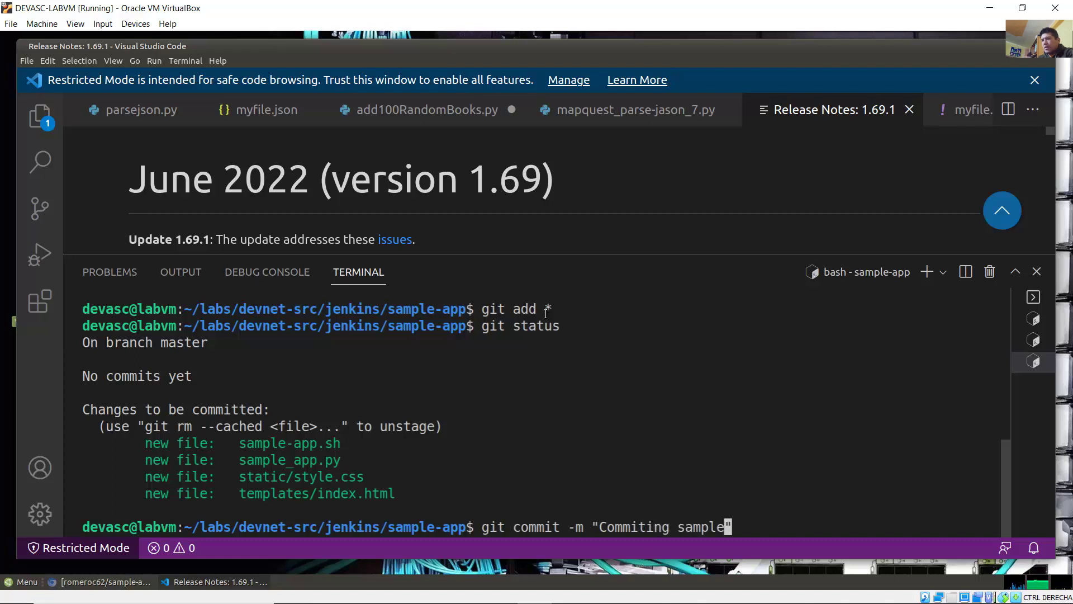
{"action": "type", "text": " files"}
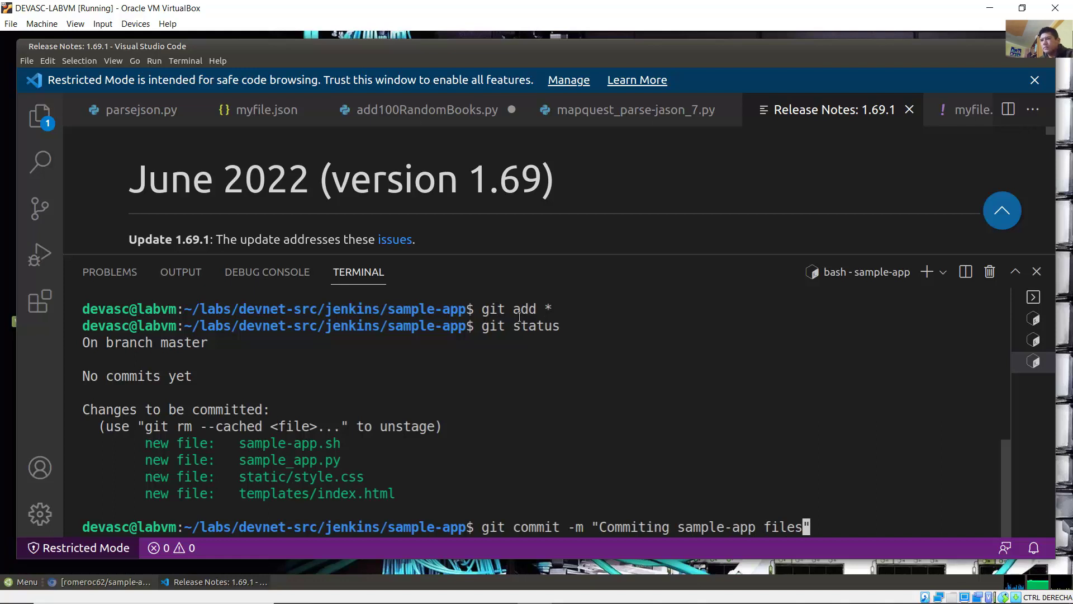
{"action": "key", "text": "End"}
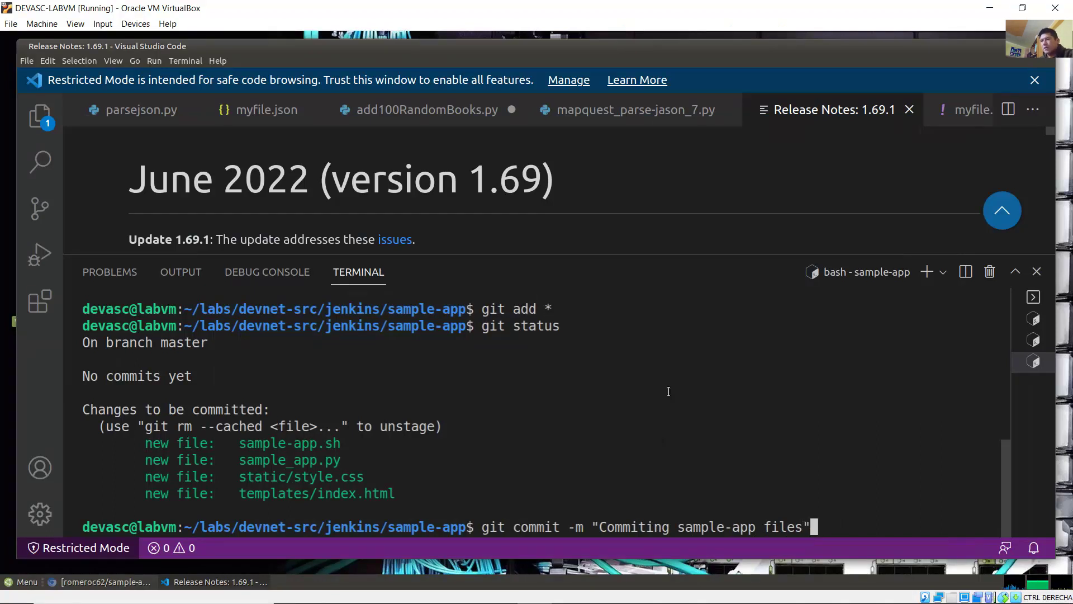
{"action": "key", "text": "Return"}
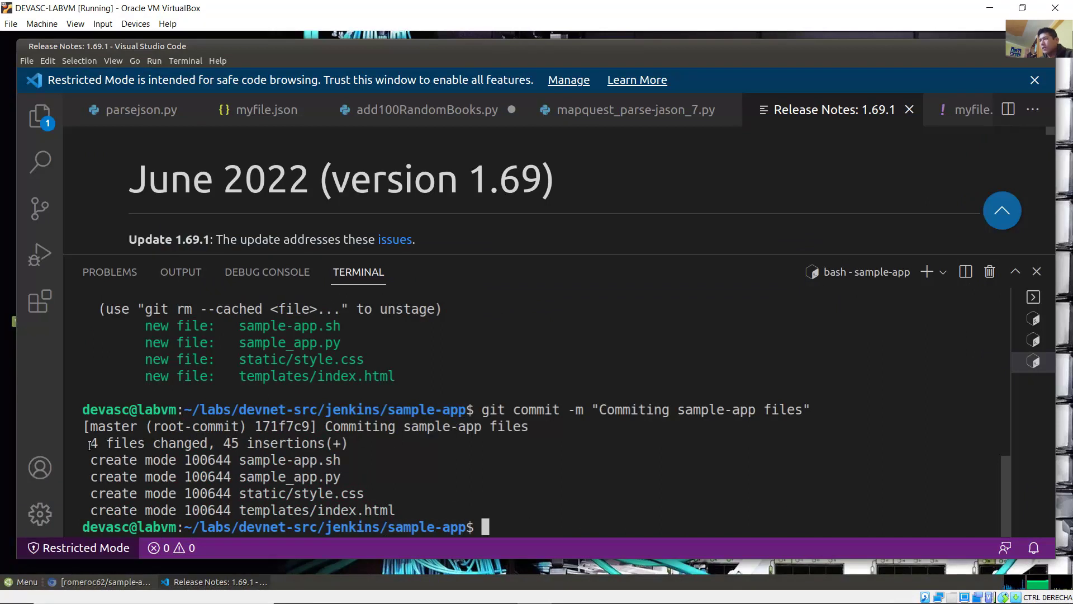
Step: Review the commit output: 4 files changed and a create mode line per file
{"action": "left_click_drag", "start_coordinate": [90, 446], "coordinate": [204, 440]}
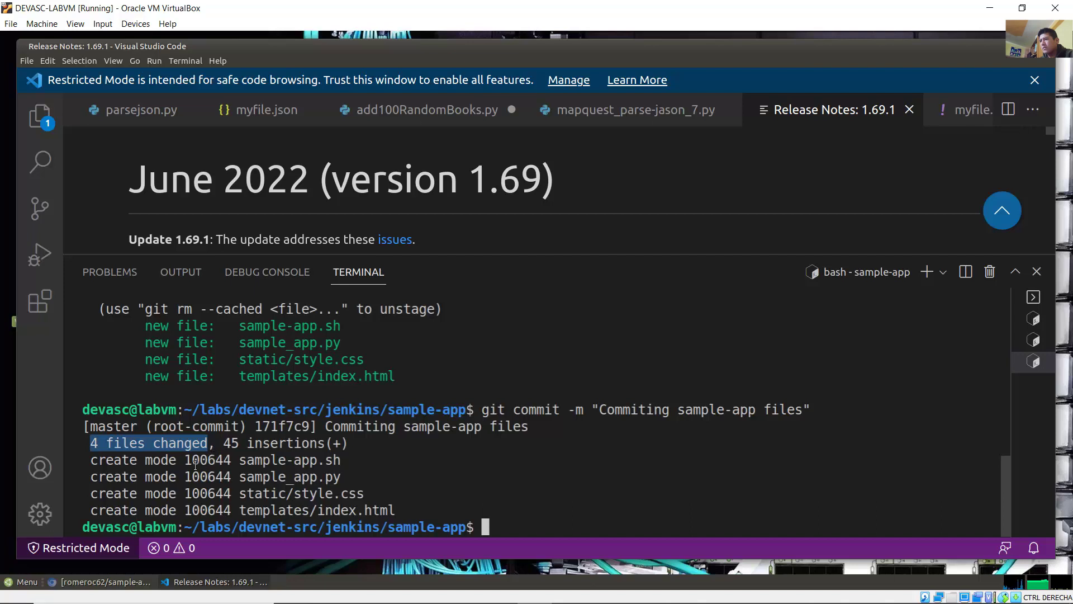
{"action": "left_click_drag", "start_coordinate": [98, 461], "coordinate": [420, 506]}
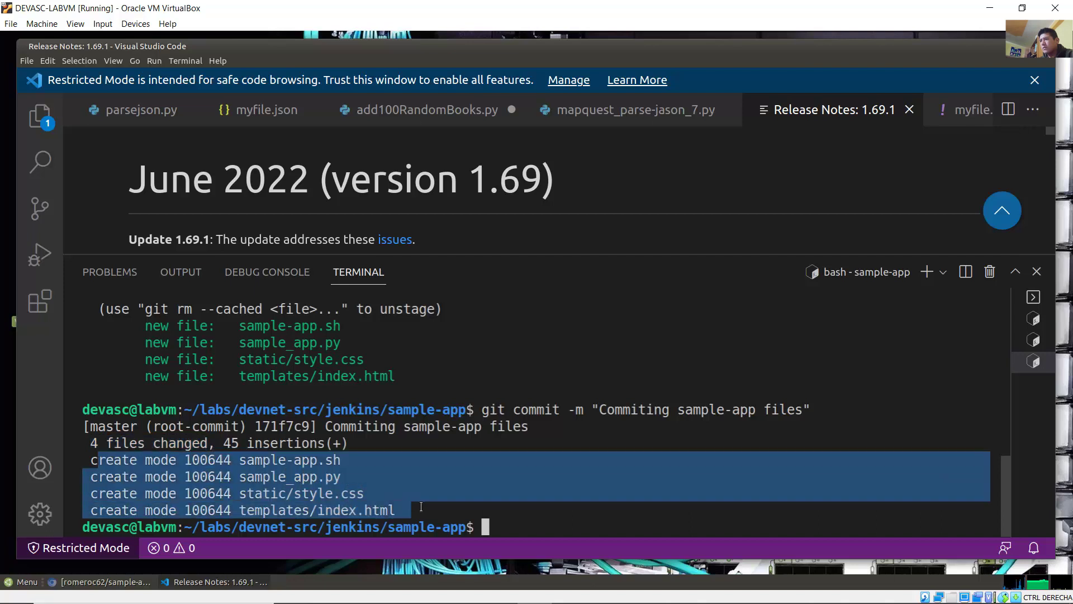
{"action": "left_click", "coordinate": [275, 464]}
{"action": "left_click_drag", "start_coordinate": [253, 461], "coordinate": [339, 461]}
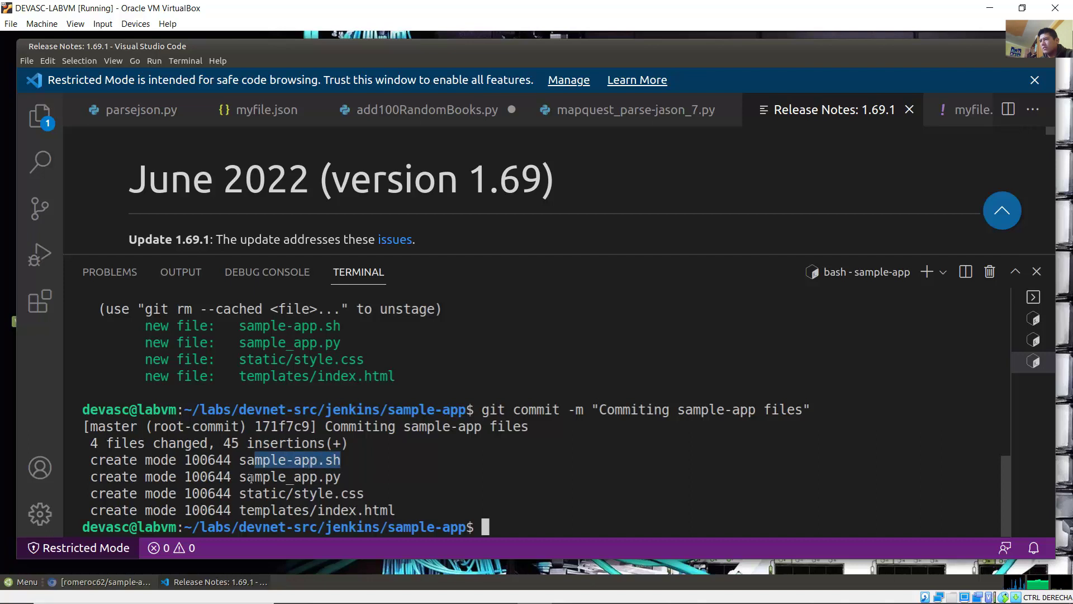
{"action": "left_click_drag", "start_coordinate": [251, 478], "coordinate": [412, 505]}
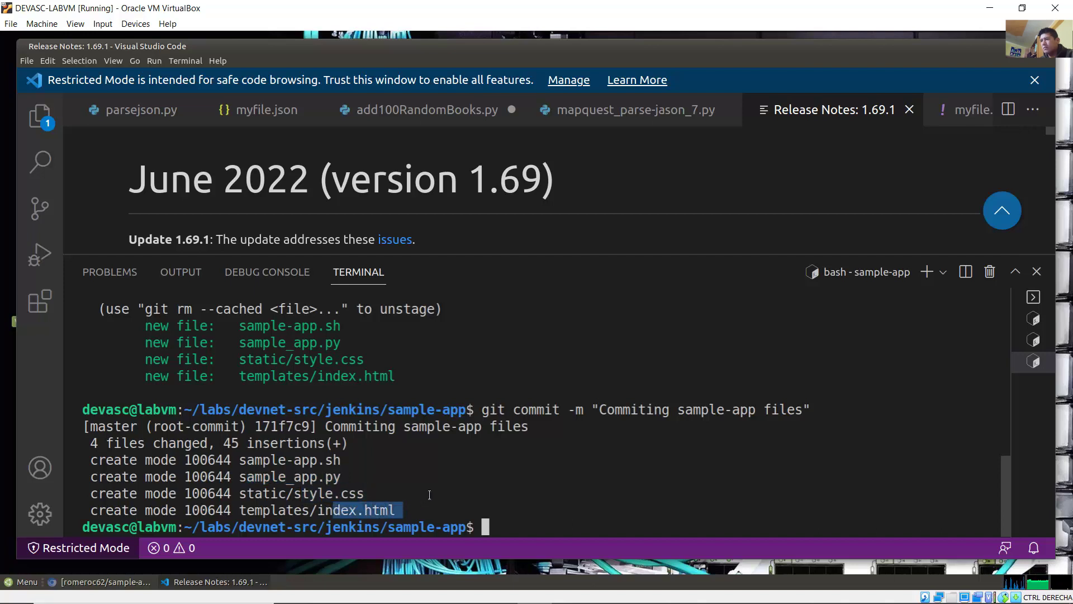
{"action": "left_click", "coordinate": [430, 495]}
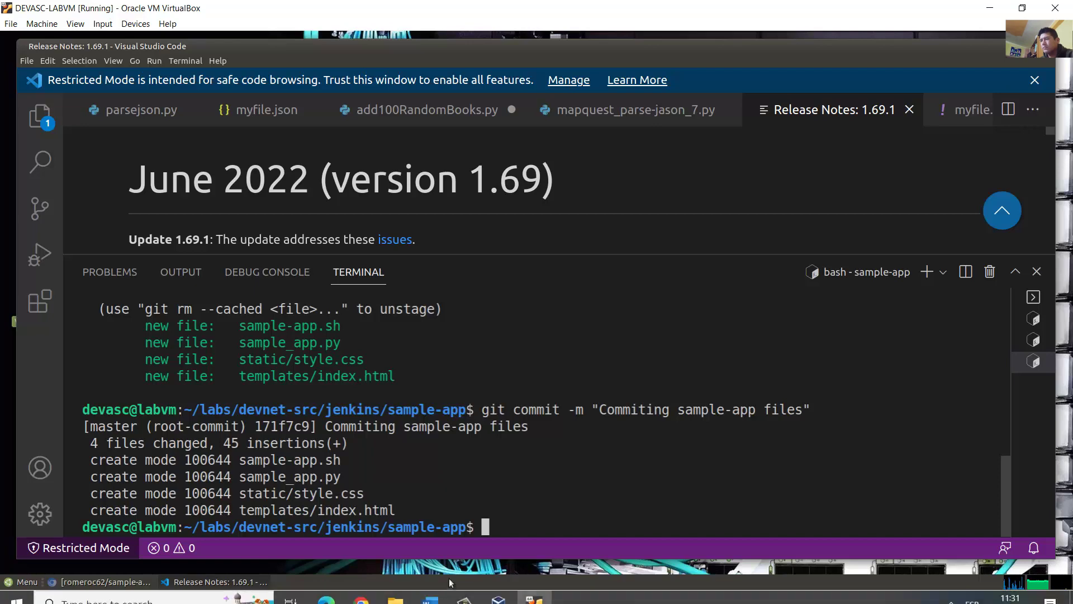
{"action": "left_click", "coordinate": [436, 592]}
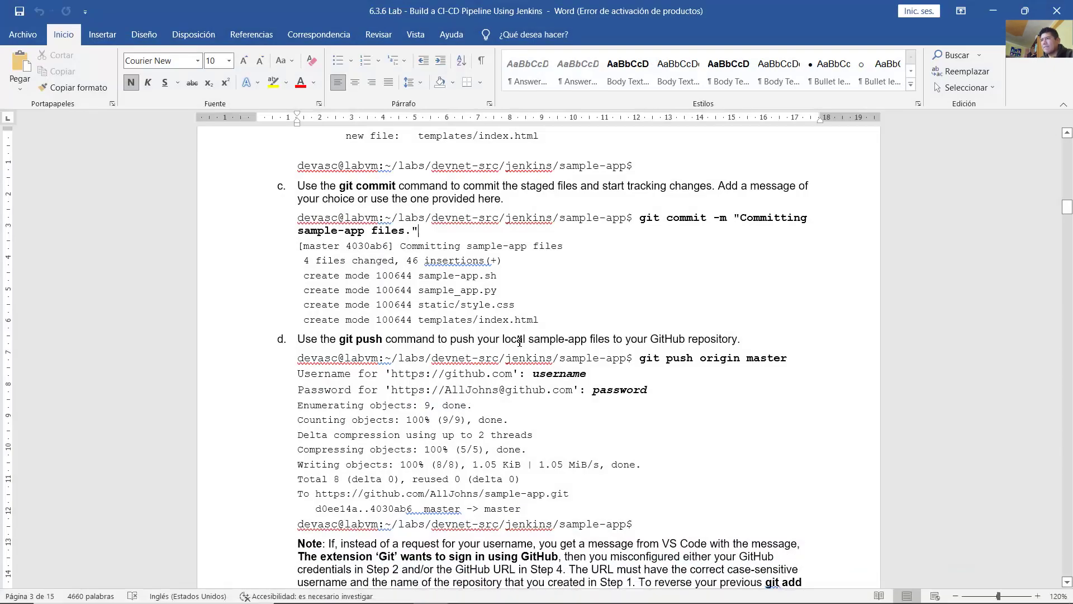
Step: Read lab step d's instruction and its git push origin master command
{"action": "scroll", "coordinate": [531, 332], "scroll_direction": "down", "scroll_amount": 3}
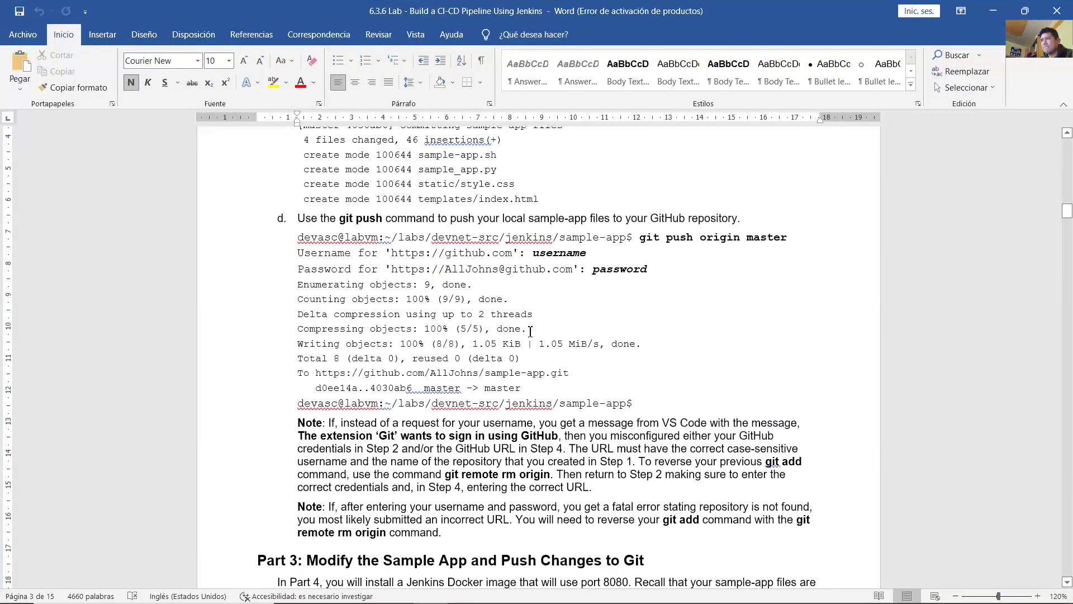
{"action": "left_click_drag", "start_coordinate": [298, 219], "coordinate": [731, 224]}
{"action": "left_click", "coordinate": [620, 282]}
{"action": "left_click_drag", "start_coordinate": [640, 242], "coordinate": [776, 240]}
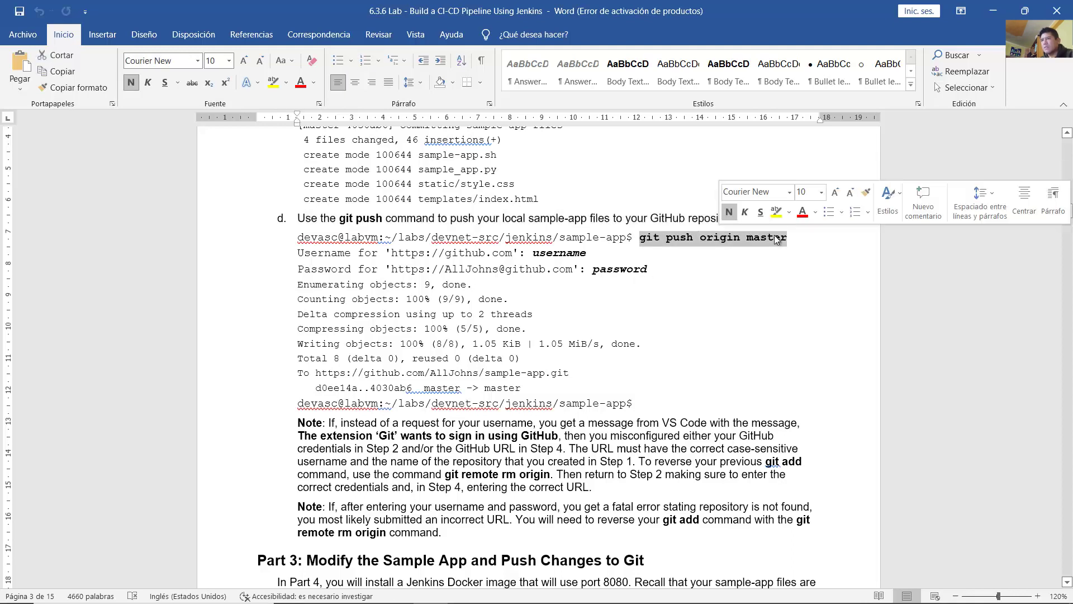
{"action": "left_click", "coordinate": [754, 270]}
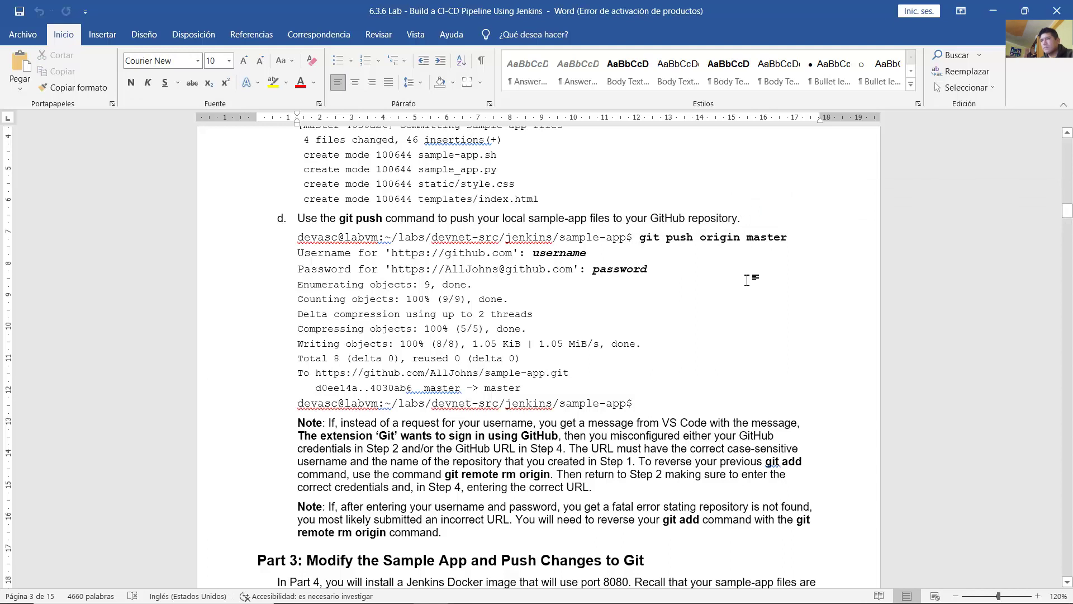
Step: Run git push origin master in the VM terminal and enter the GitHub account username
{"action": "left_click", "coordinate": [535, 590]}
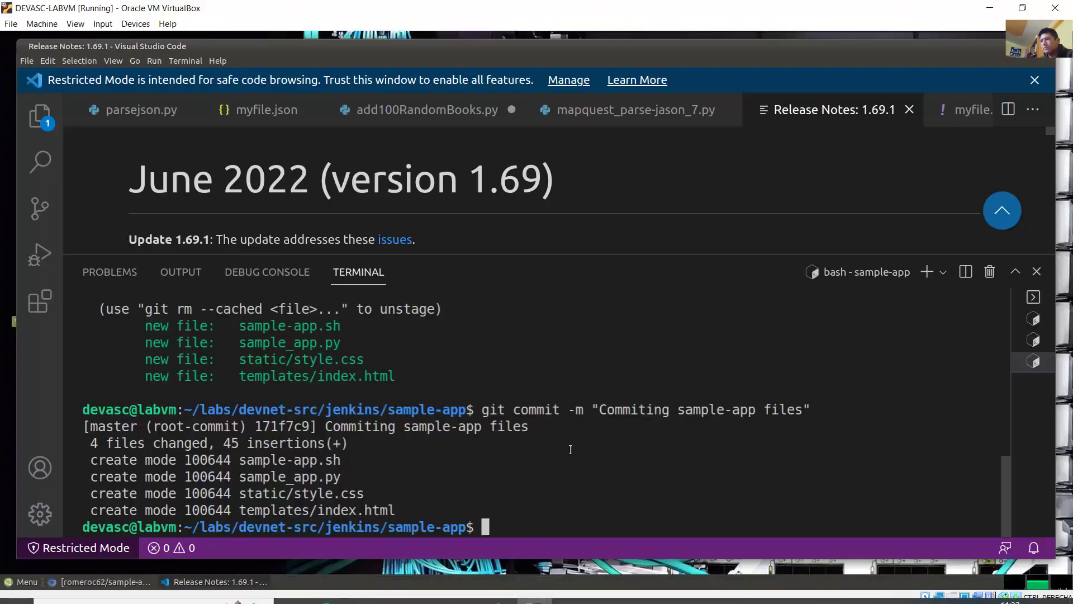
{"action": "type", "text": "git pus"}
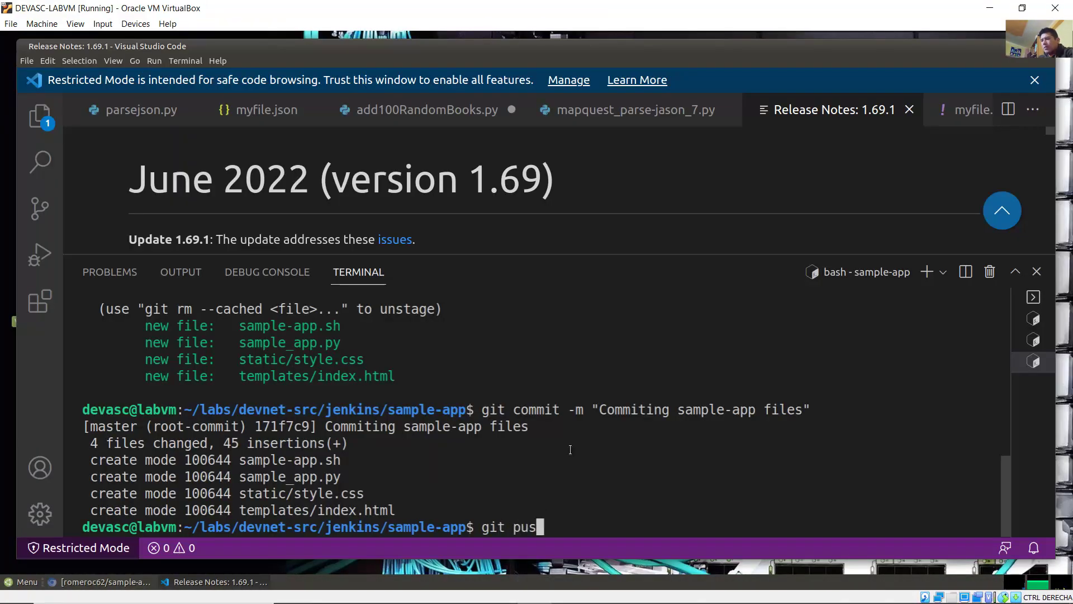
{"action": "type", "text": "h origin master"}
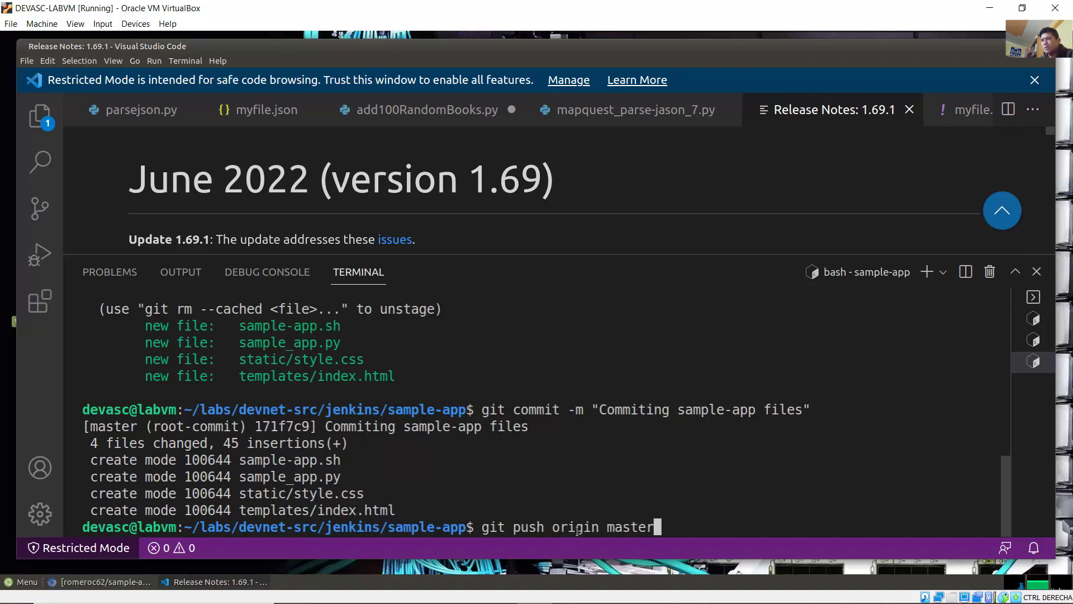
{"action": "left_click_drag", "start_coordinate": [552, 527], "coordinate": [600, 528]}
{"action": "left_click", "coordinate": [686, 512]}
{"action": "key", "text": "Return"}
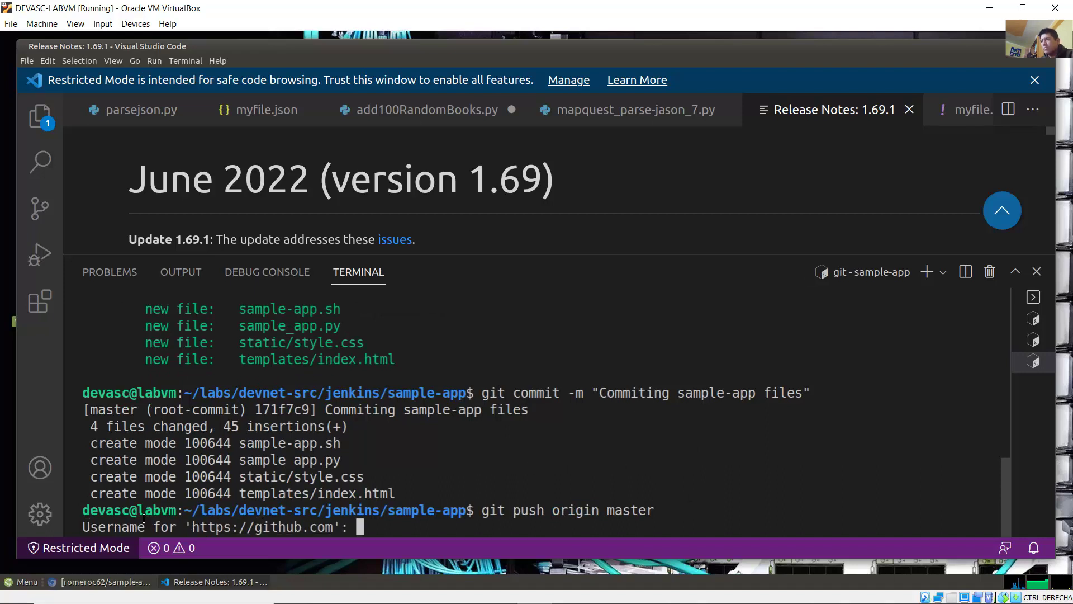
{"action": "type", "text": "ro"}
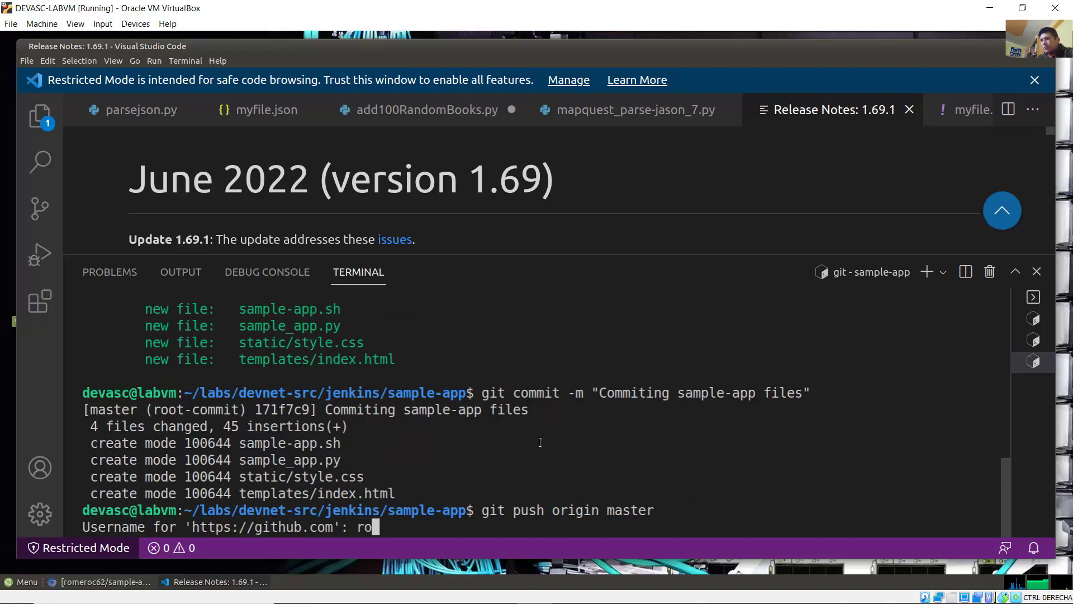
{"action": "type", "text": "meroc62"}
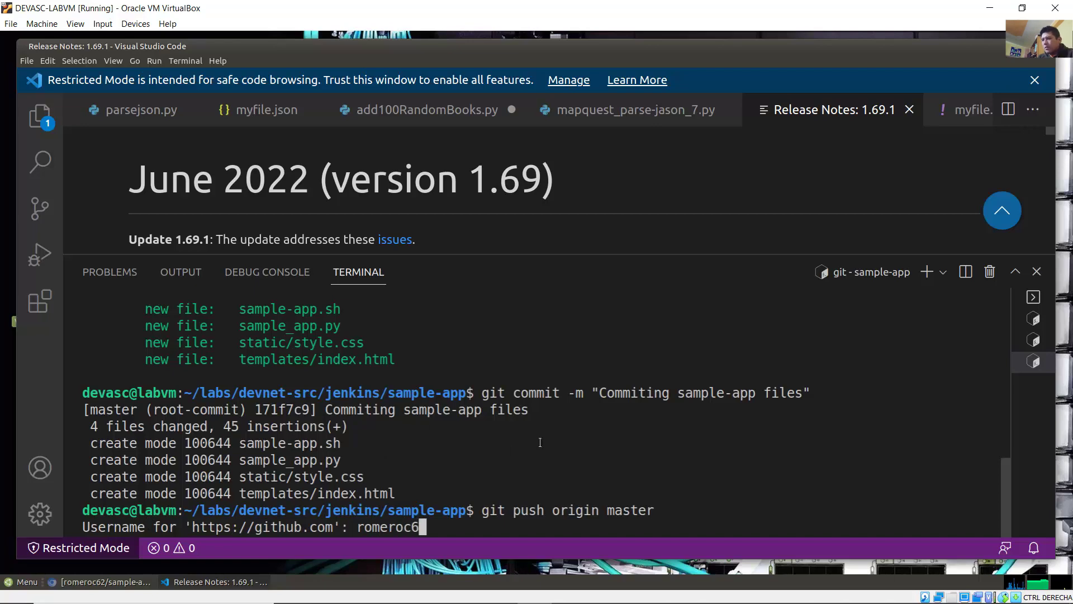
{"action": "left_click", "coordinate": [101, 582]}
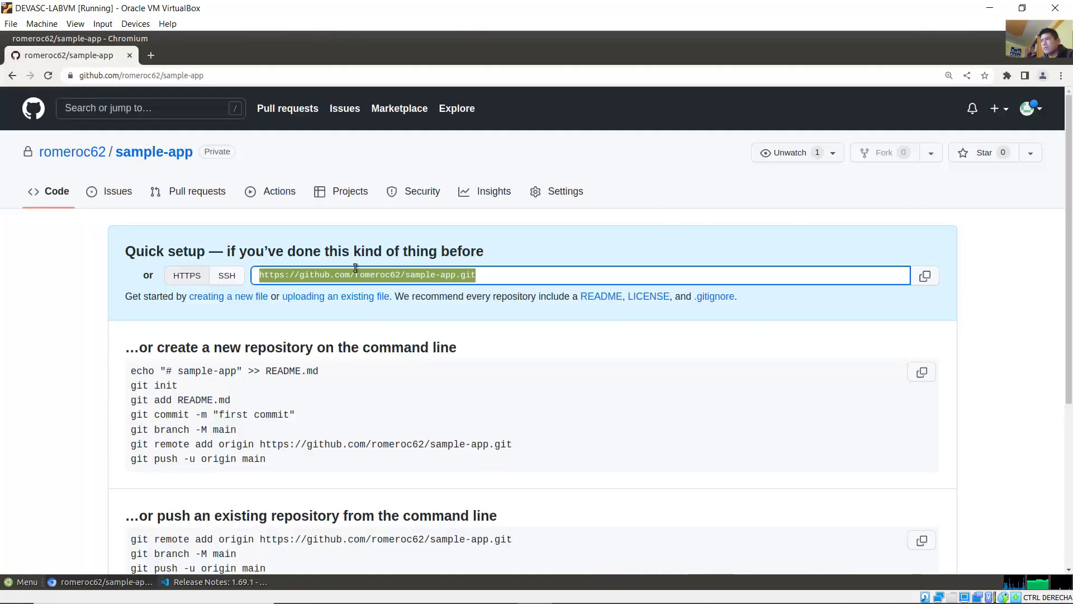
Step: Check the account name in the repository URL and avatar menu, then minimize the browser
{"action": "left_click_drag", "start_coordinate": [356, 274], "coordinate": [402, 274]}
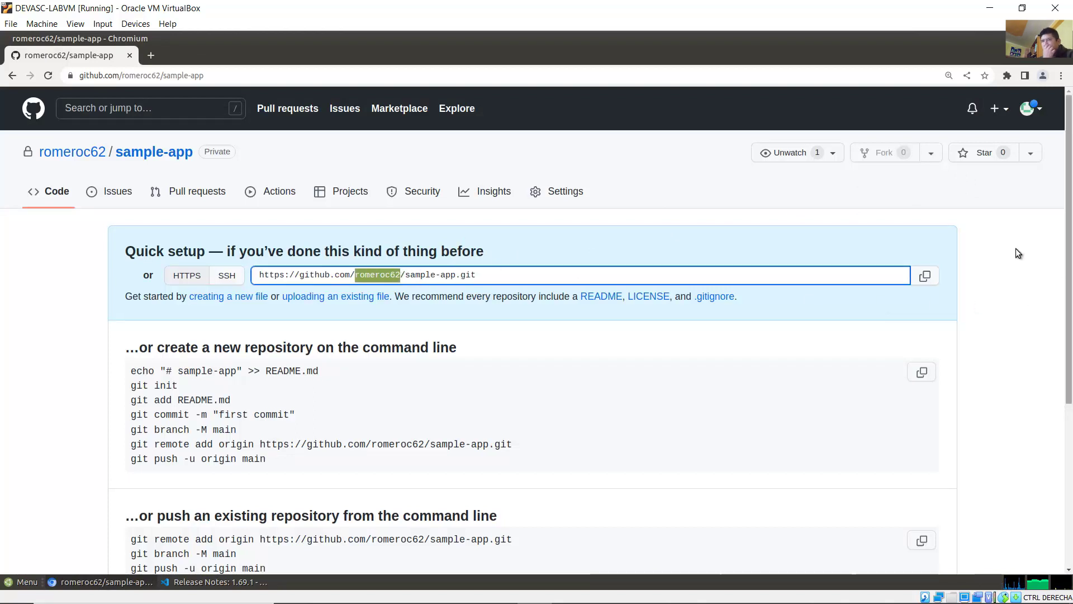
{"action": "left_click", "coordinate": [1034, 109]}
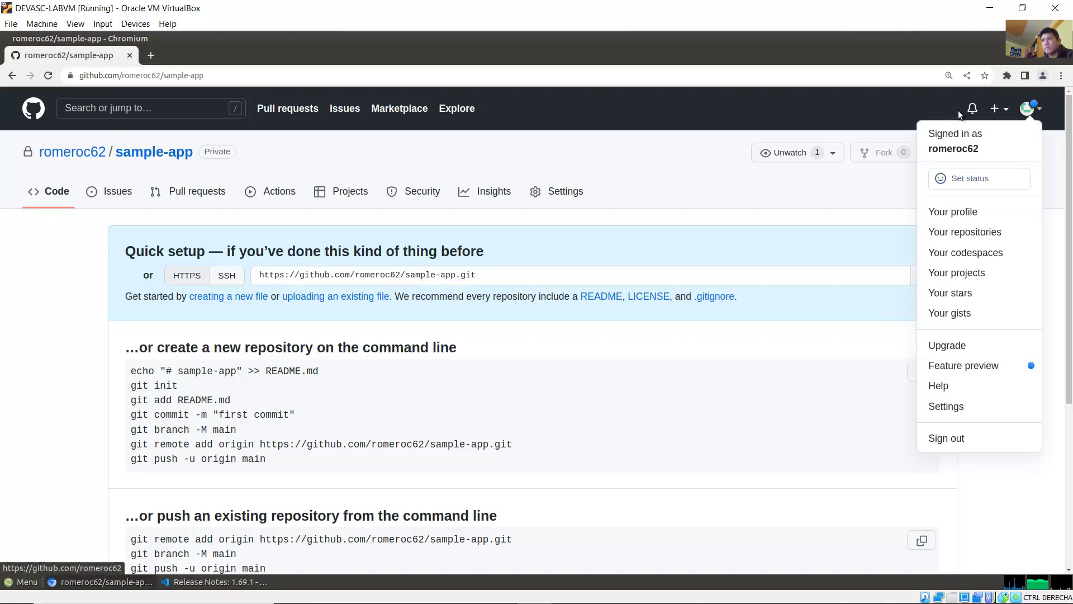
{"action": "left_click", "coordinate": [789, 176]}
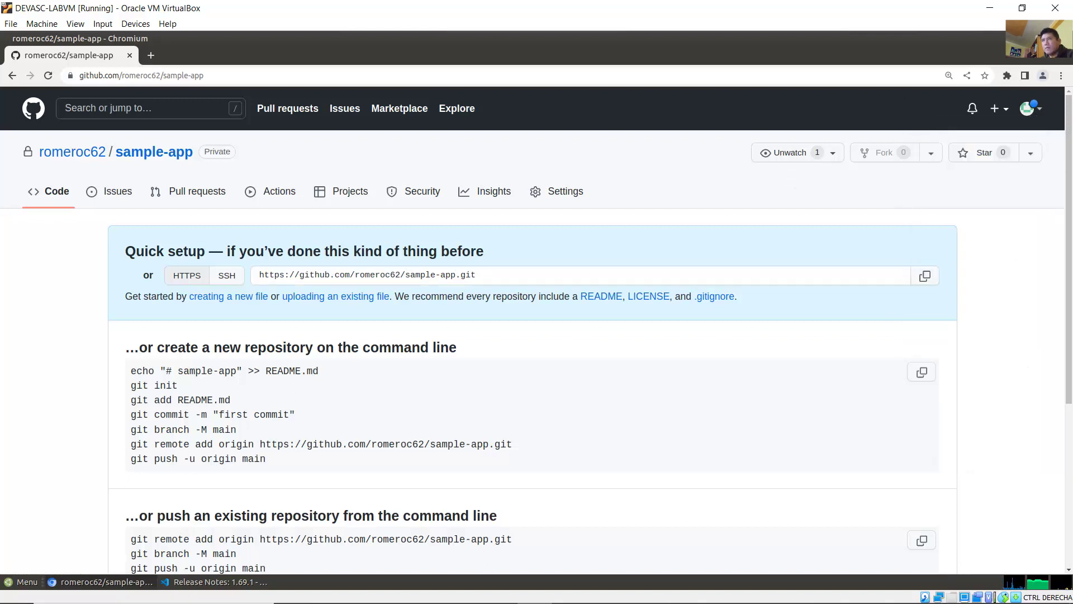
{"action": "left_click", "coordinate": [1032, 38]}
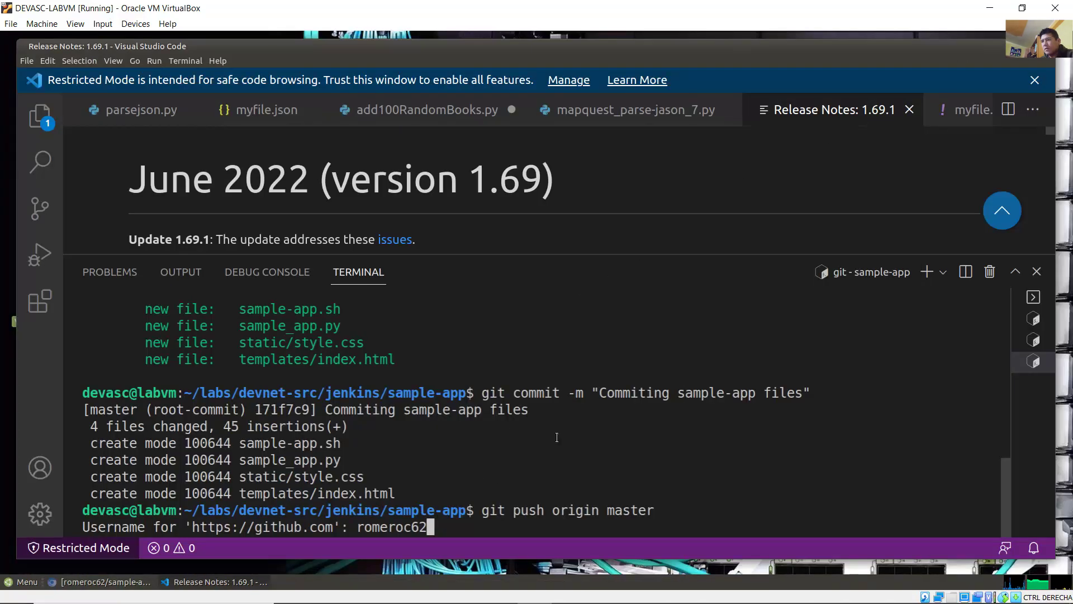
Step: Submit the username and password; the push fails because password authentication was removed
{"action": "key", "text": "Return"}
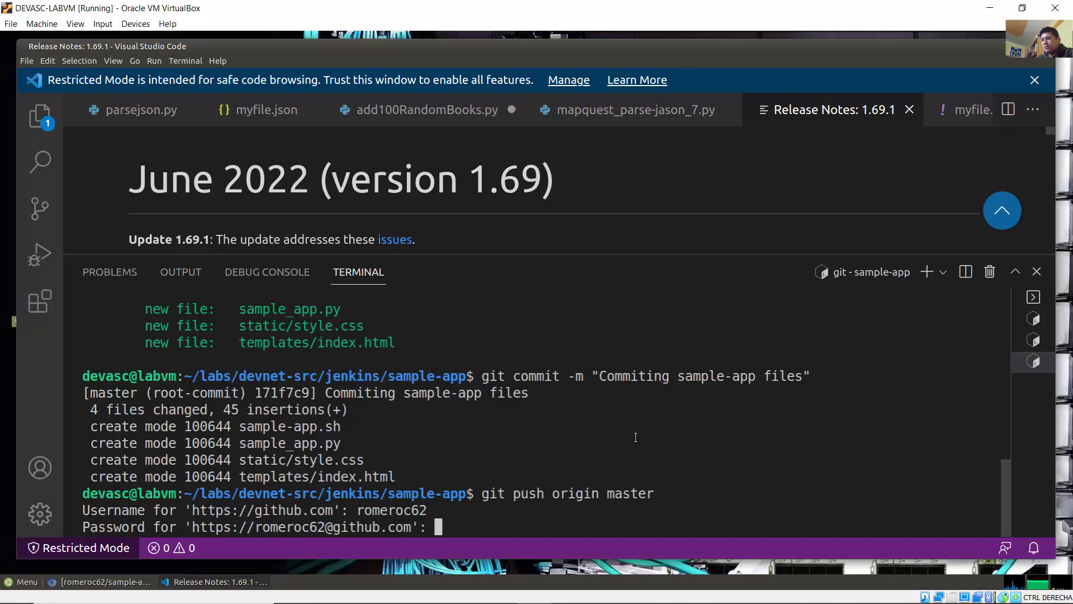
{"action": "key", "text": "Return"}
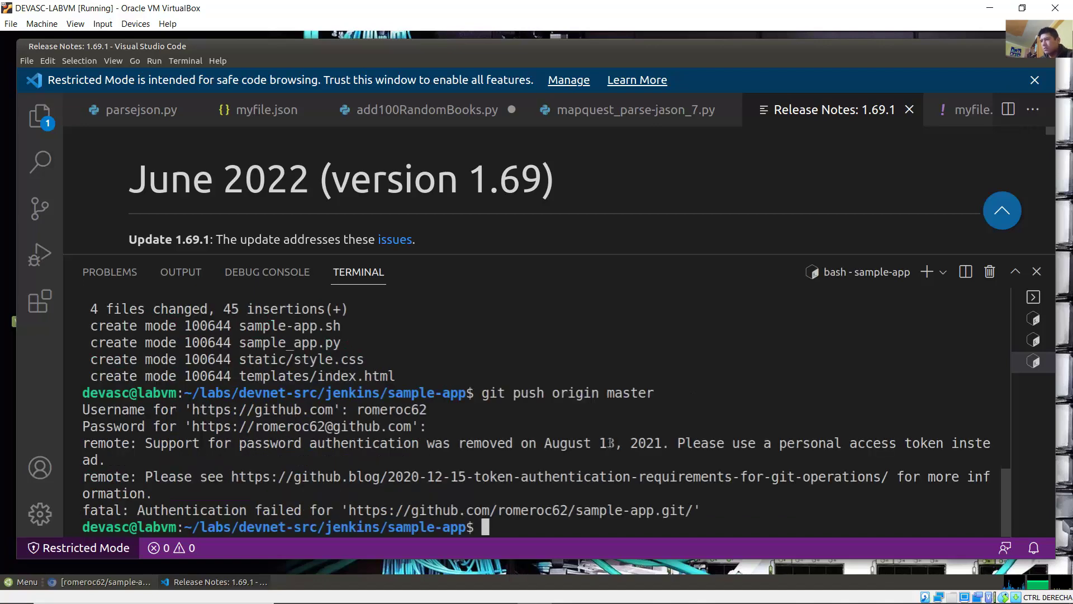
{"action": "double_click", "coordinate": [159, 444]}
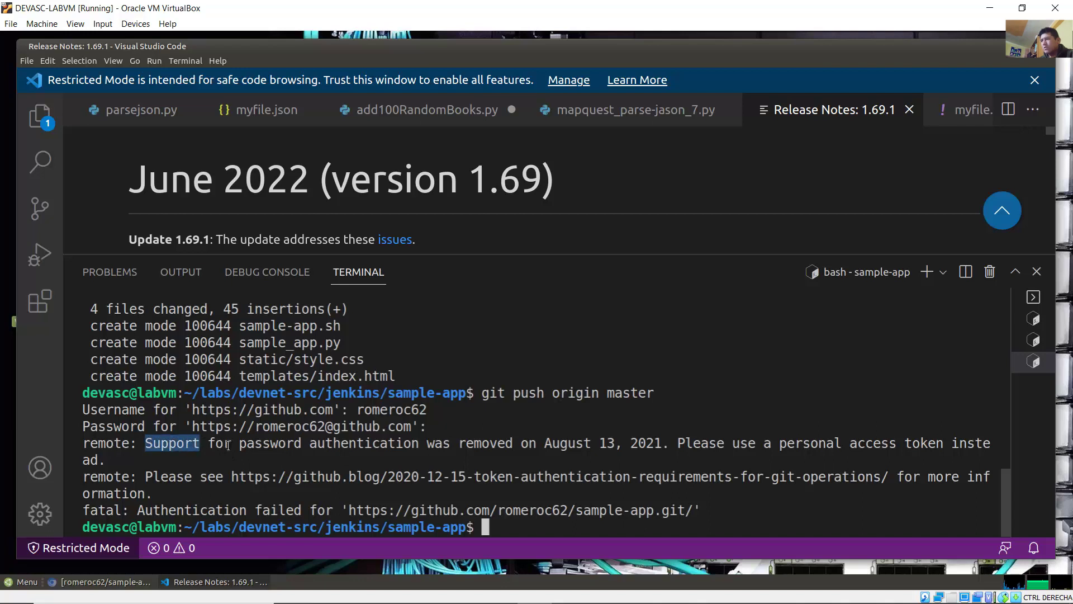
{"action": "left_click_drag", "start_coordinate": [228, 446], "coordinate": [120, 462]}
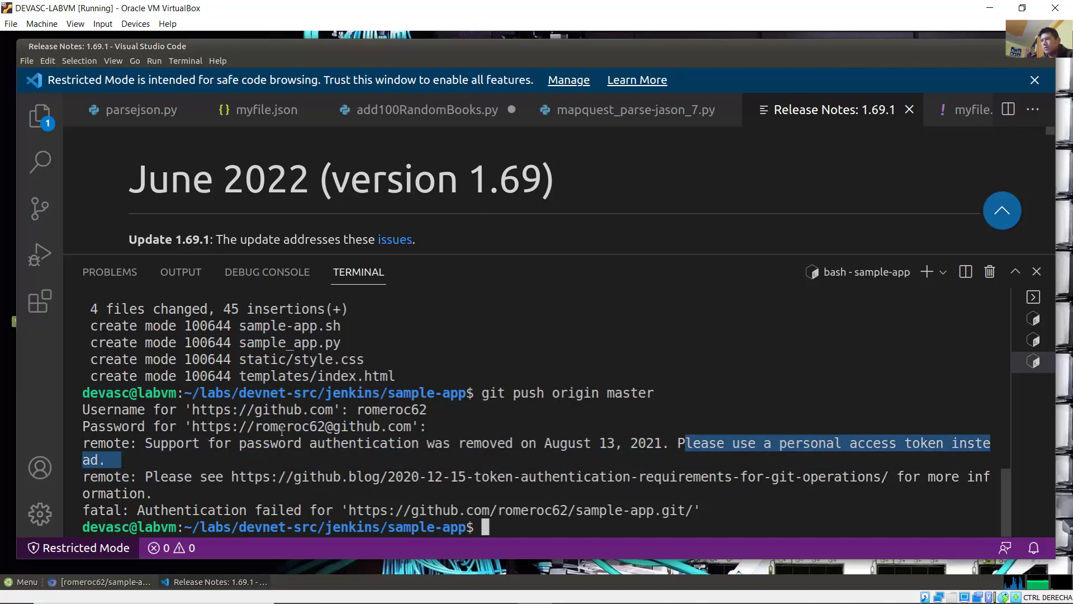
{"action": "left_click", "coordinate": [111, 582]}
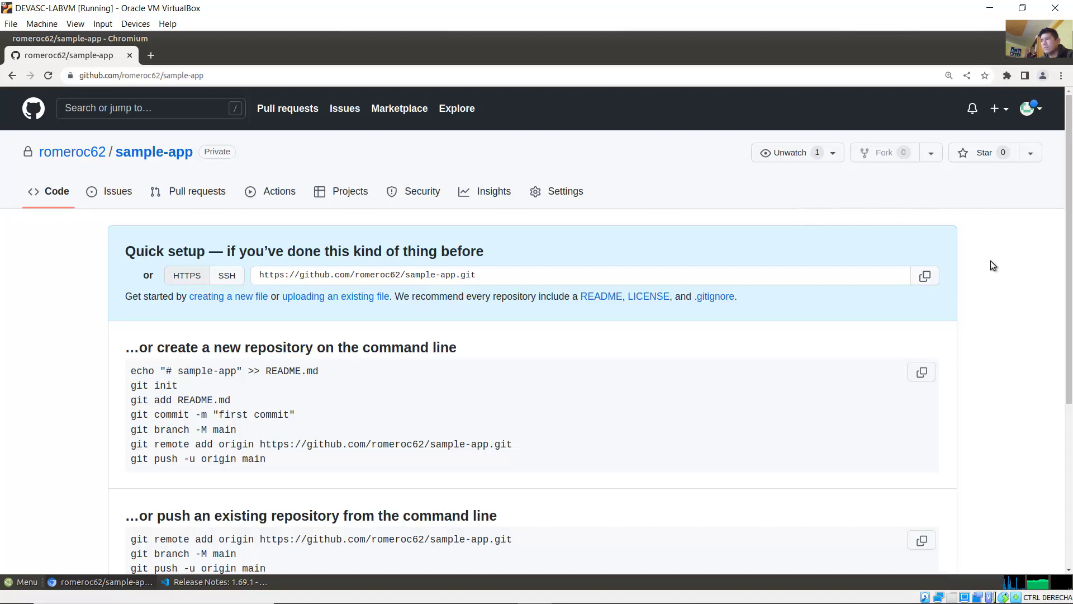
Step: Go from the avatar menu's Settings down the sidebar to Developer settings
{"action": "scroll", "coordinate": [991, 264], "scroll_direction": "down", "scroll_amount": 5}
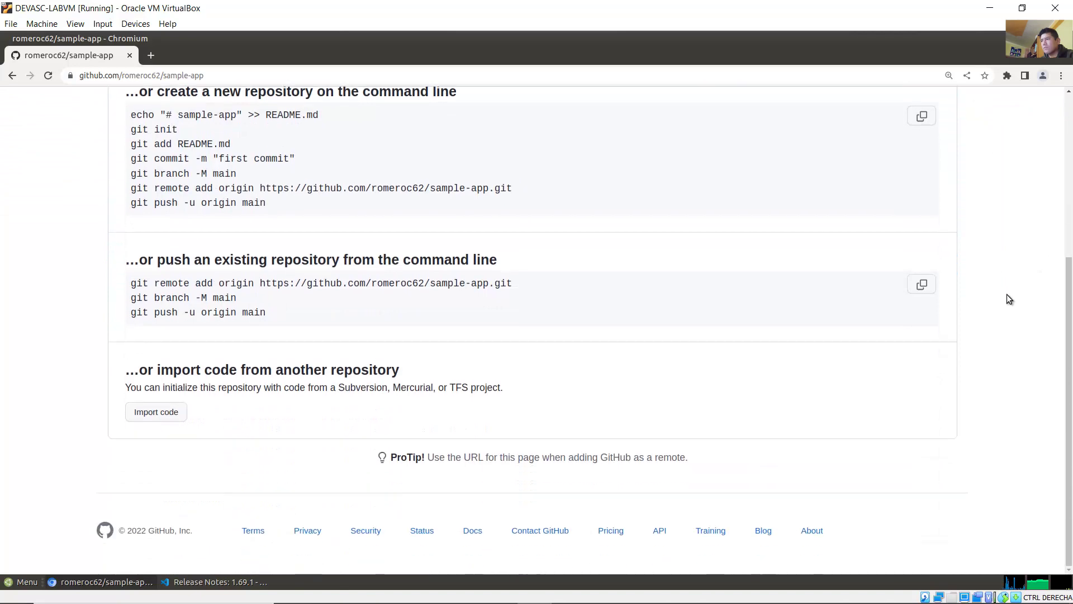
{"action": "scroll", "coordinate": [1009, 299], "scroll_direction": "up", "scroll_amount": 5}
{"action": "left_click", "coordinate": [1028, 108]}
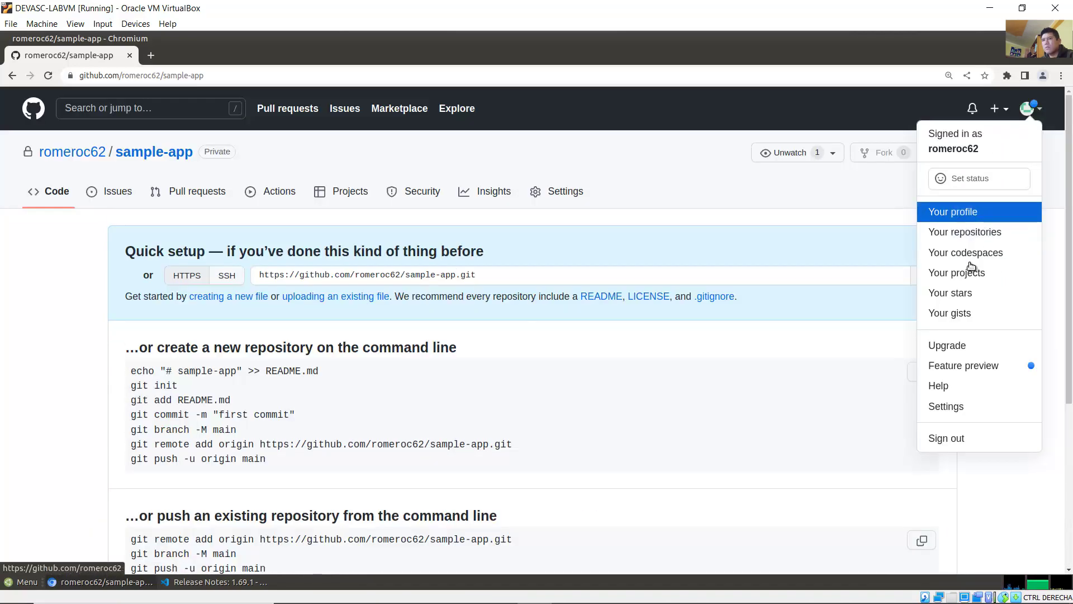
{"action": "left_click", "coordinate": [965, 401]}
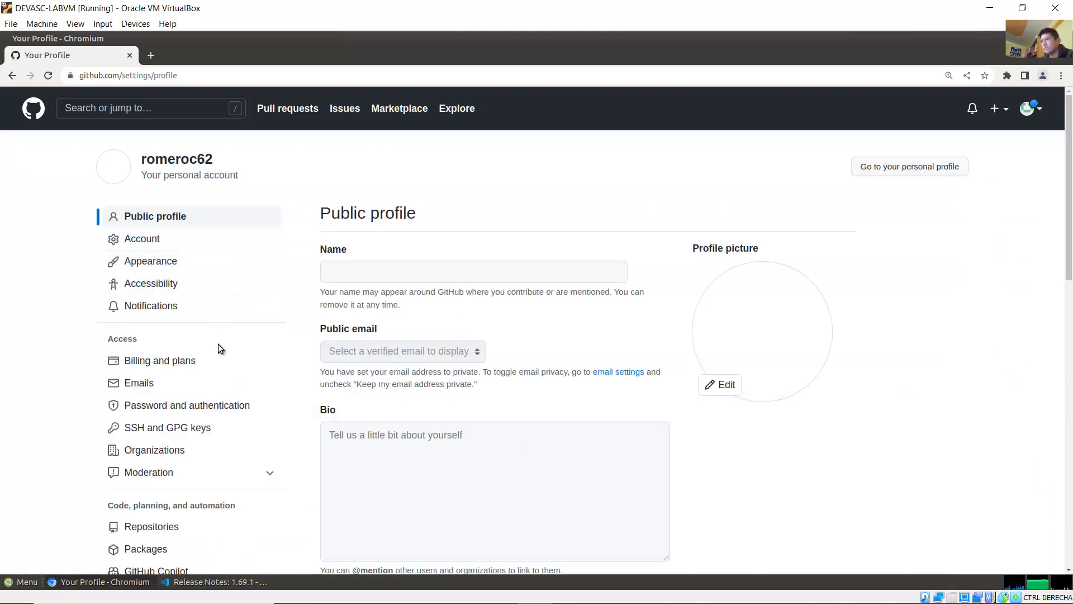
{"action": "scroll", "coordinate": [218, 345], "scroll_direction": "down", "scroll_amount": 2}
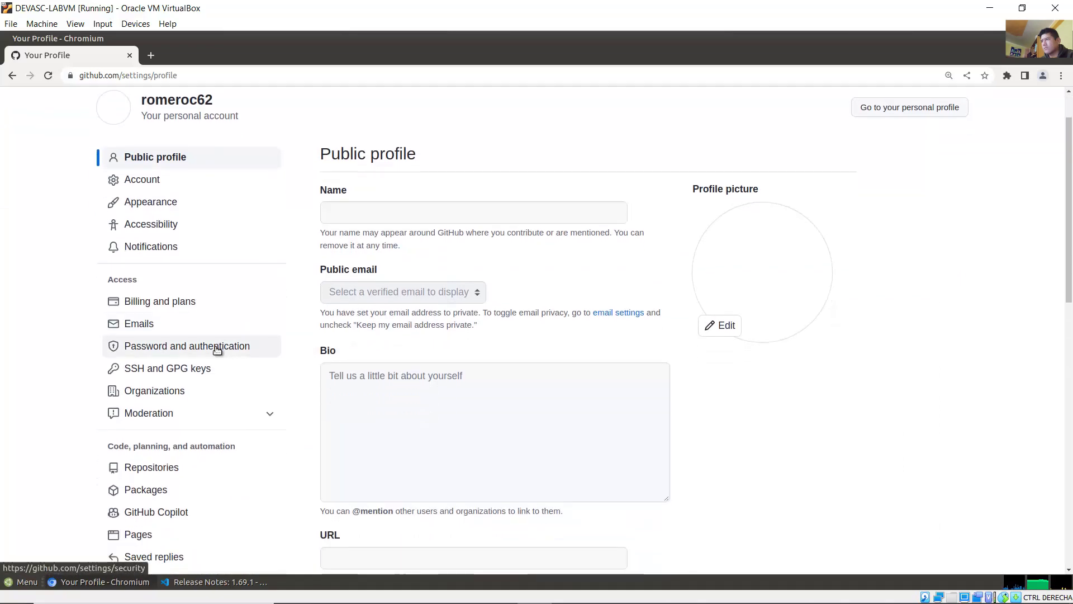
{"action": "scroll", "coordinate": [211, 395], "scroll_direction": "down", "scroll_amount": 8}
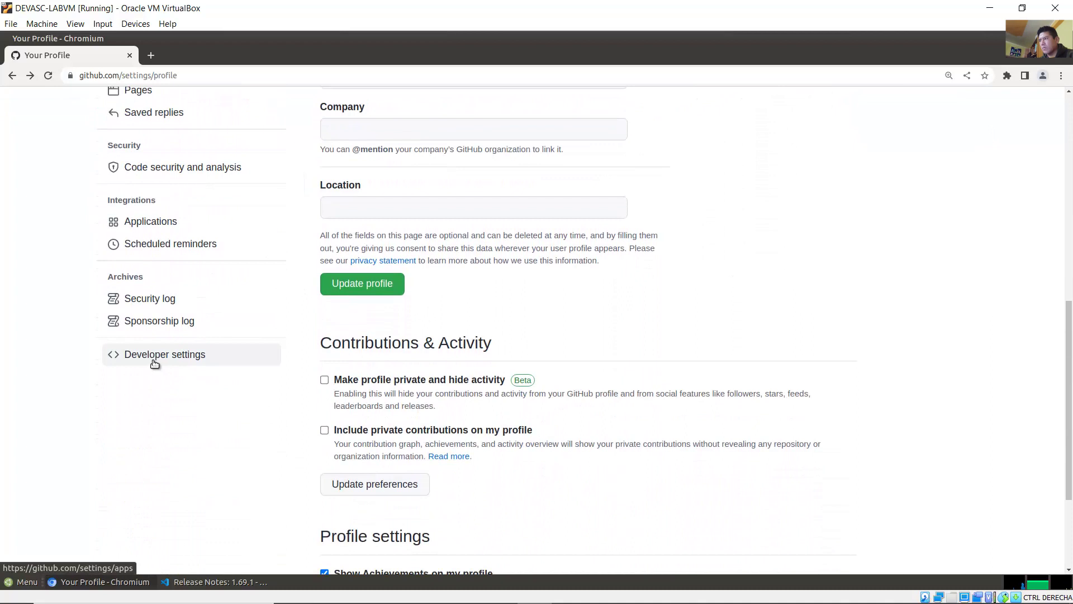
{"action": "left_click", "coordinate": [154, 362]}
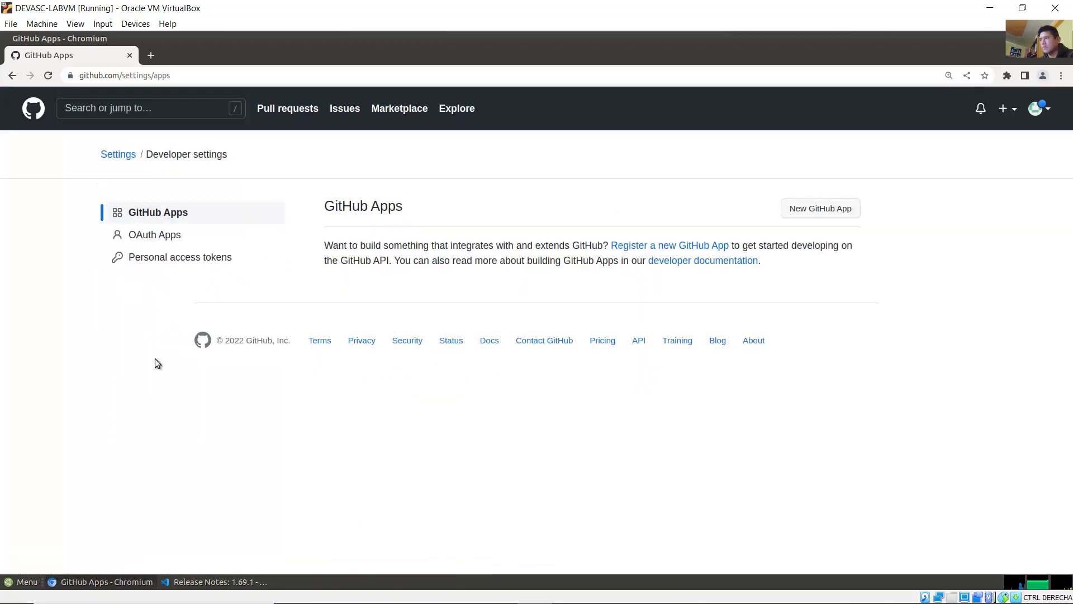
Step: Open Personal access tokens and review the existing DEVASC token's no-expiration warning
{"action": "left_click", "coordinate": [177, 257]}
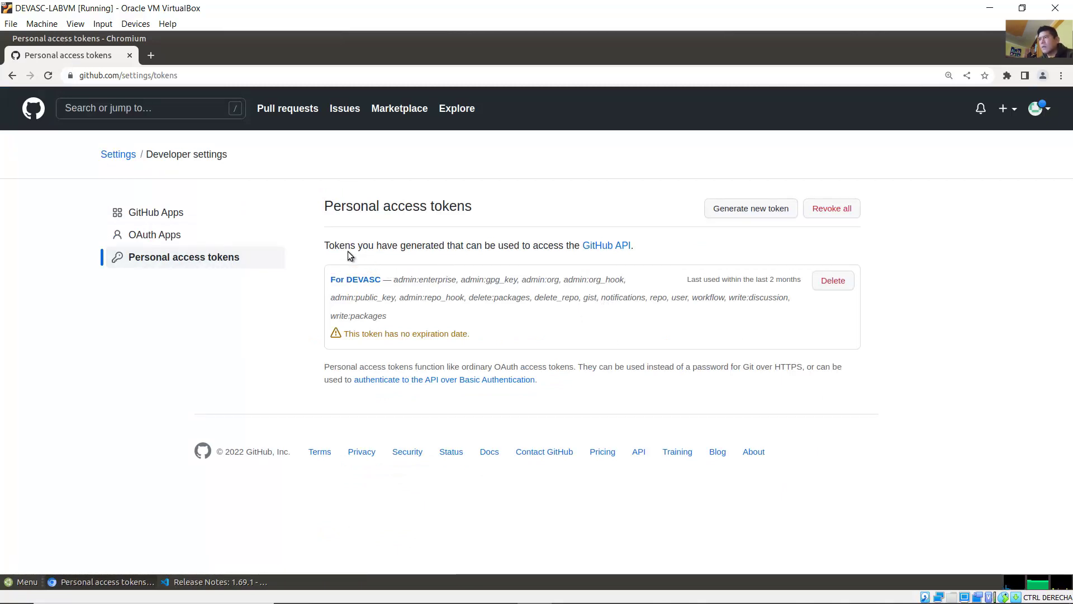
{"action": "left_click_drag", "start_coordinate": [326, 245], "coordinate": [655, 246]}
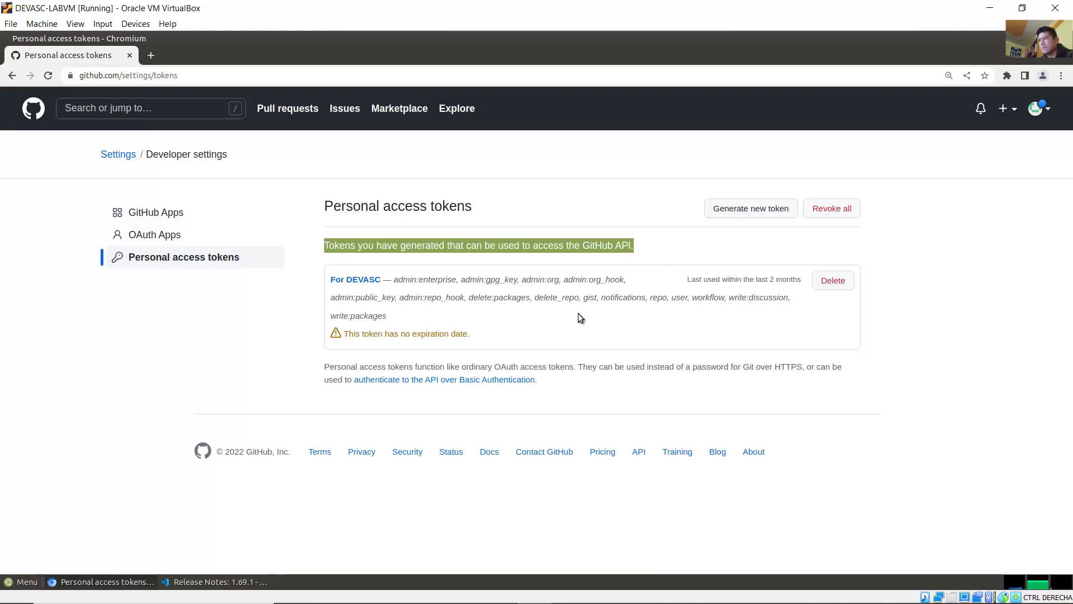
{"action": "left_click_drag", "start_coordinate": [482, 334], "coordinate": [320, 335]}
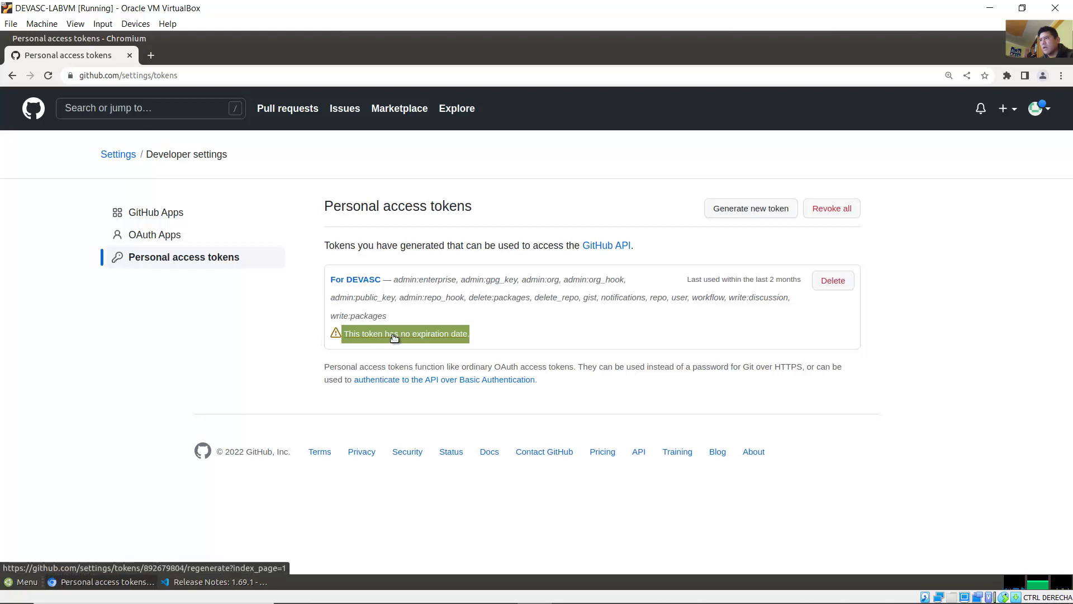
{"action": "left_click", "coordinate": [509, 330]}
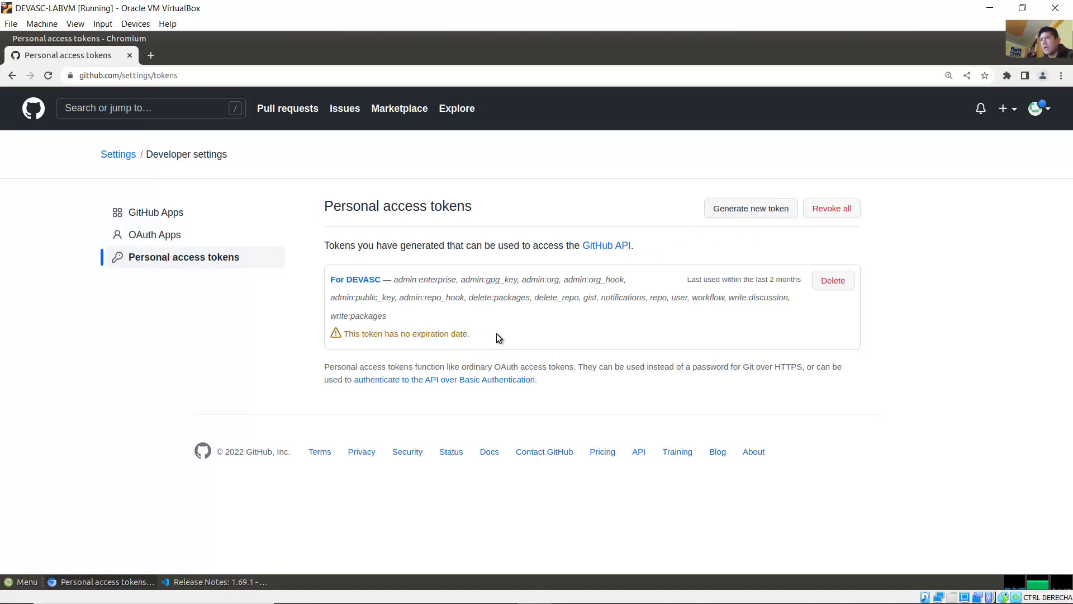
Step: Regenerate the existing DEVASC personal access token with Expiration set to No expiration
{"action": "left_click_drag", "start_coordinate": [496, 334], "coordinate": [426, 316]}
{"action": "left_click", "coordinate": [426, 317]}
{"action": "left_click", "coordinate": [425, 334]}
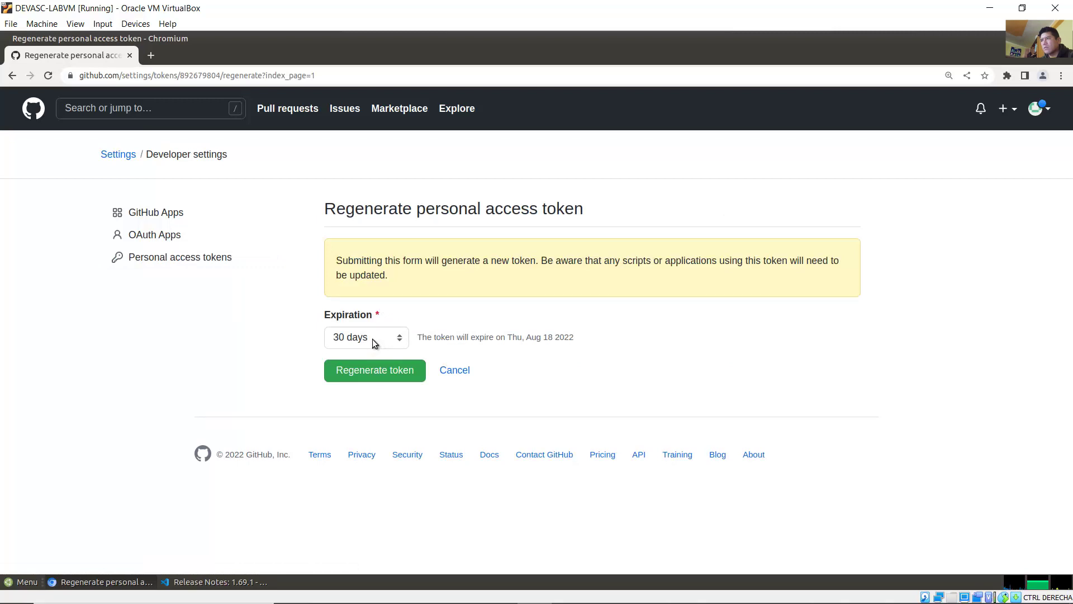
{"action": "left_click", "coordinate": [385, 334]}
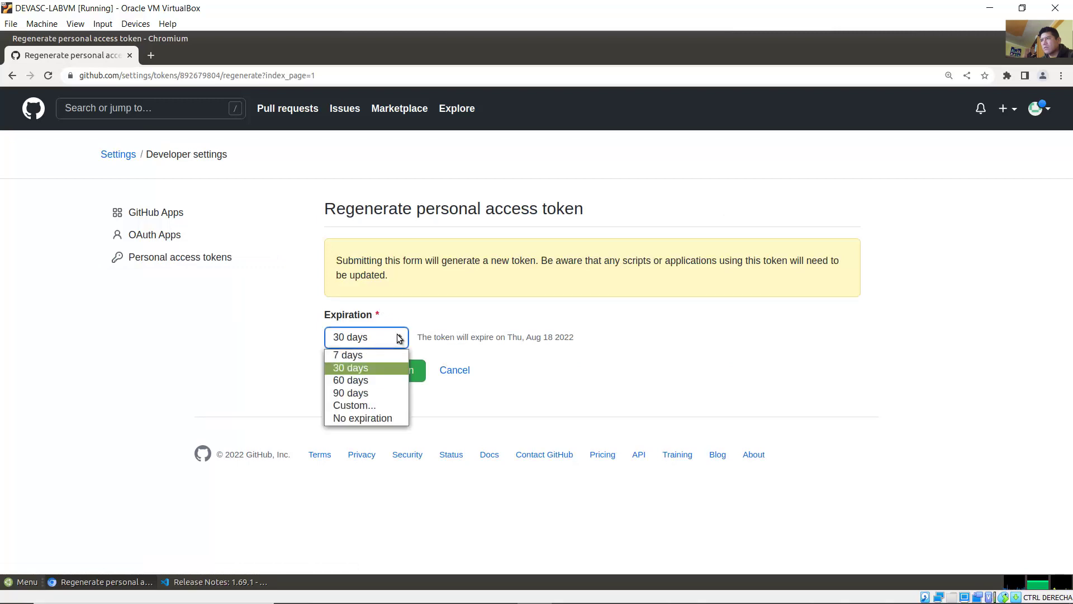
{"action": "left_click", "coordinate": [371, 418]}
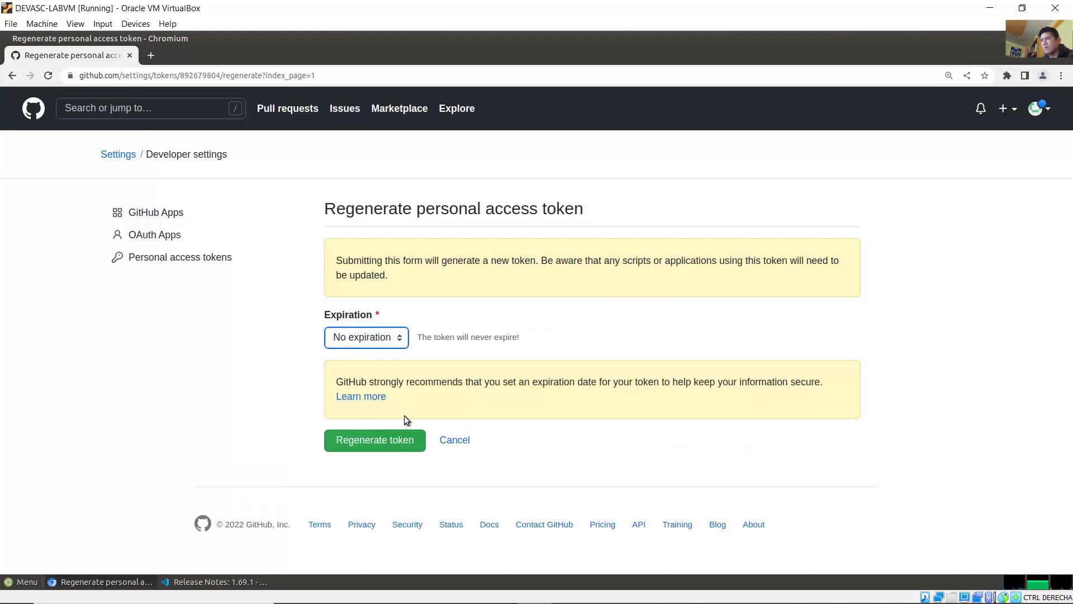
{"action": "left_click", "coordinate": [375, 441]}
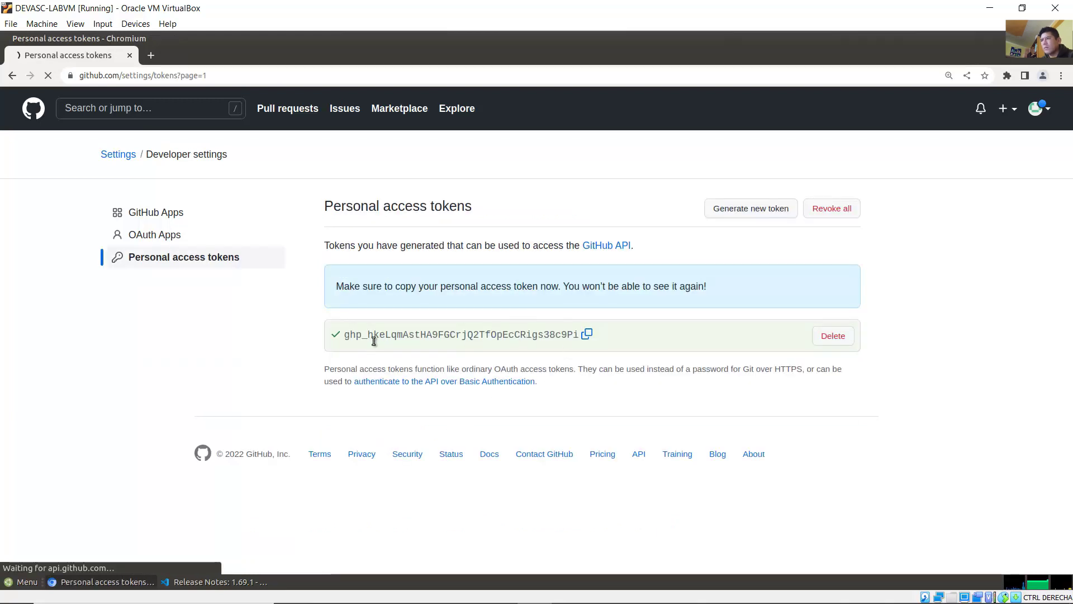
Step: Copy the newly issued token to the clipboard and return to VS Code
{"action": "left_click_drag", "start_coordinate": [350, 335], "coordinate": [497, 337]}
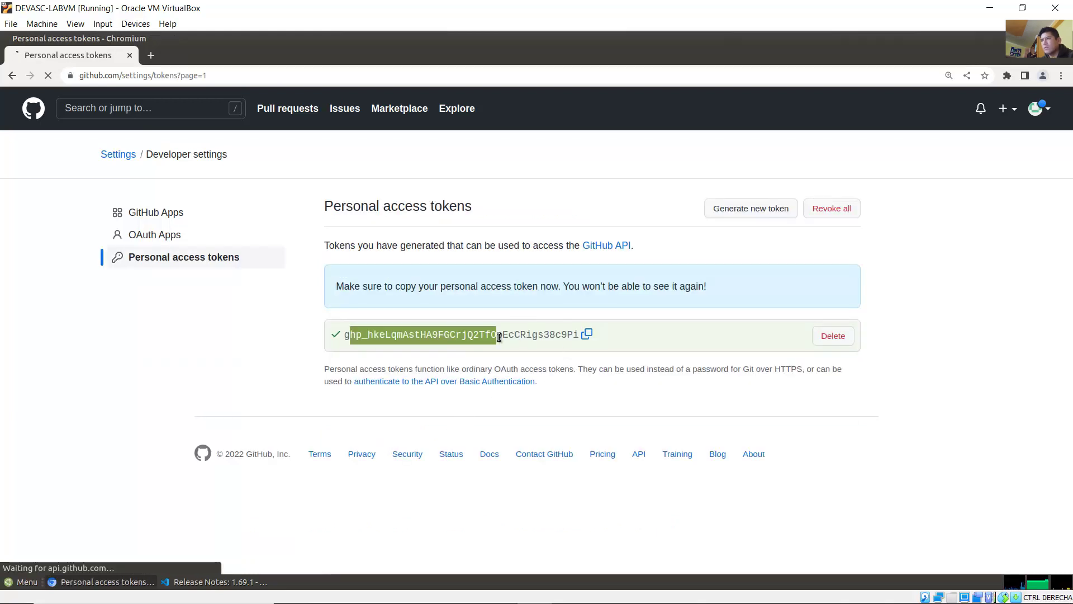
{"action": "left_click", "coordinate": [670, 351]}
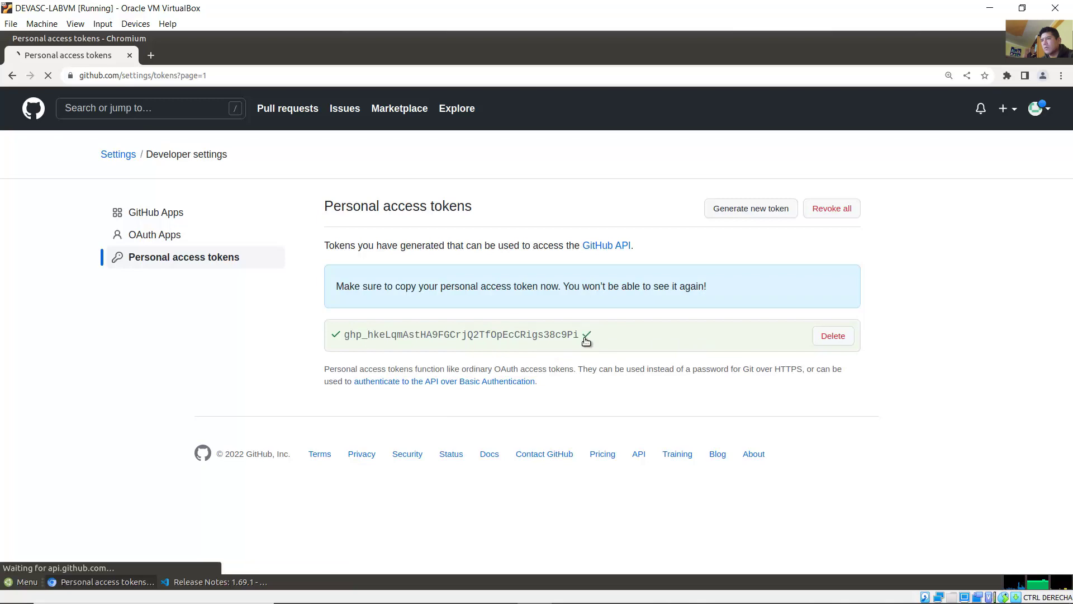
{"action": "left_click", "coordinate": [585, 335]}
{"action": "key", "text": "alt+Tab"}
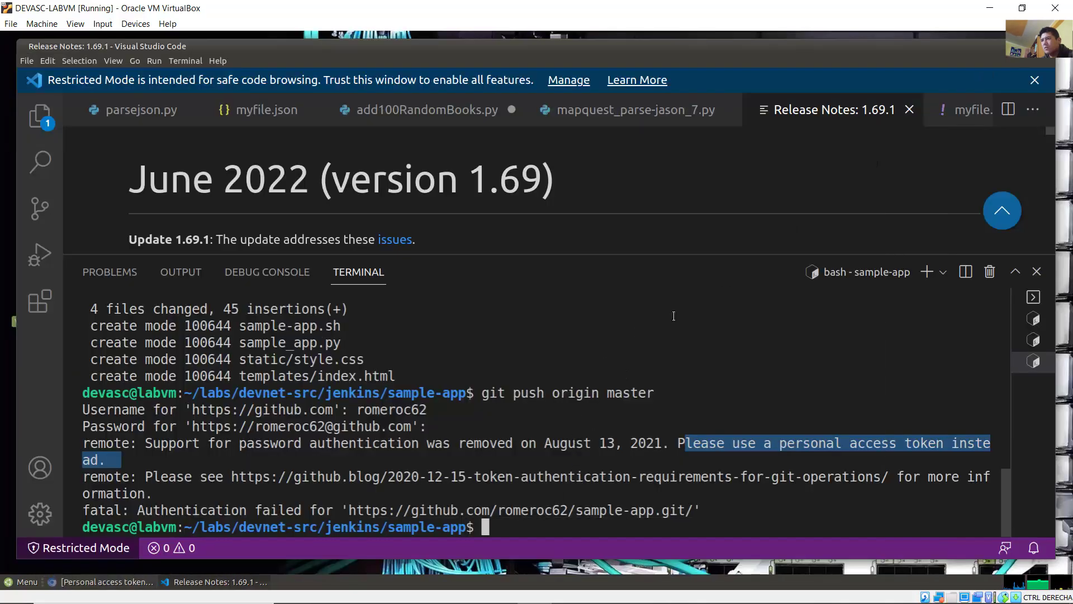
Step: Rerun git push origin master, entering the GitHub username and pasting the new token as password
{"action": "key", "text": "Up"}
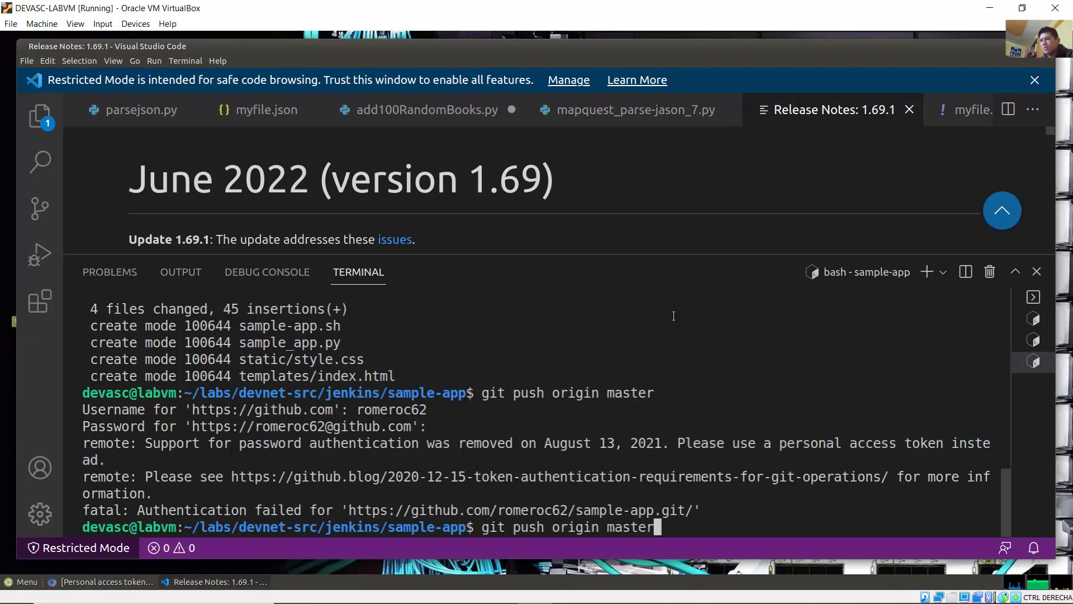
{"action": "key", "text": "Return"}
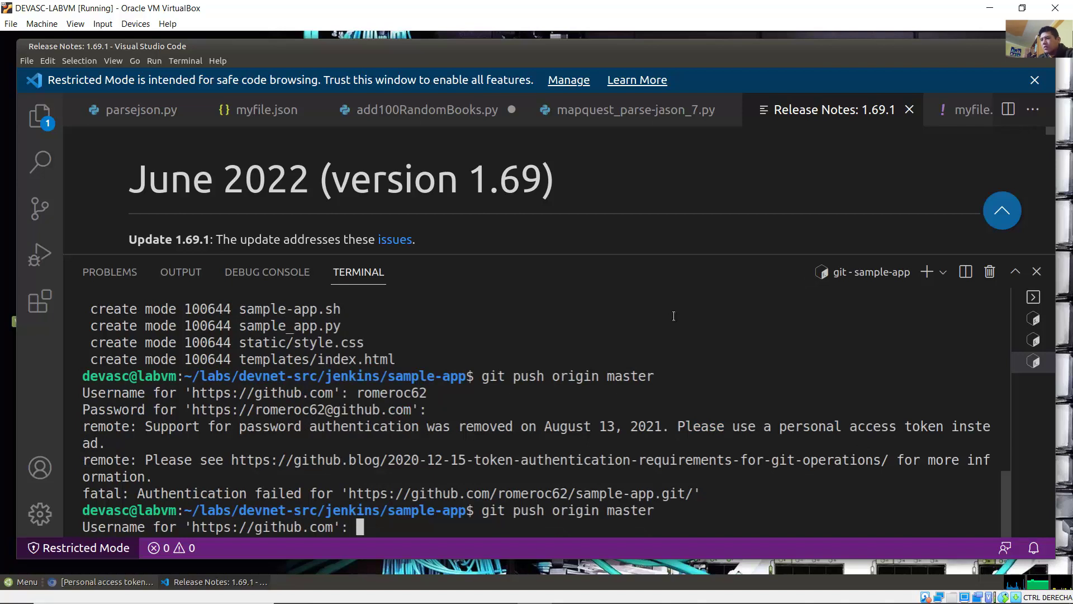
{"action": "type", "text": "romeroc62"}
{"action": "key", "text": "Return"}
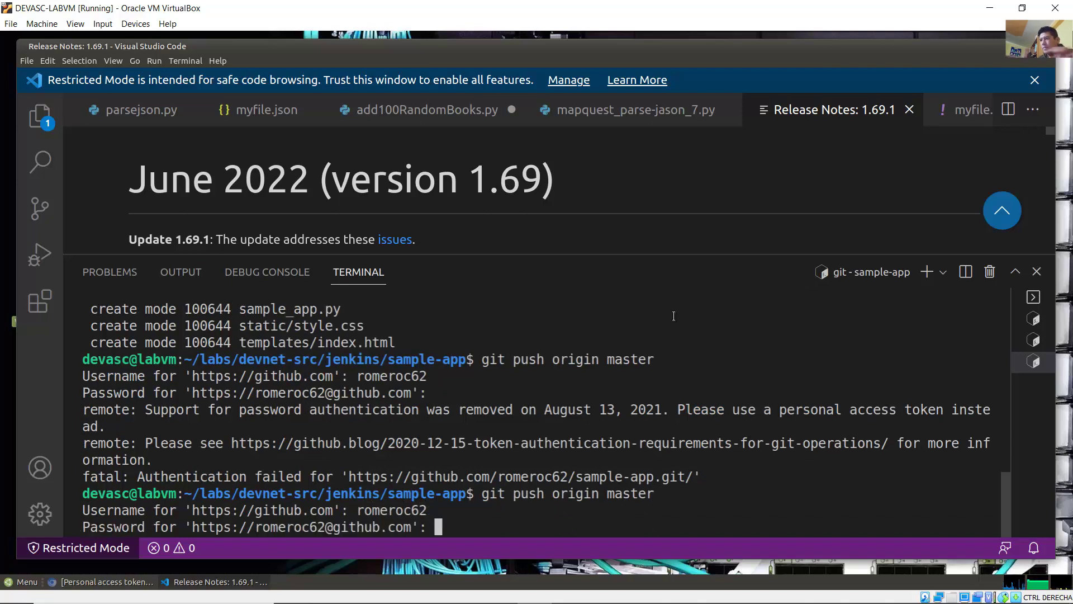
{"action": "right_click", "coordinate": [470, 525]}
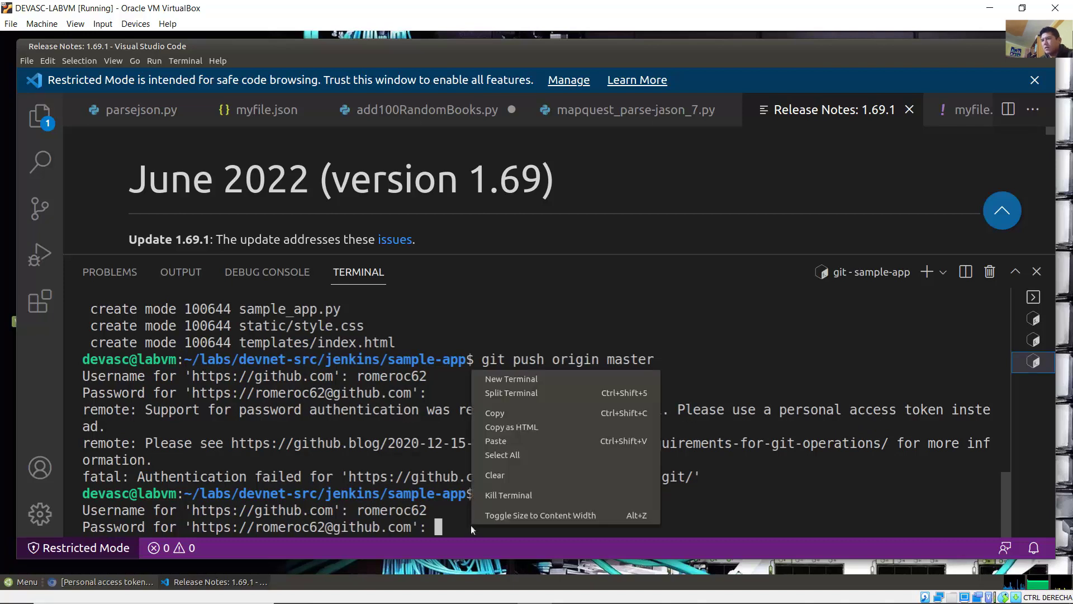
{"action": "left_click", "coordinate": [536, 439]}
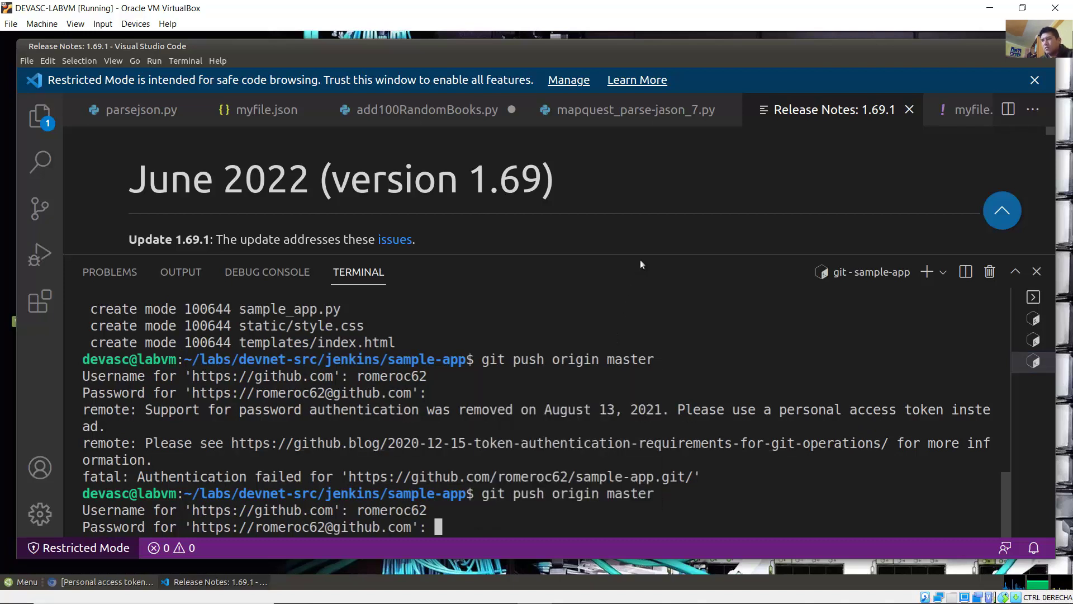
{"action": "key", "text": "Return"}
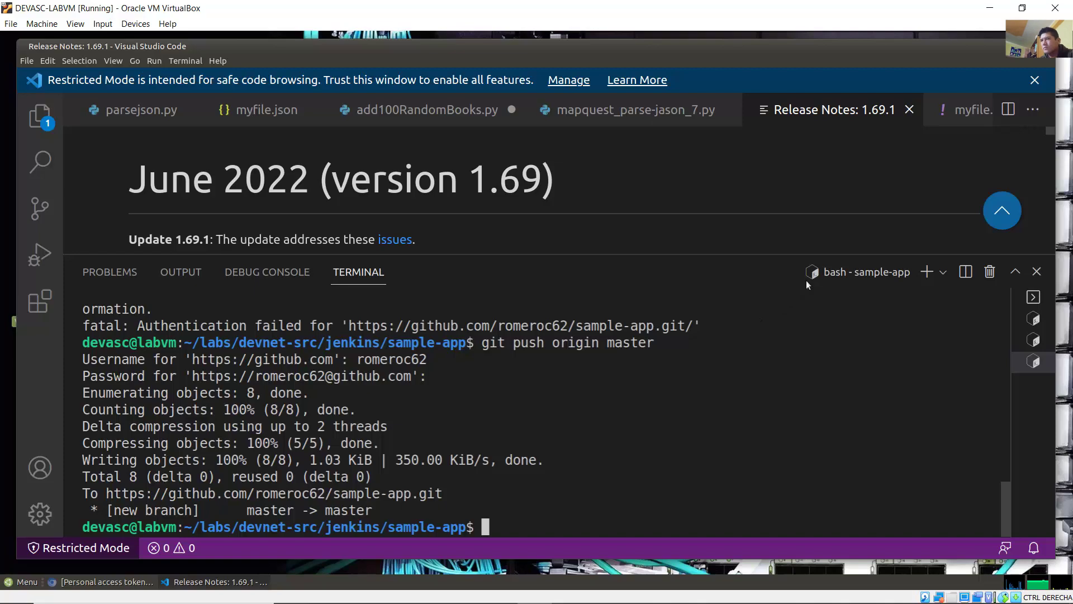
Step: In the Word guide, read the first Note on misconfigured credentials, case-sensitive URL and reversing git add
{"action": "left_click", "coordinate": [447, 594]}
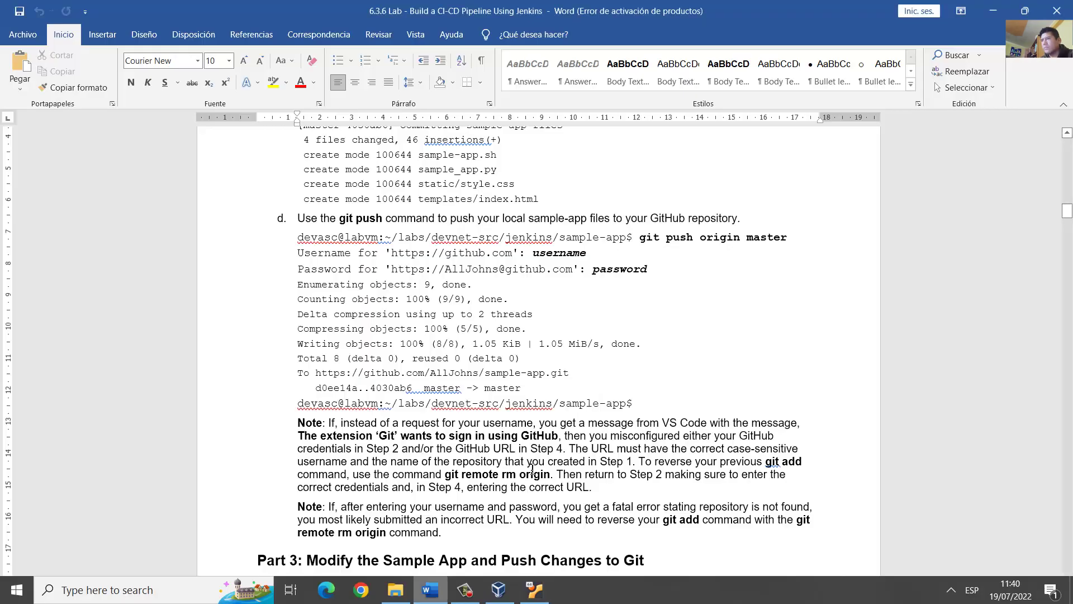
{"action": "left_click", "coordinate": [591, 423]}
{"action": "scroll", "coordinate": [591, 423], "scroll_direction": "down", "scroll_amount": 5}
{"action": "left_click_drag", "start_coordinate": [322, 224], "coordinate": [708, 222]}
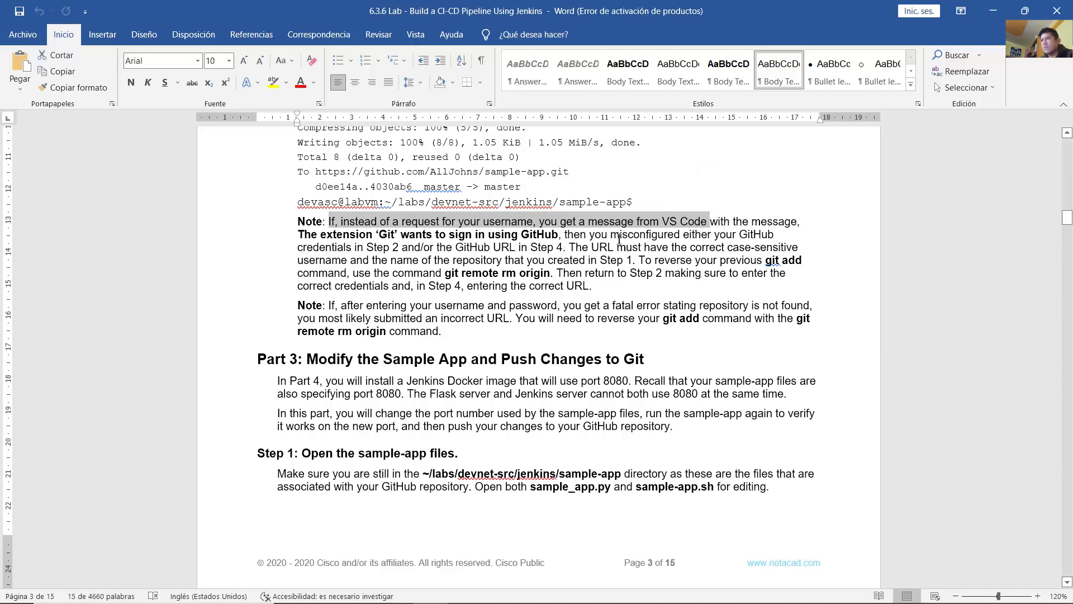
{"action": "mouse_move", "coordinate": [591, 235]}
{"action": "left_mouse_down"}
{"action": "mouse_move", "coordinate": [774, 235]}
{"action": "mouse_move", "coordinate": [351, 247]}
{"action": "mouse_move", "coordinate": [592, 247]}
{"action": "left_mouse_up"}
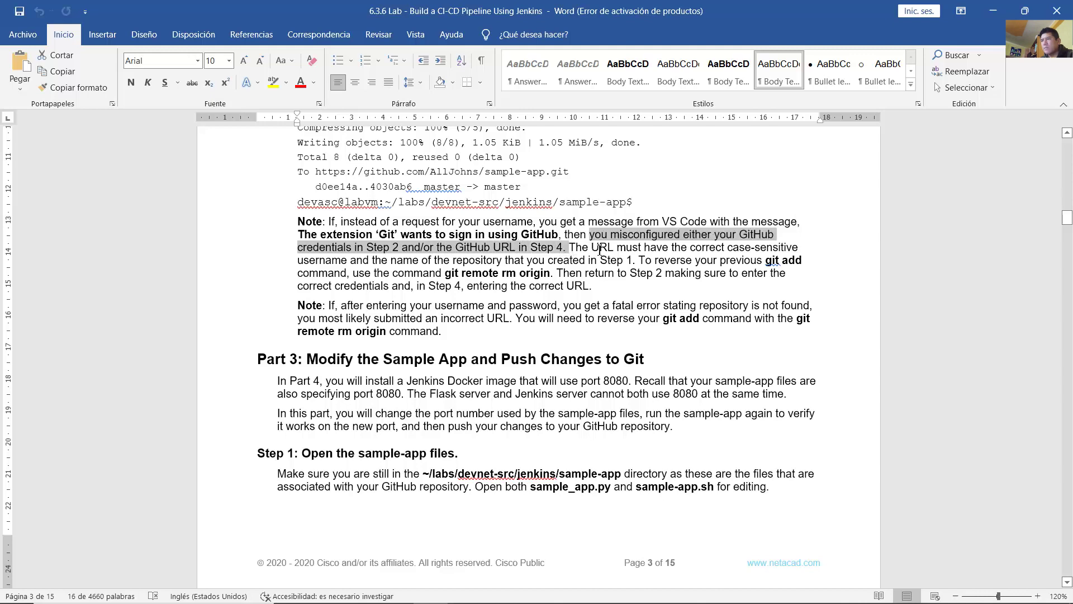
{"action": "left_click_drag", "start_coordinate": [576, 247], "coordinate": [779, 247]}
{"action": "left_click_drag", "start_coordinate": [451, 253], "coordinate": [636, 260]}
{"action": "left_click", "coordinate": [643, 259]}
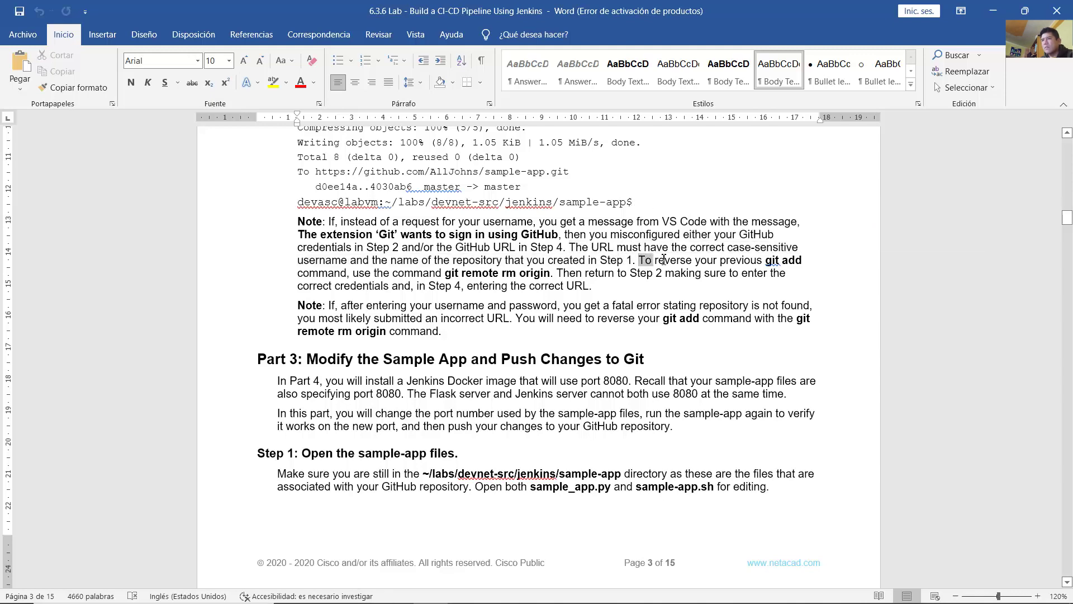
{"action": "left_click_drag", "start_coordinate": [664, 259], "coordinate": [595, 287]}
{"action": "left_click", "coordinate": [595, 286]}
Step: Read the second Note on the repository-not-found error caused by an incorrect URL
{"action": "scroll", "coordinate": [595, 288], "scroll_direction": "down", "scroll_amount": 2}
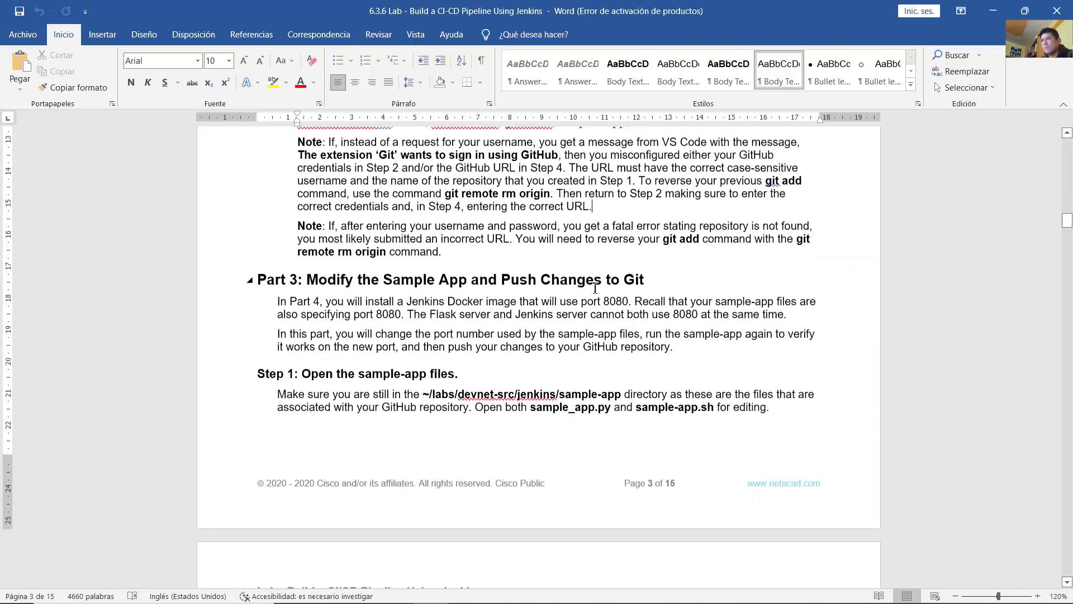
{"action": "left_click_drag", "start_coordinate": [323, 225], "coordinate": [806, 225]}
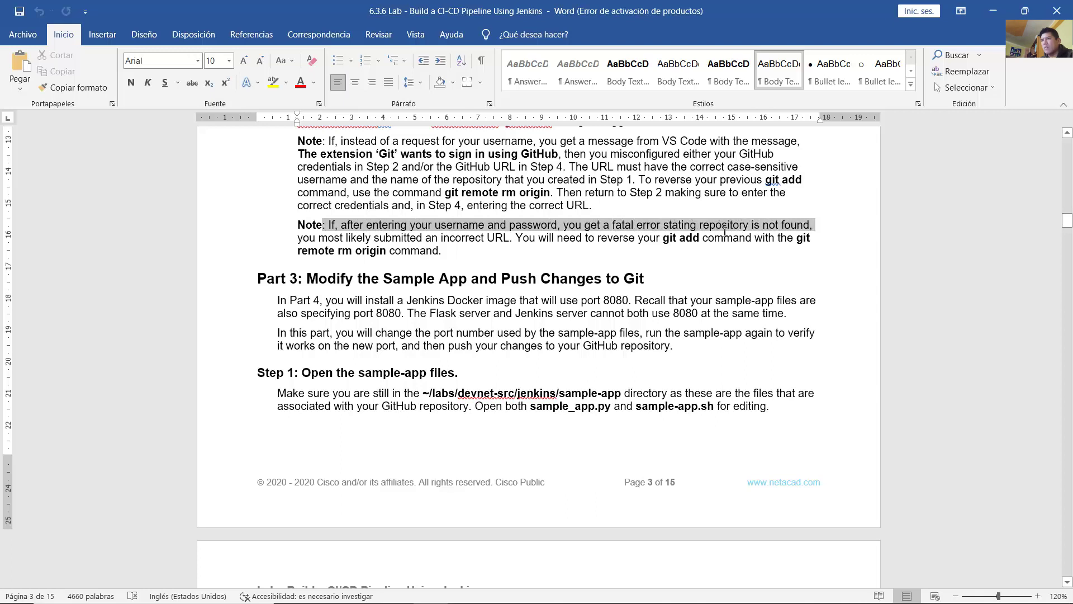
{"action": "left_click_drag", "start_coordinate": [725, 231], "coordinate": [513, 234]}
{"action": "left_click", "coordinate": [526, 254]}
{"action": "scroll", "coordinate": [529, 276], "scroll_direction": "up", "scroll_amount": 1}
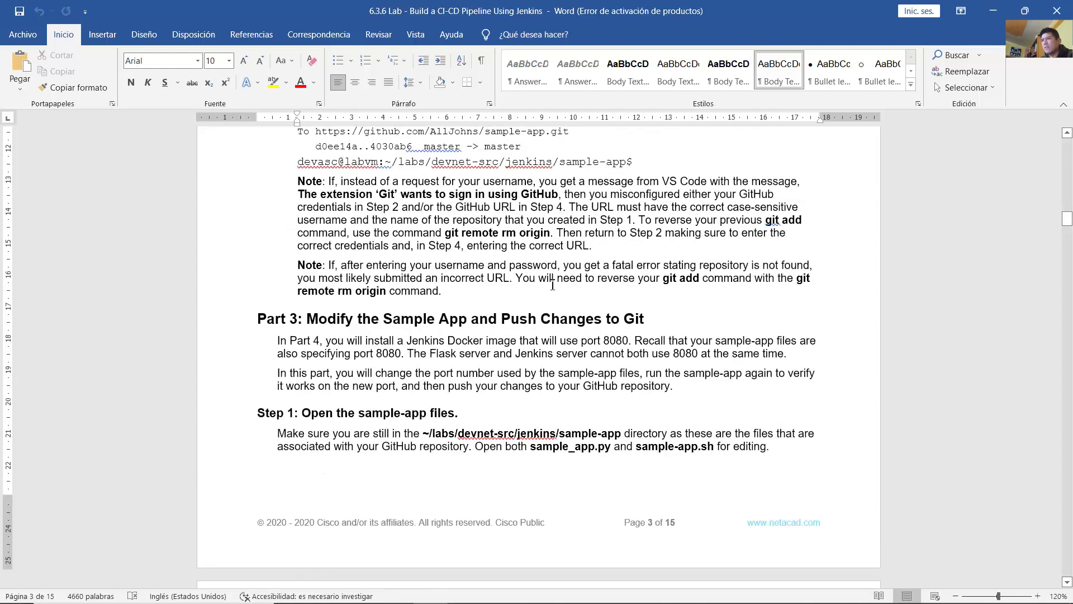
{"action": "left_click_drag", "start_coordinate": [515, 278], "coordinate": [460, 299]}
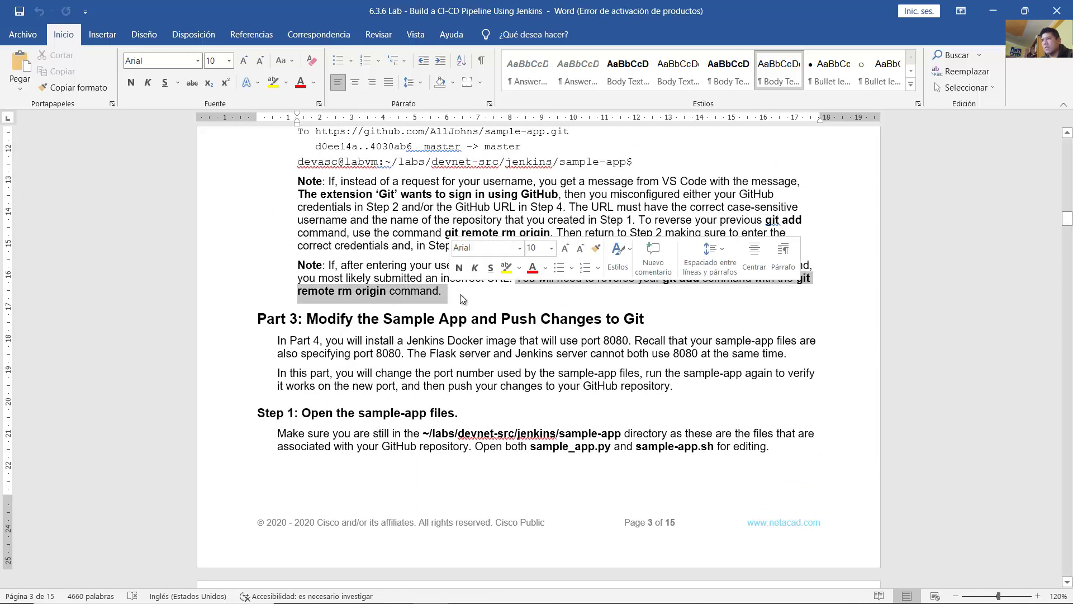
{"action": "left_click", "coordinate": [465, 296]}
{"action": "scroll", "coordinate": [465, 297], "scroll_direction": "down", "scroll_amount": 3}
{"action": "double_click", "coordinate": [347, 245]}
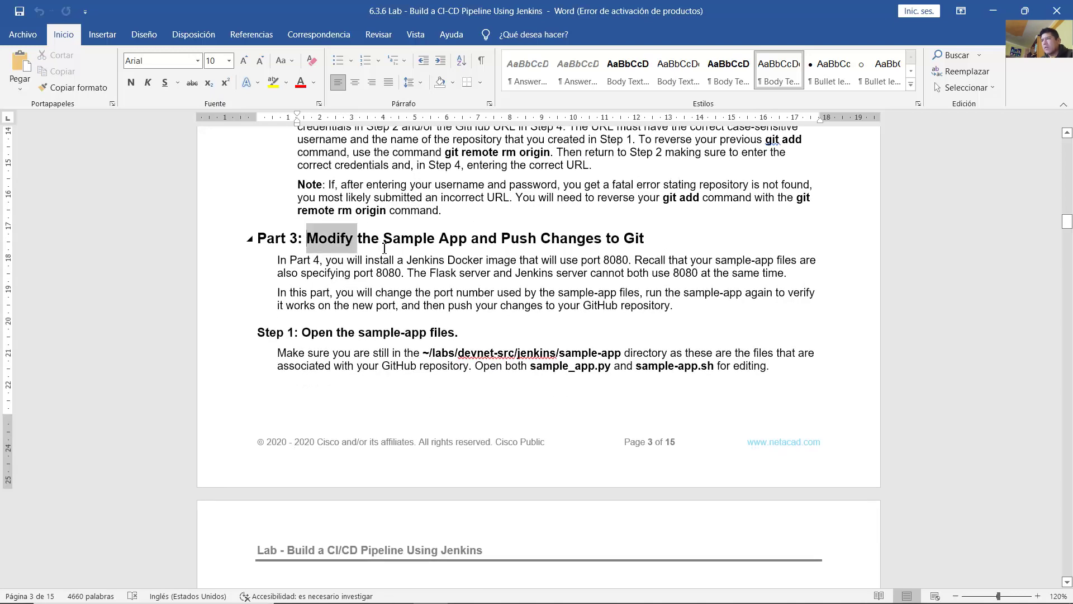
{"action": "left_click_drag", "start_coordinate": [384, 249], "coordinate": [649, 237]}
{"action": "scroll", "coordinate": [369, 205], "scroll_direction": "down", "scroll_amount": 1}
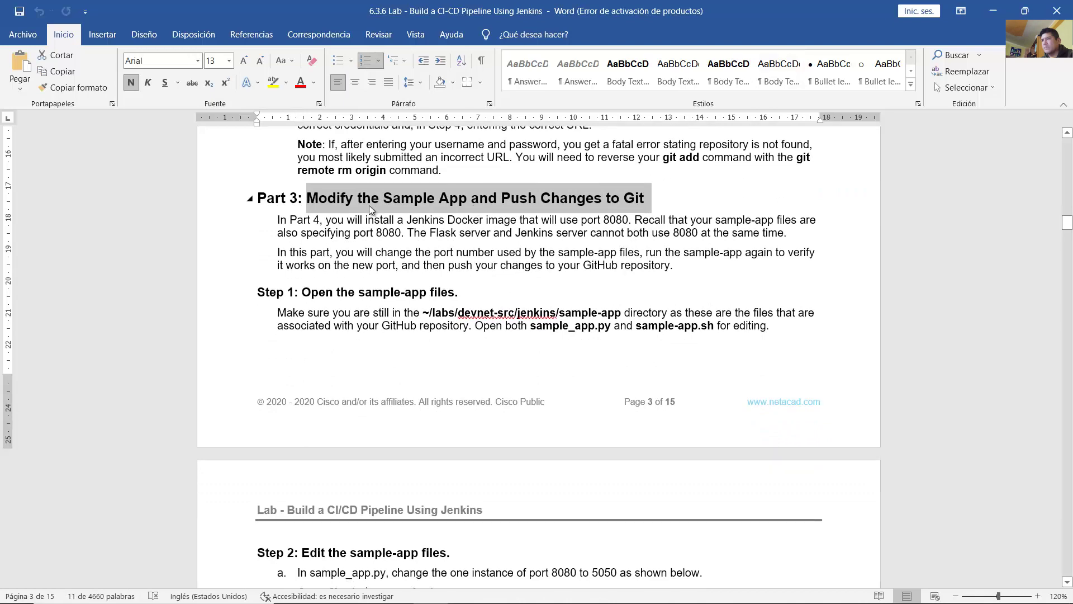
{"action": "double_click", "coordinate": [339, 218]}
{"action": "left_click_drag", "start_coordinate": [339, 218], "coordinate": [791, 235]}
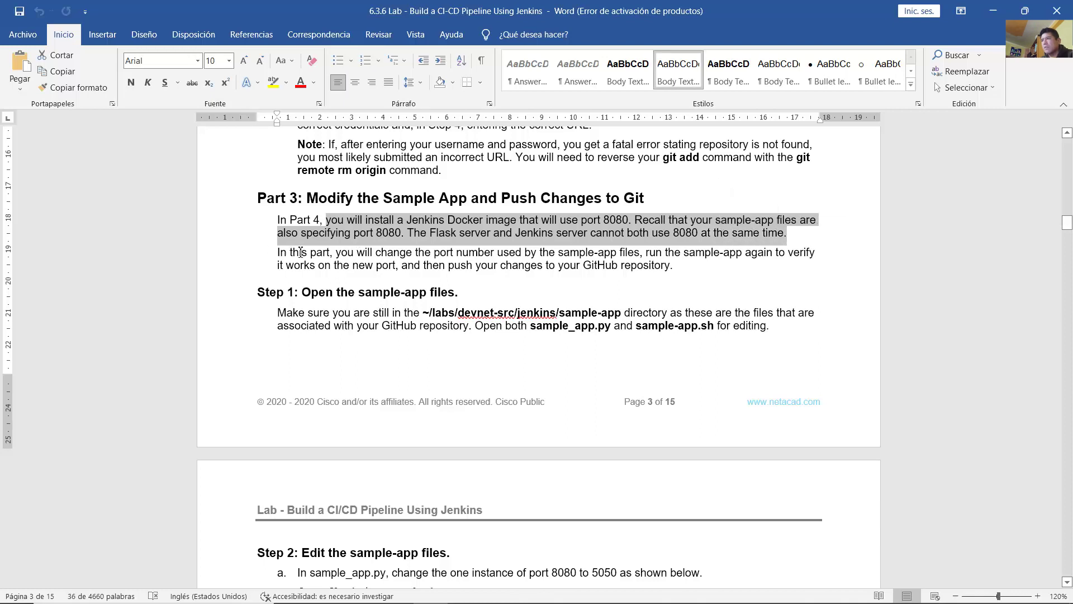
{"action": "left_click_drag", "start_coordinate": [336, 254], "coordinate": [678, 267]}
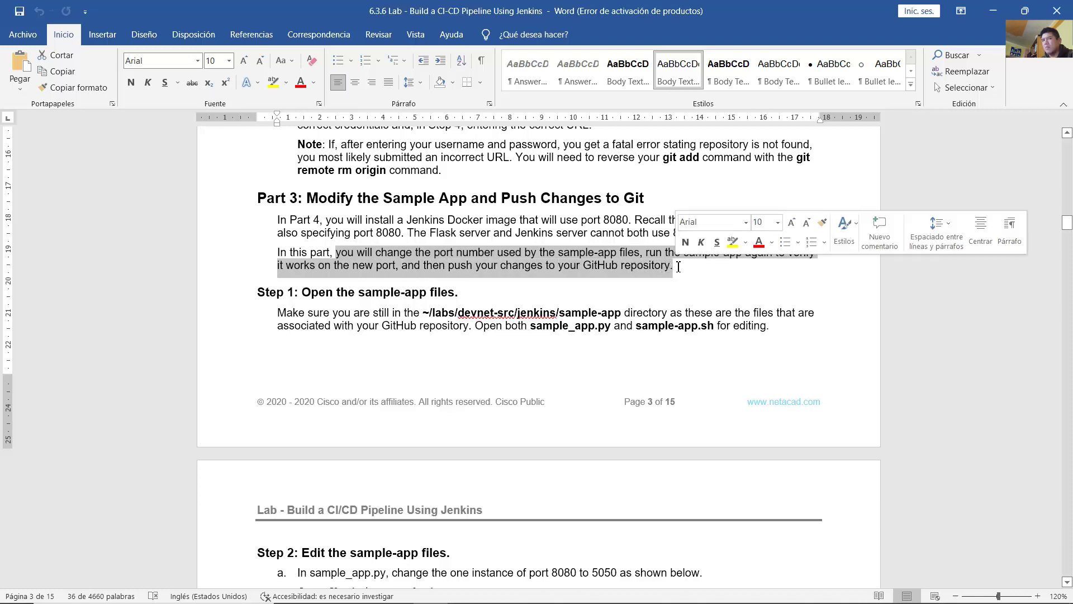
{"action": "left_click", "coordinate": [455, 266]}
{"action": "scroll", "coordinate": [569, 262], "scroll_direction": "down", "scroll_amount": 3}
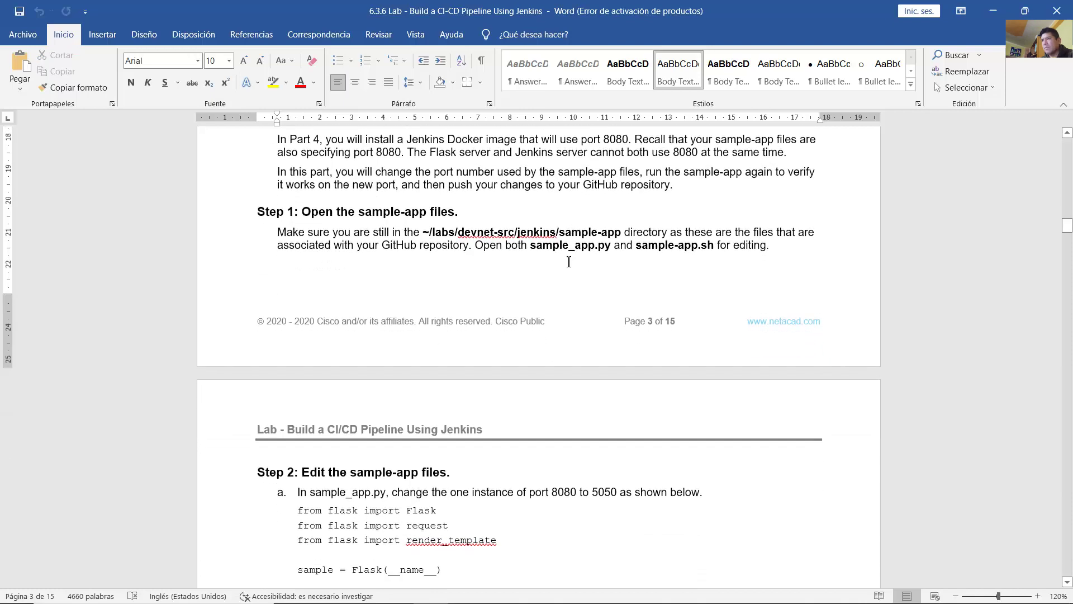
{"action": "left_click_drag", "start_coordinate": [302, 212], "coordinate": [464, 212]}
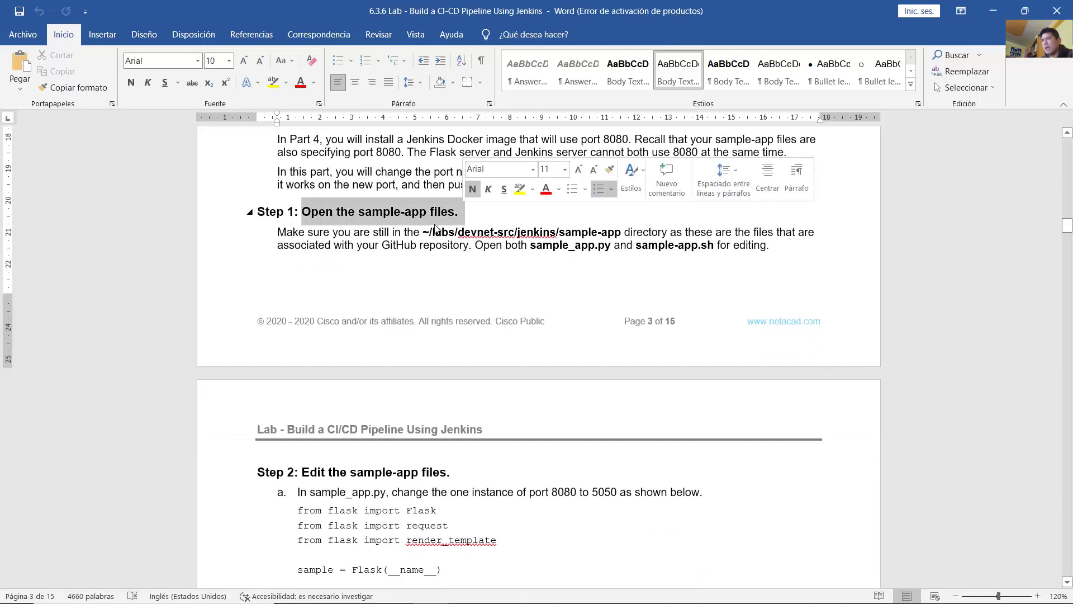
{"action": "left_click_drag", "start_coordinate": [278, 232], "coordinate": [684, 232]}
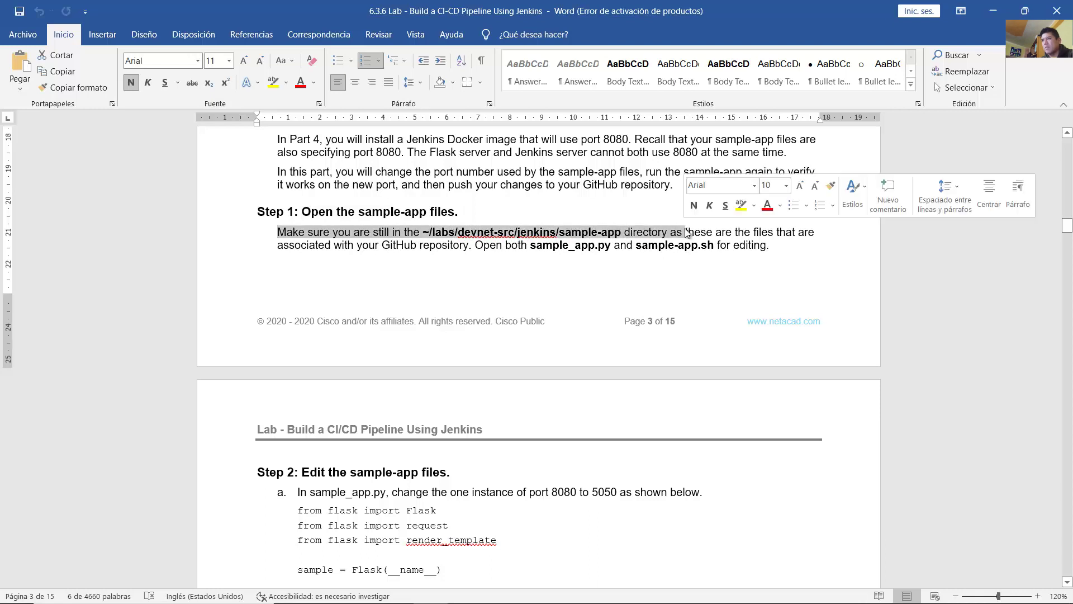
Step: Check the sample-app path in the VM terminal, then bring the Word guide forward at Part 3 Step 1
{"action": "left_click", "coordinate": [548, 590]}
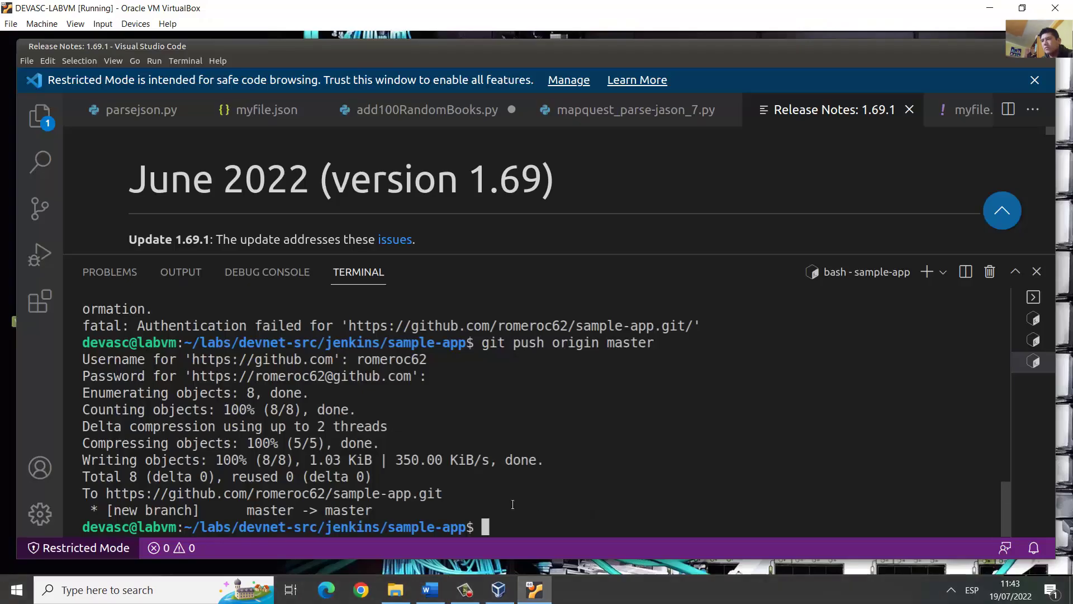
{"action": "left_click_drag", "start_coordinate": [230, 527], "coordinate": [476, 527]}
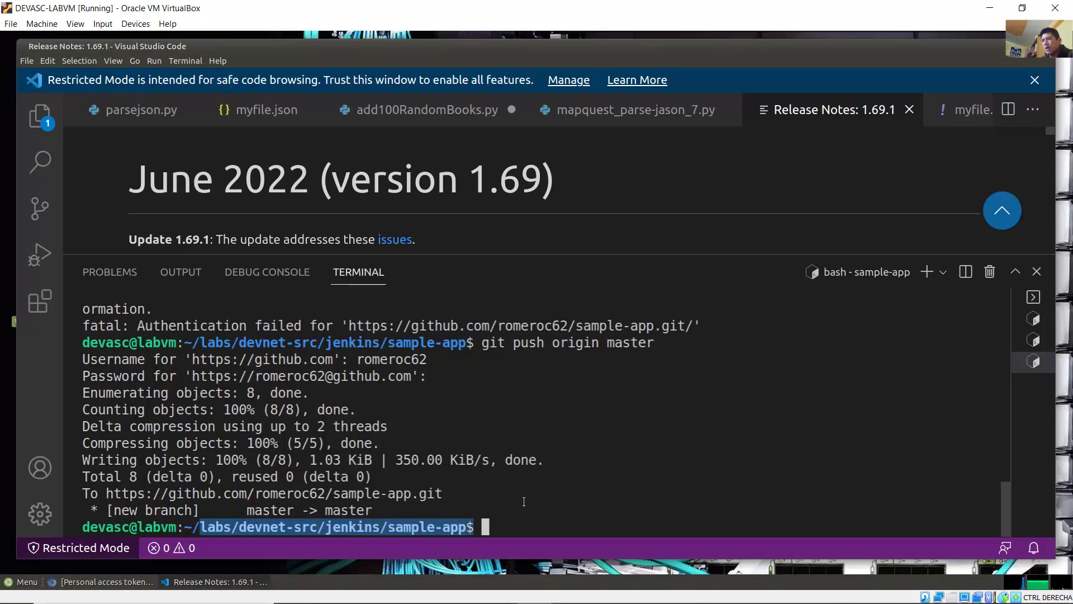
{"action": "mouse_move", "coordinate": [469, 594]}
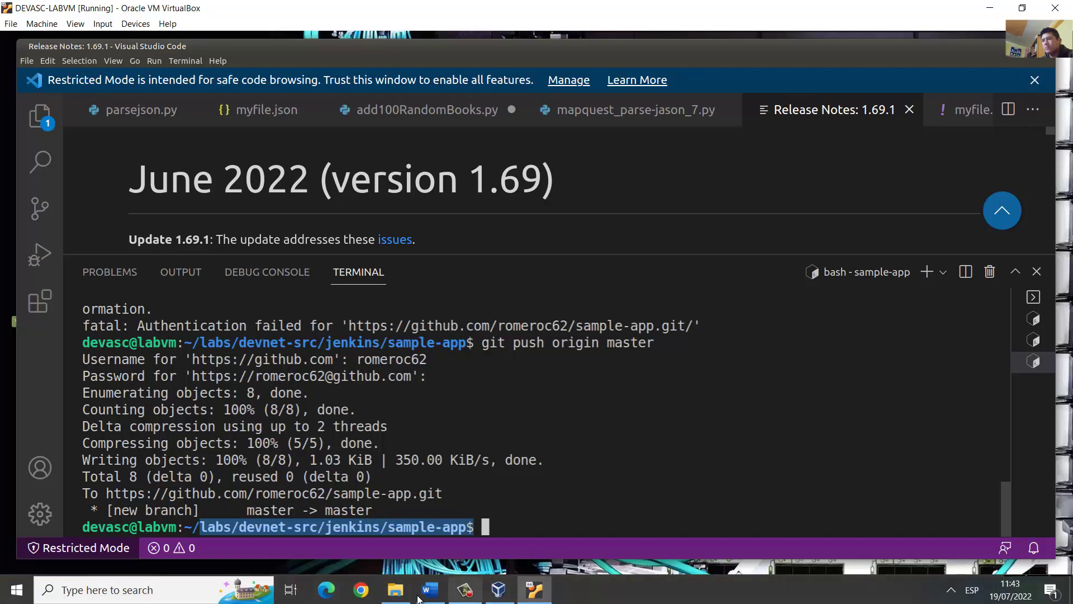
{"action": "left_click", "coordinate": [429, 592]}
{"action": "left_click", "coordinate": [702, 233]}
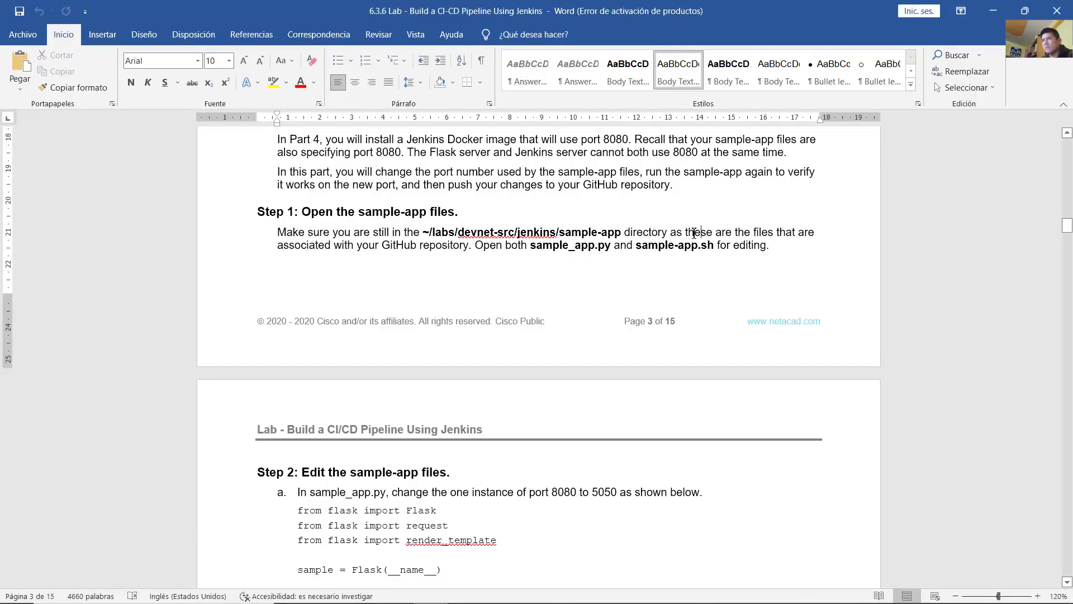
Step: Read Step 1's instruction to open both sample-app files
{"action": "left_click_drag", "start_coordinate": [693, 234], "coordinate": [778, 250]}
{"action": "left_click", "coordinate": [496, 247]}
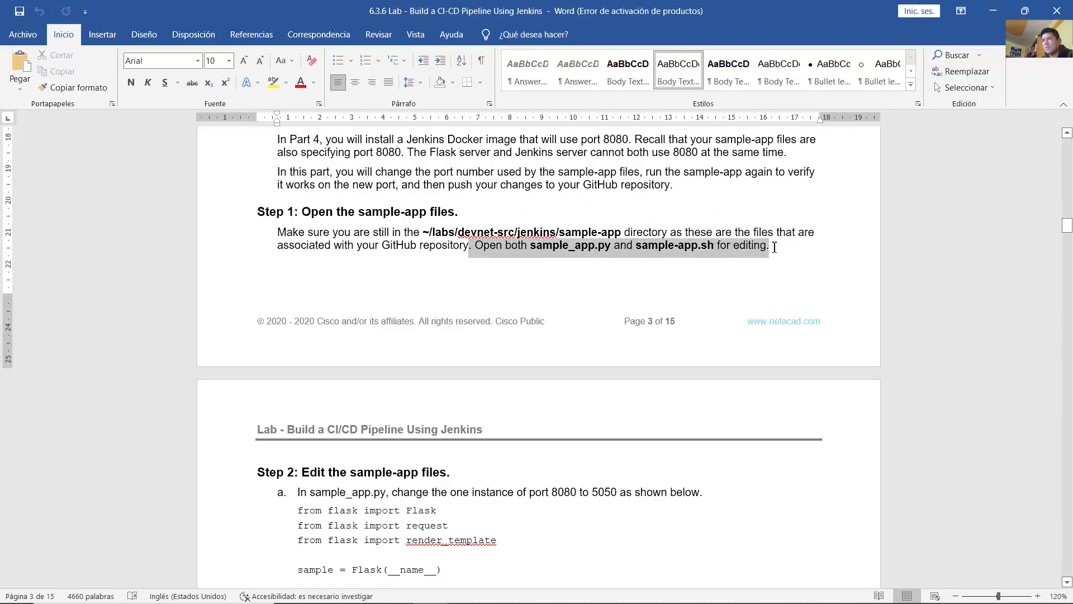
{"action": "left_click", "coordinate": [687, 270]}
{"action": "scroll", "coordinate": [687, 270], "scroll_direction": "down", "scroll_amount": 3}
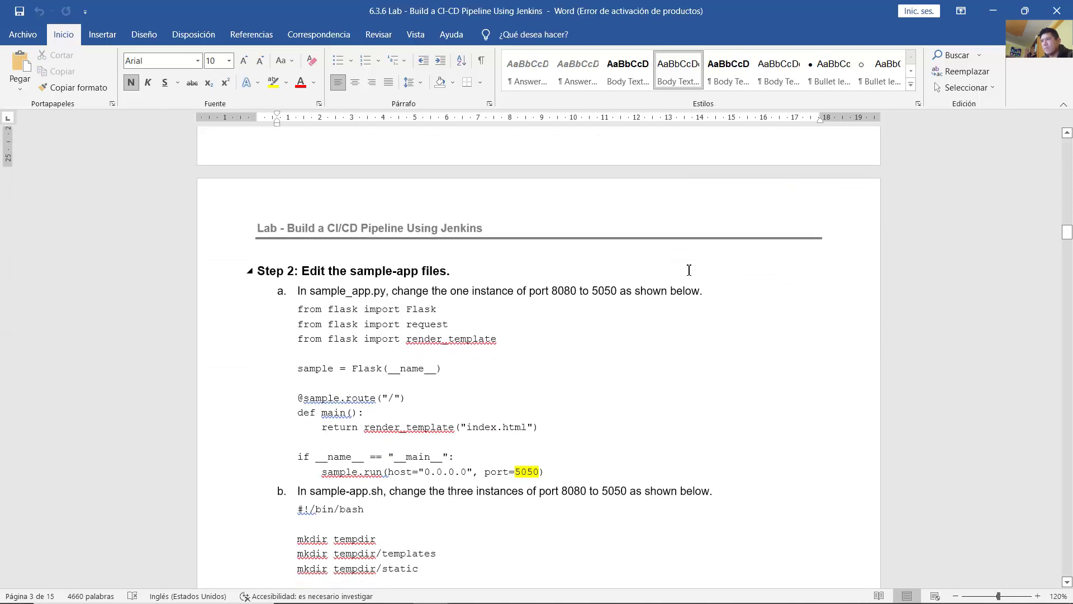
{"action": "scroll", "coordinate": [676, 275], "scroll_direction": "down", "scroll_amount": 1}
{"action": "scroll", "coordinate": [309, 197], "scroll_direction": "down", "scroll_amount": 1}
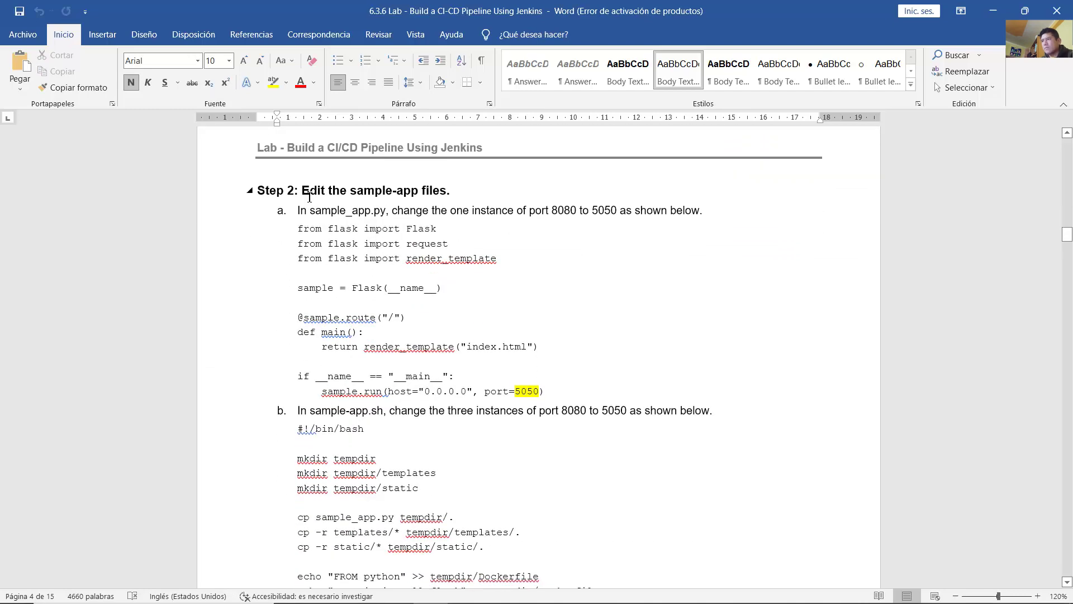
Step: Read Step 2's change of sample_app.py to port=5050, then return to the VirtualBox VM
{"action": "left_click_drag", "start_coordinate": [302, 191], "coordinate": [454, 193]}
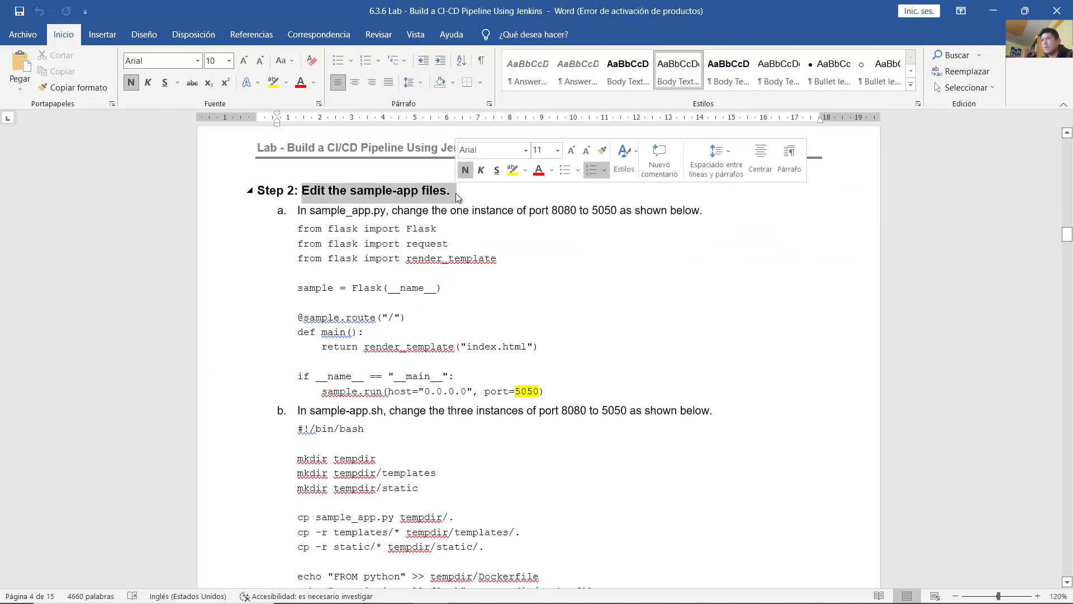
{"action": "left_click", "coordinate": [360, 212]}
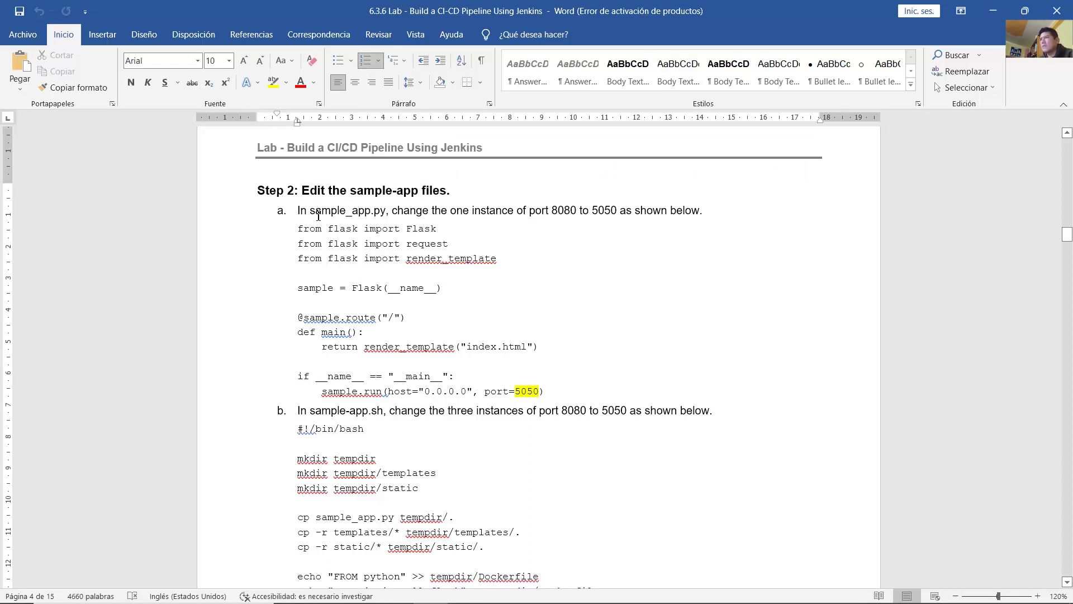
{"action": "left_click_drag", "start_coordinate": [298, 211], "coordinate": [667, 230]}
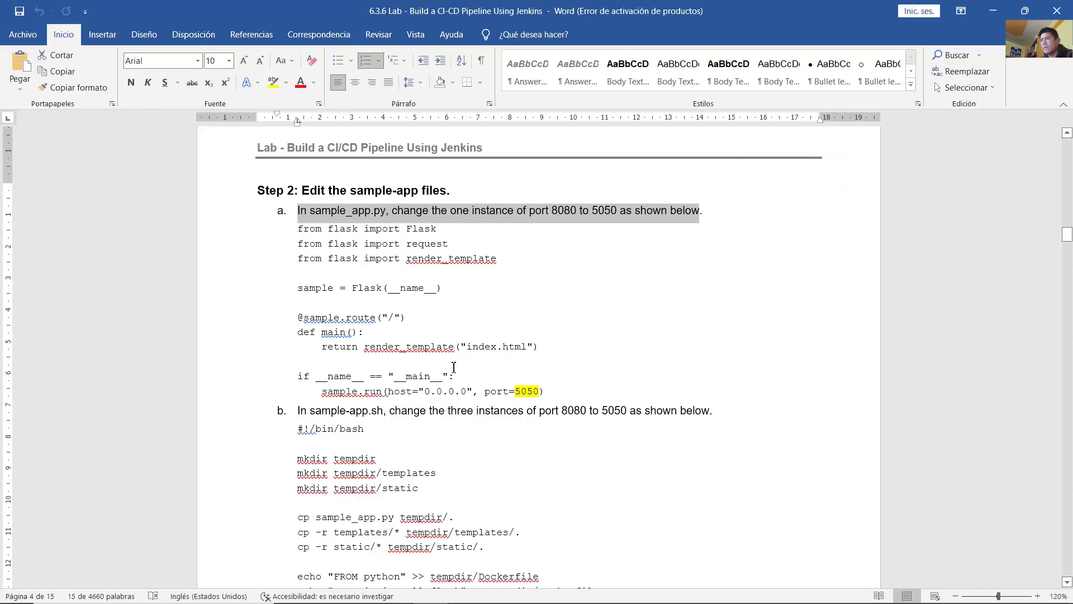
{"action": "left_click_drag", "start_coordinate": [469, 391], "coordinate": [549, 394]}
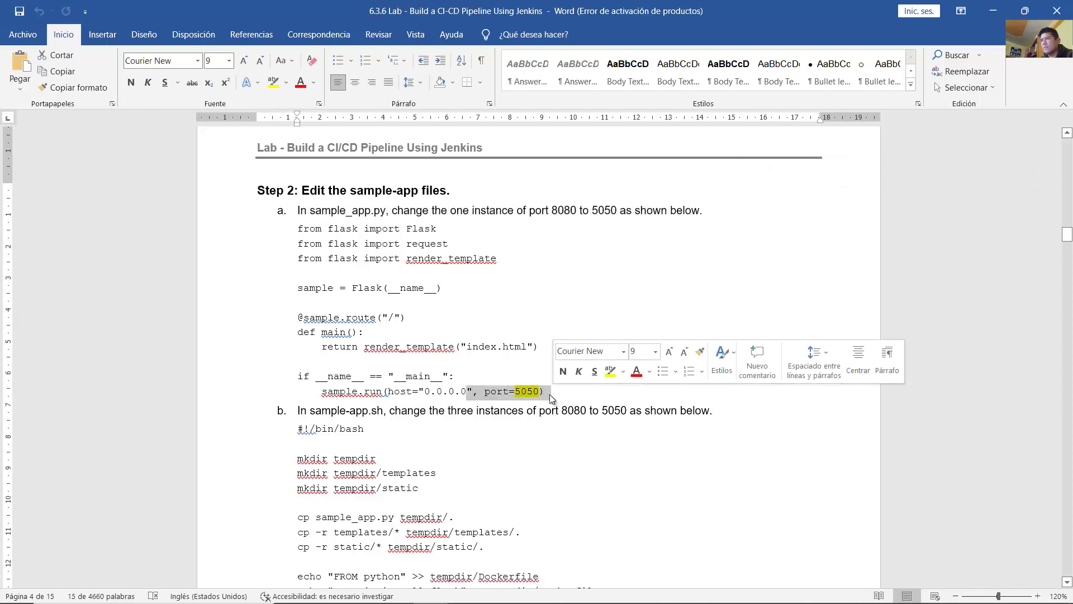
{"action": "left_click", "coordinate": [548, 394]}
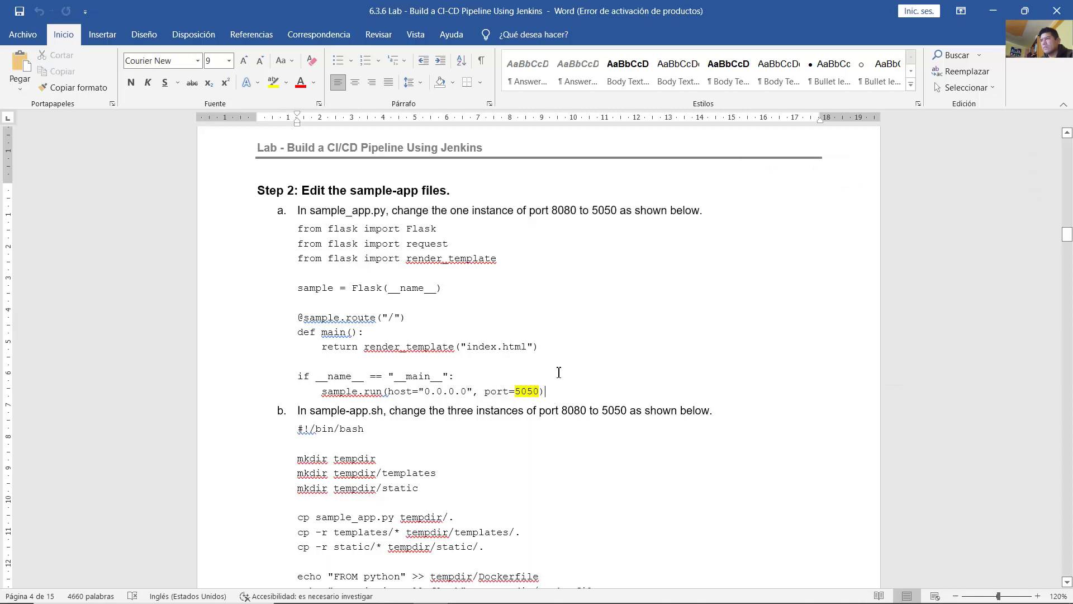
{"action": "scroll", "coordinate": [557, 374], "scroll_direction": "down", "scroll_amount": 3}
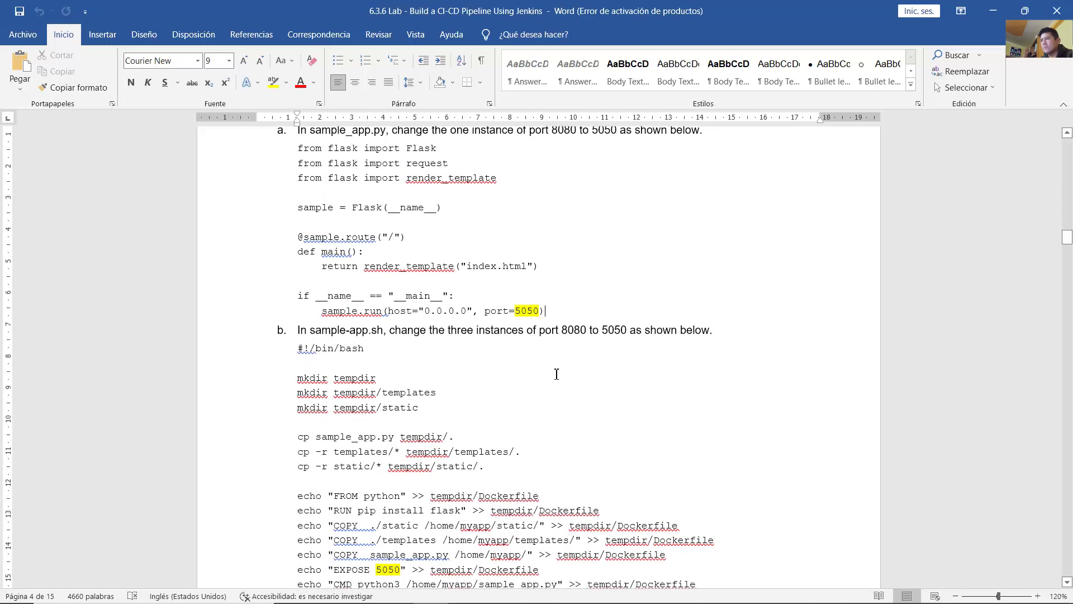
{"action": "scroll", "coordinate": [557, 374], "scroll_direction": "down", "scroll_amount": 3}
{"action": "scroll", "coordinate": [555, 375], "scroll_direction": "up", "scroll_amount": 5}
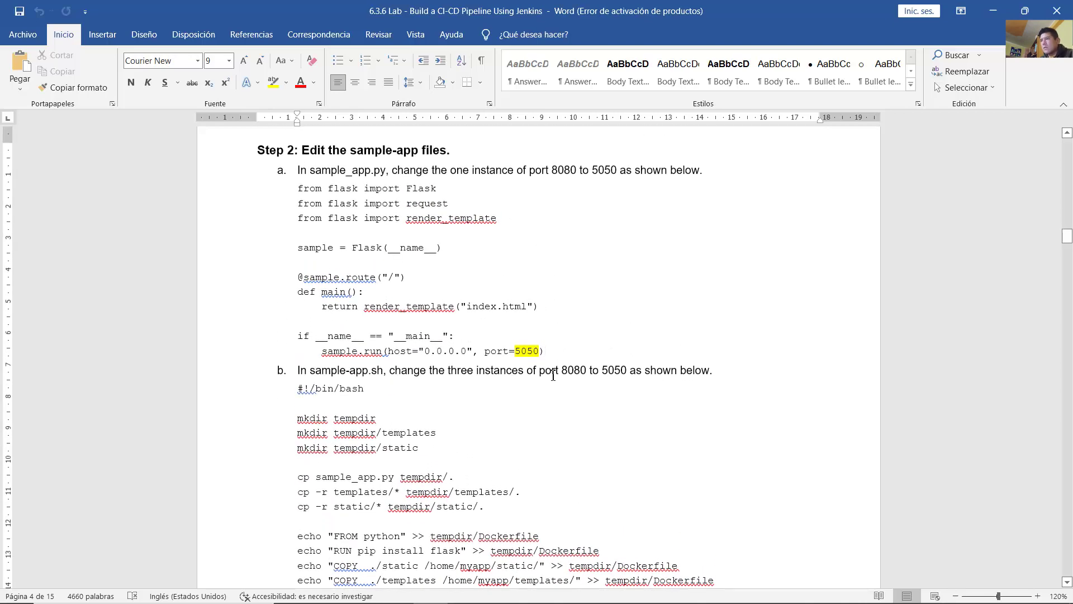
{"action": "scroll", "coordinate": [553, 374], "scroll_direction": "up", "scroll_amount": 1}
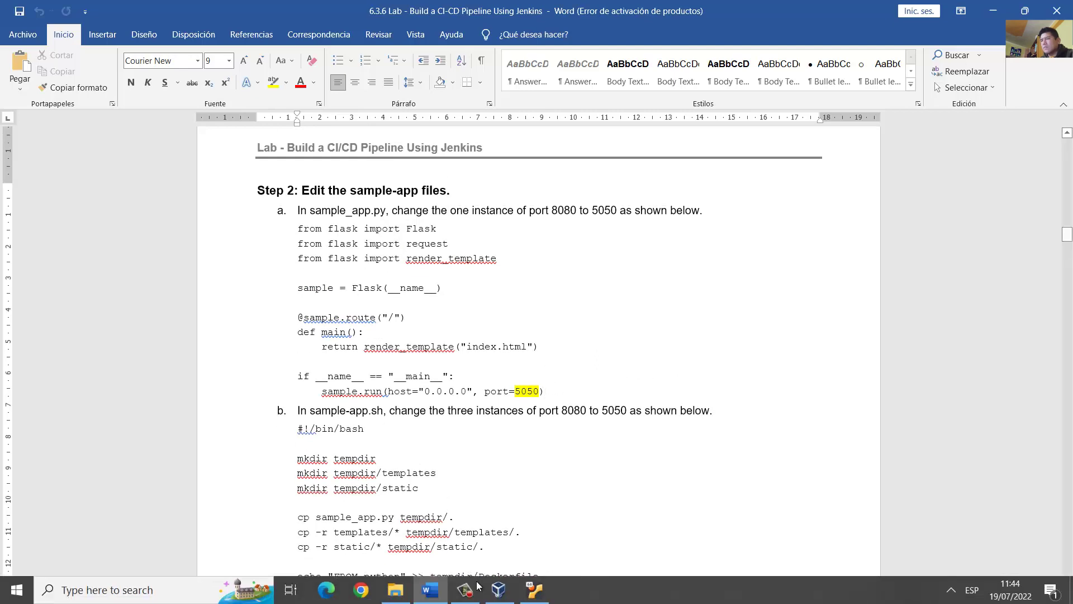
{"action": "left_click", "coordinate": [527, 593]}
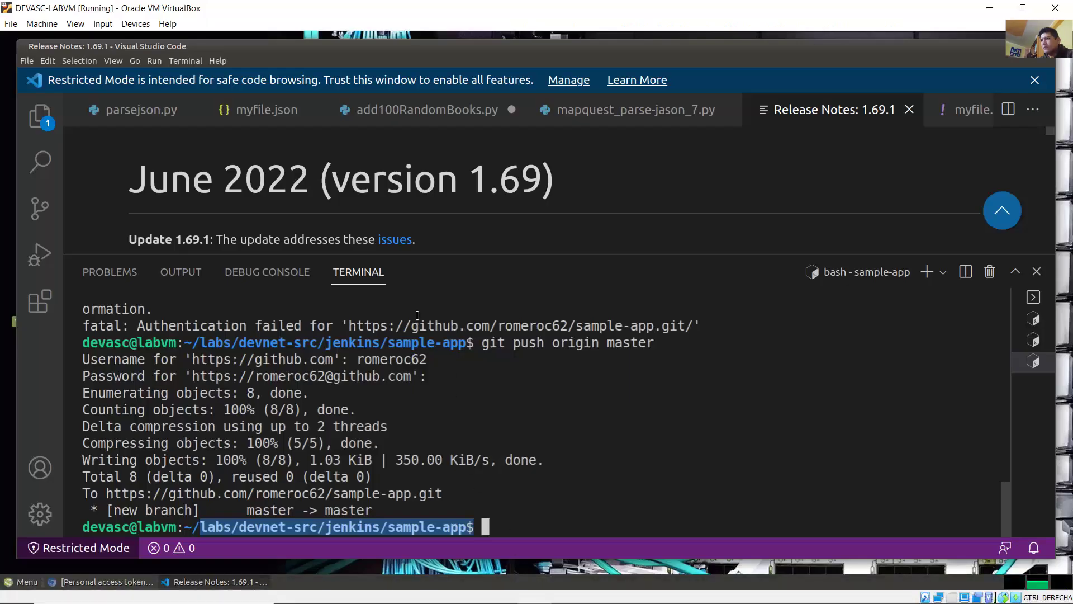
Step: Open devnet-src/jenkins/sample-app/sample_app.py through File > Open File
{"action": "left_click", "coordinate": [28, 62]}
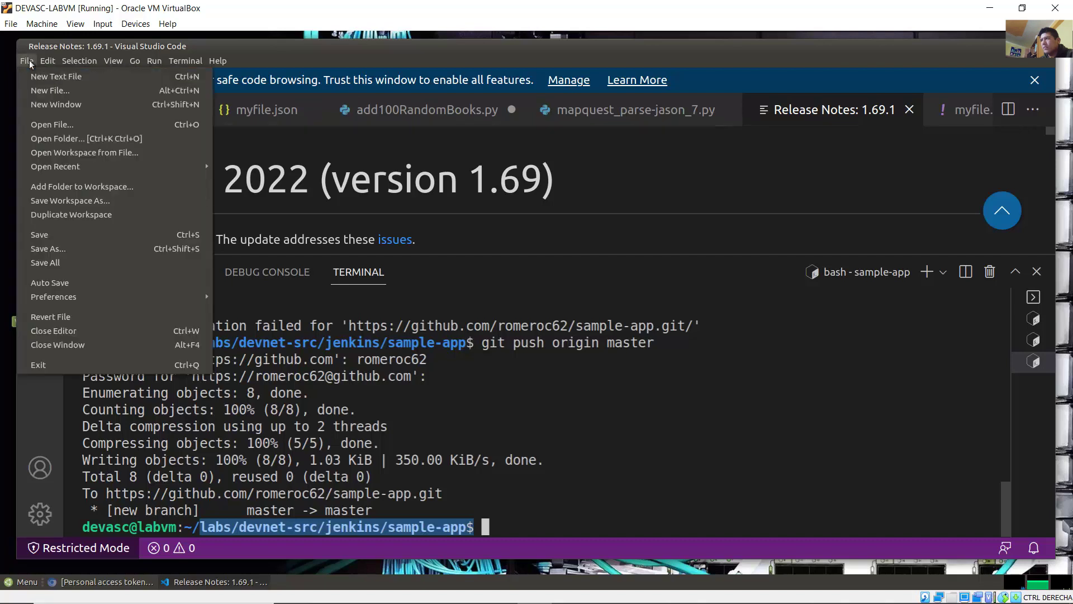
{"action": "left_click", "coordinate": [75, 125]}
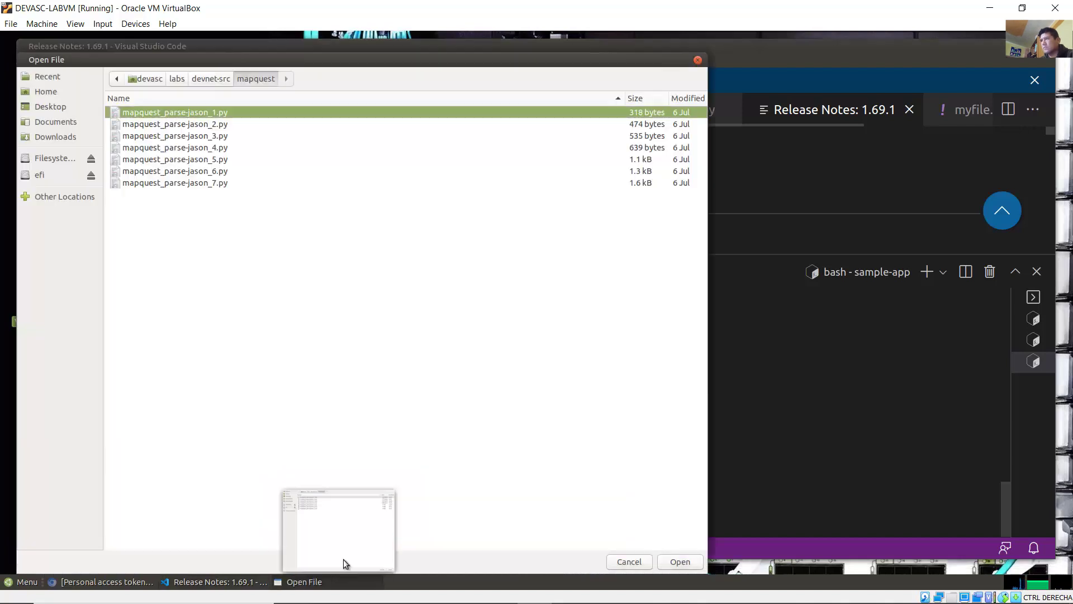
{"action": "left_click", "coordinate": [341, 582]}
{"action": "left_click_drag", "start_coordinate": [262, 61], "coordinate": [321, 56]}
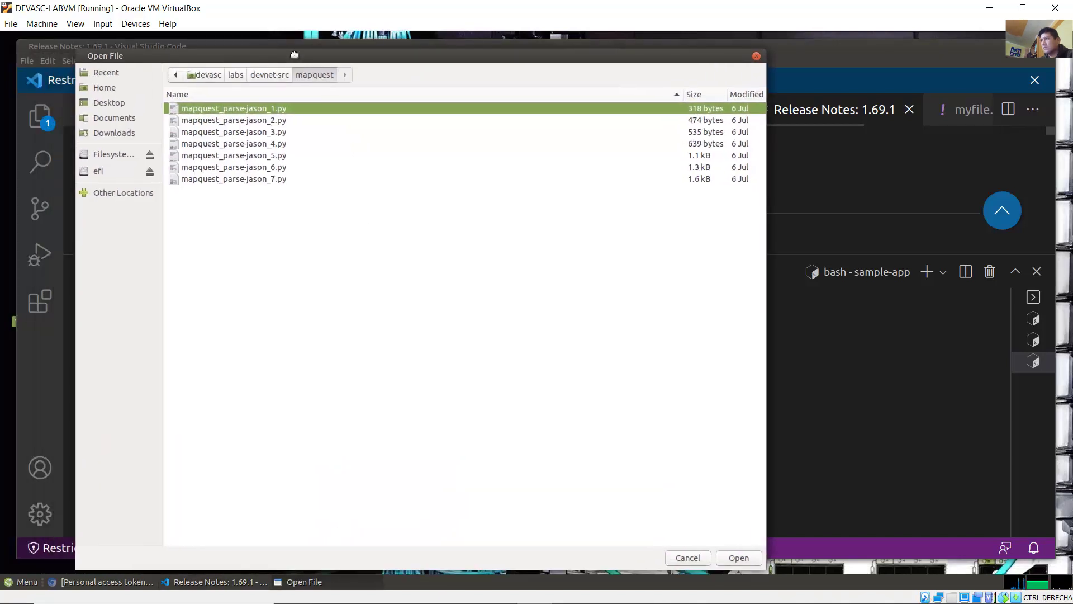
{"action": "left_click", "coordinate": [261, 76]}
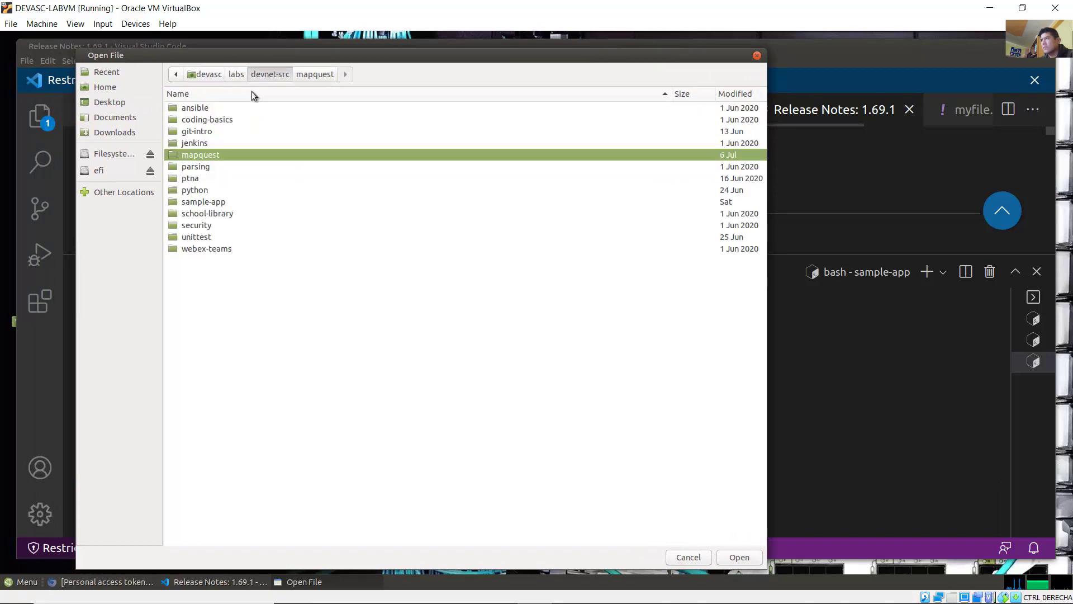
{"action": "double_click", "coordinate": [211, 144]}
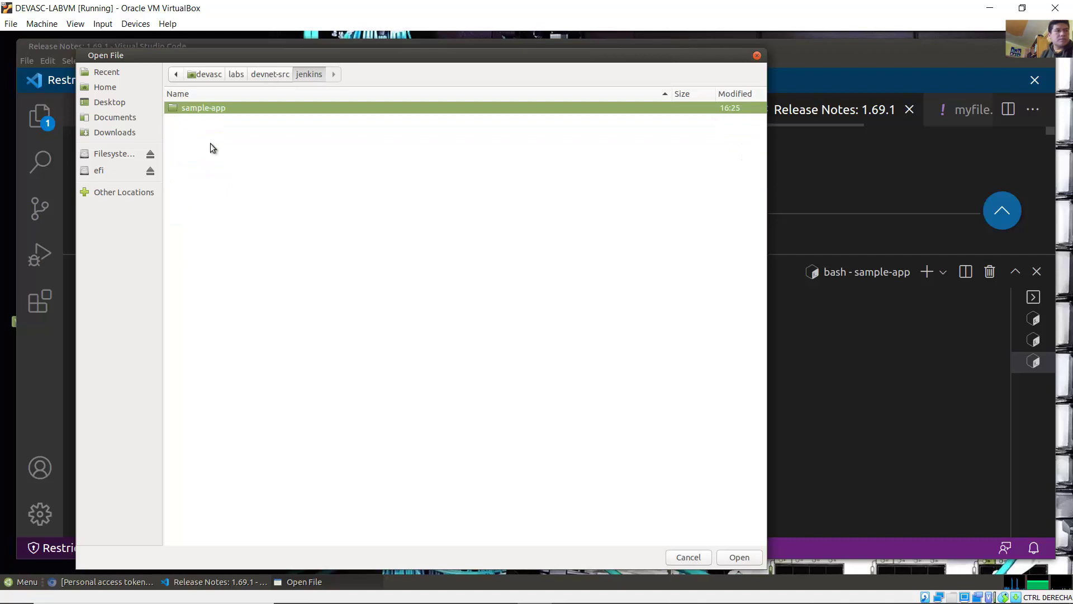
{"action": "double_click", "coordinate": [207, 110]}
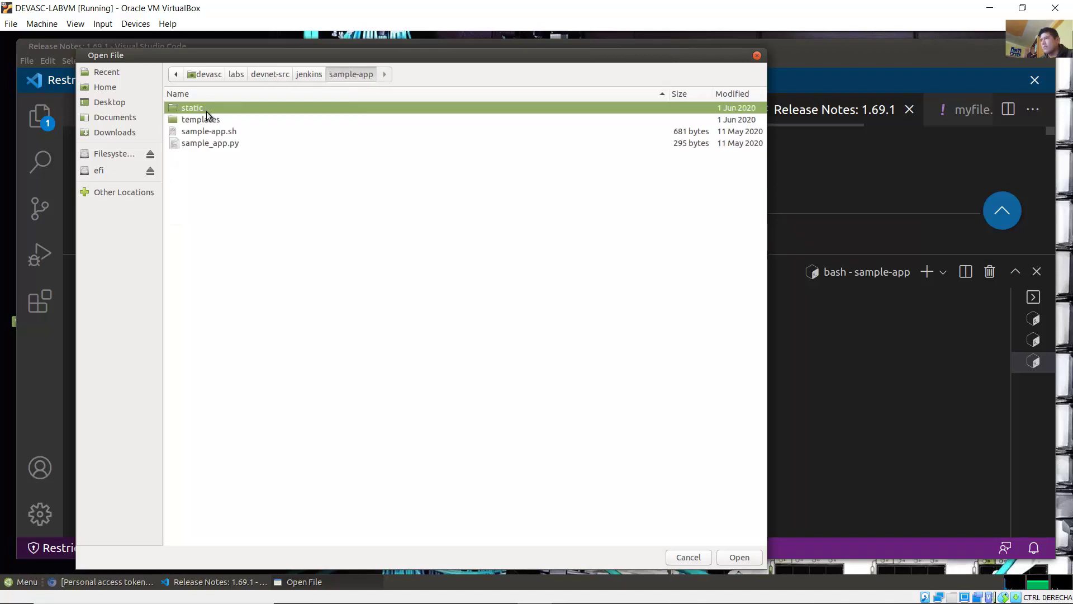
{"action": "left_click", "coordinate": [226, 146]}
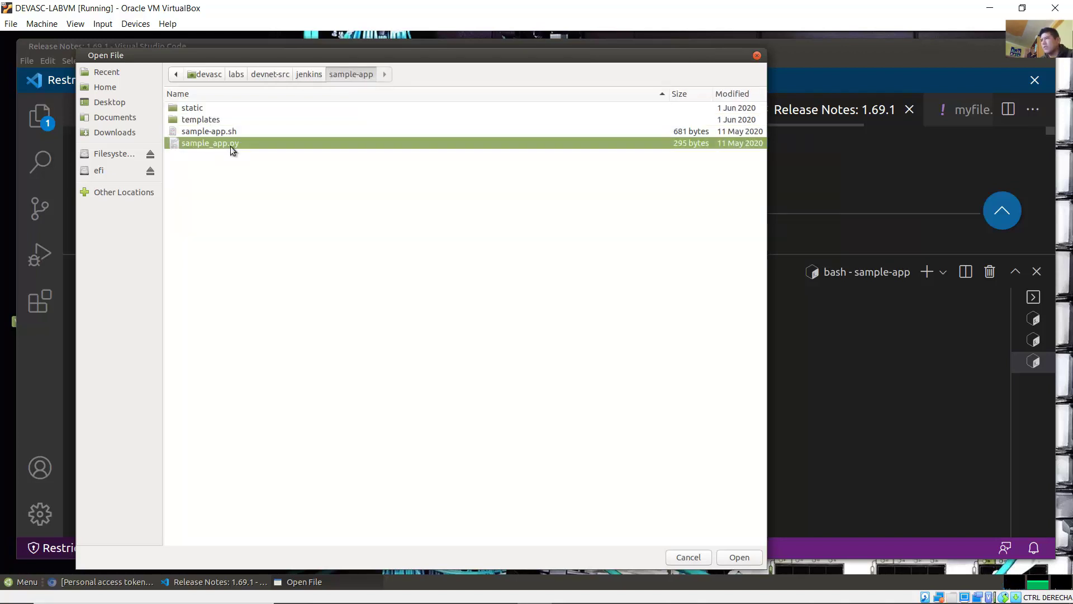
{"action": "double_click", "coordinate": [232, 144]}
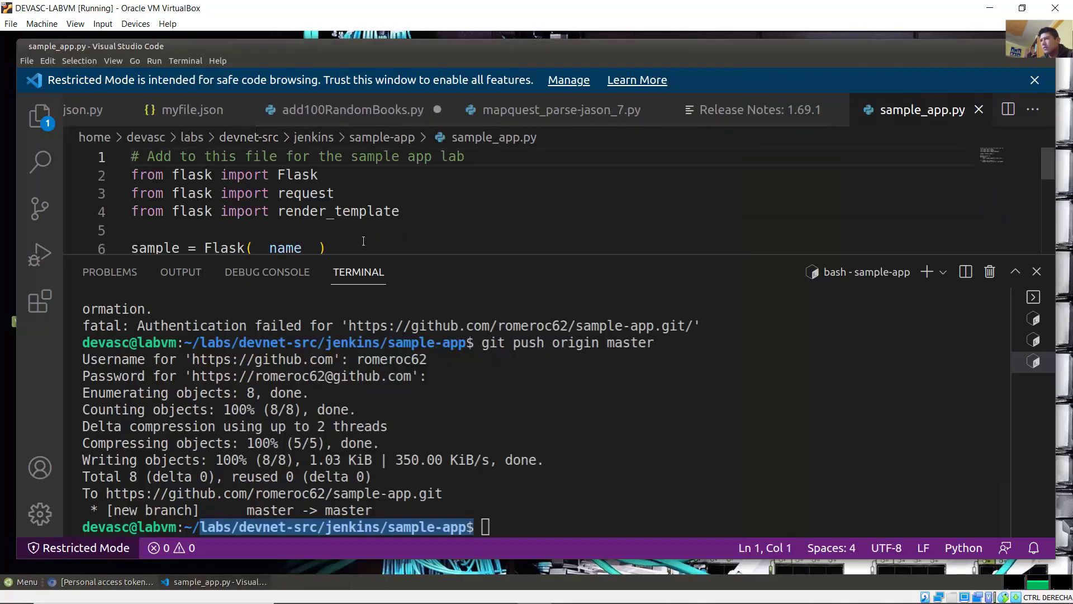
Step: Enlarge the editor and replace port 8080 with 5050 on line 13 of sample_app.py
{"action": "left_click_drag", "start_coordinate": [411, 255], "coordinate": [423, 437]}
{"action": "left_click_drag", "start_coordinate": [489, 439], "coordinate": [492, 425]}
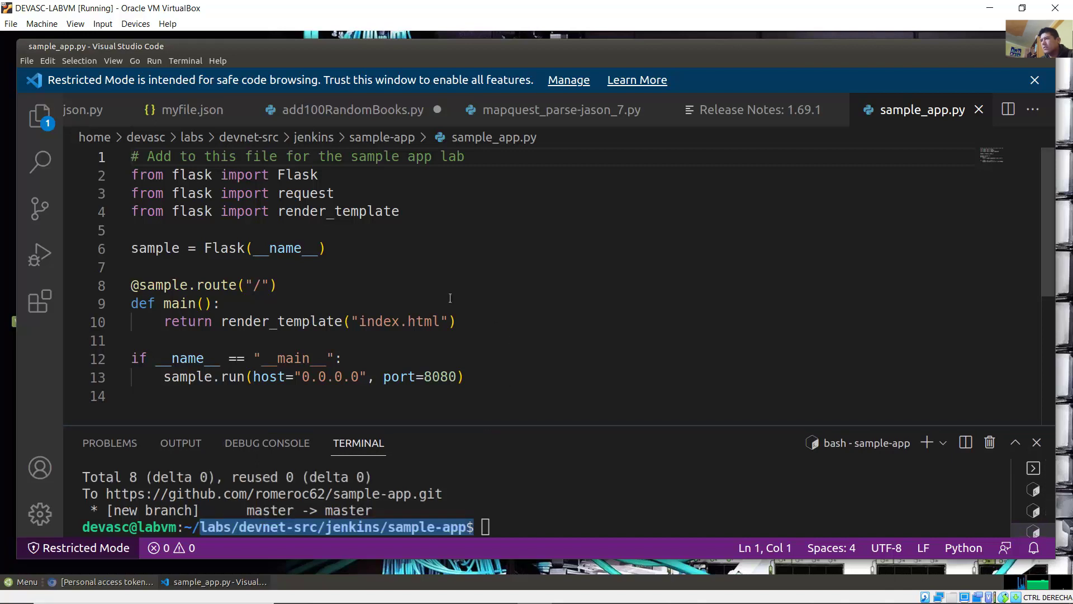
{"action": "scroll", "coordinate": [449, 298], "scroll_direction": "down", "scroll_amount": 2}
{"action": "scroll", "coordinate": [448, 310], "scroll_direction": "up", "scroll_amount": 2}
{"action": "left_click_drag", "start_coordinate": [457, 377], "coordinate": [423, 378]}
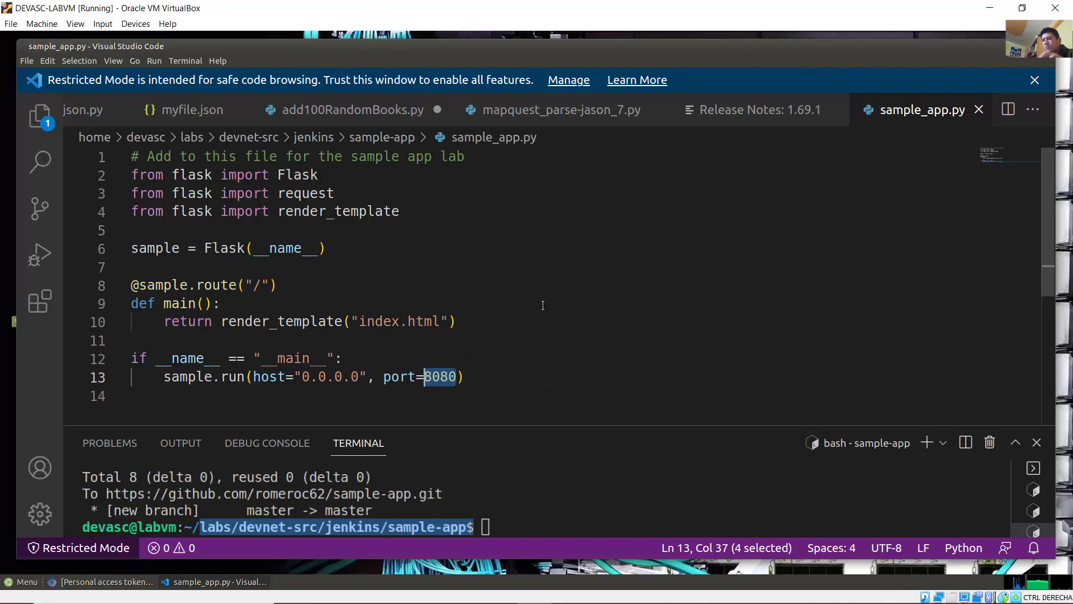
{"action": "type", "text": "5050"}
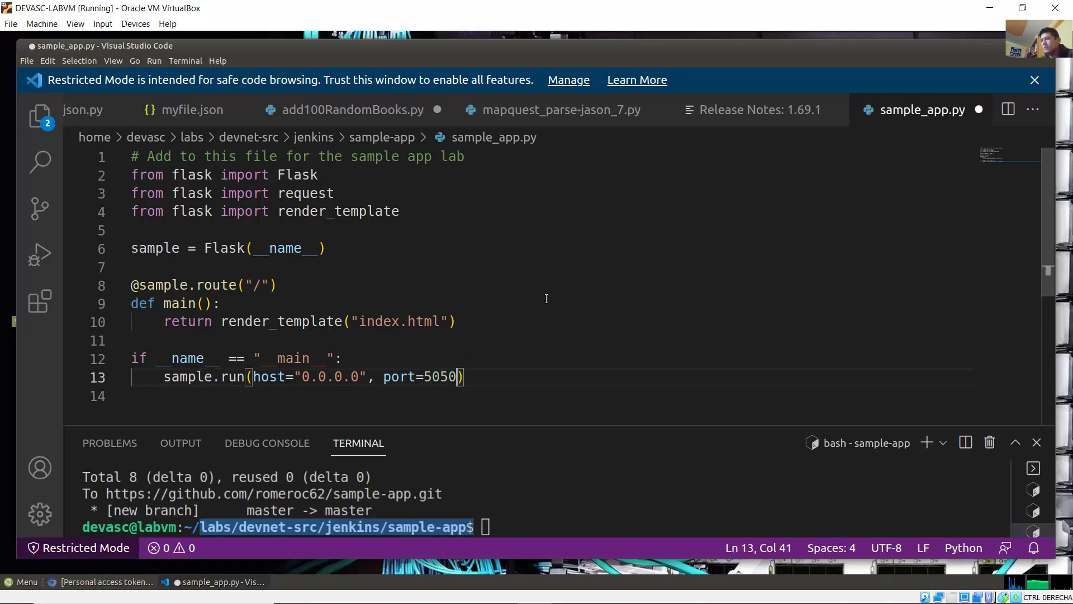
Step: Save sample_app.py and switch to the Word lab guide
{"action": "left_click", "coordinate": [27, 60]}
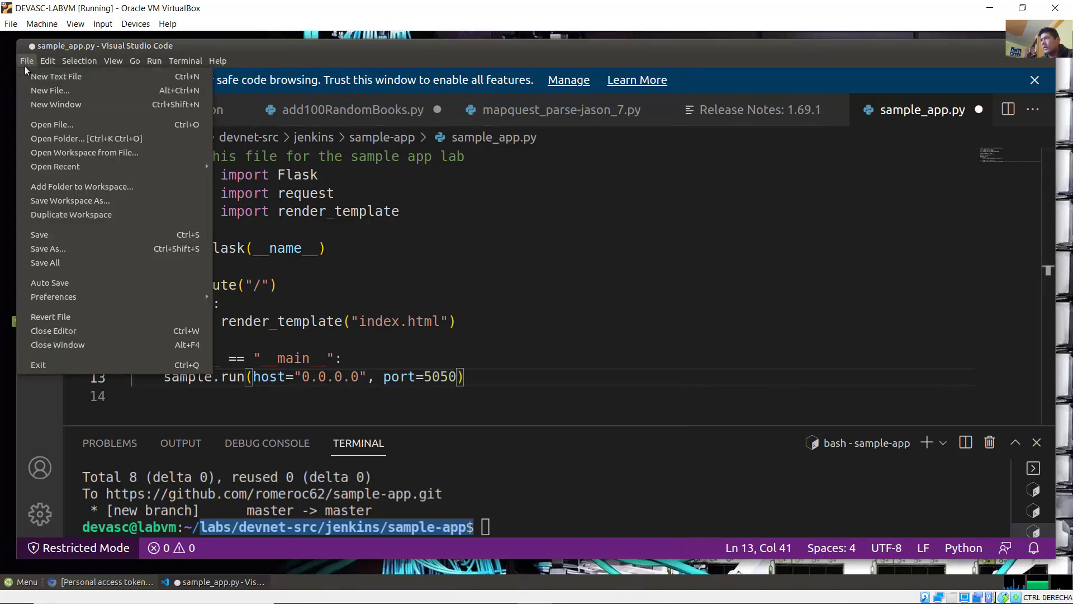
{"action": "left_click", "coordinate": [66, 233]}
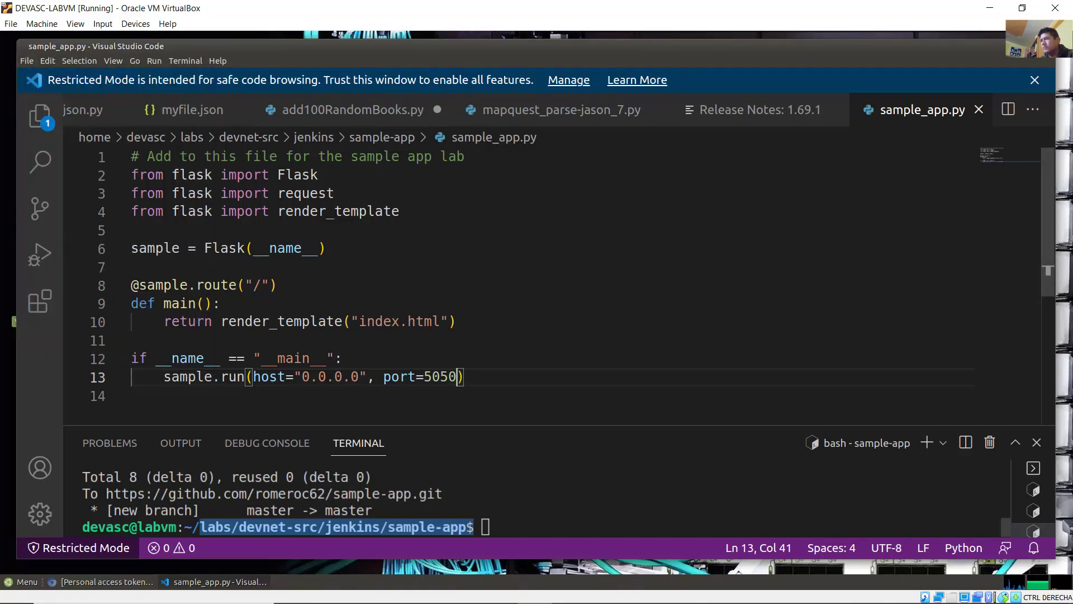
{"action": "mouse_move", "coordinate": [407, 590]}
{"action": "left_click", "coordinate": [533, 590]}
Step: Review the sample-app.sh changes to EXPOSE 5050 and the 5050:5050 docker run mapping
{"action": "scroll", "coordinate": [347, 274], "scroll_direction": "down", "scroll_amount": 3}
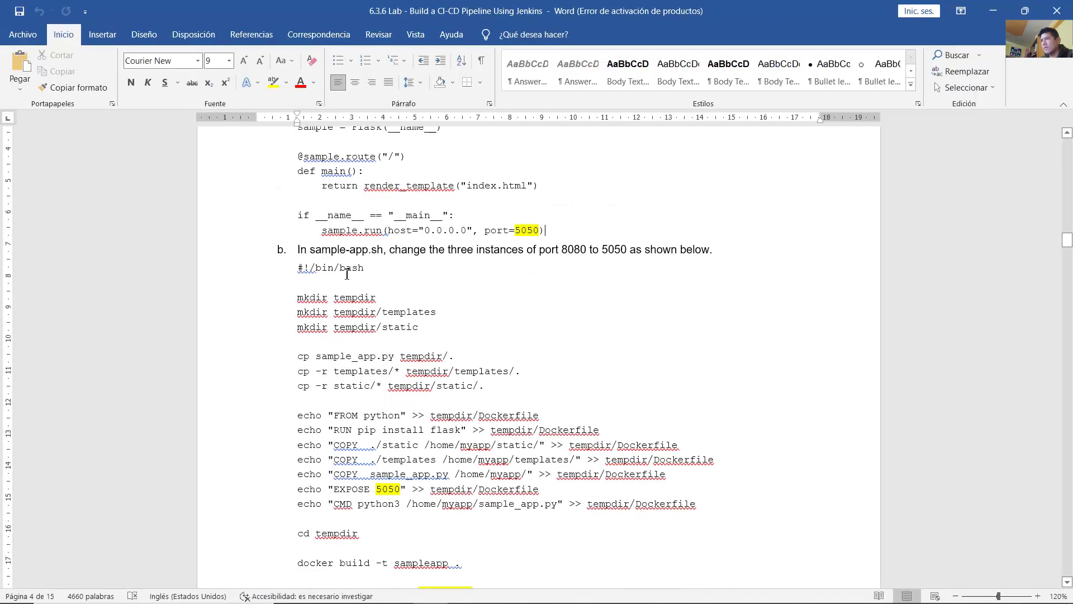
{"action": "left_click_drag", "start_coordinate": [304, 254], "coordinate": [500, 246]}
{"action": "left_click_drag", "start_coordinate": [538, 251], "coordinate": [708, 252]}
{"action": "scroll", "coordinate": [657, 291], "scroll_direction": "down", "scroll_amount": 5}
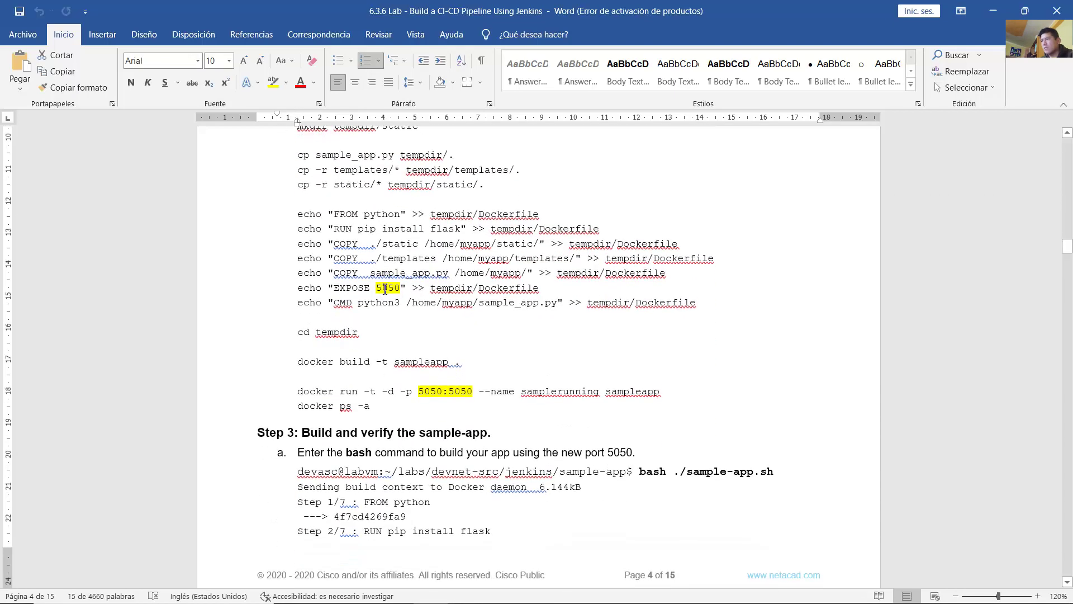
{"action": "double_click", "coordinate": [385, 288]}
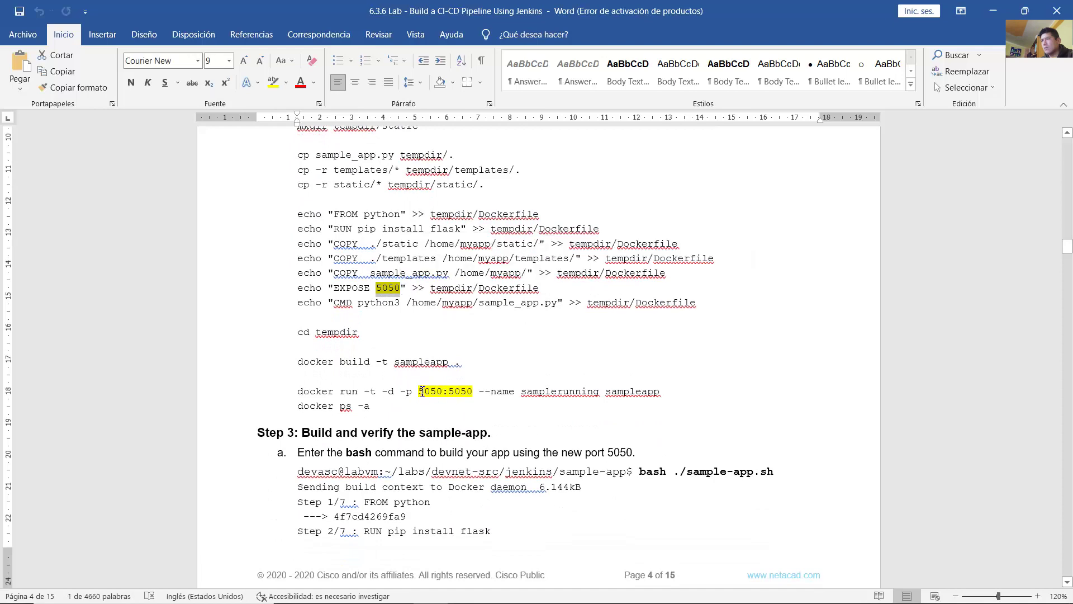
{"action": "left_click_drag", "start_coordinate": [422, 391], "coordinate": [480, 391]}
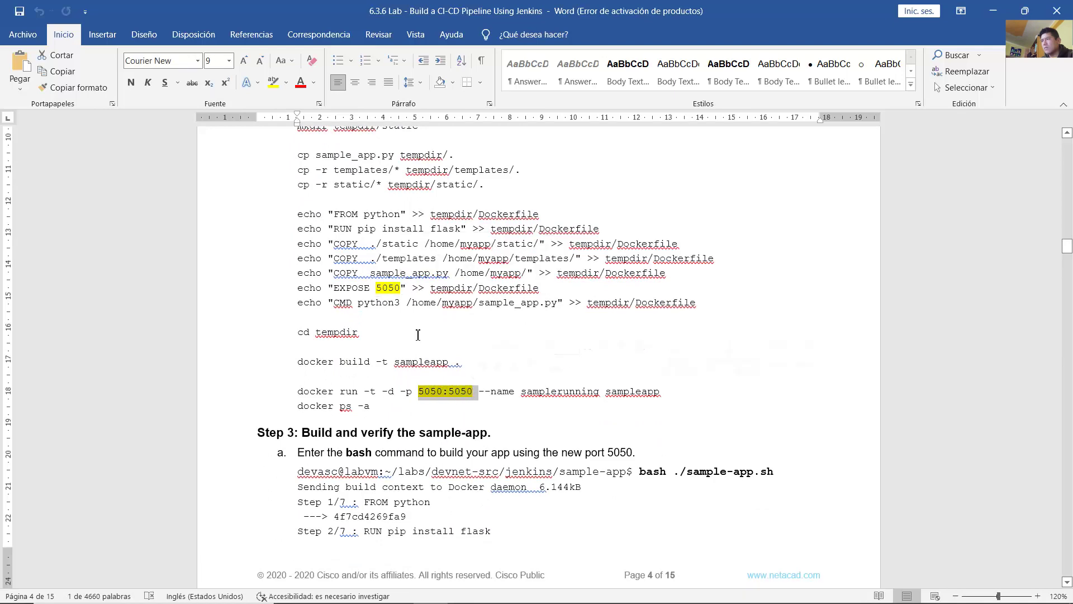
{"action": "left_click", "coordinate": [481, 317]}
{"action": "scroll", "coordinate": [482, 317], "scroll_direction": "up", "scroll_amount": 3}
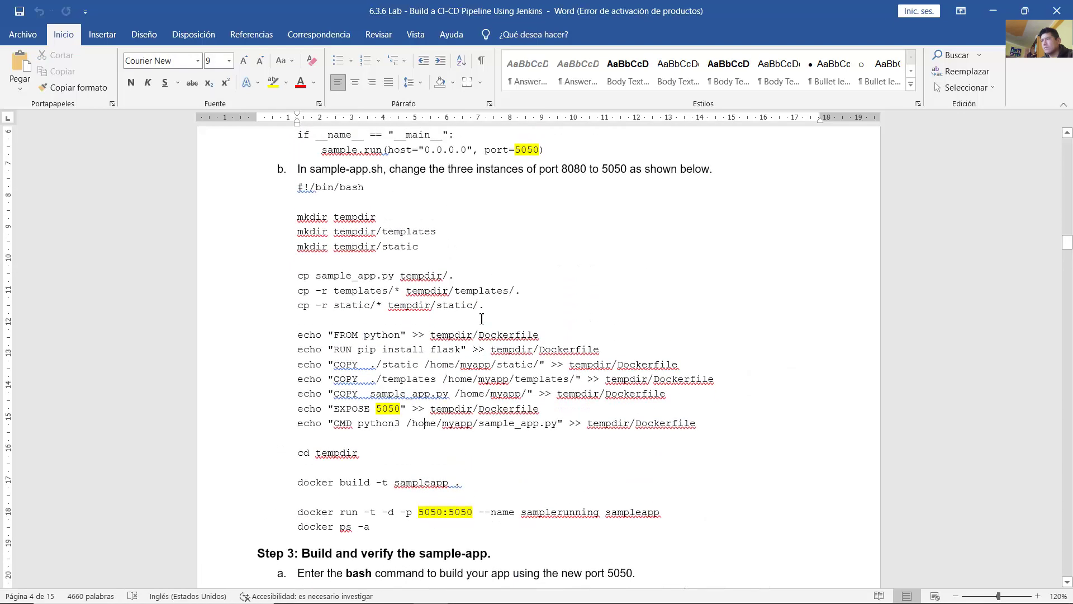
{"action": "scroll", "coordinate": [481, 318], "scroll_direction": "down", "scroll_amount": 1}
{"action": "key", "text": "alt+Tab"}
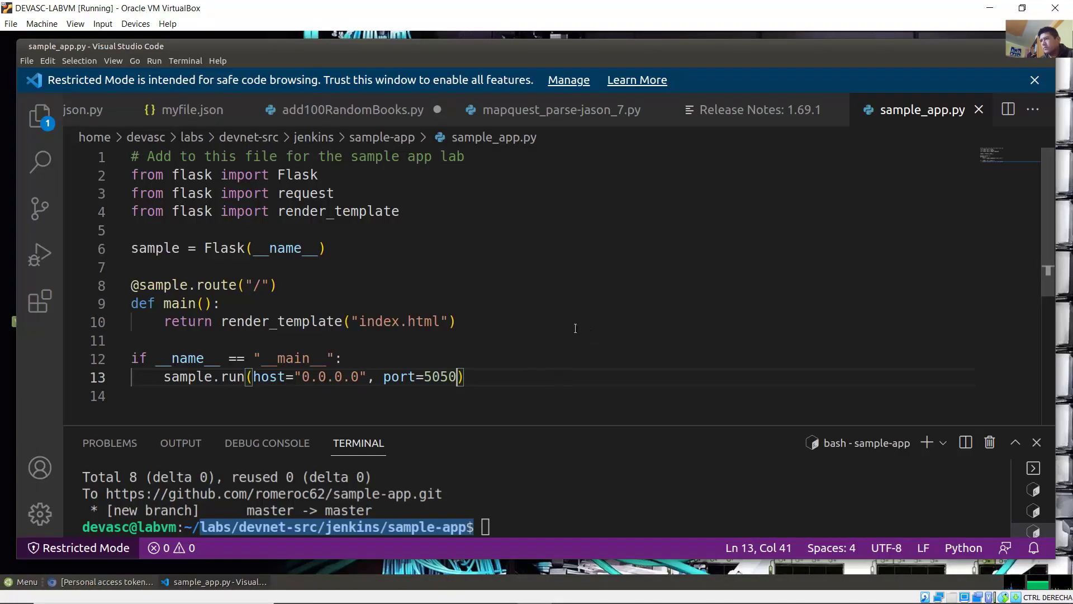
Step: Open sample-app.sh from the sample-app folder in VS Code
{"action": "left_click", "coordinate": [26, 60]}
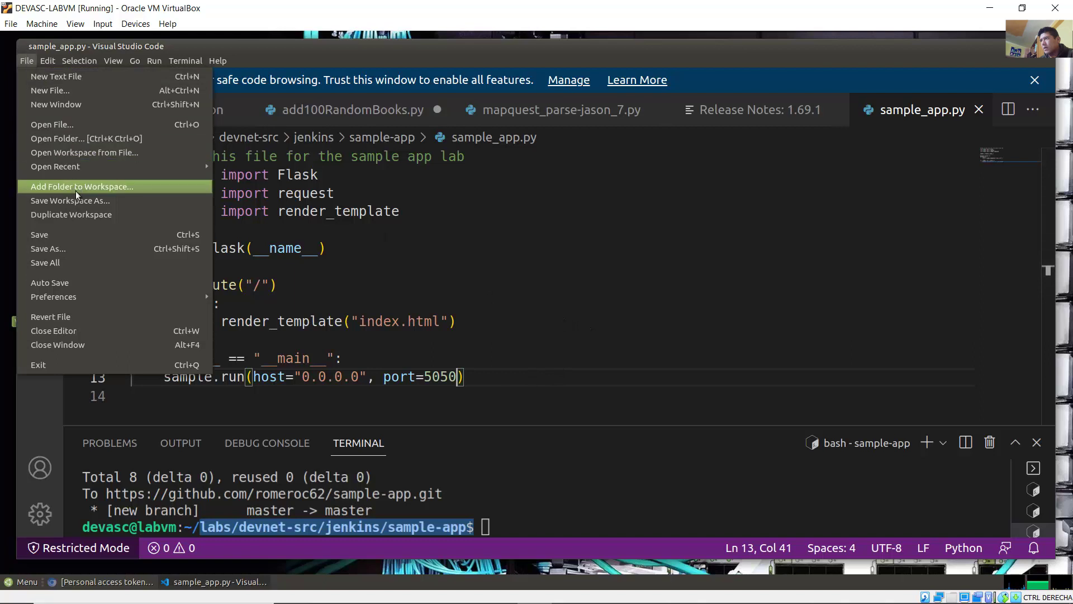
{"action": "left_click", "coordinate": [89, 125]}
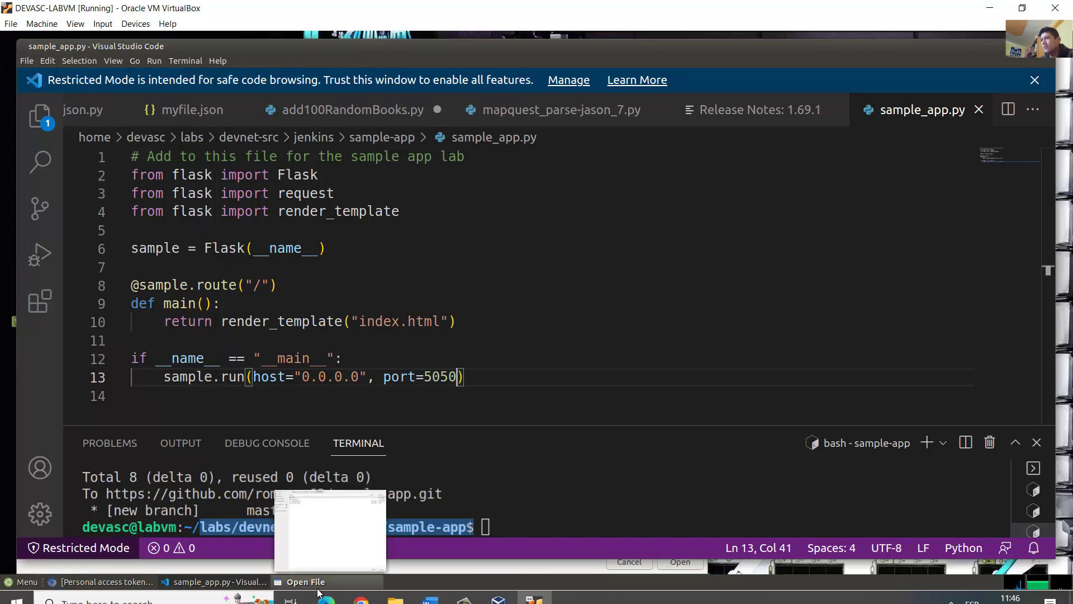
{"action": "left_click", "coordinate": [337, 587]}
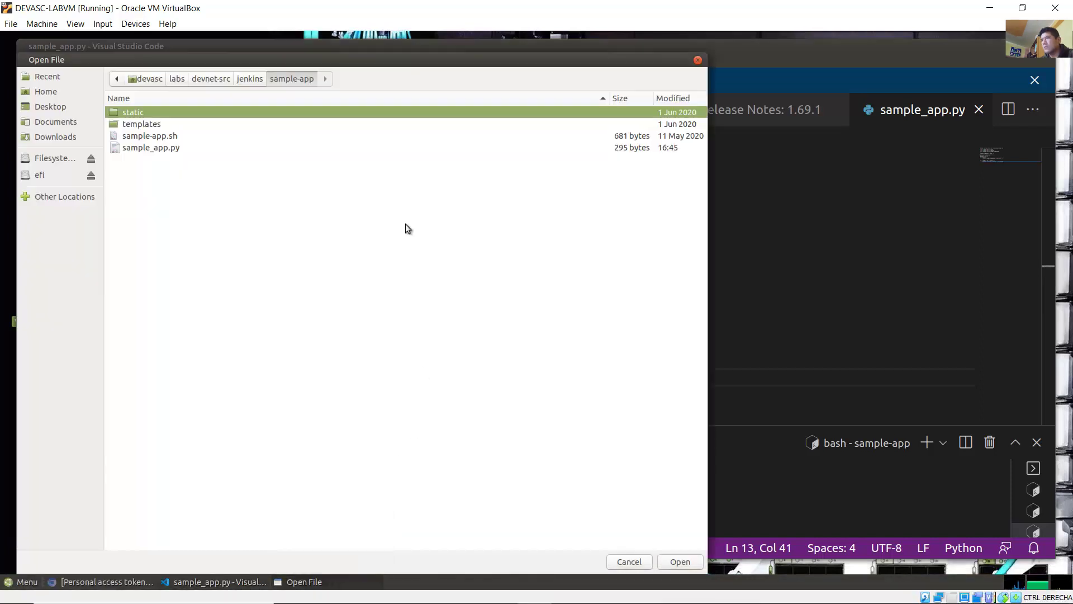
{"action": "left_click", "coordinate": [168, 136]}
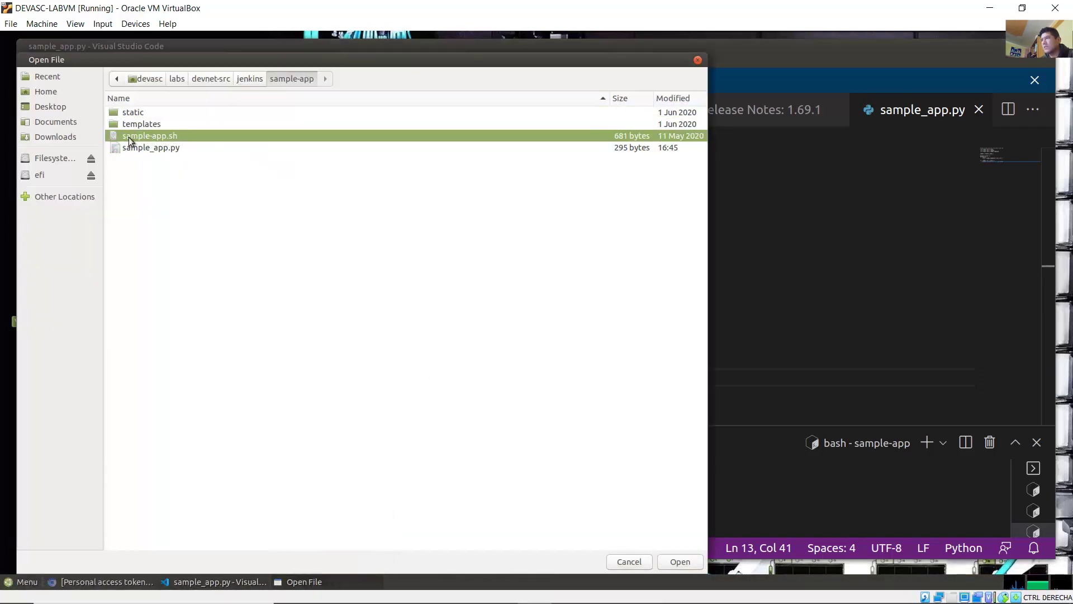
{"action": "double_click", "coordinate": [172, 140]}
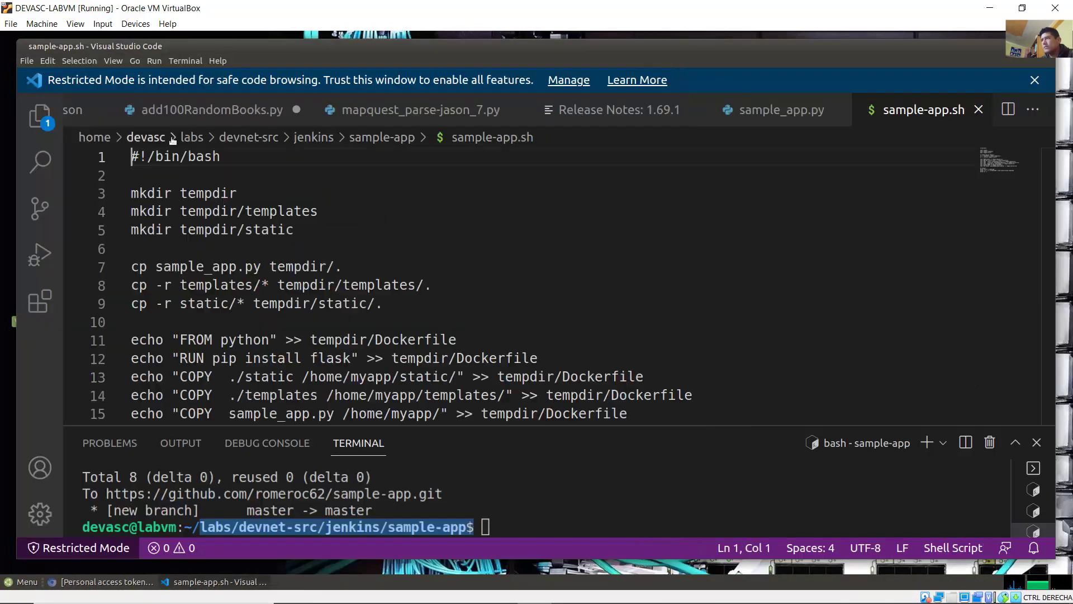
Step: Change EXPOSE to 5050 and the docker run mapping to 5050:5050, then save sample-app.sh
{"action": "scroll", "coordinate": [427, 272], "scroll_direction": "down", "scroll_amount": 3}
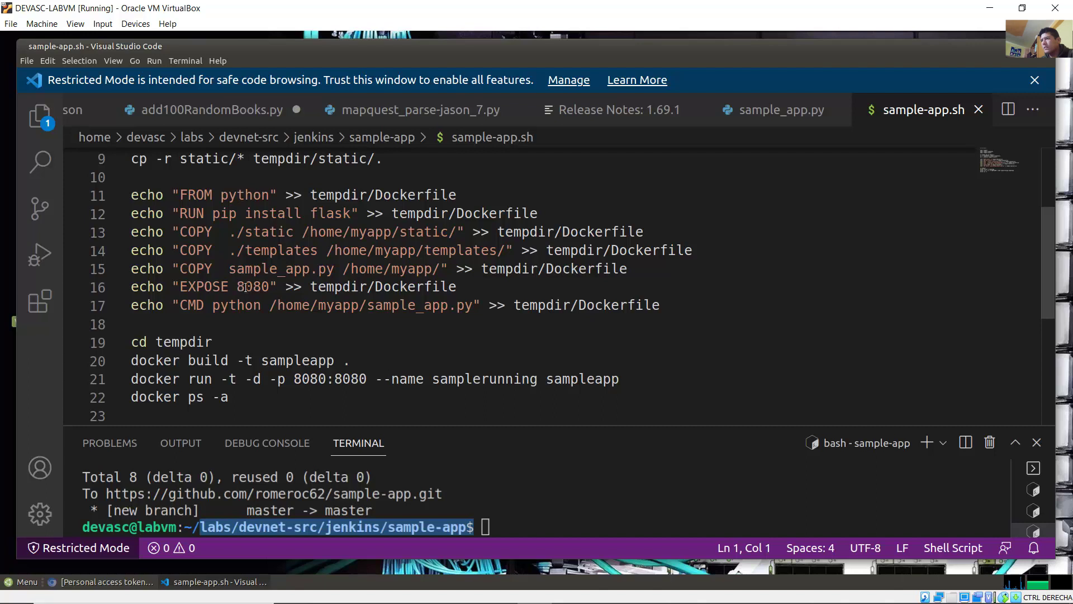
{"action": "left_click_drag", "start_coordinate": [238, 287], "coordinate": [271, 287]}
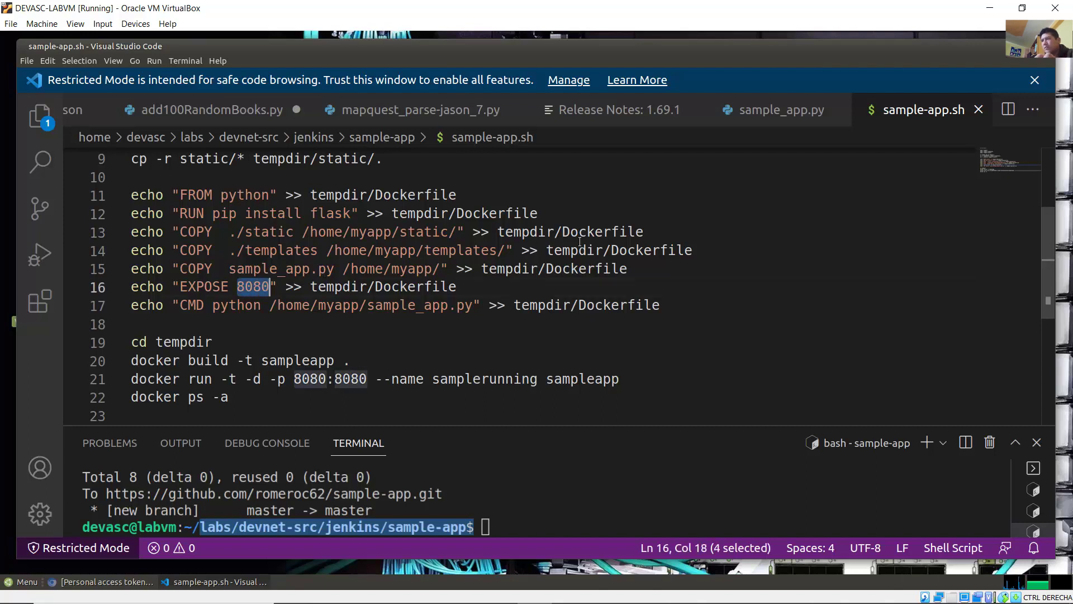
{"action": "type", "text": "5050"}
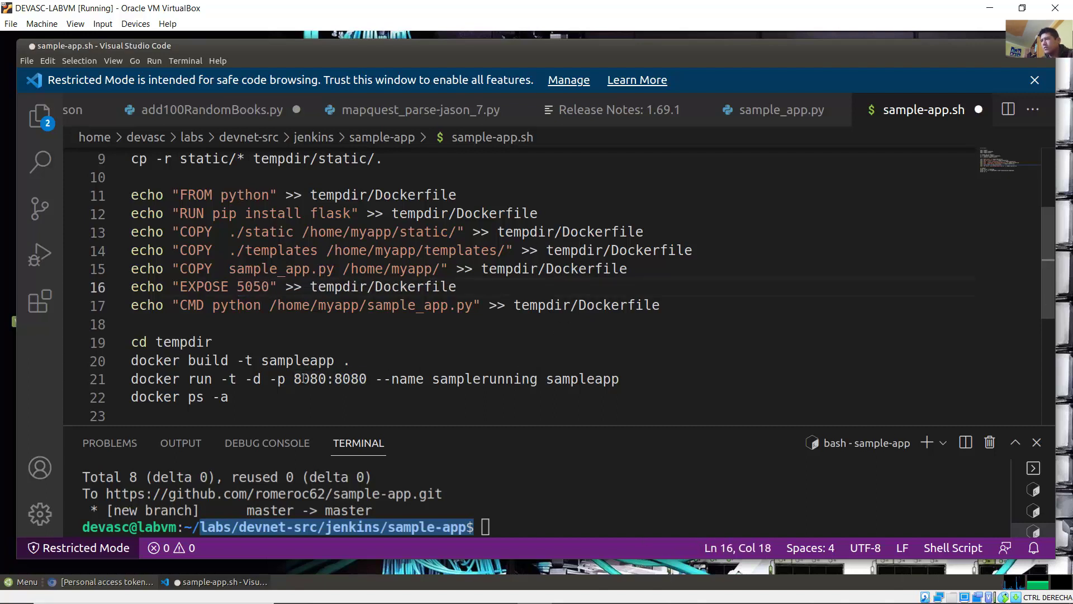
{"action": "left_click_drag", "start_coordinate": [294, 379], "coordinate": [367, 380]}
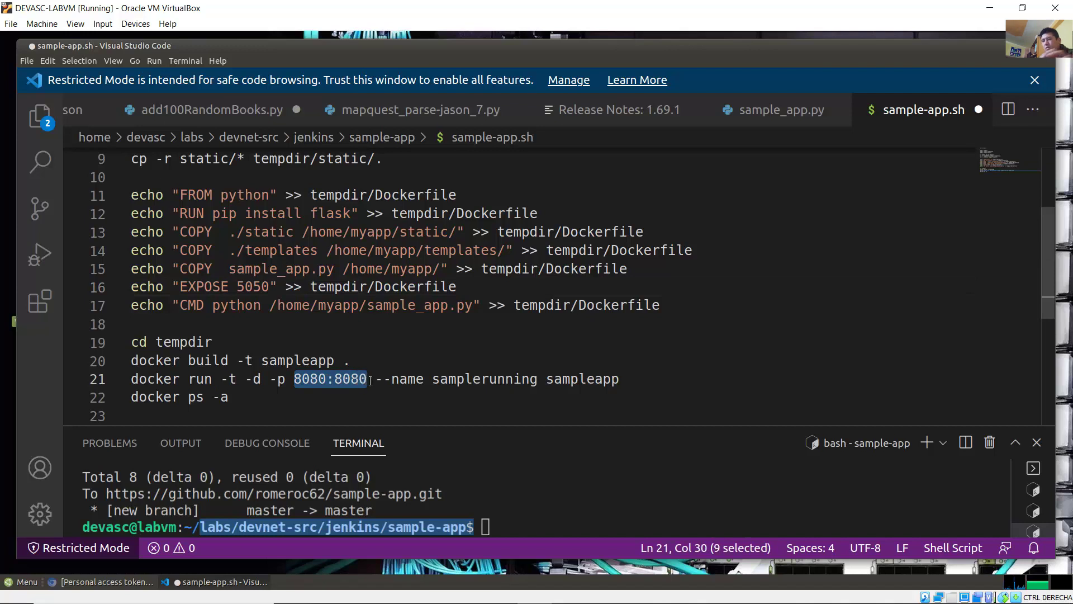
{"action": "type", "text": "5050:5050"}
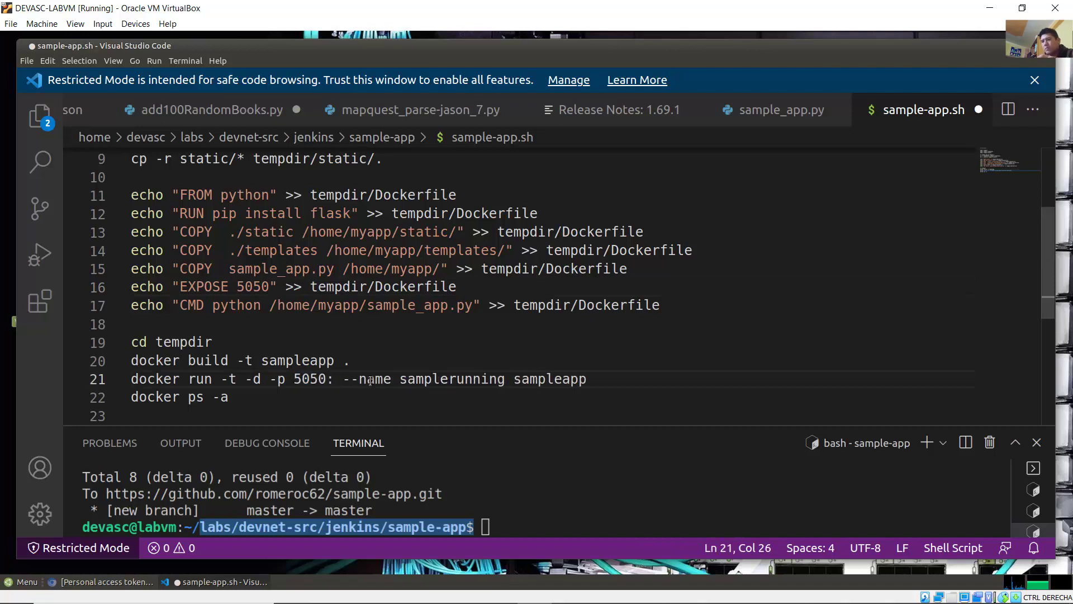
{"action": "left_click", "coordinate": [26, 61]}
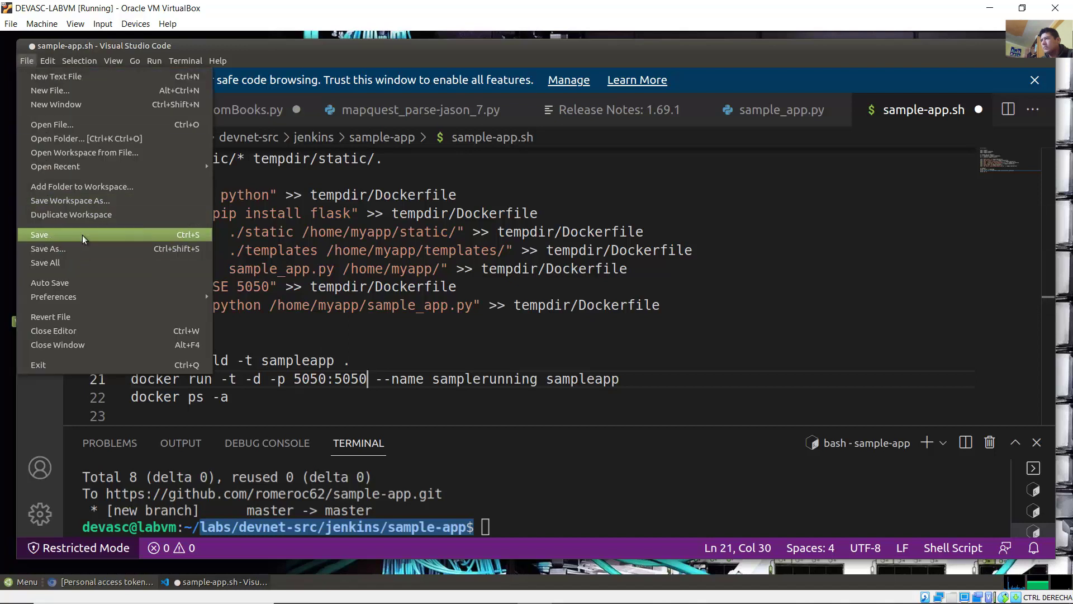
{"action": "left_click", "coordinate": [83, 235]}
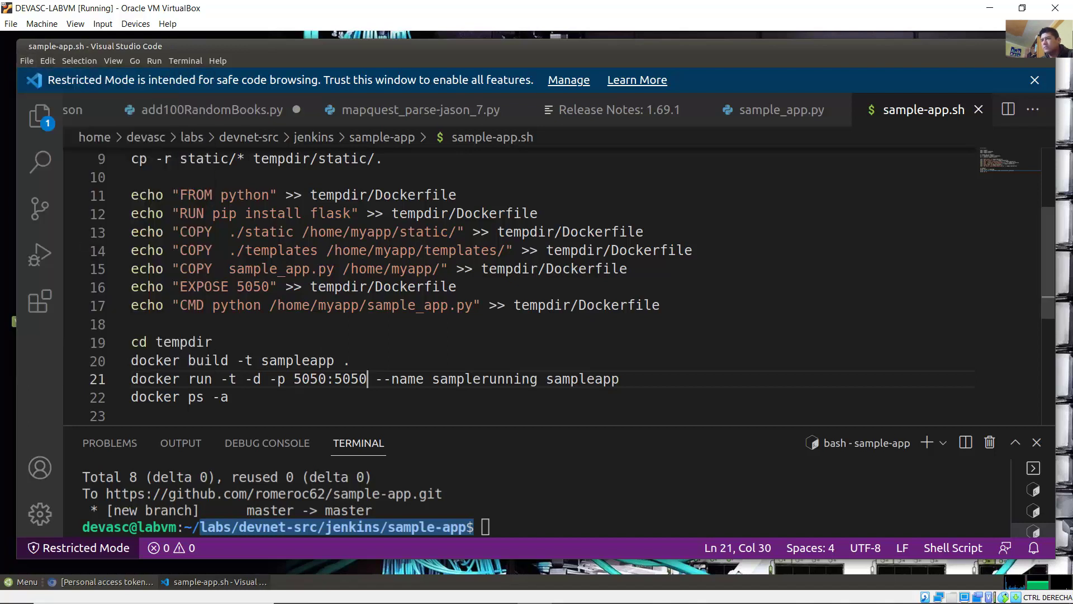
{"action": "left_click", "coordinate": [430, 591]}
Step: Read Step 3's build-on-port-5050 command bash ./sample-app.sh, then focus the VS Code terminal
{"action": "scroll", "coordinate": [562, 422], "scroll_direction": "down", "scroll_amount": 7}
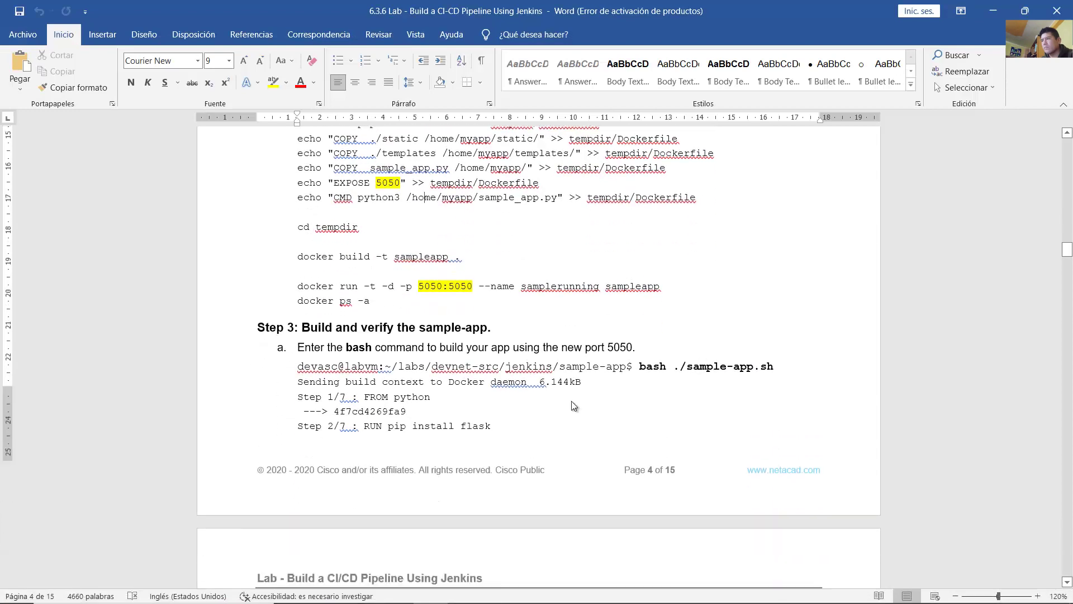
{"action": "left_click_drag", "start_coordinate": [314, 194], "coordinate": [470, 198]}
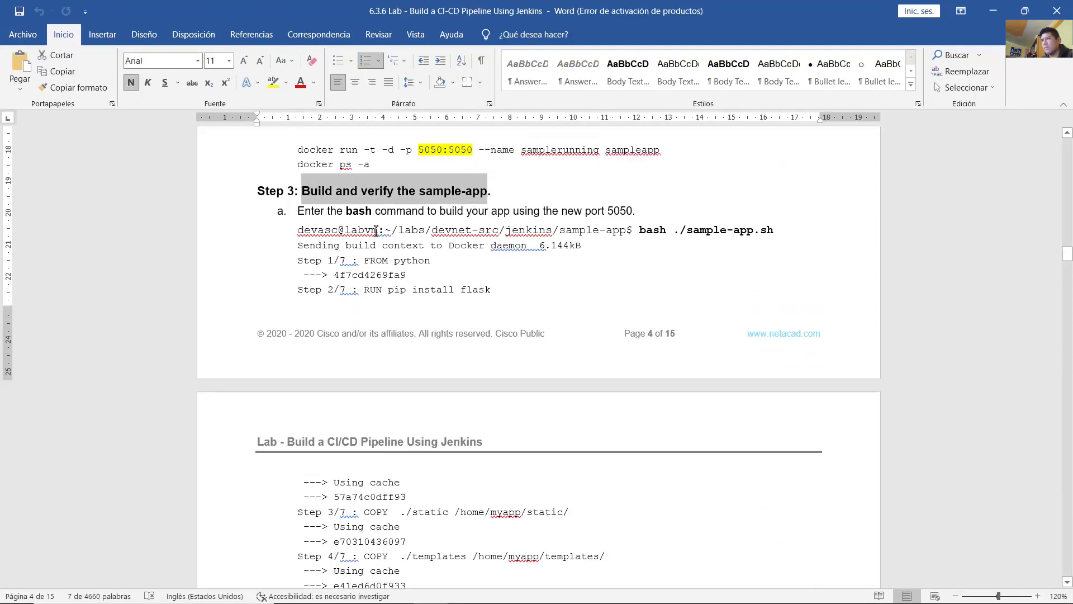
{"action": "left_click_drag", "start_coordinate": [310, 213], "coordinate": [642, 215]}
{"action": "left_click", "coordinate": [654, 277]}
{"action": "scroll", "coordinate": [654, 277], "scroll_direction": "down", "scroll_amount": 1}
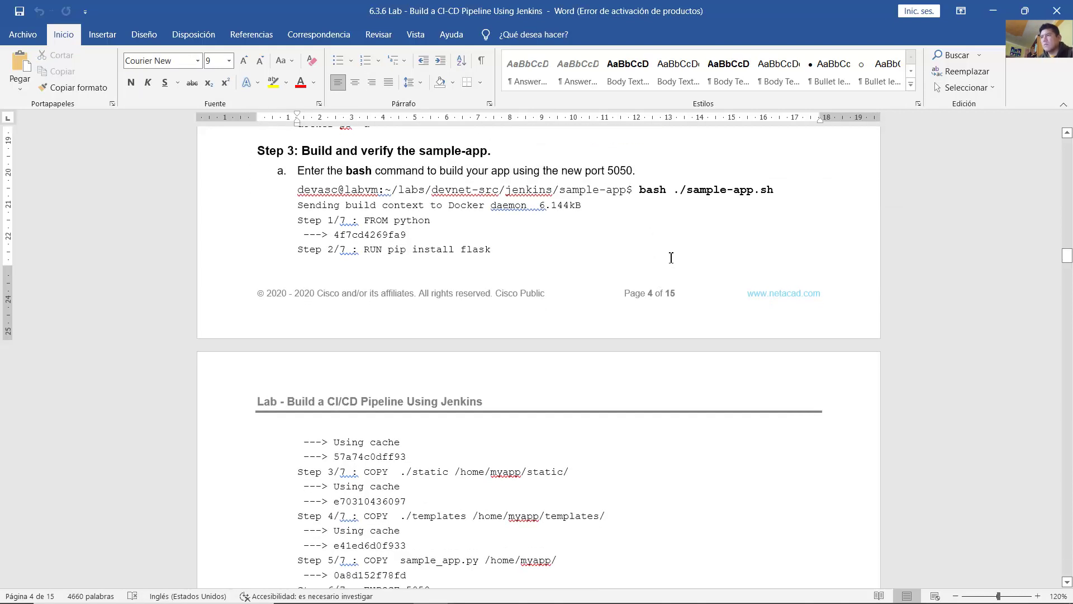
{"action": "left_click_drag", "start_coordinate": [639, 189], "coordinate": [778, 190]}
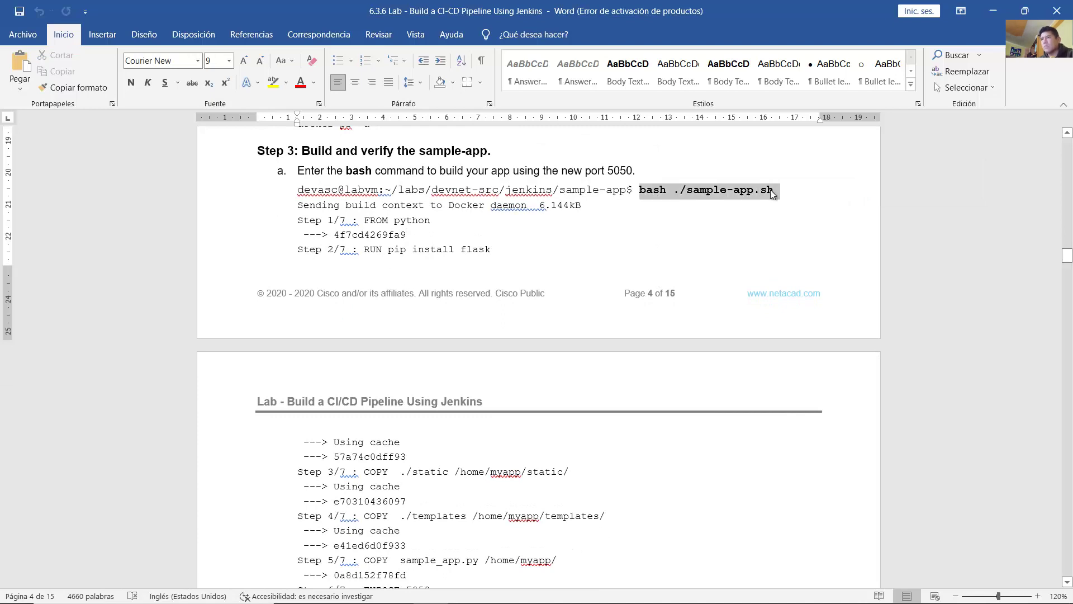
{"action": "left_click_drag", "start_coordinate": [660, 193], "coordinate": [647, 193]}
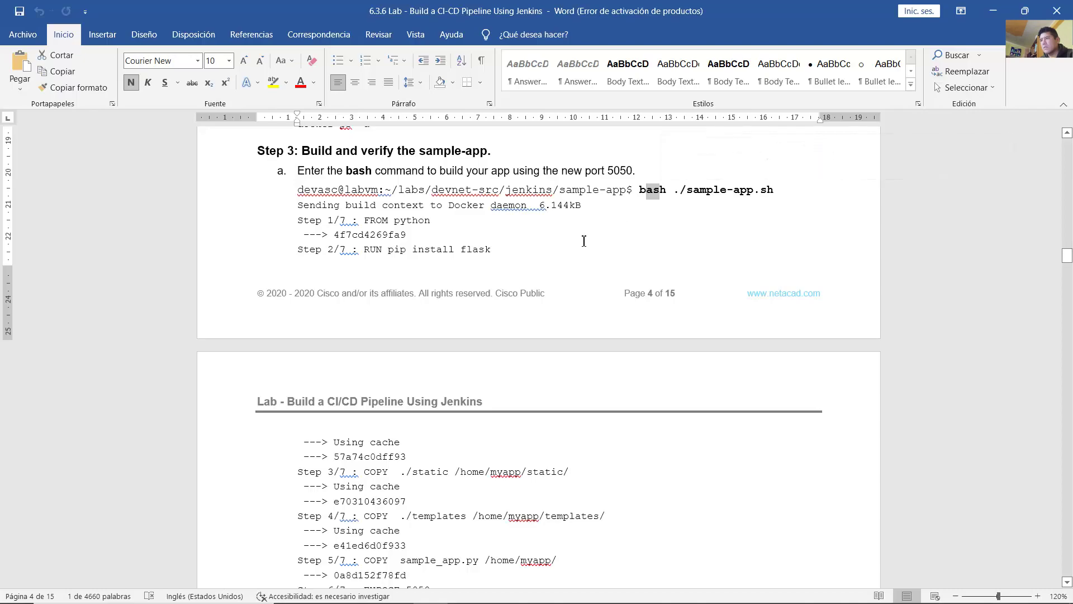
{"action": "left_click", "coordinate": [535, 594]}
{"action": "left_click", "coordinate": [562, 503]}
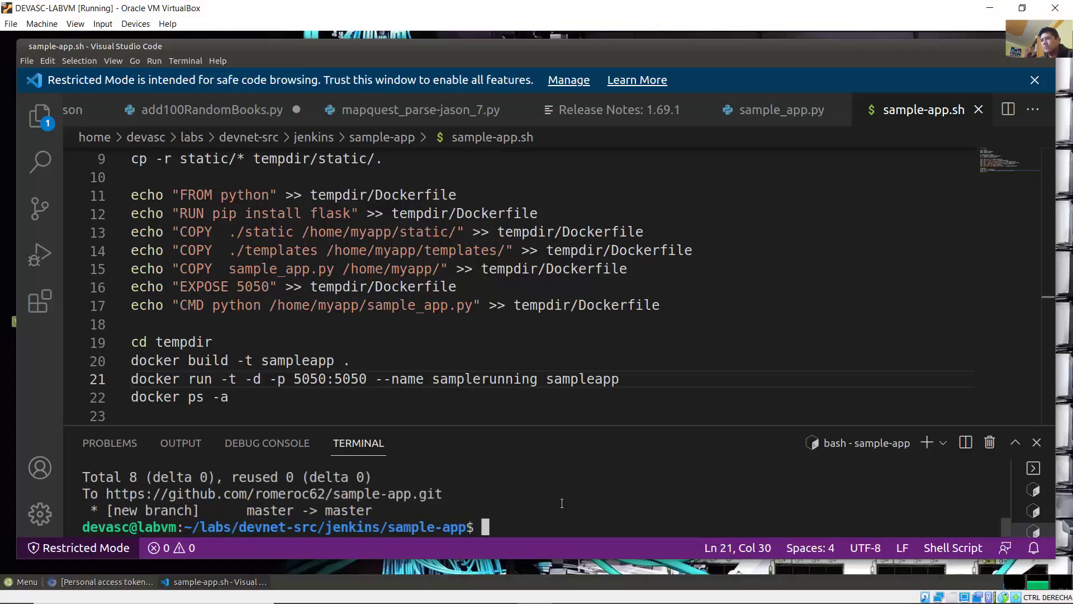
Step: Run bash ./sample-app.sh in the VS Code terminal
{"action": "type", "text": "bash ./"}
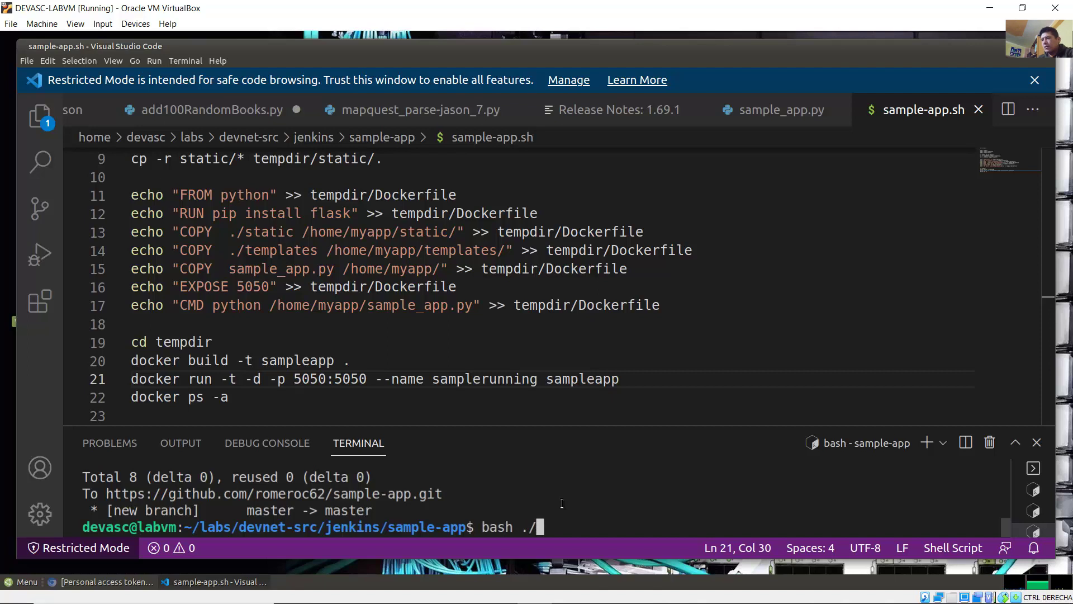
{"action": "type", "text": "sample-app.sh"}
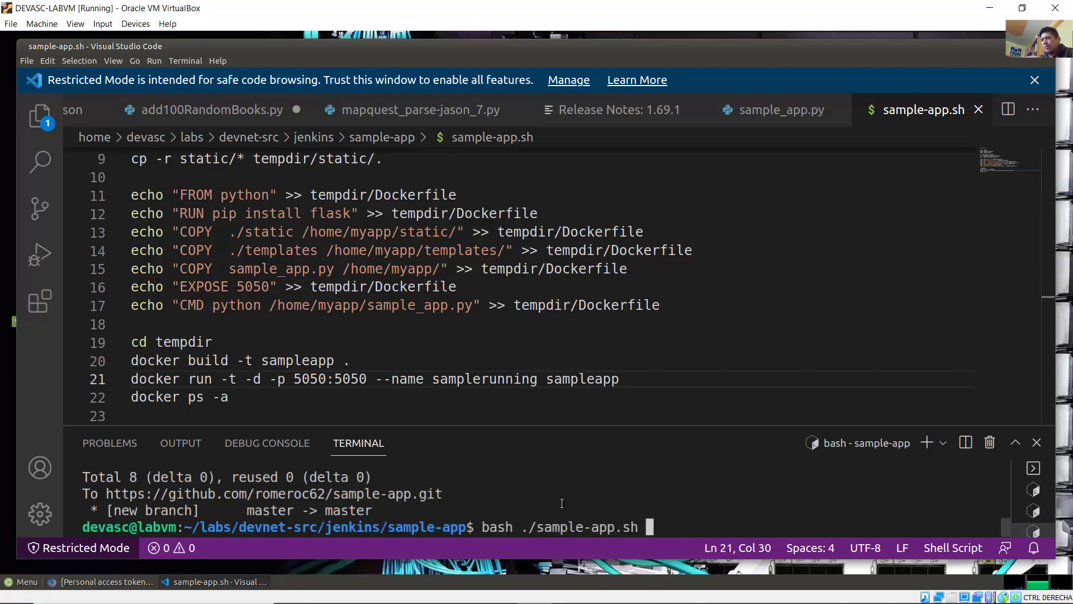
{"action": "left_click_drag", "start_coordinate": [625, 531], "coordinate": [639, 527]}
{"action": "left_click", "coordinate": [633, 526]}
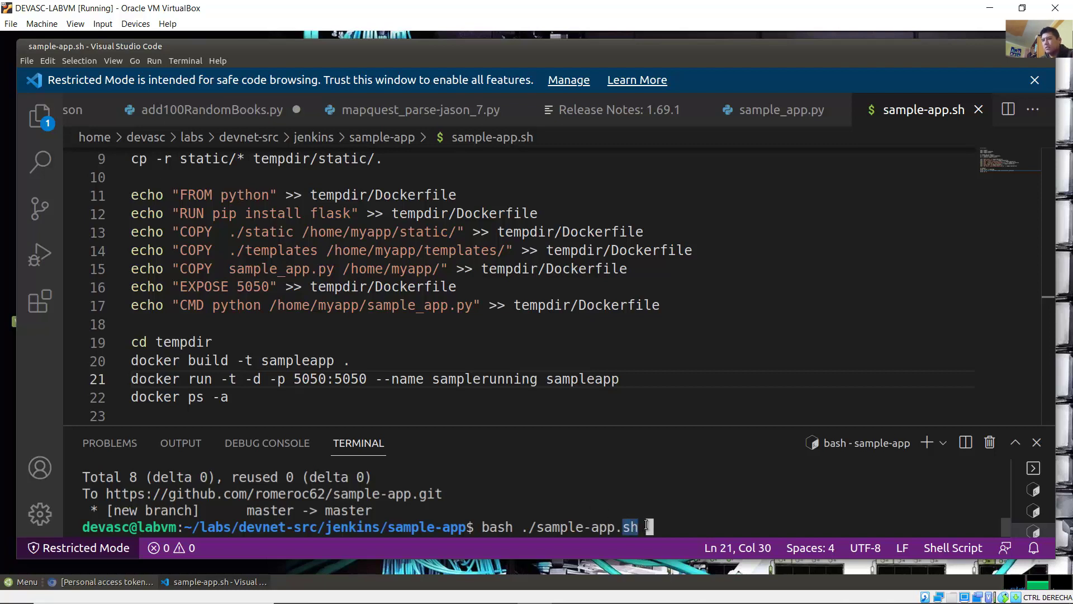
{"action": "left_click", "coordinate": [688, 500]}
{"action": "key", "text": "Return"}
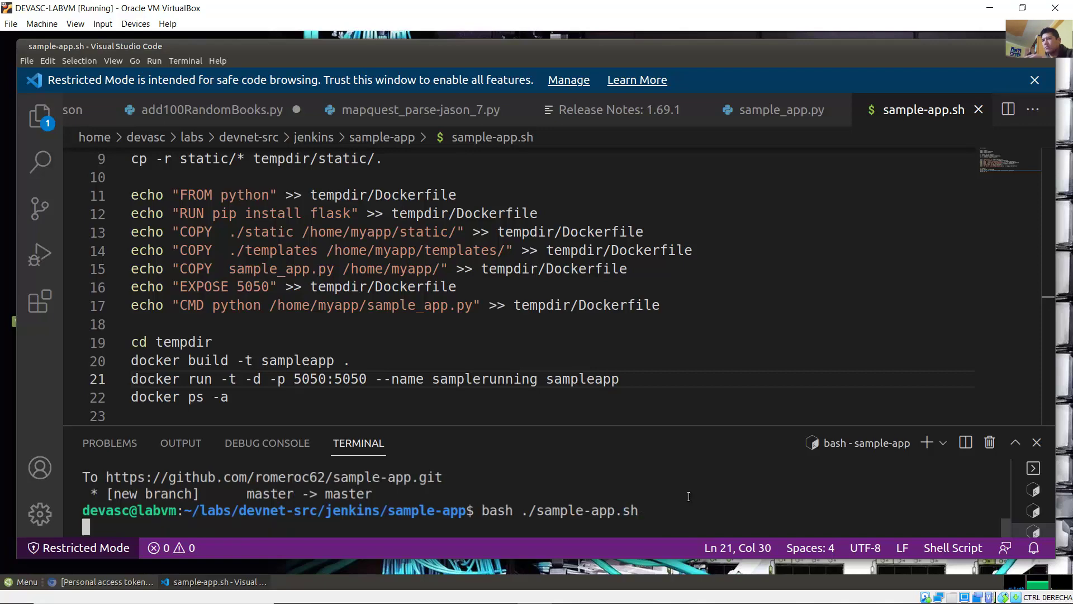
Step: Enlarge the terminal panel and scroll through the build output
{"action": "left_click_drag", "start_coordinate": [684, 423], "coordinate": [646, 268]}
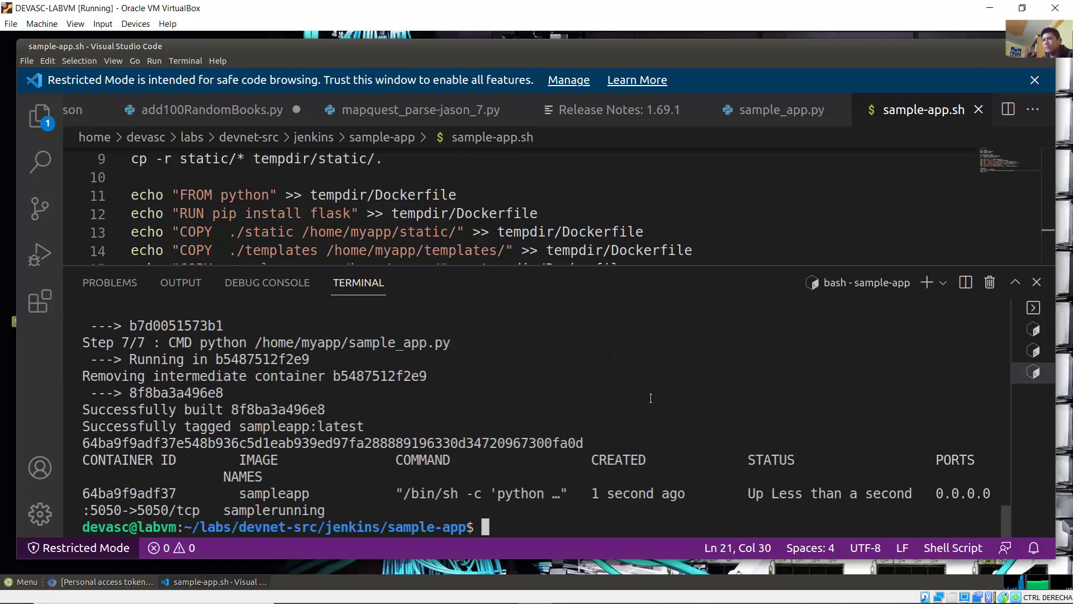
{"action": "scroll", "coordinate": [620, 408], "scroll_direction": "up", "scroll_amount": 1}
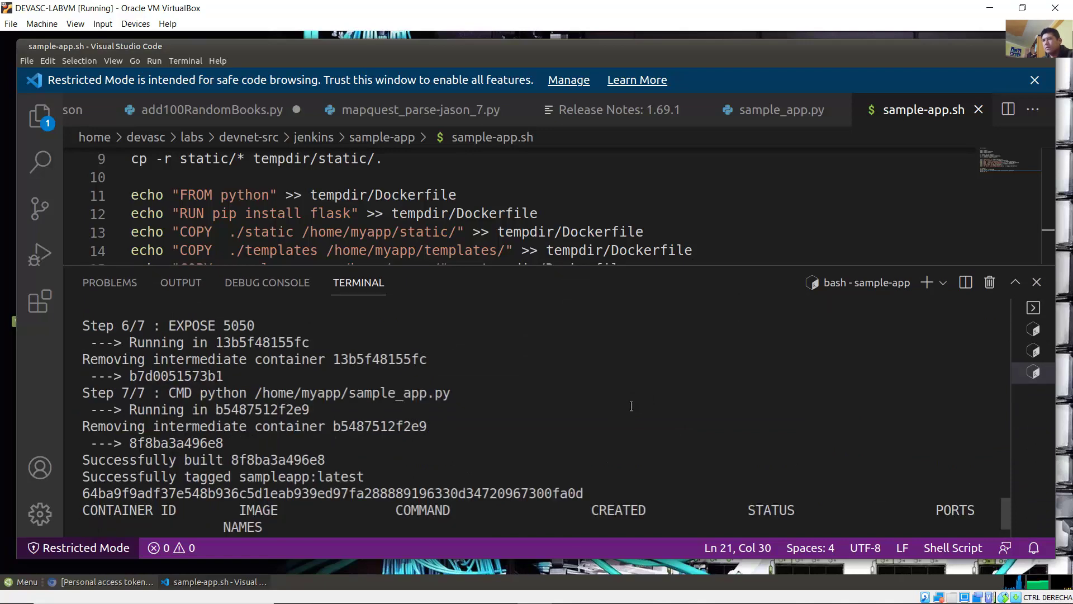
{"action": "scroll", "coordinate": [408, 414], "scroll_direction": "up", "scroll_amount": 7}
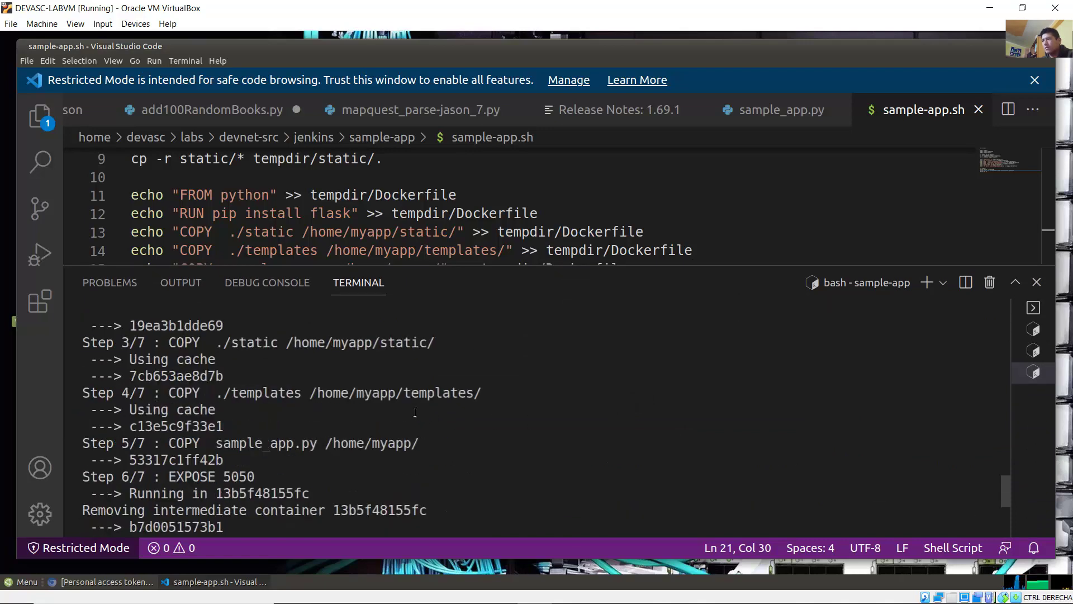
{"action": "scroll", "coordinate": [458, 408], "scroll_direction": "up", "scroll_amount": 1}
{"action": "scroll", "coordinate": [458, 408], "scroll_direction": "down", "scroll_amount": 3}
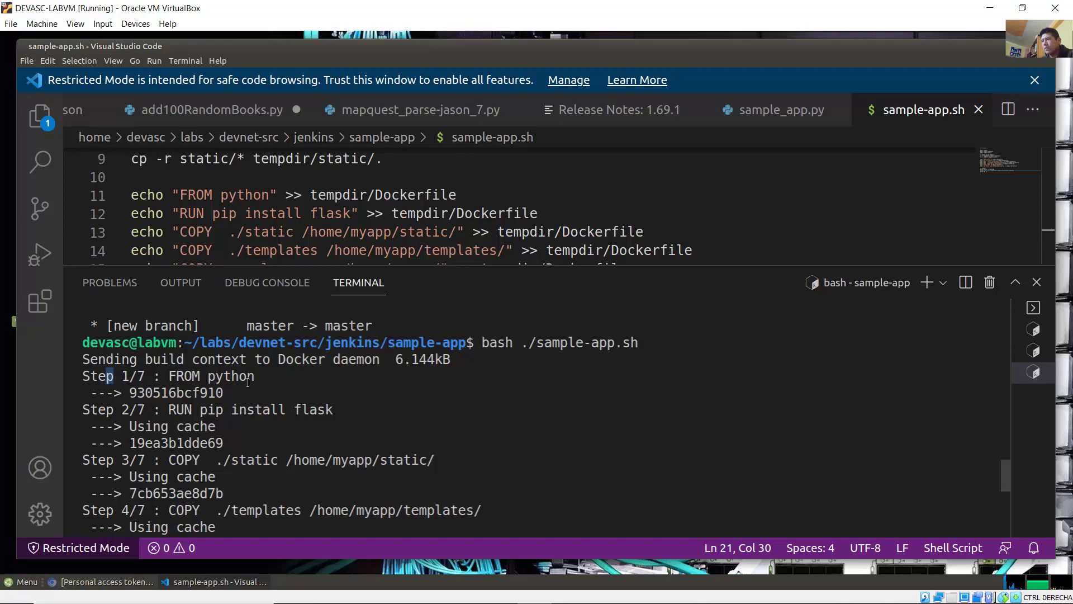
Step: Review the build steps (FROM python, pip install flask, COPY static, EXPOSE 5050, CMD) and the samplerunning container listing
{"action": "left_click_drag", "start_coordinate": [110, 379], "coordinate": [255, 377]}
{"action": "left_click_drag", "start_coordinate": [153, 409], "coordinate": [216, 409]}
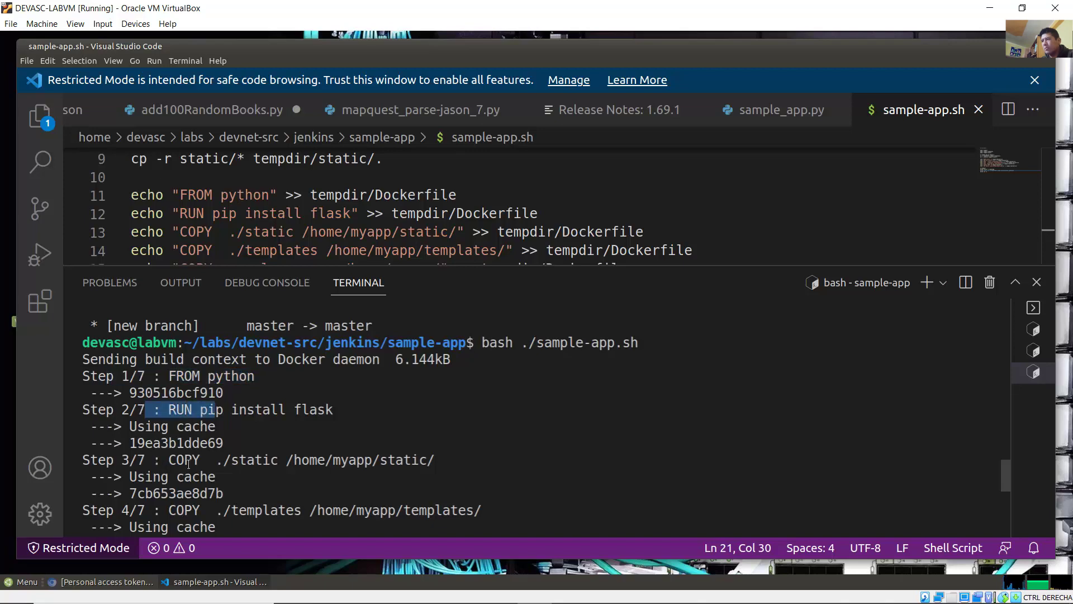
{"action": "left_click_drag", "start_coordinate": [152, 460], "coordinate": [223, 460]}
{"action": "scroll", "coordinate": [284, 447], "scroll_direction": "down", "scroll_amount": 3}
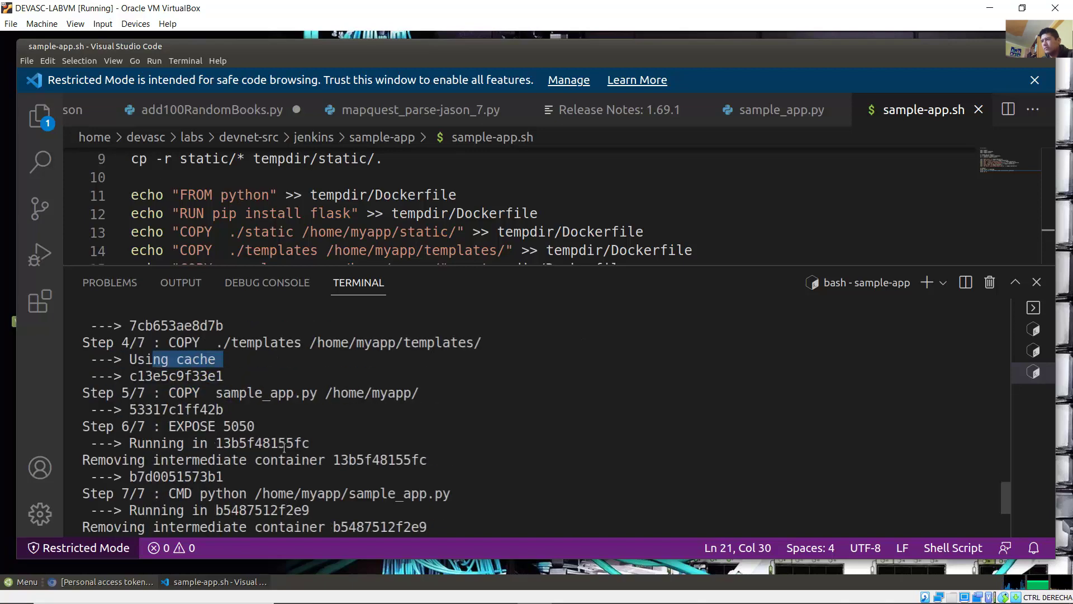
{"action": "left_click_drag", "start_coordinate": [175, 376], "coordinate": [265, 375]}
{"action": "left_click_drag", "start_coordinate": [170, 442], "coordinate": [255, 445]}
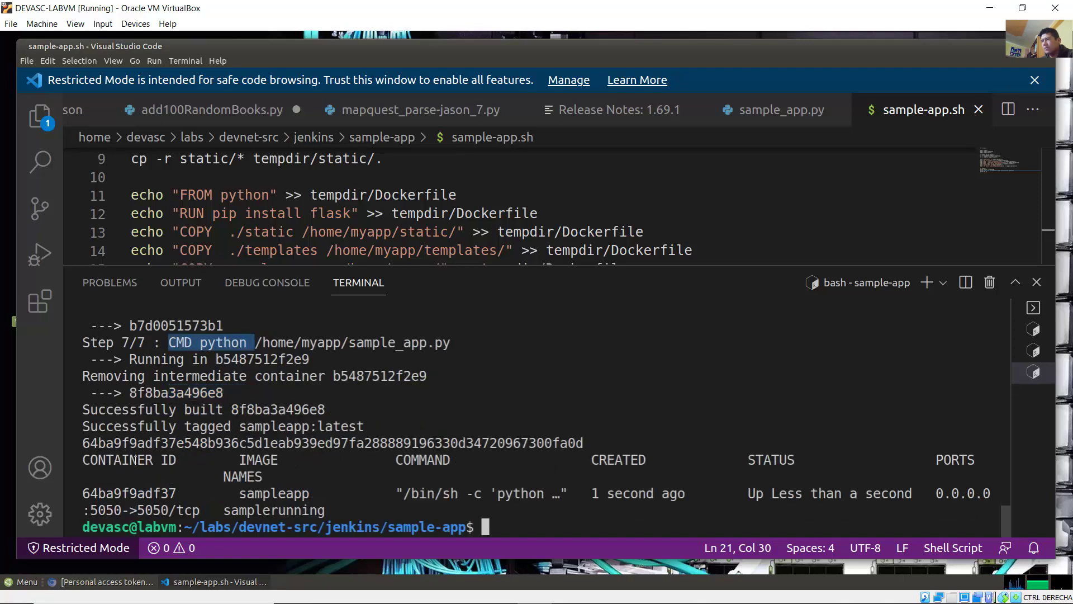
{"action": "left_click_drag", "start_coordinate": [112, 461], "coordinate": [359, 509]}
{"action": "left_click", "coordinate": [338, 464]}
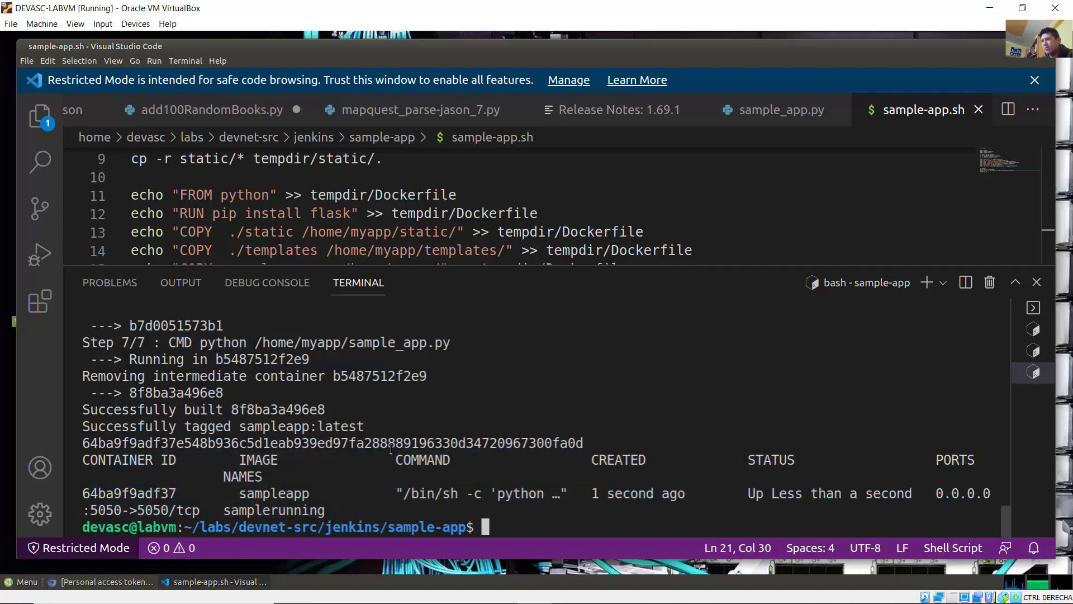
Step: Read step b's instruction to browse to localhost:5050 in the Word lab guide, then return to the VM
{"action": "left_click", "coordinate": [437, 594]}
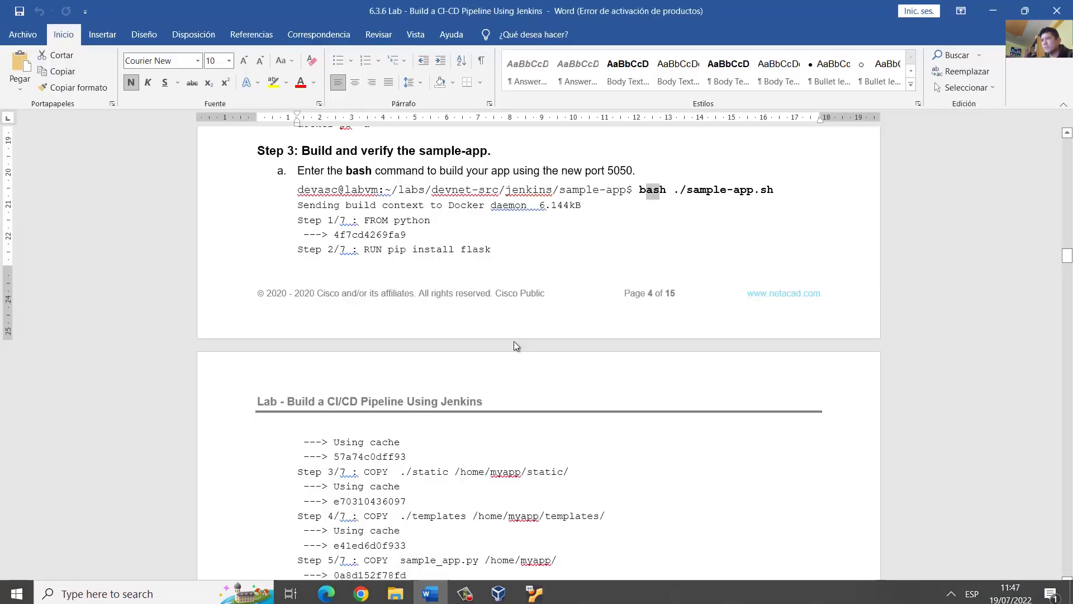
{"action": "scroll", "coordinate": [539, 390], "scroll_direction": "down", "scroll_amount": 10}
{"action": "scroll", "coordinate": [539, 389], "scroll_direction": "down", "scroll_amount": 3}
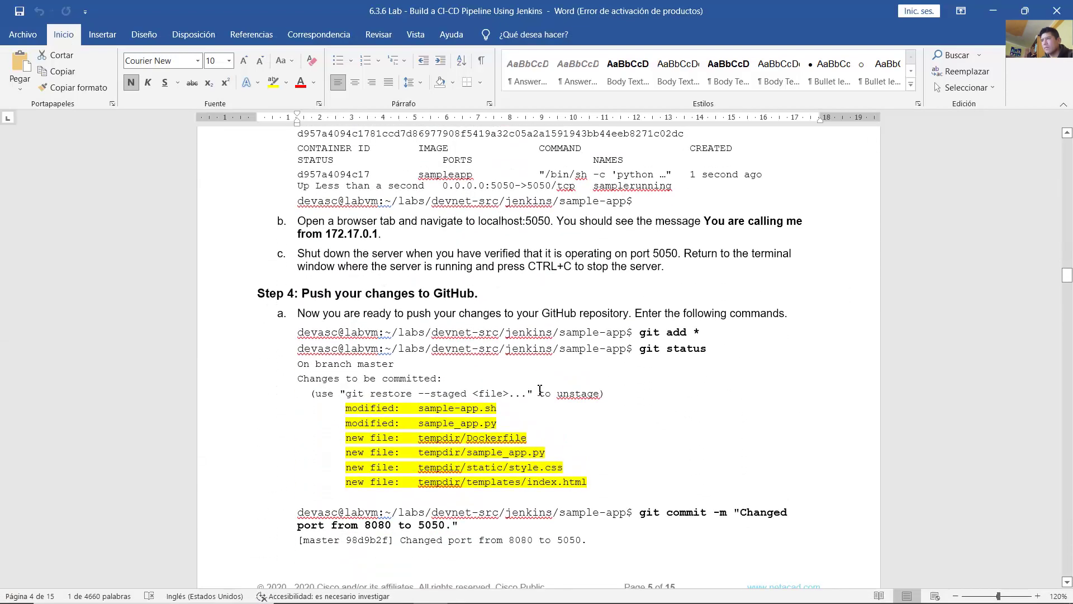
{"action": "left_click_drag", "start_coordinate": [329, 181], "coordinate": [551, 181]}
{"action": "left_click", "coordinate": [517, 189]}
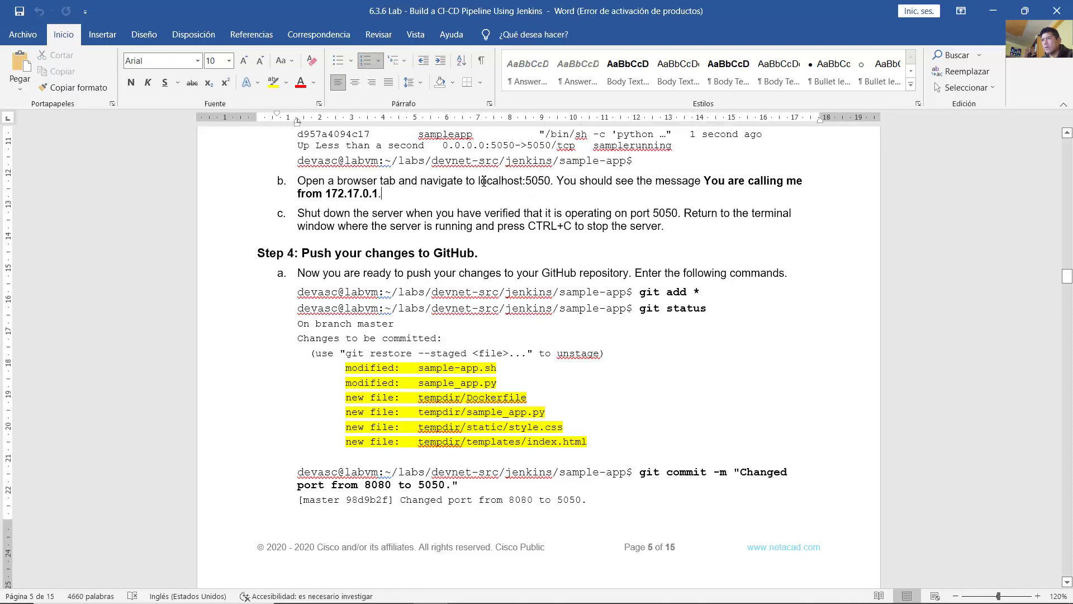
{"action": "left_click_drag", "start_coordinate": [479, 182], "coordinate": [553, 183]}
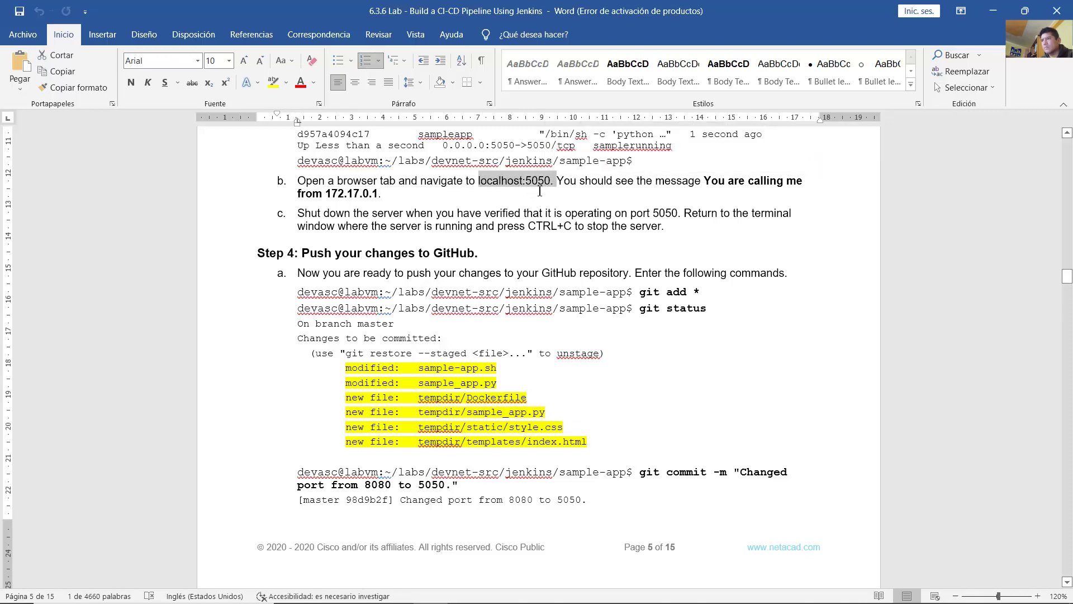
{"action": "left_click", "coordinate": [537, 188]}
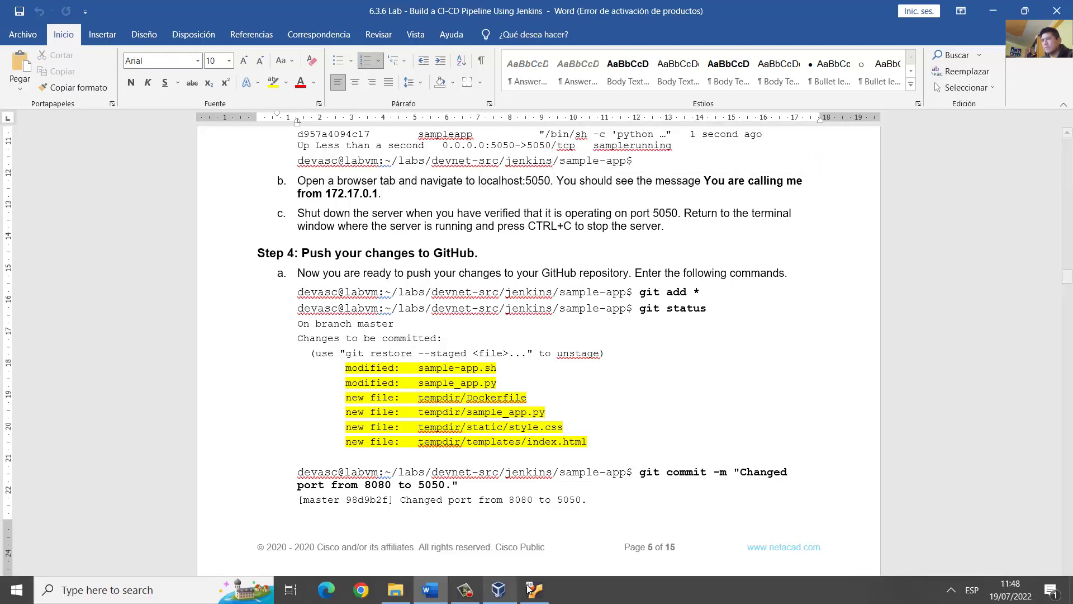
{"action": "left_click", "coordinate": [534, 590]}
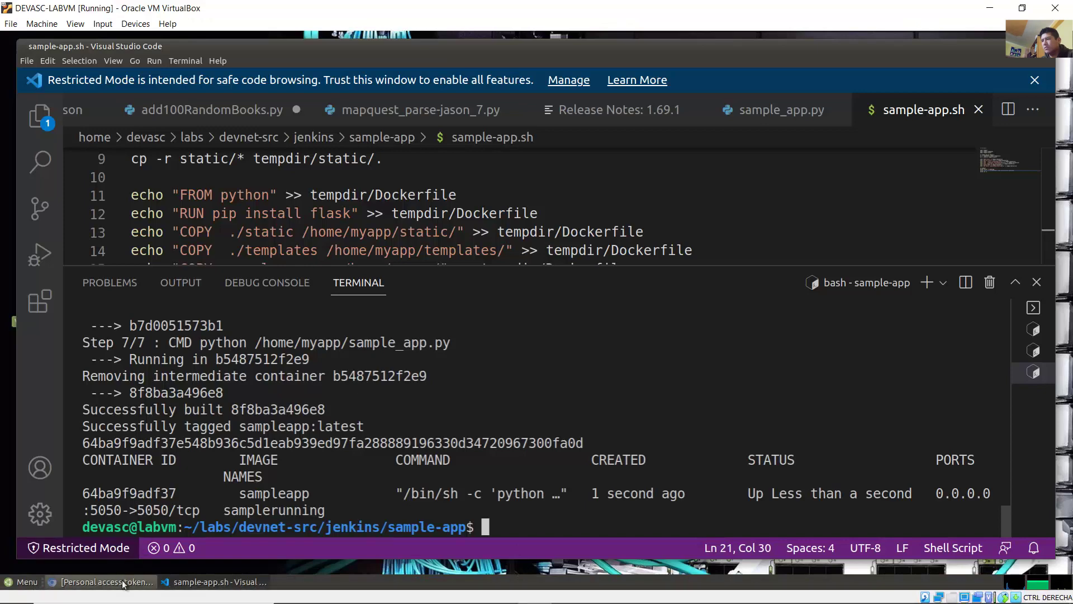
Step: Load localhost:5050 in a new Chromium tab and confirm it reads 'You are calling me from 172.17.0.1'
{"action": "left_click", "coordinate": [100, 581]}
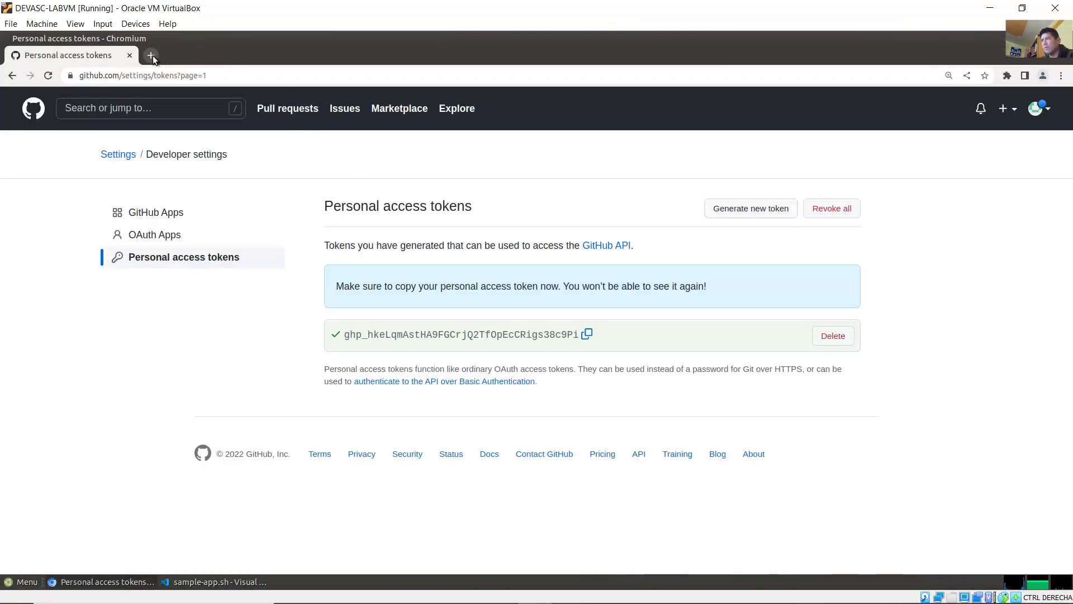
{"action": "left_click", "coordinate": [151, 56]}
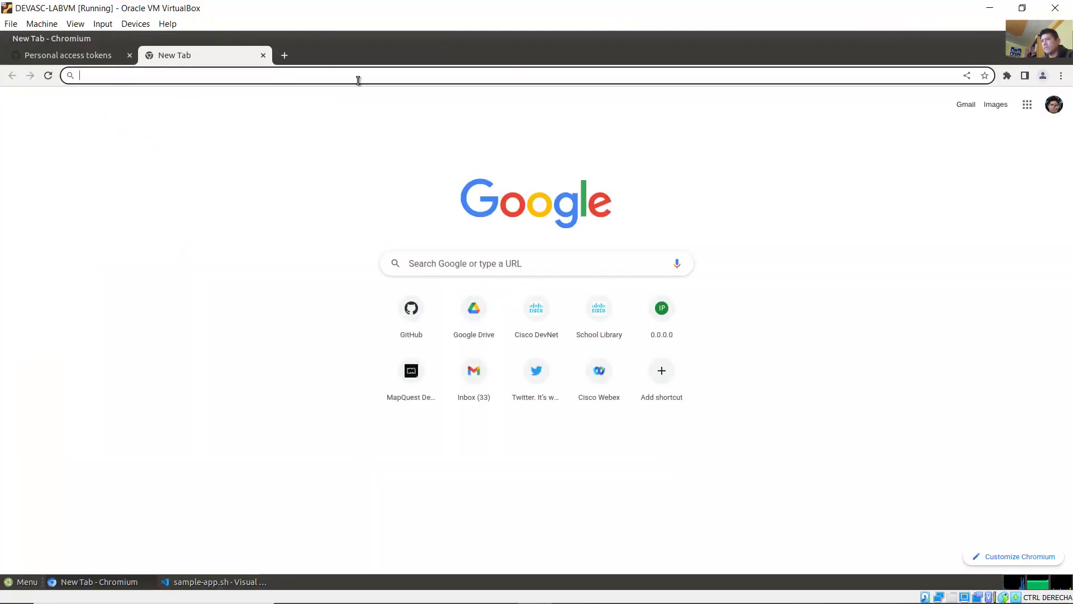
{"action": "type", "text": "local"}
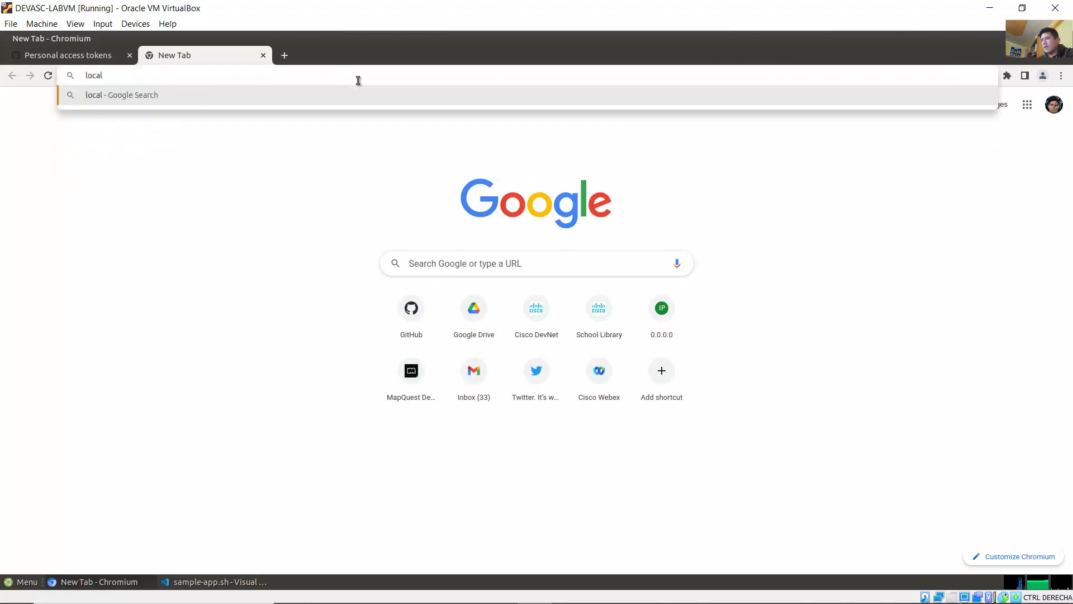
{"action": "type", "text": "host:5050"}
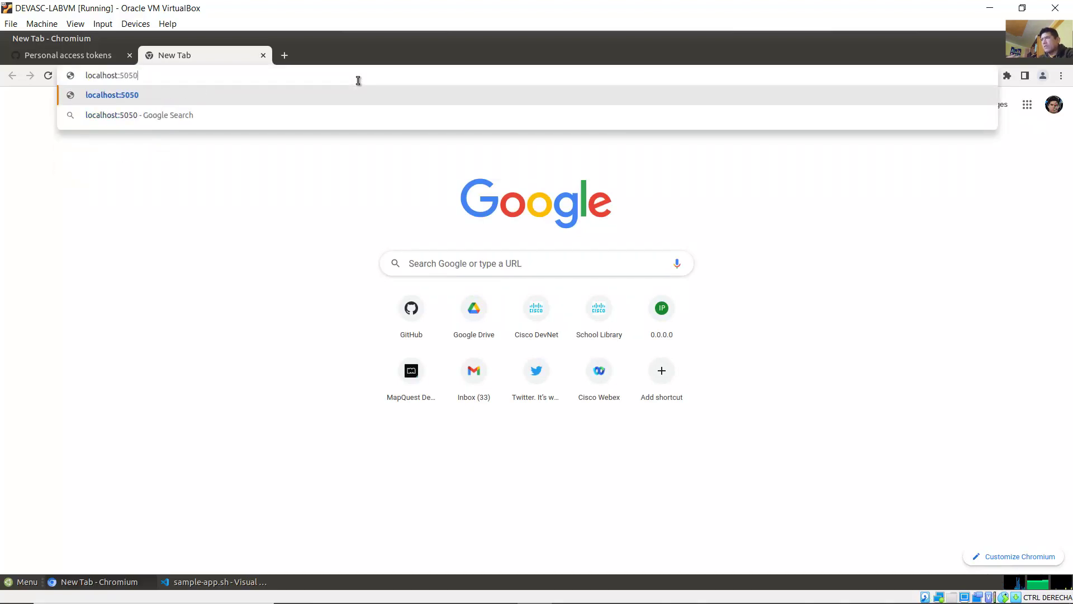
{"action": "key", "text": "Return"}
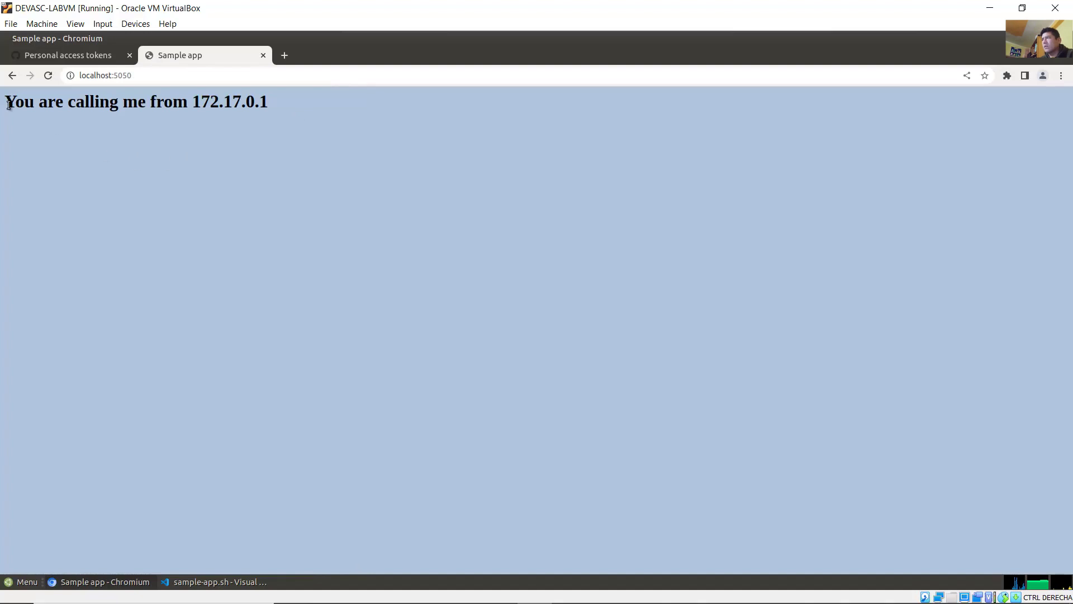
{"action": "left_click_drag", "start_coordinate": [5, 102], "coordinate": [267, 101]}
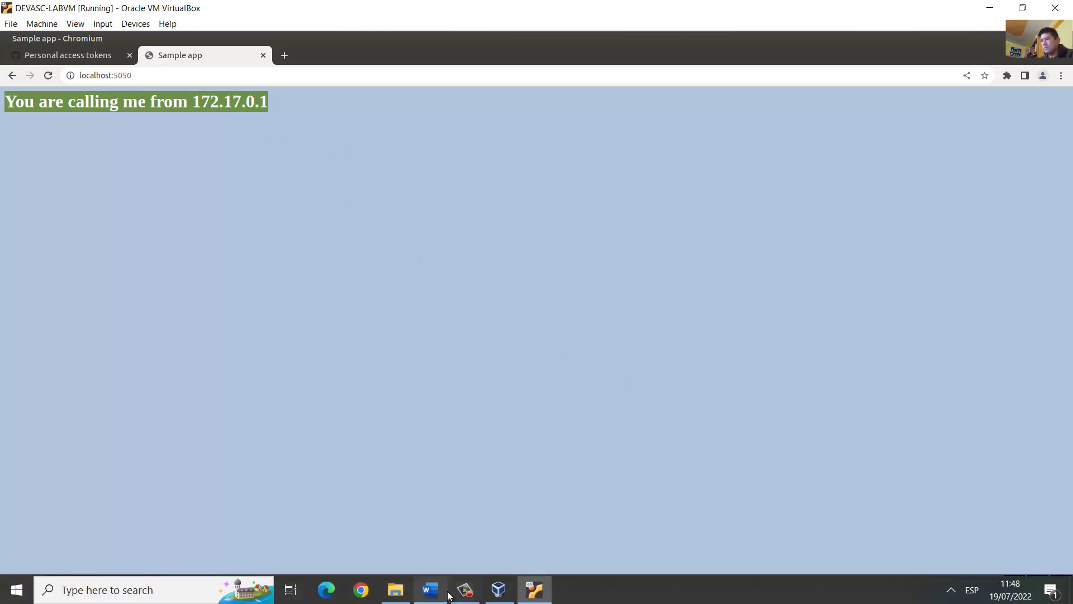
{"action": "left_click", "coordinate": [441, 590]}
{"action": "left_click", "coordinate": [679, 403]}
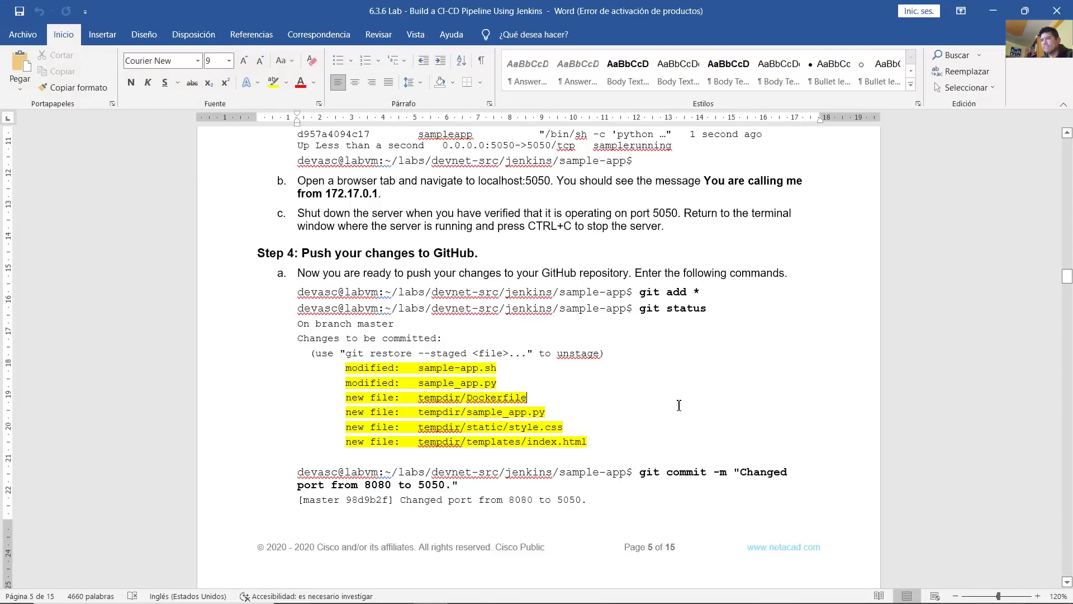
{"action": "scroll", "coordinate": [679, 405], "scroll_direction": "down", "scroll_amount": 2}
{"action": "scroll", "coordinate": [681, 403], "scroll_direction": "up", "scroll_amount": 2}
{"action": "left_click_drag", "start_coordinate": [308, 211], "coordinate": [429, 209]}
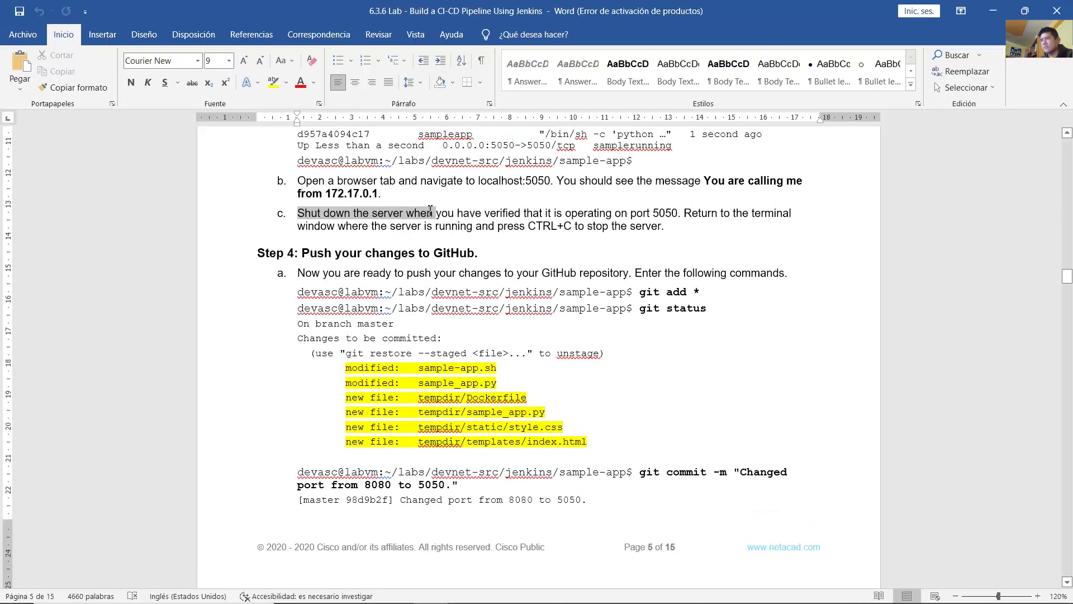
{"action": "left_click", "coordinate": [440, 211]}
{"action": "left_click_drag", "start_coordinate": [531, 227], "coordinate": [589, 227]}
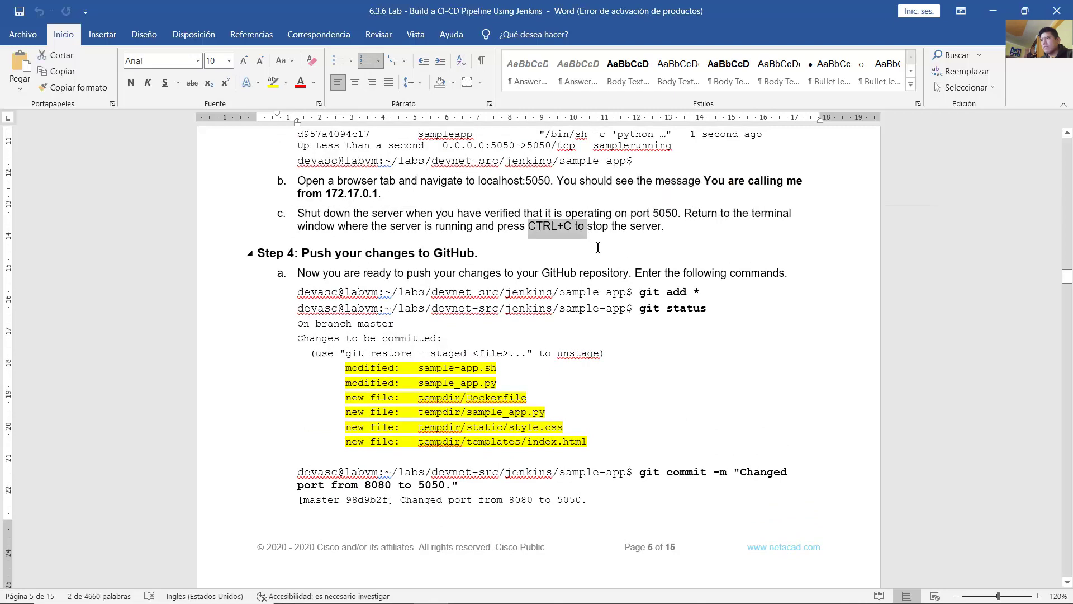
{"action": "left_click", "coordinate": [586, 248]}
{"action": "left_click", "coordinate": [534, 594]}
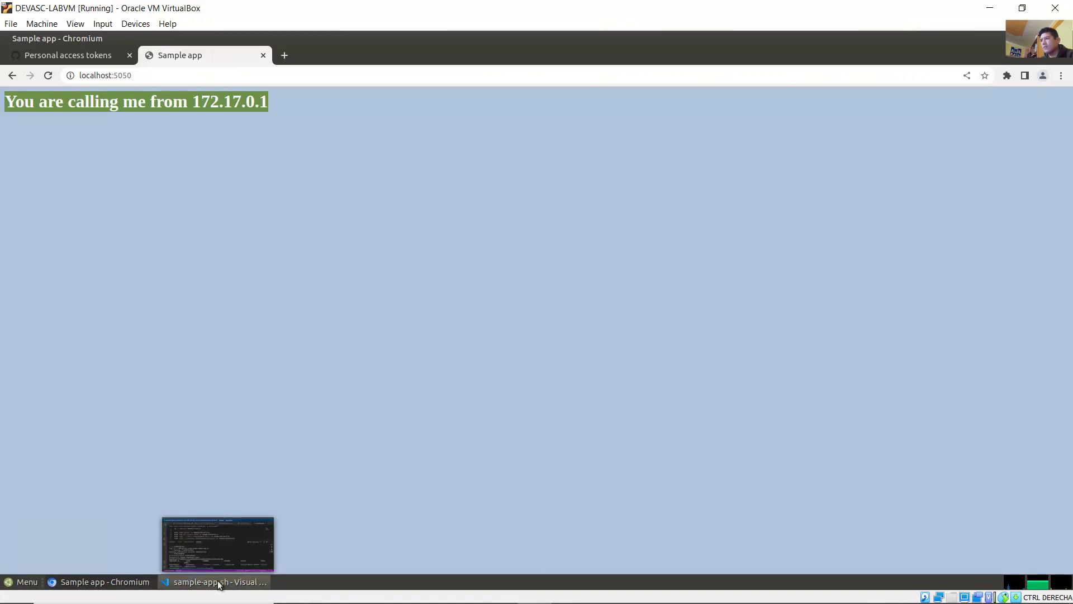
Step: Stop the container with docker stop samplerunning, then go back to the Word lab guide
{"action": "left_click", "coordinate": [217, 580]}
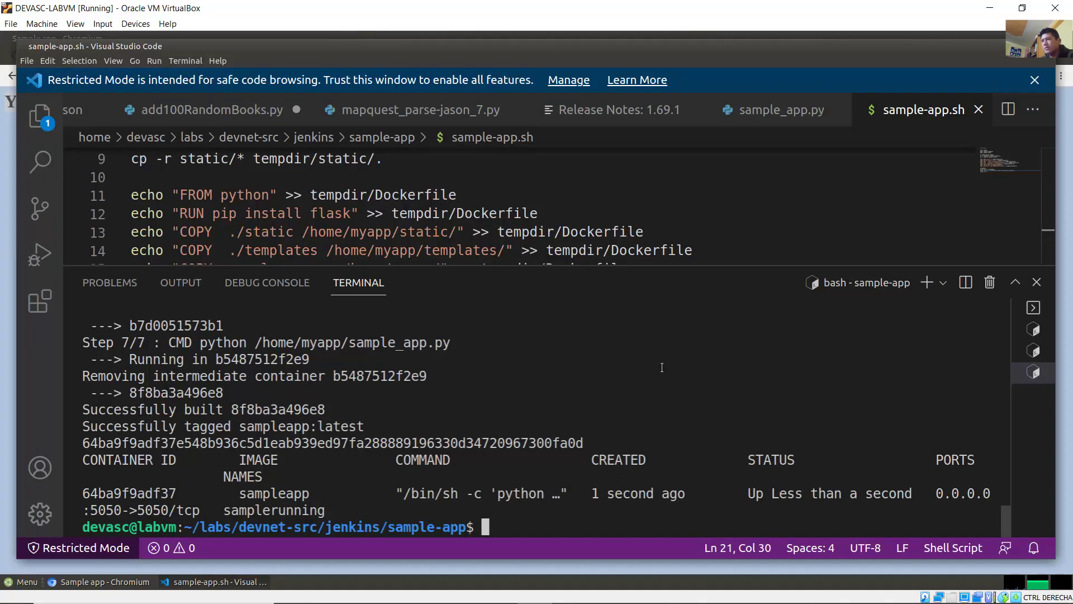
{"action": "type", "text": "do"}
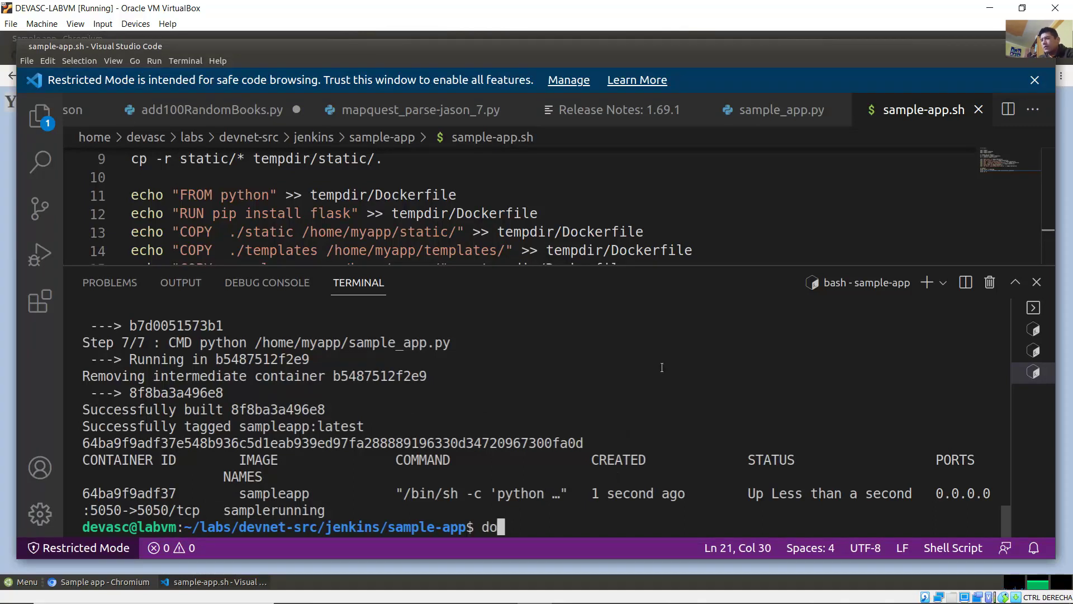
{"action": "type", "text": "cker stop"}
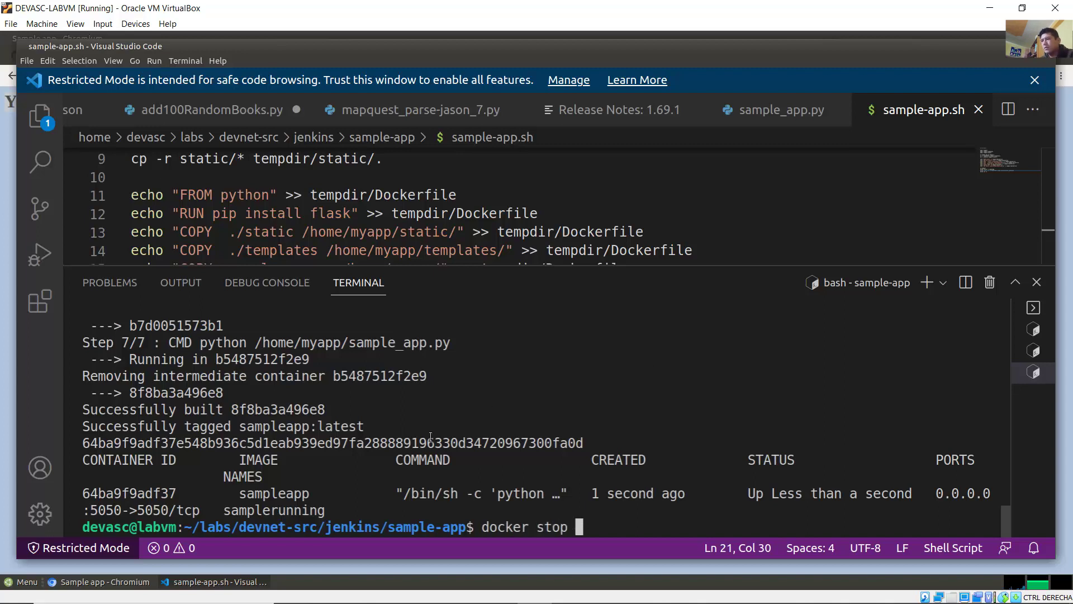
{"action": "left_click_drag", "start_coordinate": [224, 510], "coordinate": [325, 510]}
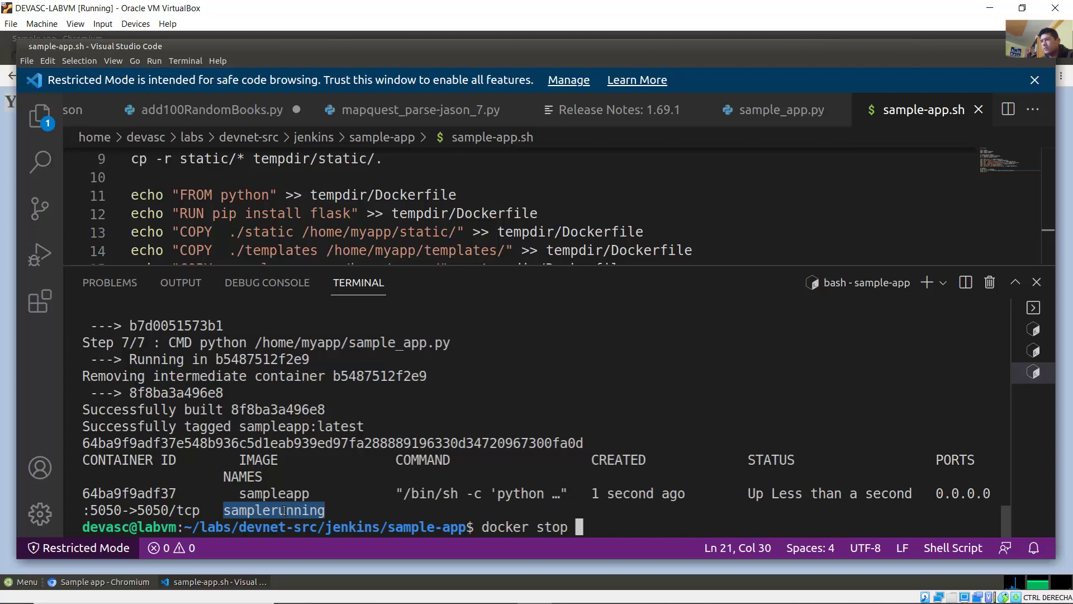
{"action": "right_click", "coordinate": [288, 509]}
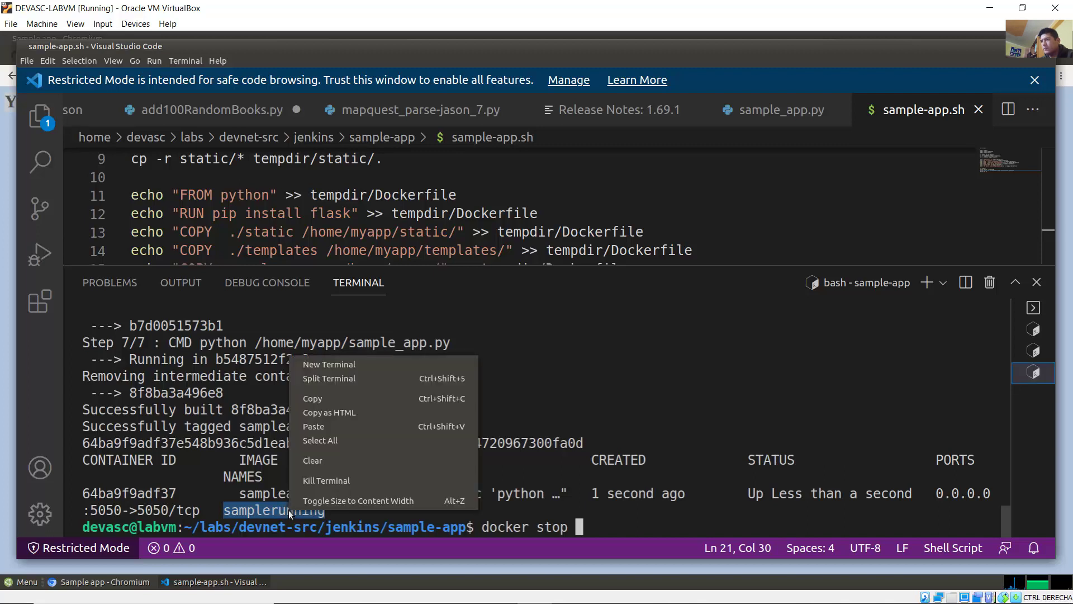
{"action": "left_click", "coordinate": [363, 398]}
{"action": "right_click", "coordinate": [585, 527]}
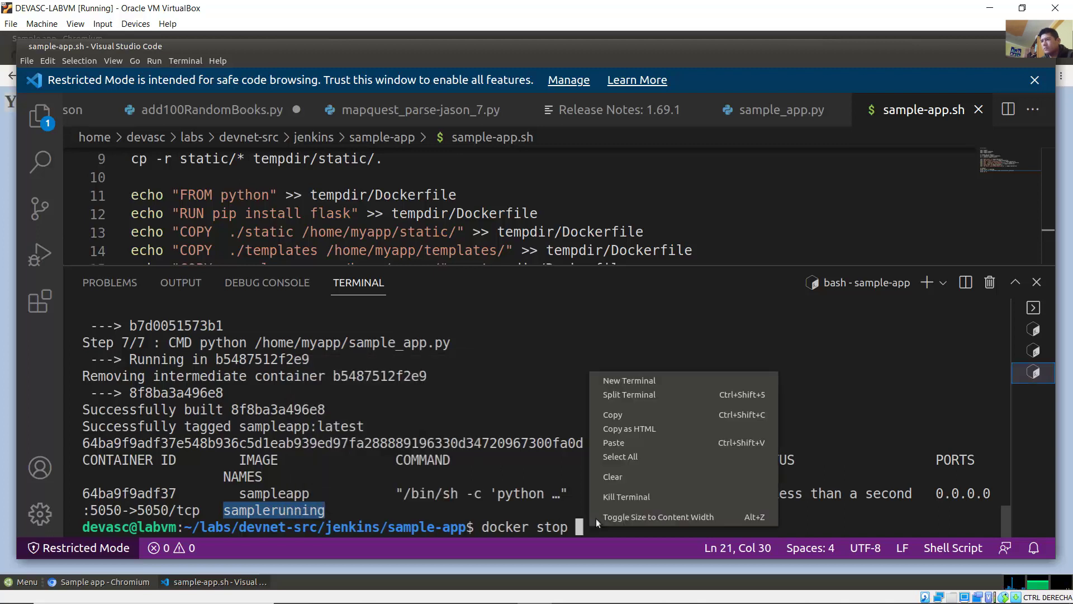
{"action": "left_click", "coordinate": [665, 440]}
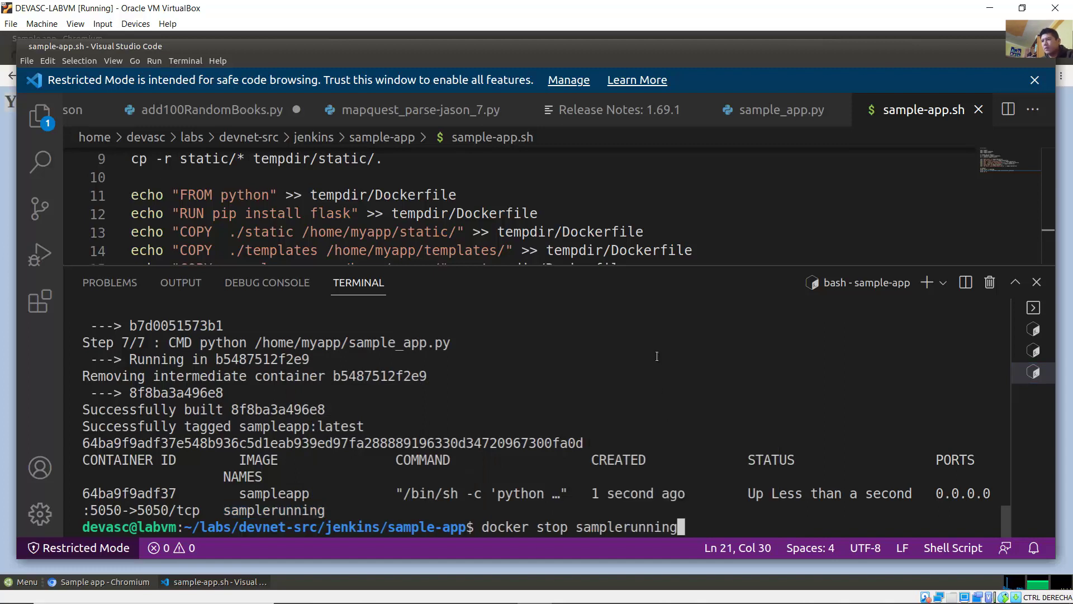
{"action": "key", "text": "Return"}
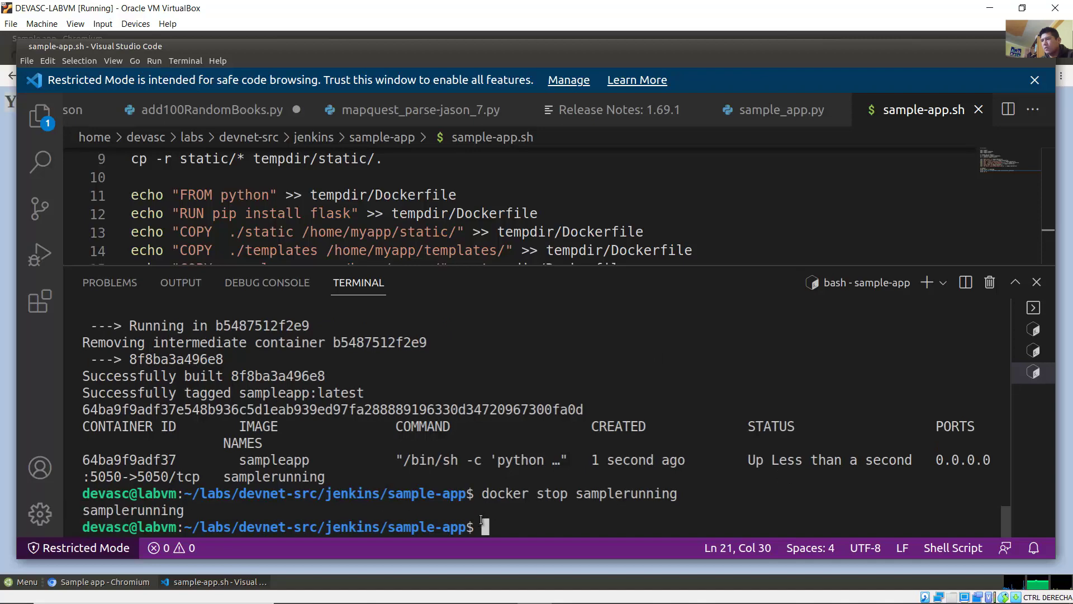
{"action": "left_click_drag", "start_coordinate": [474, 527], "coordinate": [416, 528]}
{"action": "left_click", "coordinate": [421, 529]}
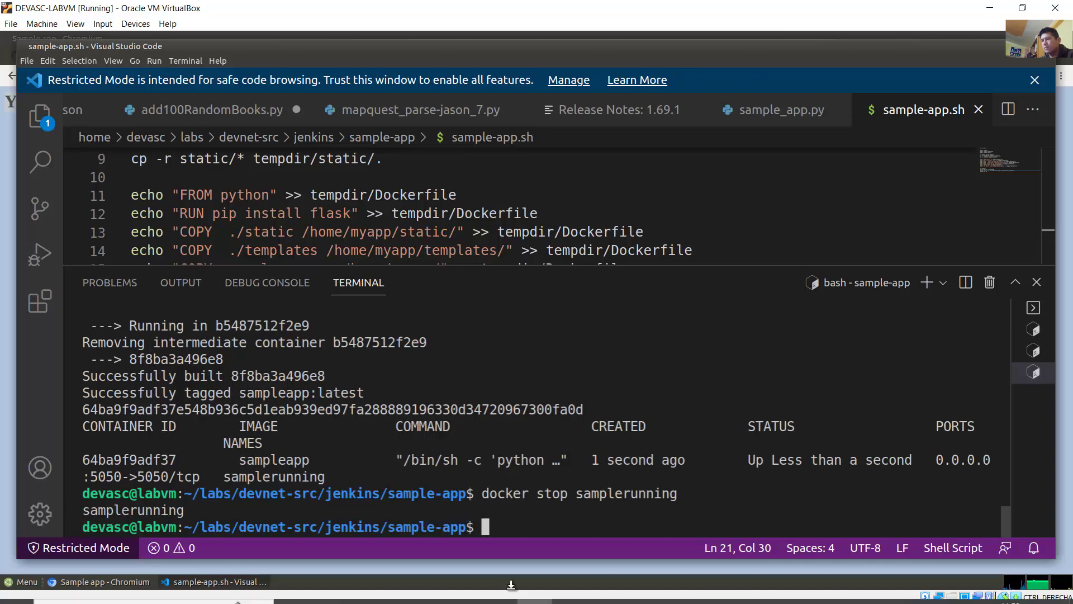
{"action": "left_click", "coordinate": [431, 590]}
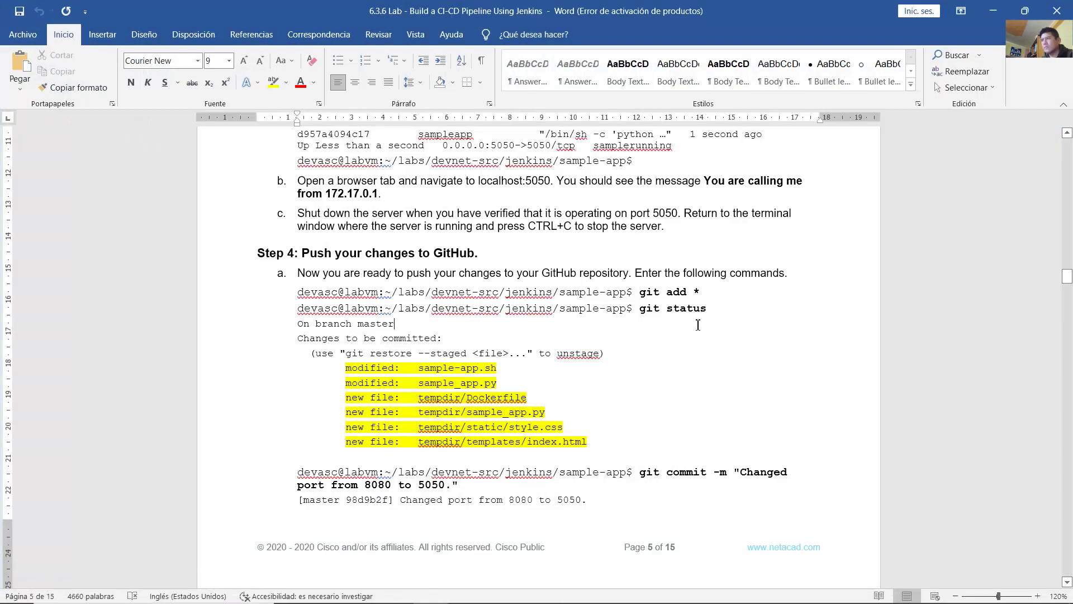
Step: Read Step 4's git add * and git status commands in the lab guide
{"action": "scroll", "coordinate": [567, 279], "scroll_direction": "down", "scroll_amount": 3}
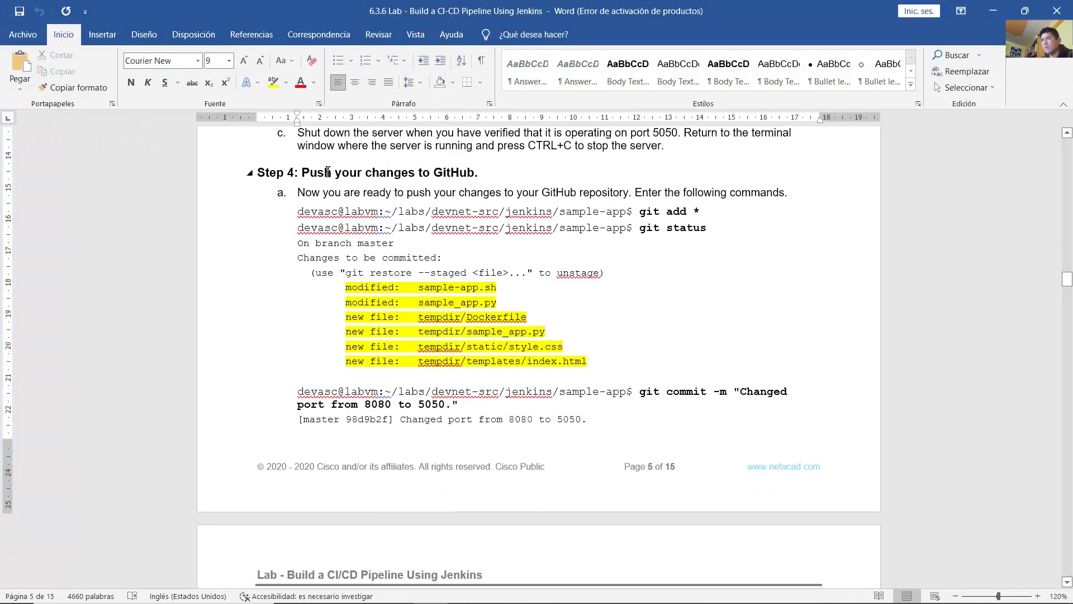
{"action": "left_click_drag", "start_coordinate": [335, 174], "coordinate": [461, 186]}
{"action": "left_click_drag", "start_coordinate": [301, 193], "coordinate": [542, 193]}
{"action": "left_click", "coordinate": [666, 212]}
{"action": "left_click_drag", "start_coordinate": [640, 212], "coordinate": [689, 211]}
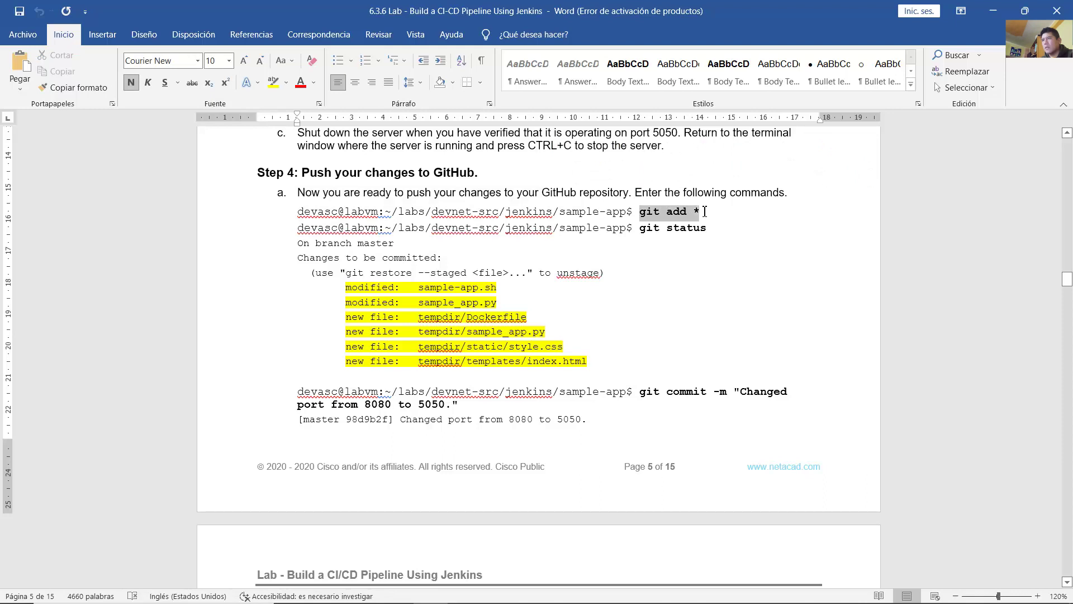
{"action": "left_click", "coordinate": [705, 211]}
{"action": "double_click", "coordinate": [706, 212]}
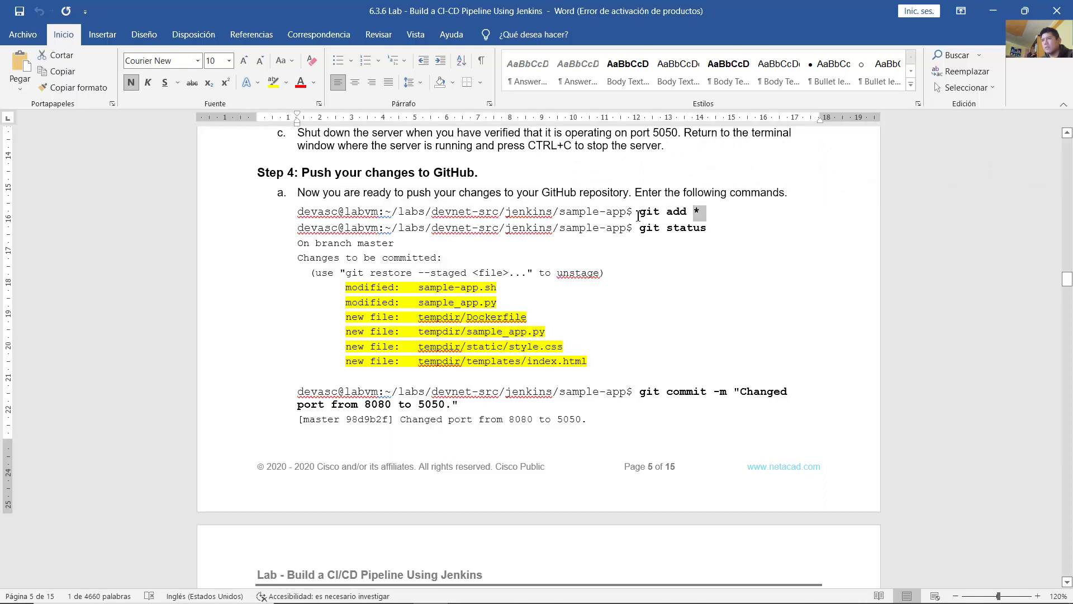
{"action": "left_click_drag", "start_coordinate": [638, 216], "coordinate": [398, 211]}
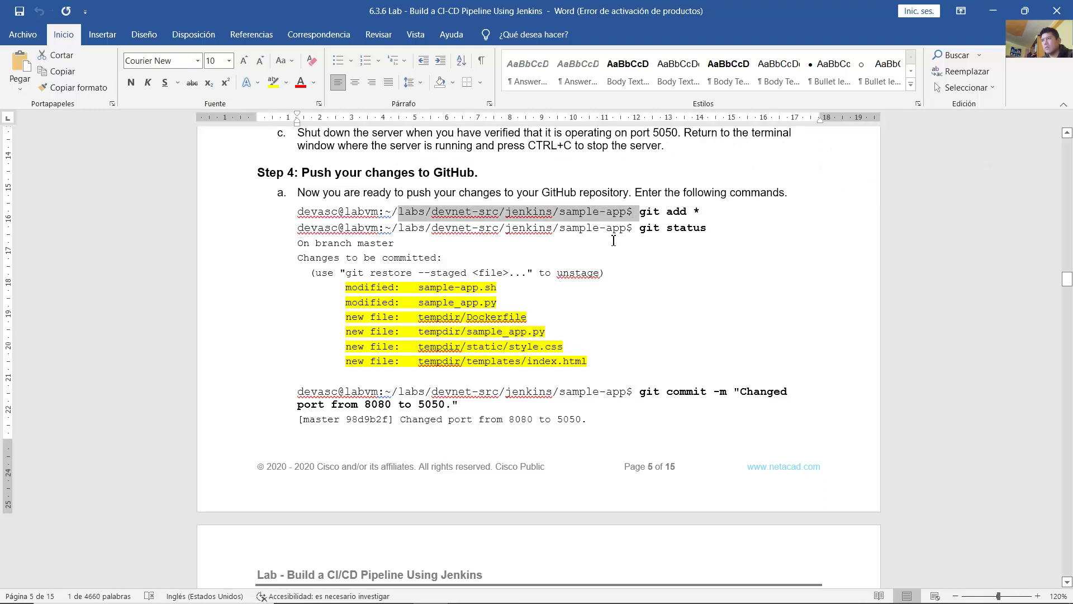
{"action": "left_click_drag", "start_coordinate": [640, 228], "coordinate": [703, 227]}
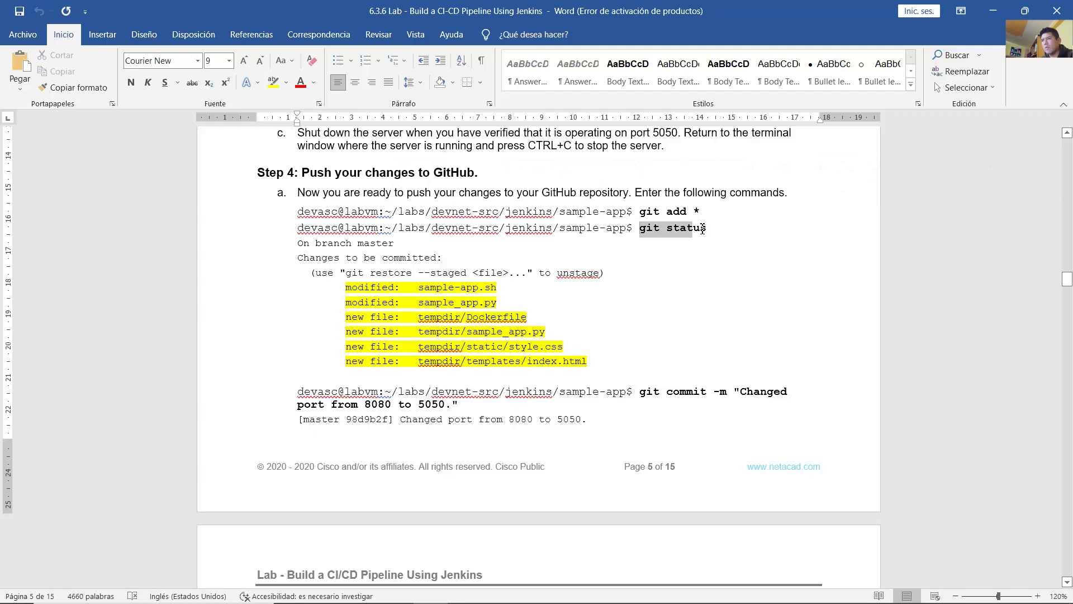
{"action": "left_click", "coordinate": [675, 278]}
Step: Read the git commit command for the port change, then return to the VS Code VM
{"action": "scroll", "coordinate": [672, 282], "scroll_direction": "down", "scroll_amount": 2}
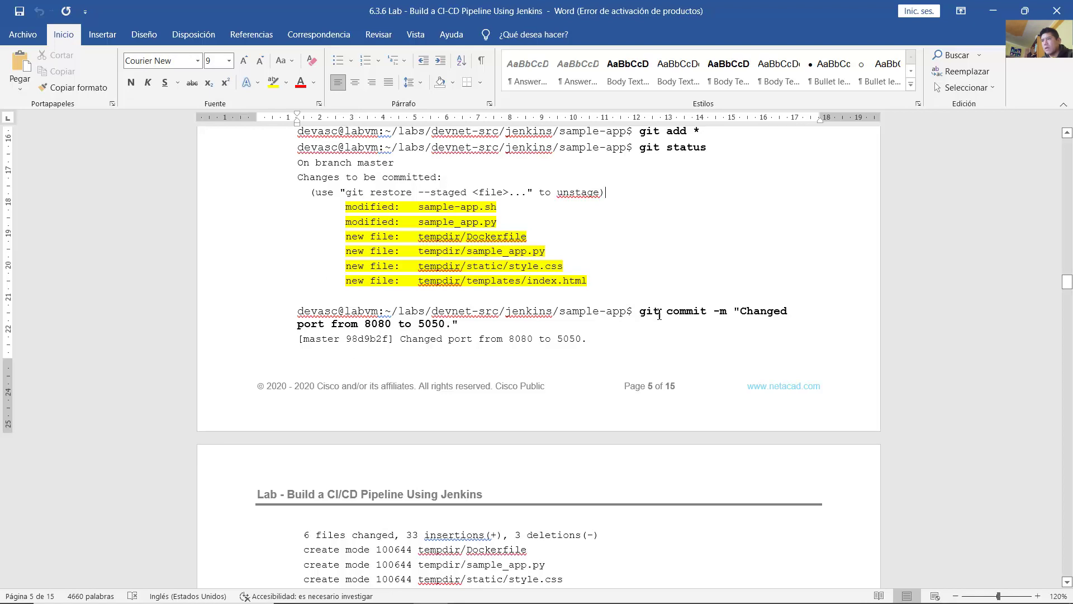
{"action": "left_click_drag", "start_coordinate": [659, 315], "coordinate": [463, 322]}
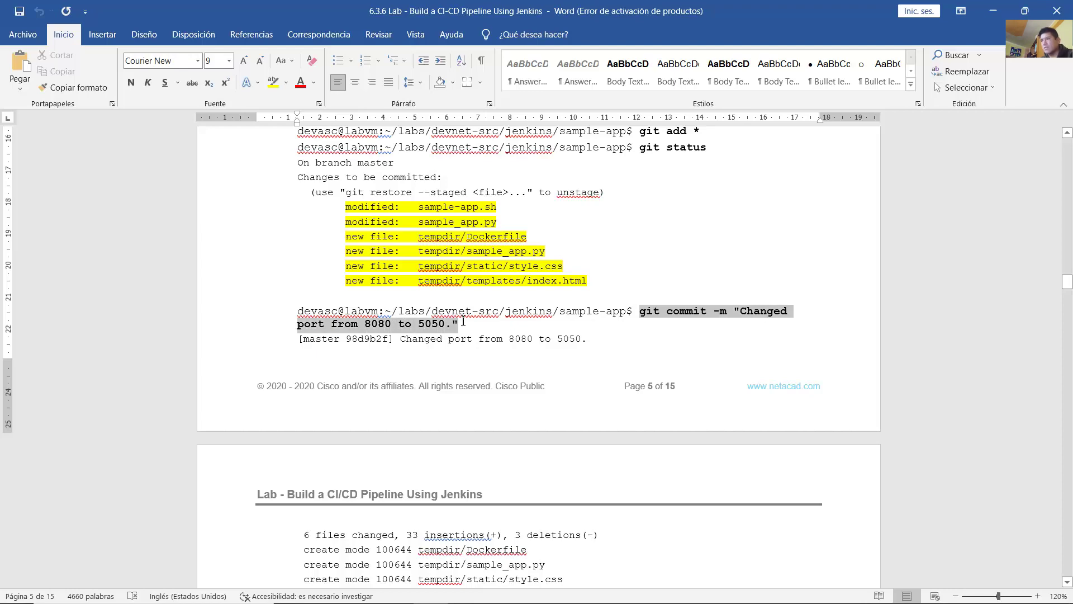
{"action": "left_click", "coordinate": [463, 323]}
{"action": "scroll", "coordinate": [501, 327], "scroll_direction": "down", "scroll_amount": 5}
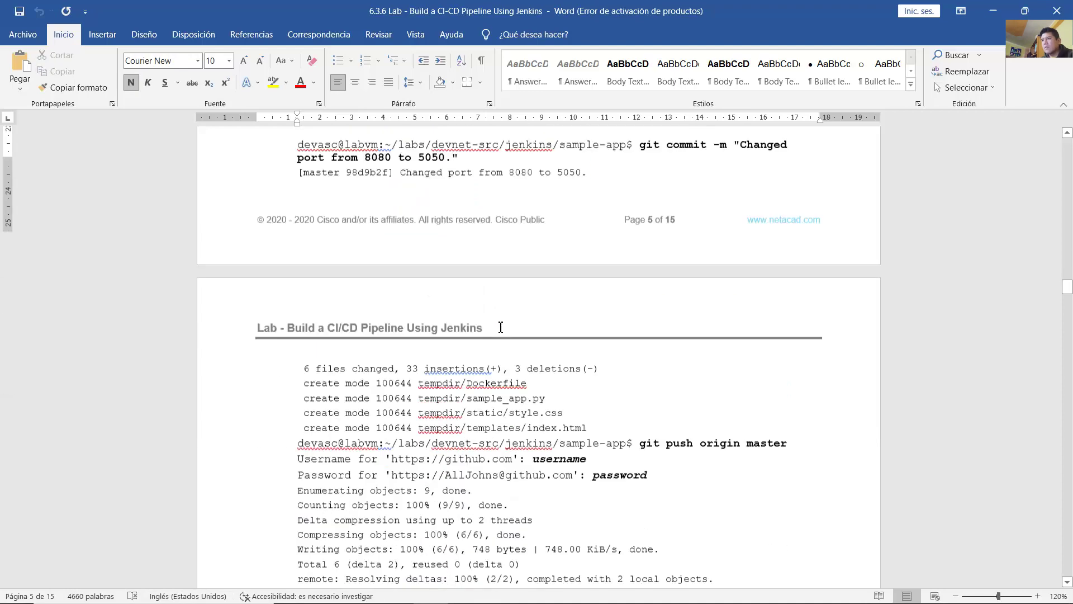
{"action": "scroll", "coordinate": [501, 327], "scroll_direction": "up", "scroll_amount": 5}
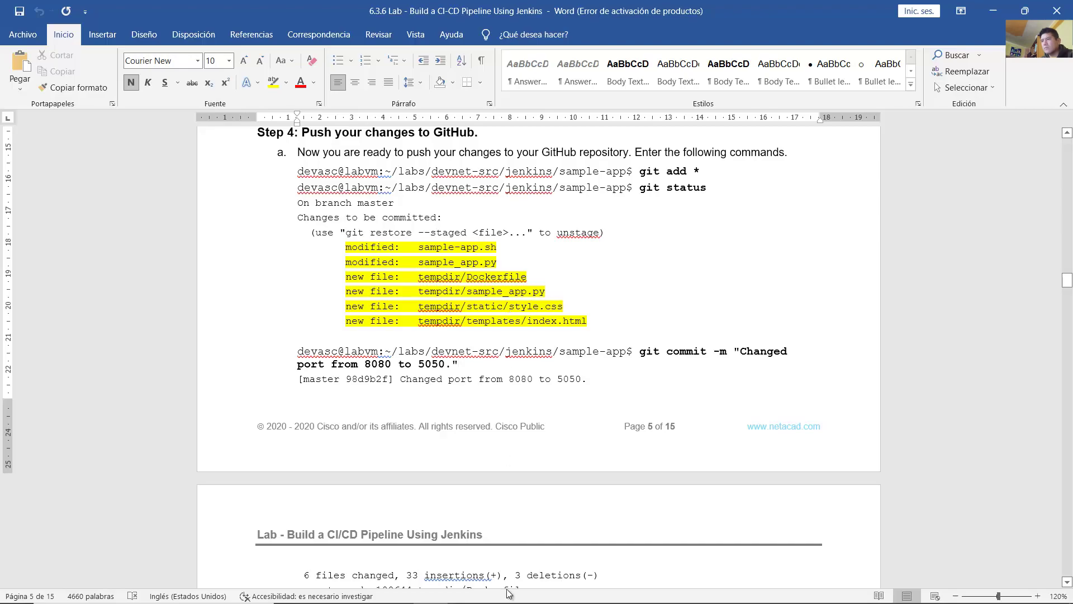
{"action": "left_click", "coordinate": [534, 596]}
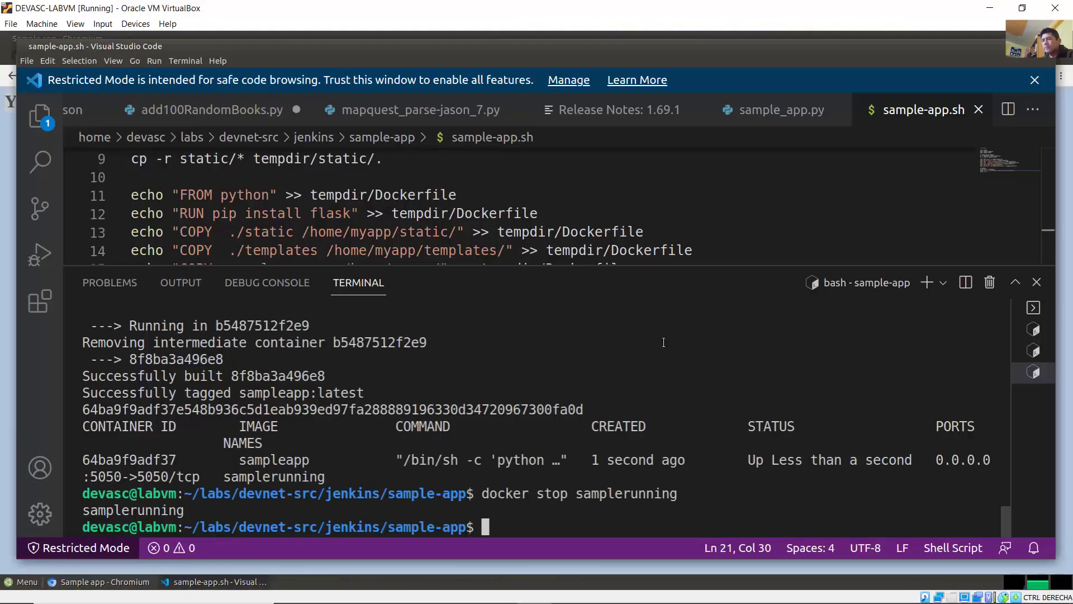
Step: Stage everything with git add * and check git status lists the six modified and new files
{"action": "key", "text": "Up"}
{"action": "key", "text": "Up"}
{"action": "key", "text": "Up"}
{"action": "key", "text": "Up"}
{"action": "key", "text": "Up"}
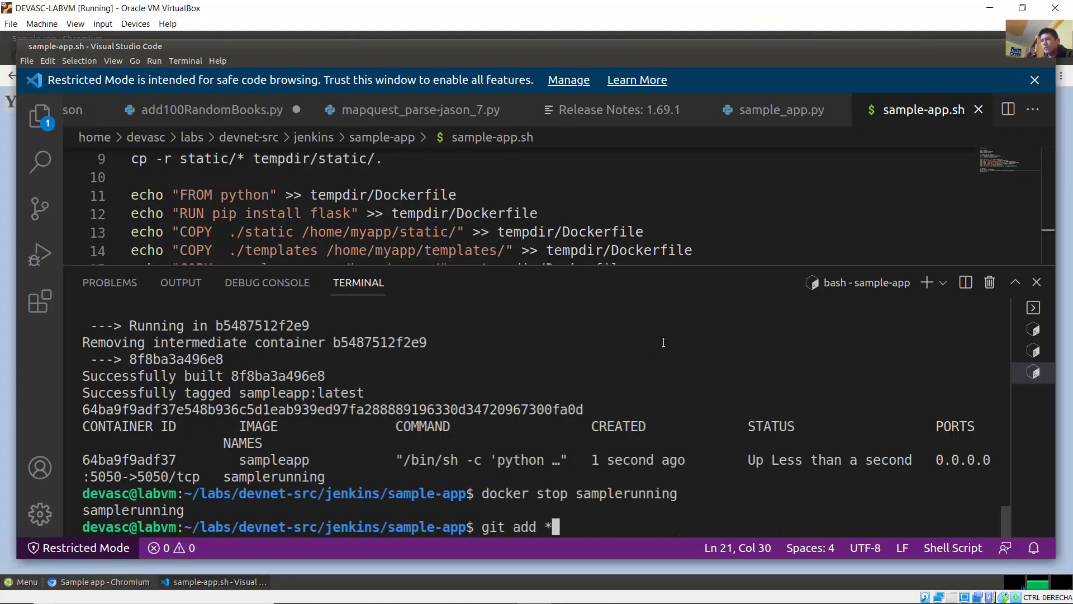
{"action": "key", "text": "Return"}
{"action": "key", "text": "Up"}
{"action": "key", "text": "Up"}
{"action": "key", "text": "Up"}
{"action": "key", "text": "Up"}
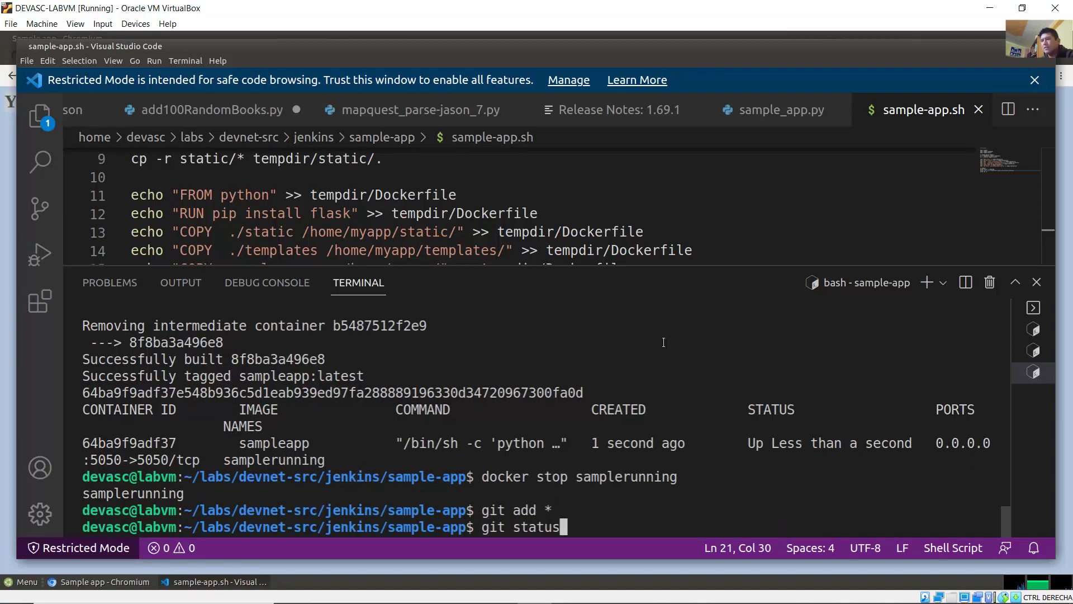
{"action": "key", "text": "Return"}
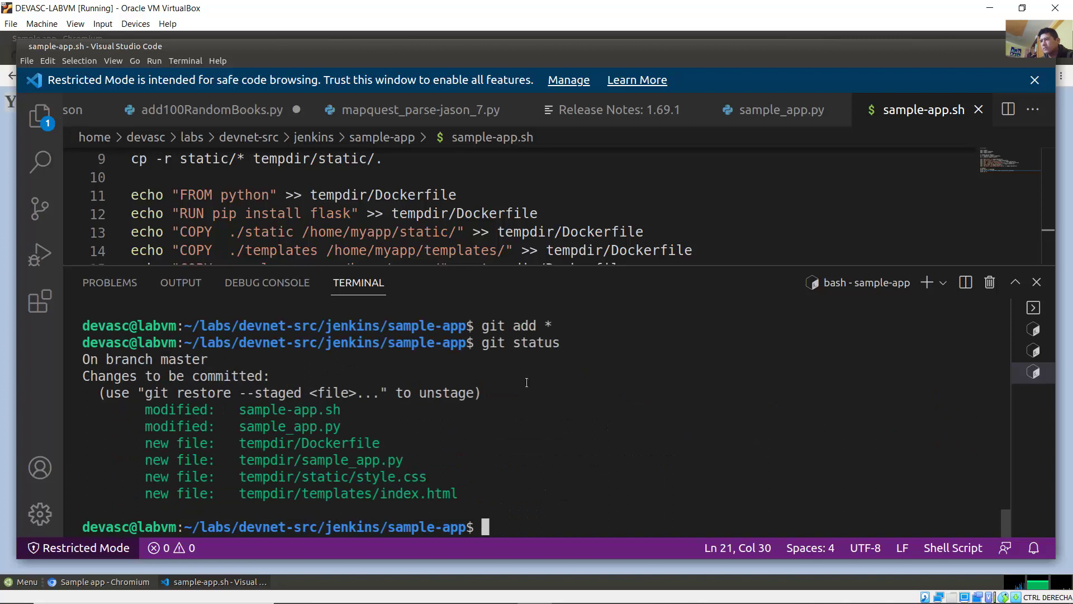
{"action": "left_click_drag", "start_coordinate": [153, 408], "coordinate": [298, 410]}
{"action": "left_click_drag", "start_coordinate": [170, 429], "coordinate": [319, 426]}
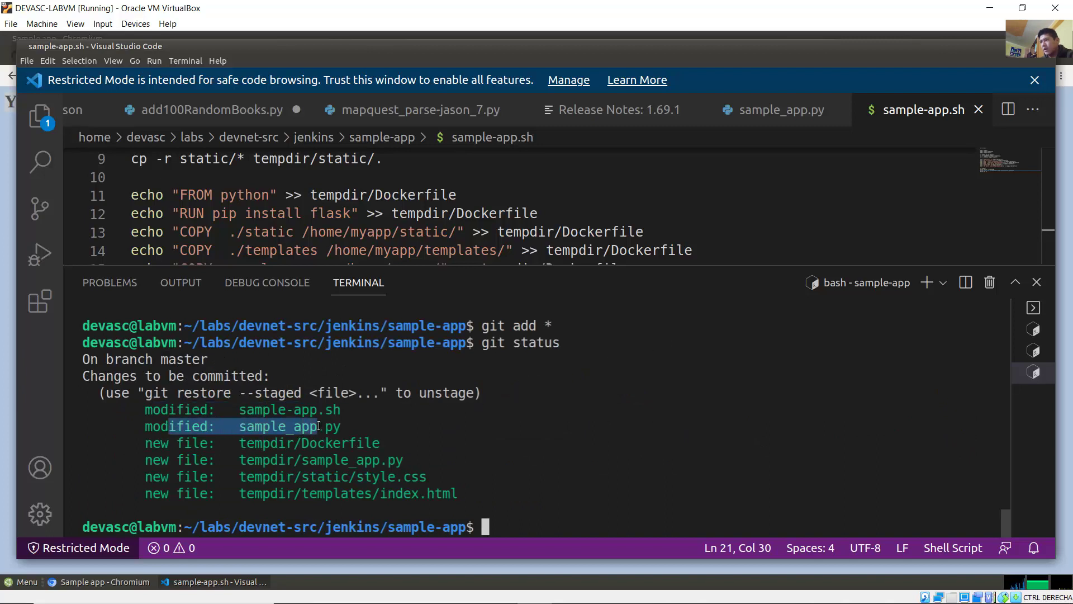
{"action": "left_click_drag", "start_coordinate": [155, 441], "coordinate": [373, 444]}
{"action": "left_click_drag", "start_coordinate": [195, 459], "coordinate": [387, 460]}
{"action": "left_click_drag", "start_coordinate": [192, 477], "coordinate": [357, 477]}
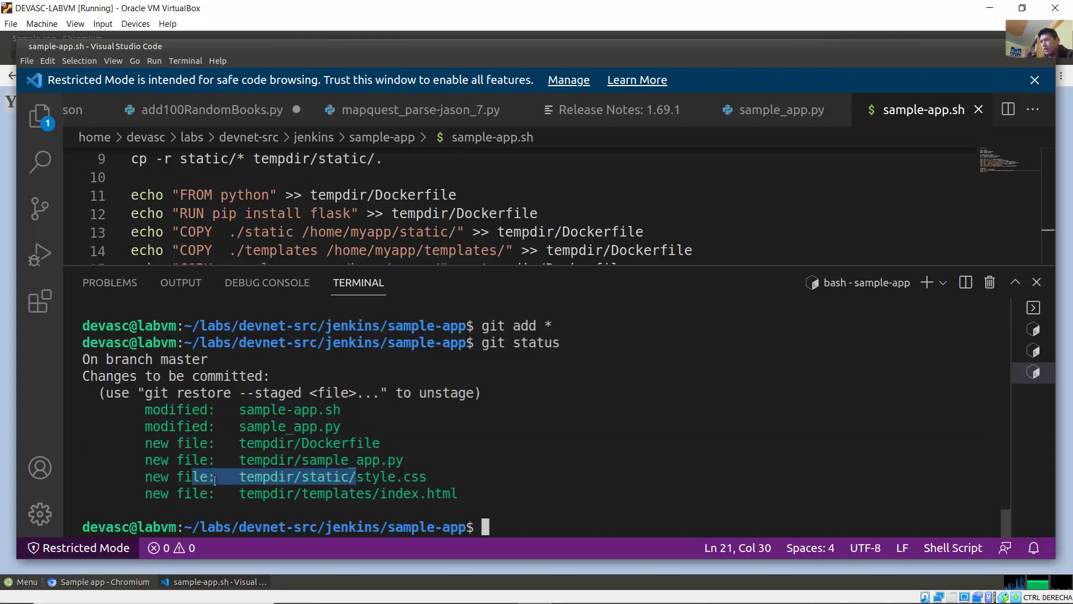
{"action": "left_click_drag", "start_coordinate": [184, 494], "coordinate": [411, 494]}
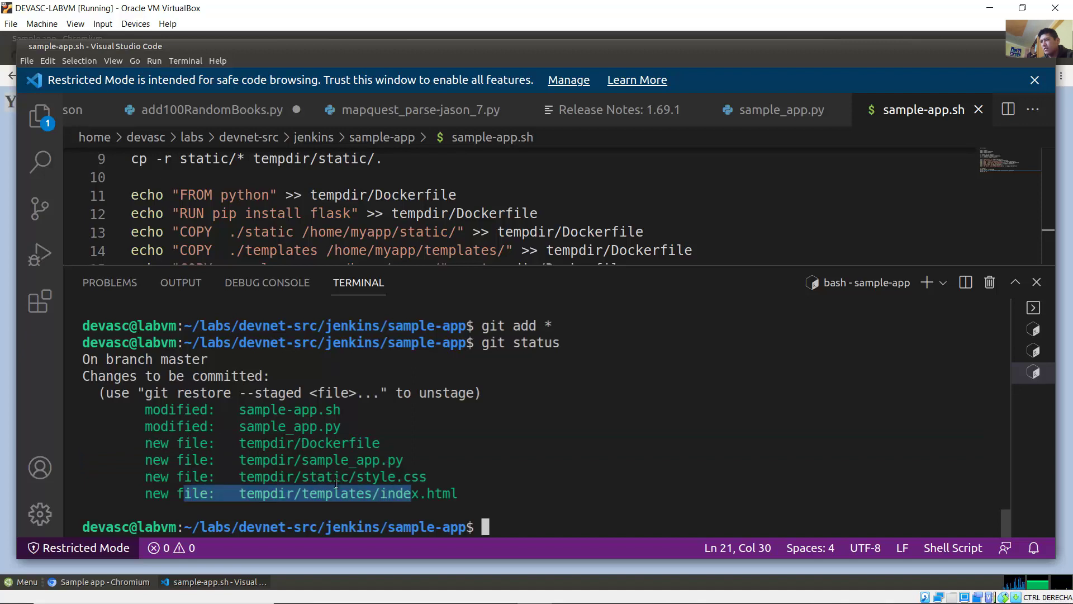
{"action": "left_click", "coordinate": [307, 479]}
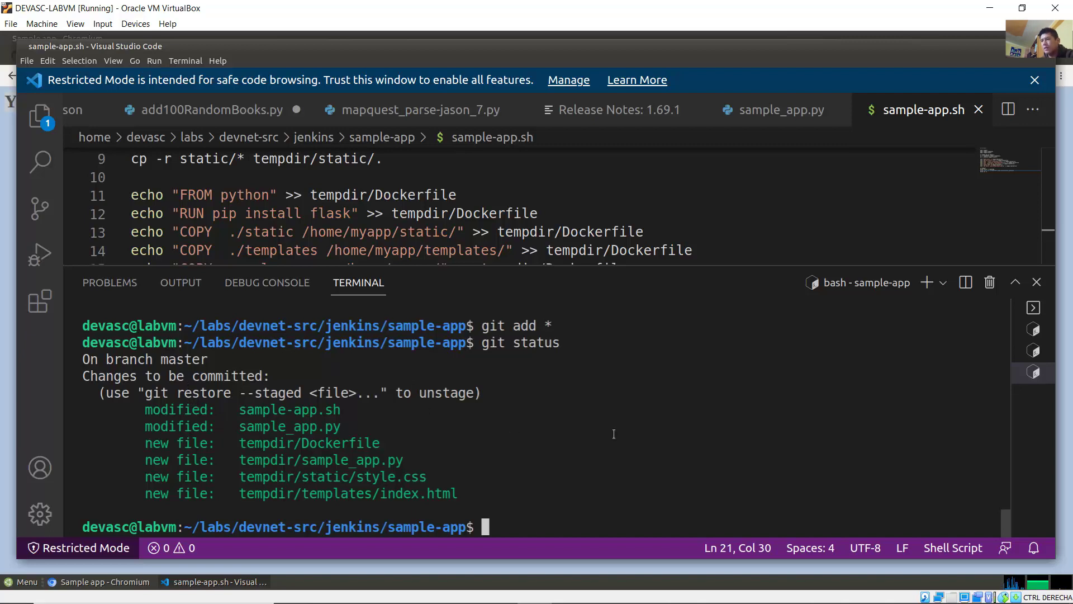
Step: Commit with the message 'Changed port from 8080 to 5050', yielding 6 files changed
{"action": "key", "text": "Up"}
{"action": "key", "text": "Up"}
{"action": "key", "text": "Up"}
{"action": "key", "text": "Up"}
{"action": "key", "text": "Up"}
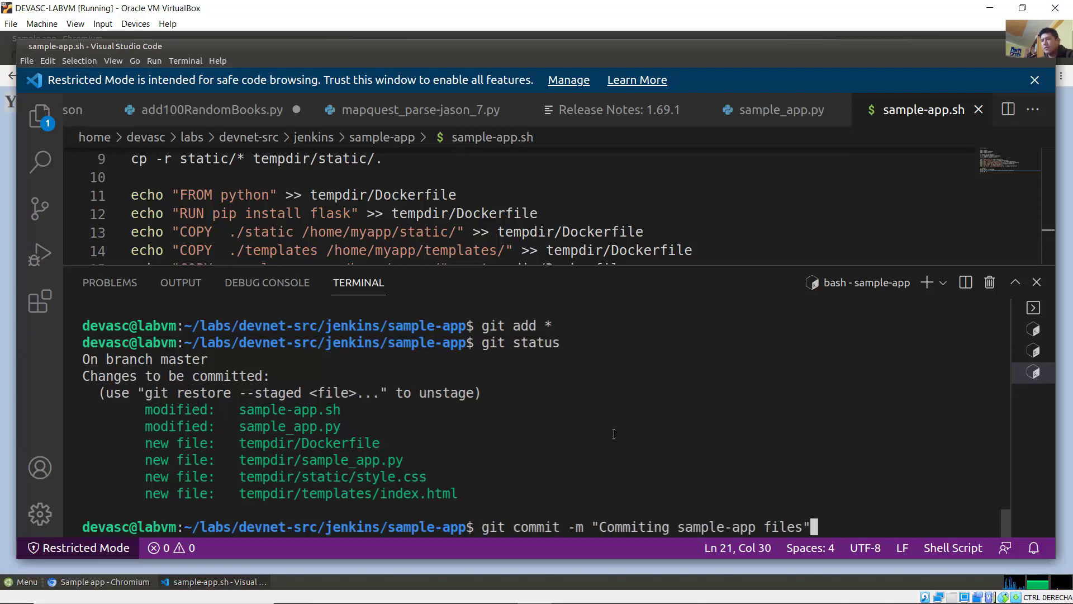
{"action": "key", "text": "Left"}
{"action": "key", "text": "BackSpace"}
{"action": "key", "text": "BackSpace"}
{"action": "key", "text": "BackSpace"}
{"action": "key", "text": "BackSpace"}
{"action": "key", "text": "BackSpace"}
{"action": "key", "text": "BackSpace"}
{"action": "key", "text": "BackSpace"}
{"action": "key", "text": "BackSpace"}
{"action": "key", "text": "BackSpace"}
{"action": "key", "text": "BackSpace"}
{"action": "key", "text": "BackSpace"}
{"action": "key", "text": "BackSpace"}
{"action": "key", "text": "BackSpace"}
{"action": "key", "text": "BackSpace"}
{"action": "key", "text": "BackSpace"}
{"action": "key", "text": "BackSpace"}
{"action": "key", "text": "BackSpace"}
{"action": "key", "text": "BackSpace"}
{"action": "key", "text": "BackSpace"}
{"action": "key", "text": "BackSpace"}
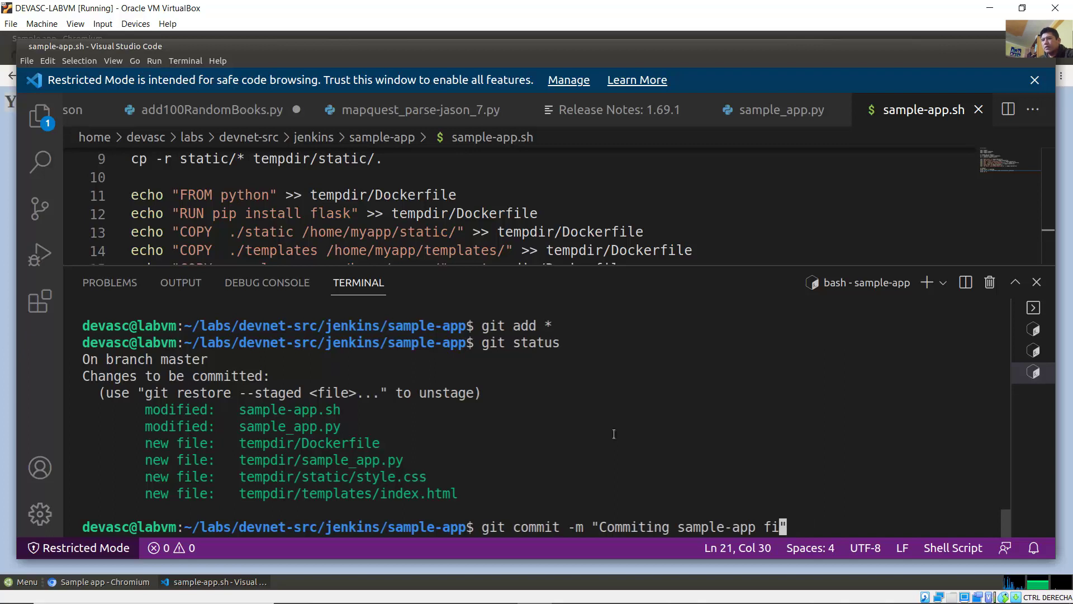
{"action": "key", "text": "BackSpace"}
{"action": "key", "text": "BackSpace"}
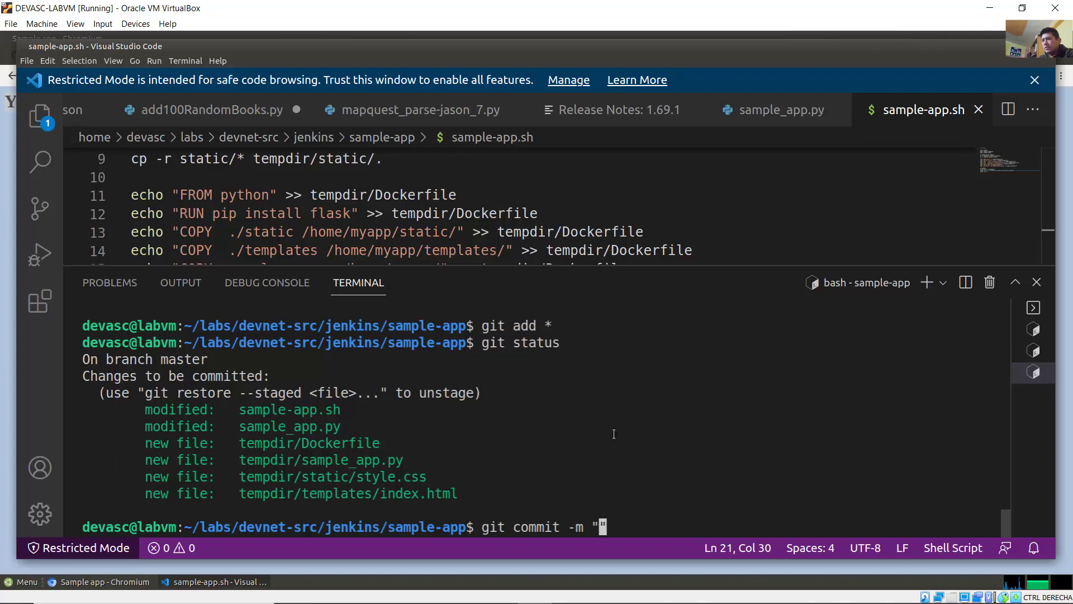
{"action": "type", "text": "Changed port"}
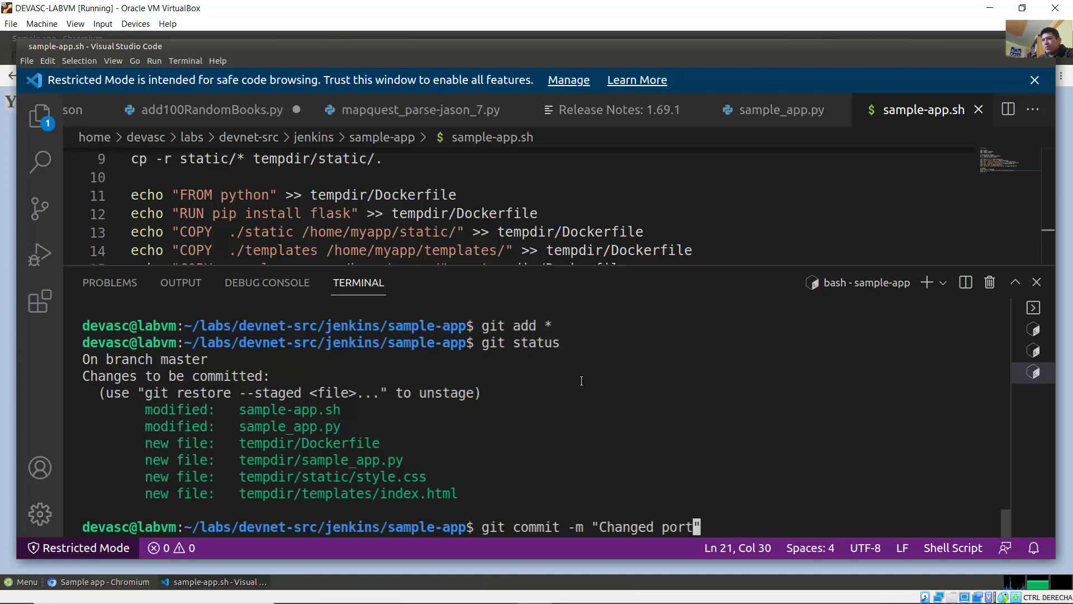
{"action": "type", "text": " from 8080"}
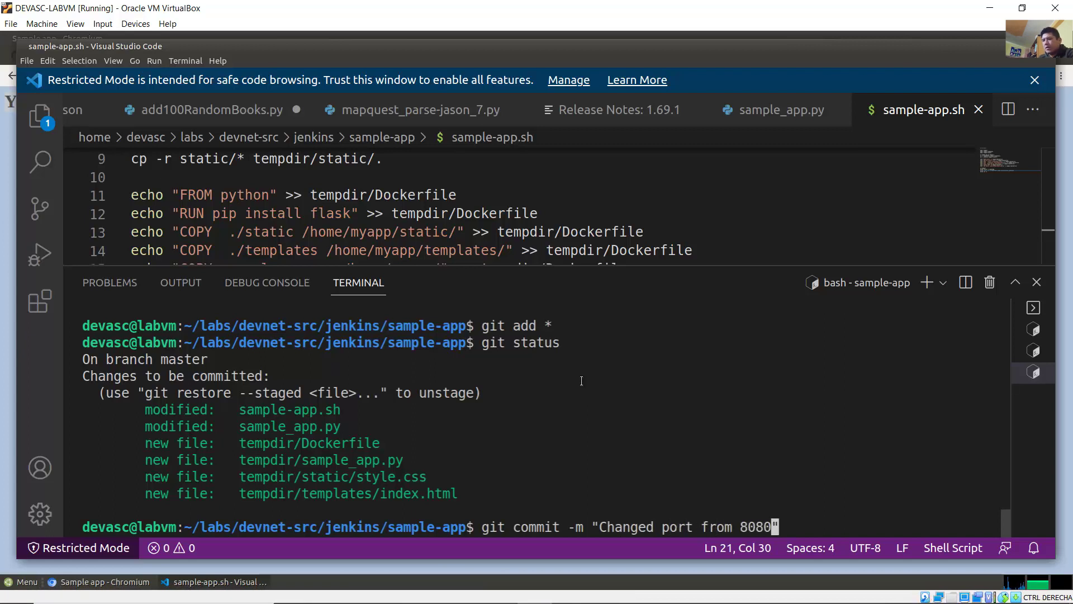
{"action": "type", "text": "  to 5050"}
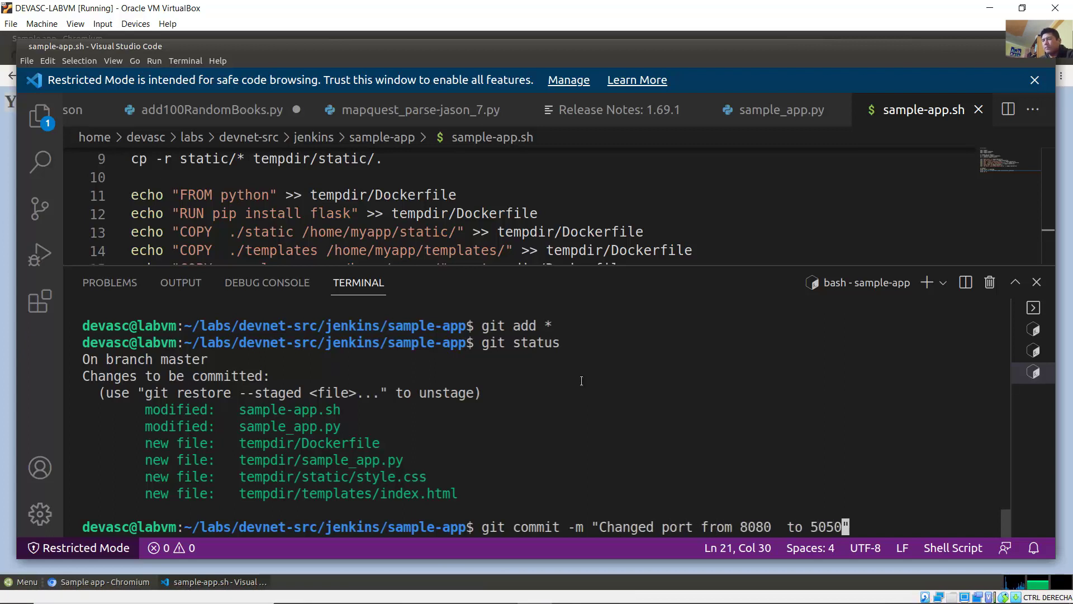
{"action": "key", "text": "Return"}
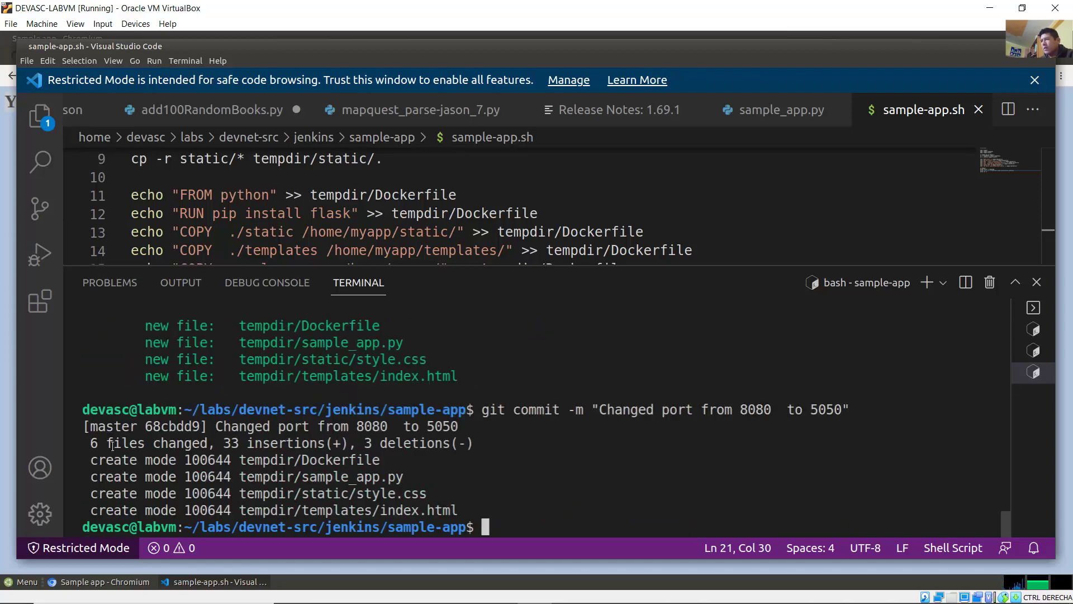
{"action": "left_click_drag", "start_coordinate": [86, 443], "coordinate": [206, 442]}
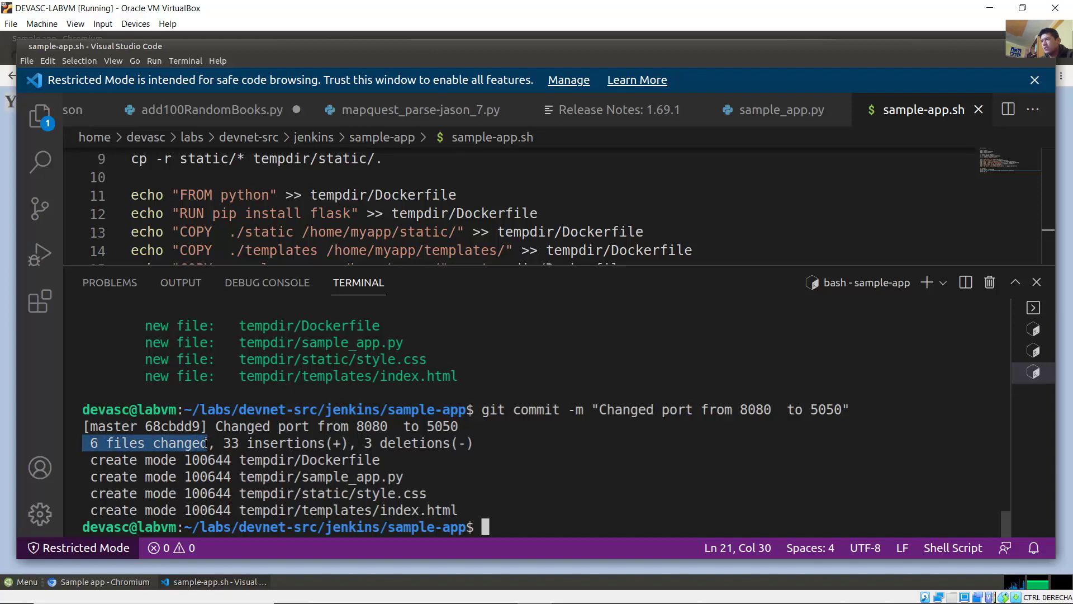
{"action": "left_click", "coordinate": [506, 467]}
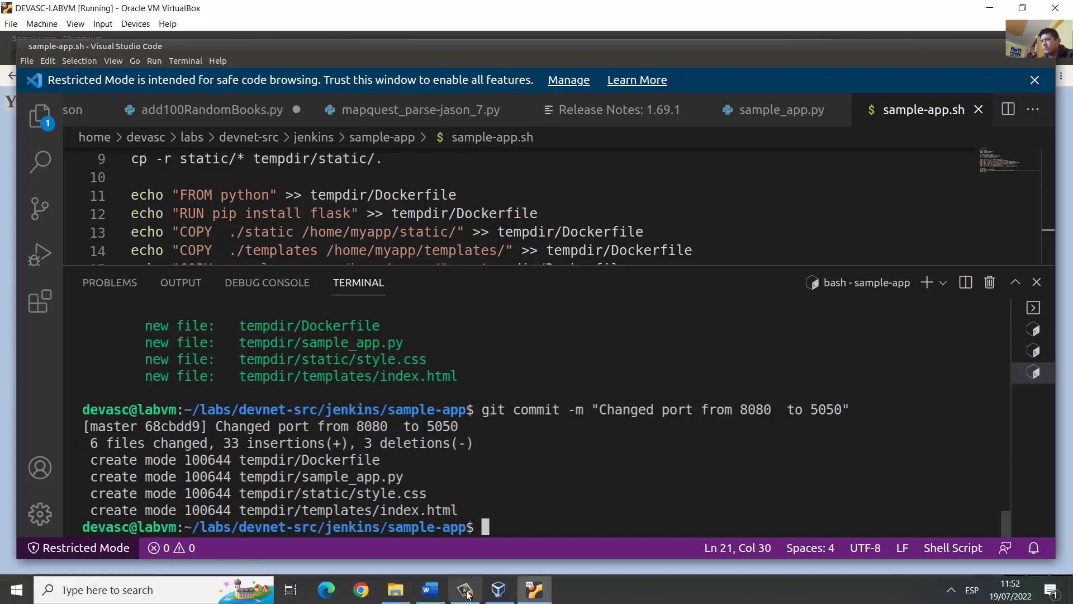
Step: Locate the git push origin master command in the Word lab guide, then return to the VM
{"action": "left_click", "coordinate": [430, 589]}
{"action": "scroll", "coordinate": [662, 375], "scroll_direction": "down", "scroll_amount": 5}
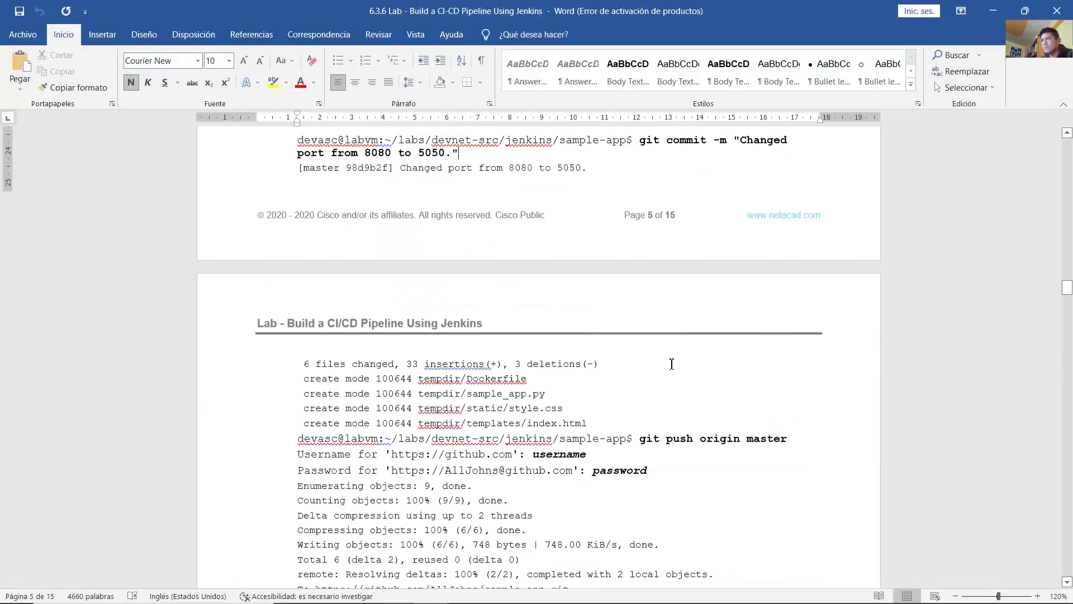
{"action": "scroll", "coordinate": [672, 362], "scroll_direction": "down", "scroll_amount": 3}
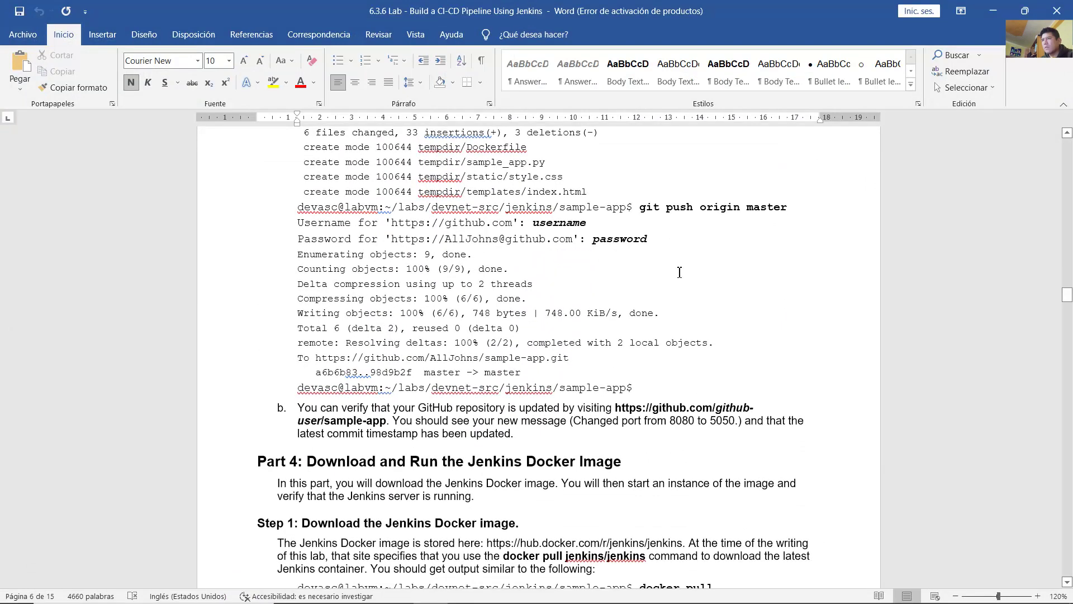
{"action": "left_click_drag", "start_coordinate": [650, 214], "coordinate": [779, 211]}
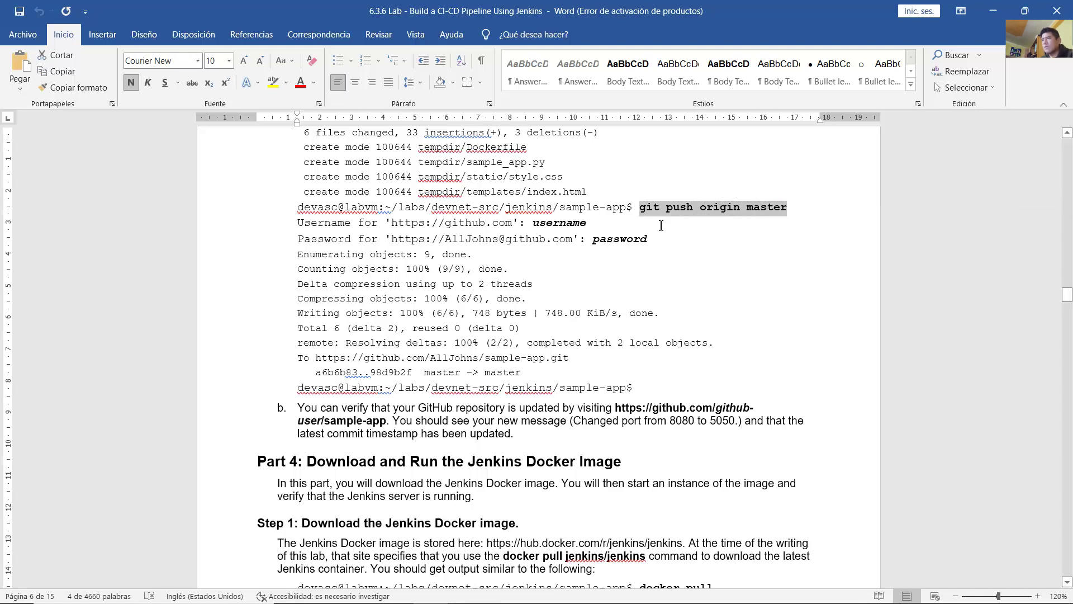
{"action": "left_click", "coordinate": [649, 211]}
{"action": "left_click_drag", "start_coordinate": [647, 210], "coordinate": [781, 216]}
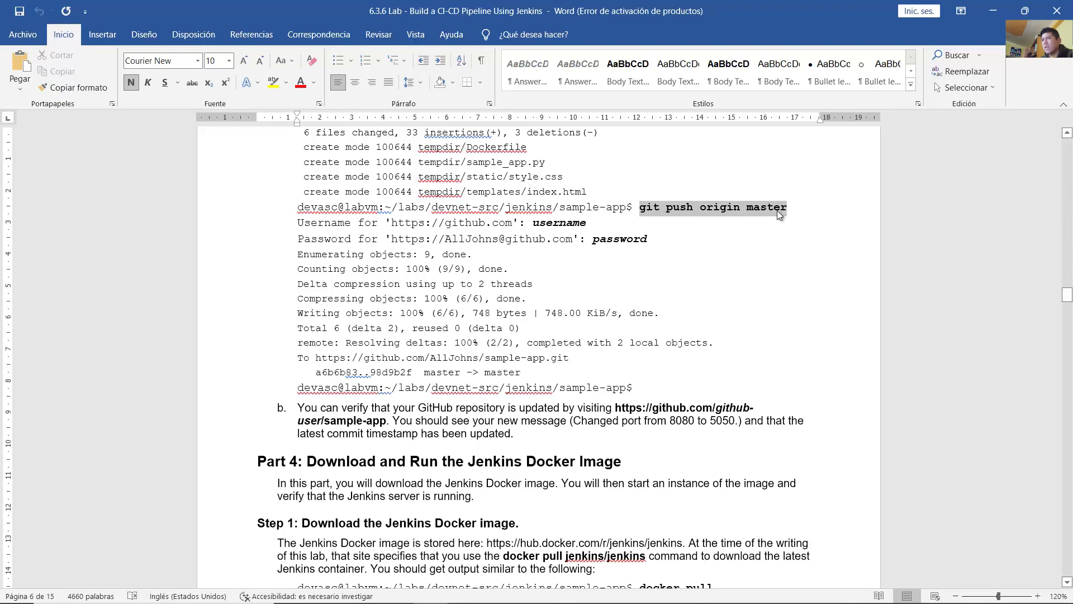
{"action": "left_click", "coordinate": [728, 251]}
{"action": "left_click", "coordinate": [535, 591]}
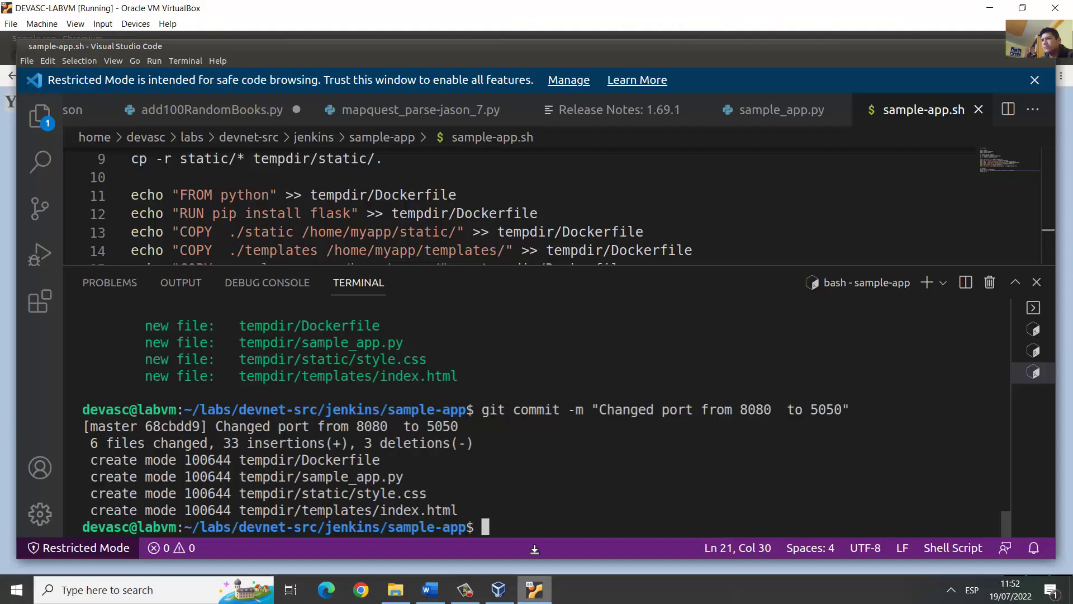
Step: Rerun git push origin master from history and enter the GitHub username
{"action": "key", "text": "Up"}
{"action": "key", "text": "Up"}
{"action": "key", "text": "Up"}
{"action": "key", "text": "Up"}
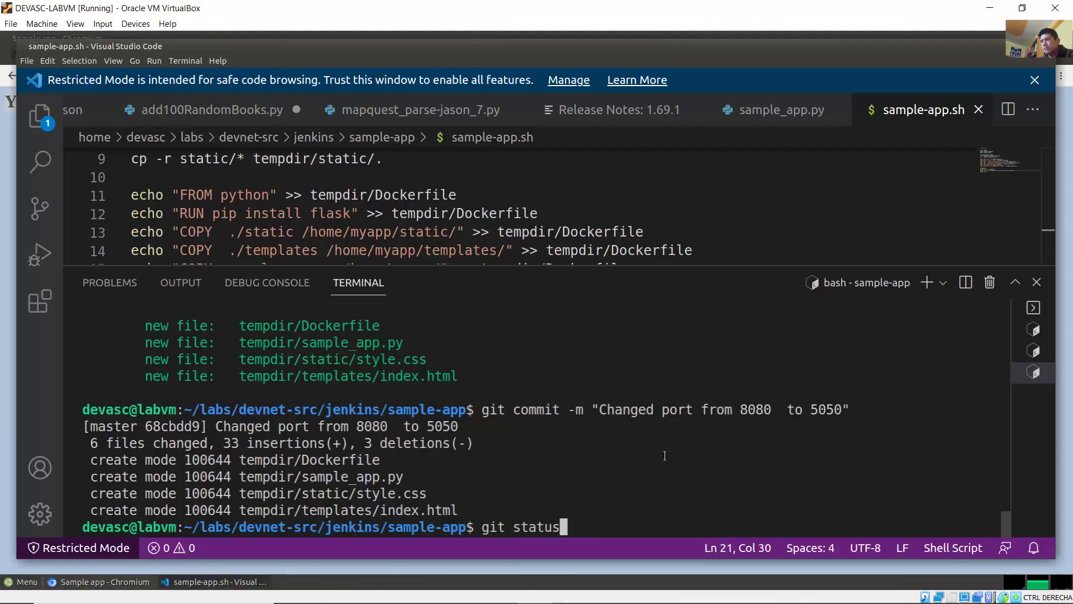
{"action": "key", "text": "Up"}
{"action": "key", "text": "Up"}
{"action": "key", "text": "Up"}
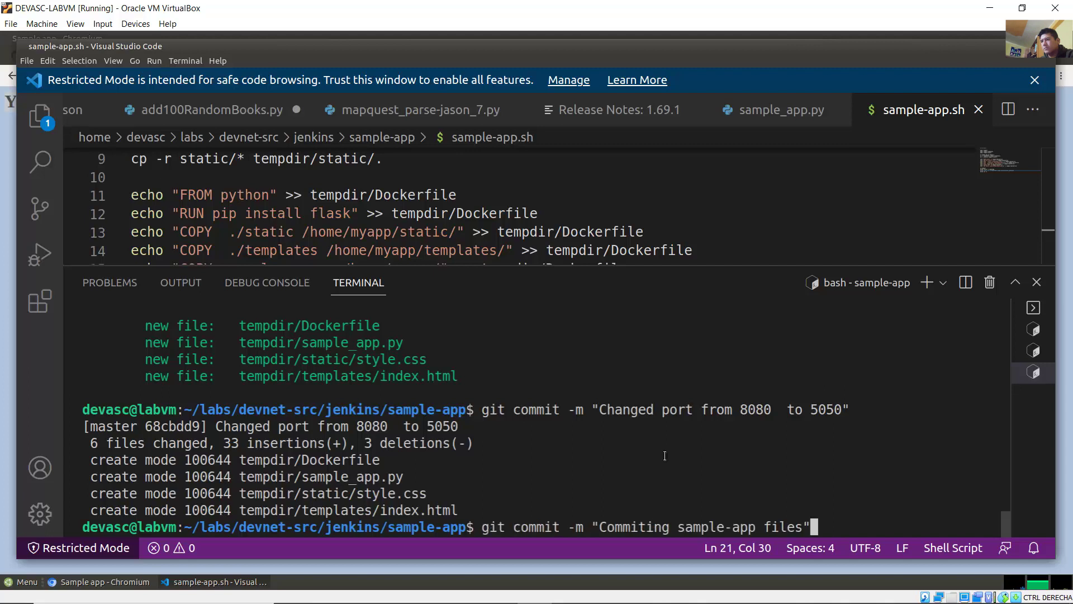
{"action": "key", "text": "Down"}
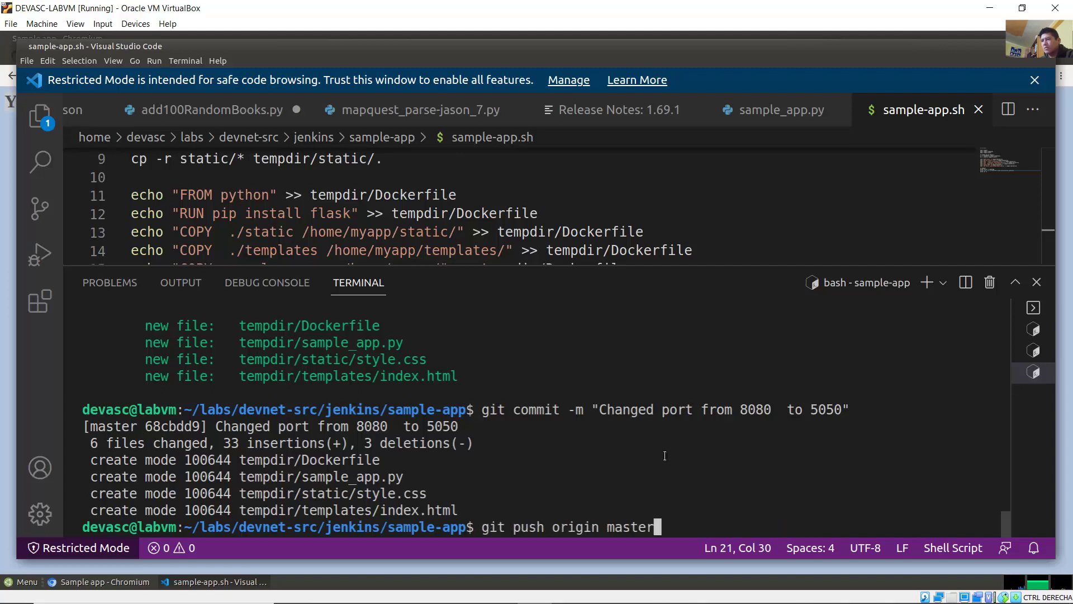
{"action": "key", "text": "Return"}
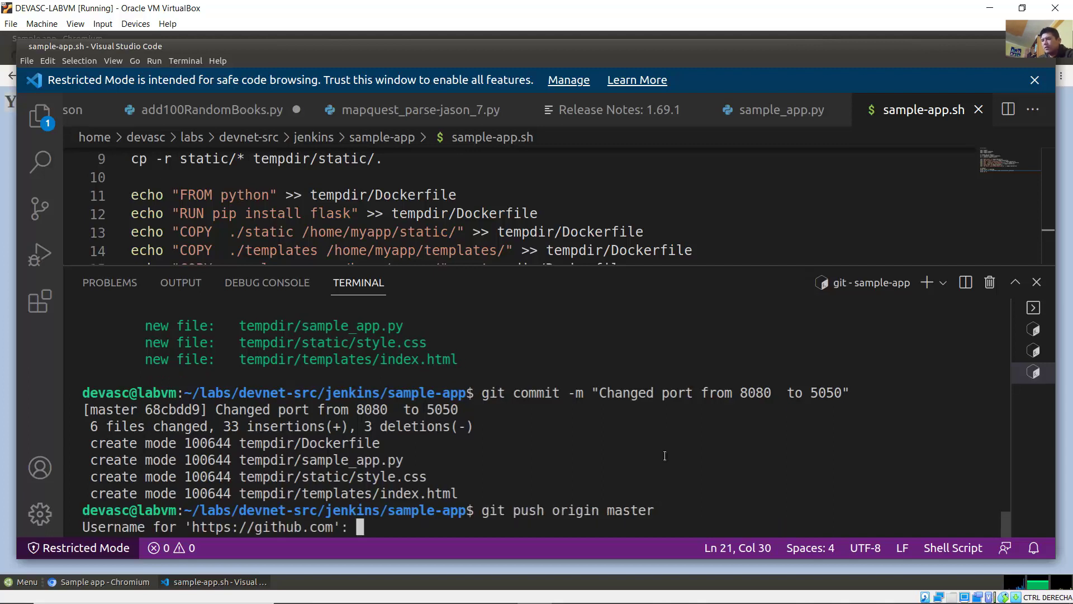
{"action": "type", "text": "romero"}
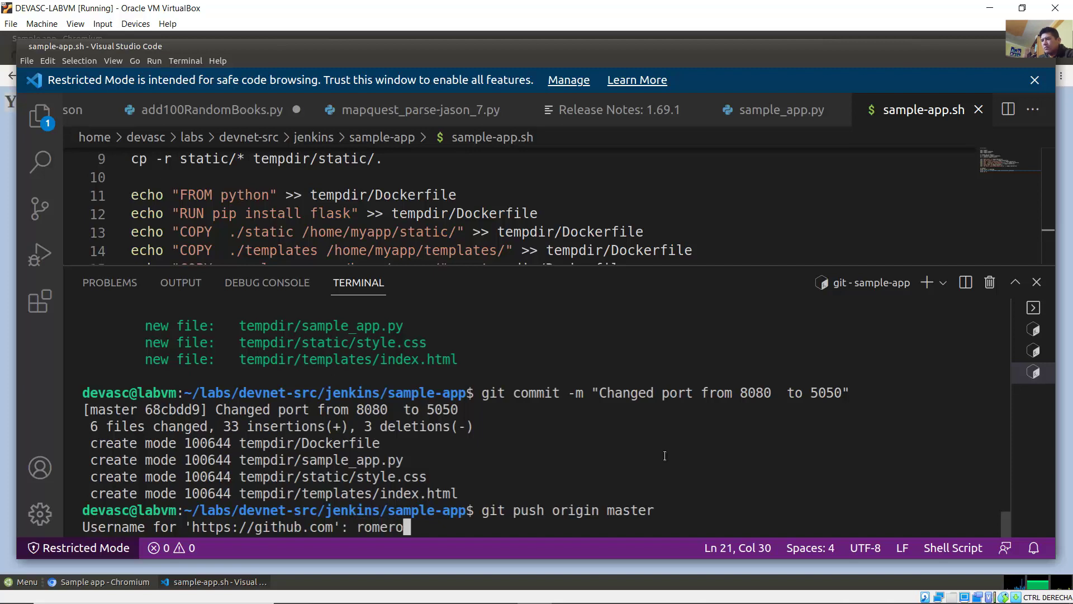
{"action": "type", "text": "c62"}
{"action": "key", "text": "Return"}
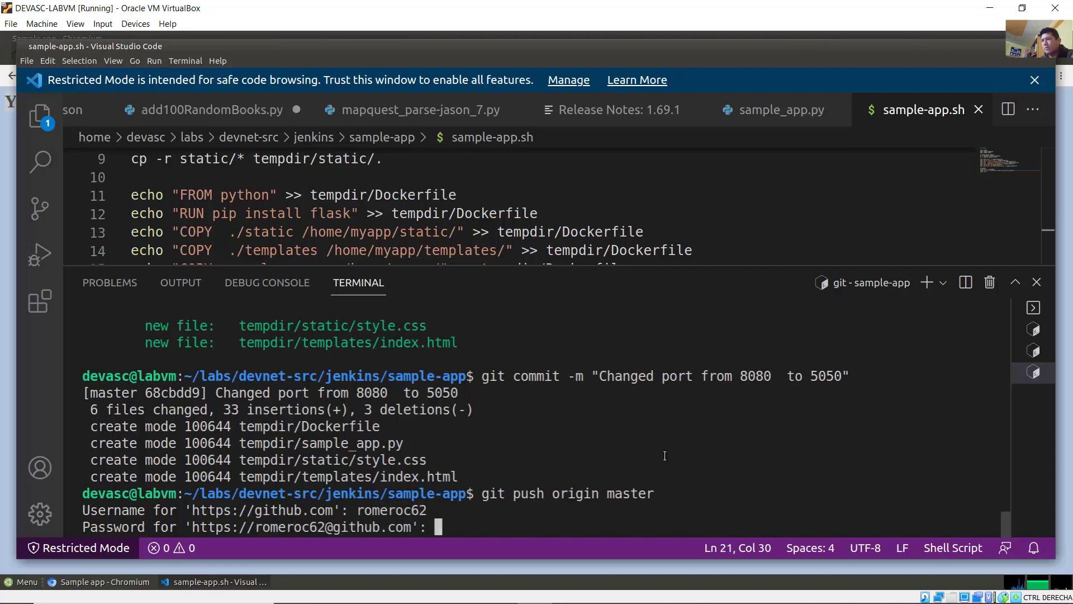
Step: Copy the personal access token from Chromium and paste it as the password to complete the push
{"action": "left_click", "coordinate": [104, 582]}
{"action": "left_click", "coordinate": [96, 55]}
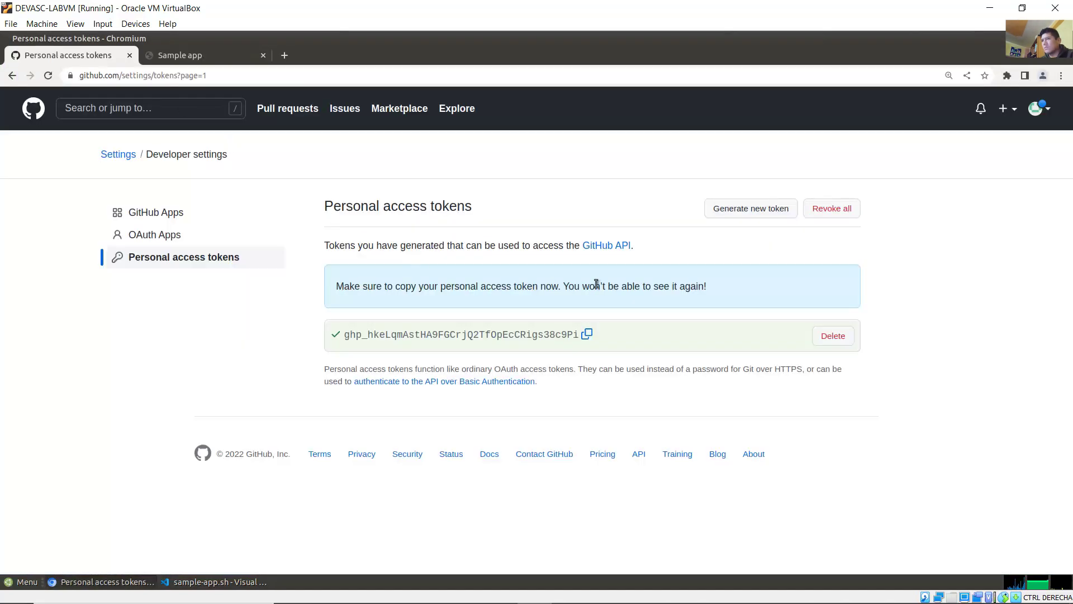
{"action": "left_click", "coordinate": [588, 336]}
{"action": "left_click", "coordinate": [1033, 39]}
{"action": "right_click", "coordinate": [521, 526]}
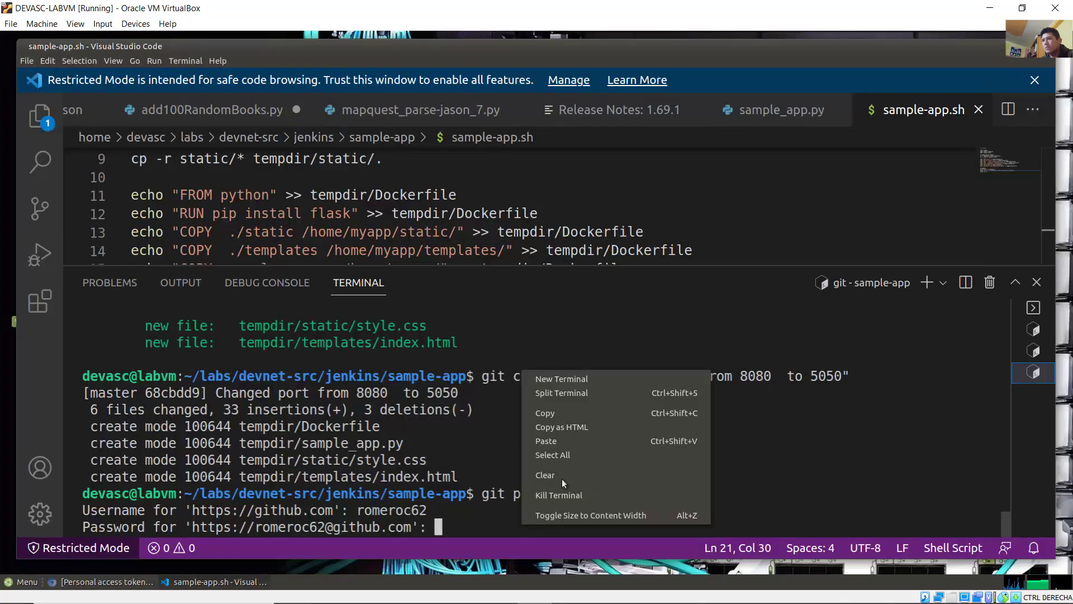
{"action": "left_click", "coordinate": [581, 436]}
{"action": "key", "text": "Return"}
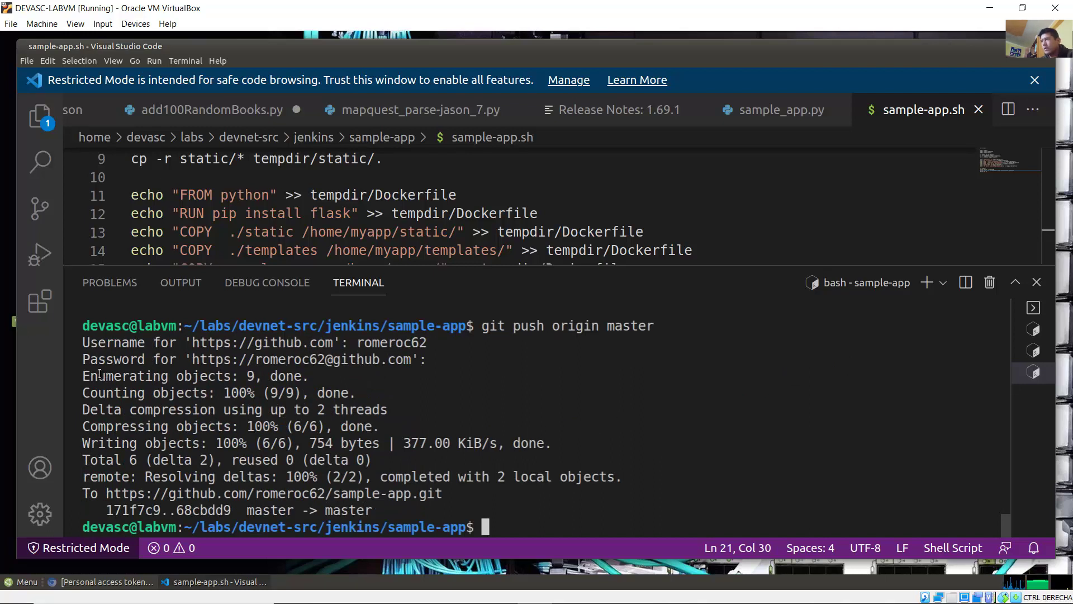
{"action": "left_click_drag", "start_coordinate": [89, 376], "coordinate": [301, 377]}
{"action": "left_click", "coordinate": [431, 591]}
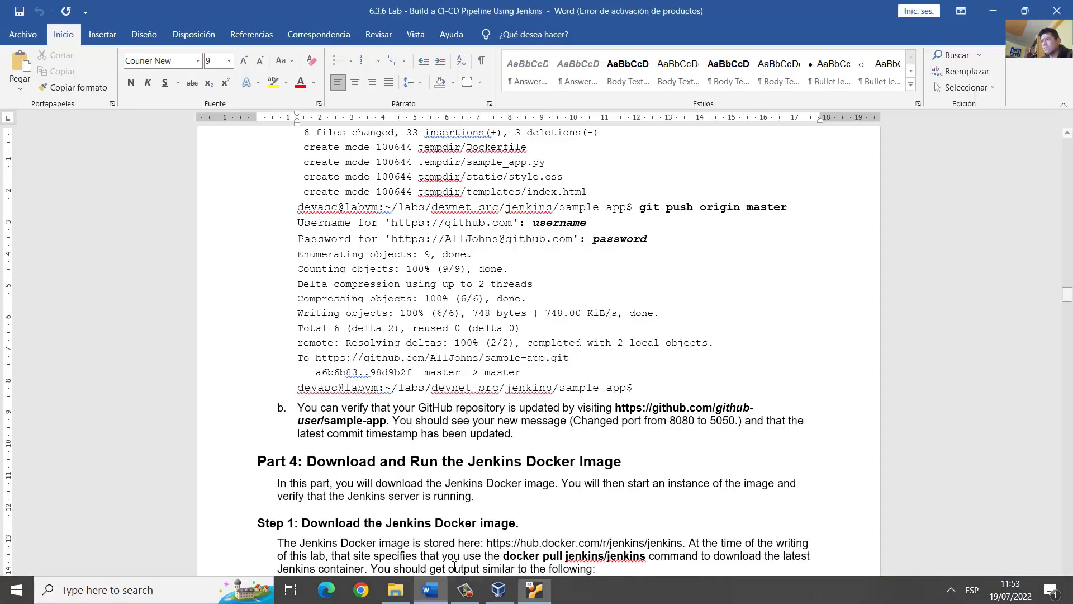
Step: Read the lab's step on verifying the new commit in the GitHub repository, then return to the VM
{"action": "left_click", "coordinate": [622, 387]}
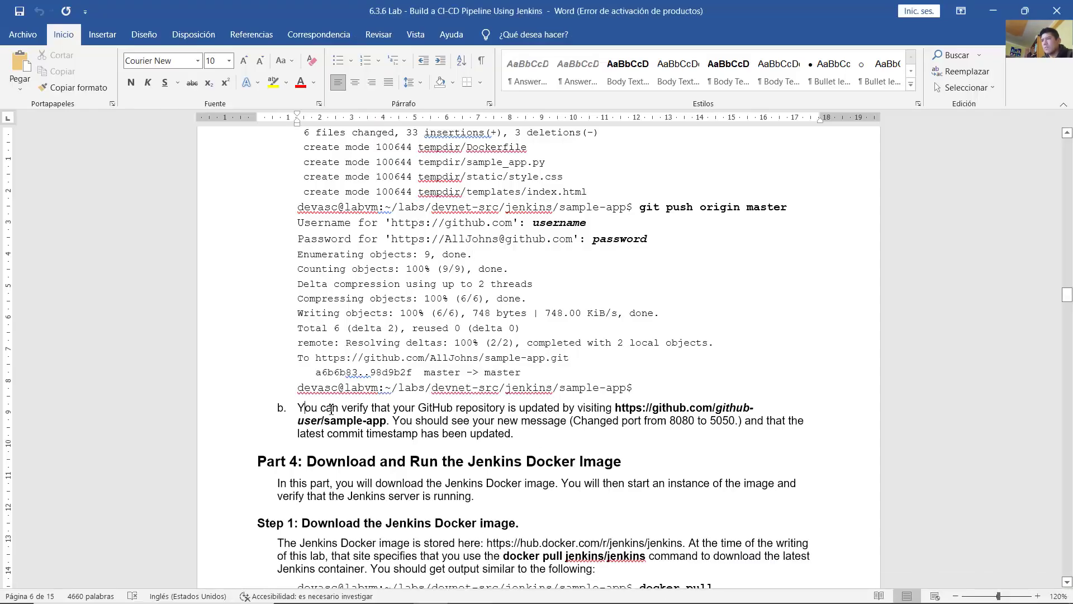
{"action": "left_click_drag", "start_coordinate": [331, 410], "coordinate": [519, 439]}
{"action": "left_click", "coordinate": [531, 439]}
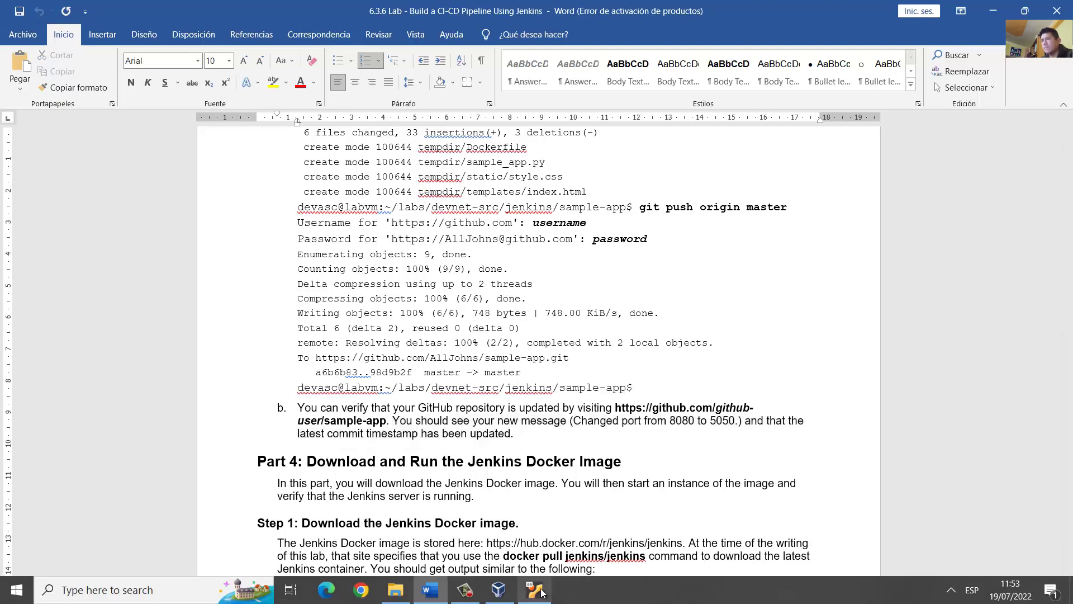
{"action": "left_click", "coordinate": [534, 590]}
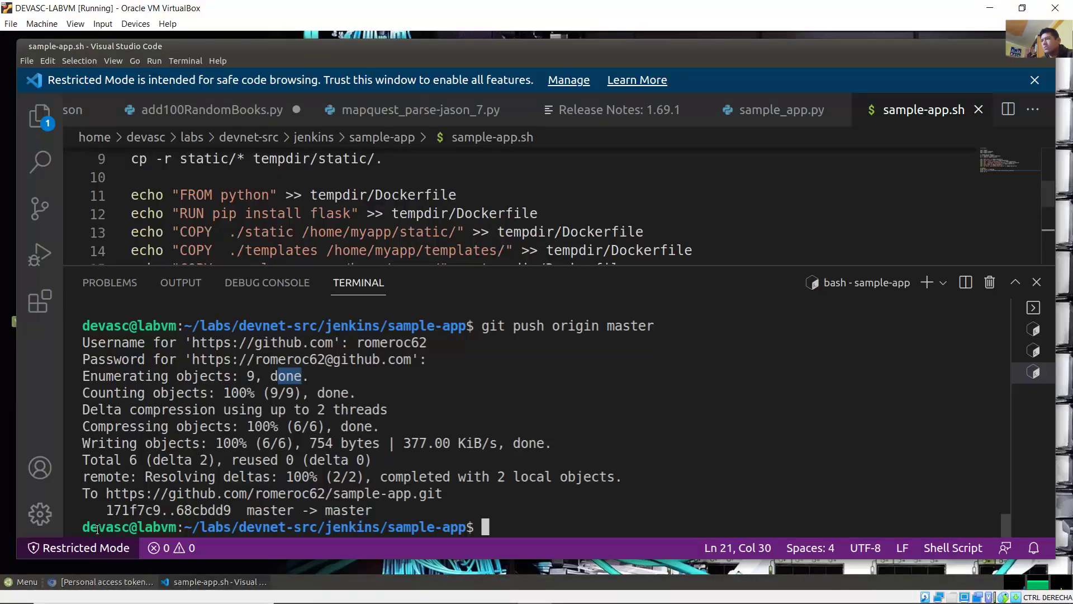
Step: Bring the Chromium window showing GitHub's Personal access tokens page in front of VS Code
{"action": "left_click", "coordinate": [127, 591]}
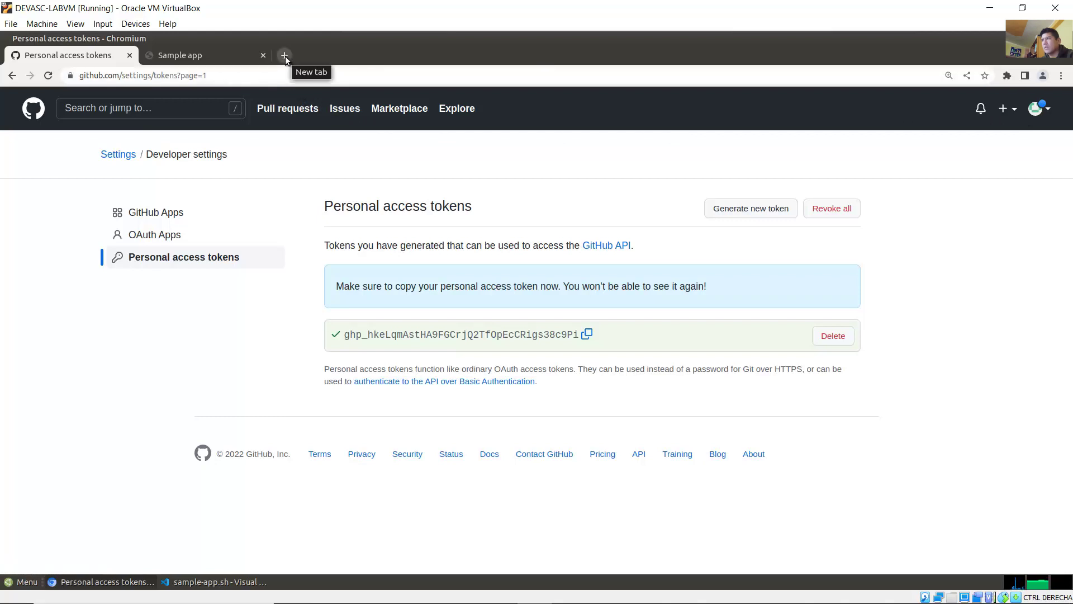
Step: In a new Chromium tab, open the sample-app repository from GitHub's Recent Repositories
{"action": "left_click", "coordinate": [285, 56]}
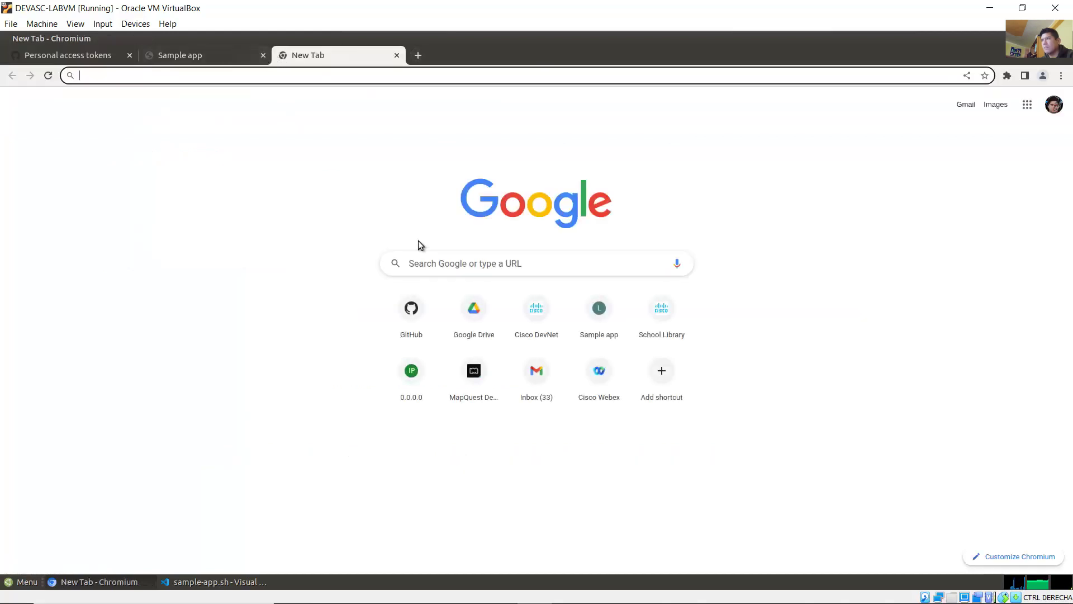
{"action": "left_click", "coordinate": [402, 316]}
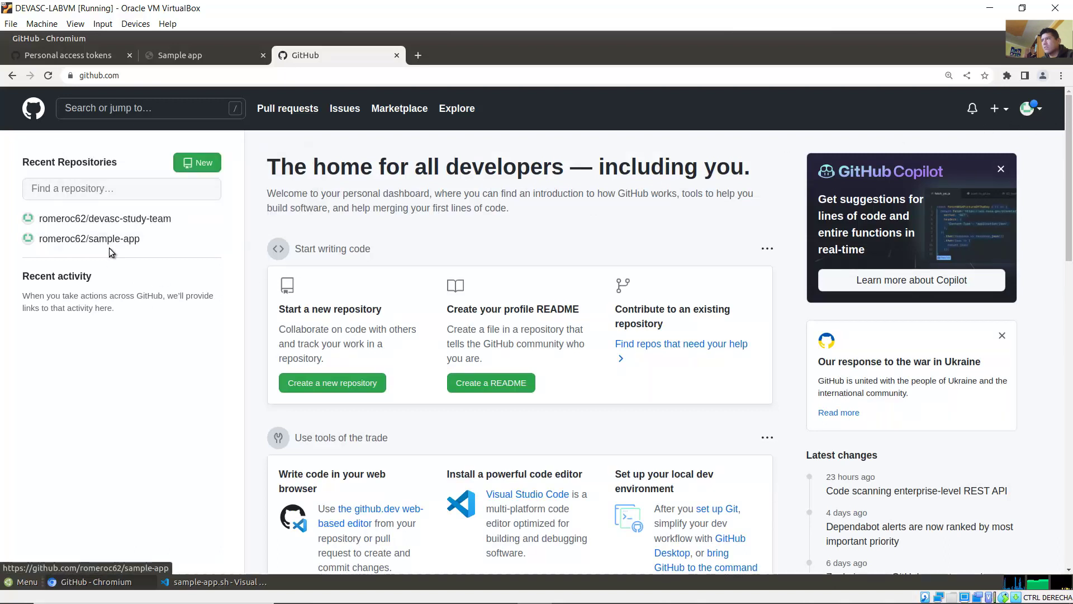
{"action": "mouse_move", "coordinate": [96, 244]}
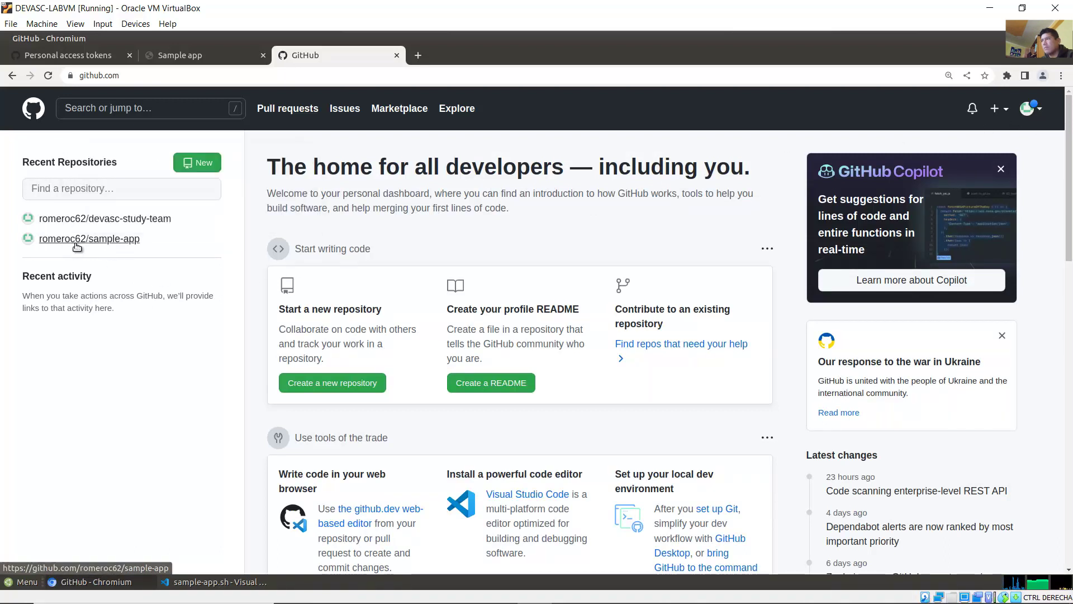
{"action": "left_click", "coordinate": [76, 243]}
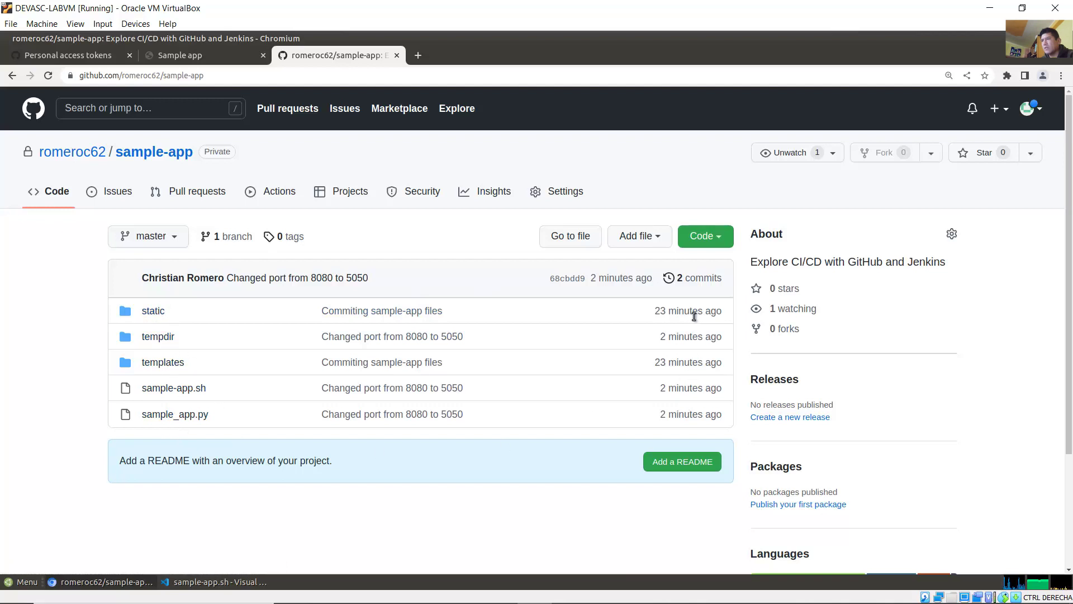
Step: Confirm the latest commit reads 'Changed port from 8080 to 5050', then return to the Word guide
{"action": "left_click_drag", "start_coordinate": [661, 313], "coordinate": [669, 415]}
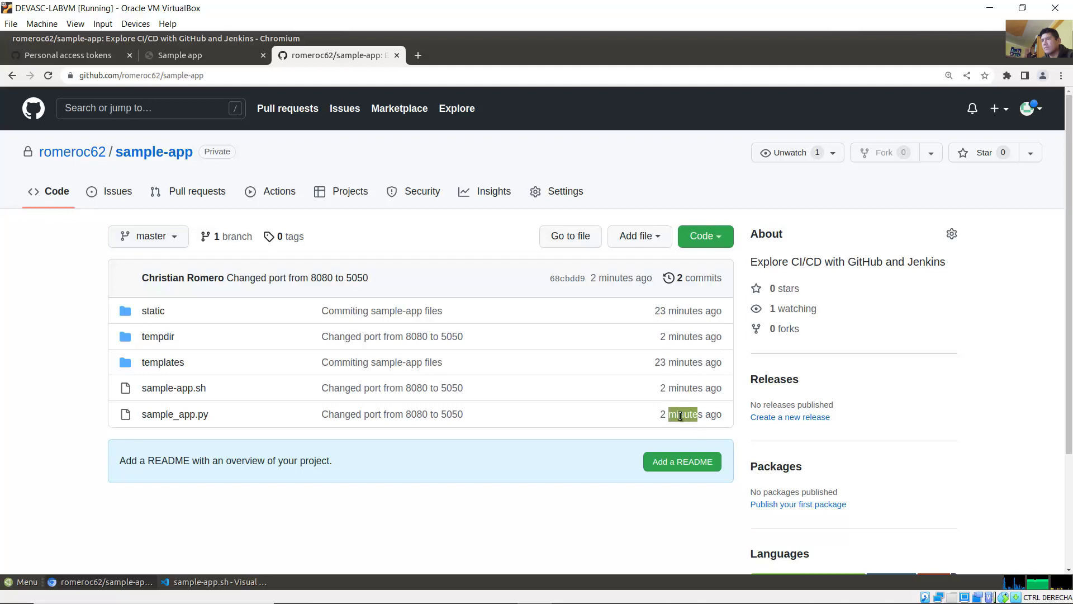
{"action": "left_click", "coordinate": [407, 495]}
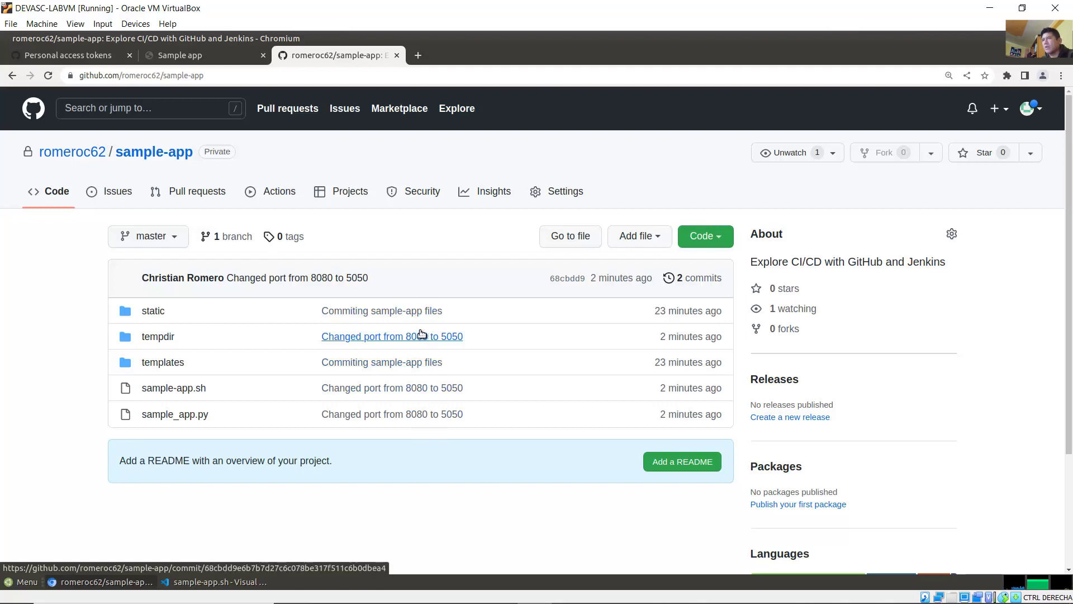
{"action": "mouse_move", "coordinate": [479, 595]}
{"action": "left_click", "coordinate": [436, 597]}
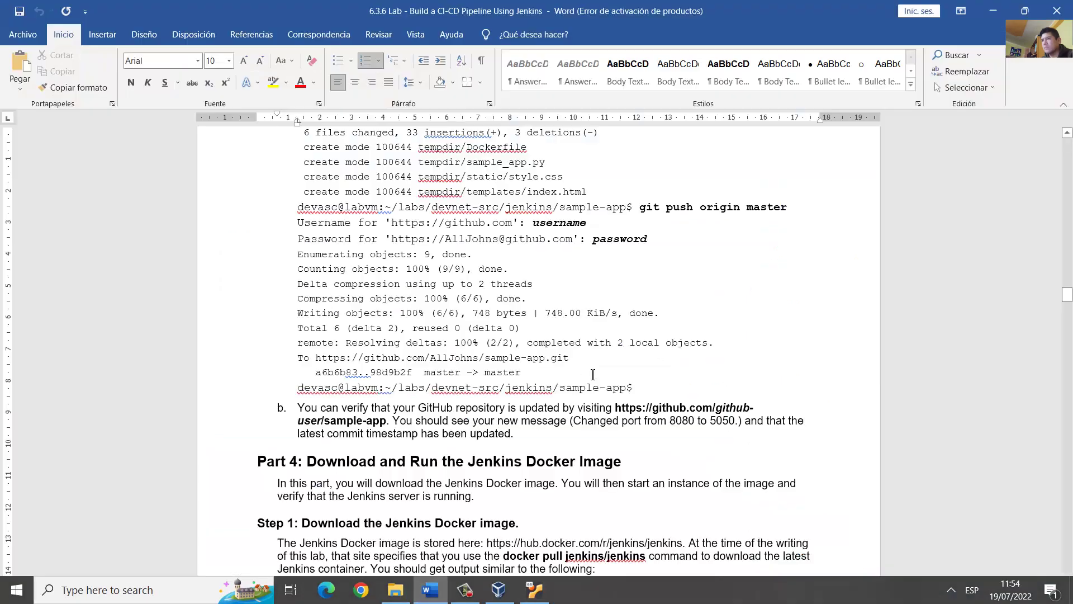
Step: Read the Part 4 heading and its sentence about downloading the Jenkins image
{"action": "scroll", "coordinate": [412, 223], "scroll_direction": "down", "scroll_amount": 3}
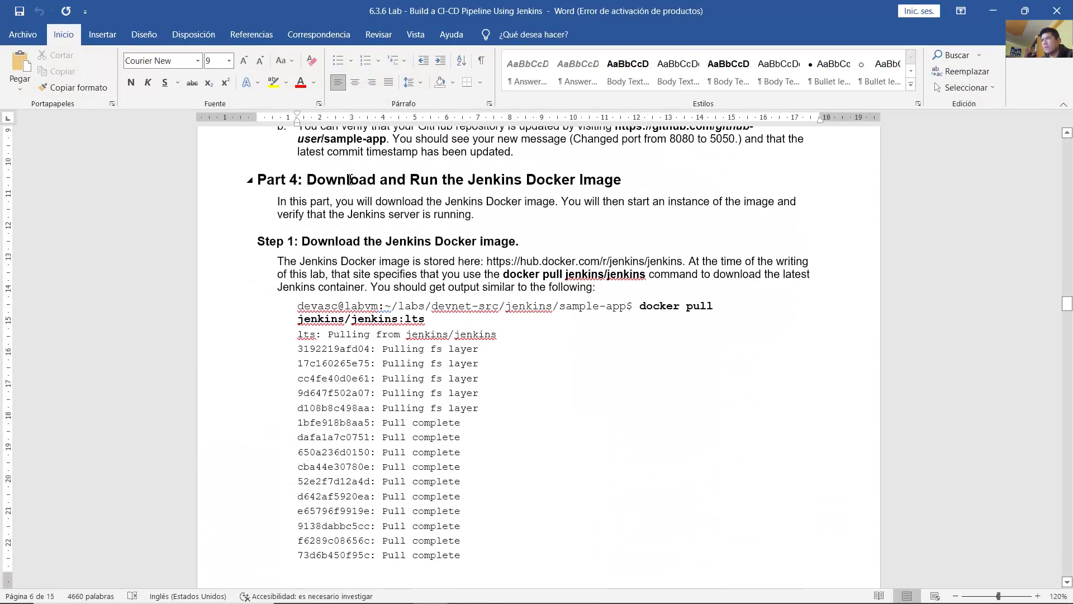
{"action": "left_click_drag", "start_coordinate": [351, 179], "coordinate": [622, 183]}
{"action": "left_click_drag", "start_coordinate": [351, 202], "coordinate": [476, 217]}
Step: Read Step 1's docker pull jenkins/jenkins:lts command, then go back to the virtual machine
{"action": "scroll", "coordinate": [454, 254], "scroll_direction": "down", "scroll_amount": 1}
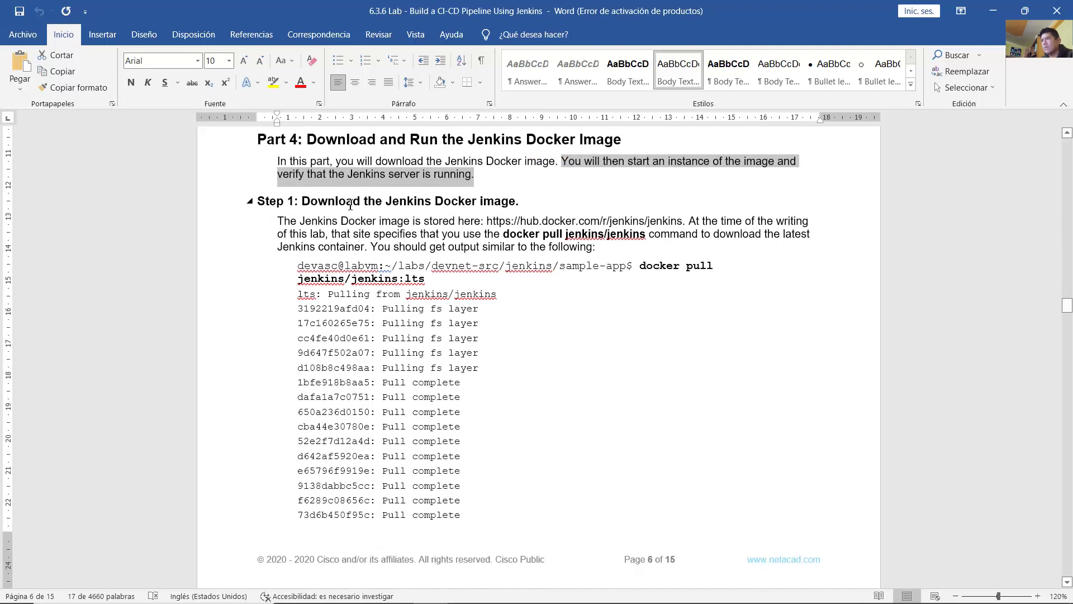
{"action": "left_click_drag", "start_coordinate": [350, 204], "coordinate": [516, 202]}
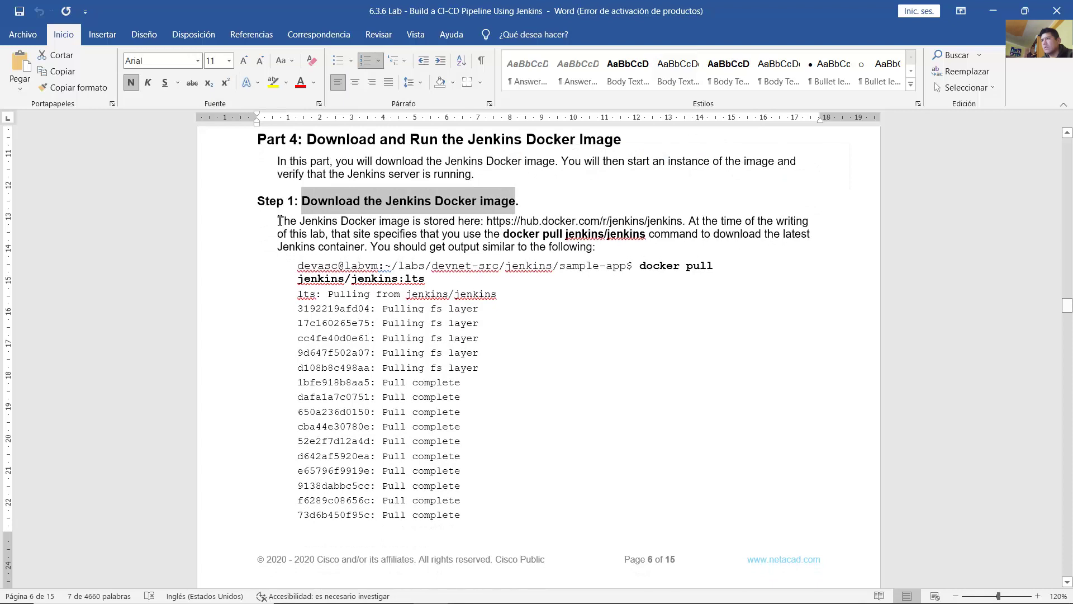
{"action": "left_click_drag", "start_coordinate": [280, 220], "coordinate": [576, 251]}
{"action": "left_click", "coordinate": [577, 337]}
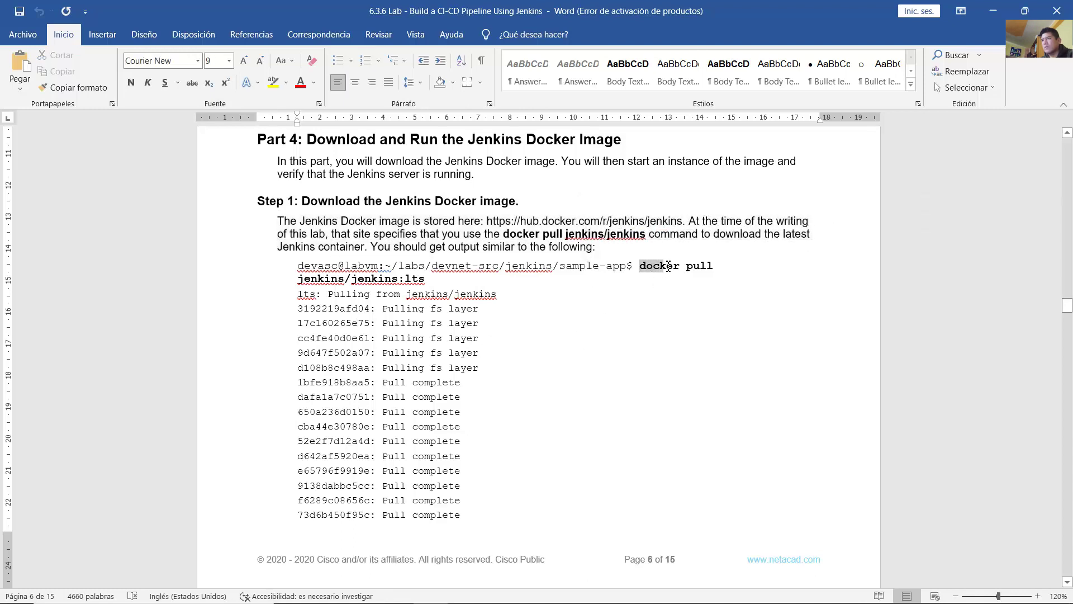
{"action": "left_click_drag", "start_coordinate": [683, 265], "coordinate": [701, 270]}
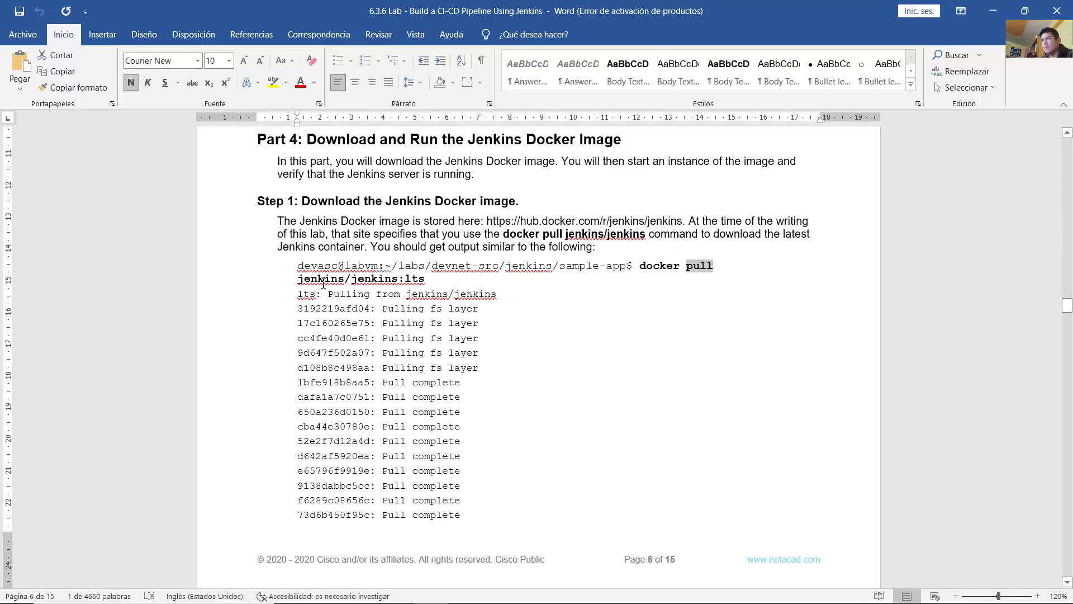
{"action": "left_click_drag", "start_coordinate": [327, 282], "coordinate": [425, 281]}
{"action": "left_click", "coordinate": [530, 323]}
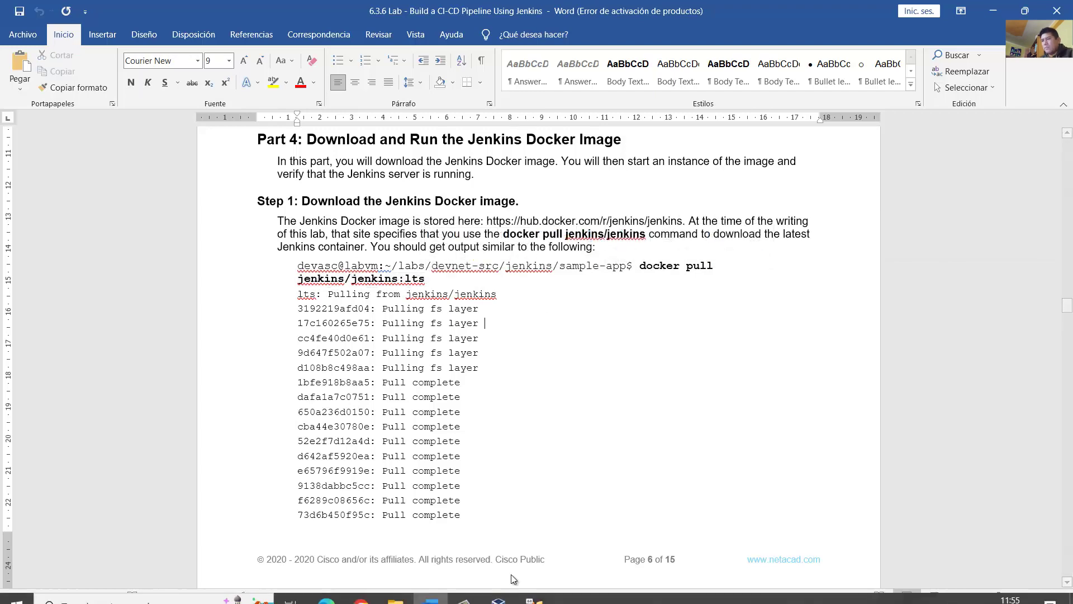
{"action": "left_click", "coordinate": [517, 590]}
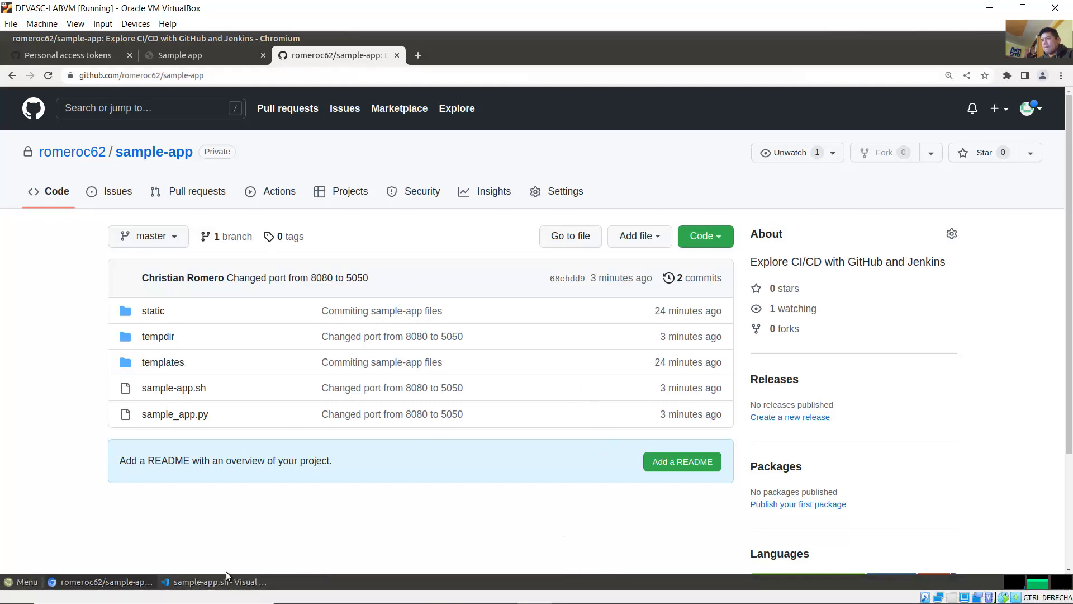
Step: Run docker pull jenkins/jenkins:lts in the VS Code terminal and check the 'Downloaded newer image' status
{"action": "left_click", "coordinate": [218, 582]}
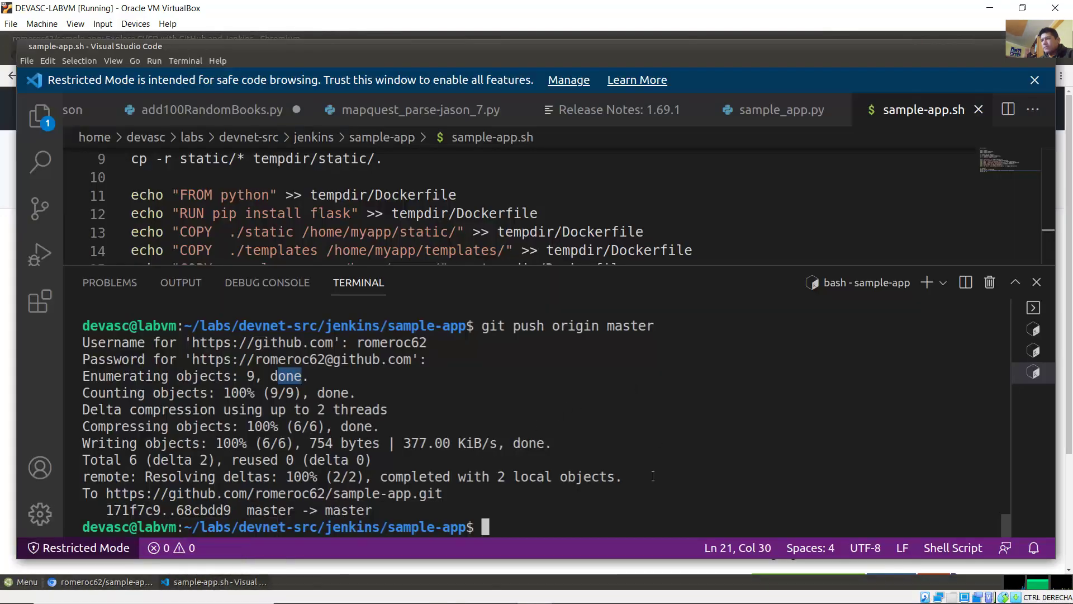
{"action": "left_click", "coordinate": [685, 428]}
{"action": "type", "text": "docker p"}
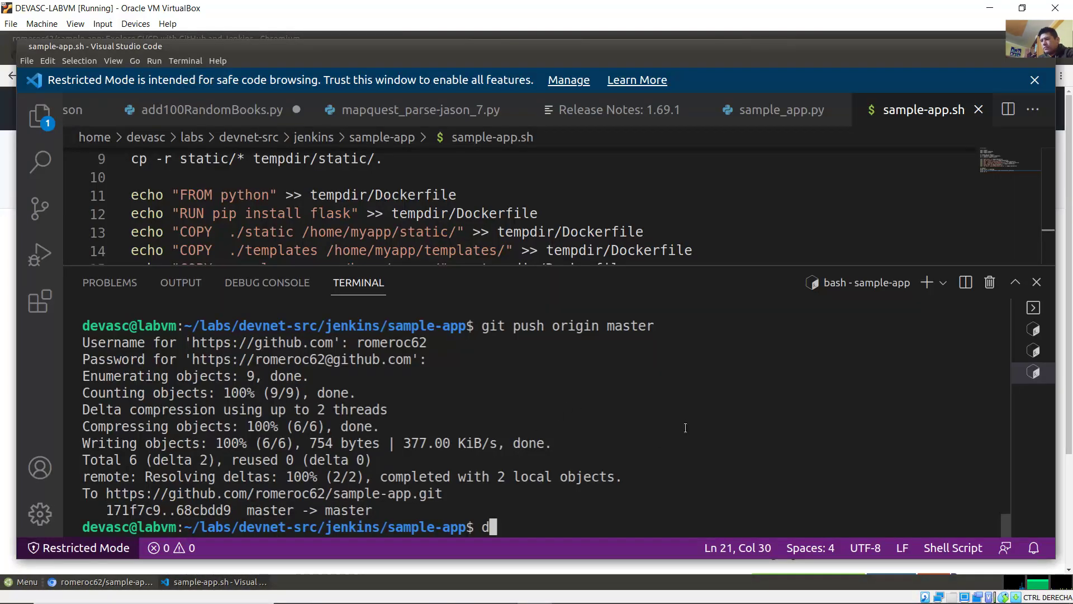
{"action": "type", "text": "ull "}
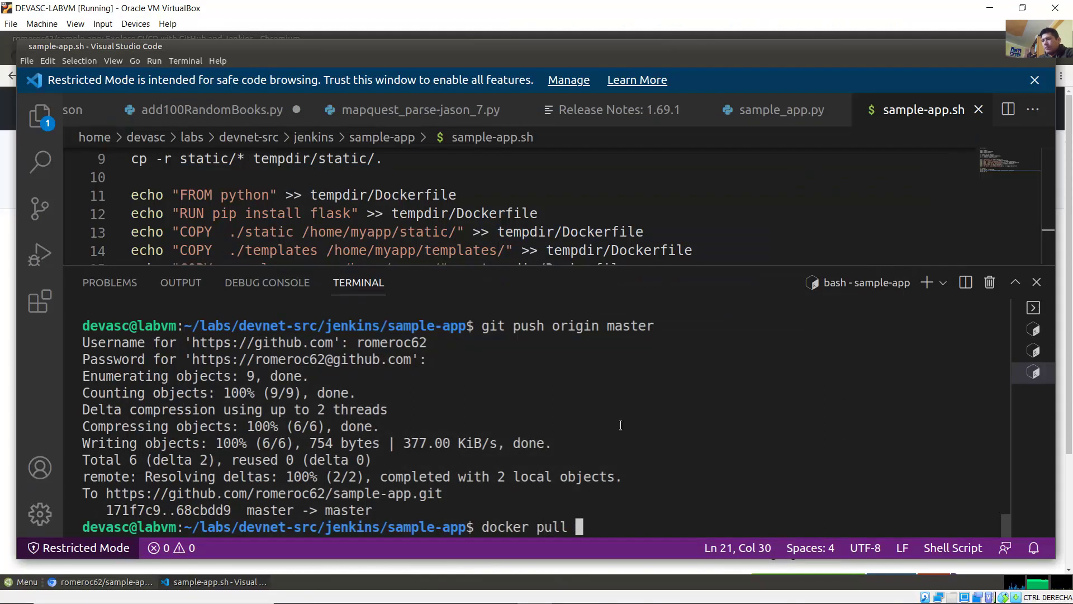
{"action": "type", "text": "jenkins/jenkins"}
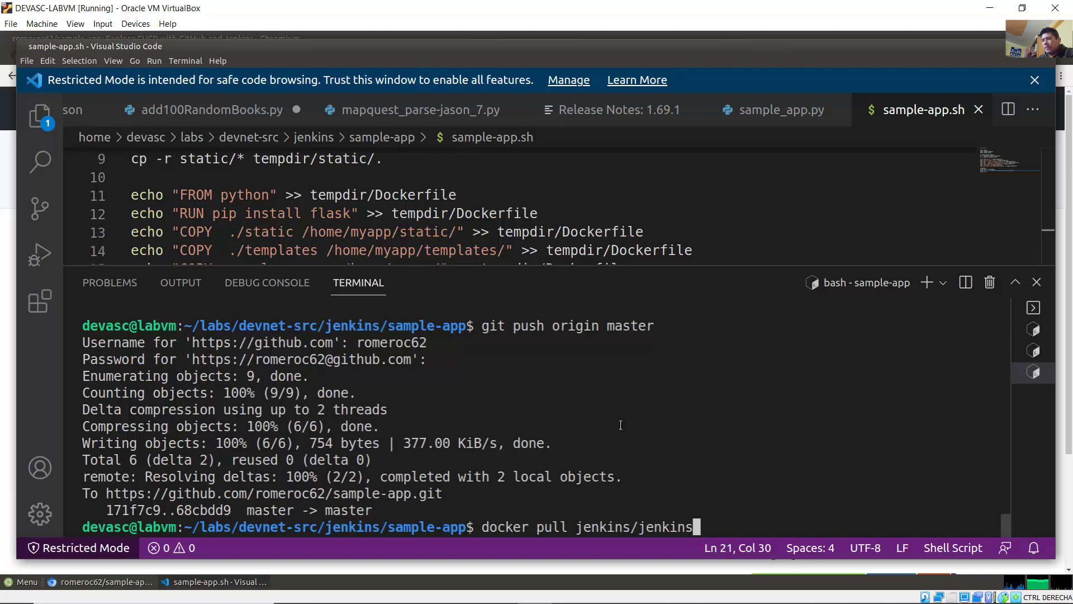
{"action": "type", "text": ":lts"}
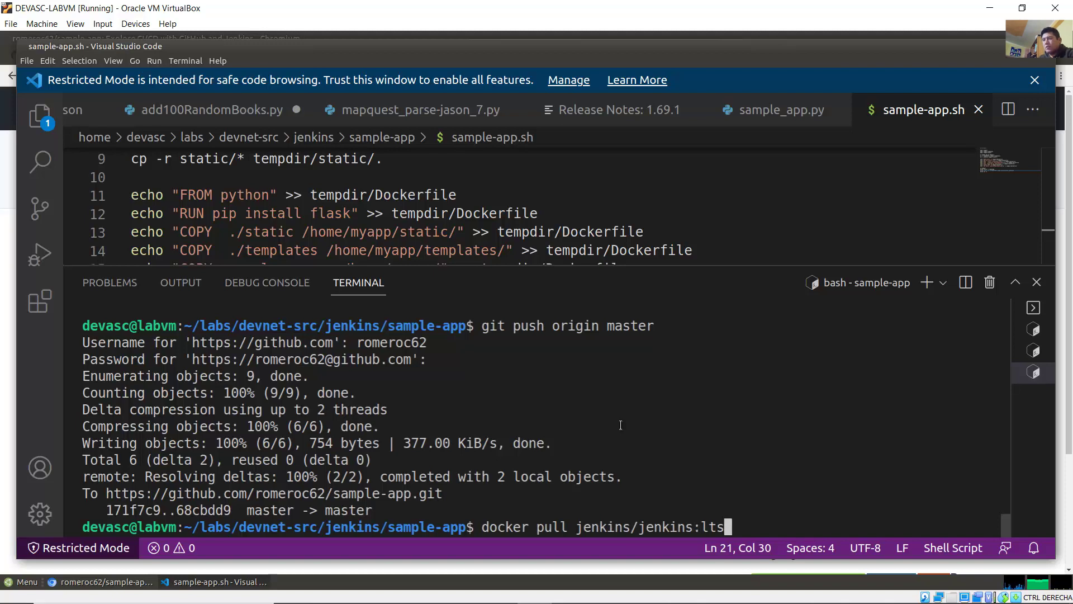
{"action": "key", "text": "Return"}
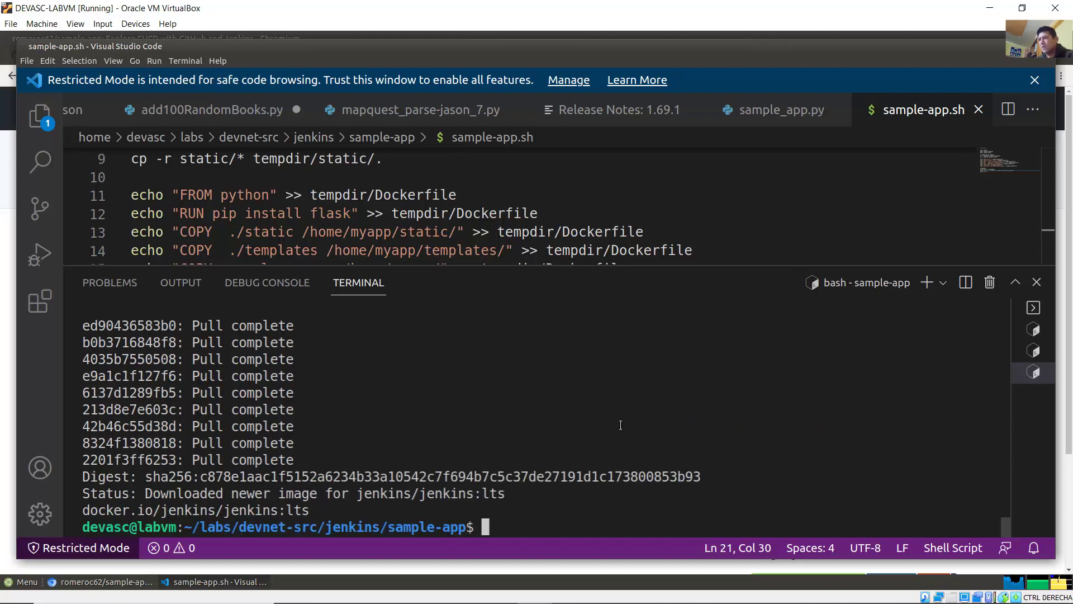
{"action": "left_click_drag", "start_coordinate": [147, 493], "coordinate": [348, 493]}
{"action": "left_click_drag", "start_coordinate": [439, 497], "coordinate": [491, 498]}
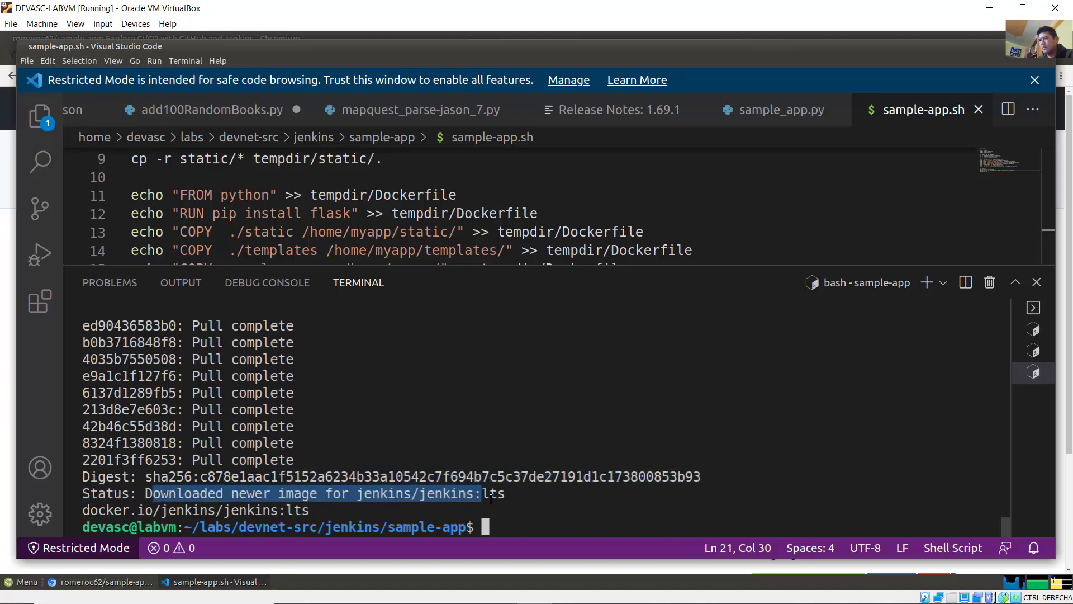
{"action": "left_click", "coordinate": [431, 592]}
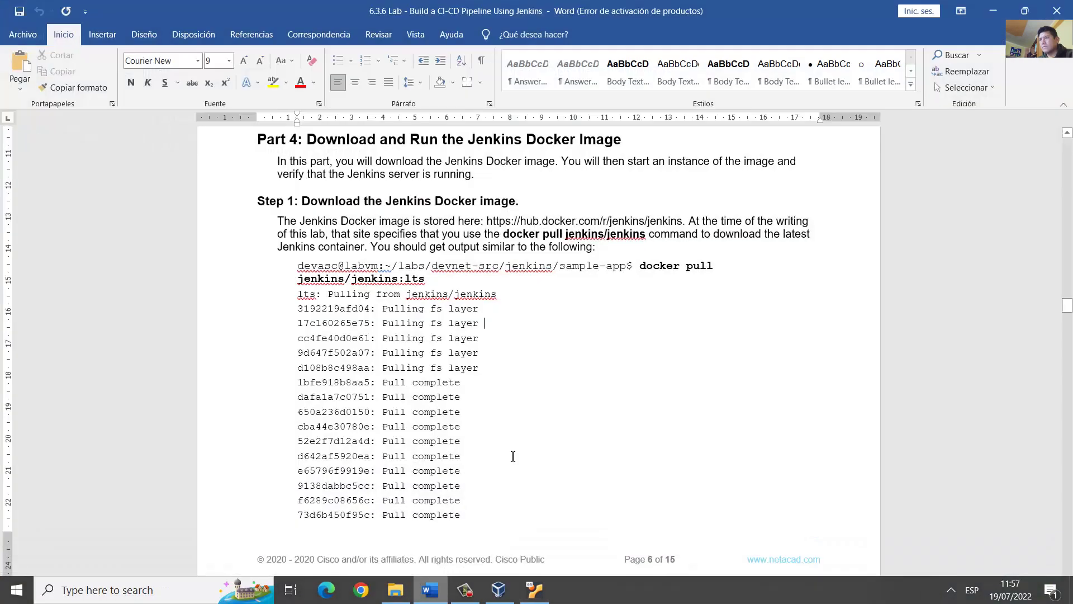
{"action": "scroll", "coordinate": [567, 377], "scroll_direction": "down", "scroll_amount": 15}
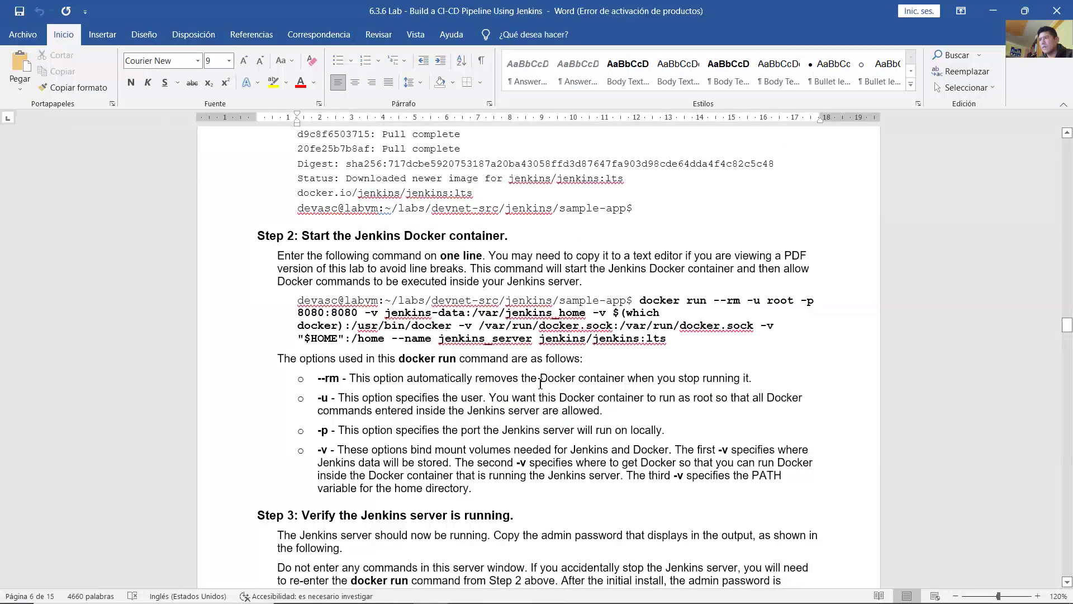
{"action": "left_click_drag", "start_coordinate": [320, 197], "coordinate": [458, 201]}
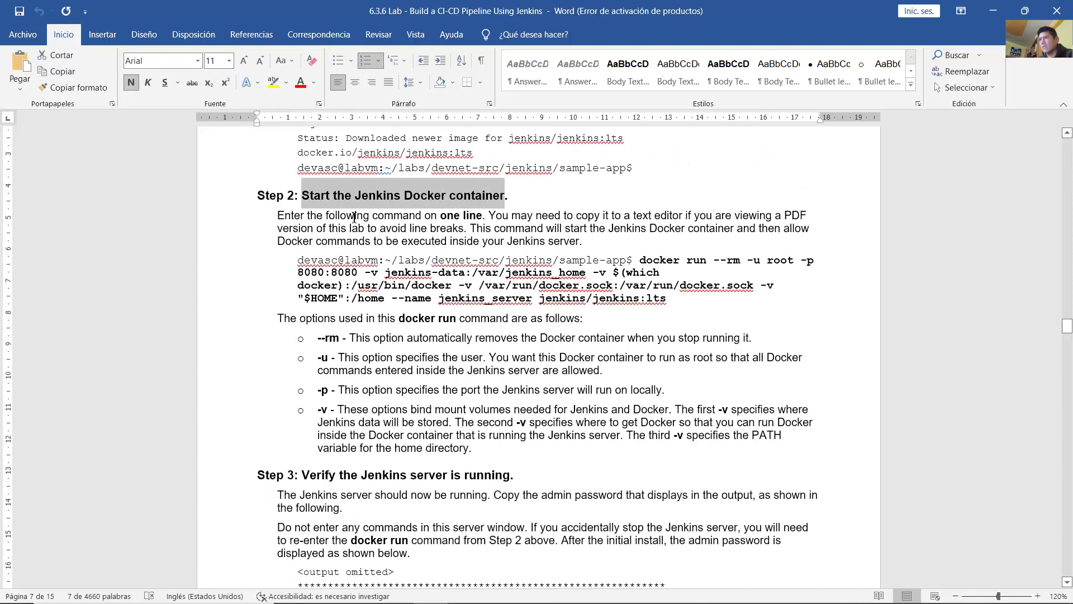
{"action": "left_click_drag", "start_coordinate": [354, 217], "coordinate": [485, 218]}
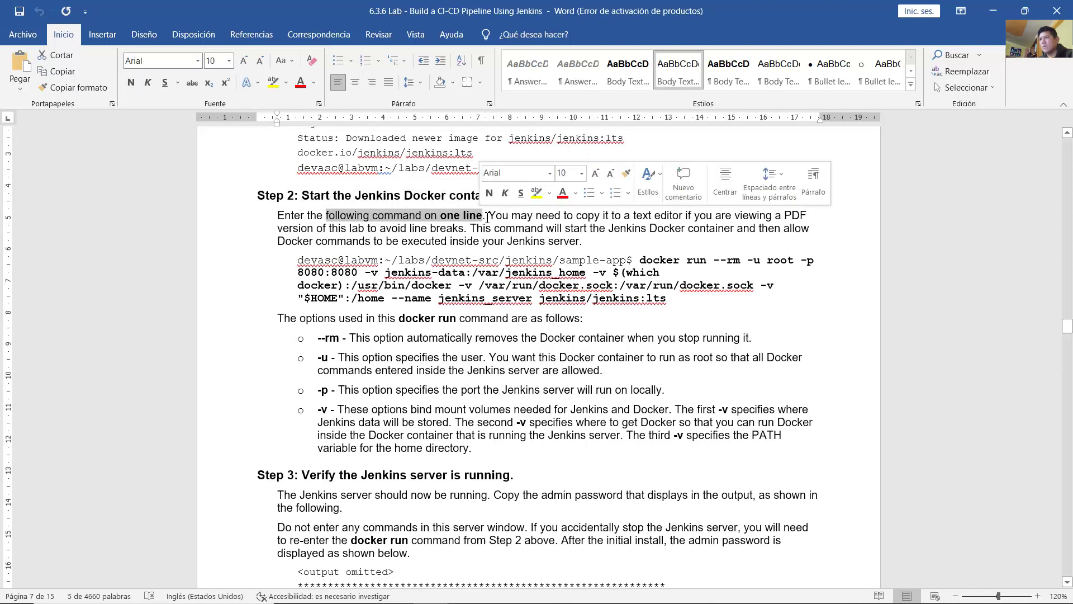
{"action": "left_click_drag", "start_coordinate": [489, 217], "coordinate": [462, 230]}
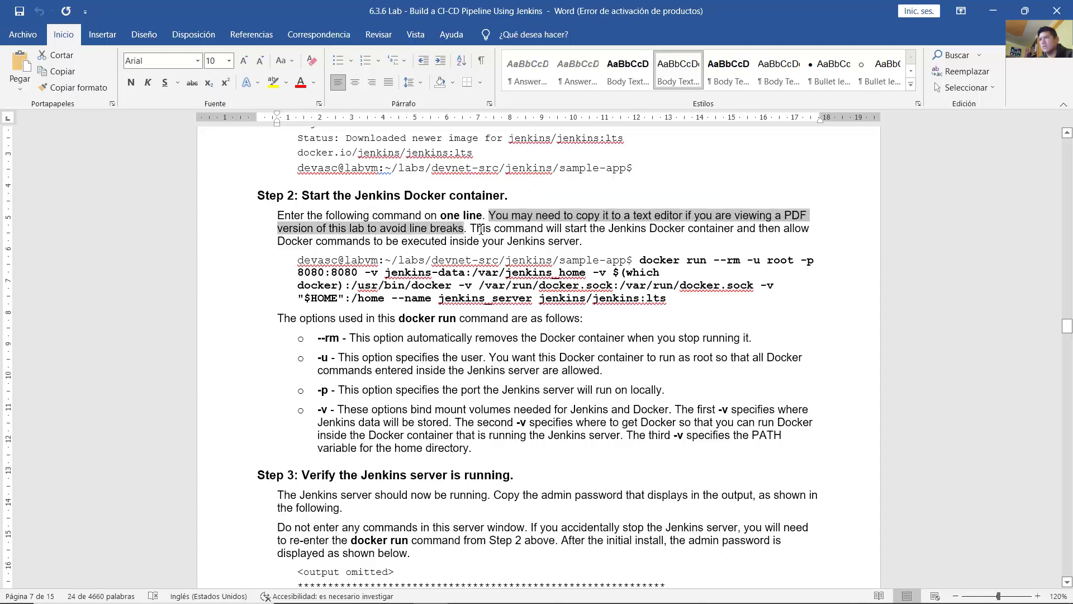
{"action": "left_click", "coordinate": [476, 229]}
{"action": "left_click_drag", "start_coordinate": [535, 231], "coordinate": [574, 242]}
{"action": "left_click", "coordinate": [507, 242]}
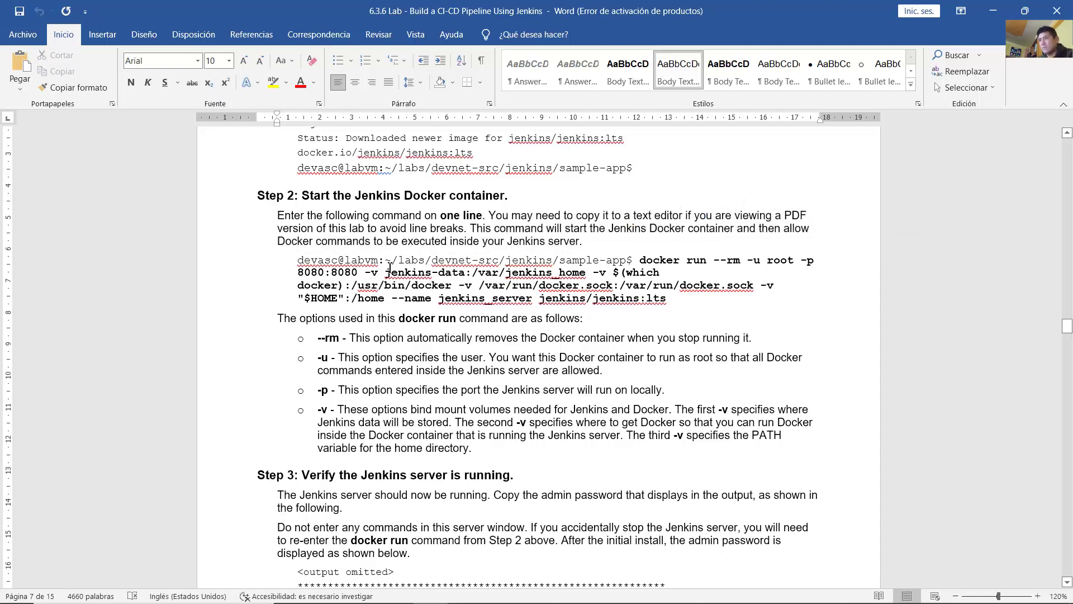
{"action": "left_click_drag", "start_coordinate": [278, 318], "coordinate": [588, 320]}
{"action": "double_click", "coordinate": [337, 343]}
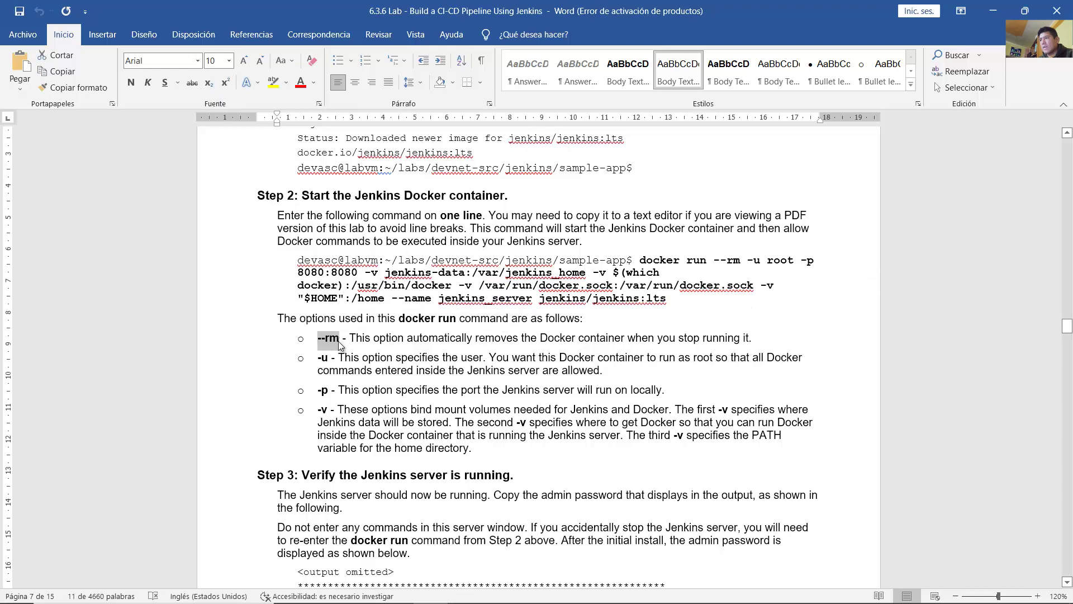
{"action": "left_click_drag", "start_coordinate": [350, 342], "coordinate": [450, 342]}
{"action": "left_click_drag", "start_coordinate": [356, 342], "coordinate": [757, 338]}
{"action": "left_click_drag", "start_coordinate": [714, 261], "coordinate": [743, 267]}
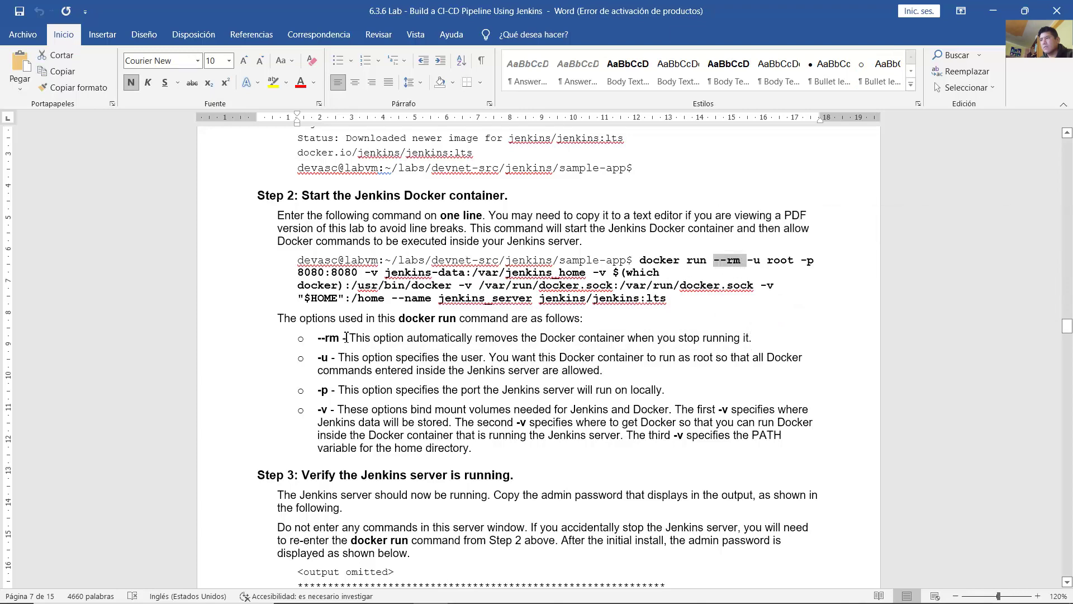
{"action": "left_click_drag", "start_coordinate": [333, 360], "coordinate": [526, 376]}
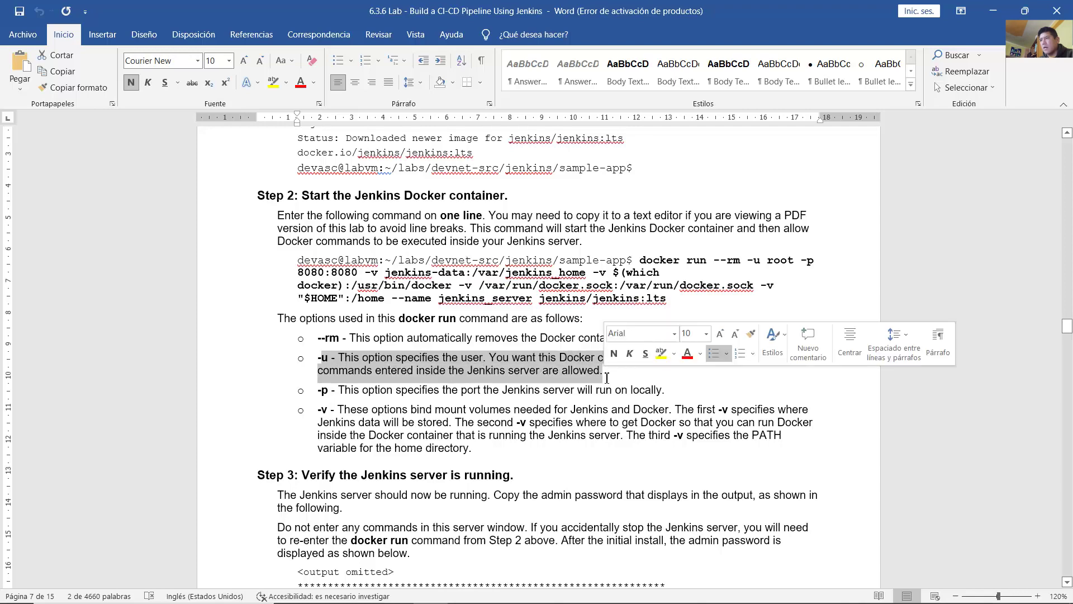
{"action": "left_click_drag", "start_coordinate": [318, 390], "coordinate": [510, 387]}
{"action": "left_click", "coordinate": [485, 390]}
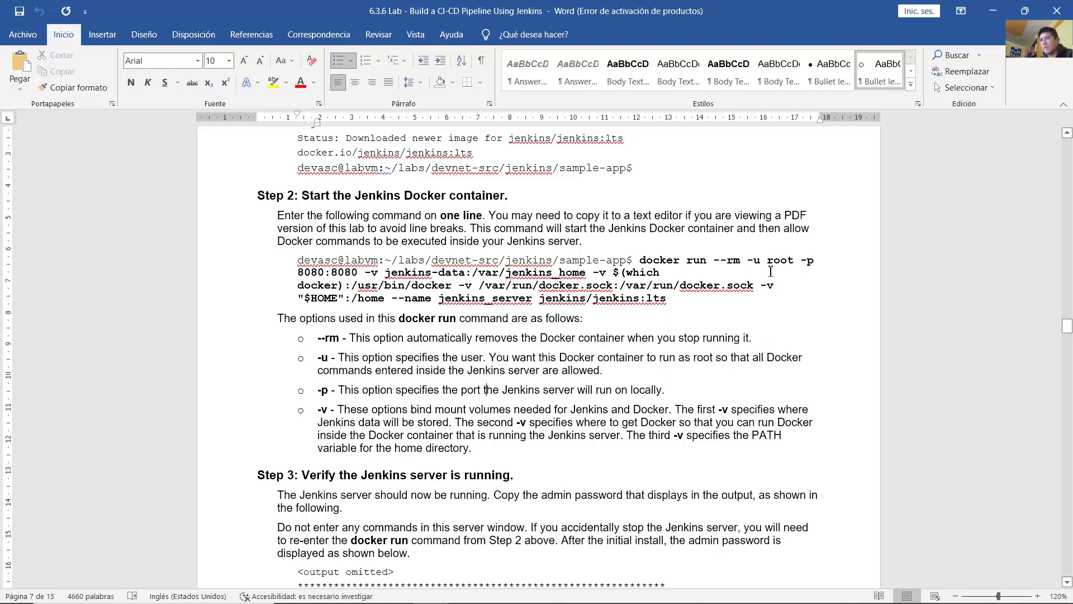
{"action": "left_click_drag", "start_coordinate": [759, 262], "coordinate": [800, 264]}
{"action": "left_click", "coordinate": [401, 384]}
{"action": "left_click_drag", "start_coordinate": [339, 390], "coordinate": [666, 392]}
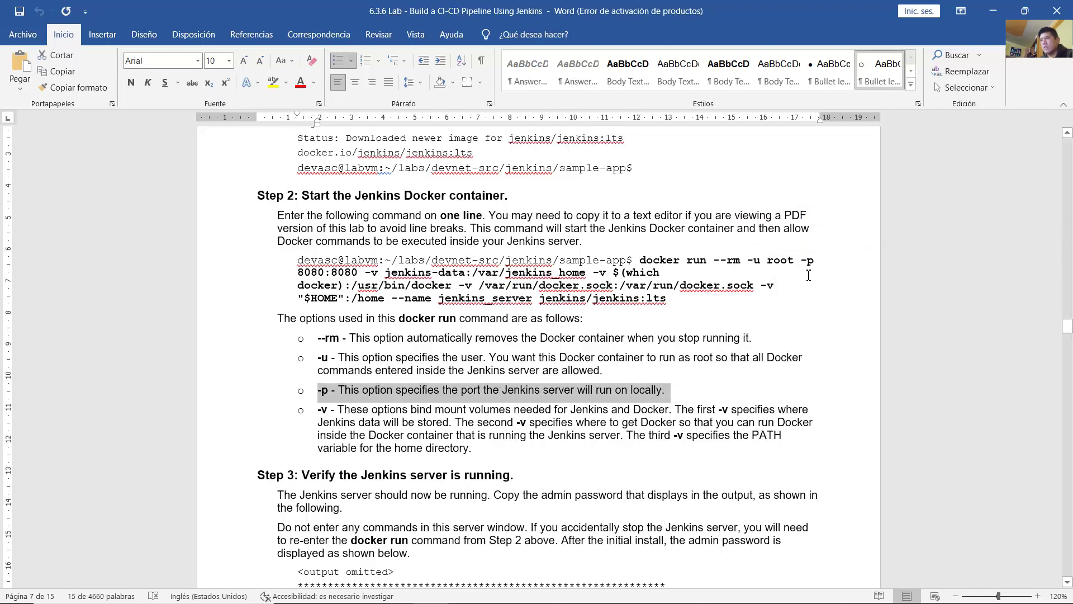
{"action": "left_click_drag", "start_coordinate": [800, 258], "coordinate": [363, 274]}
{"action": "left_click", "coordinate": [405, 285]}
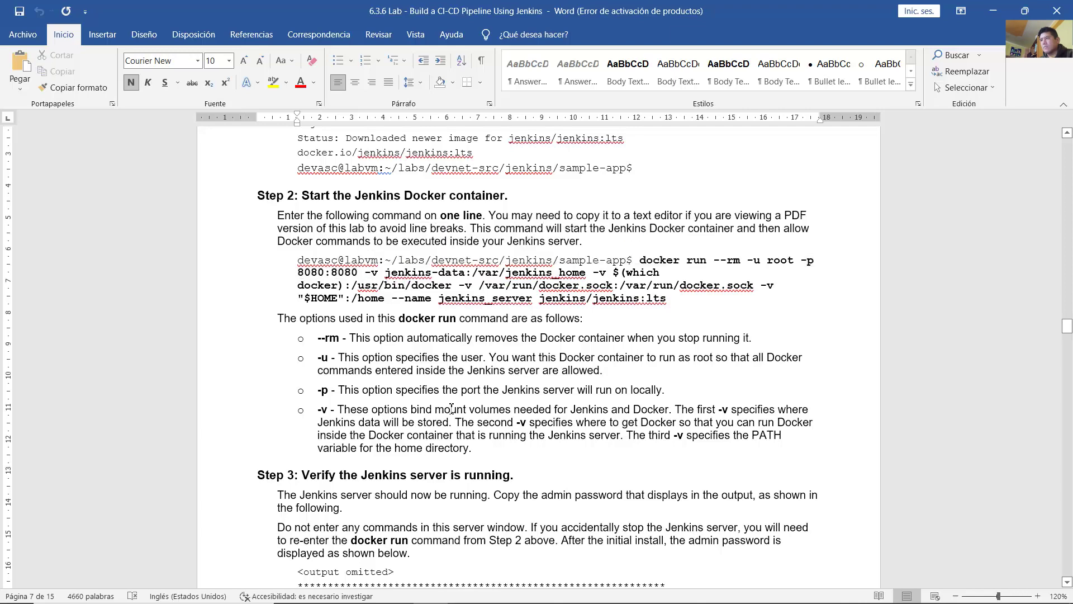
{"action": "left_click_drag", "start_coordinate": [319, 412], "coordinate": [811, 411]}
{"action": "left_click_drag", "start_coordinate": [468, 423], "coordinate": [475, 448]}
{"action": "left_click", "coordinate": [475, 448]}
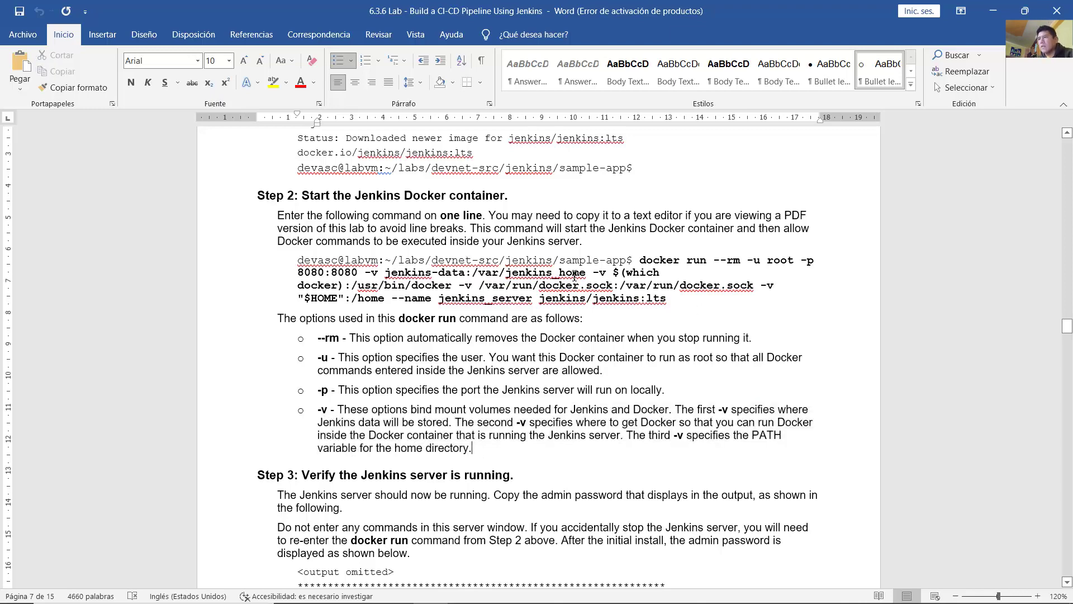
{"action": "left_click_drag", "start_coordinate": [368, 276], "coordinate": [580, 276]}
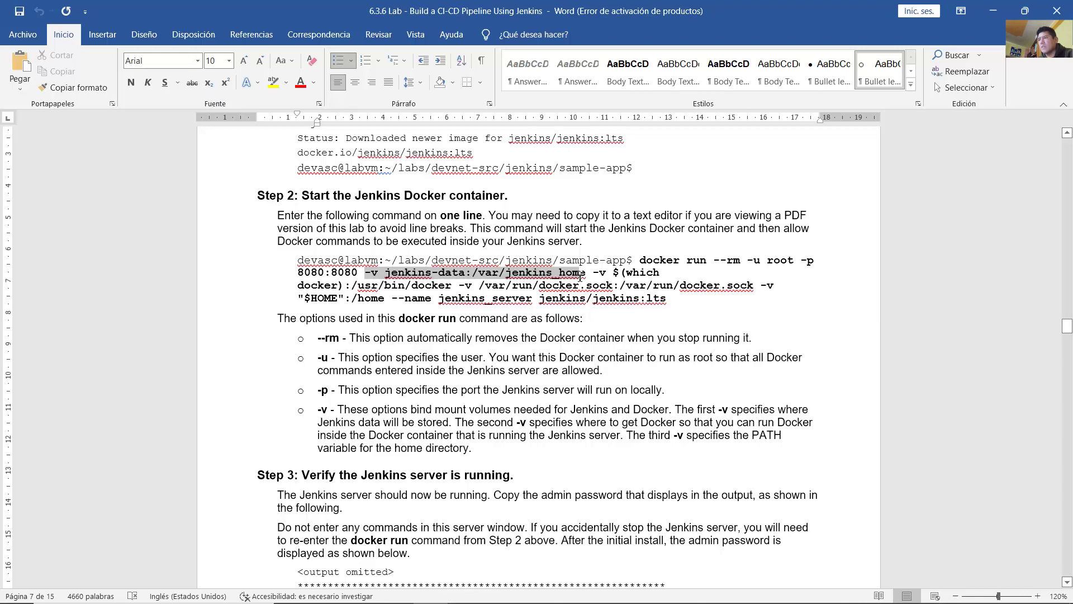
{"action": "left_click_drag", "start_coordinate": [580, 276], "coordinate": [580, 276]}
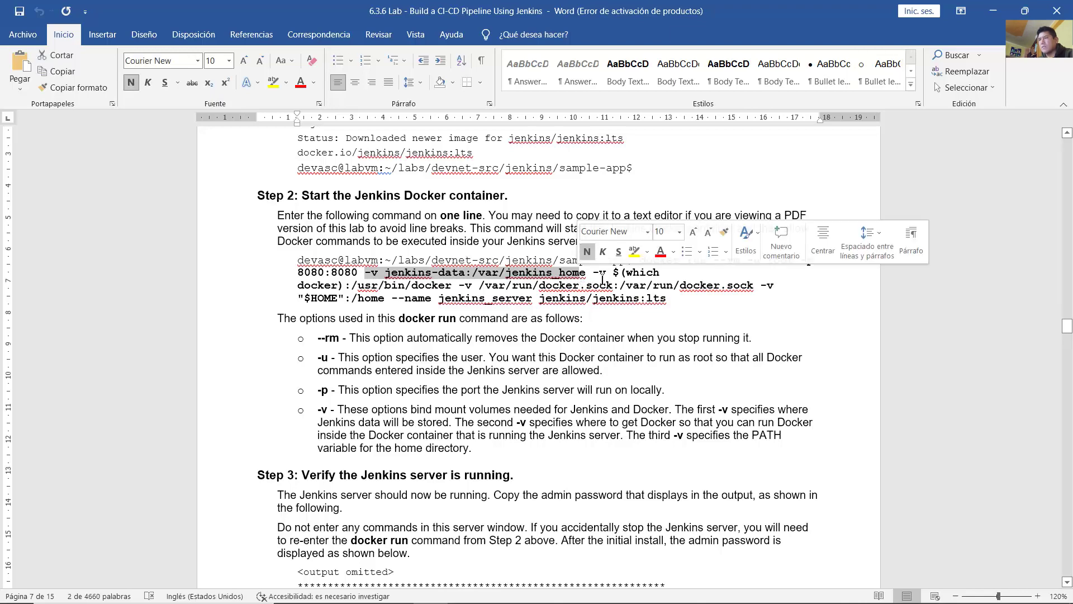
{"action": "left_click", "coordinate": [601, 277]}
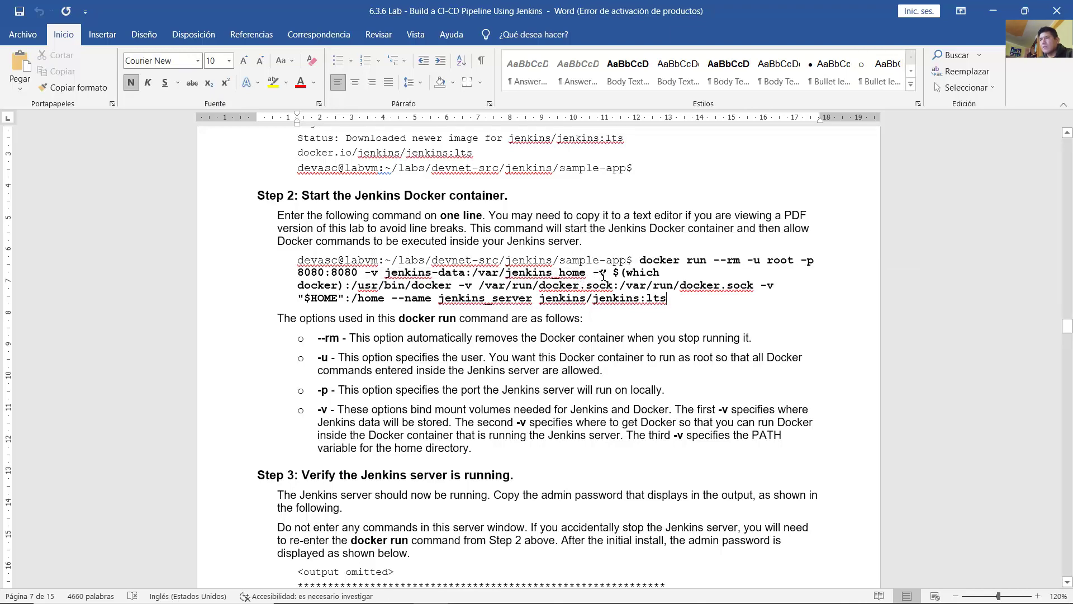
{"action": "left_click_drag", "start_coordinate": [595, 275], "coordinate": [758, 286]}
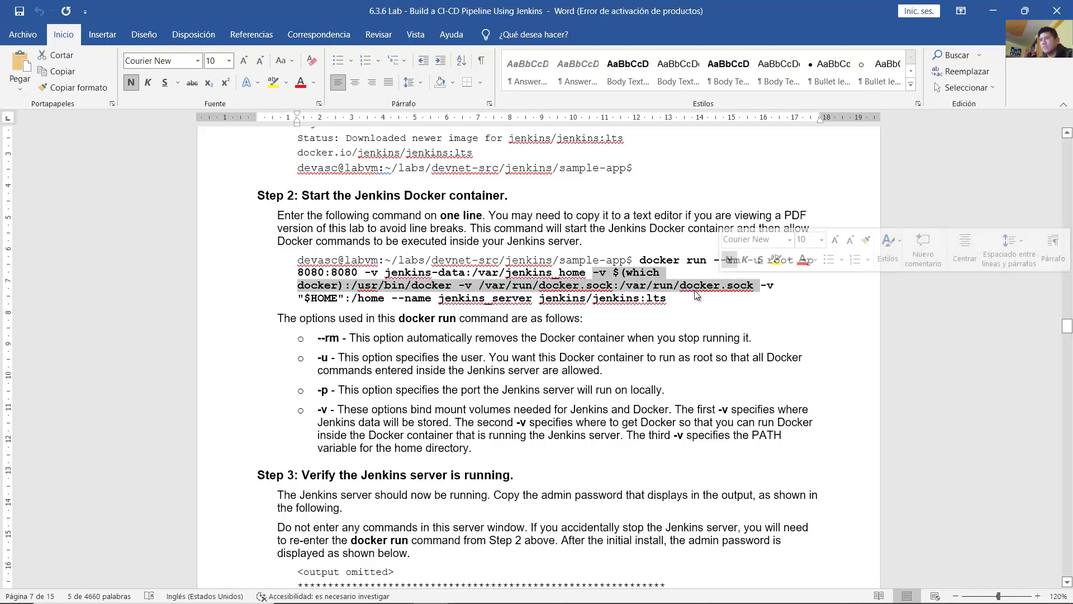
{"action": "left_click", "coordinate": [696, 289]}
{"action": "mouse_move", "coordinate": [764, 287]}
{"action": "left_mouse_down"}
{"action": "mouse_move", "coordinate": [769, 300]}
{"action": "mouse_move", "coordinate": [756, 302]}
{"action": "left_mouse_up"}
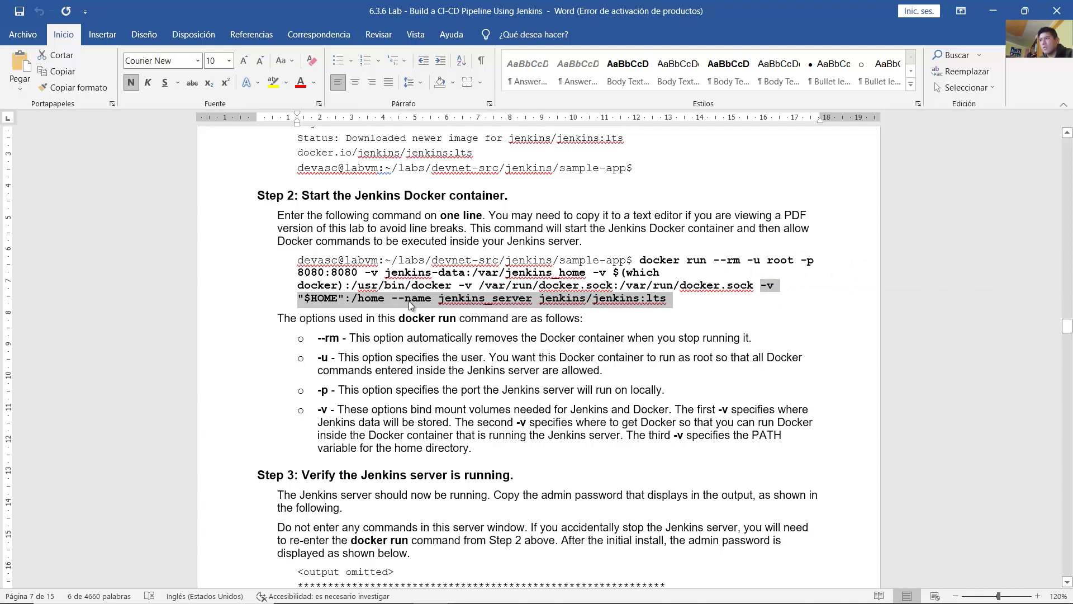
{"action": "left_click", "coordinate": [575, 367]}
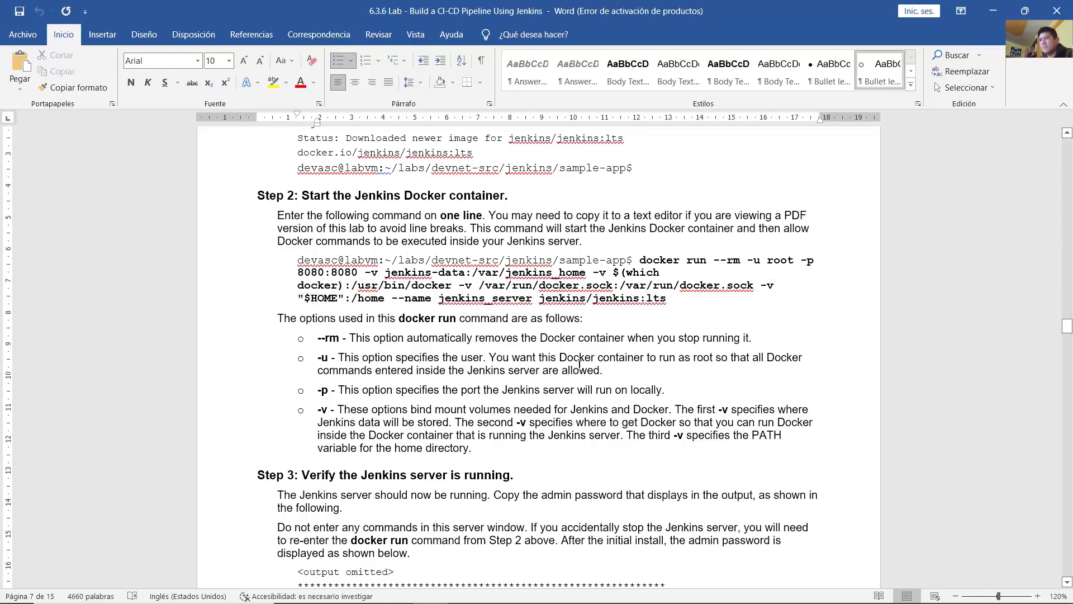
Step: Type docker run --rm -u root -p 8080:8080 -v jenkins-data:/var/jenkins_home, fixing the volume name's underscore
{"action": "left_click", "coordinate": [545, 584]}
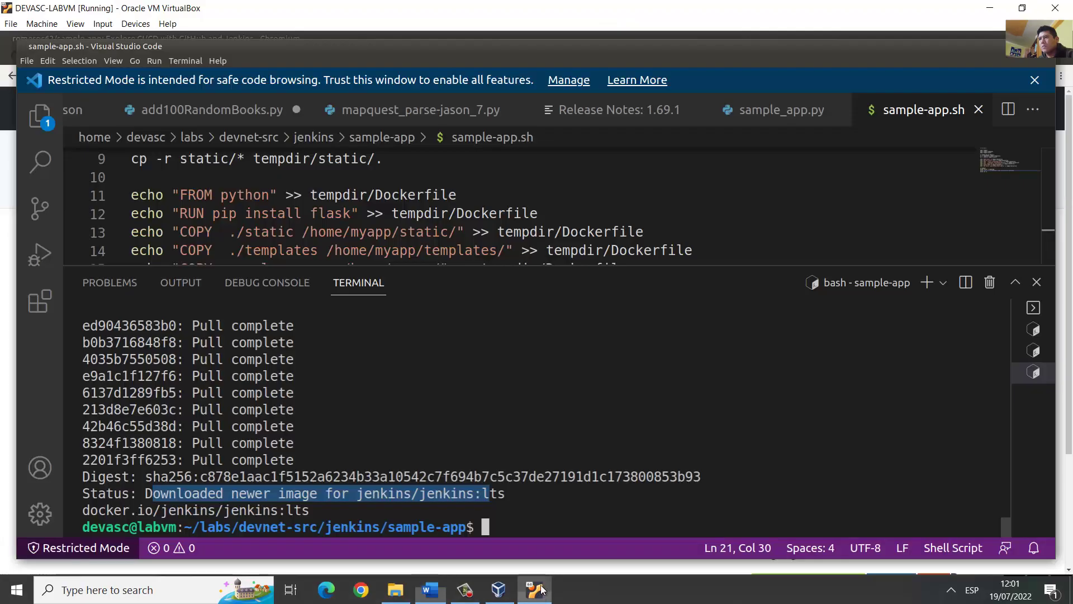
{"action": "type", "text": "doc"}
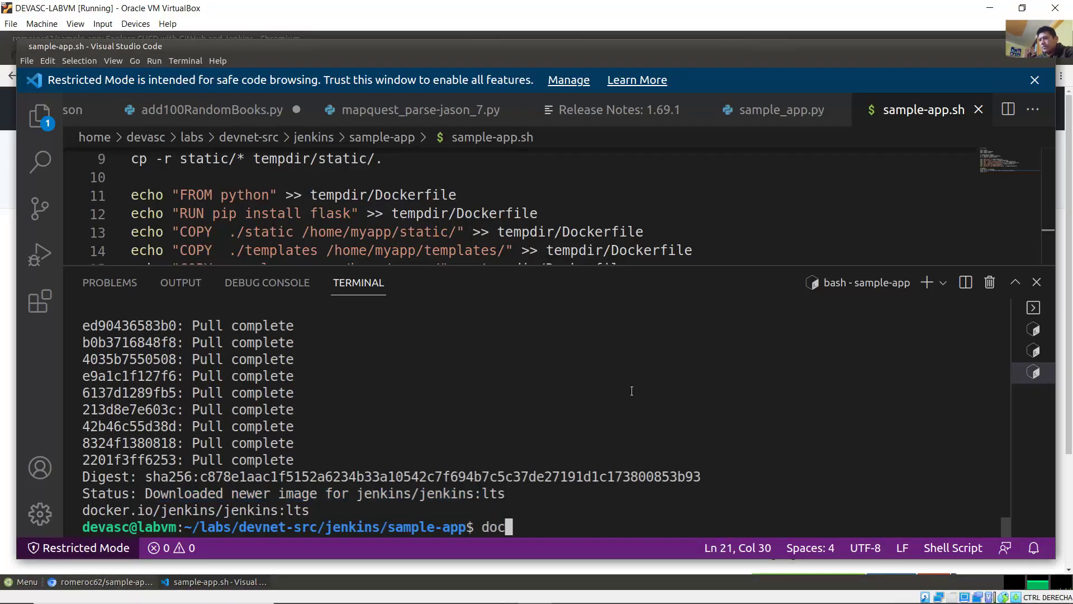
{"action": "type", "text": "ker run "}
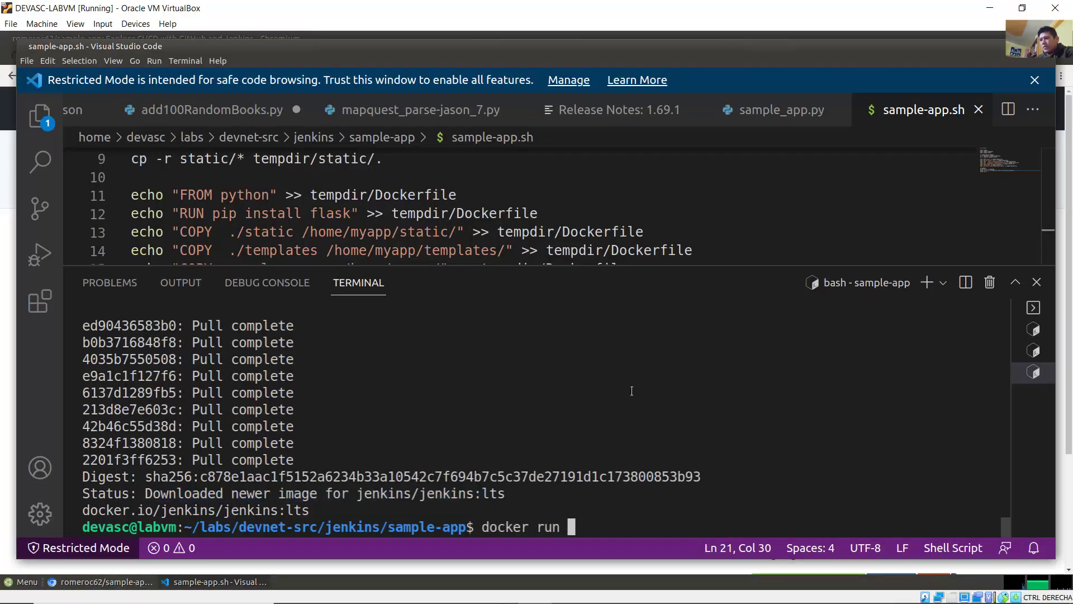
{"action": "type", "text": "--rm -u root -p"}
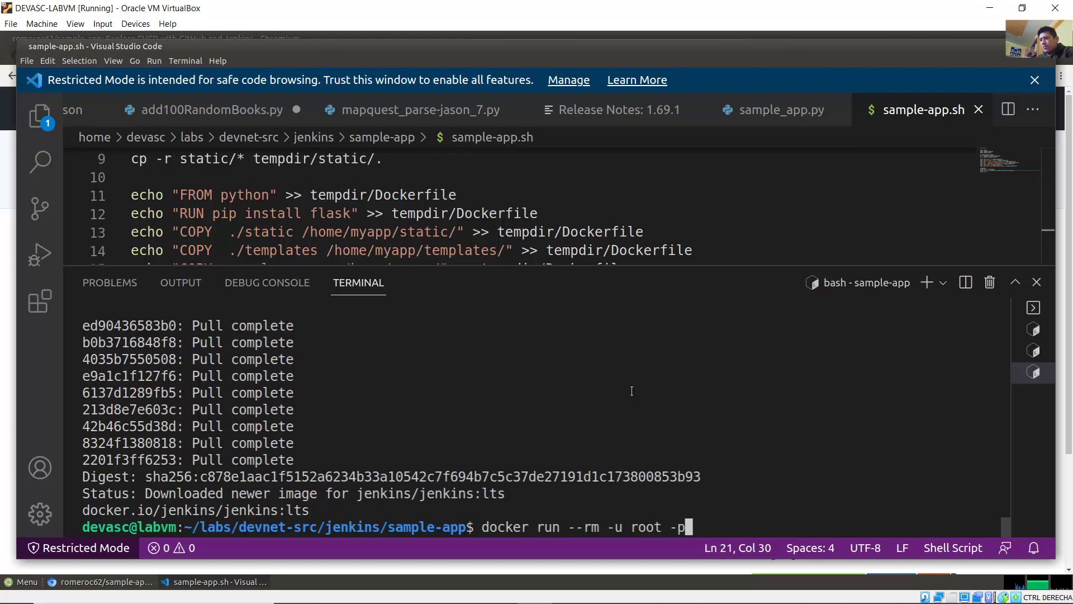
{"action": "type", "text": " 8080"}
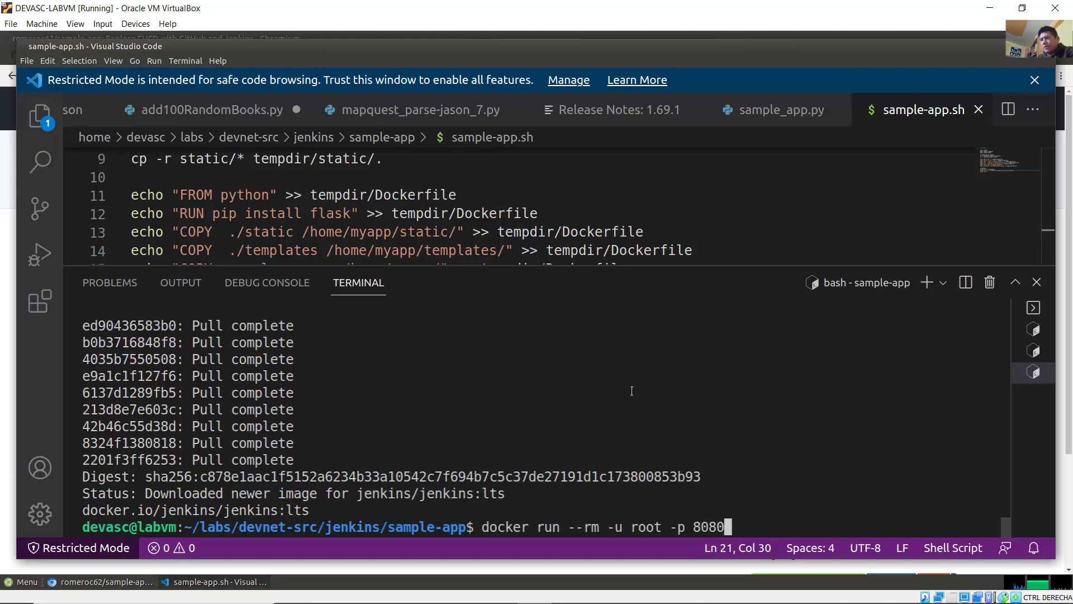
{"action": "type", "text": ":8080 "}
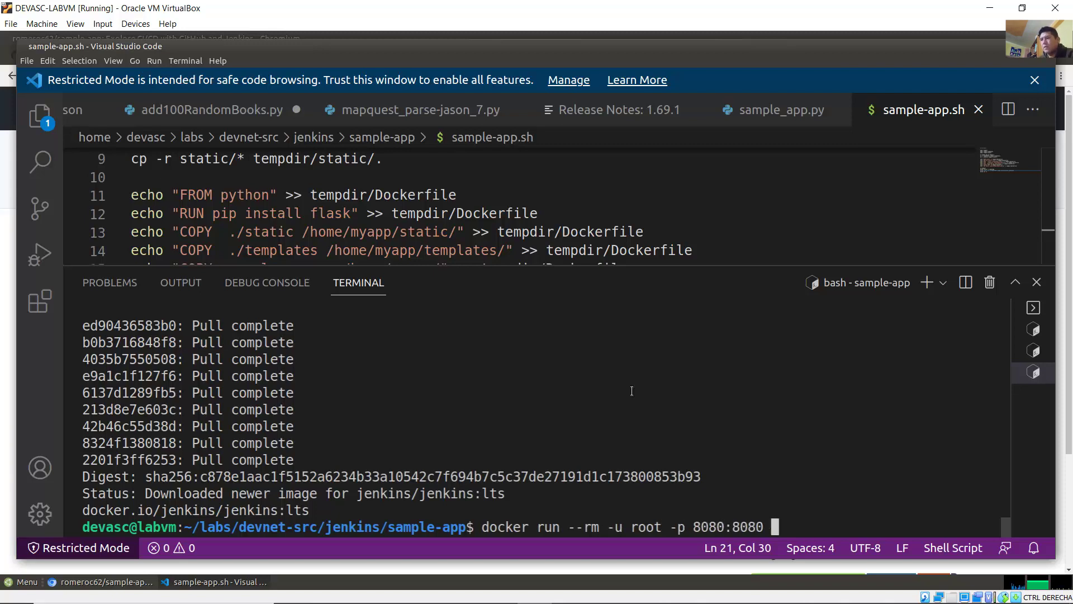
{"action": "type", "text": "-"}
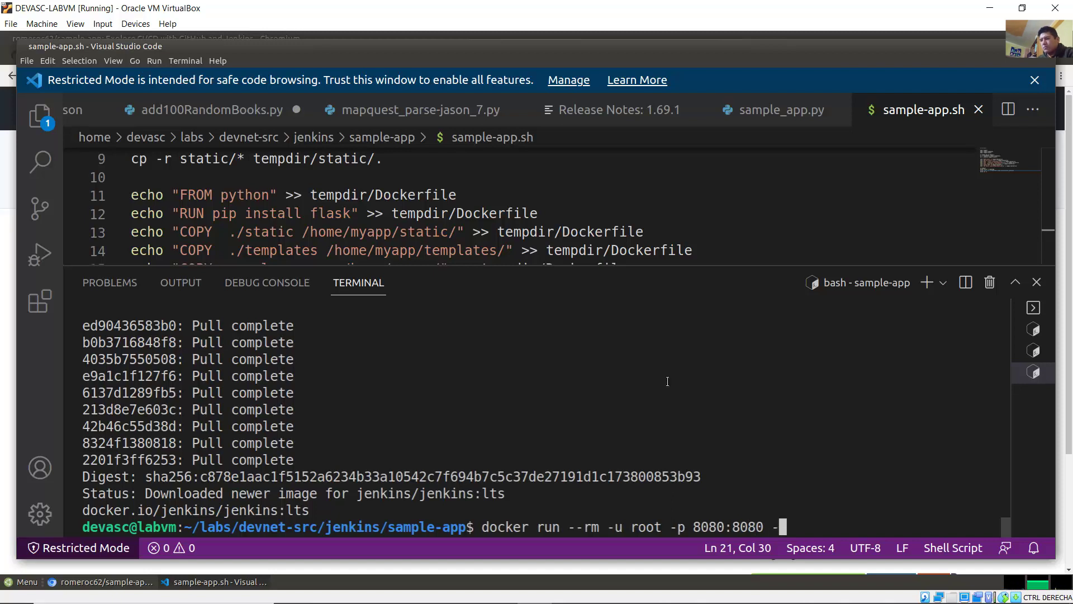
{"action": "type", "text": "v jenkins"}
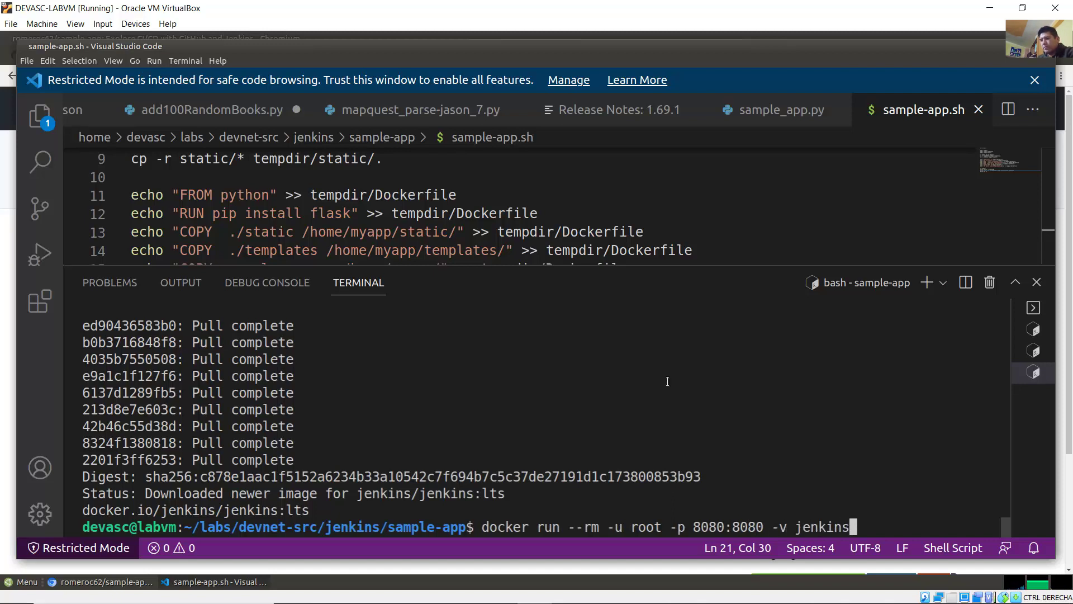
{"action": "type", "text": "_data:/var/"}
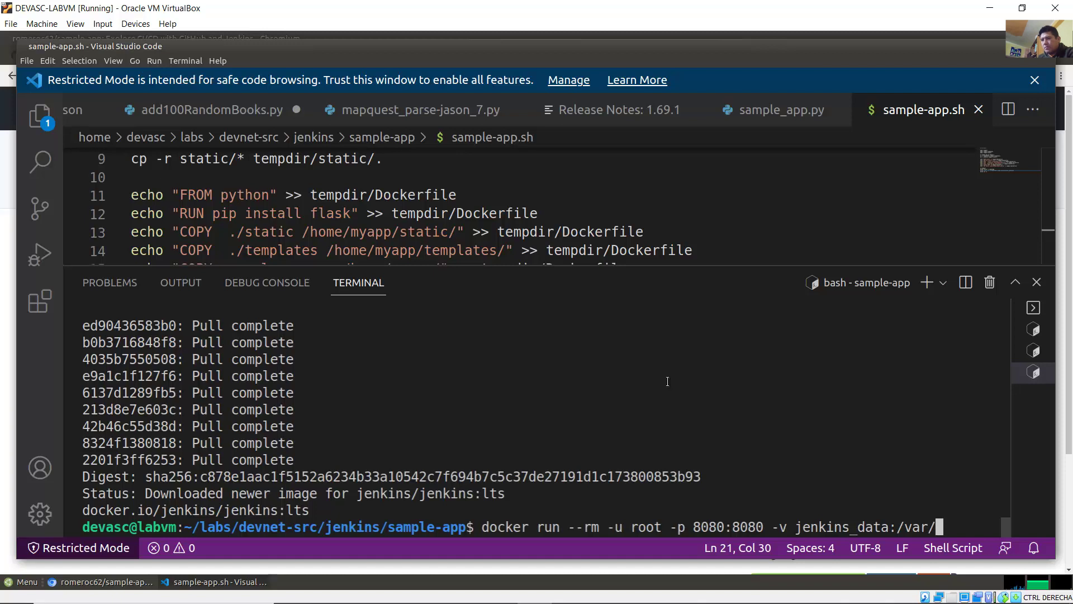
{"action": "type", "text": "jenkins"}
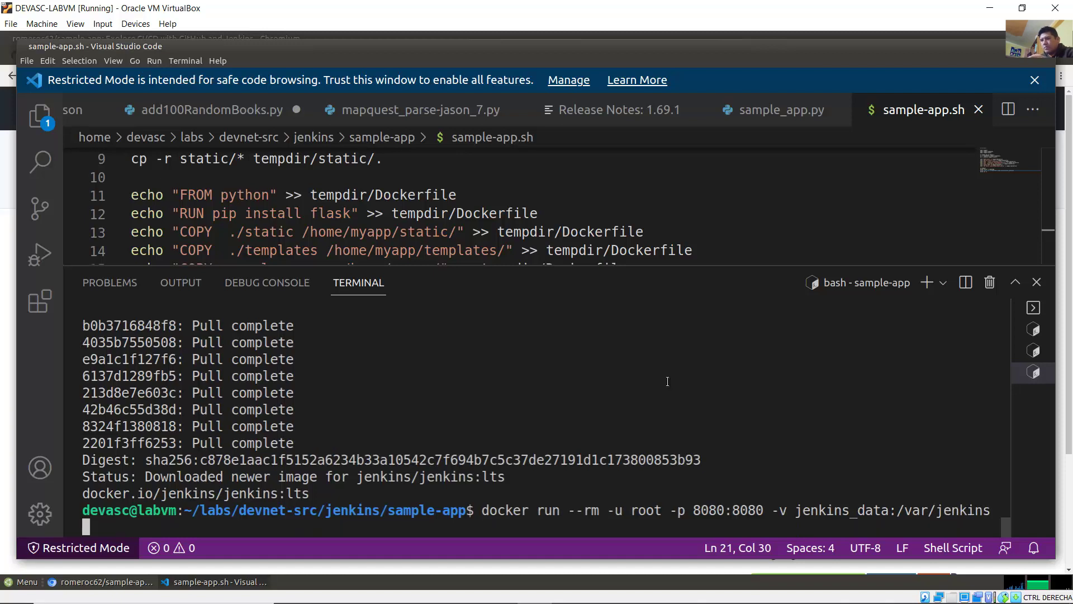
{"action": "type", "text": "_"}
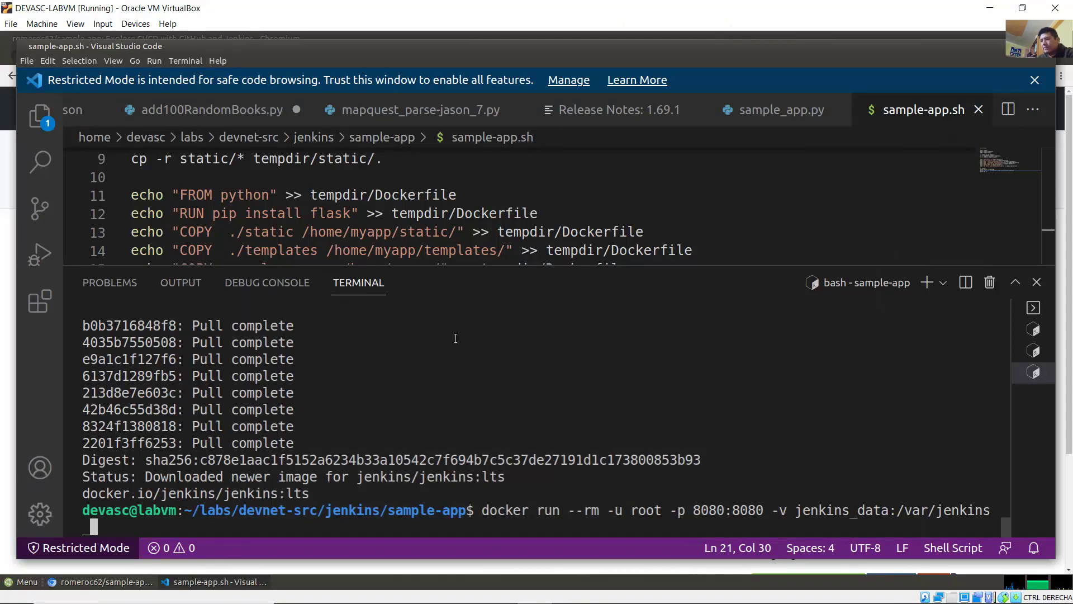
{"action": "type", "text": "home"}
{"action": "key", "text": "Left"}
{"action": "key", "text": "Left"}
{"action": "key", "text": "Left"}
{"action": "key", "text": "Left"}
{"action": "key", "text": "Left"}
{"action": "key", "text": "Left"}
{"action": "key", "text": "Left"}
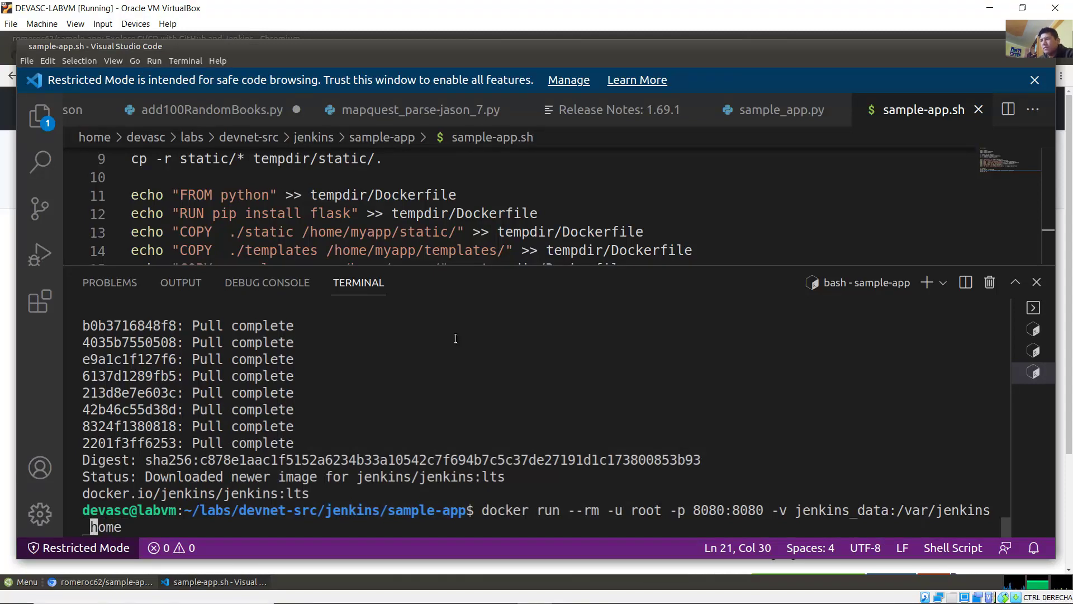
{"action": "key", "text": "Left"}
{"action": "key", "text": "Left"}
{"action": "key", "text": "Left"}
{"action": "key", "text": "Left"}
{"action": "key", "text": "Left"}
{"action": "key", "text": "Left"}
{"action": "key", "text": "Left"}
{"action": "key", "text": "Left"}
{"action": "key", "text": "Left"}
{"action": "key", "text": "Left"}
{"action": "key", "text": "Left"}
{"action": "key", "text": "Left"}
{"action": "key", "text": "Left"}
{"action": "key", "text": "Left"}
{"action": "key", "text": "Left"}
{"action": "key", "text": "BackSpace"}
{"action": "type", "text": "-"}
{"action": "key", "text": "Left"}
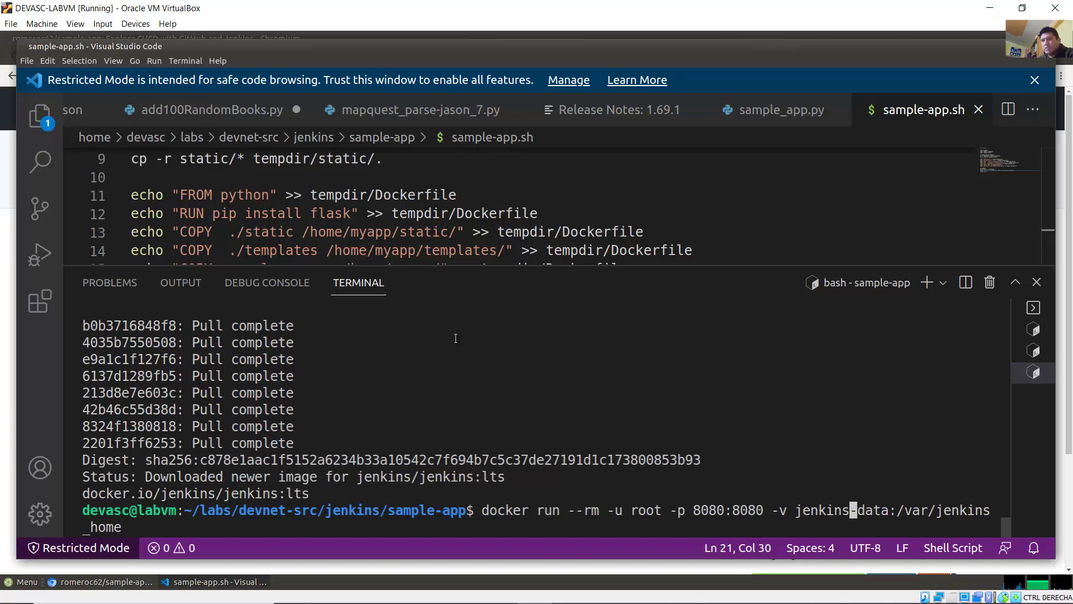
{"action": "key", "text": "Left"}
{"action": "key", "text": "Left"}
{"action": "key", "text": "Right"}
{"action": "key", "text": "Right"}
{"action": "key", "text": "Right"}
{"action": "key", "text": "Right"}
{"action": "key", "text": "Right"}
{"action": "key", "text": "Right"}
{"action": "key", "text": "Right"}
{"action": "key", "text": "Right"}
{"action": "key", "text": "Right"}
{"action": "key", "text": "Right"}
{"action": "key", "text": "Right"}
{"action": "key", "text": "Right"}
{"action": "key", "text": "Right"}
{"action": "key", "text": "Right"}
{"action": "key", "text": "Right"}
{"action": "key", "text": "Right"}
{"action": "key", "text": "Right"}
{"action": "key", "text": "Right"}
{"action": "key", "text": "Right"}
{"action": "key", "text": "Right"}
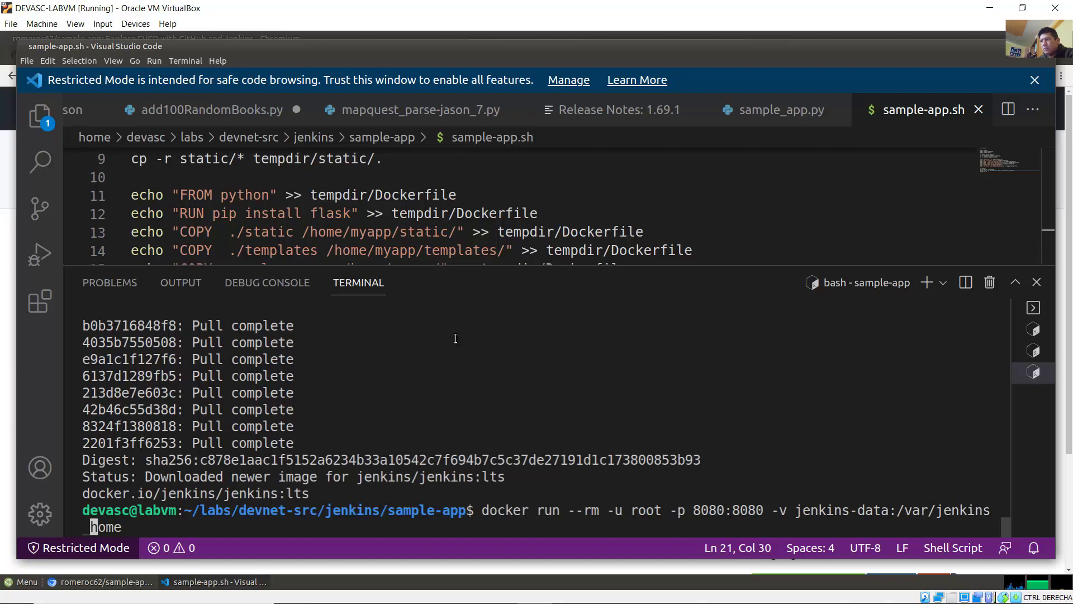
{"action": "key", "text": "Right"}
{"action": "key", "text": "Right"}
{"action": "key", "text": "Right"}
{"action": "key", "text": "Right"}
{"action": "key", "text": "Right"}
Step: Append the Docker binary mount $(which docker):/usr/bin/docker to the command
{"action": "type", "text": "-v "}
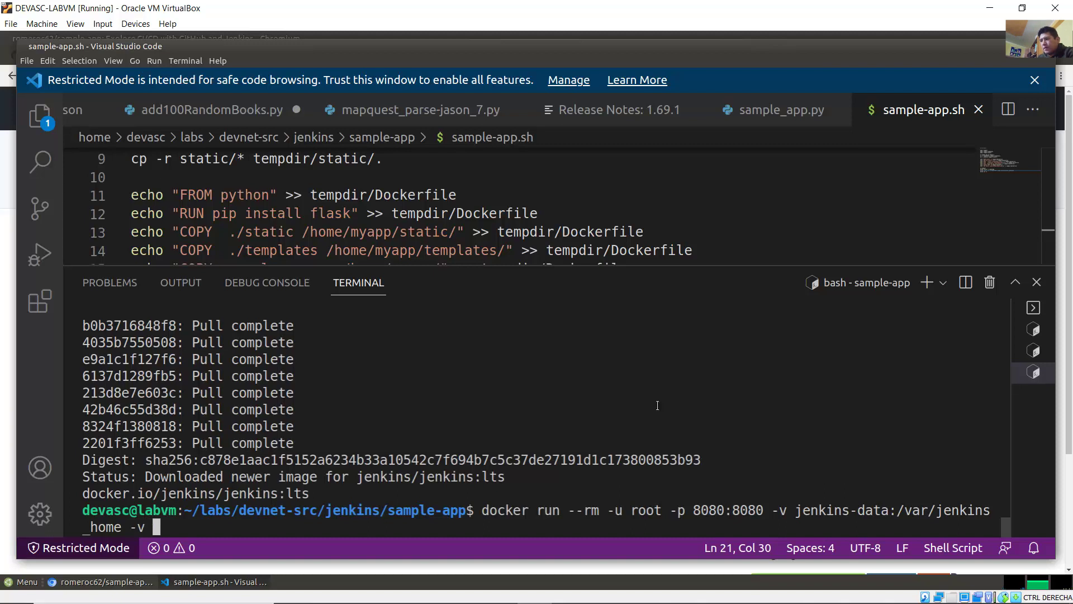
{"action": "type", "text": "$"}
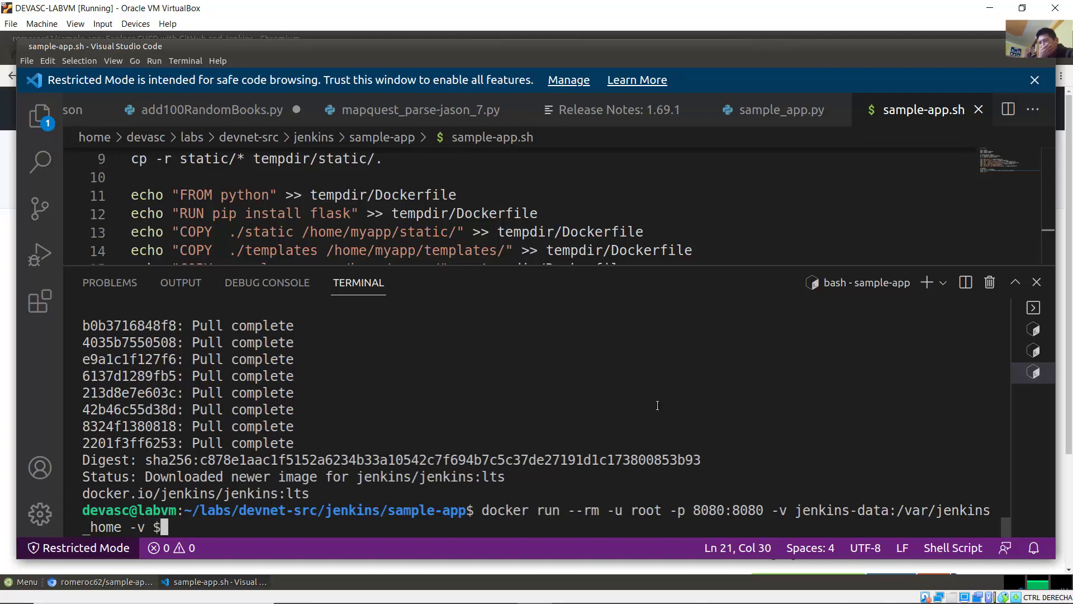
{"action": "type", "text": "/"}
{"action": "key", "text": "BackSpace"}
{"action": "type", "text": "("}
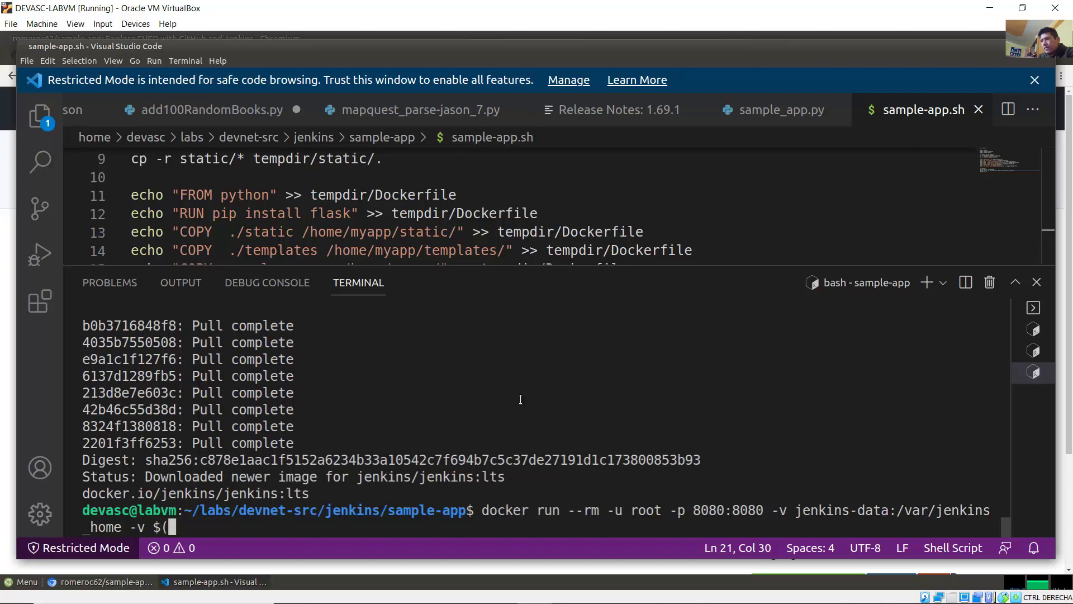
{"action": "type", "text": "wich docker"}
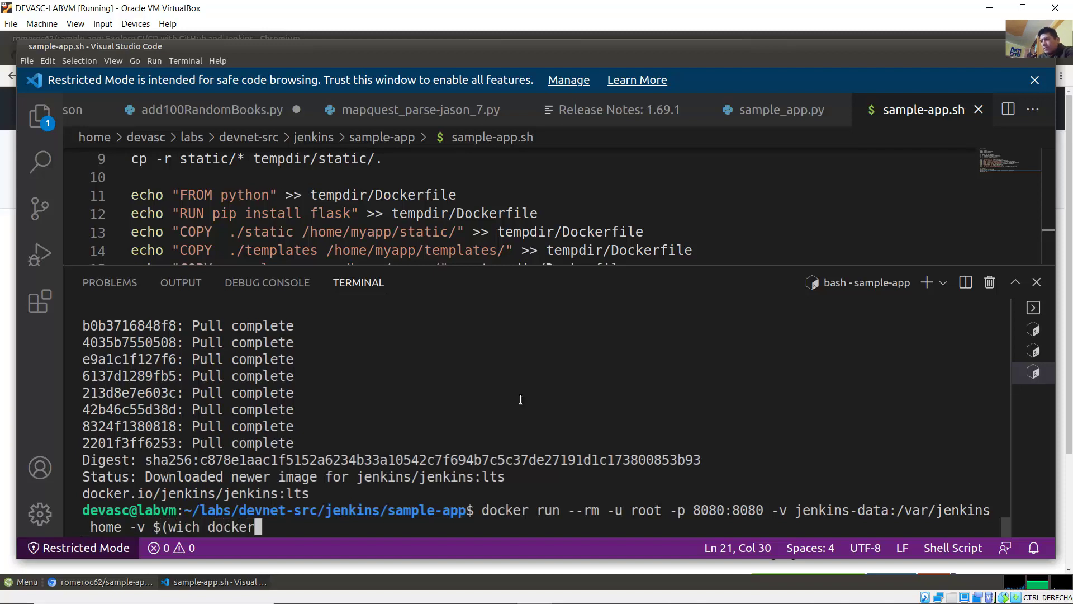
{"action": "type", "text": "):/"}
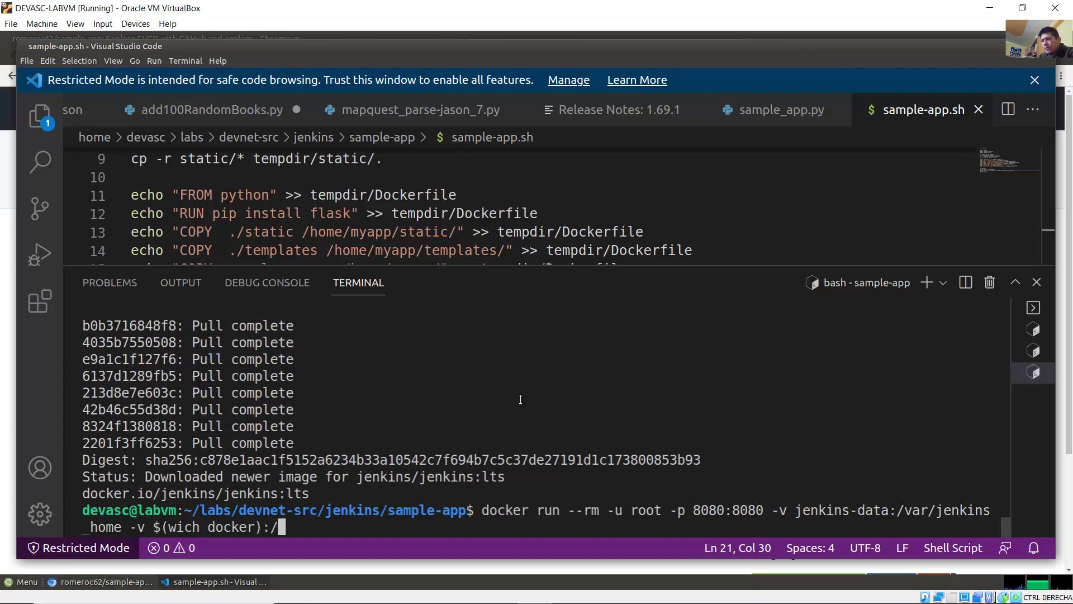
{"action": "type", "text": "usr/bi"}
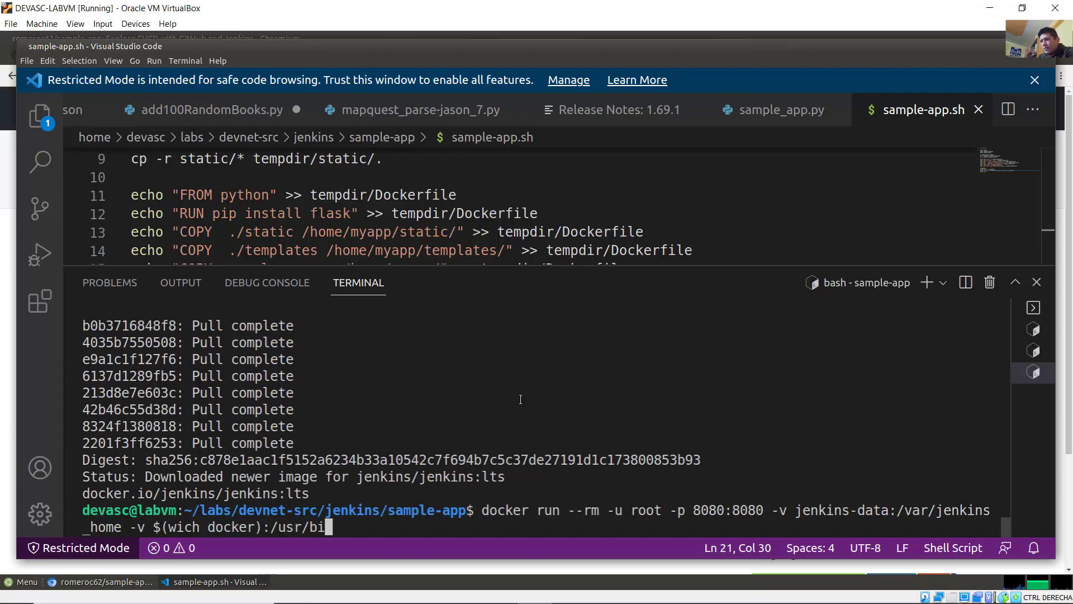
{"action": "type", "text": "n/docker"}
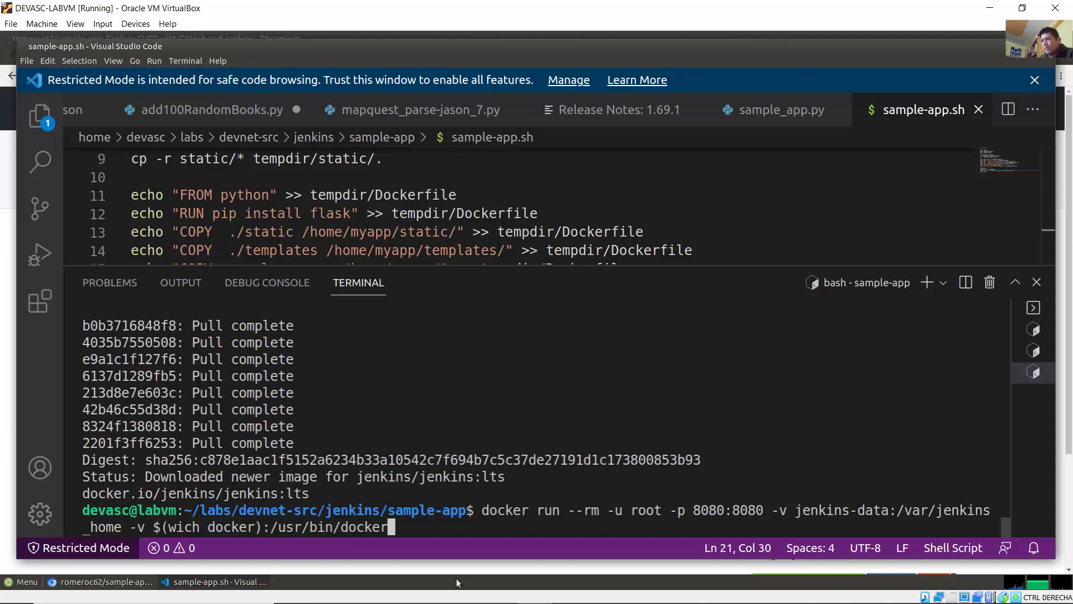
{"action": "key", "text": "Left"}
{"action": "key", "text": "Left"}
{"action": "key", "text": "Left"}
{"action": "key", "text": "Left"}
{"action": "key", "text": "Left"}
{"action": "key", "text": "Left"}
{"action": "key", "text": "Left"}
{"action": "key", "text": "Left"}
{"action": "key", "text": "Left"}
{"action": "key", "text": "Left"}
{"action": "key", "text": "Left"}
{"action": "key", "text": "Left"}
{"action": "key", "text": "Left"}
{"action": "key", "text": "Left"}
{"action": "key", "text": "Left"}
{"action": "key", "text": "Left"}
{"action": "key", "text": "Left"}
{"action": "key", "text": "Left"}
{"action": "key", "text": "Left"}
{"action": "key", "text": "Left"}
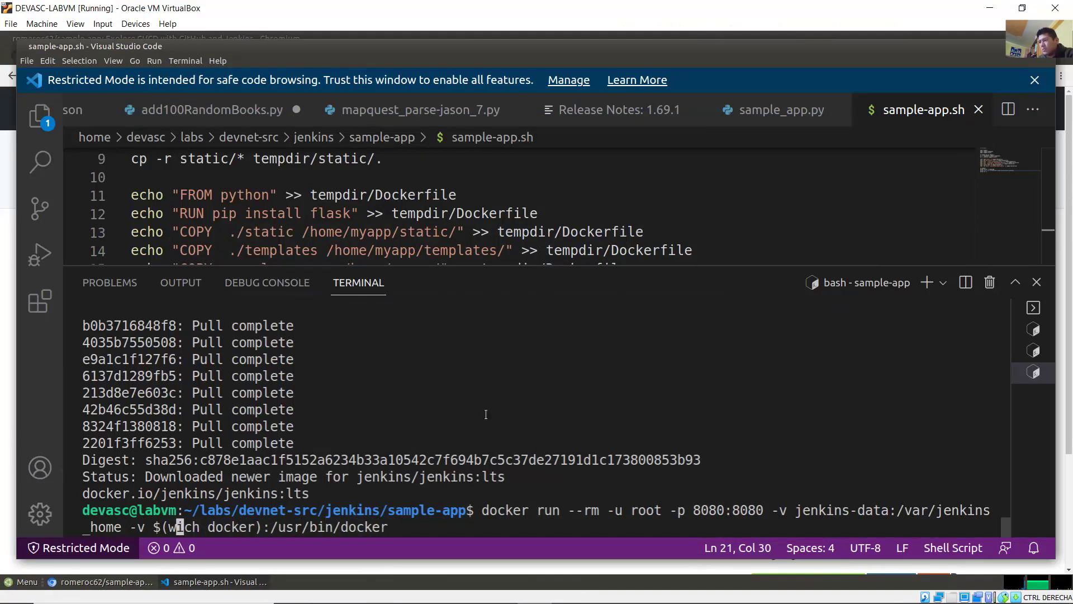
Step: Correct 'wich' to 'which' in the Docker binary mount lookup
{"action": "type", "text": "h"}
{"action": "key", "text": "Left"}
{"action": "key", "text": "Left"}
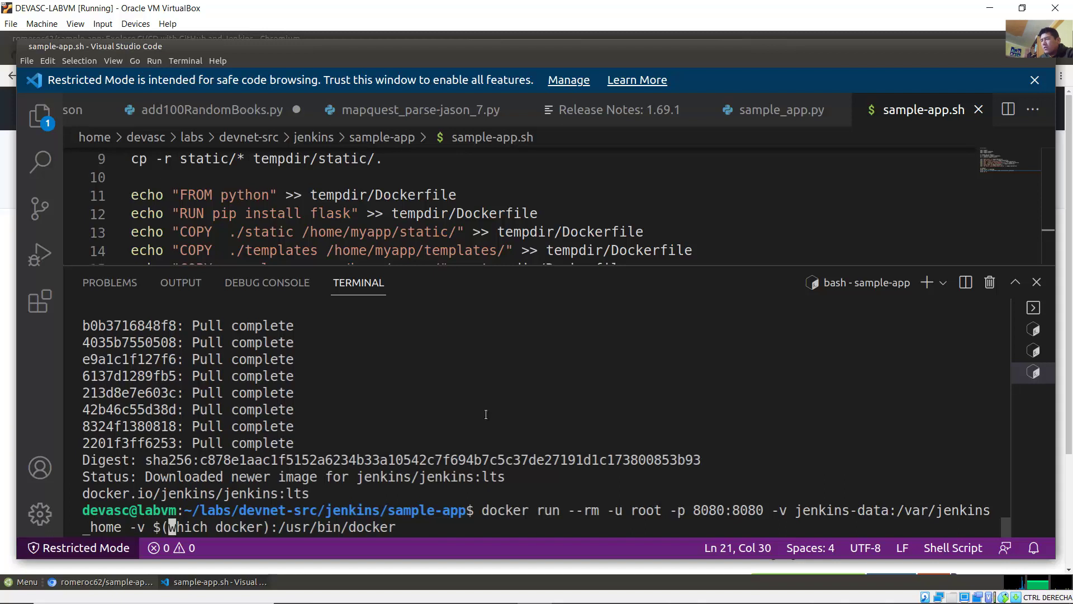
{"action": "left_click_drag", "start_coordinate": [169, 527], "coordinate": [197, 525]}
{"action": "key", "text": "Right"}
{"action": "key", "text": "Right"}
{"action": "key", "text": "Right"}
{"action": "key", "text": "Right"}
{"action": "key", "text": "Right"}
{"action": "key", "text": "Right"}
{"action": "key", "text": "Right"}
{"action": "key", "text": "Right"}
{"action": "key", "text": "Right"}
{"action": "key", "text": "Right"}
{"action": "key", "text": "Right"}
{"action": "key", "text": "Right"}
{"action": "key", "text": "Right"}
{"action": "key", "text": "Right"}
{"action": "key", "text": "Right"}
{"action": "key", "text": "Right"}
{"action": "key", "text": "Right"}
{"action": "key", "text": "Right"}
{"action": "key", "text": "Right"}
{"action": "key", "text": "Right"}
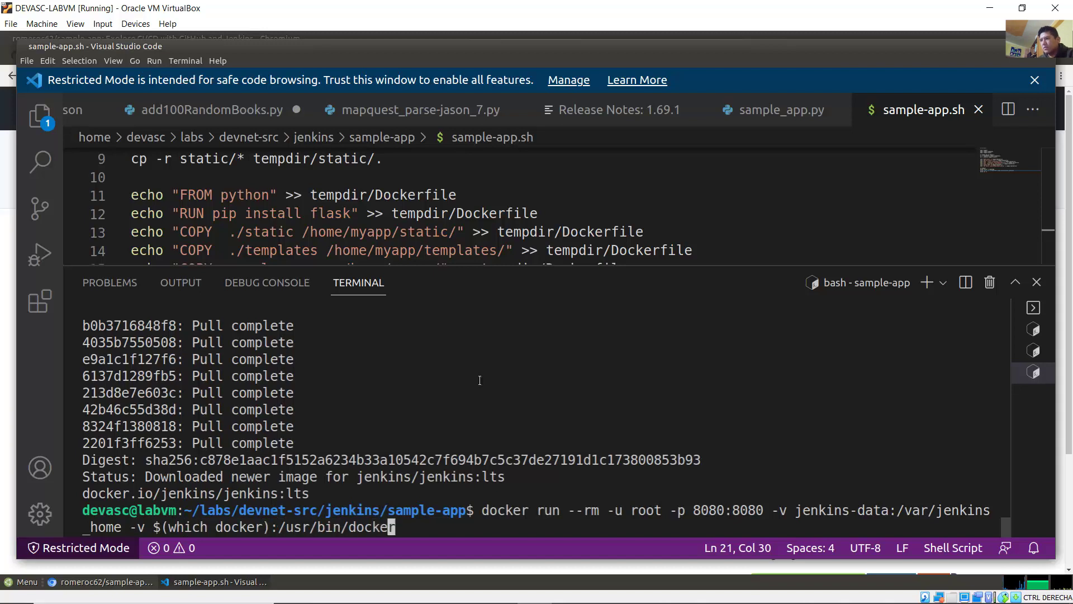
Step: Add -v /var/run/docker.sock:/var/run/docker.sock -v "$HOME":/home --name jenkins_server to the command
{"action": "key", "text": "Right"}
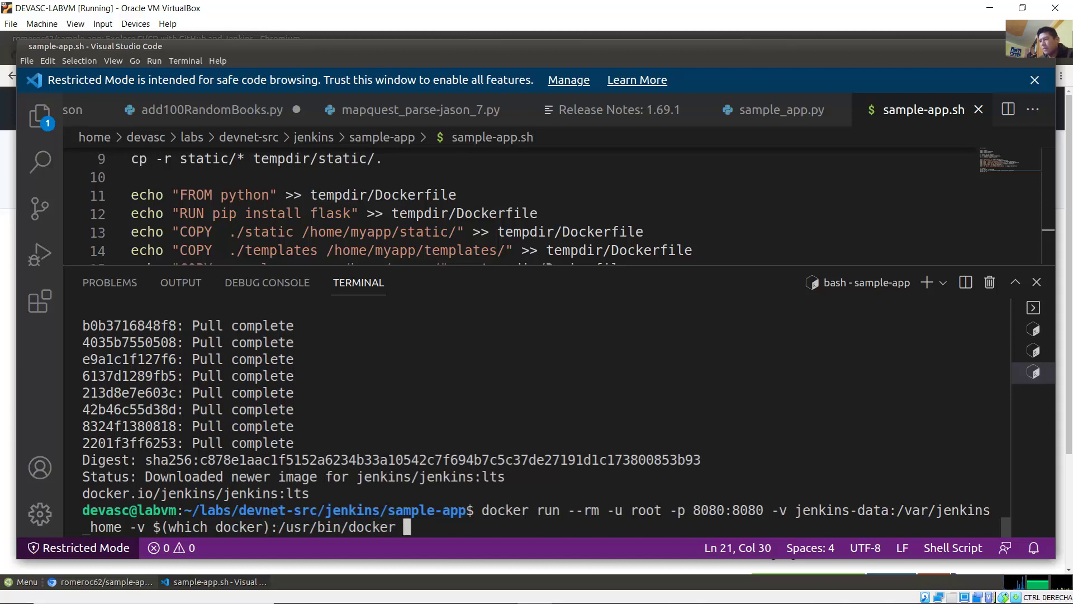
{"action": "type", "text": "-v "}
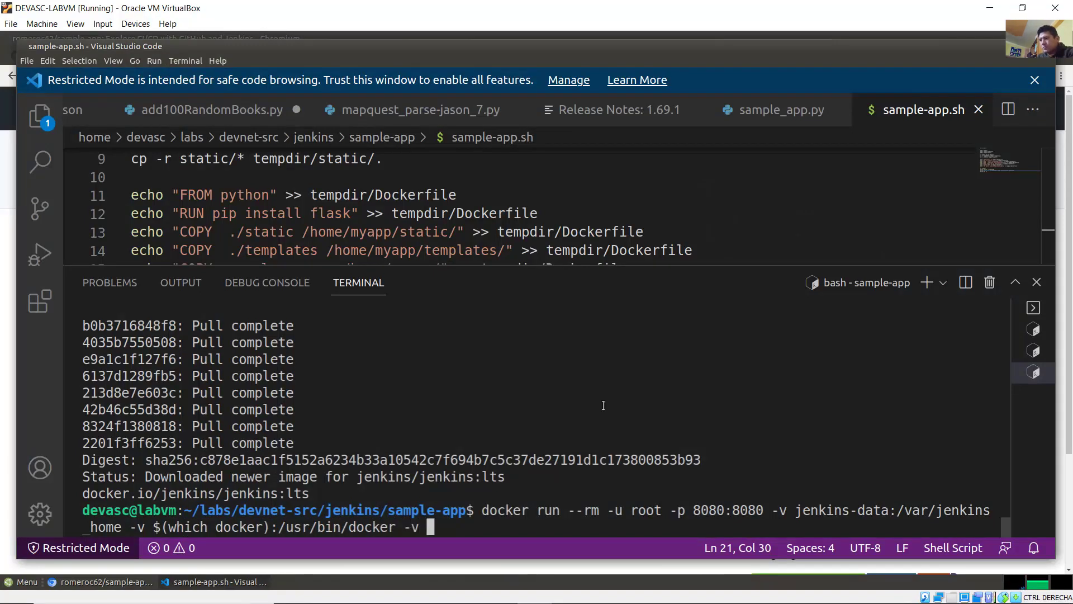
{"action": "type", "text": "/var/run/doe"}
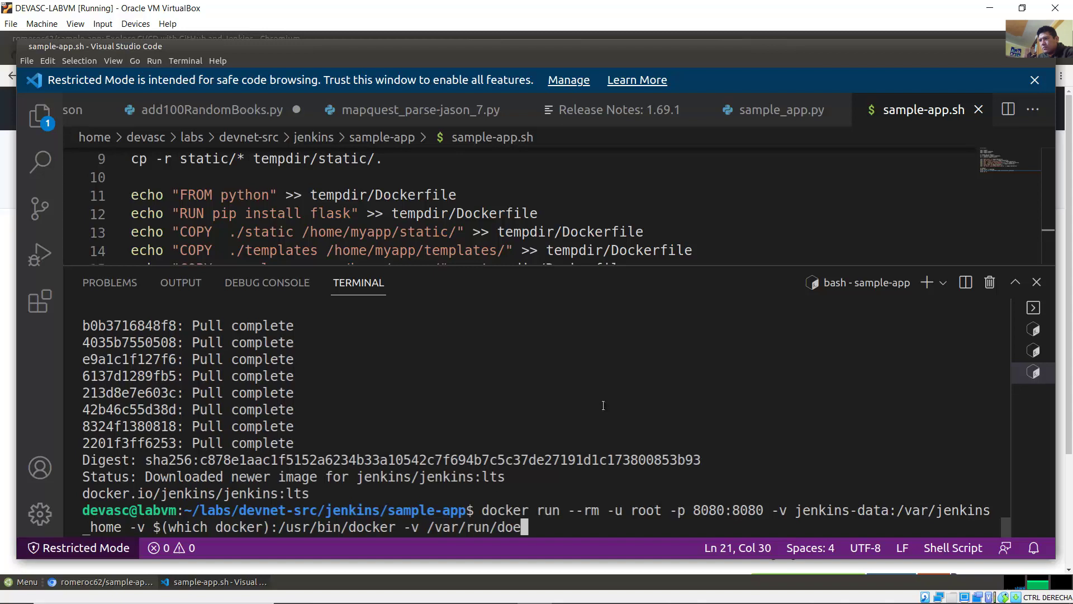
{"action": "key", "text": "BackSpace"}
{"action": "type", "text": "cker.sock:/"}
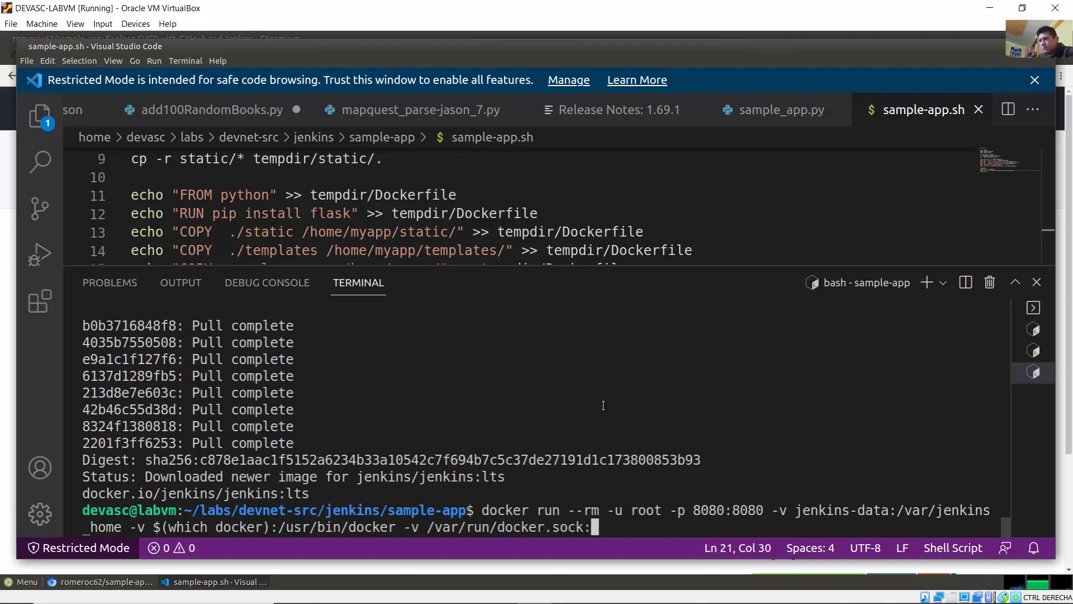
{"action": "type", "text": "var/run"}
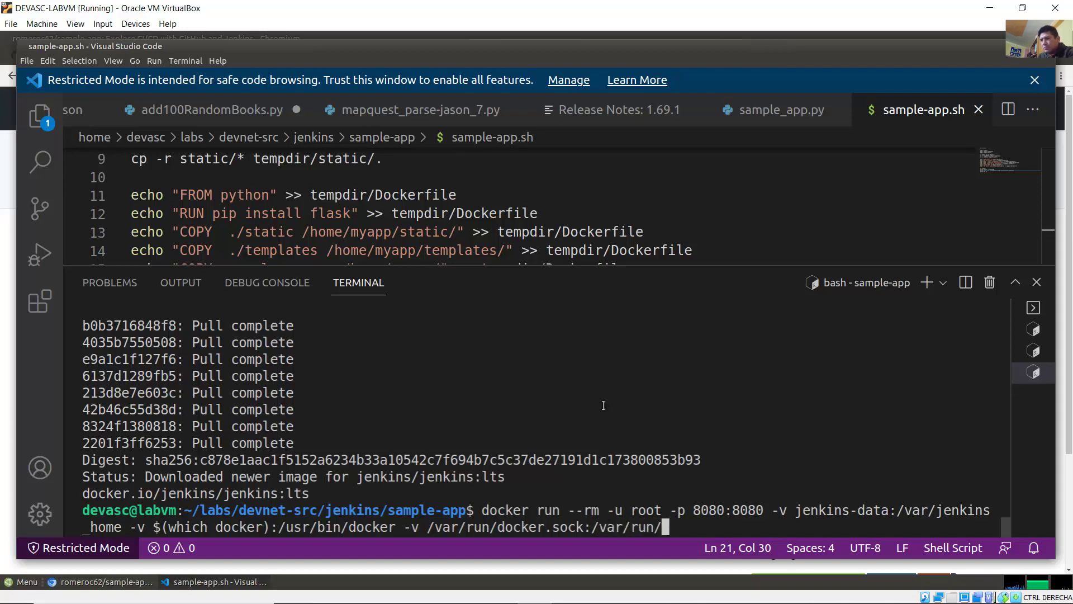
{"action": "type", "text": "/docker"}
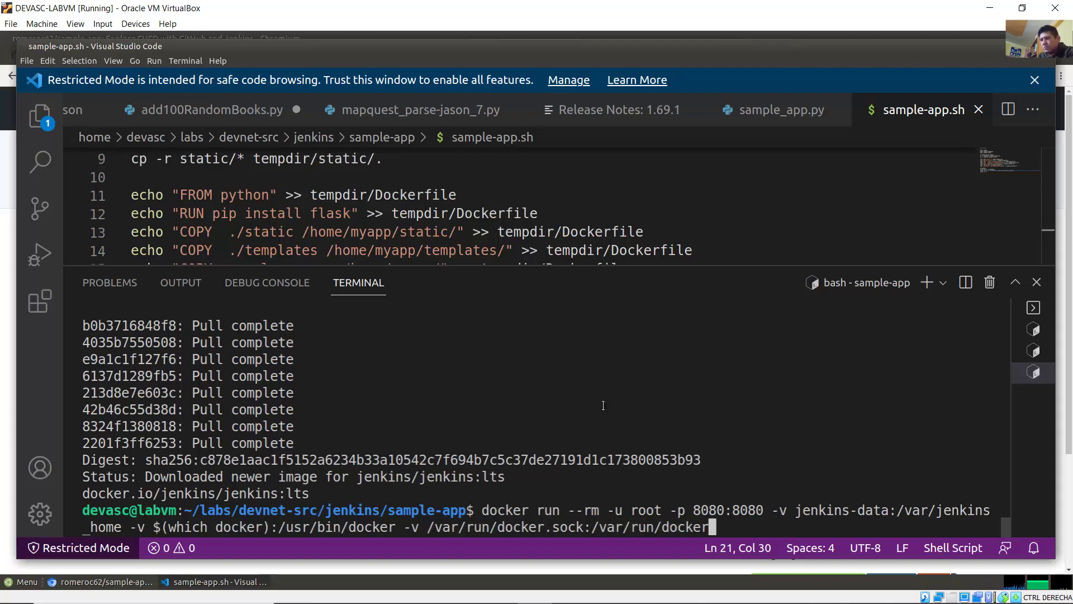
{"action": "type", "text": ".sock"}
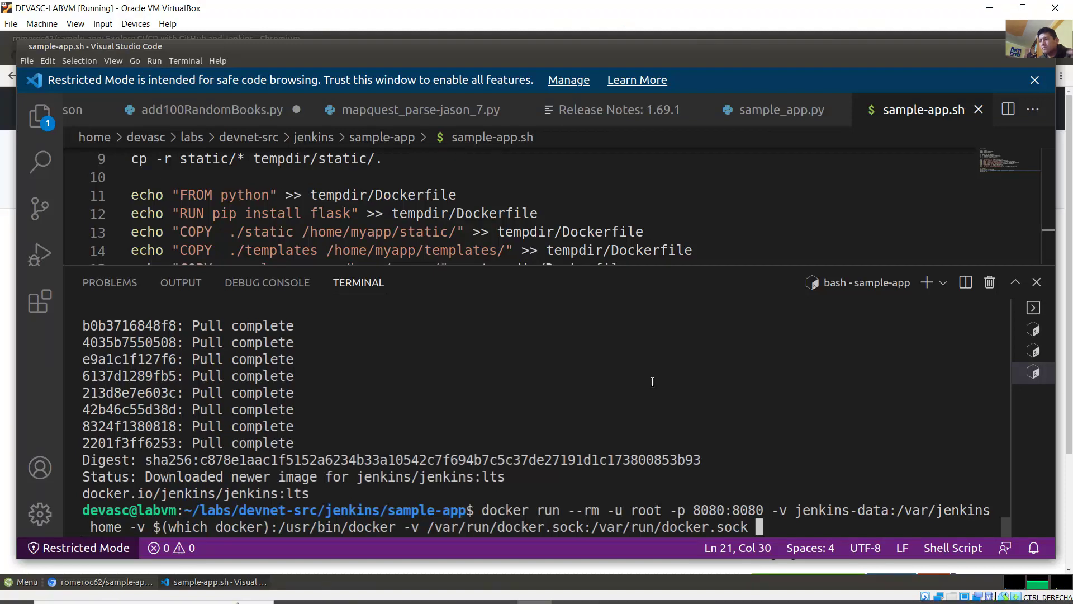
{"action": "type", "text": " -v"}
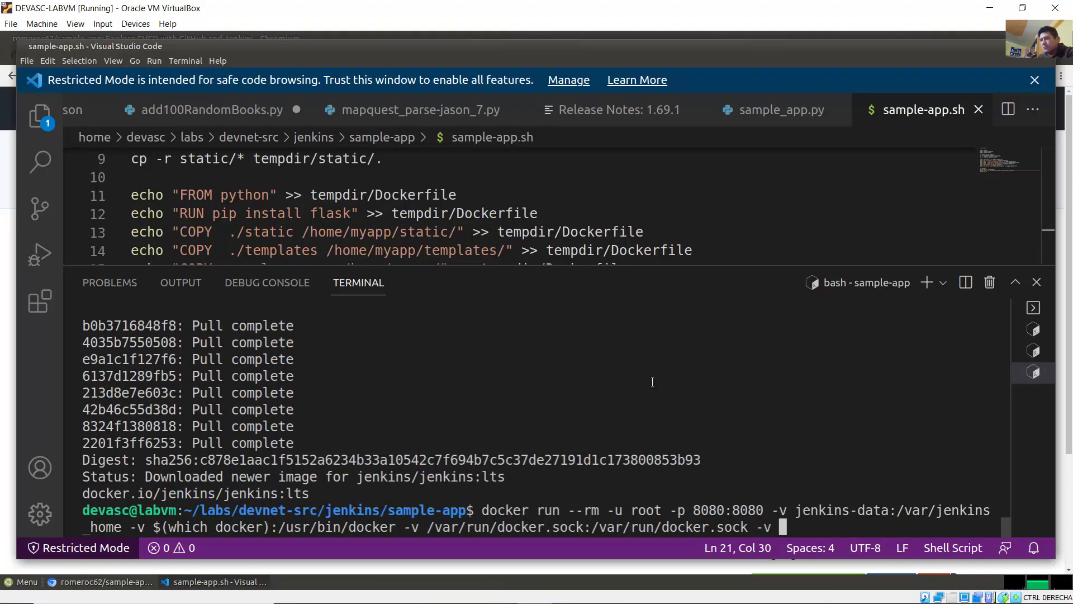
{"action": "type", "text": " \"$HOME\""}
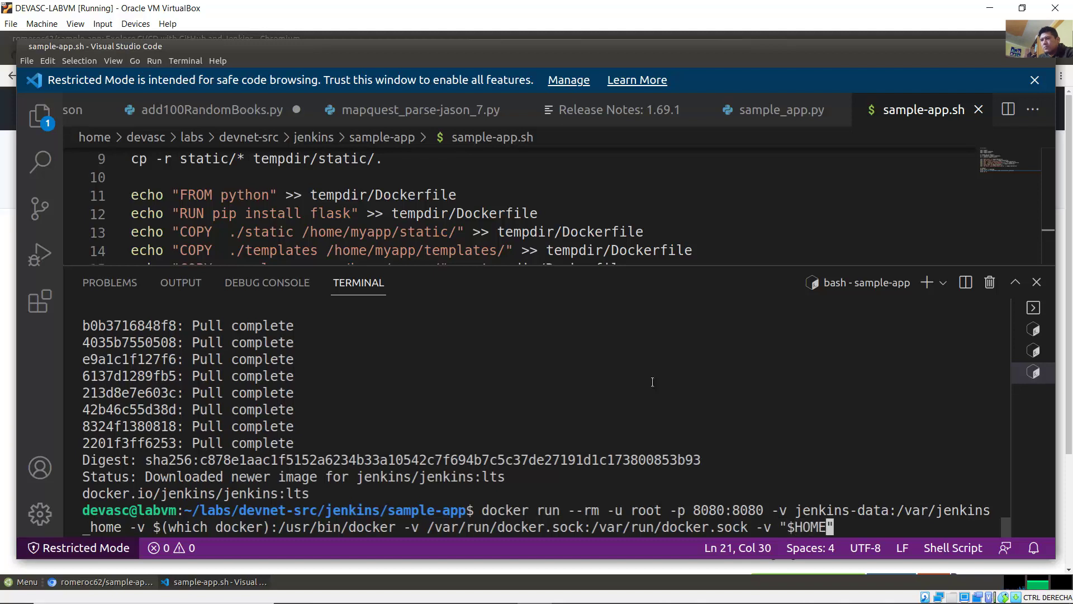
{"action": "type", "text": ":/home"}
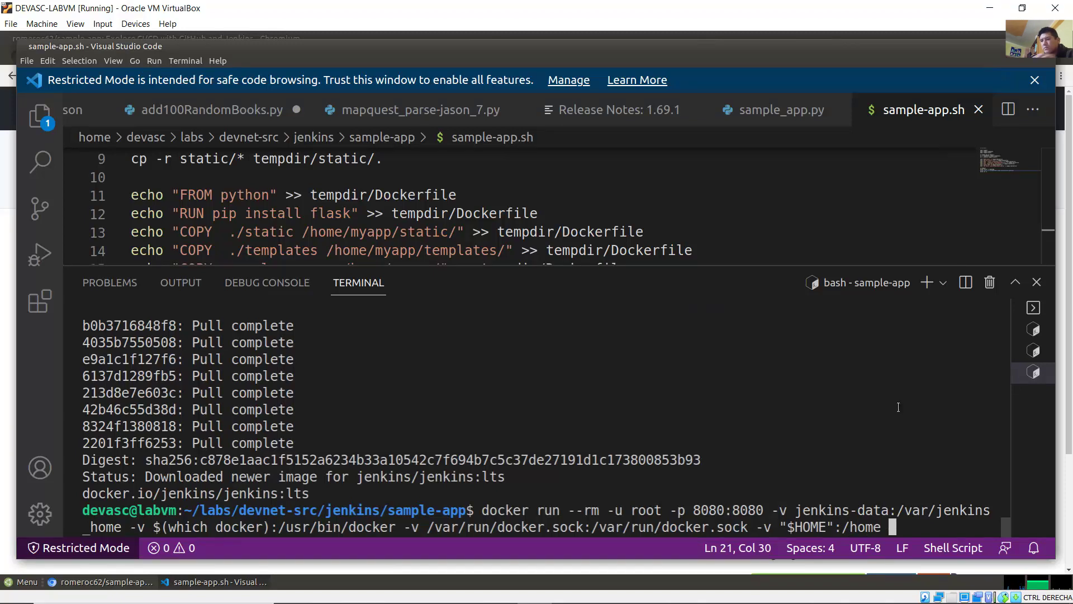
{"action": "type", "text": " --name jenkins"}
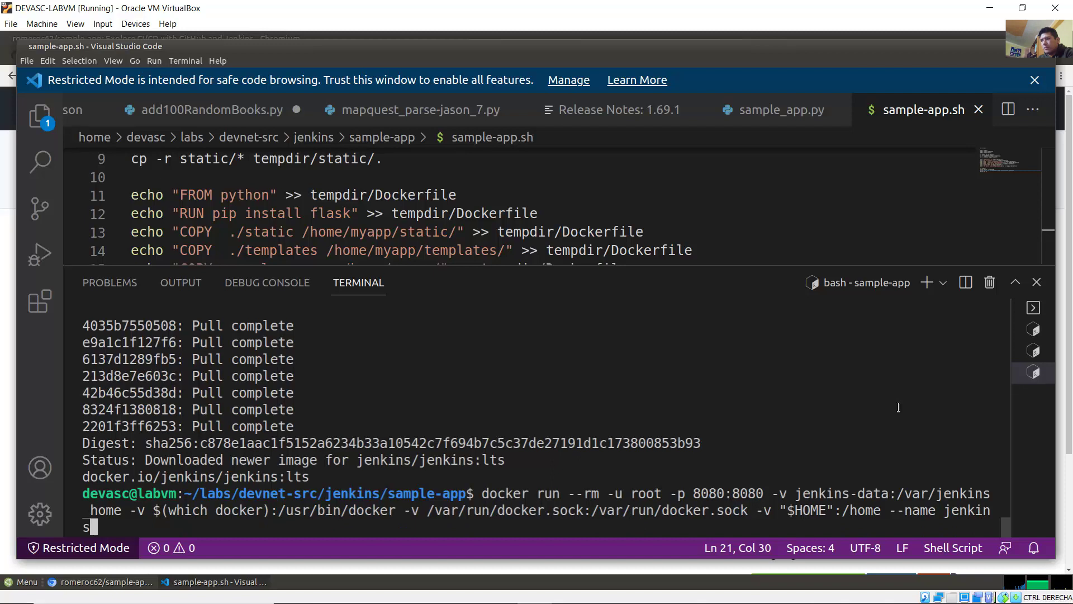
{"action": "type", "text": "_server"}
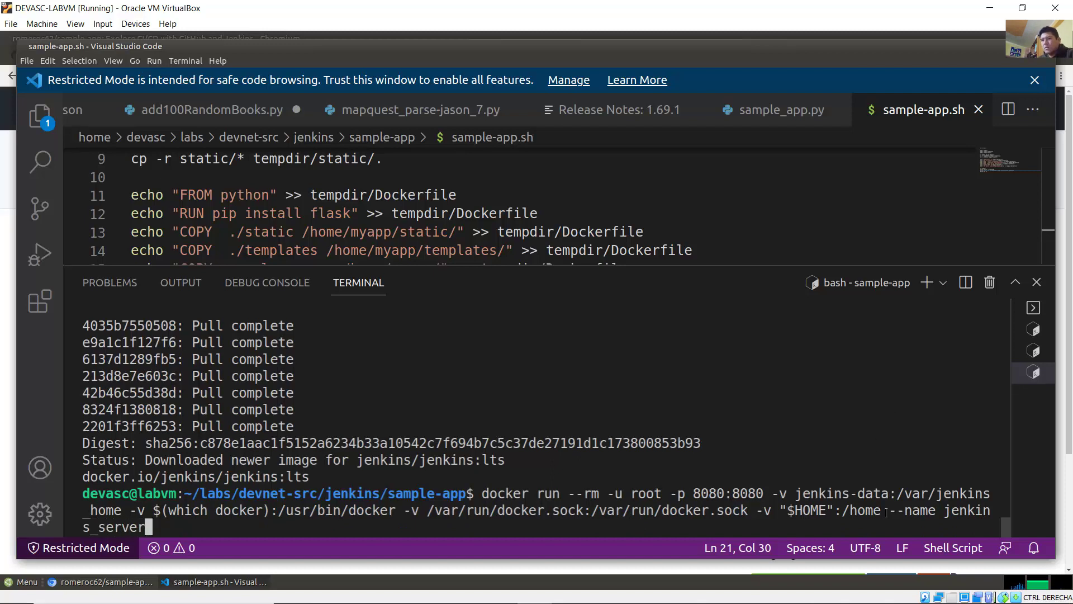
{"action": "left_click_drag", "start_coordinate": [891, 510], "coordinate": [154, 525]}
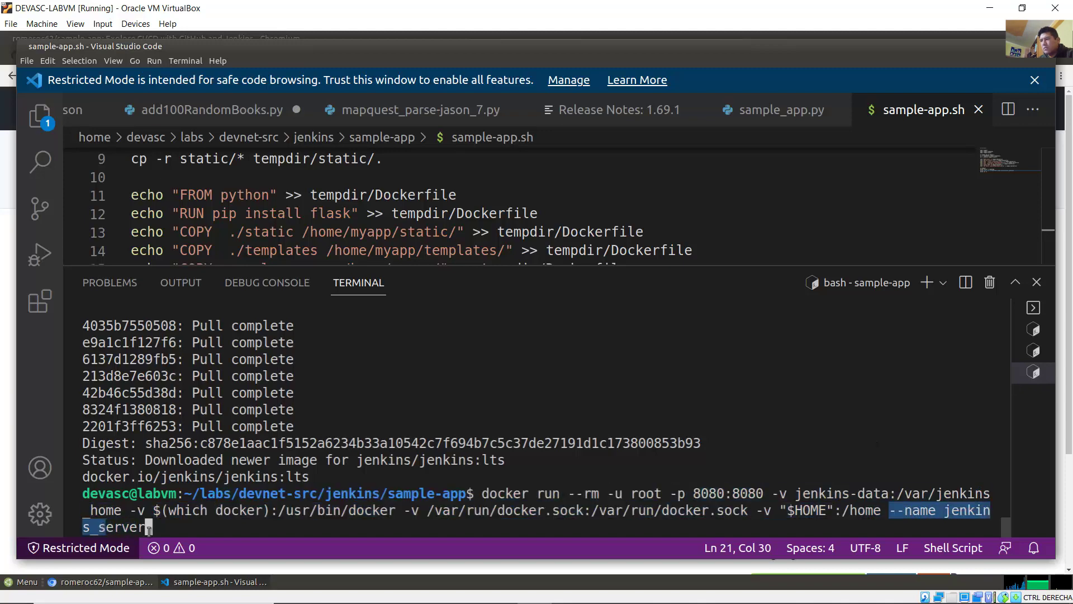
Step: Copy jenkins/jenkins:lts from the earlier output onto the command's end and run it
{"action": "scroll", "coordinate": [538, 436], "scroll_direction": "up", "scroll_amount": 5}
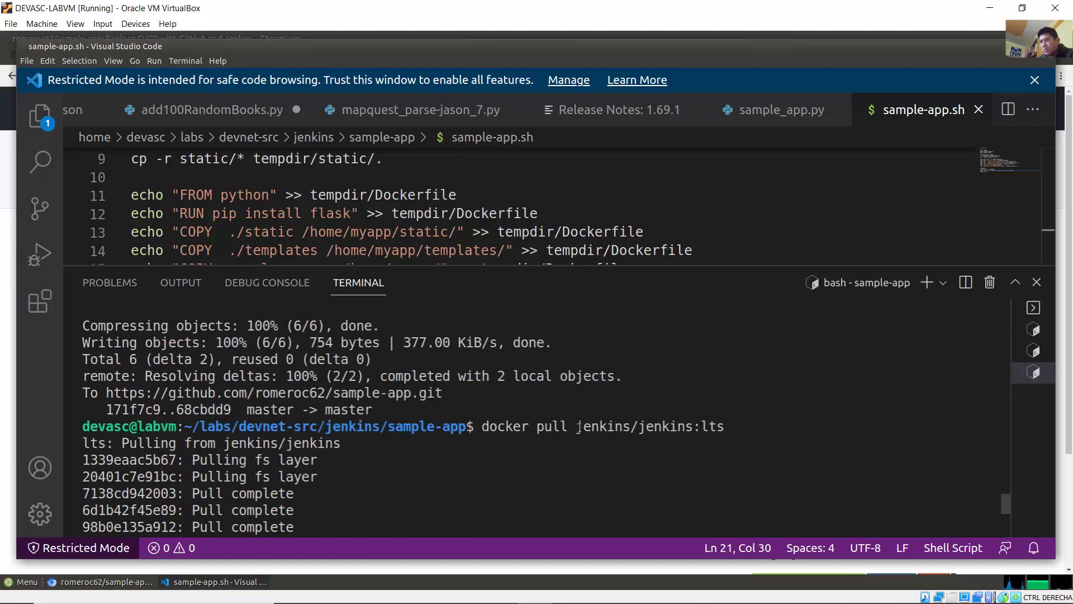
{"action": "left_click_drag", "start_coordinate": [576, 426], "coordinate": [724, 427]}
{"action": "right_click", "coordinate": [714, 427]}
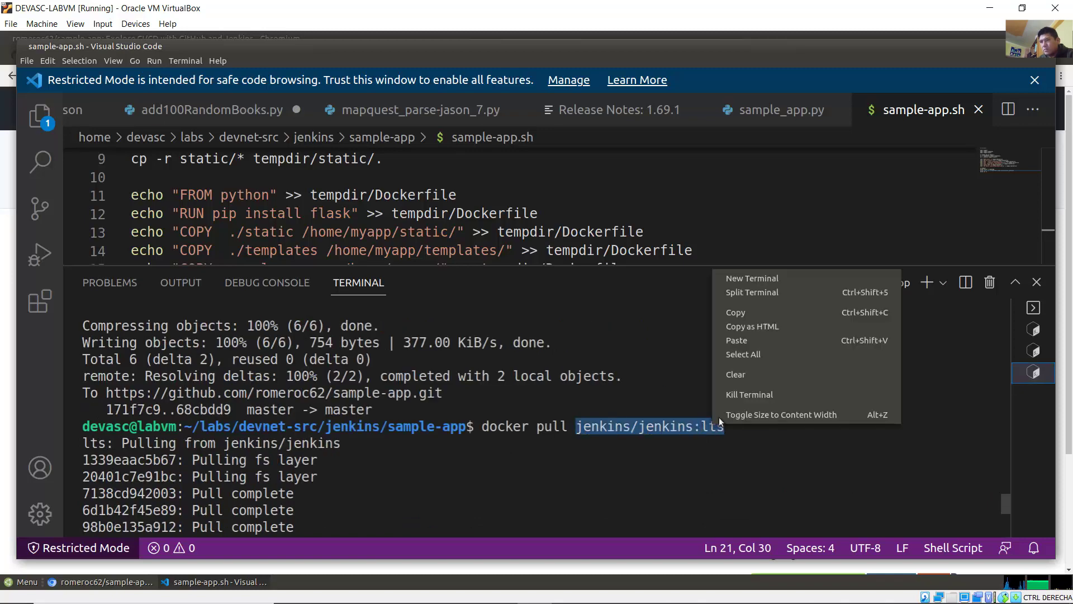
{"action": "left_click", "coordinate": [756, 312]}
{"action": "scroll", "coordinate": [544, 503], "scroll_direction": "down", "scroll_amount": 5}
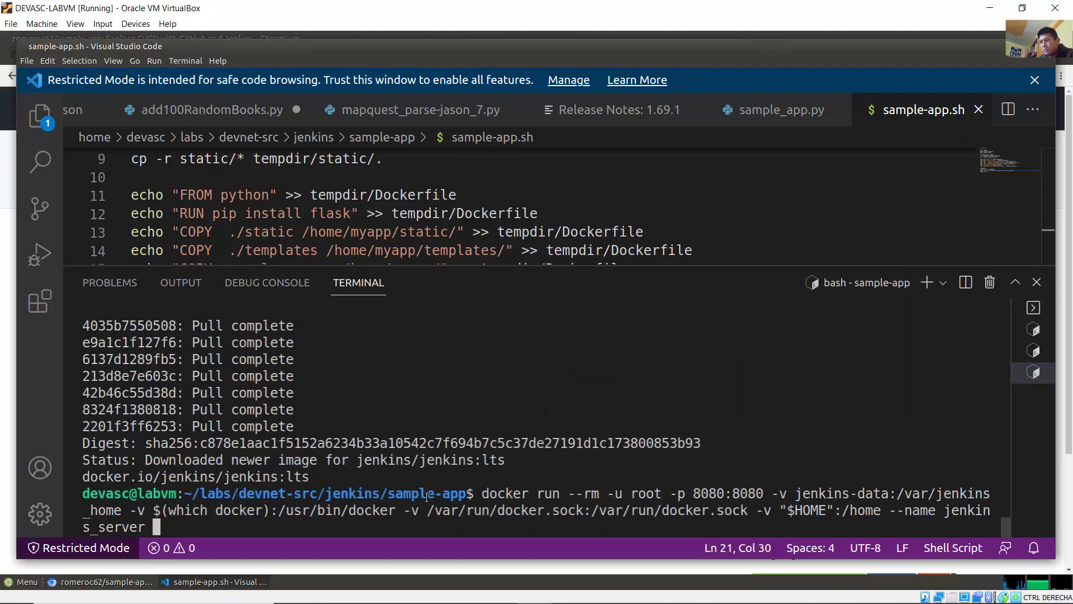
{"action": "right_click", "coordinate": [260, 528]}
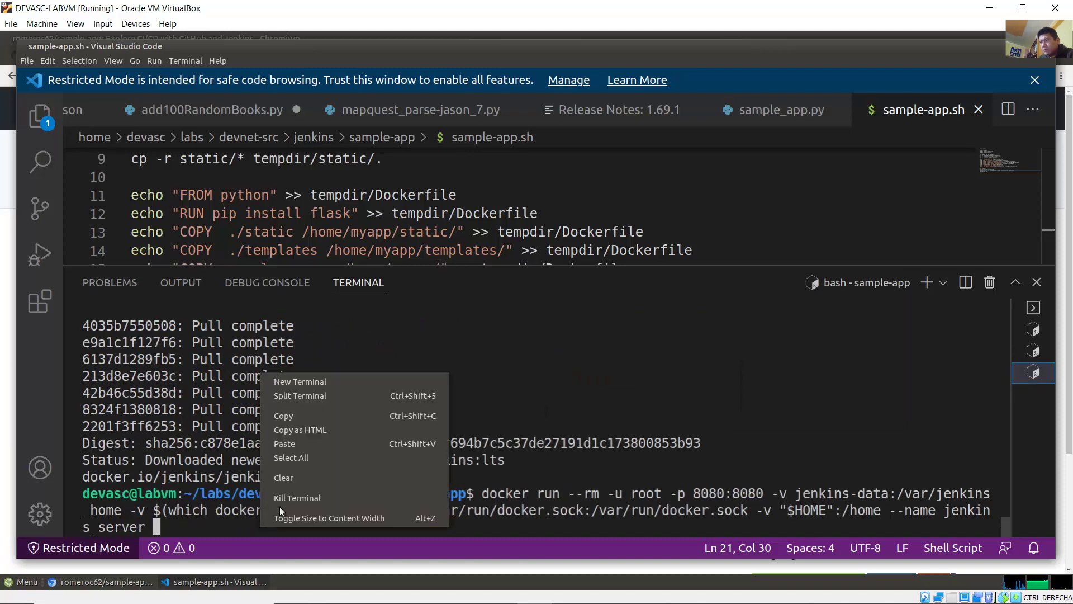
{"action": "left_click", "coordinate": [310, 457]}
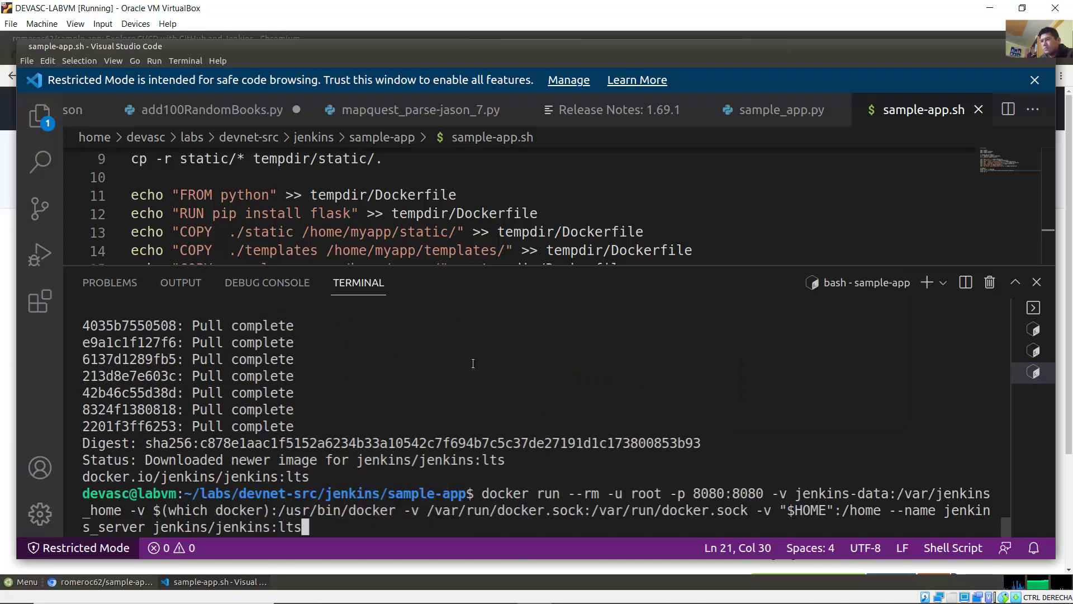
{"action": "key", "text": "Return"}
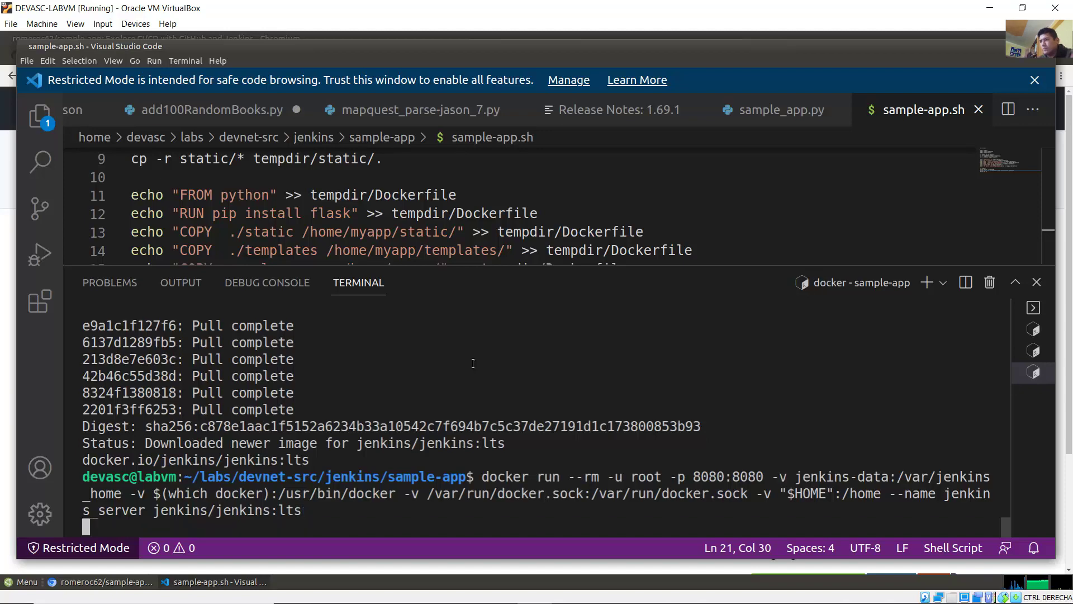
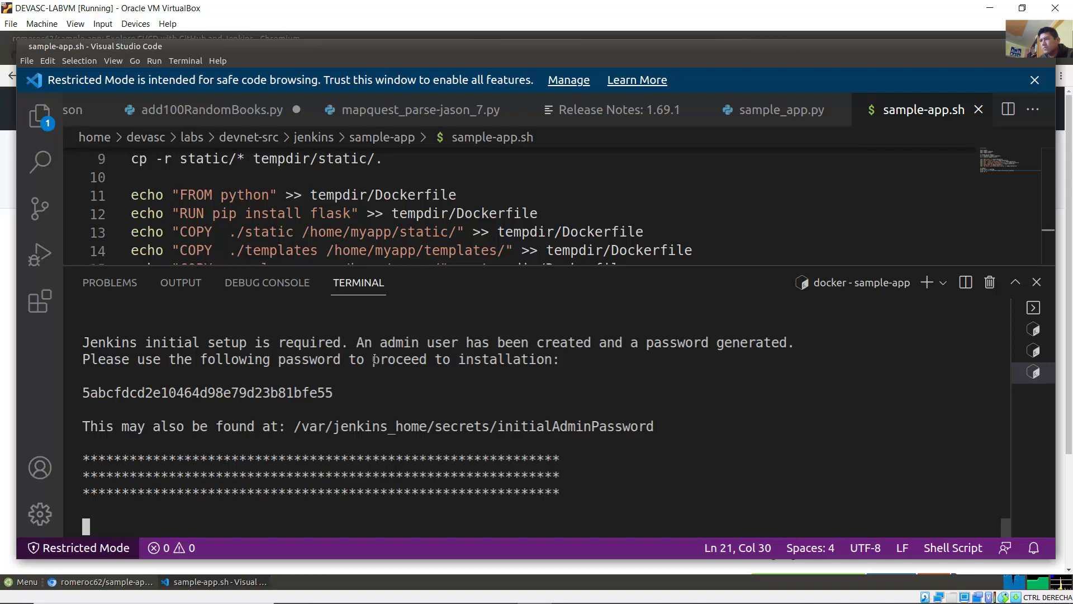
Step: Bring the Word lab guide in front of the VirtualBox window
{"action": "left_click", "coordinate": [430, 599]}
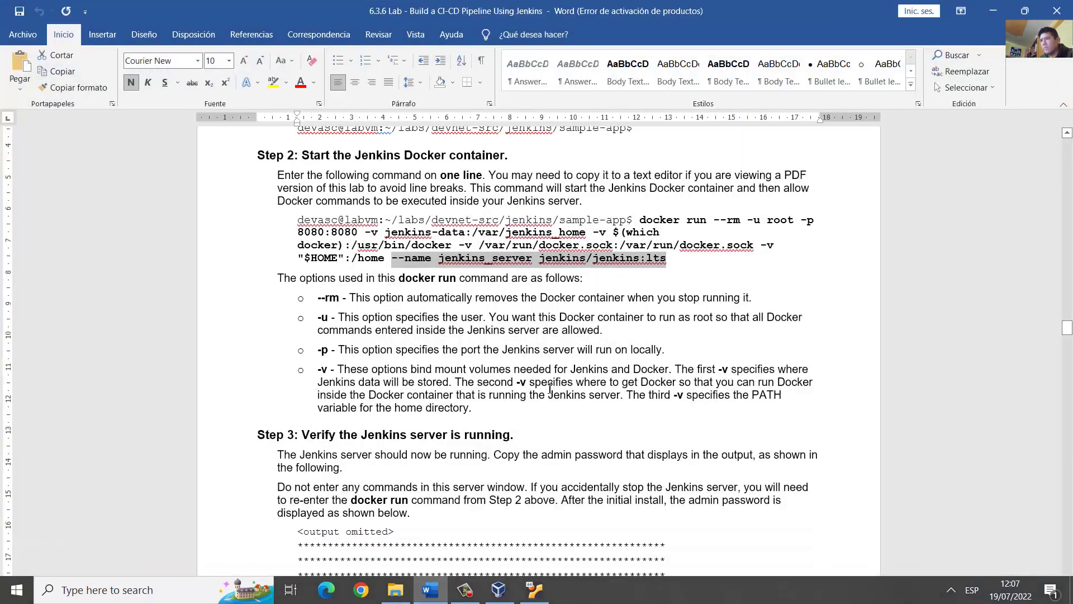
Step: Go through Step 3, marking its heading, the sample admin password and the no-commands warning
{"action": "left_click", "coordinate": [546, 382]}
{"action": "scroll", "coordinate": [546, 381], "scroll_direction": "down", "scroll_amount": 5}
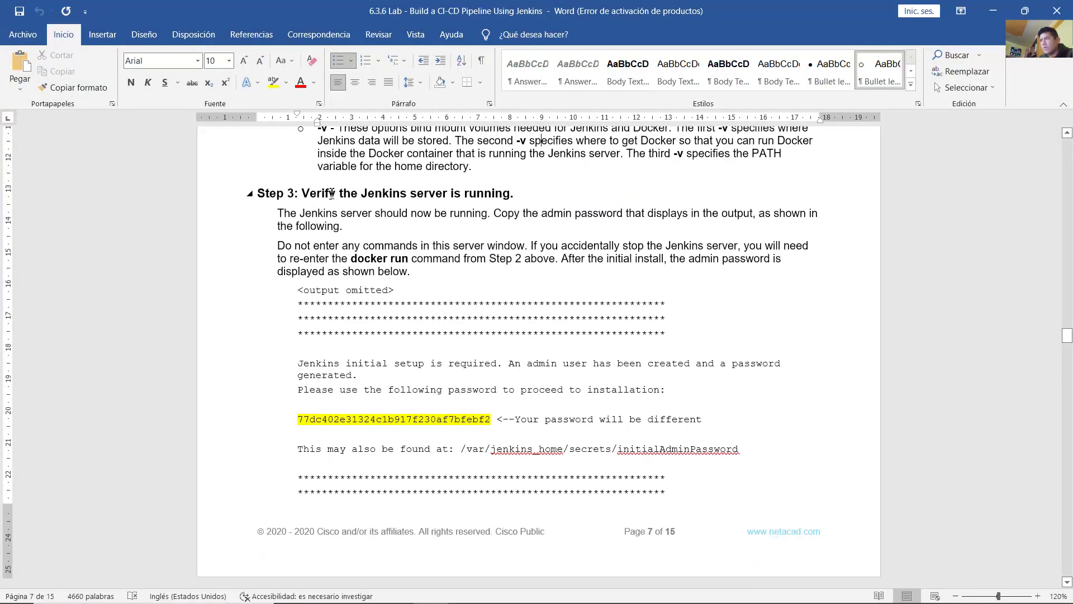
{"action": "left_click_drag", "start_coordinate": [331, 193], "coordinate": [497, 195]}
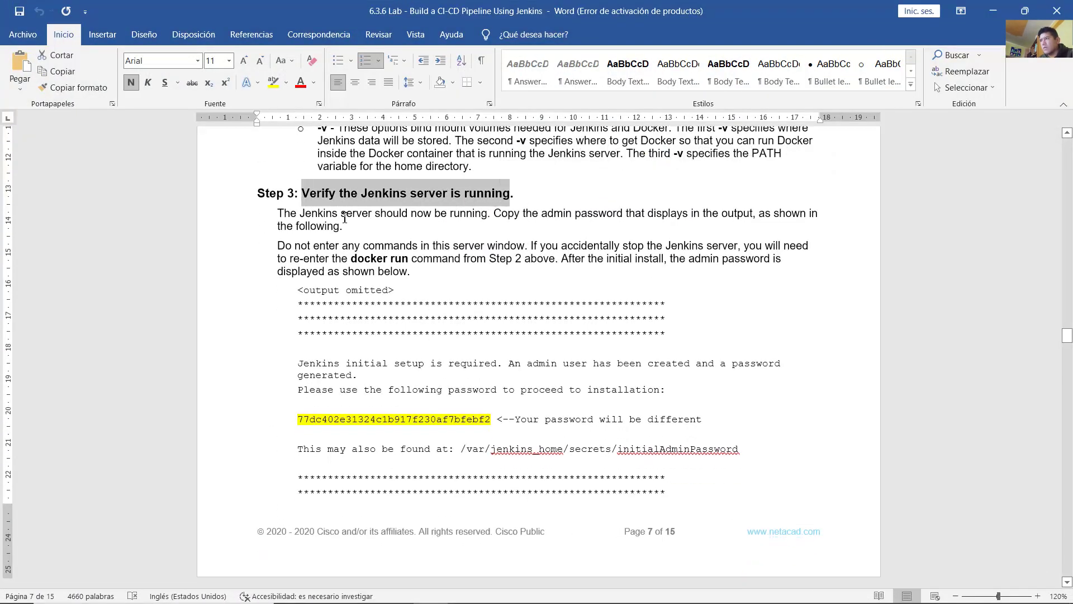
{"action": "left_click_drag", "start_coordinate": [278, 214], "coordinate": [501, 240]}
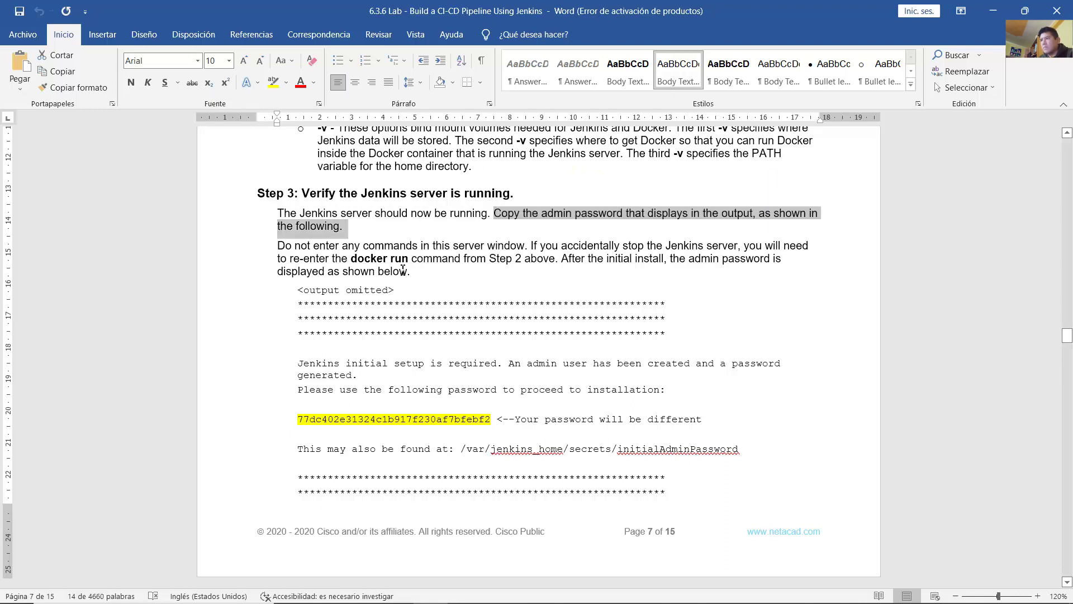
{"action": "left_click", "coordinate": [364, 303]}
{"action": "left_click_drag", "start_coordinate": [297, 419], "coordinate": [492, 419]}
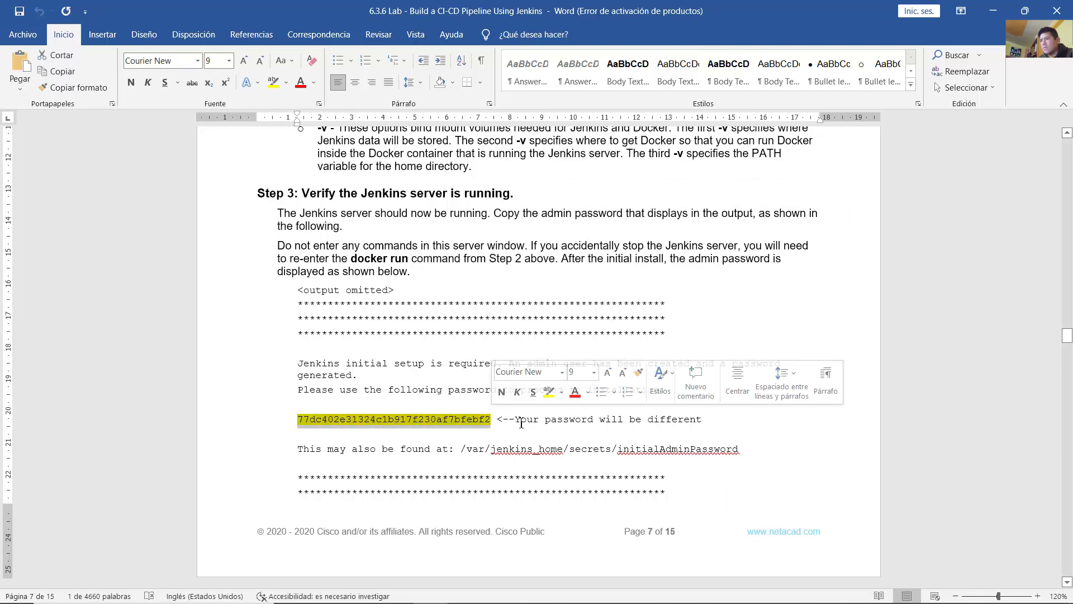
{"action": "left_click", "coordinate": [520, 423]}
{"action": "left_click_drag", "start_coordinate": [547, 419], "coordinate": [696, 420]}
{"action": "left_click", "coordinate": [335, 270]}
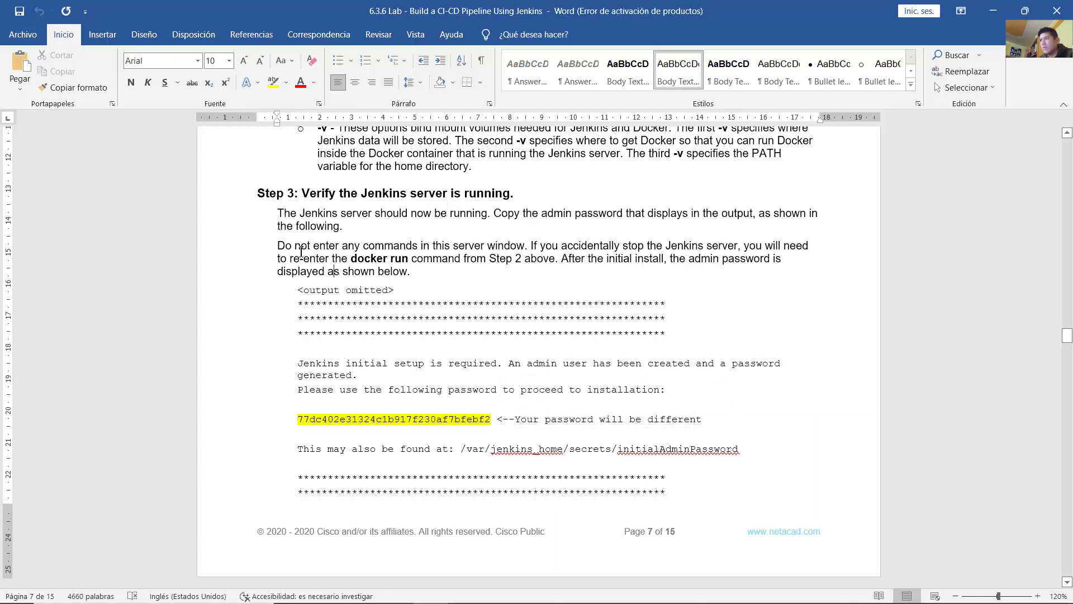
{"action": "left_click_drag", "start_coordinate": [283, 246], "coordinate": [556, 261]}
Step: Revisit the docker run command and mark the sentence about where the password is displayed
{"action": "scroll", "coordinate": [648, 332], "scroll_direction": "up", "scroll_amount": 10}
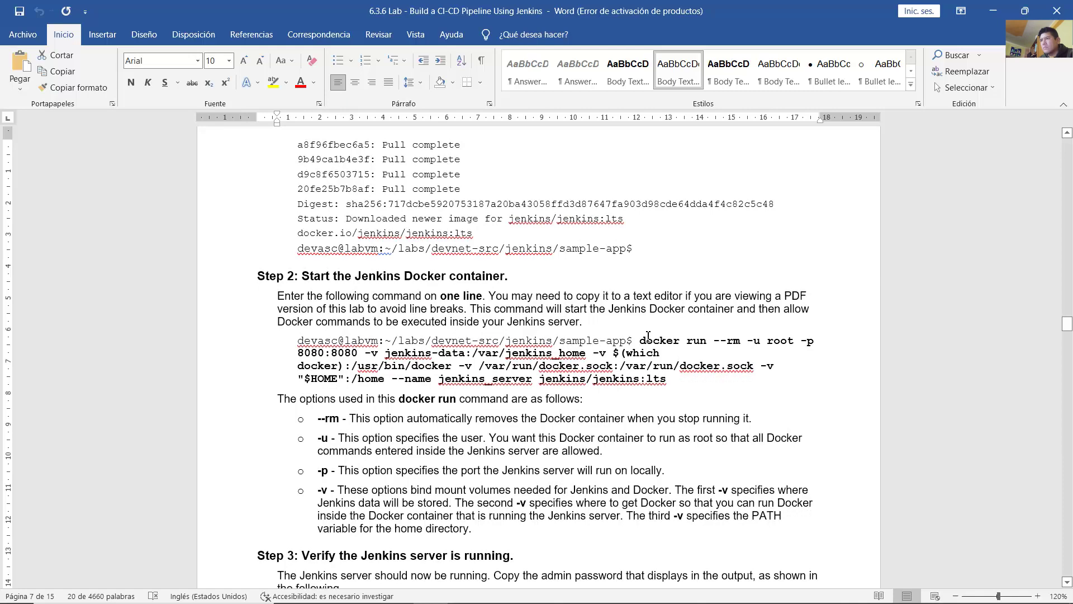
{"action": "left_click_drag", "start_coordinate": [648, 346], "coordinate": [666, 379]}
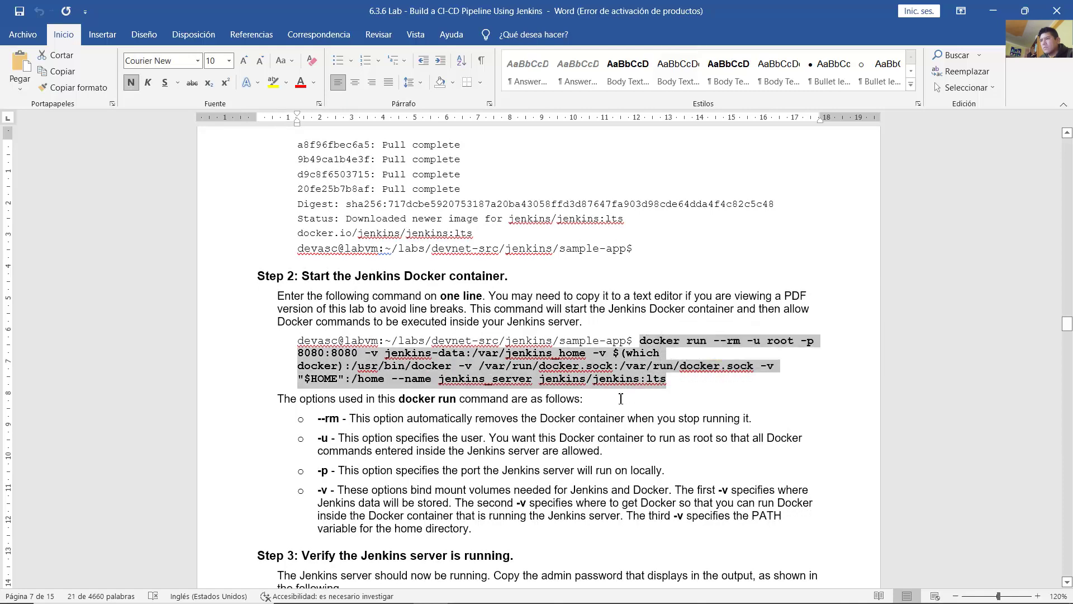
{"action": "left_click", "coordinate": [624, 397]}
{"action": "scroll", "coordinate": [623, 395], "scroll_direction": "down", "scroll_amount": 6}
{"action": "scroll", "coordinate": [624, 396], "scroll_direction": "down", "scroll_amount": 3}
{"action": "left_click_drag", "start_coordinate": [569, 301], "coordinate": [434, 322]}
{"action": "scroll", "coordinate": [359, 450], "scroll_direction": "down", "scroll_amount": 5}
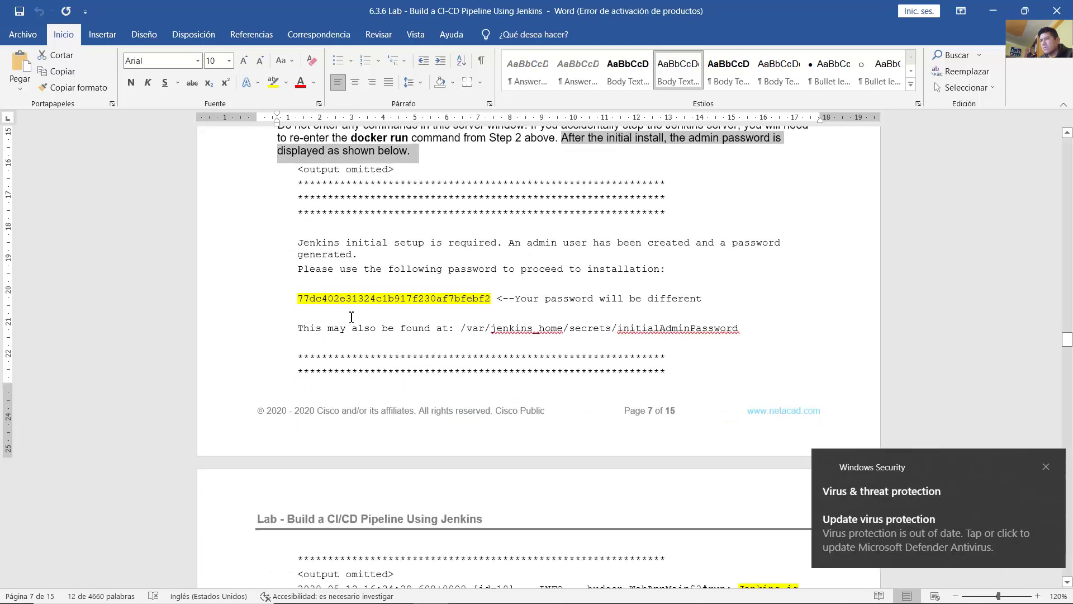
Step: Dismiss the antivirus notice, mark the sample password and the 'fully up and running' message, then return to the VM
{"action": "left_click", "coordinate": [1040, 467]}
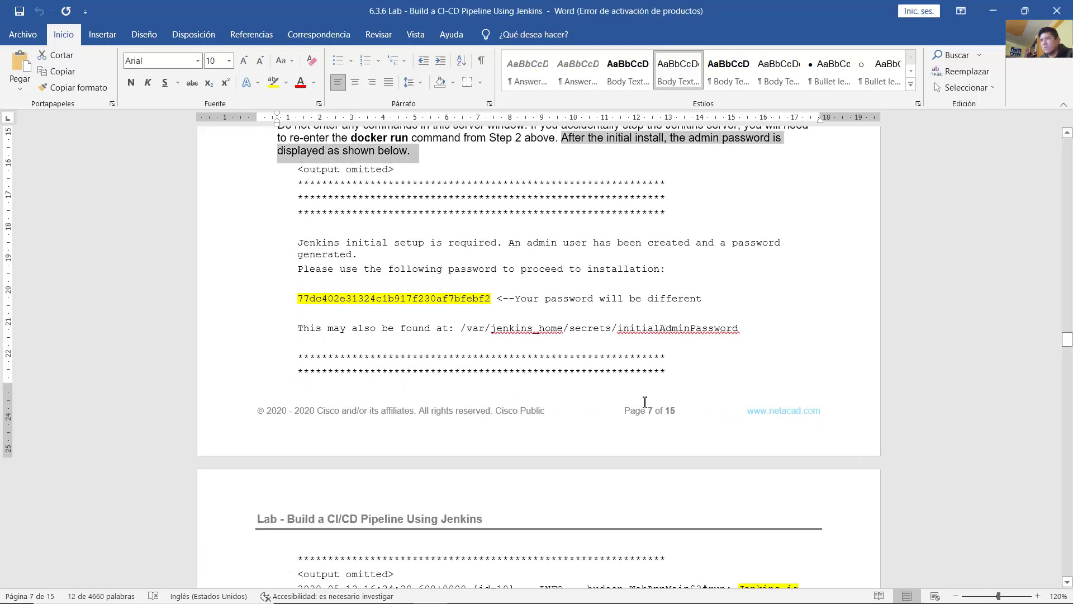
{"action": "scroll", "coordinate": [633, 398], "scroll_direction": "up", "scroll_amount": 4}
{"action": "scroll", "coordinate": [633, 398], "scroll_direction": "down", "scroll_amount": 5}
{"action": "left_click_drag", "start_coordinate": [298, 258], "coordinate": [466, 258]}
{"action": "scroll", "coordinate": [474, 340], "scroll_direction": "down", "scroll_amount": 3}
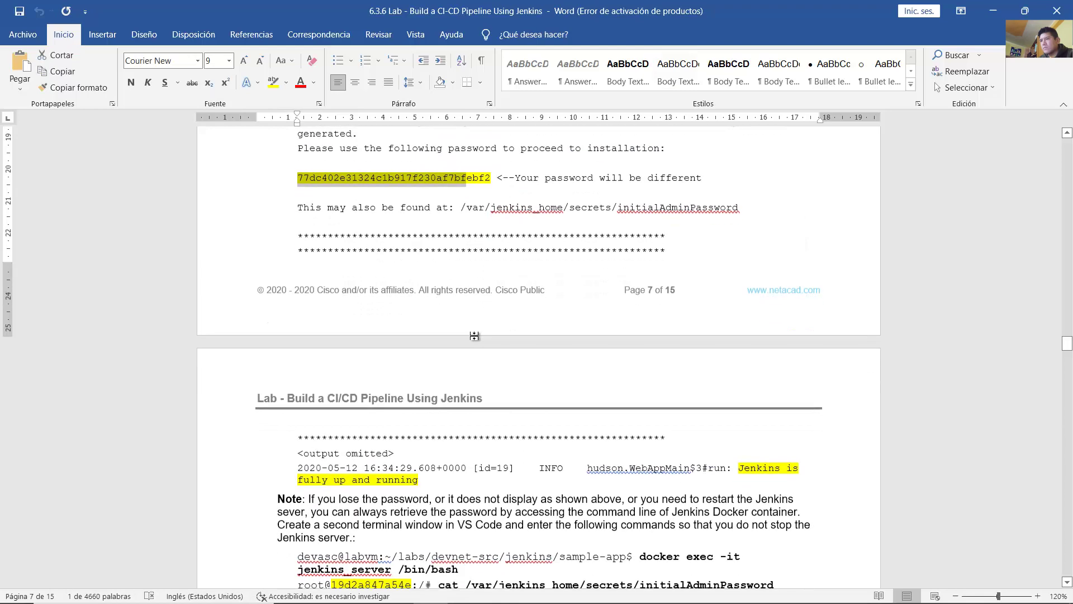
{"action": "left_click_drag", "start_coordinate": [758, 390], "coordinate": [461, 397]}
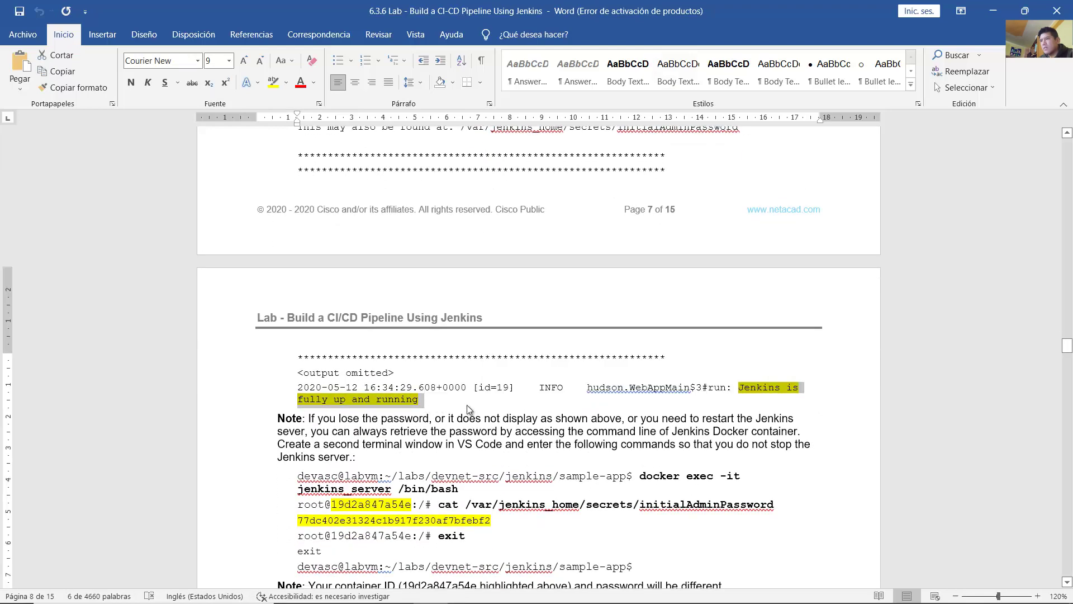
{"action": "left_click", "coordinate": [559, 389]}
{"action": "left_click", "coordinate": [535, 590]}
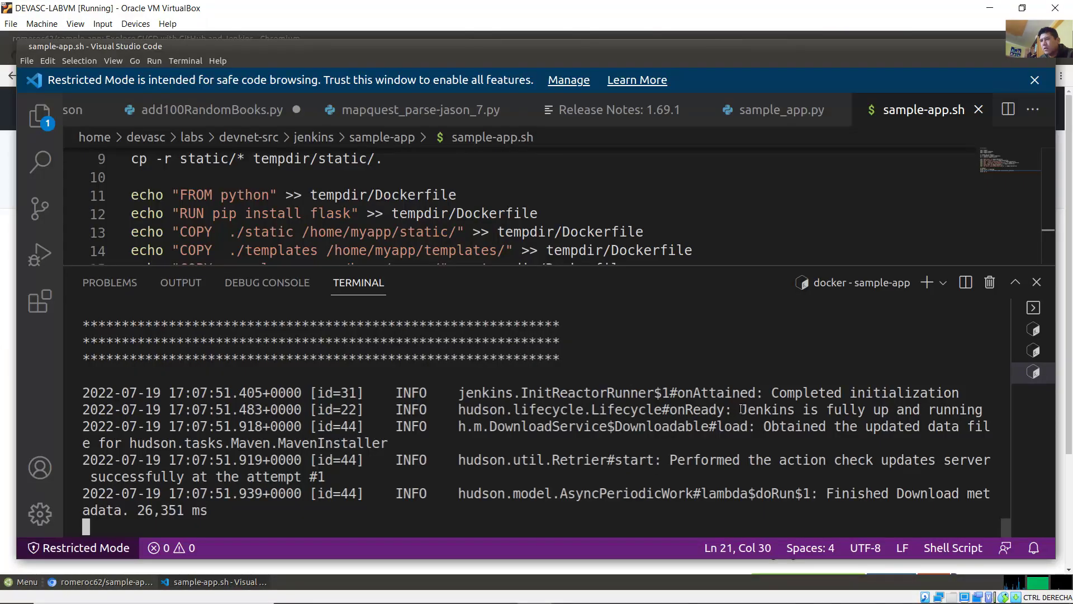
Step: Scroll the terminal log, marking the 'Jenkins is fully up and running' line and the password prompt
{"action": "left_click_drag", "start_coordinate": [741, 409], "coordinate": [974, 412]}
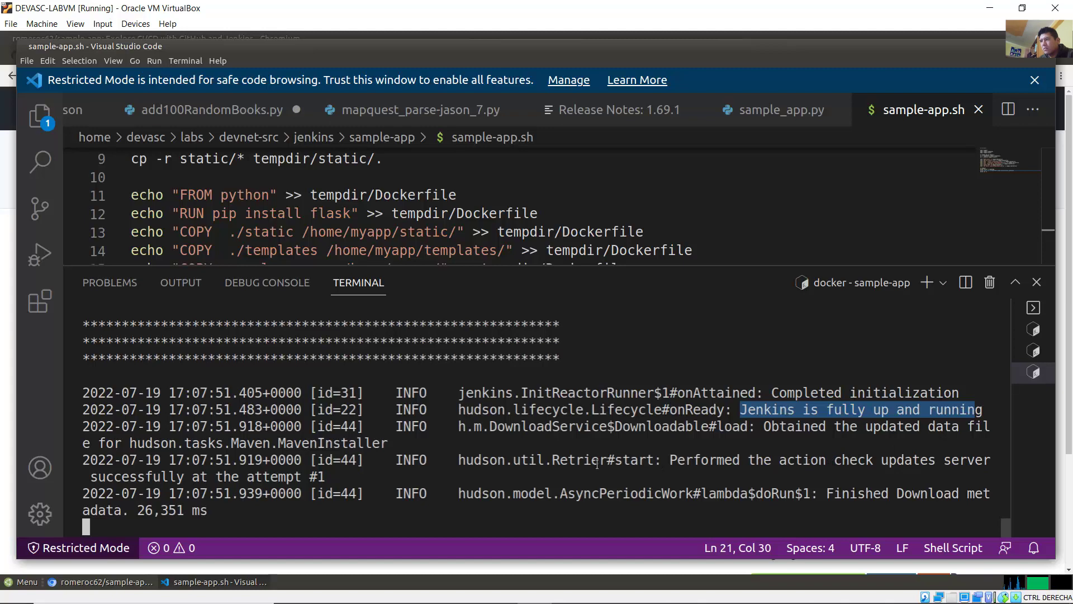
{"action": "scroll", "coordinate": [583, 460], "scroll_direction": "up", "scroll_amount": 1}
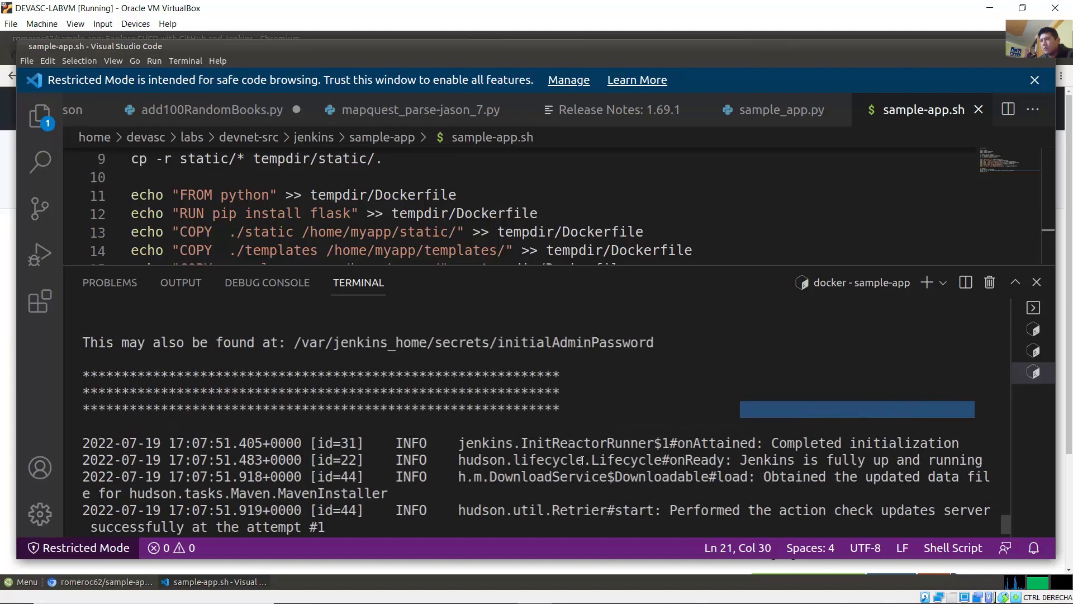
{"action": "left_click_drag", "start_coordinate": [780, 444], "coordinate": [941, 442]}
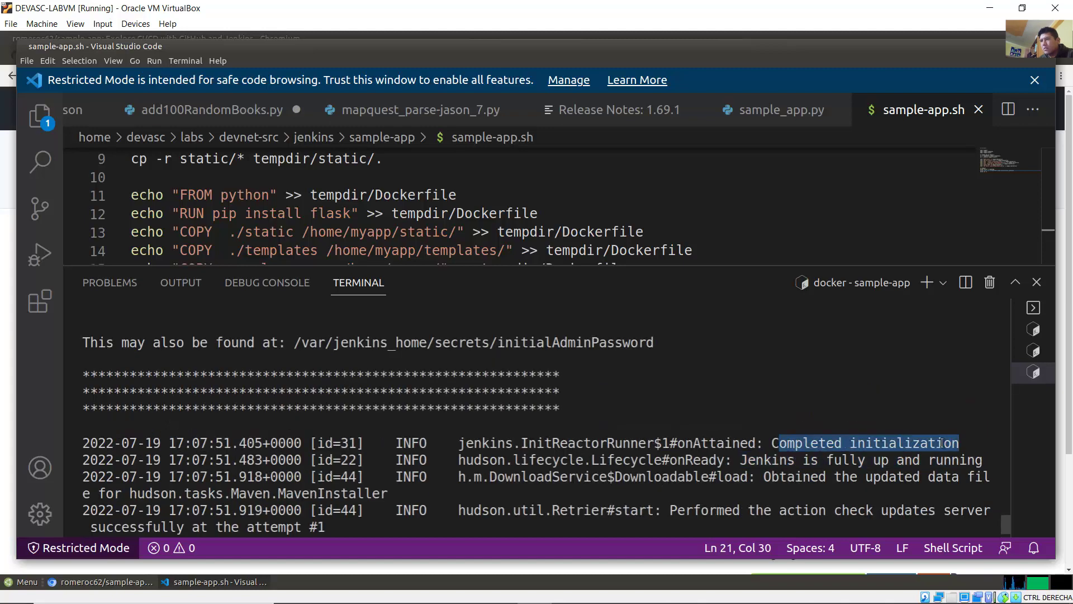
{"action": "scroll", "coordinate": [550, 453], "scroll_direction": "up", "scroll_amount": 1}
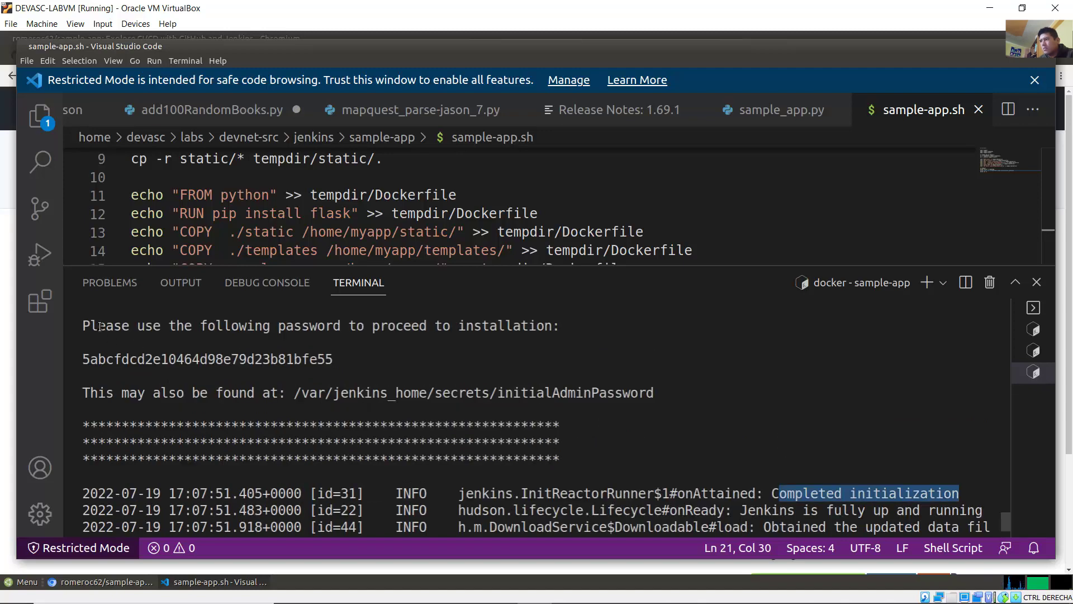
{"action": "left_click_drag", "start_coordinate": [100, 326], "coordinate": [557, 328]}
Step: Copy the generated initial admin password from the terminal and minimize VS Code
{"action": "left_click_drag", "start_coordinate": [330, 360], "coordinate": [80, 367]}
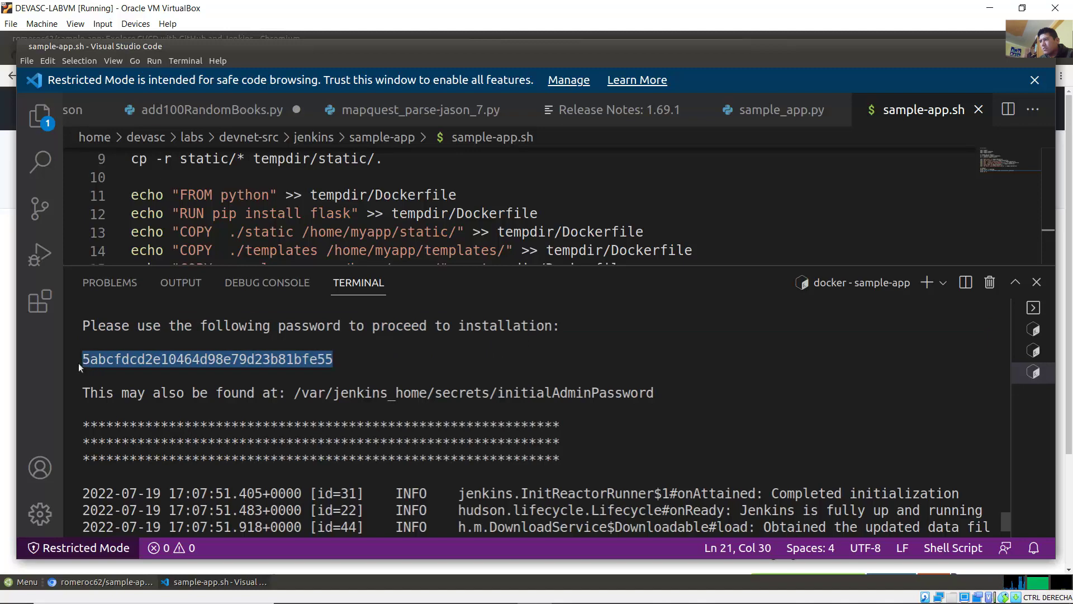
{"action": "right_click", "coordinate": [114, 363]}
{"action": "left_click", "coordinate": [147, 403]}
{"action": "left_click", "coordinate": [218, 582]}
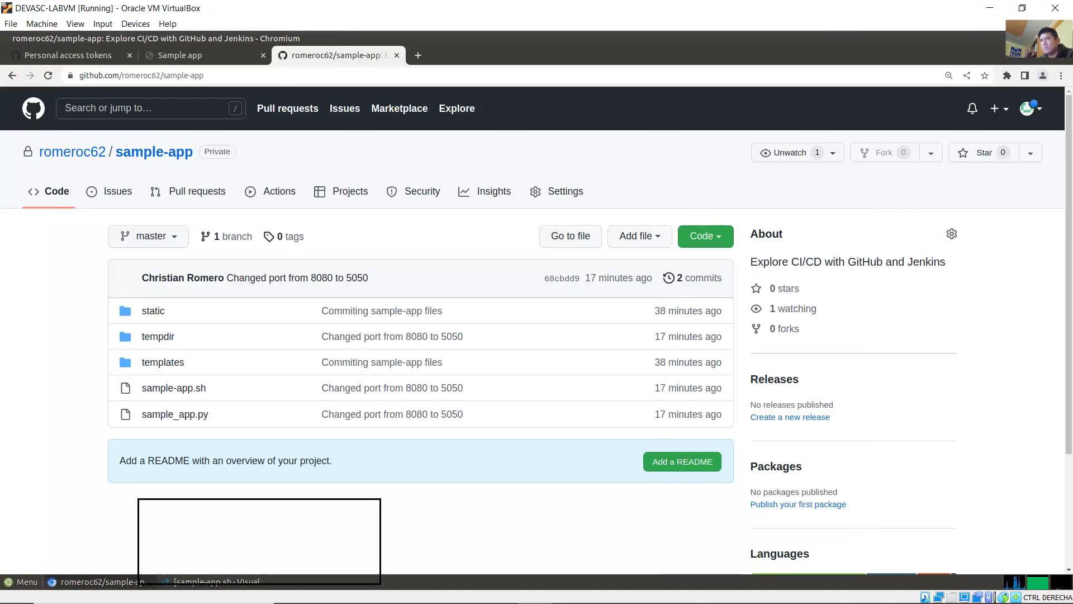
Step: Open the devasc > labs > devnet-src > jenkins folder in the file manager
{"action": "left_click", "coordinate": [107, 582]}
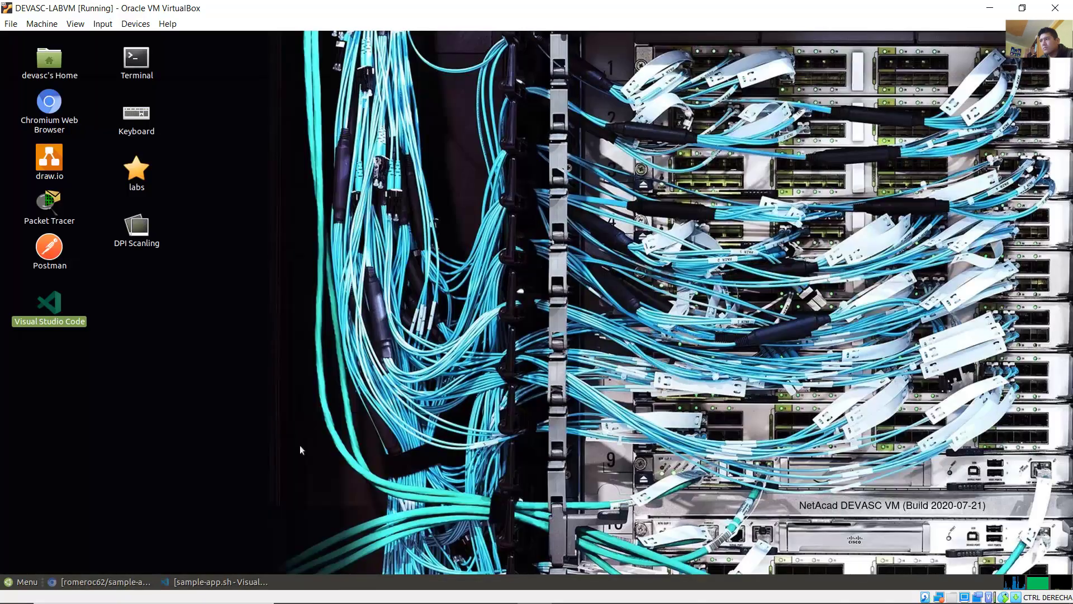
{"action": "left_click", "coordinate": [156, 390]}
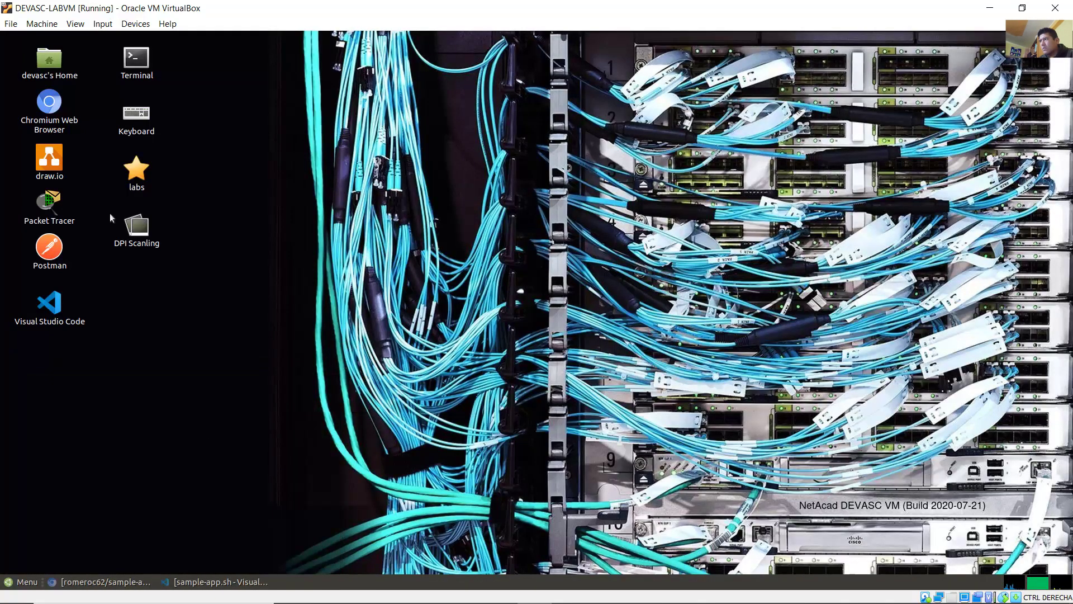
{"action": "double_click", "coordinate": [48, 56]}
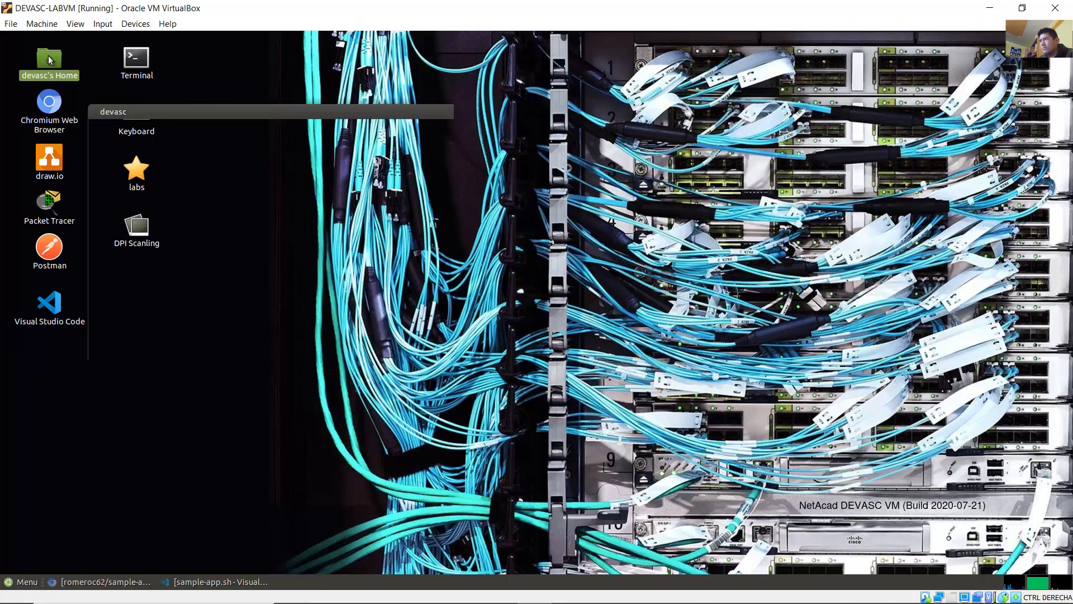
{"action": "left_click_drag", "start_coordinate": [286, 127], "coordinate": [312, 140]}
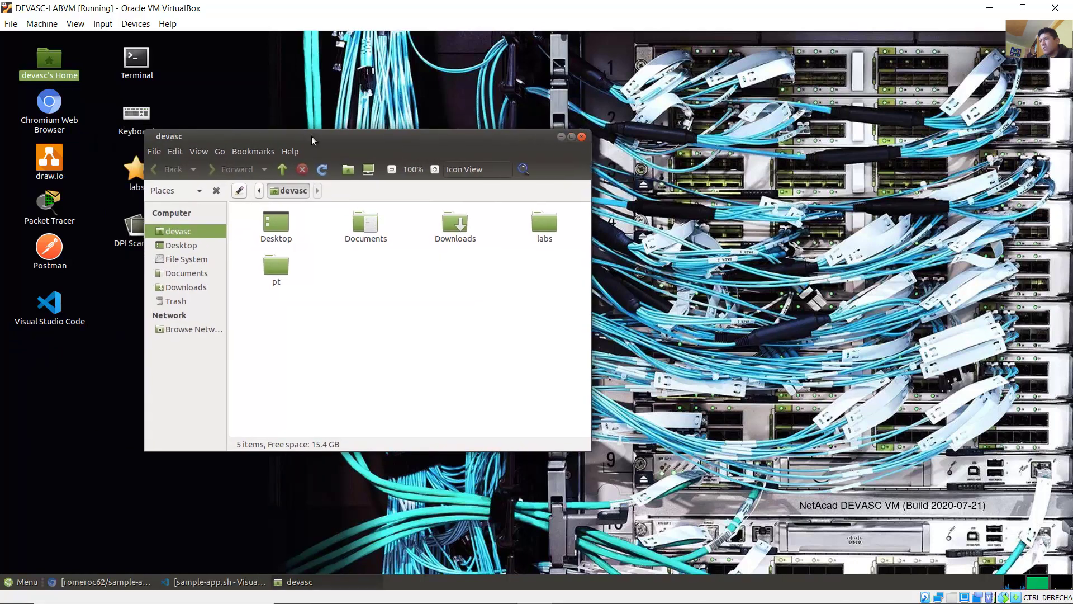
{"action": "double_click", "coordinate": [542, 221]}
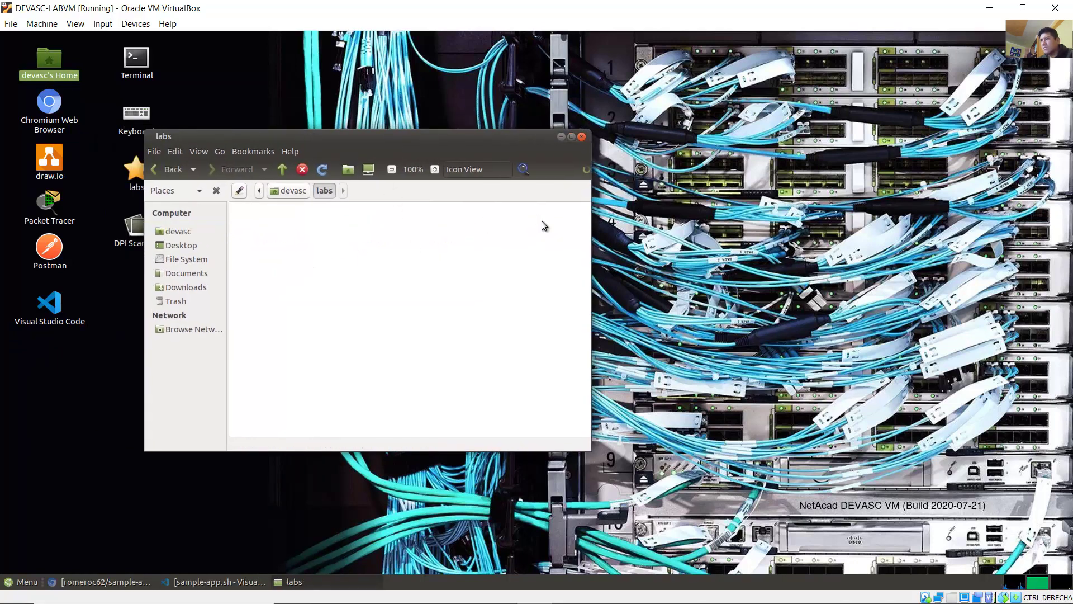
{"action": "double_click", "coordinate": [274, 220]}
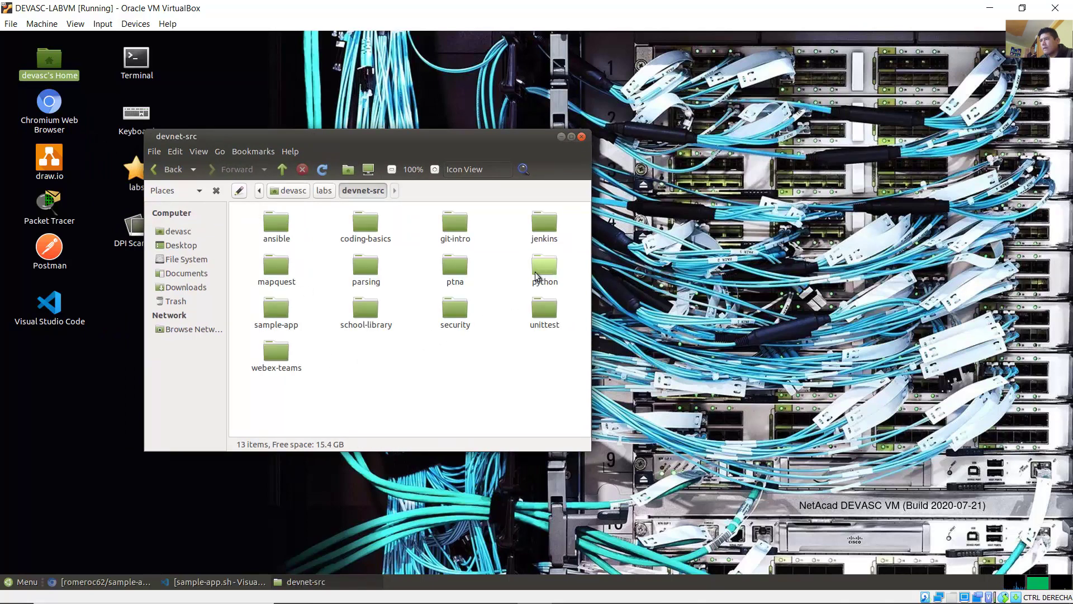
{"action": "left_click", "coordinate": [266, 310]}
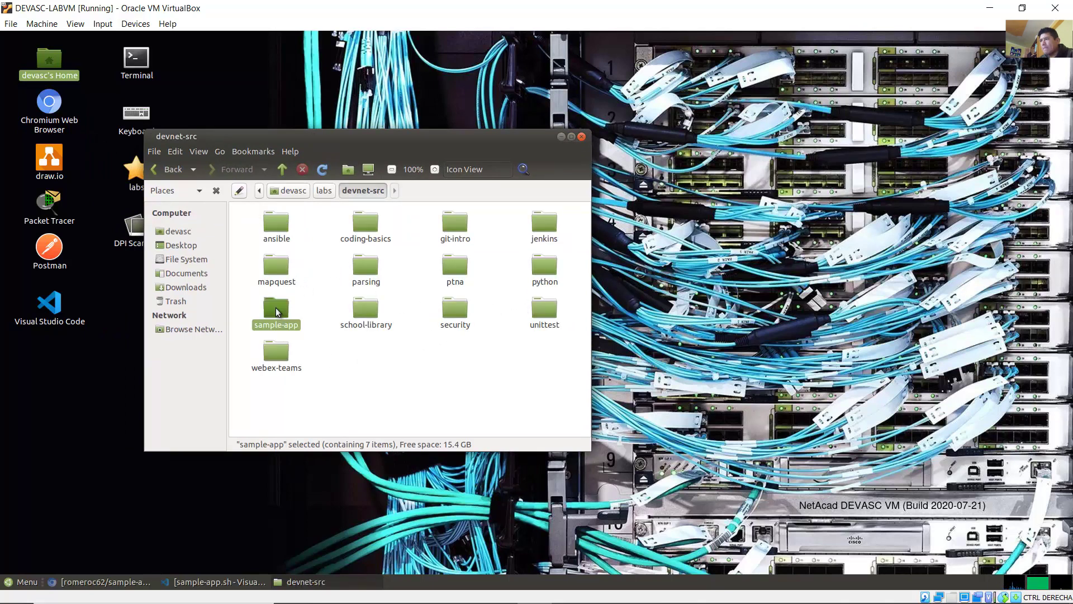
{"action": "left_click", "coordinate": [554, 234]}
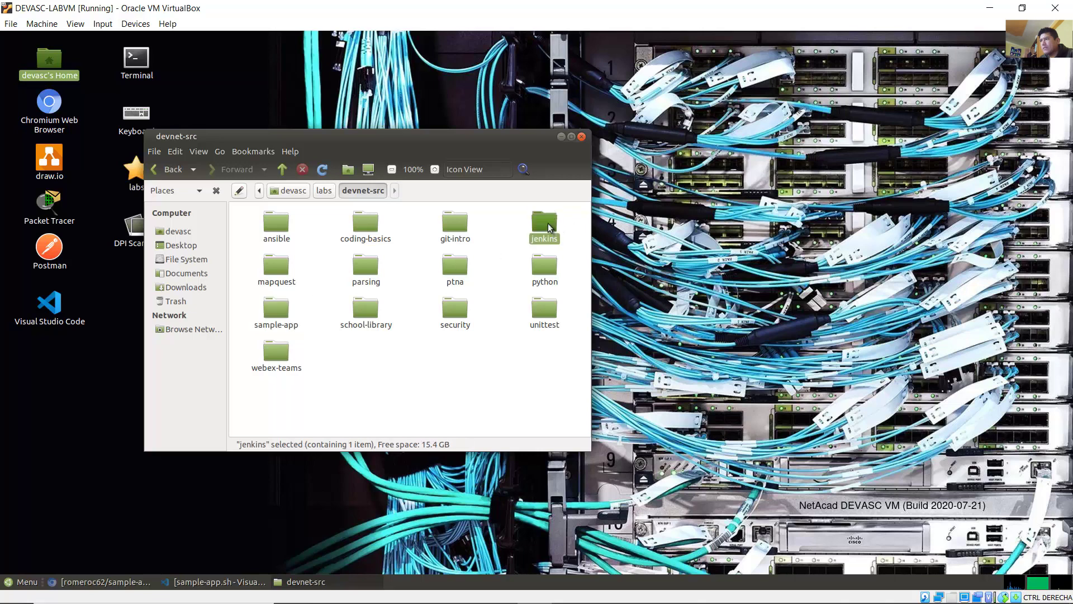
{"action": "double_click", "coordinate": [553, 233]}
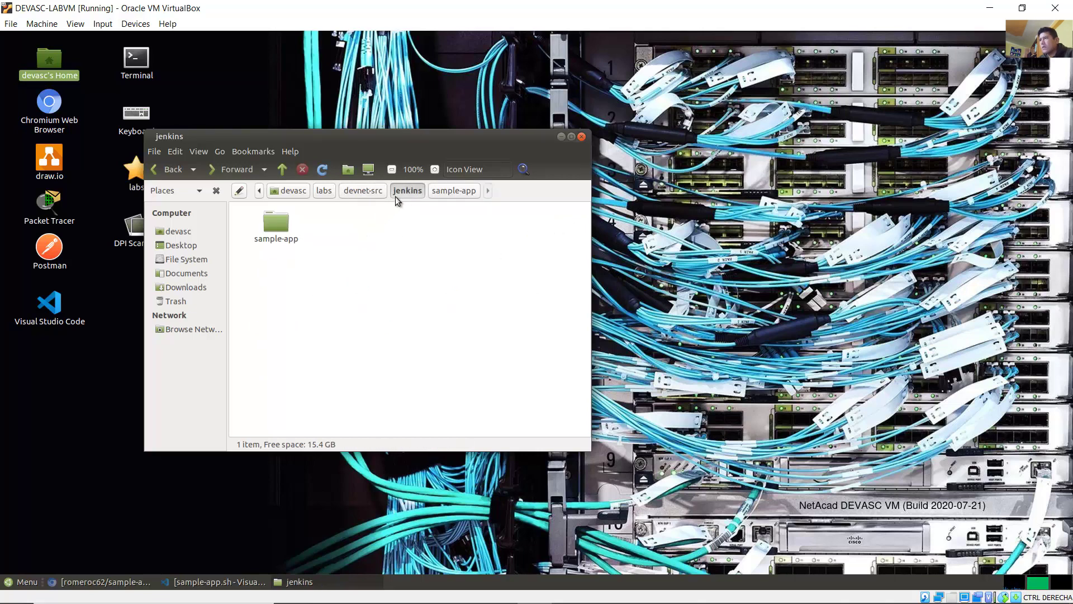
Step: Create an empty file pass.txt there and rename it to jenkins_server_pass.txt
{"action": "right_click", "coordinate": [390, 236]}
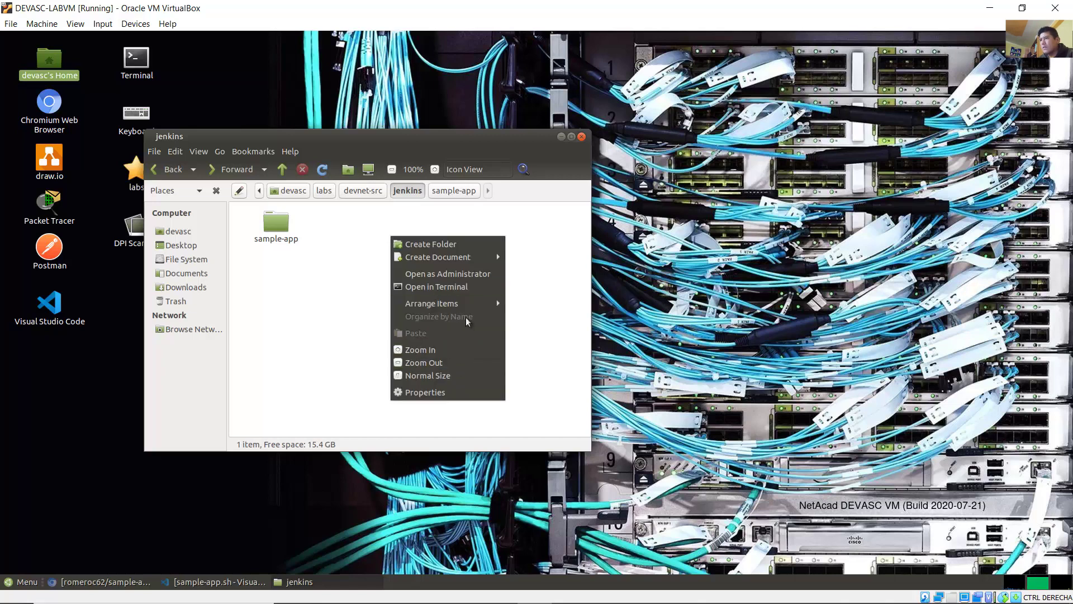
{"action": "mouse_move", "coordinate": [495, 261]}
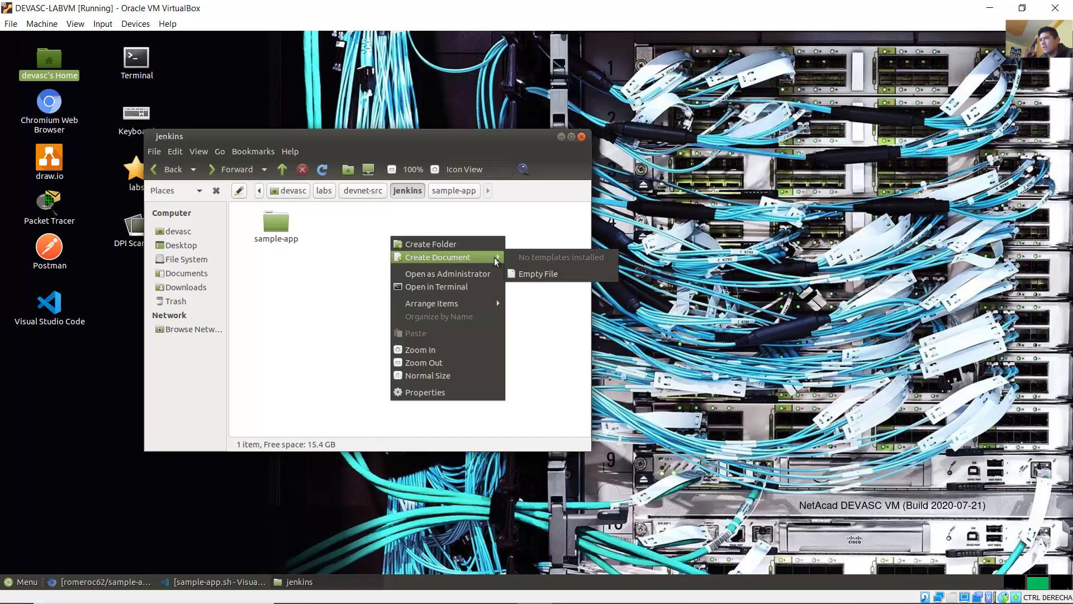
{"action": "left_click", "coordinate": [543, 275]}
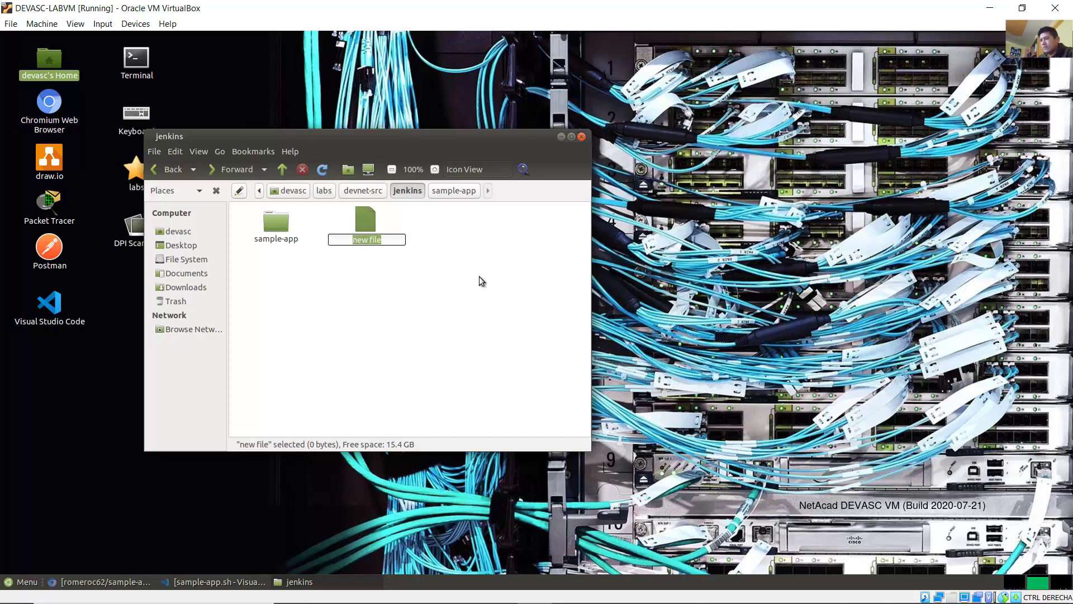
{"action": "type", "text": "pass.txt"}
{"action": "key", "text": "Return"}
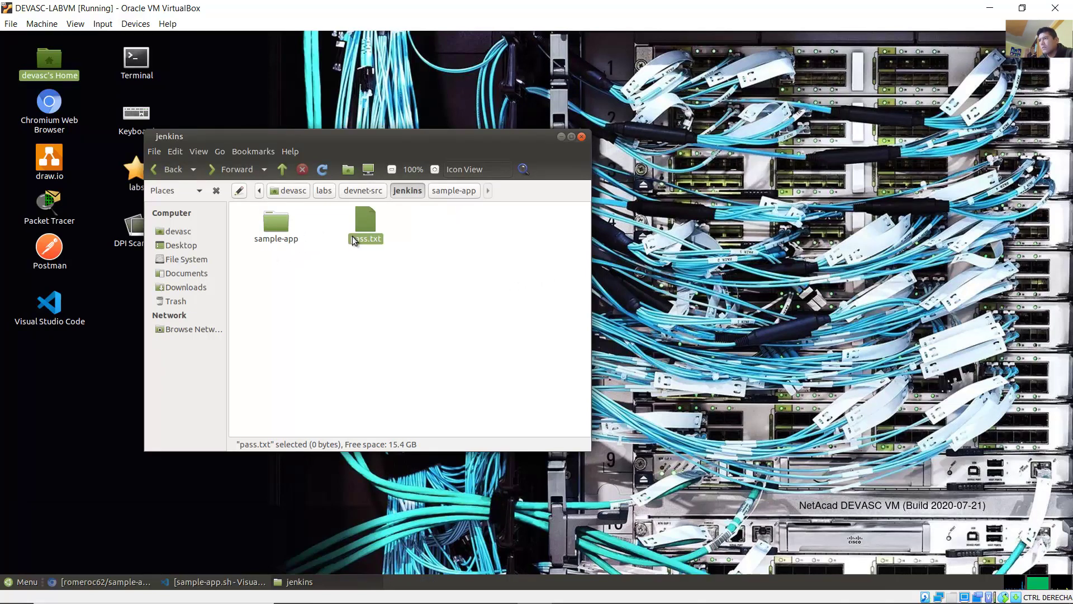
{"action": "right_click", "coordinate": [358, 236]}
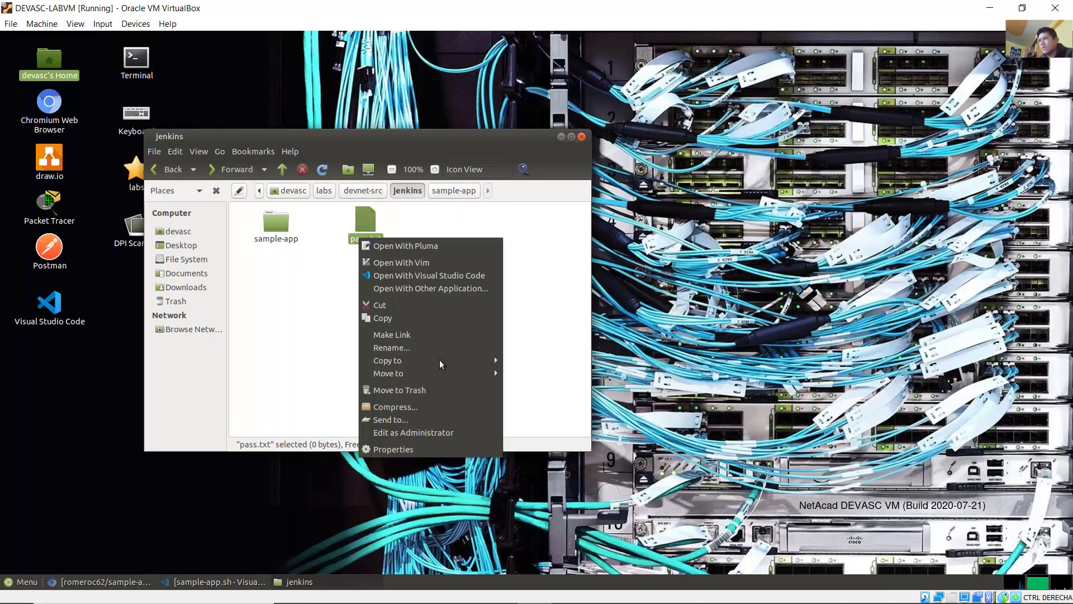
{"action": "left_click", "coordinate": [426, 347]}
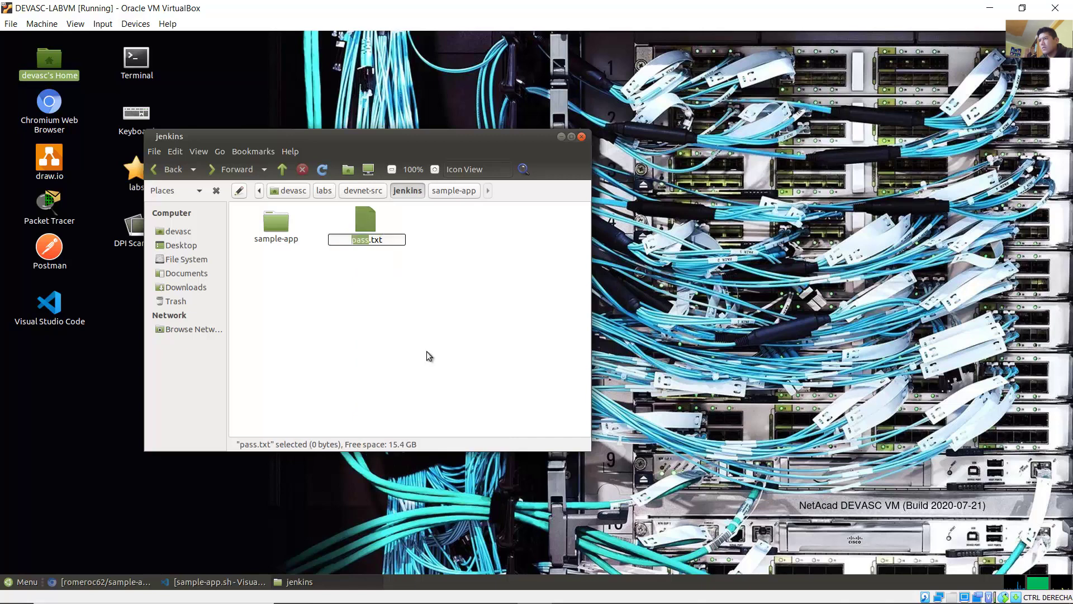
{"action": "key", "text": "Home"}
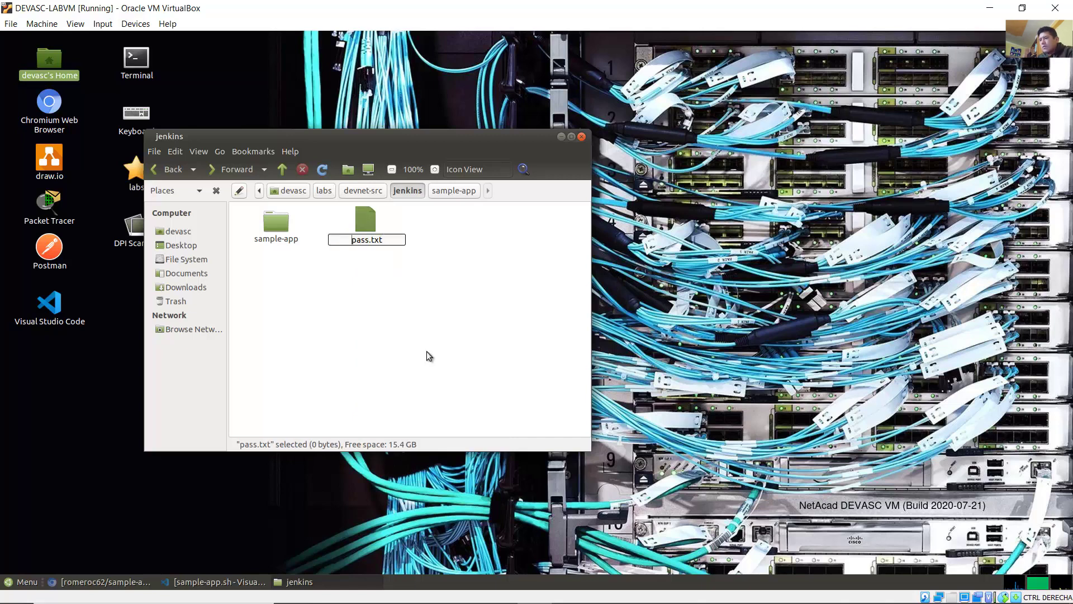
{"action": "type", "text": "j"}
{"action": "type", "text": "enkins"}
{"action": "type", "text": "_server_"}
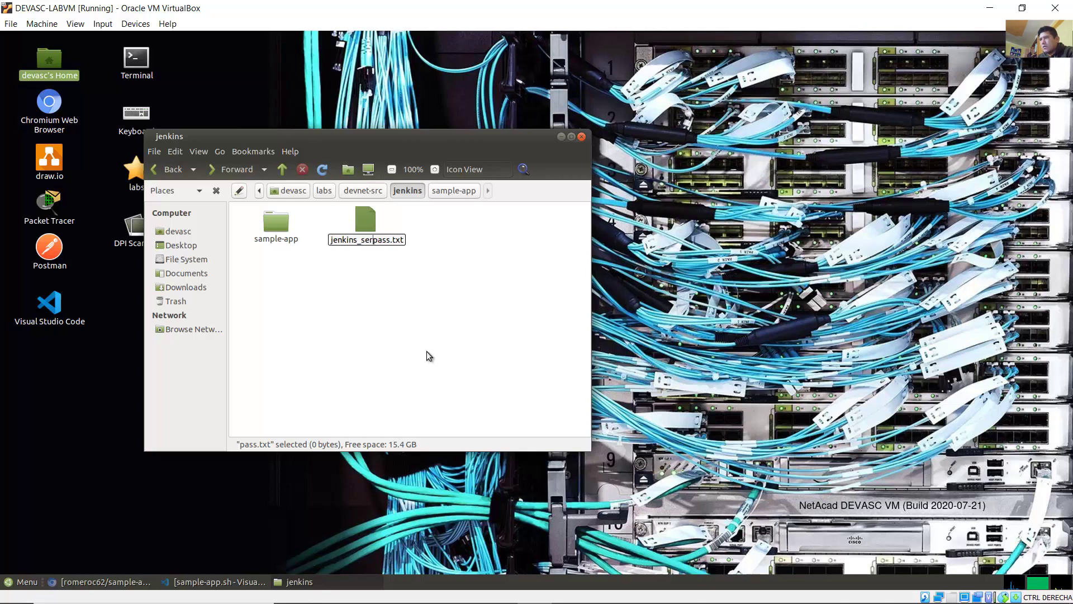
{"action": "key", "text": "Return"}
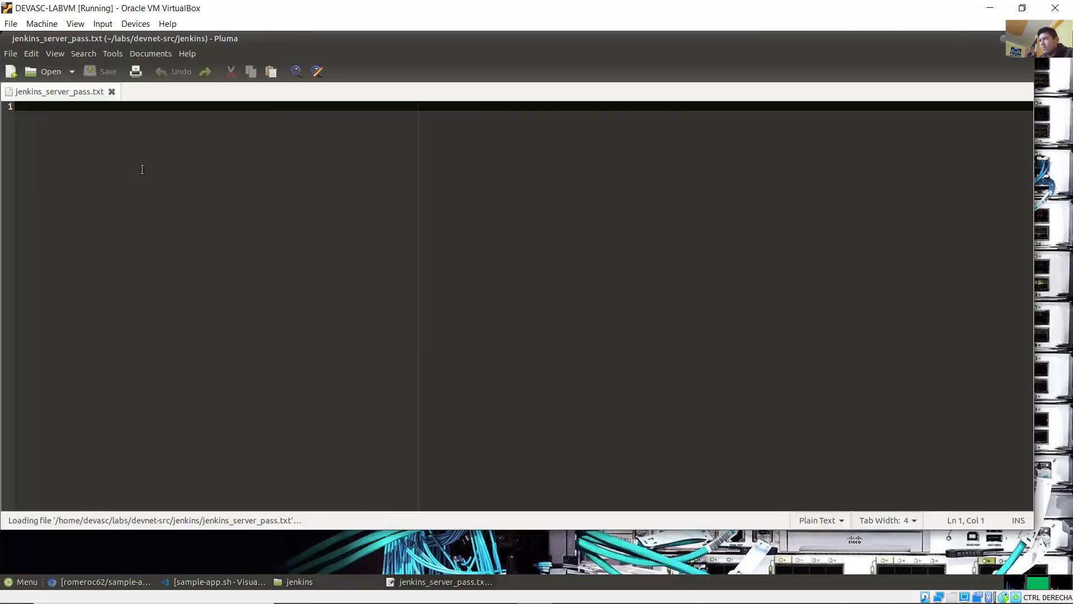
Step: Paste the admin password into jenkins_server_pass.txt, save it, minimize Pluma and close the jenkins folder window
{"action": "right_click", "coordinate": [144, 170]}
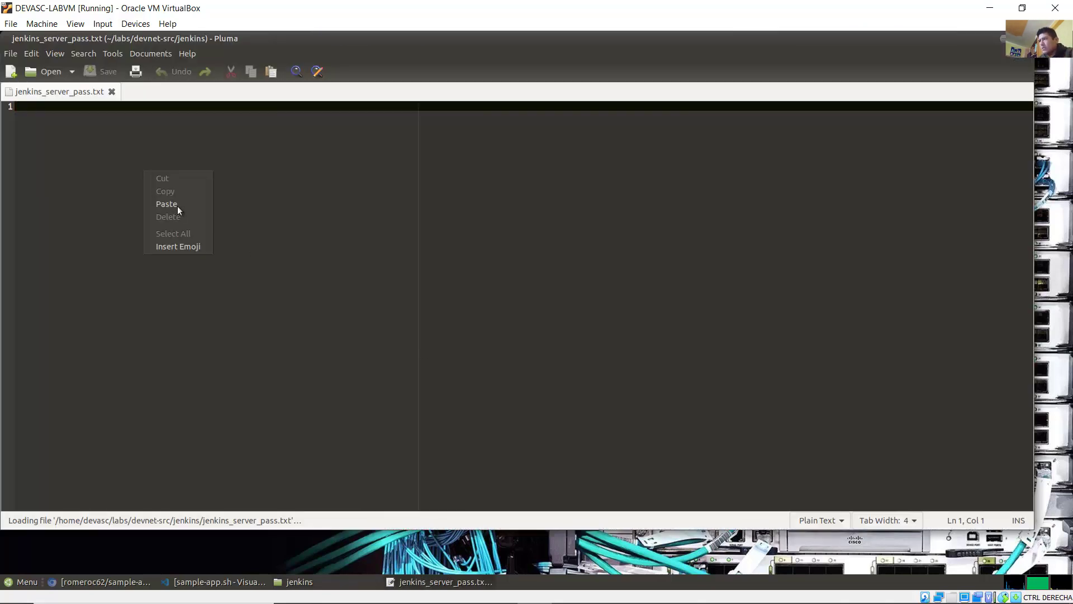
{"action": "left_click", "coordinate": [167, 204]}
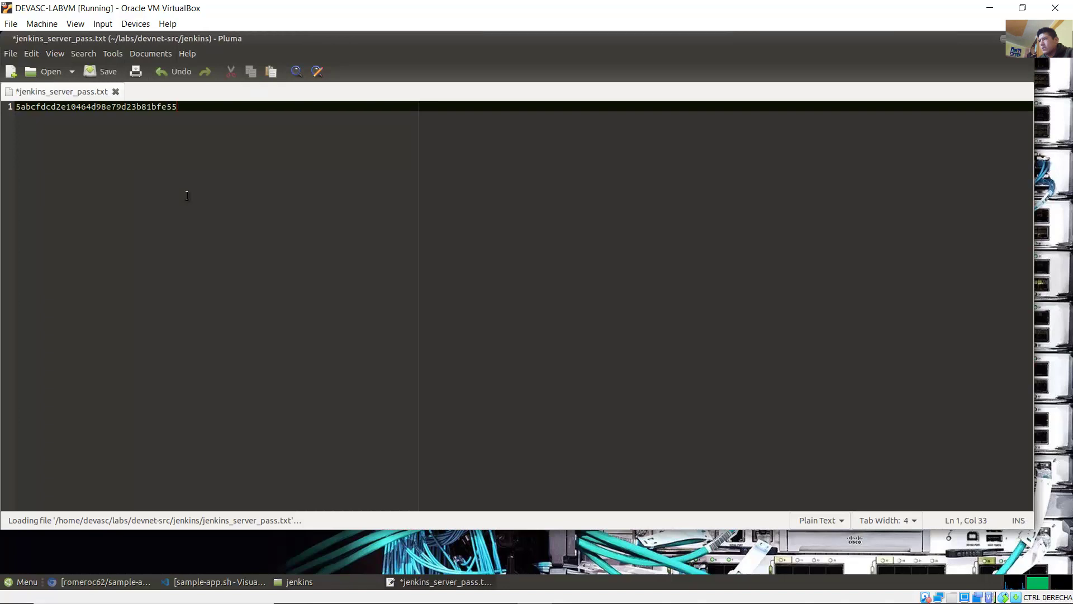
{"action": "left_click", "coordinate": [11, 53]}
{"action": "left_click", "coordinate": [45, 96]}
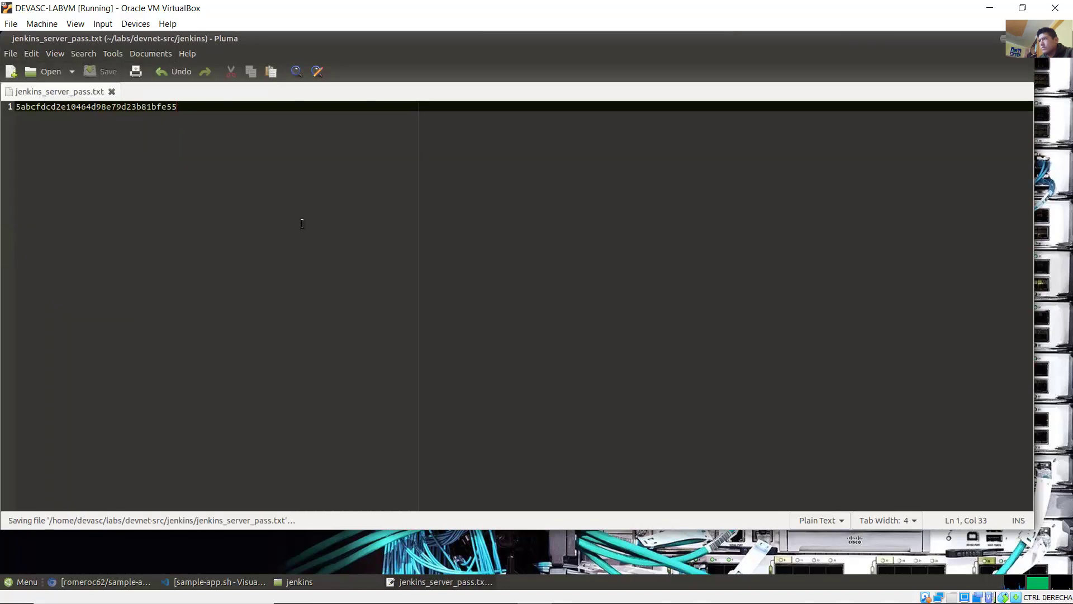
{"action": "left_click", "coordinate": [1001, 39]}
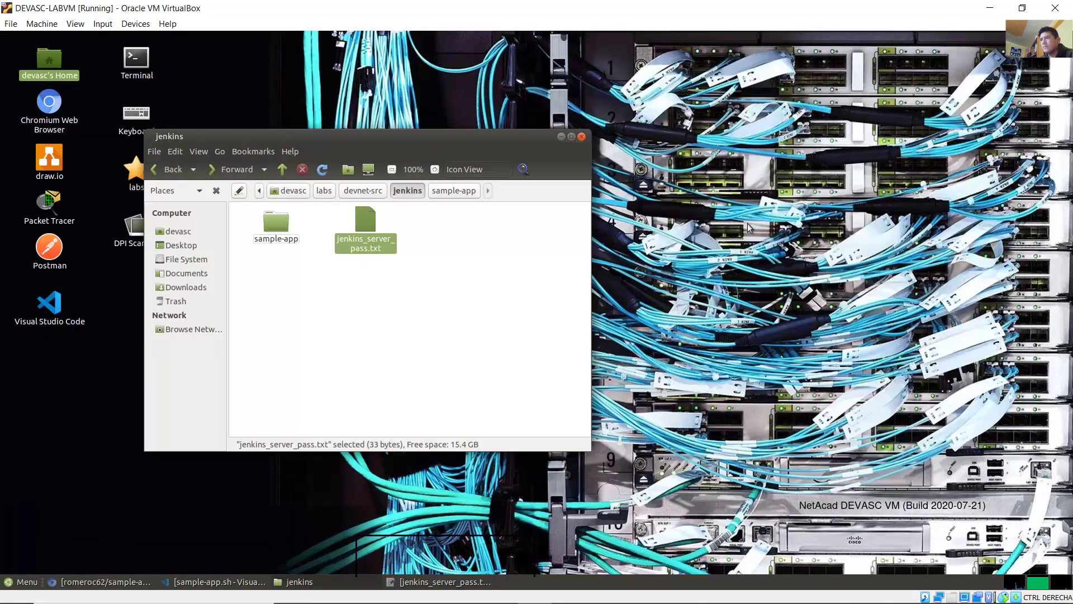
{"action": "left_click", "coordinate": [581, 137]}
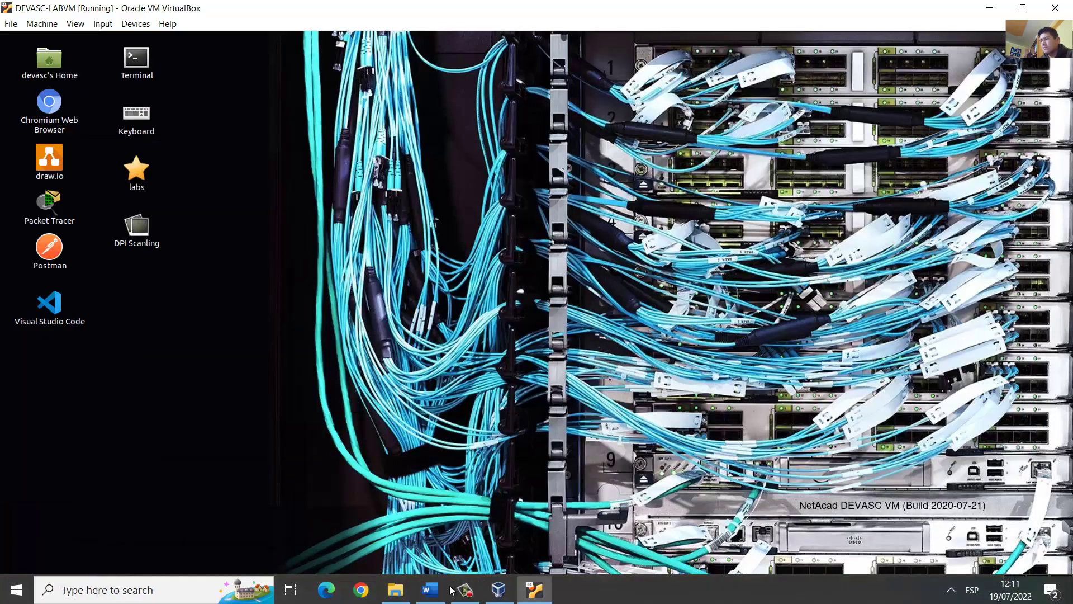
Step: Back in the lab guide, highlight the password note about using a second VS Code terminal
{"action": "left_click", "coordinate": [430, 589]}
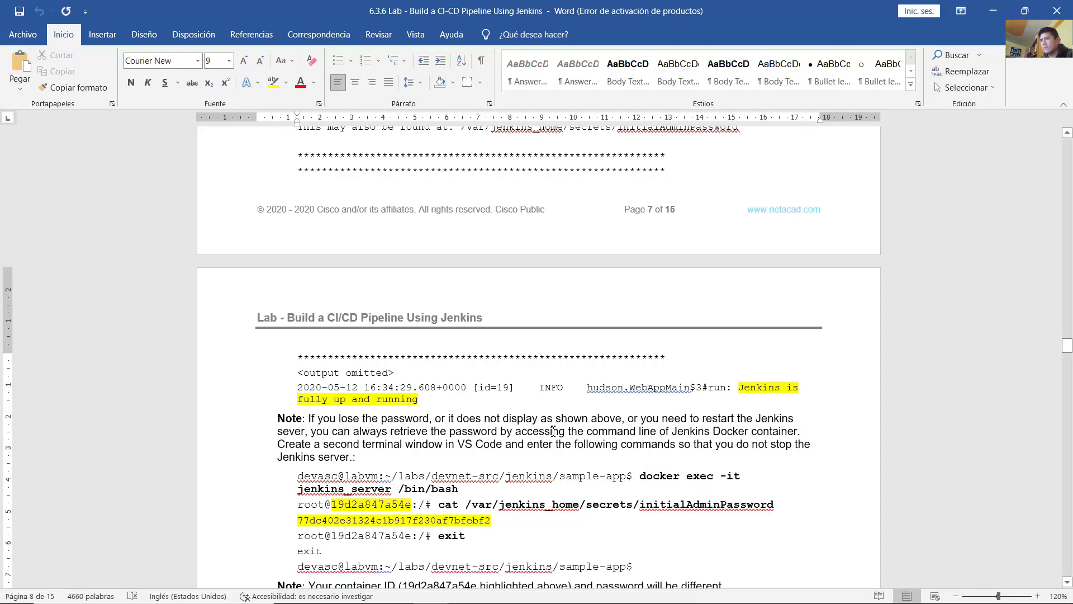
{"action": "left_click", "coordinate": [553, 431]}
{"action": "scroll", "coordinate": [552, 430], "scroll_direction": "up", "scroll_amount": 5}
{"action": "scroll", "coordinate": [553, 431], "scroll_direction": "down", "scroll_amount": 10}
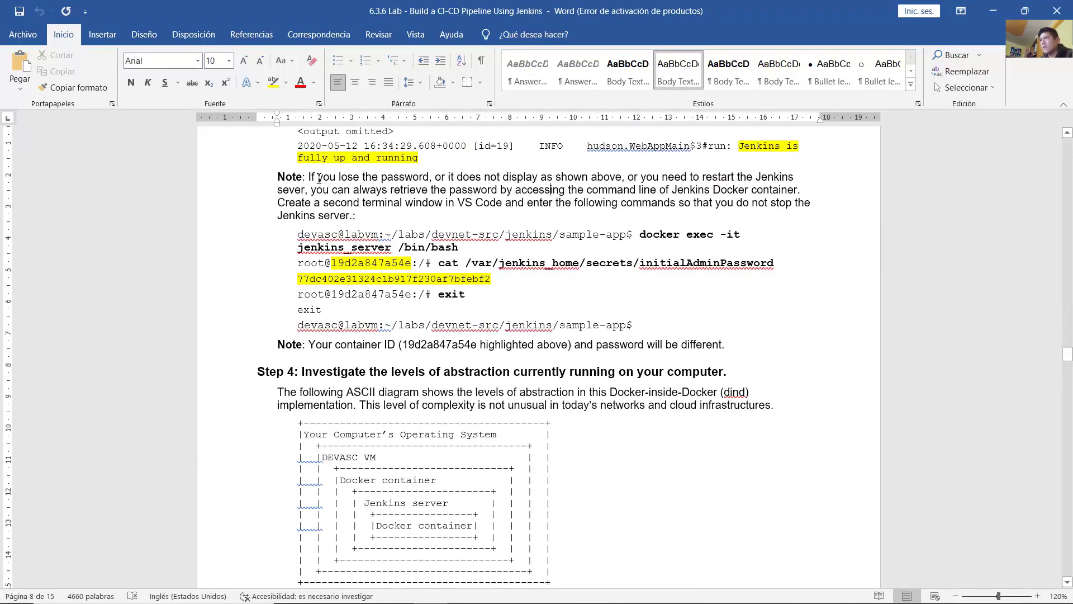
{"action": "left_click_drag", "start_coordinate": [348, 178], "coordinate": [797, 177]}
{"action": "left_click_drag", "start_coordinate": [441, 178], "coordinate": [802, 193]}
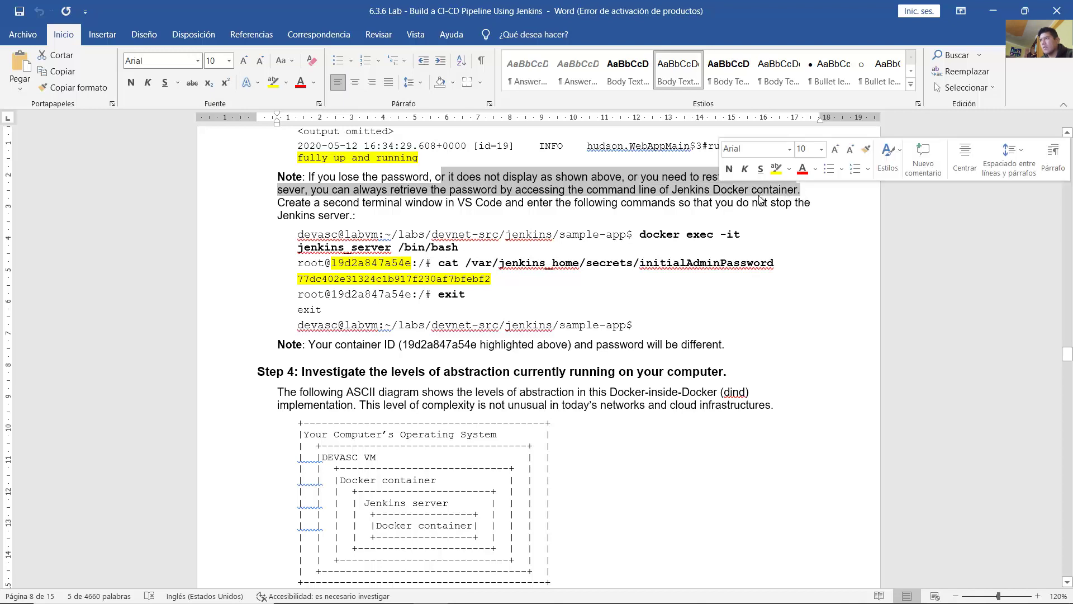
{"action": "left_click_drag", "start_coordinate": [319, 206], "coordinate": [542, 218]}
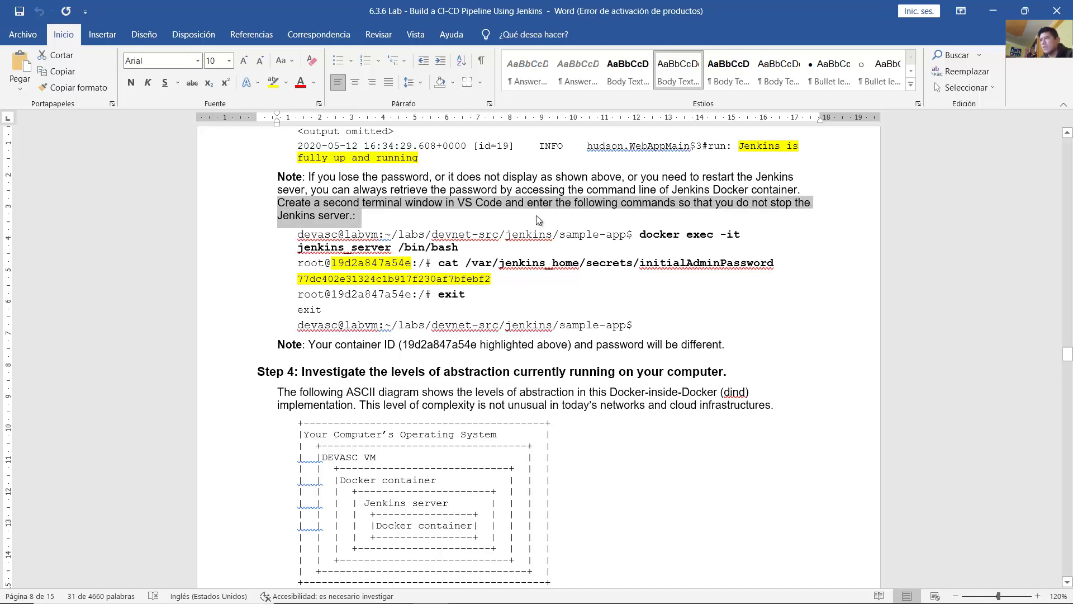
{"action": "left_click", "coordinate": [630, 235]}
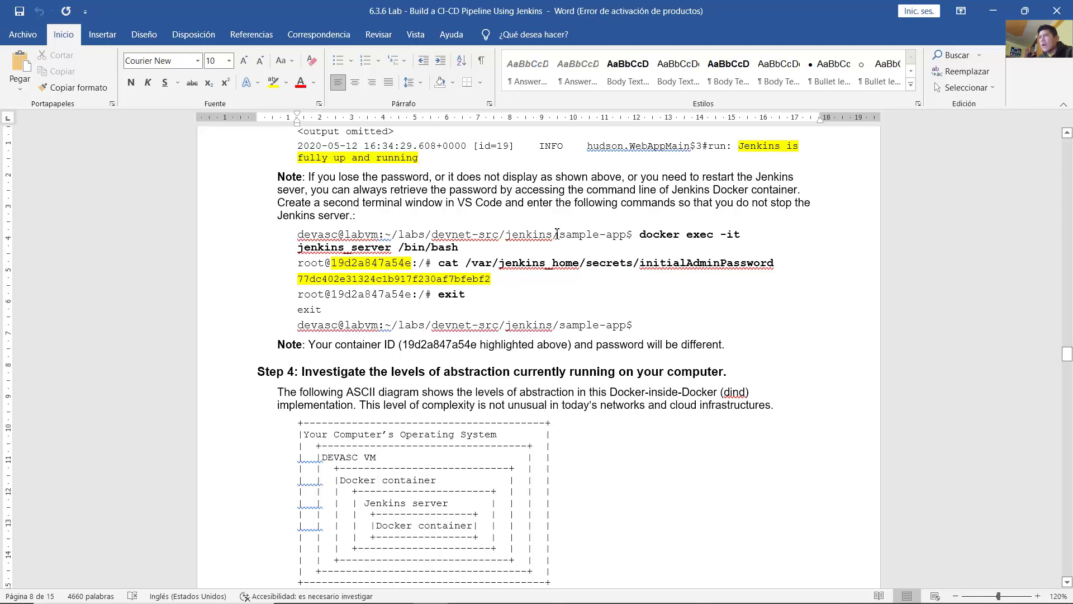
Step: Highlight the docker exec and cat commands for retrieving the password and the sample password line
{"action": "left_click_drag", "start_coordinate": [458, 204], "coordinate": [505, 299]}
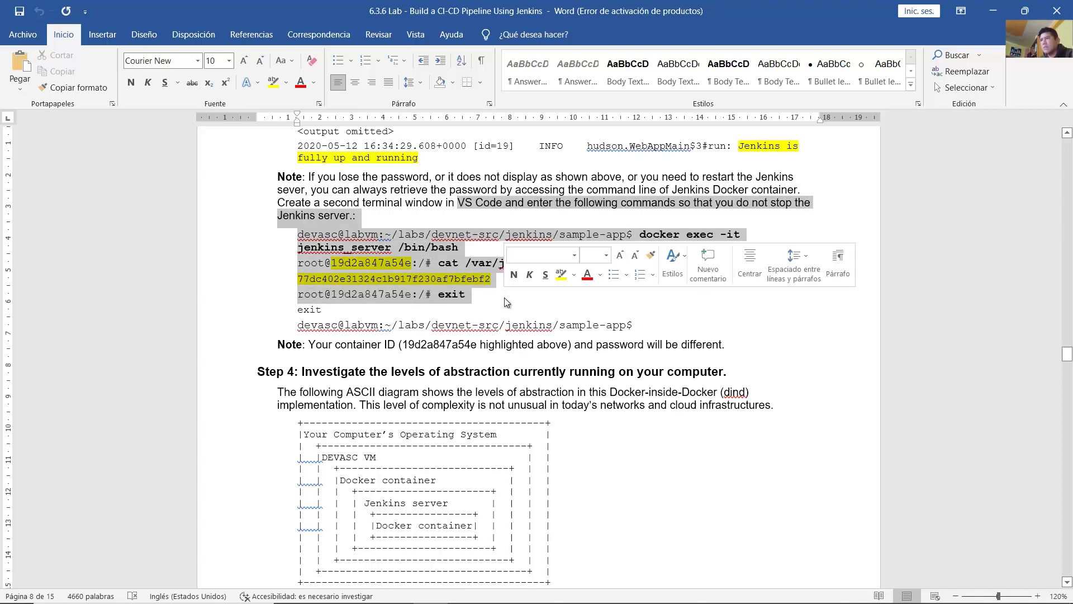
{"action": "left_click", "coordinate": [451, 210]}
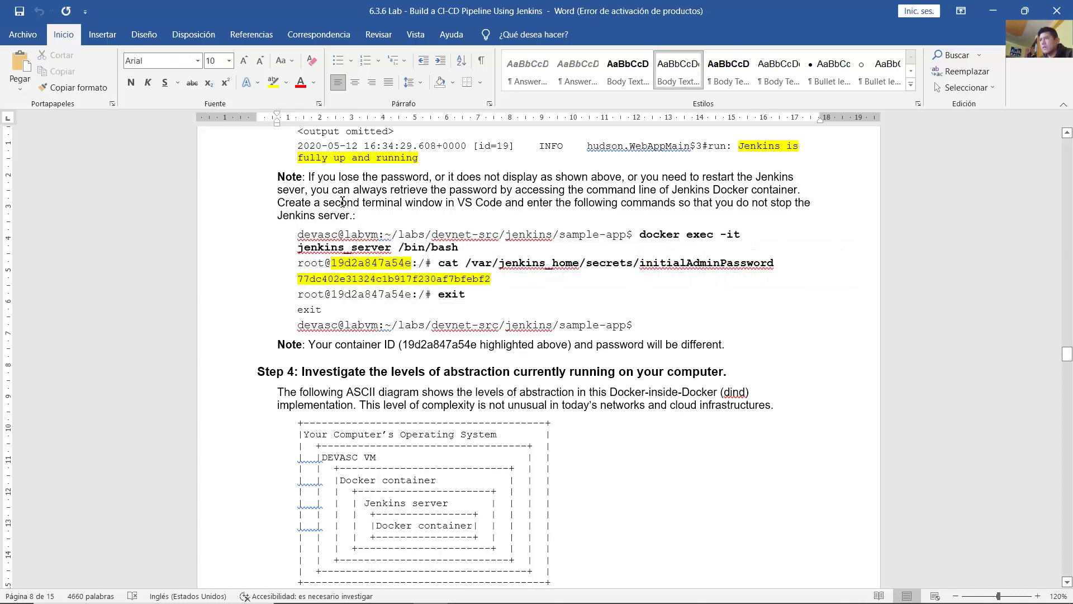
{"action": "left_click_drag", "start_coordinate": [346, 203], "coordinate": [528, 203]}
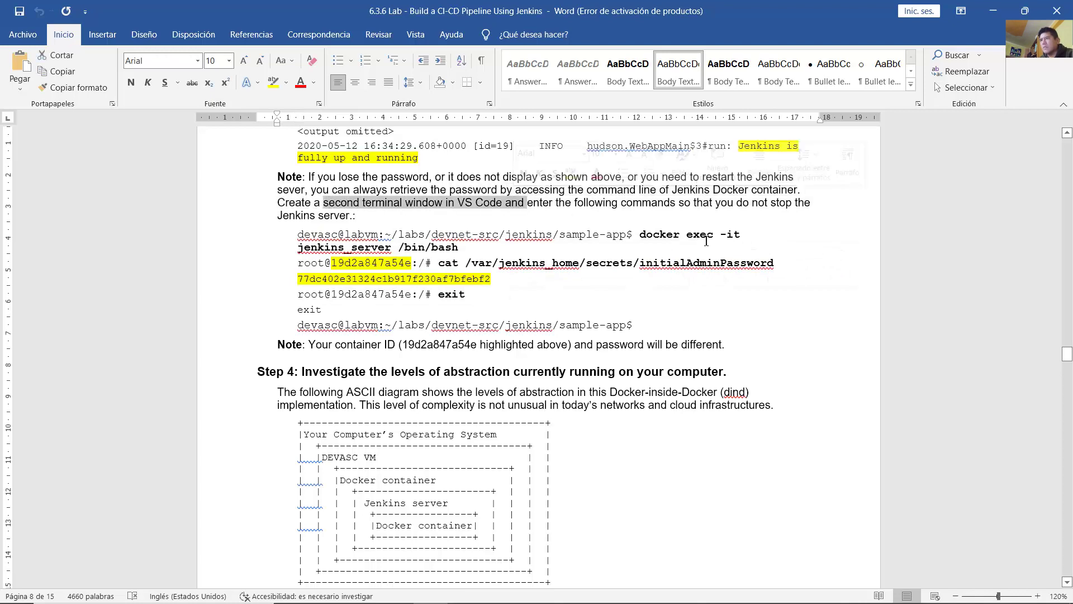
{"action": "left_click", "coordinate": [706, 235]}
{"action": "left_click_drag", "start_coordinate": [640, 235], "coordinate": [757, 263]}
{"action": "left_click", "coordinate": [465, 262]}
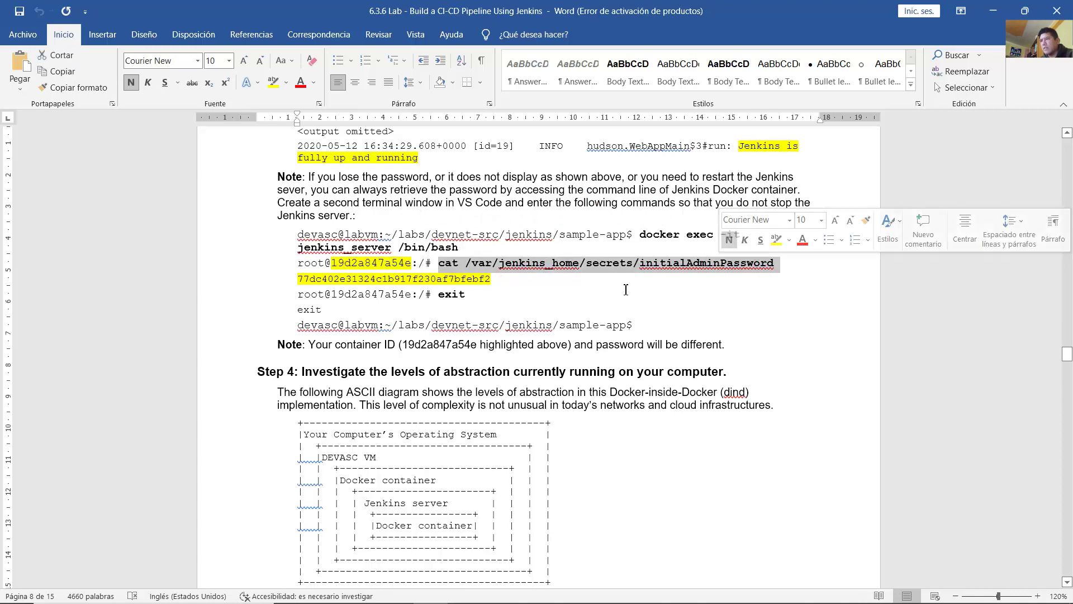
{"action": "left_click", "coordinate": [301, 282]}
{"action": "left_click_drag", "start_coordinate": [300, 282], "coordinate": [495, 281]}
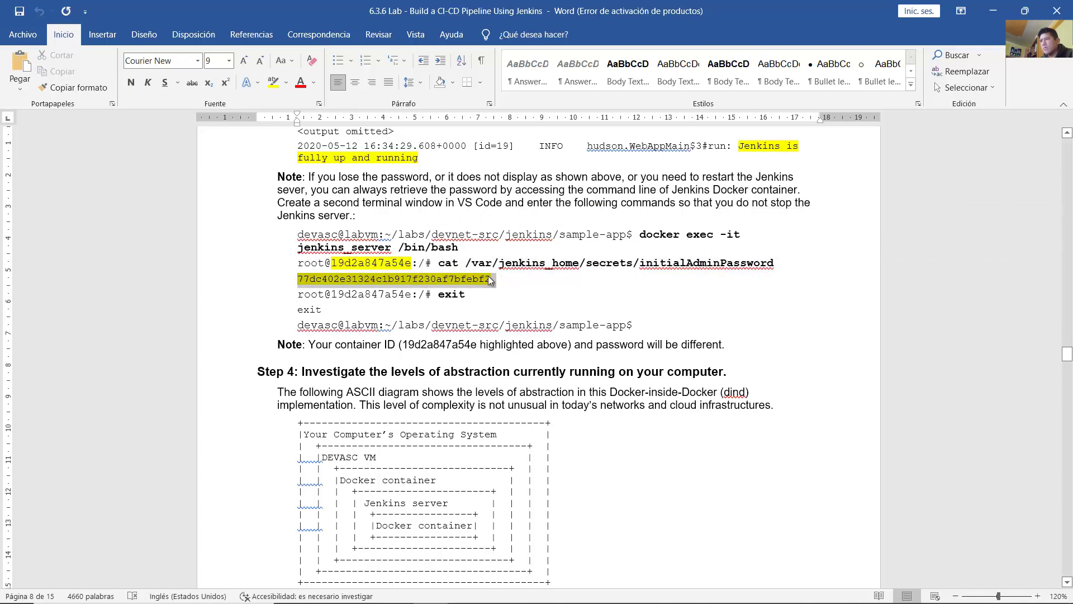
{"action": "left_click", "coordinate": [513, 296]}
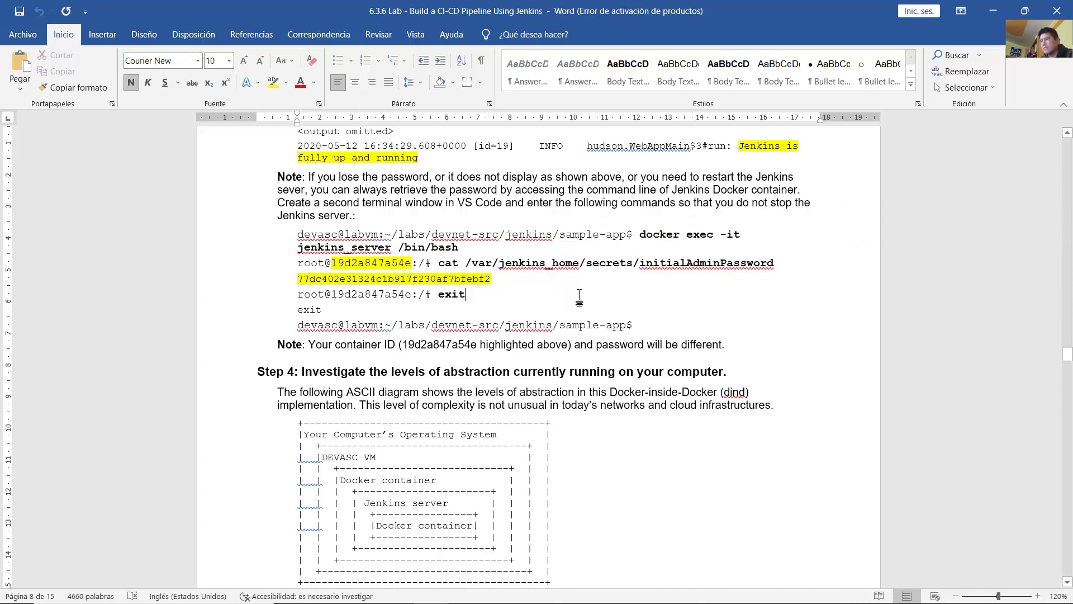
{"action": "left_click_drag", "start_coordinate": [492, 278], "coordinate": [411, 266]}
{"action": "left_click", "coordinate": [539, 306]}
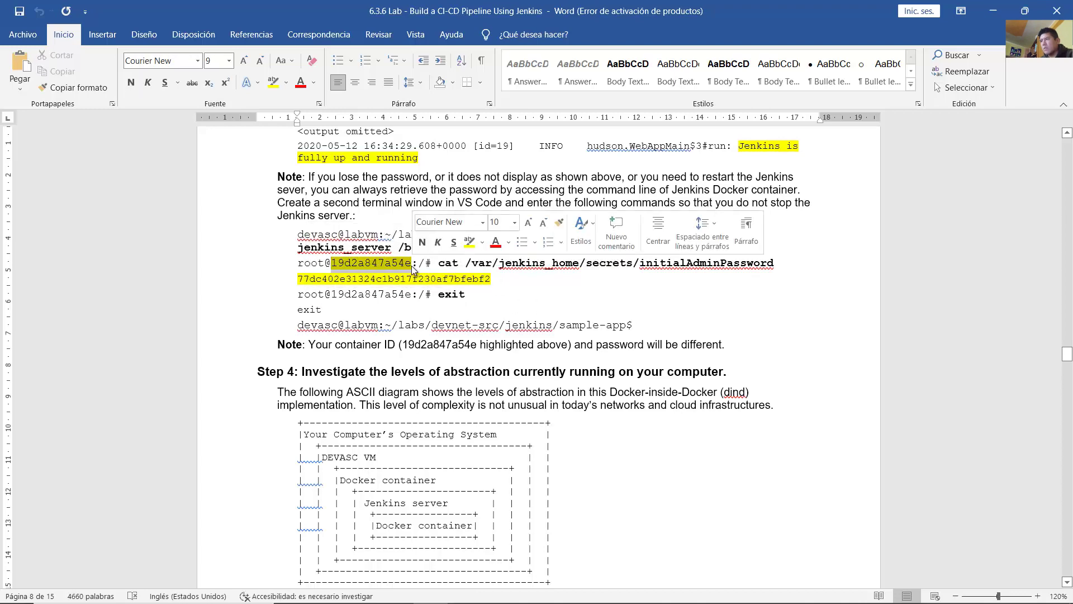
Step: Scroll to Step 4 and highlight its opening line
{"action": "left_click", "coordinate": [587, 332]}
{"action": "scroll", "coordinate": [587, 331], "scroll_direction": "down", "scroll_amount": 3}
{"action": "left_click_drag", "start_coordinate": [302, 212], "coordinate": [725, 211]}
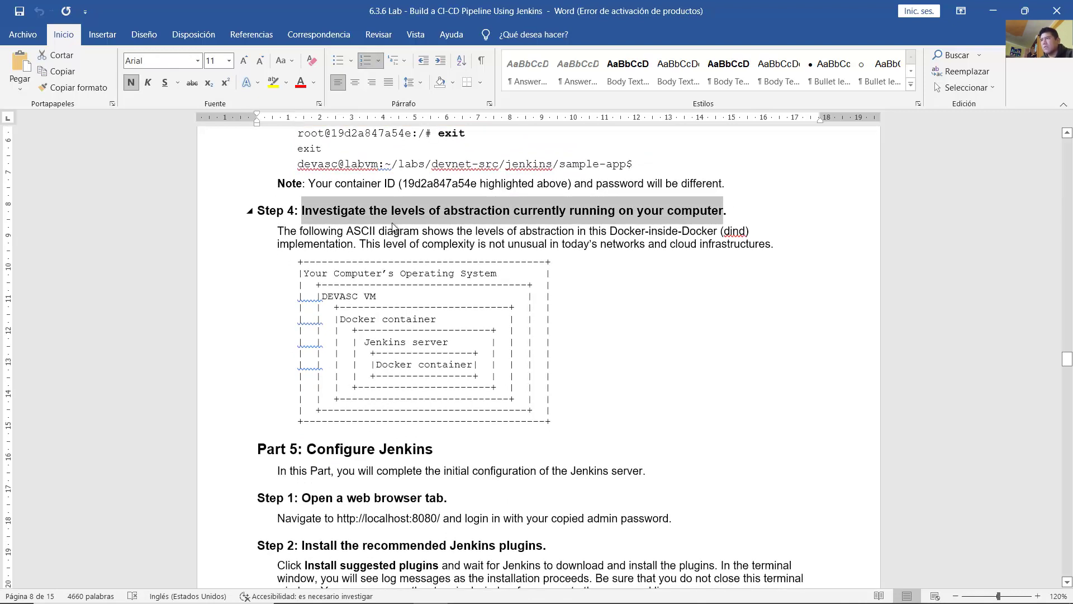
Step: Highlight the diagram's intro sentence and each layer of the Docker-inside-Docker diagram
{"action": "left_click_drag", "start_coordinate": [278, 231], "coordinate": [738, 233]}
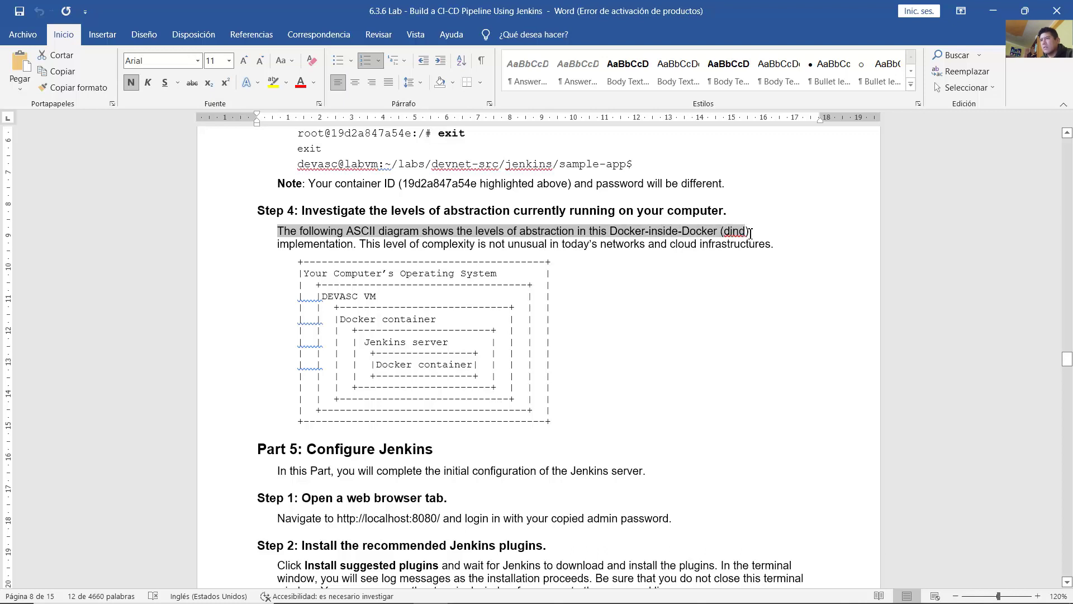
{"action": "left_click_drag", "start_coordinate": [539, 241], "coordinate": [778, 246]}
{"action": "left_click", "coordinate": [654, 307]}
{"action": "scroll", "coordinate": [596, 286], "scroll_direction": "down", "scroll_amount": 1}
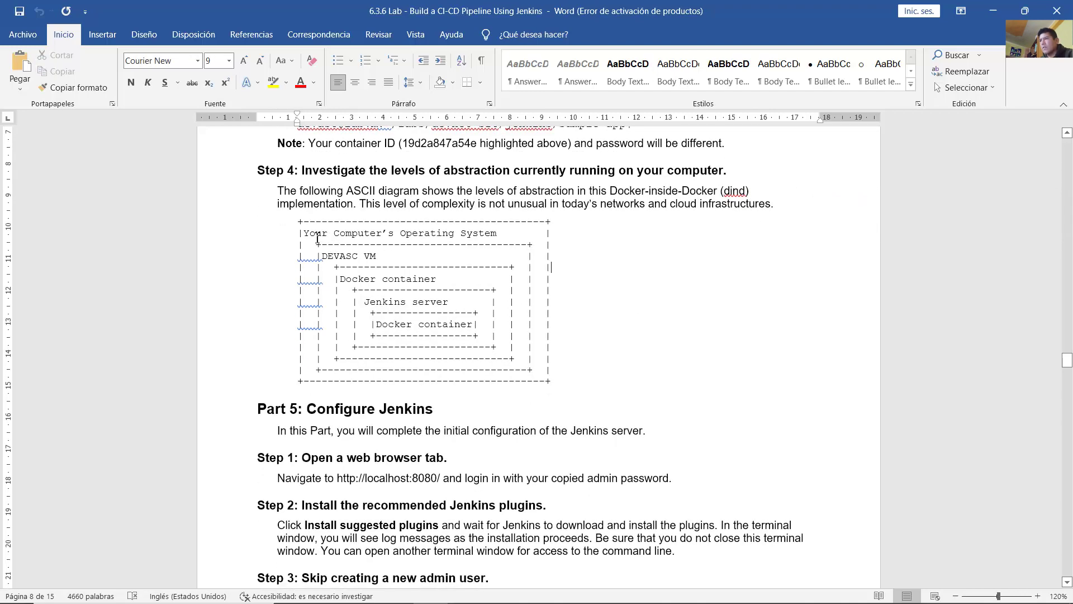
{"action": "left_click_drag", "start_coordinate": [317, 237], "coordinate": [514, 233]}
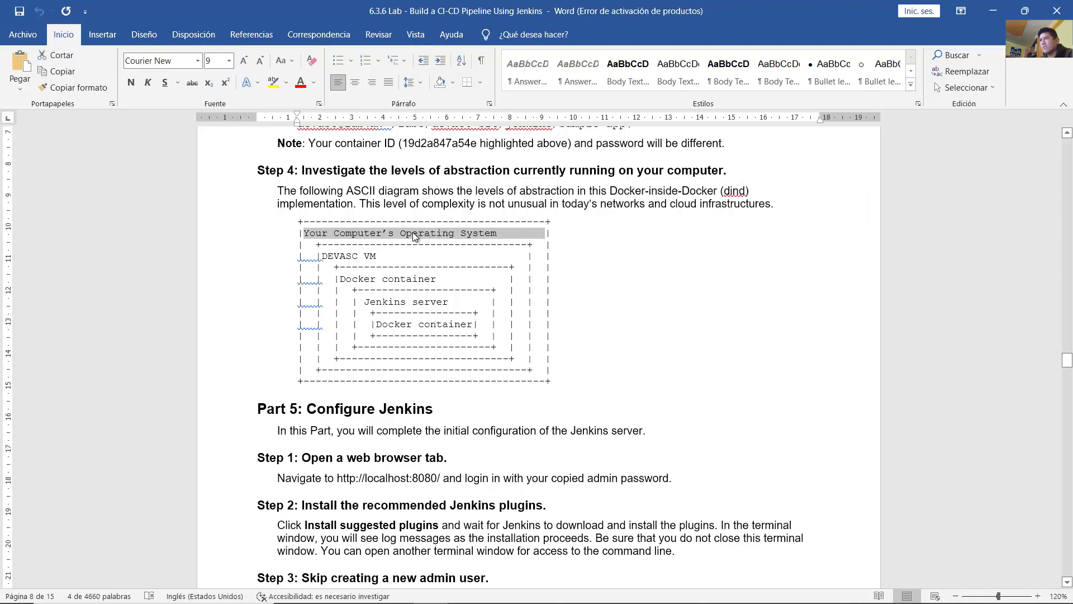
{"action": "left_click_drag", "start_coordinate": [358, 260], "coordinate": [384, 256]}
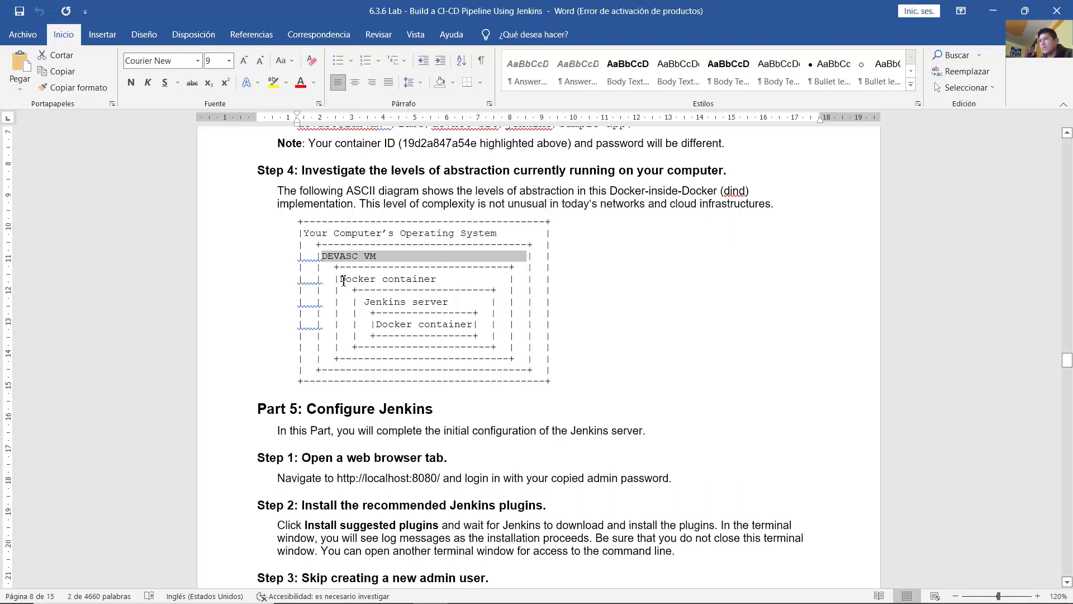
{"action": "left_click_drag", "start_coordinate": [341, 280], "coordinate": [435, 284]}
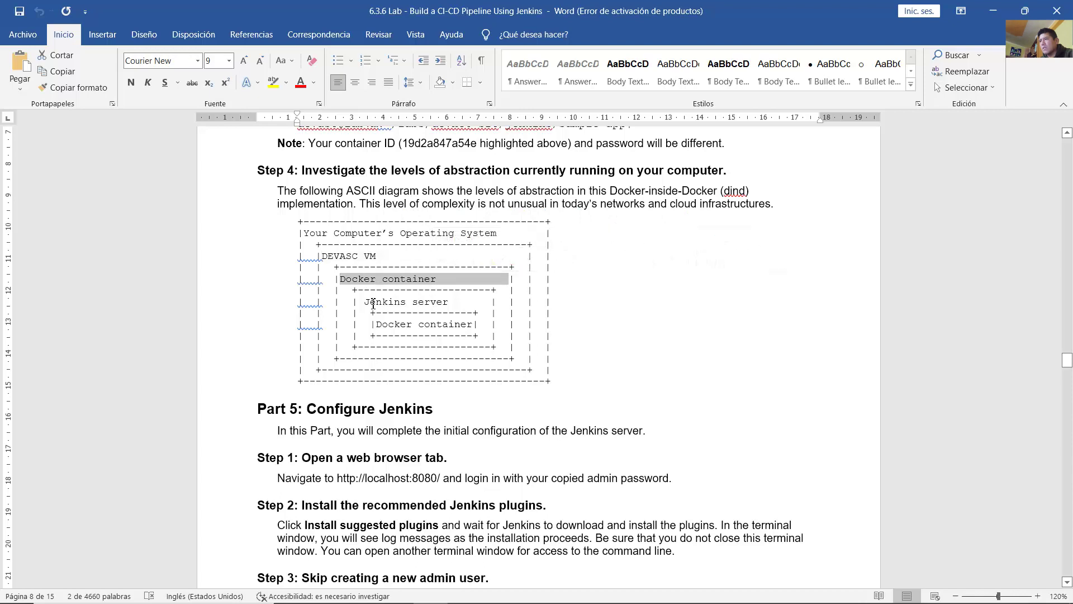
{"action": "left_click_drag", "start_coordinate": [365, 302], "coordinate": [446, 308]}
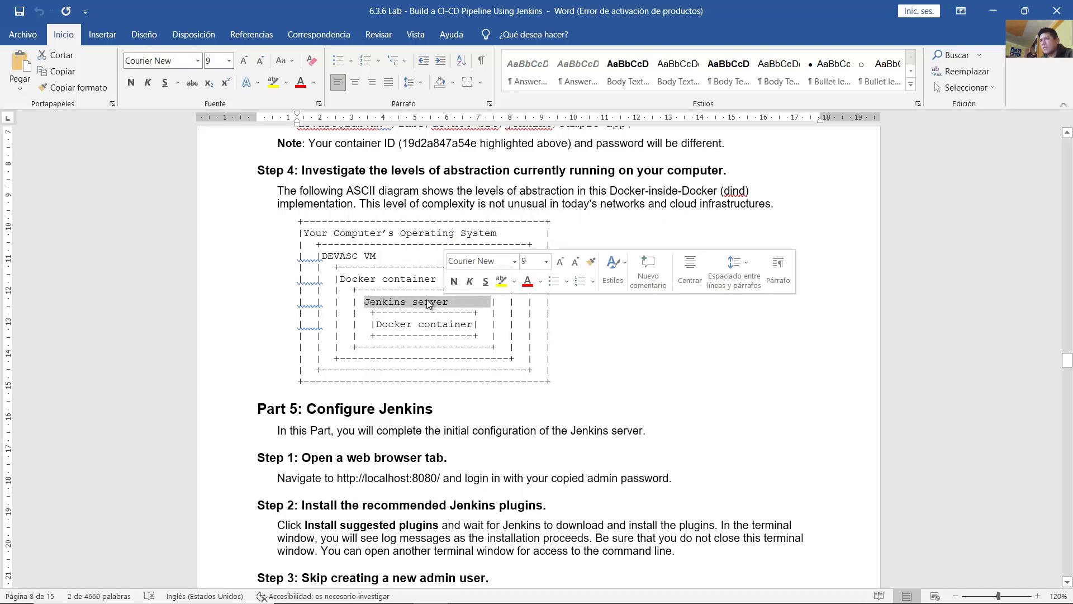
{"action": "left_click_drag", "start_coordinate": [384, 325], "coordinate": [472, 327]}
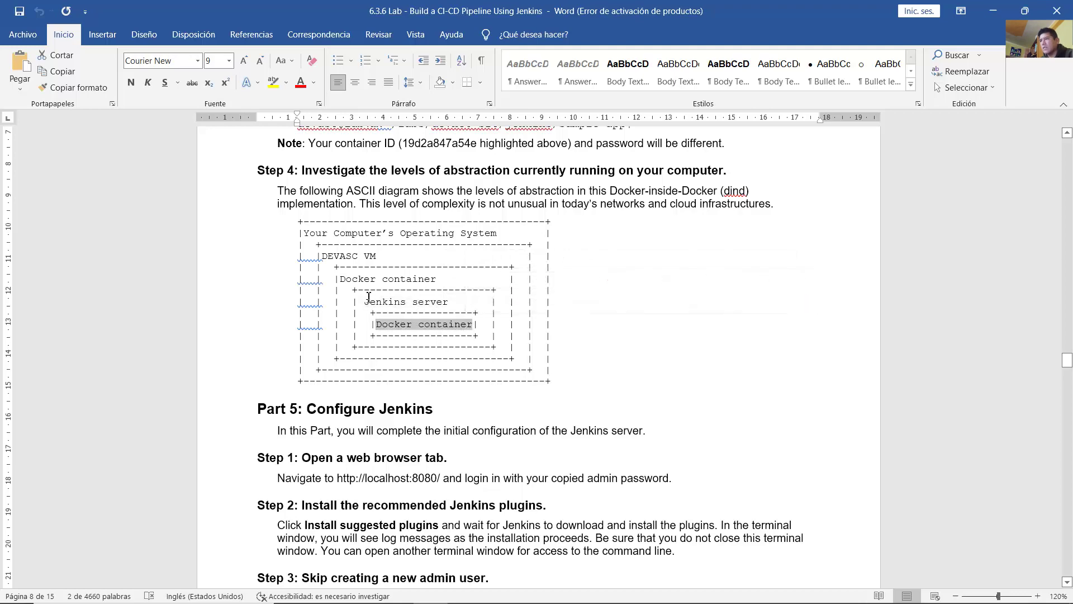
{"action": "double_click", "coordinate": [385, 302]}
{"action": "left_click", "coordinate": [391, 305]}
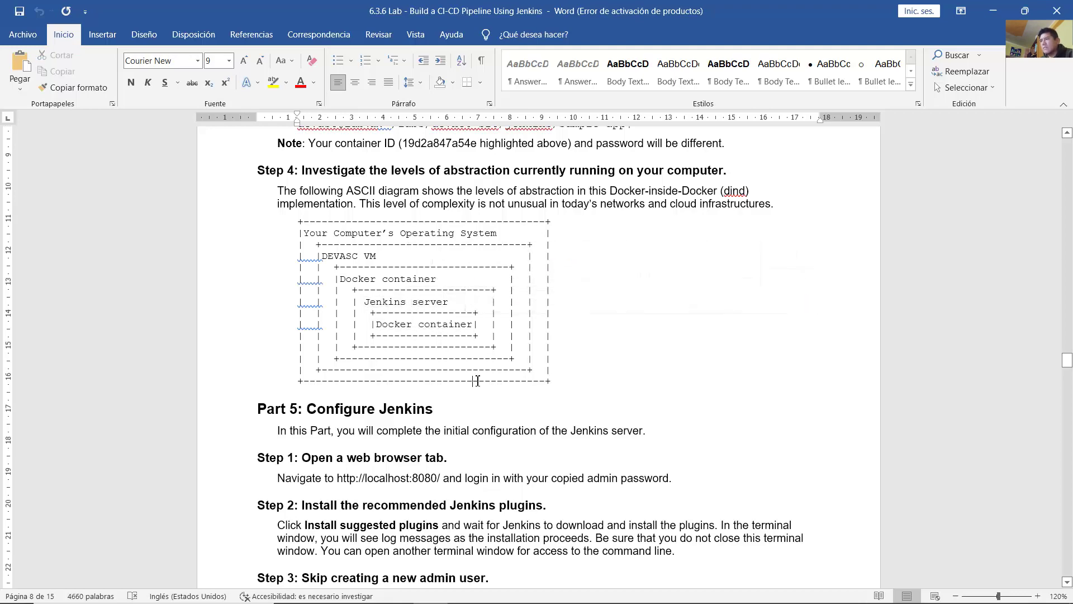
Step: Read Part 5 Configure Jenkins through Step 1's localhost:8080 address, then switch to the VM
{"action": "scroll", "coordinate": [477, 381], "scroll_direction": "down", "scroll_amount": 3}
{"action": "scroll", "coordinate": [478, 381], "scroll_direction": "down", "scroll_amount": 3}
{"action": "triple_click", "coordinate": [362, 250]}
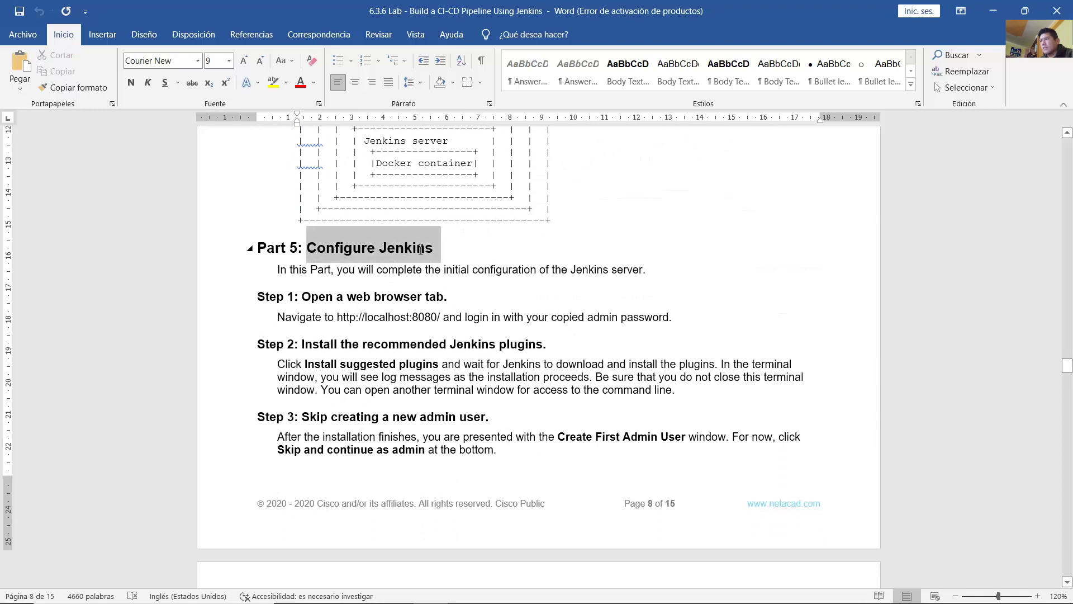
{"action": "left_click_drag", "start_coordinate": [338, 271], "coordinate": [638, 270]}
{"action": "scroll", "coordinate": [350, 256], "scroll_direction": "down", "scroll_amount": 3}
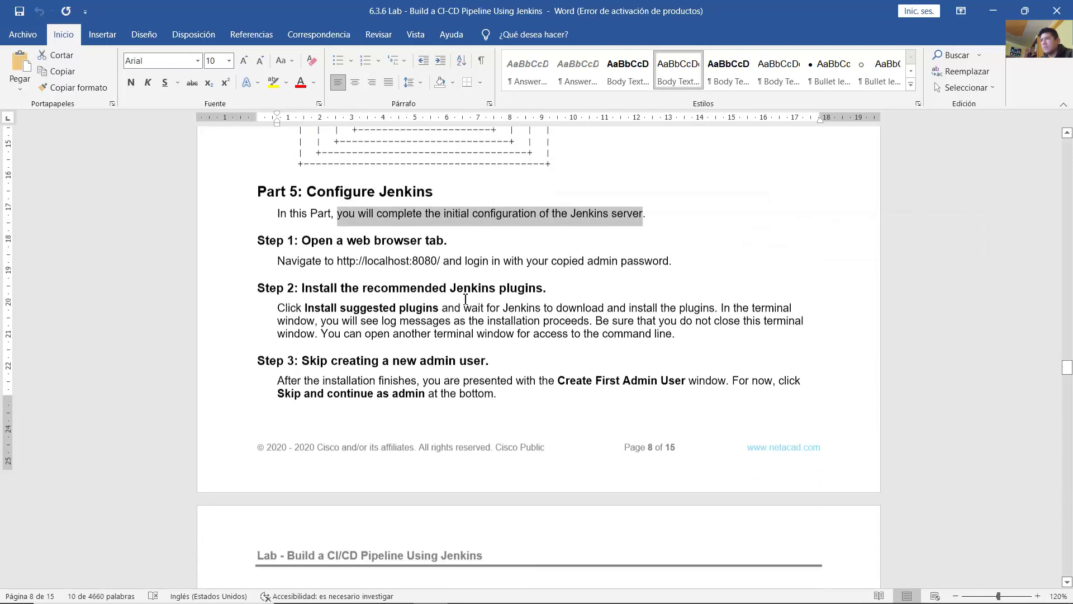
{"action": "left_click_drag", "start_coordinate": [320, 221], "coordinate": [443, 219]}
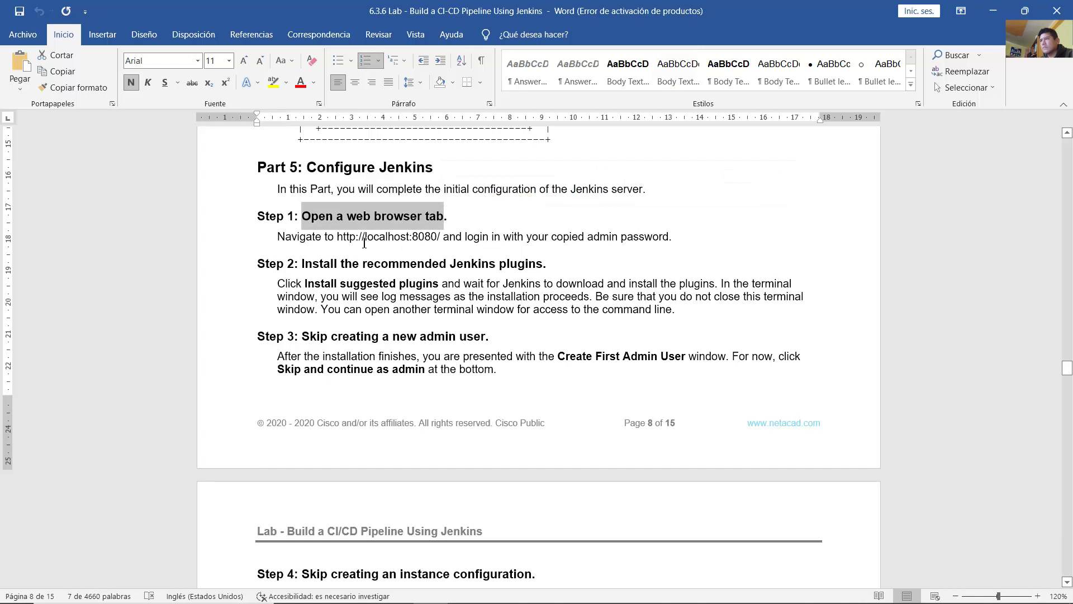
{"action": "left_click_drag", "start_coordinate": [373, 240], "coordinate": [437, 238]}
{"action": "left_click", "coordinate": [465, 236]}
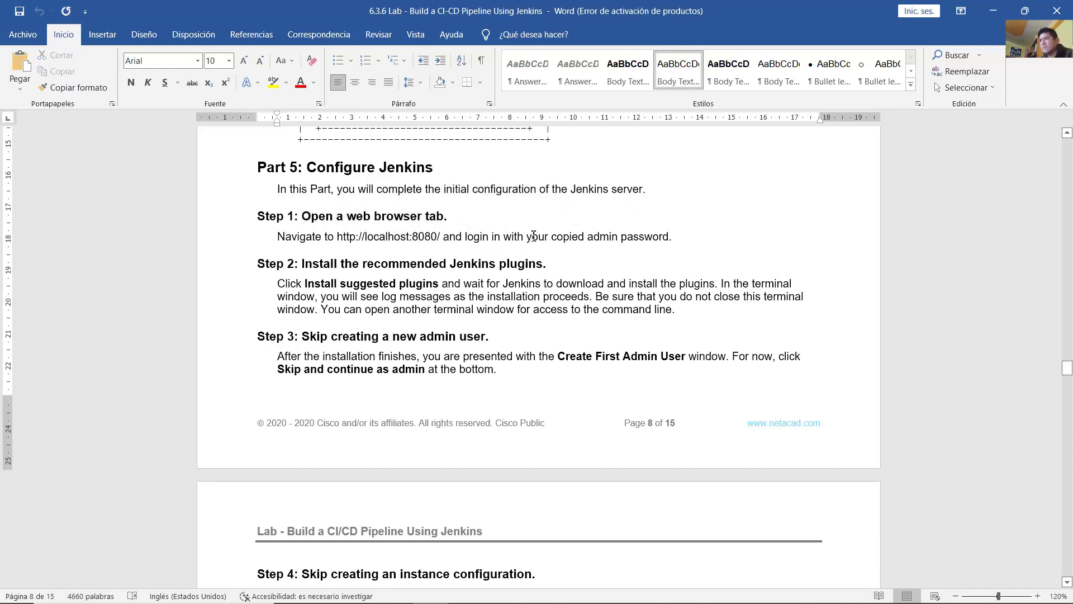
{"action": "left_click", "coordinate": [431, 592]}
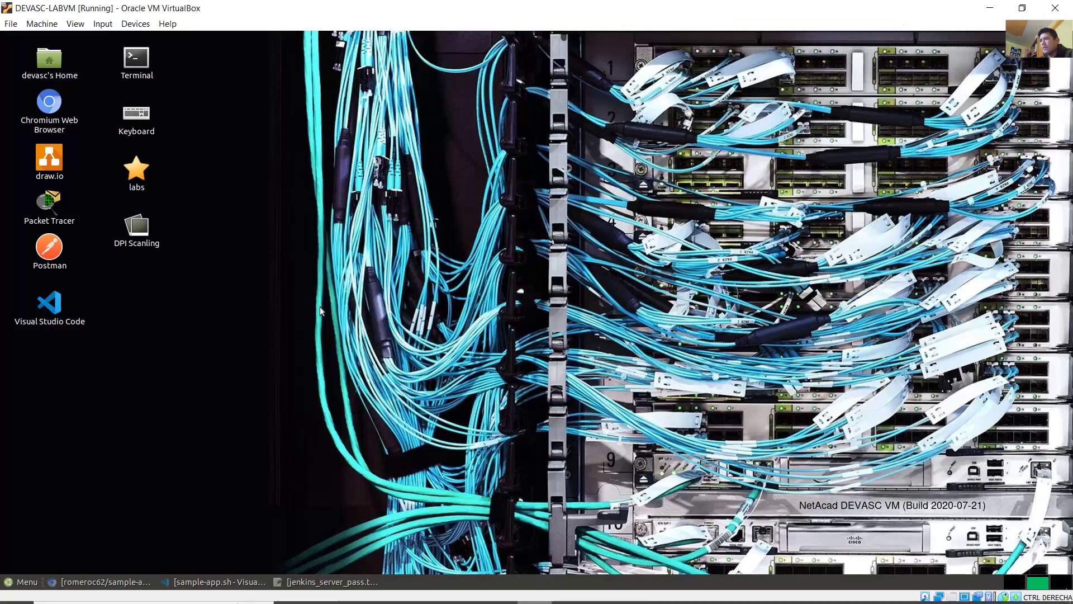
Step: In Chromium's Sample app tab, change localhost:5050 to localhost:8080 to load Unlock Jenkins
{"action": "left_click", "coordinate": [106, 581]}
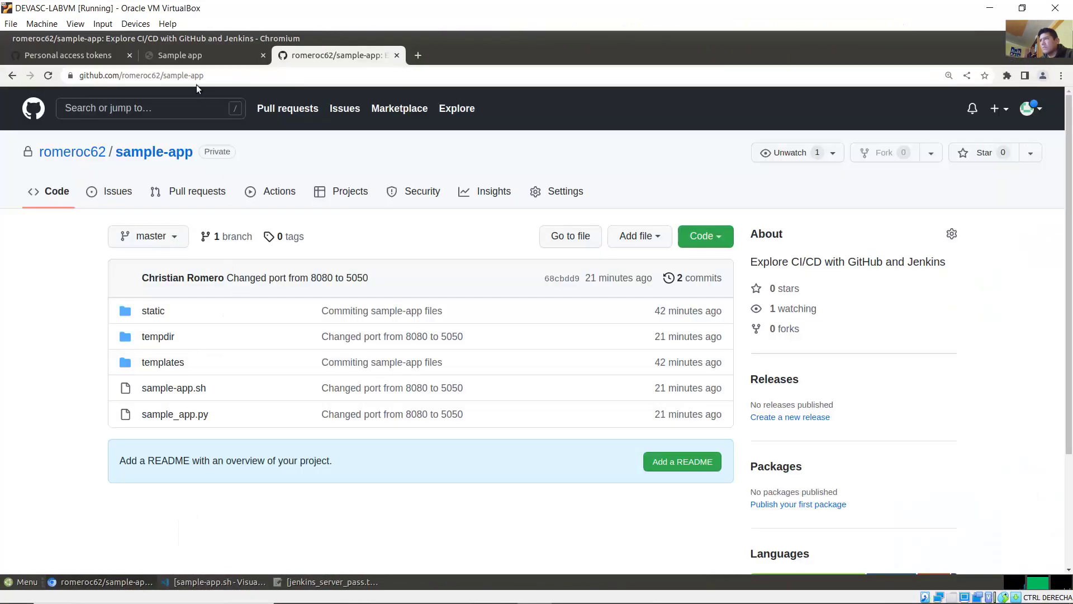
{"action": "left_click", "coordinate": [183, 56]}
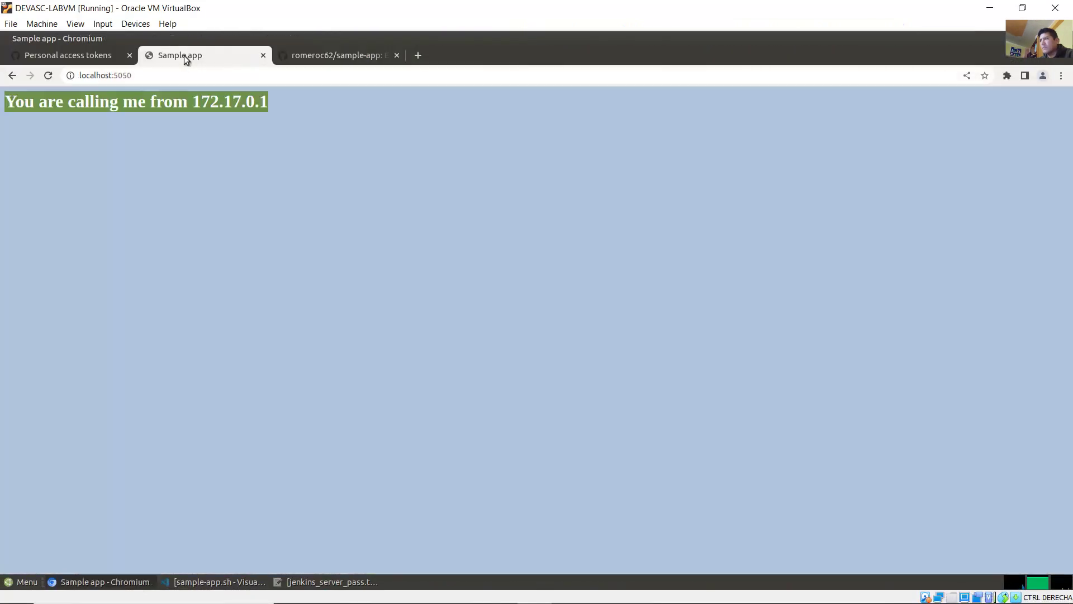
{"action": "left_click", "coordinate": [152, 76]}
{"action": "left_click", "coordinate": [139, 76]}
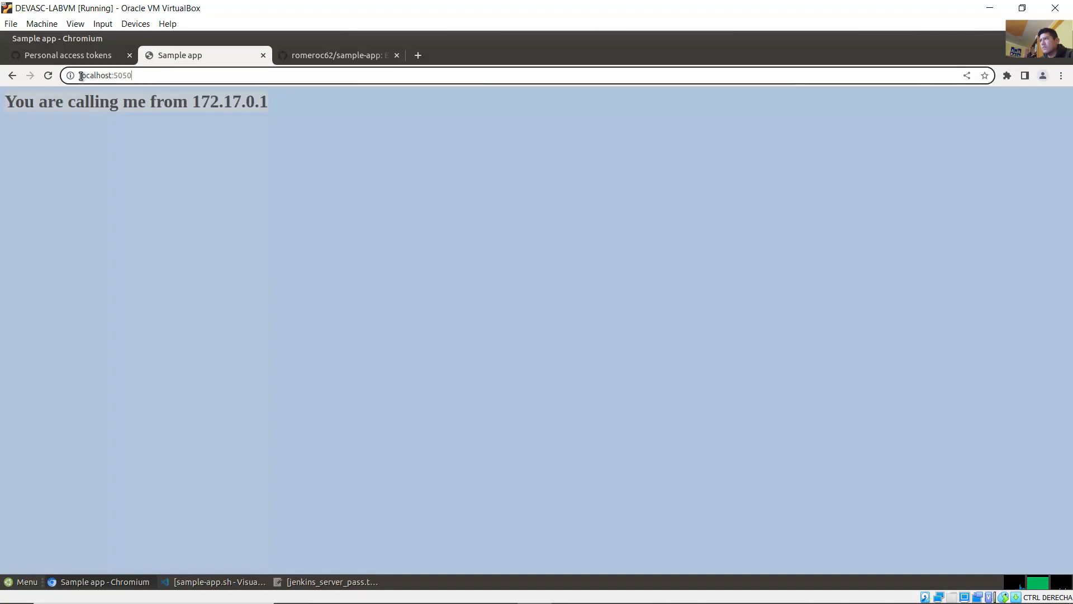
{"action": "left_click_drag", "start_coordinate": [81, 76], "coordinate": [144, 74]}
{"action": "left_click", "coordinate": [147, 72]}
{"action": "key", "text": "BackSpace"}
{"action": "key", "text": "BackSpace"}
{"action": "key", "text": "BackSpace"}
{"action": "key", "text": "BackSpace"}
{"action": "type", "text": "80"}
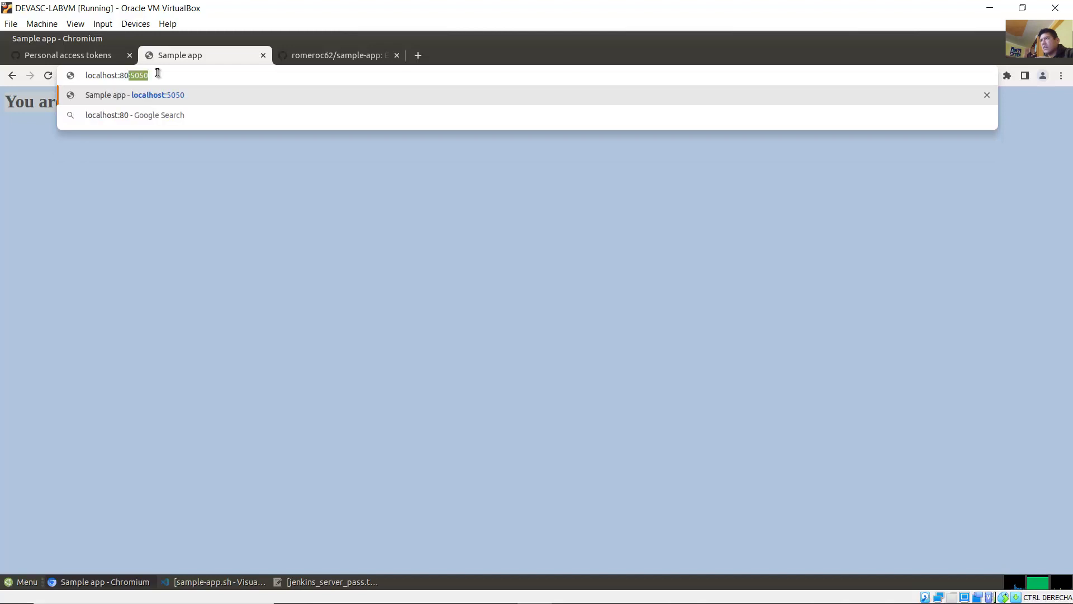
{"action": "type", "text": "80"}
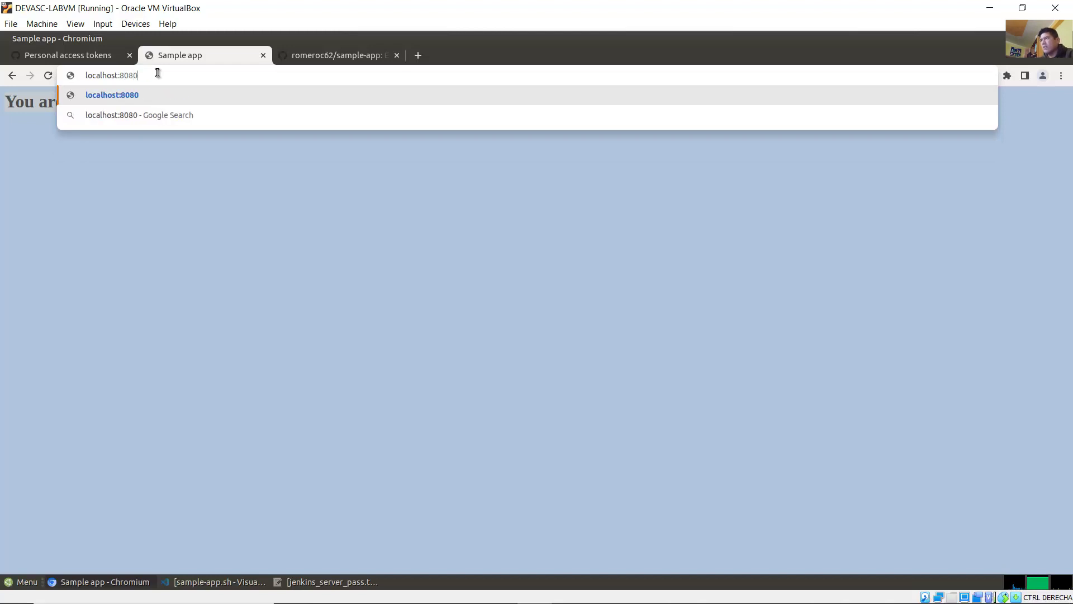
{"action": "key", "text": "ctrl+a"}
{"action": "key", "text": "Return"}
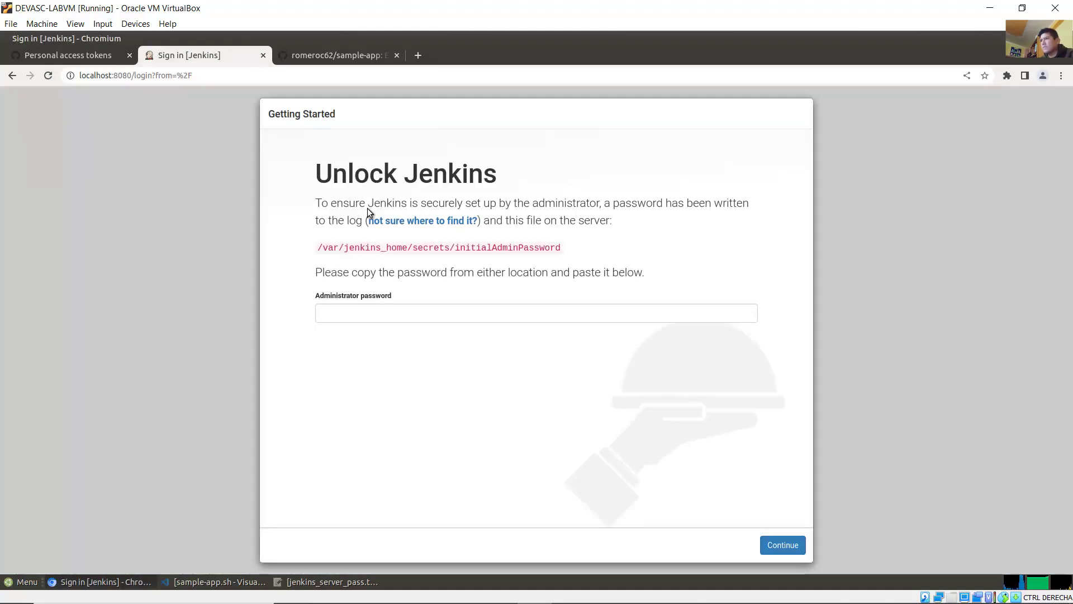
Step: Copy the admin password from jenkins_server_pass.txt in Pluma
{"action": "left_click", "coordinate": [364, 309]}
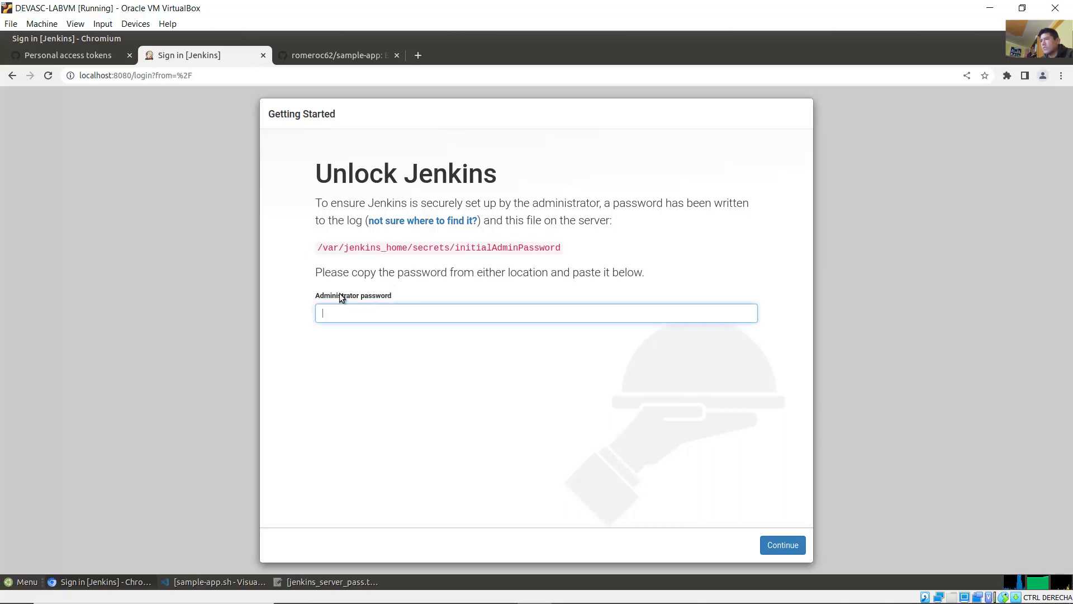
{"action": "left_click", "coordinate": [329, 581]}
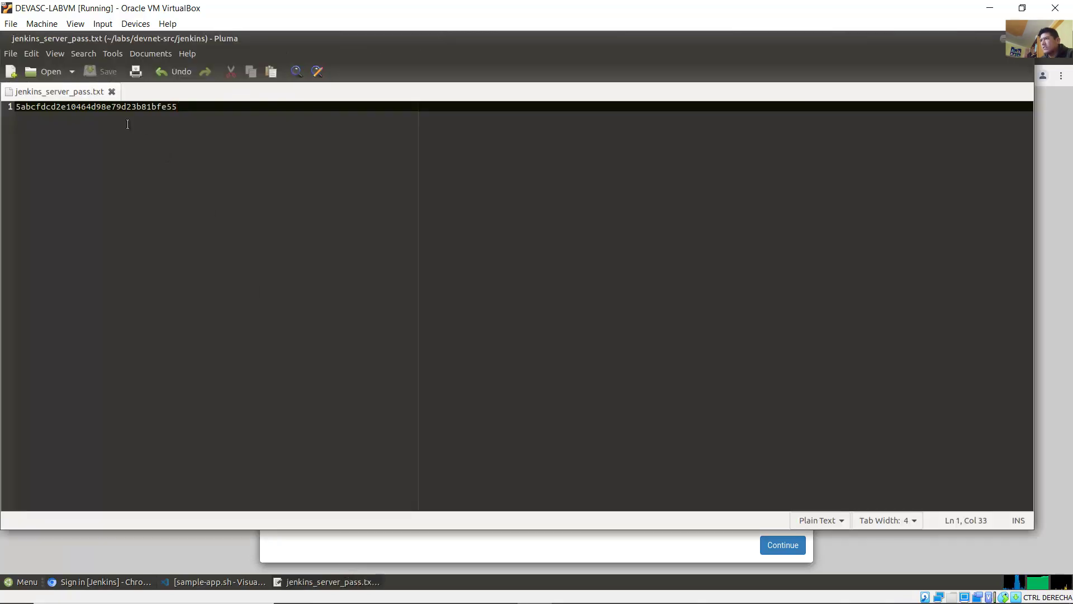
{"action": "left_click_drag", "start_coordinate": [177, 106], "coordinate": [16, 107]}
{"action": "right_click", "coordinate": [28, 106]}
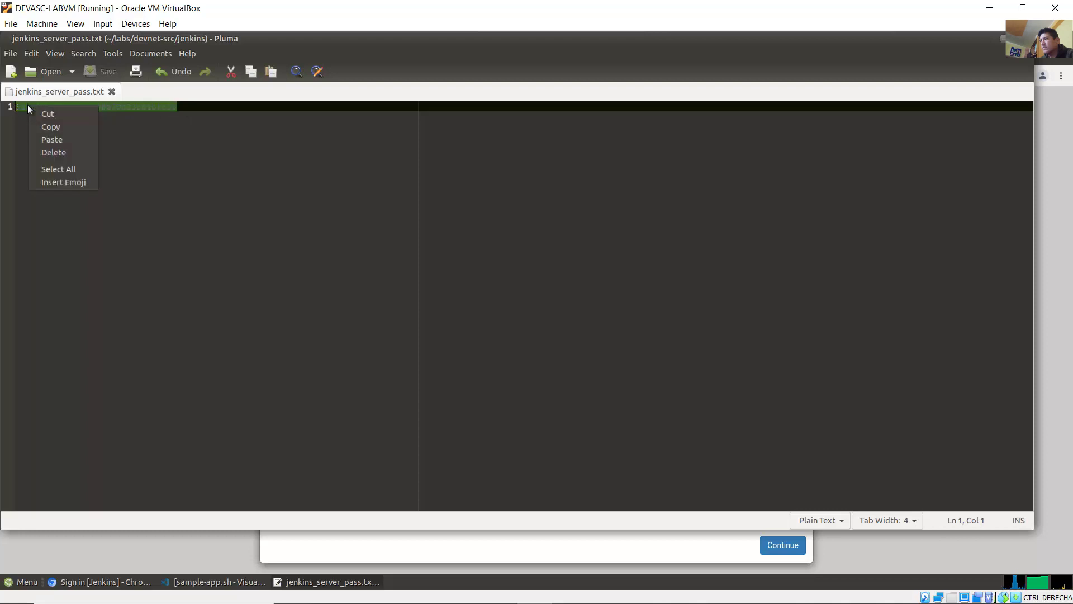
{"action": "left_click", "coordinate": [75, 128]}
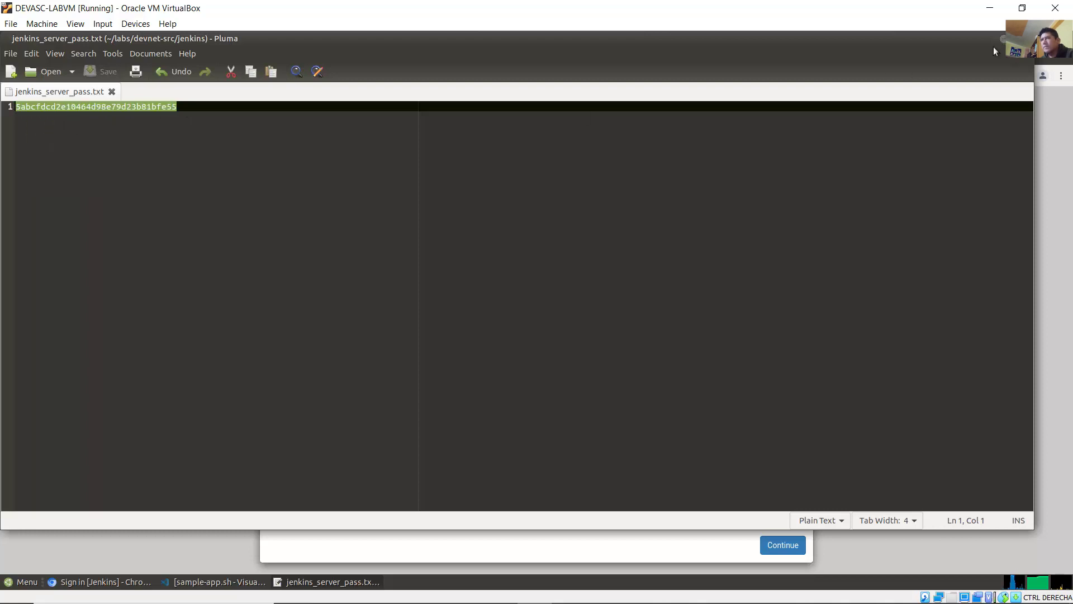
{"action": "left_click", "coordinate": [1003, 38]}
Step: Paste it as the Administrator password, continue, decline saving it in the browser, and return to Word
{"action": "right_click", "coordinate": [472, 311]}
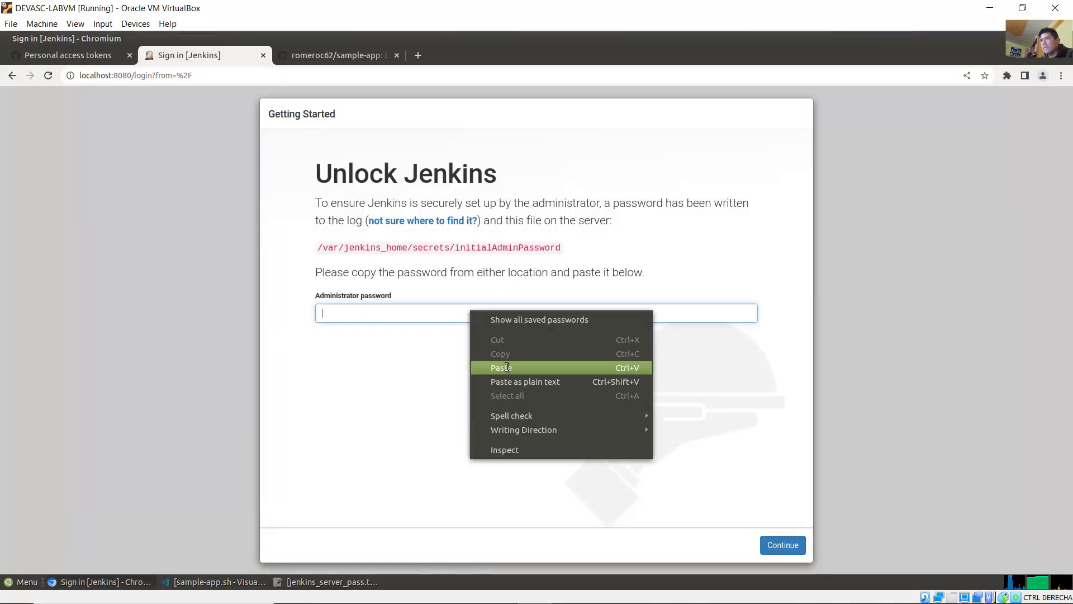
{"action": "left_click", "coordinate": [554, 367]}
{"action": "left_click", "coordinate": [780, 547]}
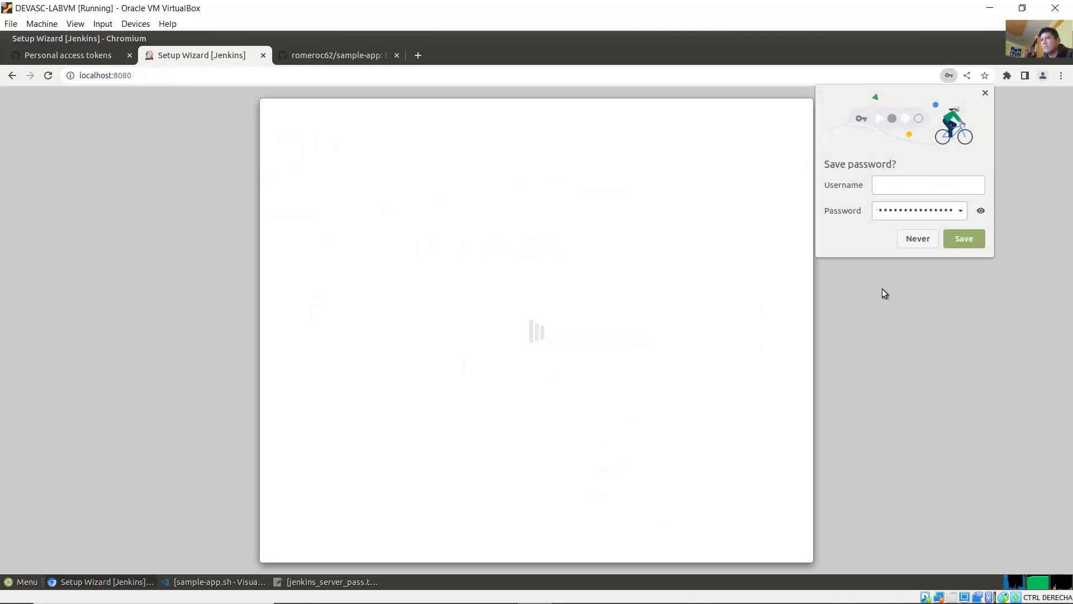
{"action": "left_click", "coordinate": [919, 241]}
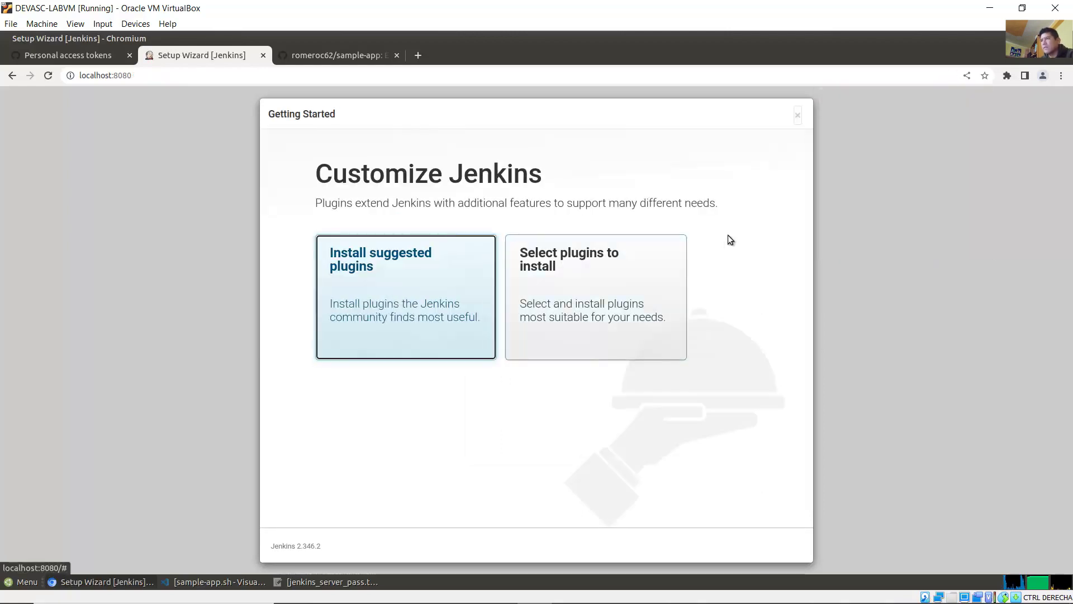
{"action": "left_click", "coordinate": [436, 591]}
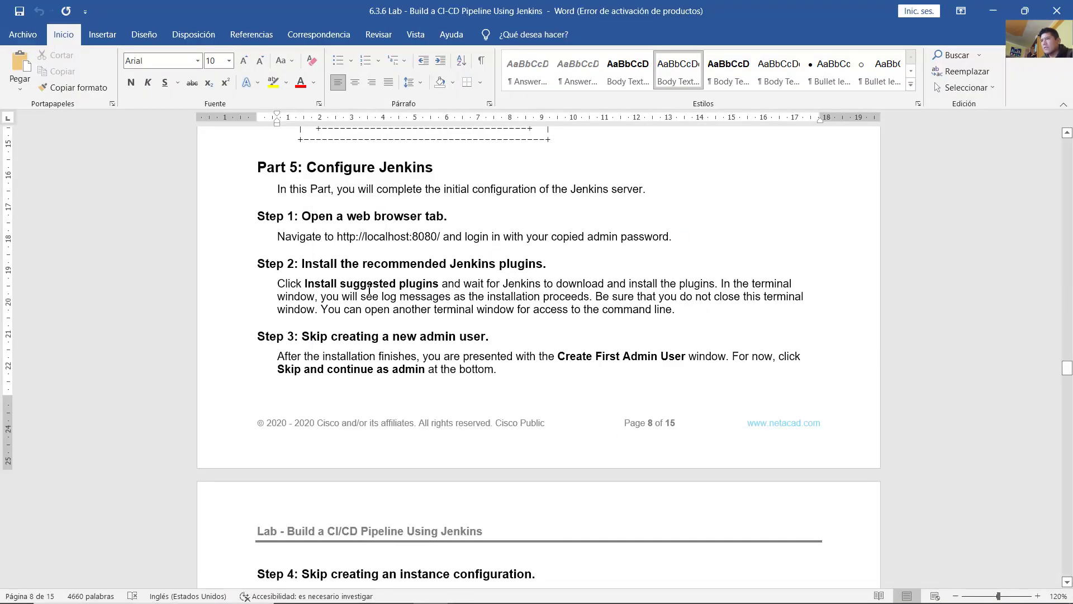
Step: Highlight Step 2's Install suggested plugins instruction and terminal-log note, then go back to the VM
{"action": "left_click_drag", "start_coordinate": [320, 268], "coordinate": [538, 266]}
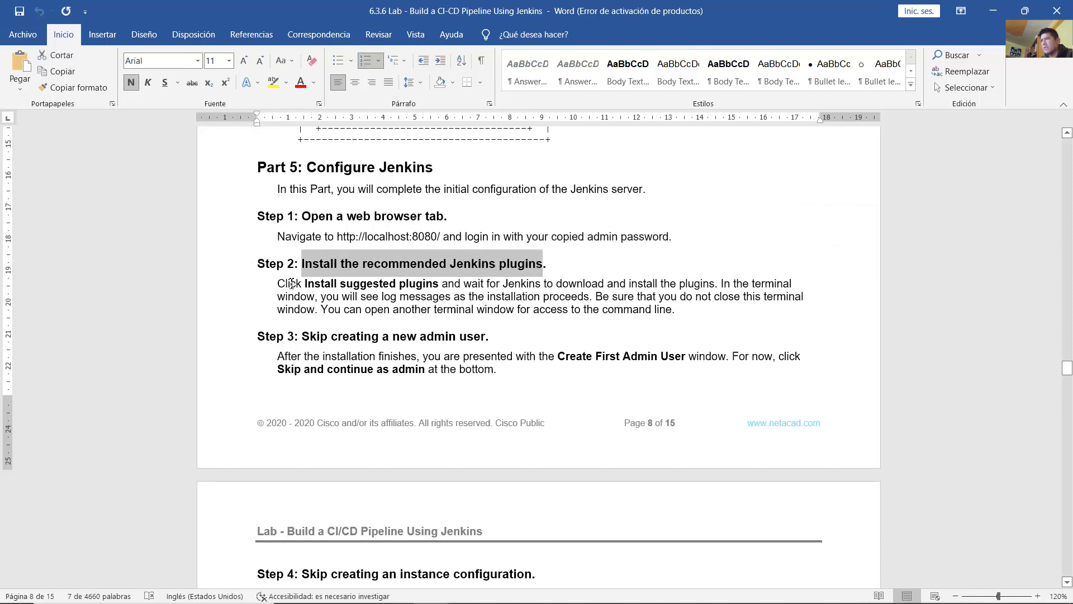
{"action": "left_click_drag", "start_coordinate": [279, 283], "coordinate": [424, 284]}
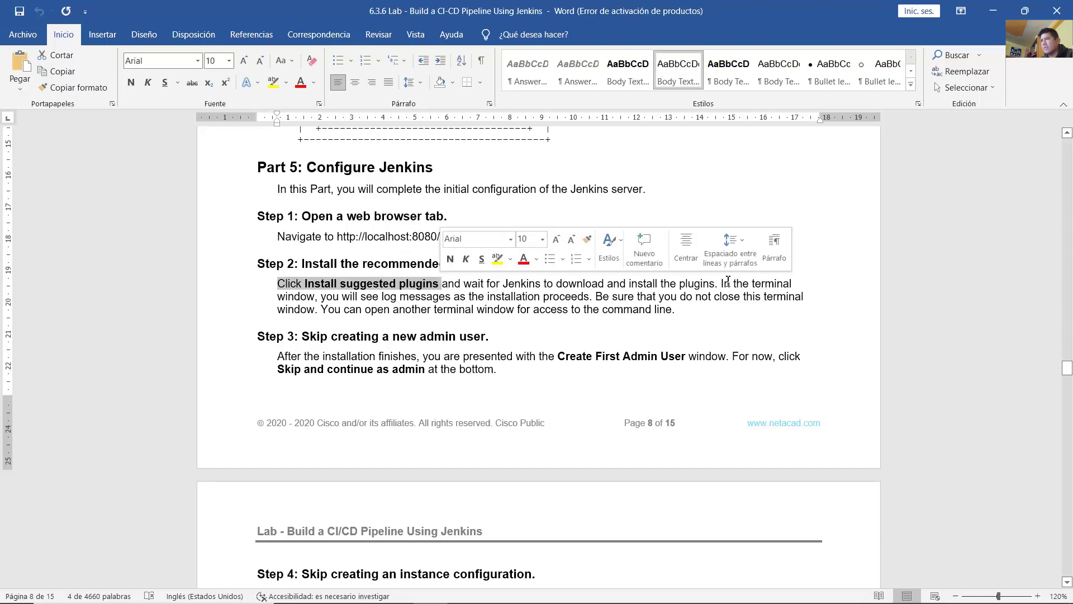
{"action": "left_click_drag", "start_coordinate": [721, 283], "coordinate": [703, 319]}
{"action": "left_click", "coordinate": [703, 315]}
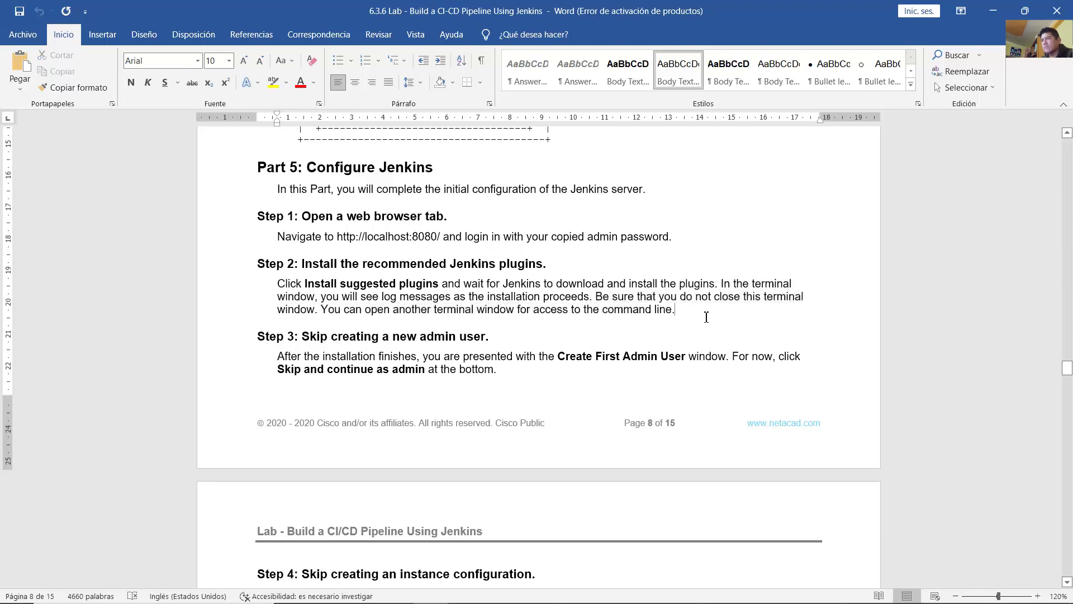
{"action": "left_click", "coordinate": [534, 591]}
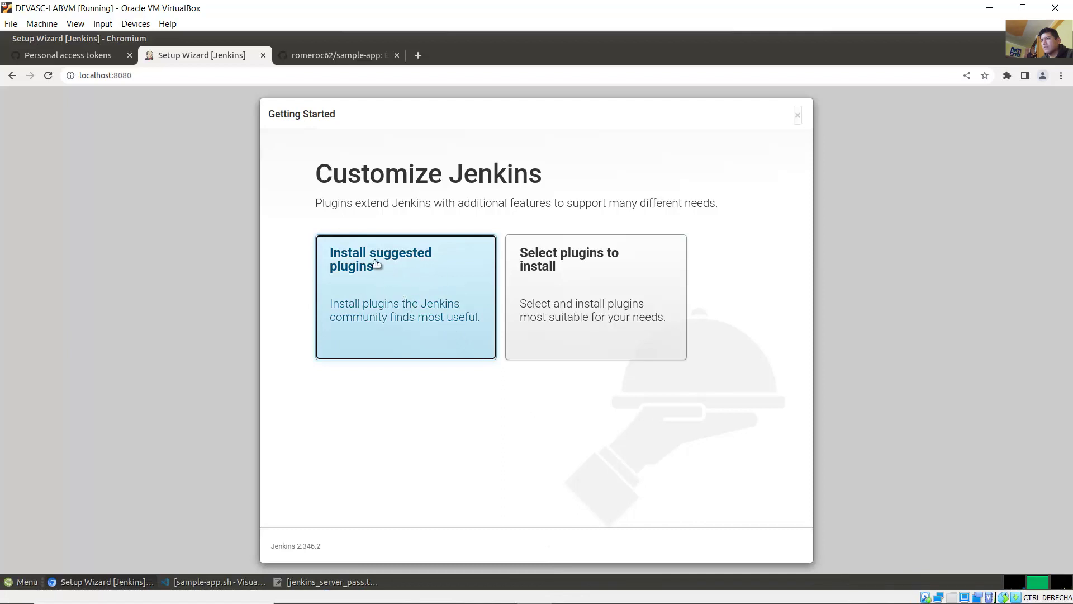
Step: Choose Install suggested plugins on the Customize Jenkins page
{"action": "left_click", "coordinate": [388, 273]}
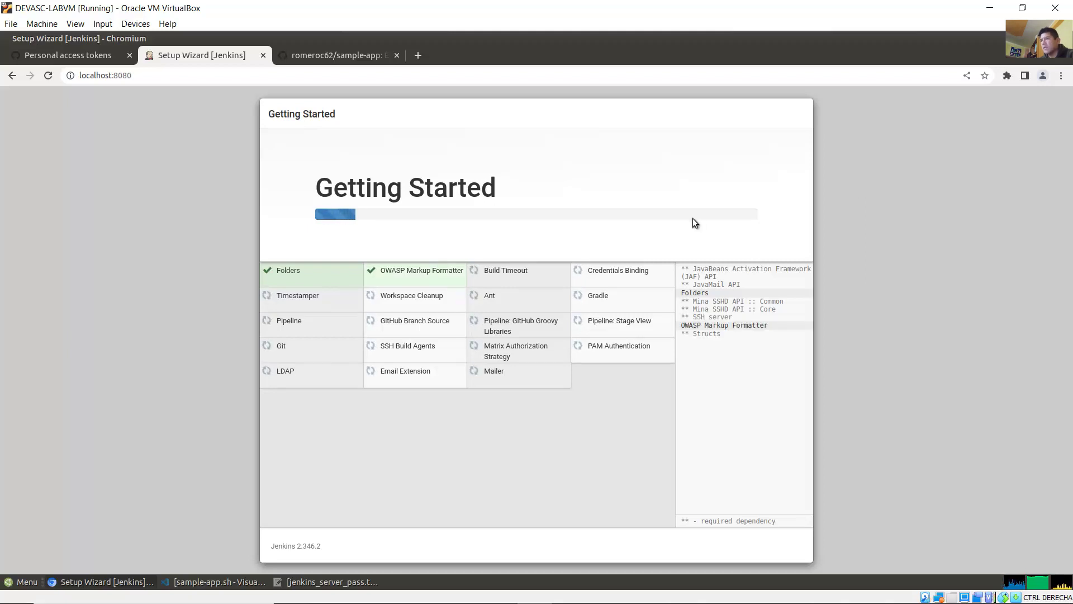
Step: Monitor the Jenkins terminal log and setup wizard until all suggested plugins finish installing
{"action": "left_click", "coordinate": [218, 582]}
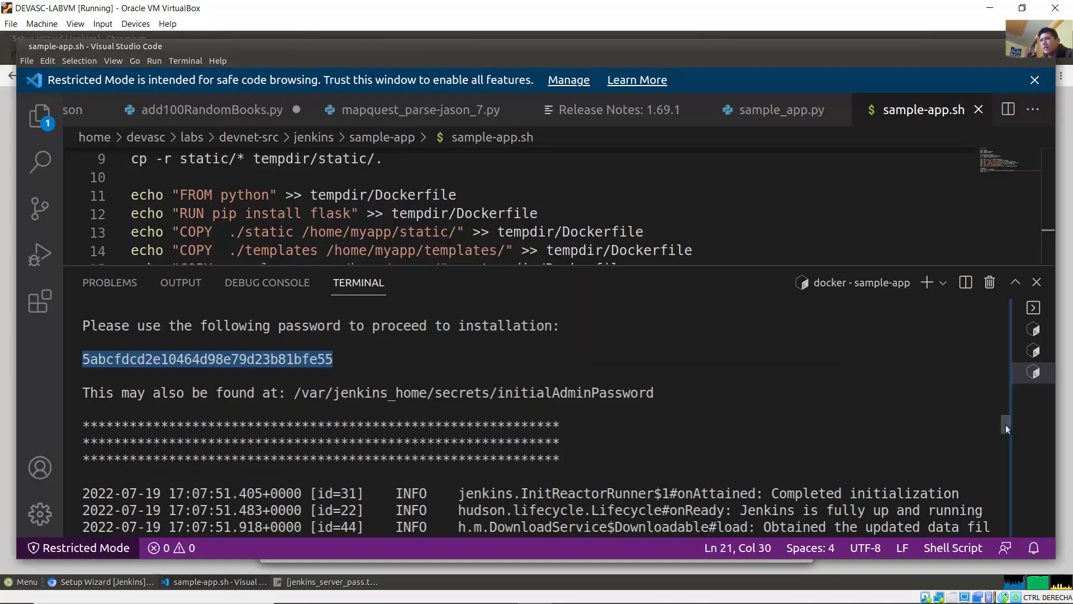
{"action": "left_click_drag", "start_coordinate": [1005, 425], "coordinate": [1011, 548]}
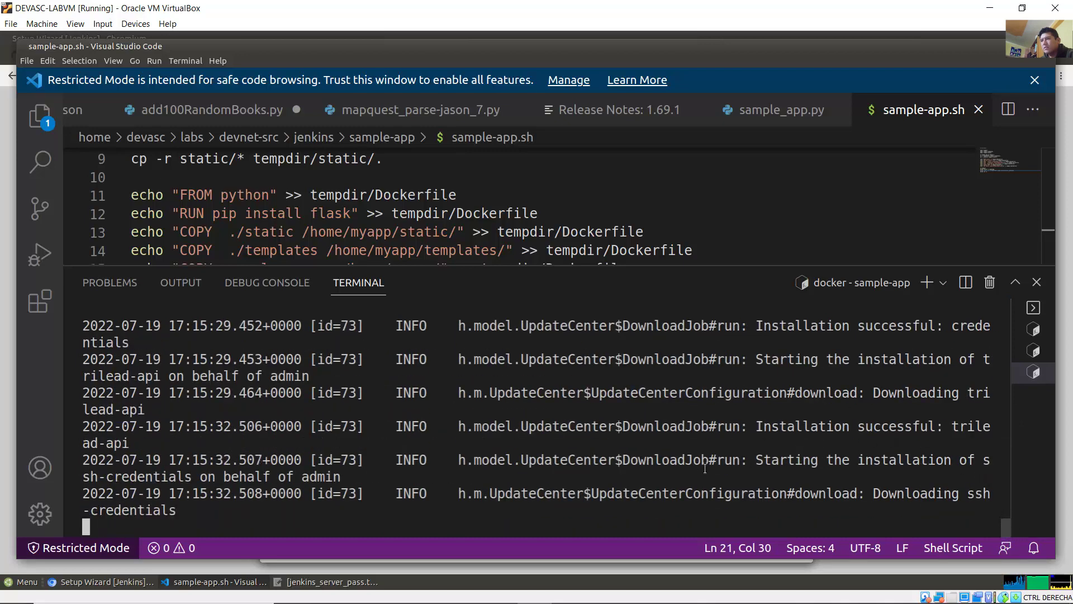
{"action": "left_click", "coordinate": [6, 255]}
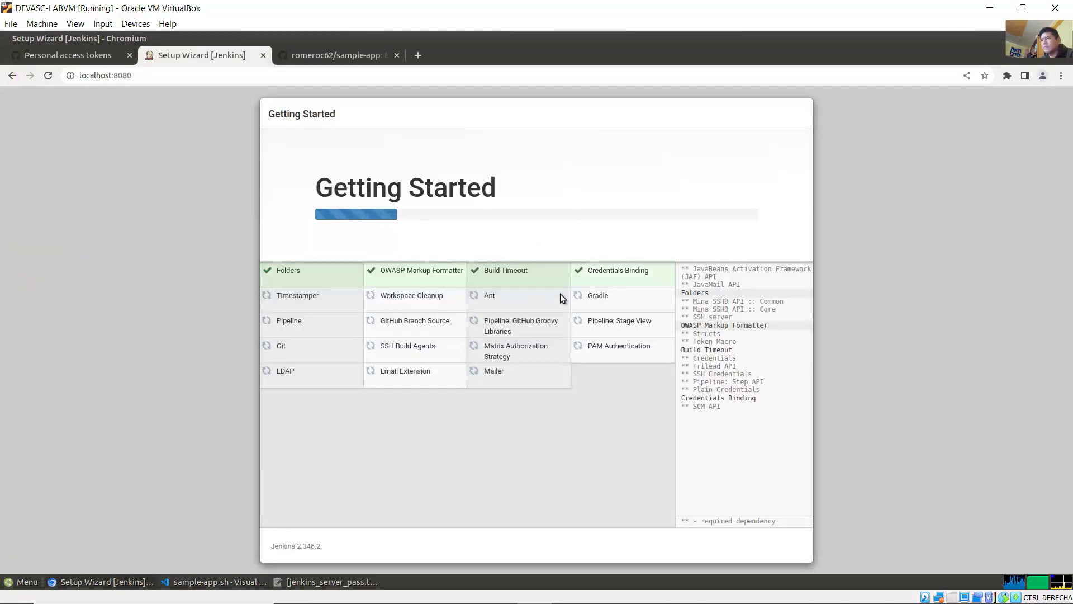
{"action": "left_click", "coordinate": [219, 581]}
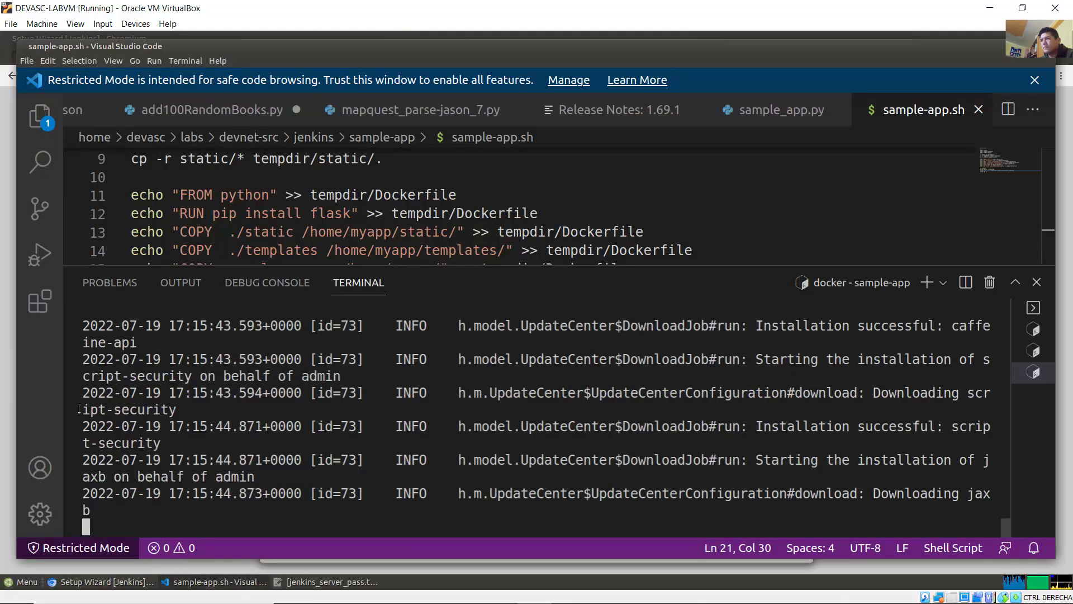
{"action": "left_click", "coordinate": [4, 394]}
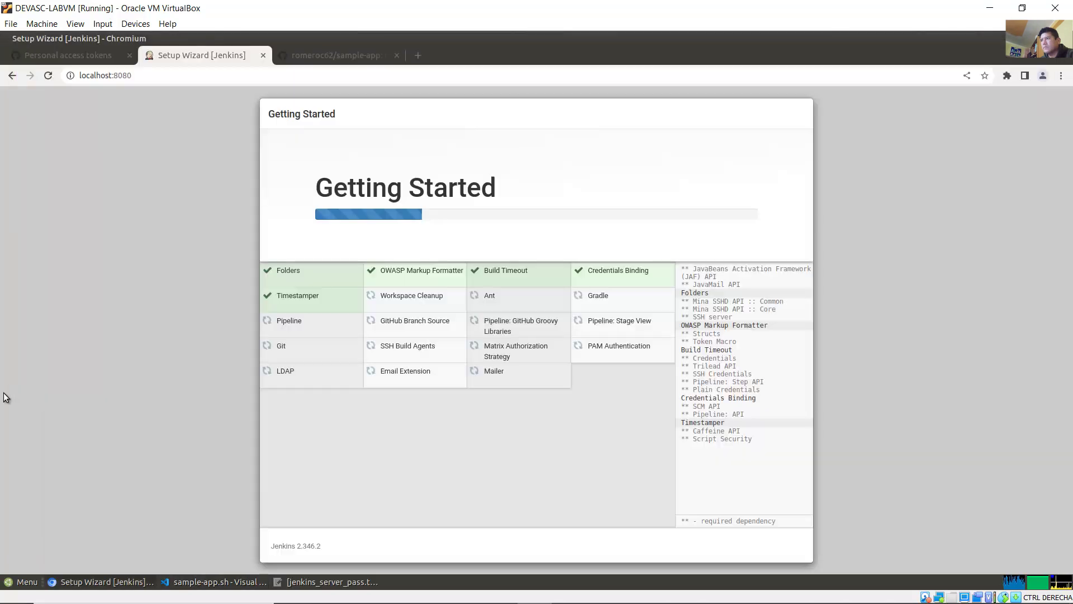
{"action": "left_click", "coordinate": [220, 580]}
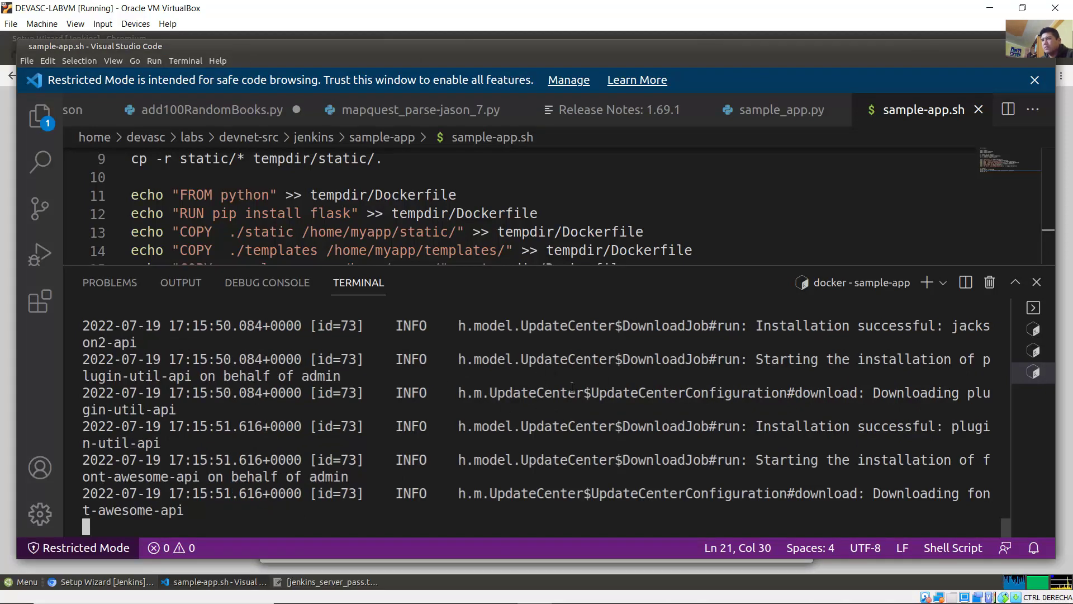
{"action": "left_click", "coordinate": [185, 60]}
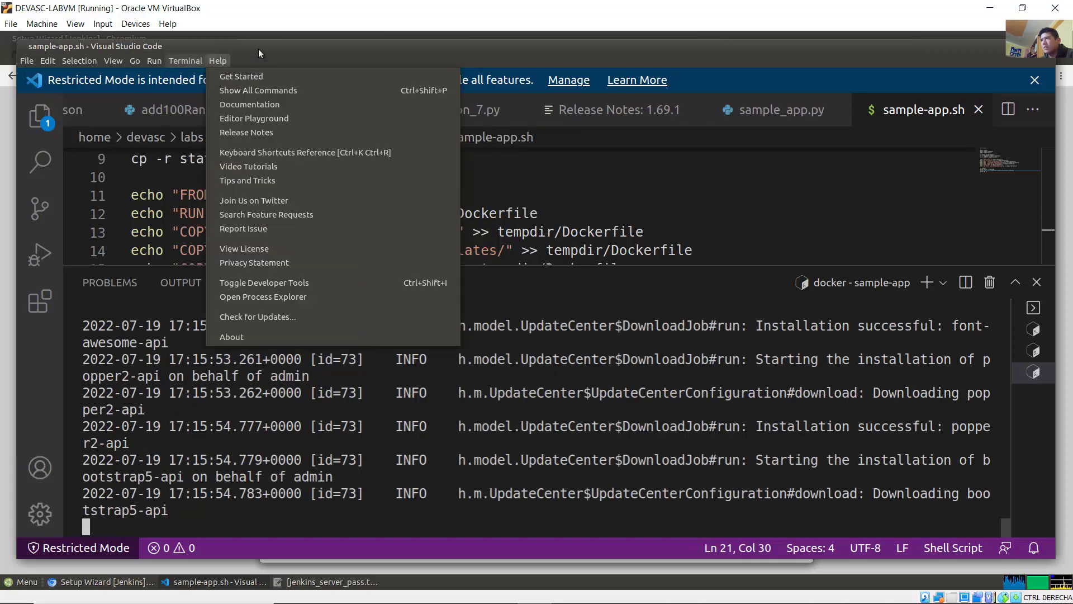
{"action": "left_click", "coordinate": [259, 53]}
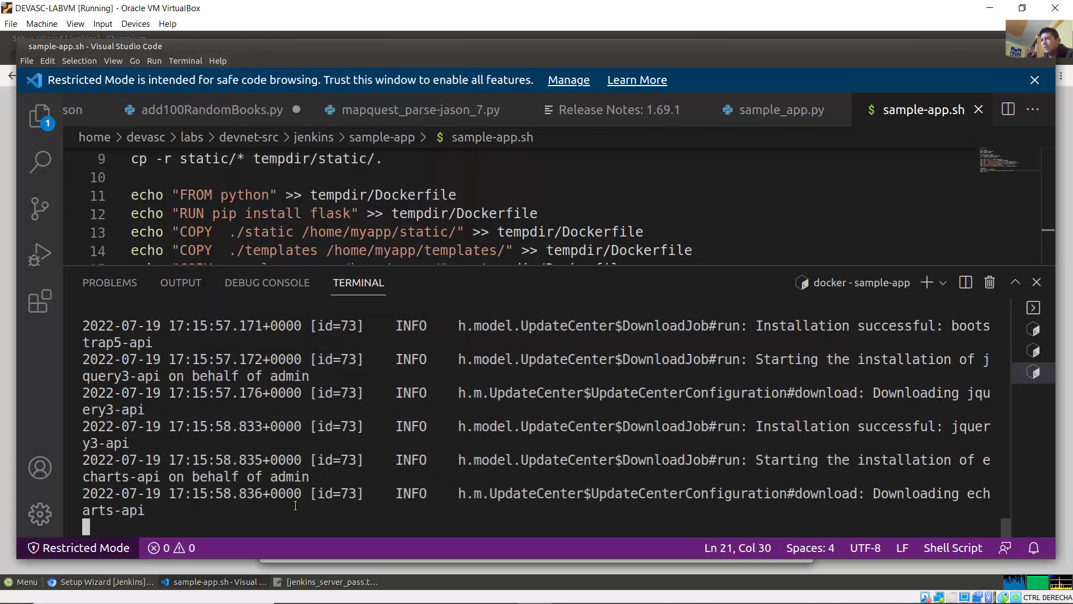
{"action": "left_click", "coordinate": [6, 375]}
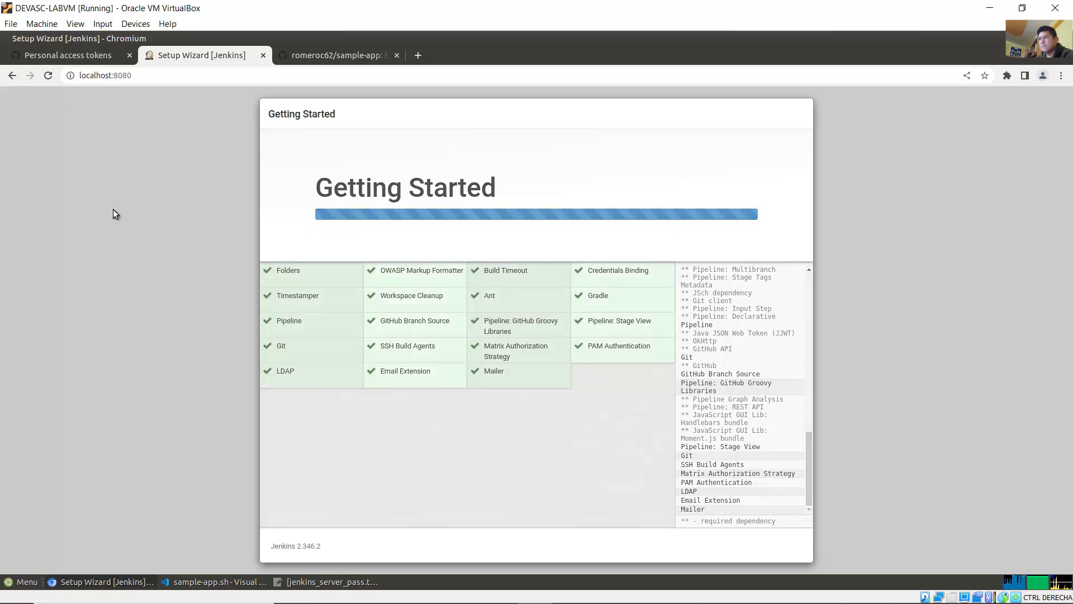
{"action": "left_click", "coordinate": [466, 590]}
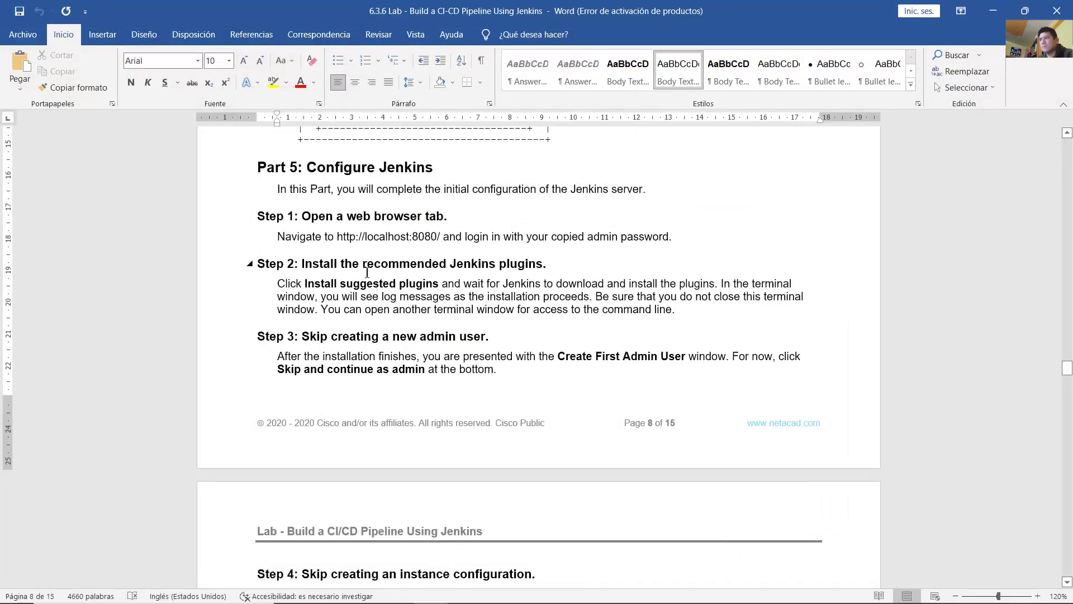
Step: Read the guide's Step 3: after installation, click Skip and continue as admin
{"action": "scroll", "coordinate": [341, 235], "scroll_direction": "down", "scroll_amount": 3}
{"action": "left_click_drag", "start_coordinate": [302, 175], "coordinate": [485, 175]}
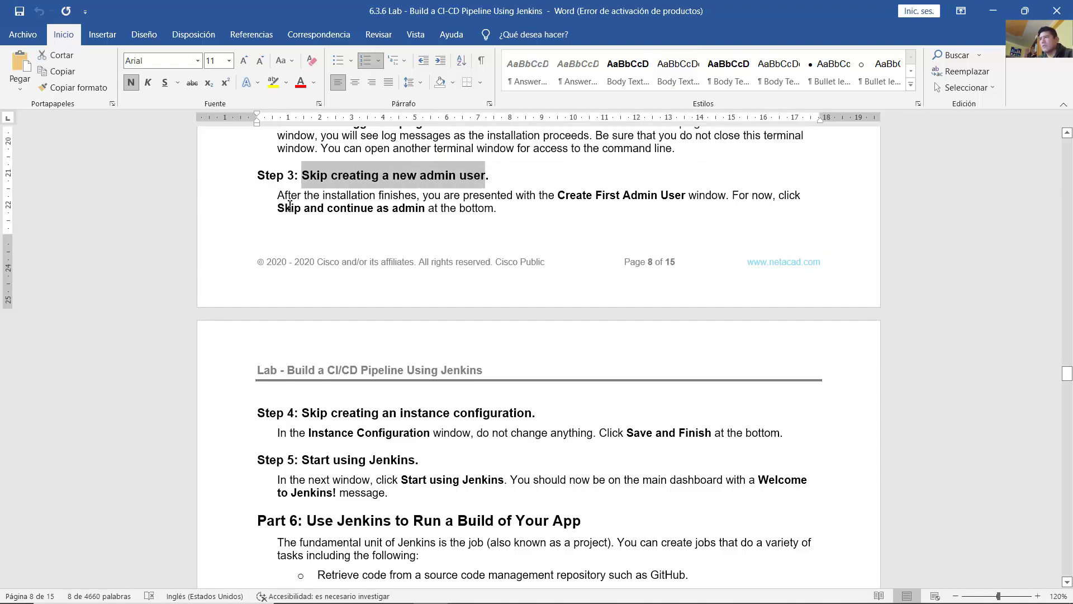
{"action": "left_click_drag", "start_coordinate": [280, 195], "coordinate": [729, 194]}
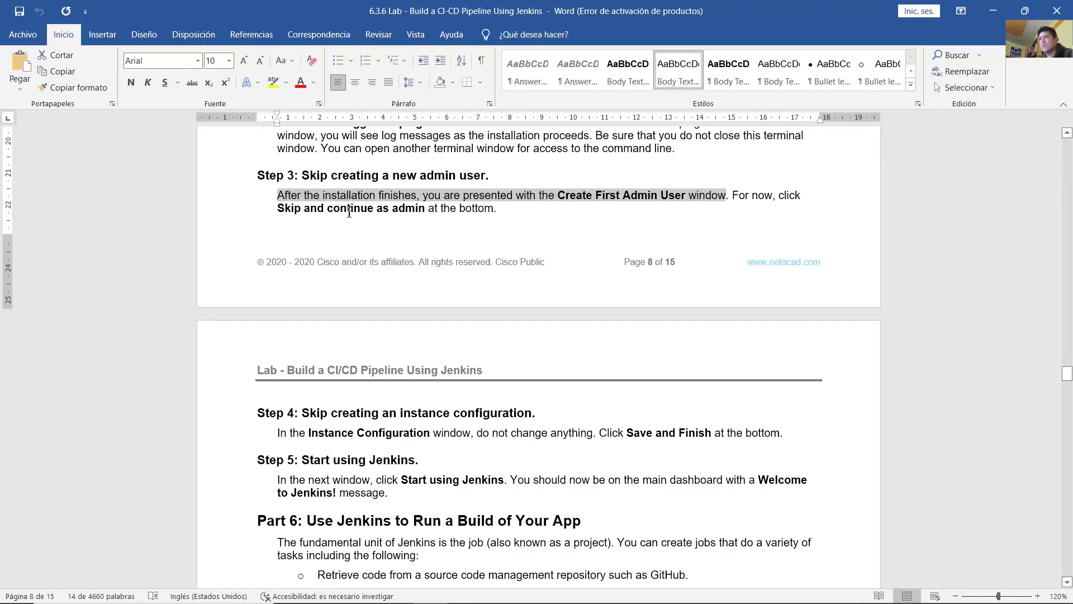
{"action": "left_click_drag", "start_coordinate": [280, 209], "coordinate": [405, 211]}
{"action": "left_click", "coordinate": [405, 212]}
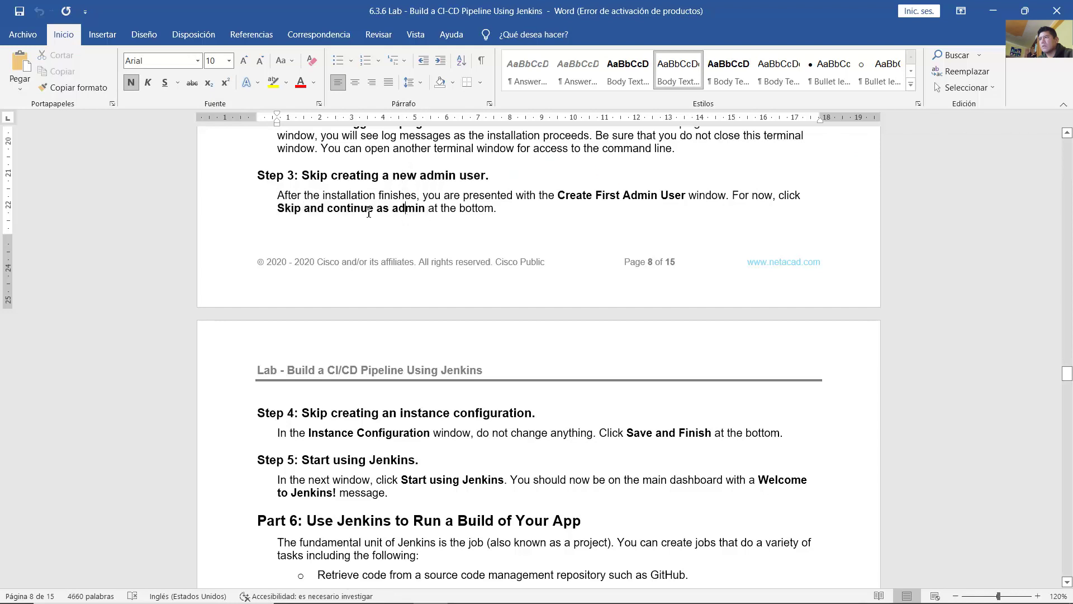
{"action": "left_click_drag", "start_coordinate": [325, 210], "coordinate": [493, 209]}
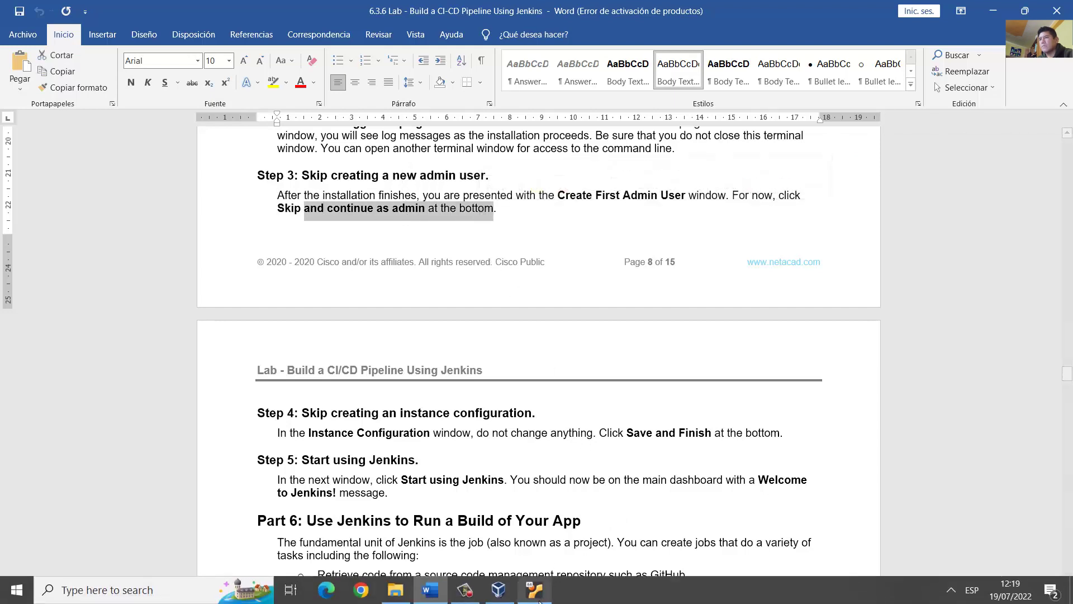
{"action": "left_click", "coordinate": [535, 594]}
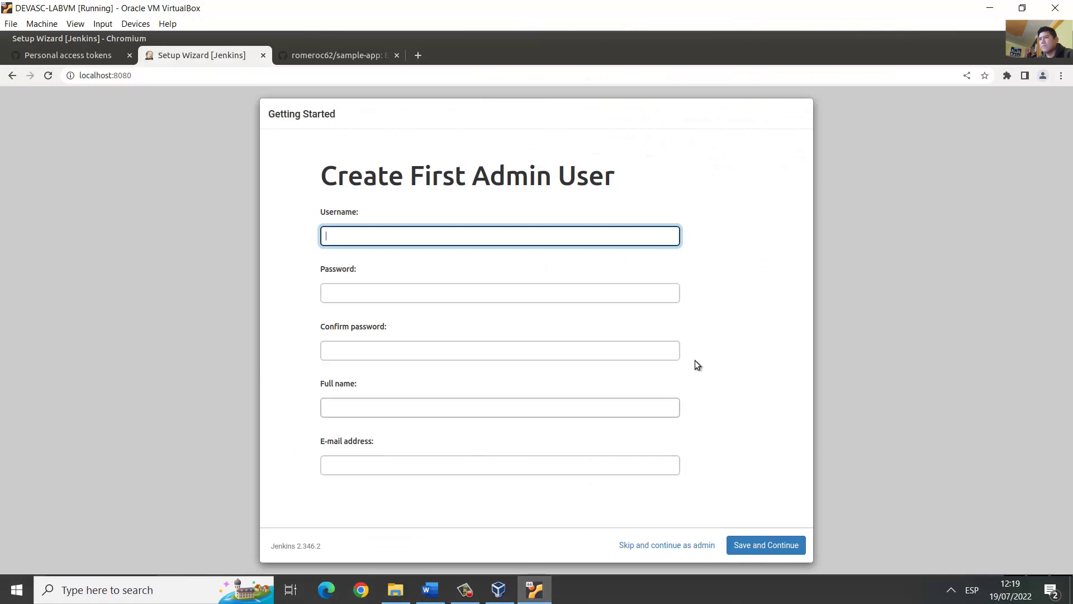
Step: Skip creating an admin user, then read Step 4 about the Instance Configuration window
{"action": "left_click", "coordinate": [666, 545]}
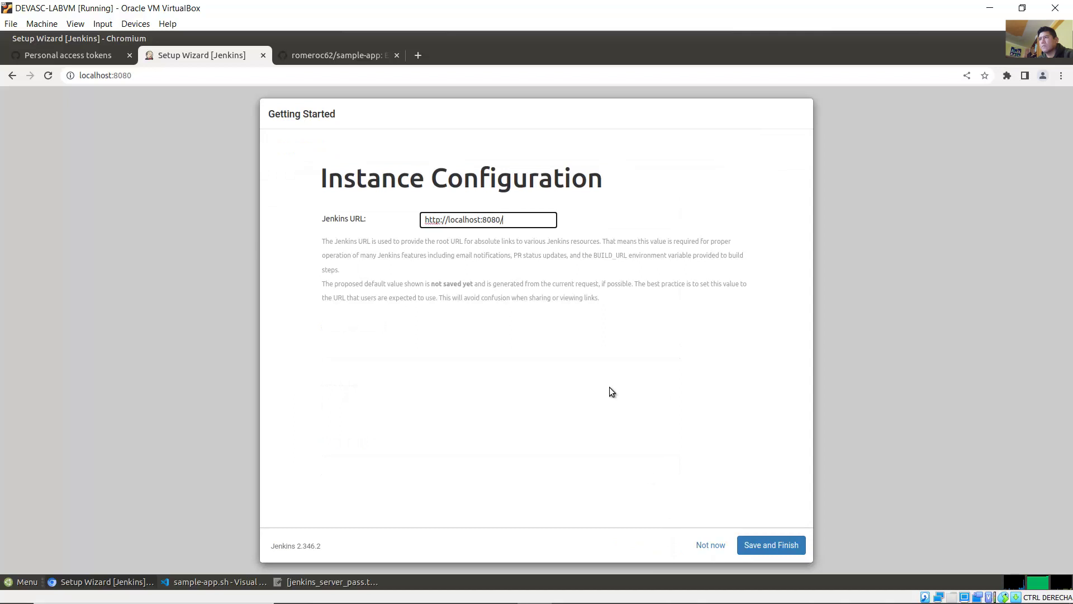
{"action": "mouse_move", "coordinate": [428, 593]}
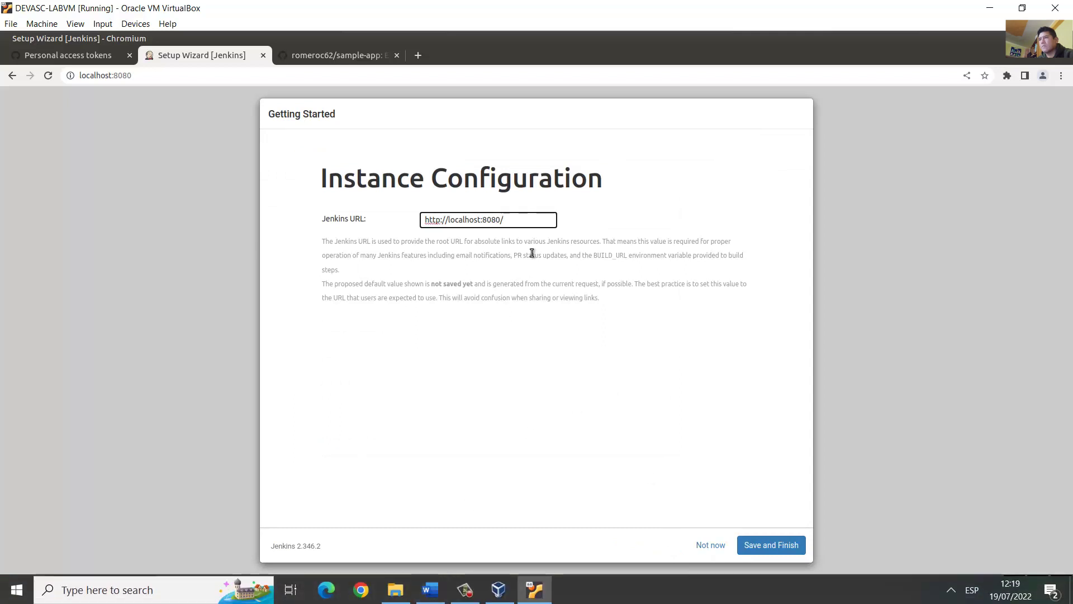
{"action": "left_click_drag", "start_coordinate": [518, 220], "coordinate": [422, 221]}
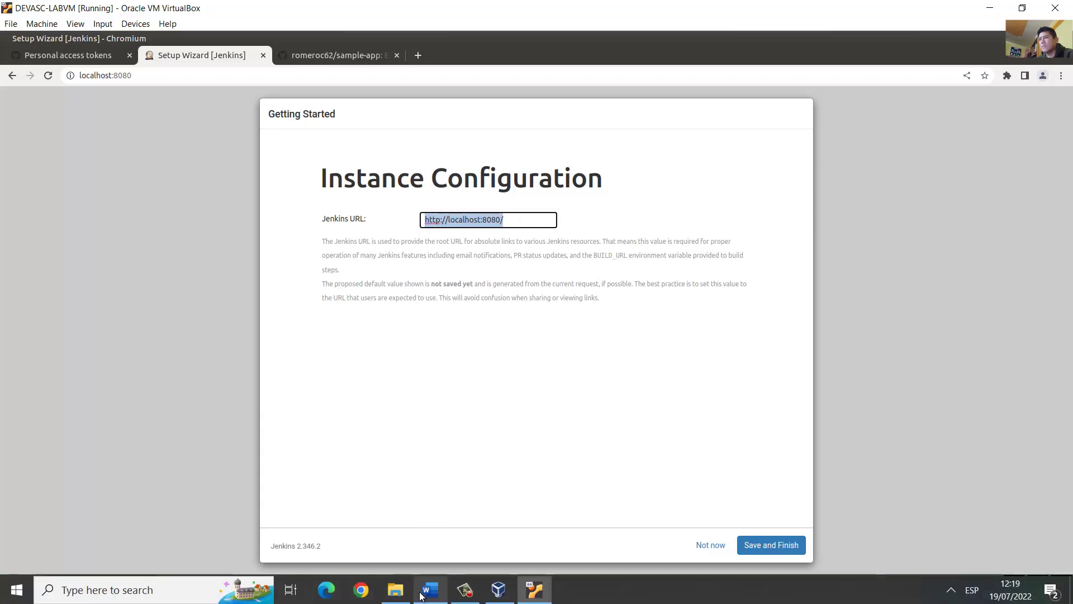
{"action": "left_click", "coordinate": [428, 595]}
{"action": "scroll", "coordinate": [503, 299], "scroll_direction": "down", "scroll_amount": 3}
{"action": "scroll", "coordinate": [510, 302], "scroll_direction": "down", "scroll_amount": 3}
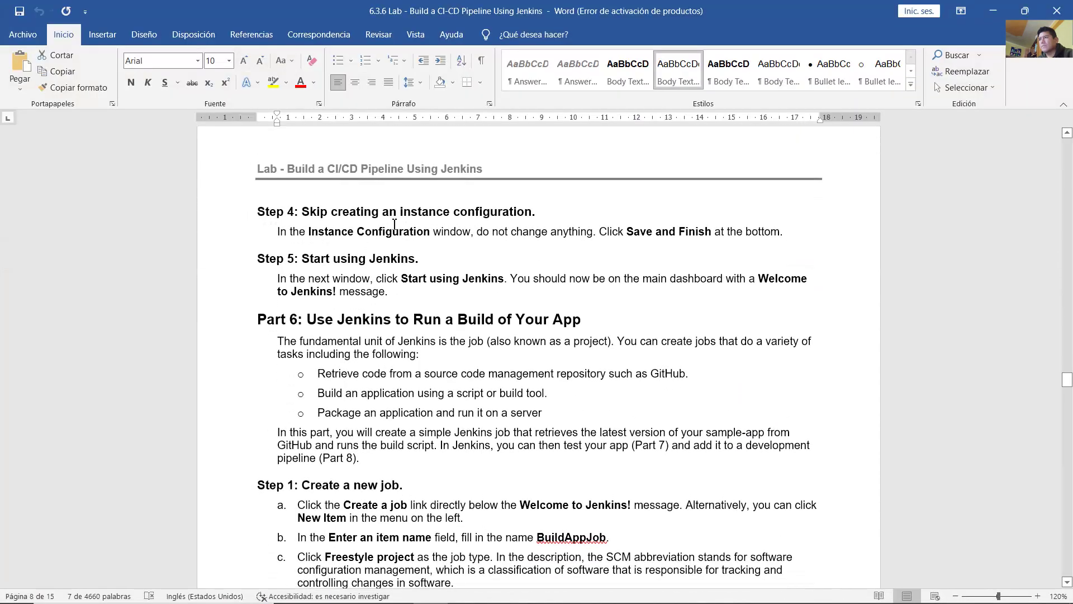
{"action": "left_click_drag", "start_coordinate": [323, 214], "coordinate": [529, 212]}
{"action": "left_click_drag", "start_coordinate": [318, 234], "coordinate": [744, 230]}
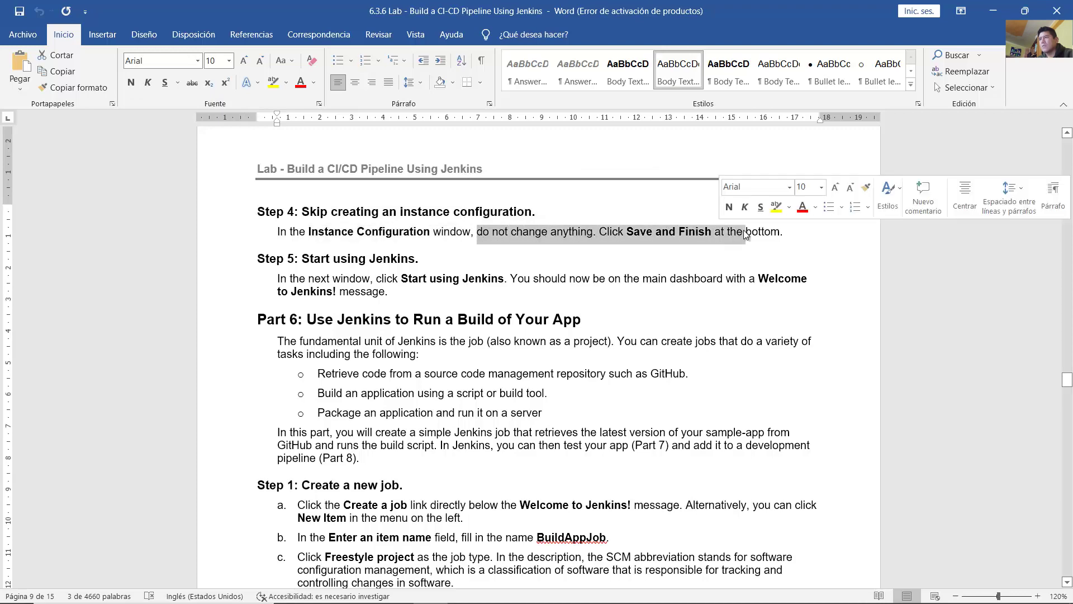
Step: Keep the proposed Jenkins URL unchanged and choose Save and Finish
{"action": "left_click", "coordinate": [535, 594]}
{"action": "left_click", "coordinate": [499, 360]}
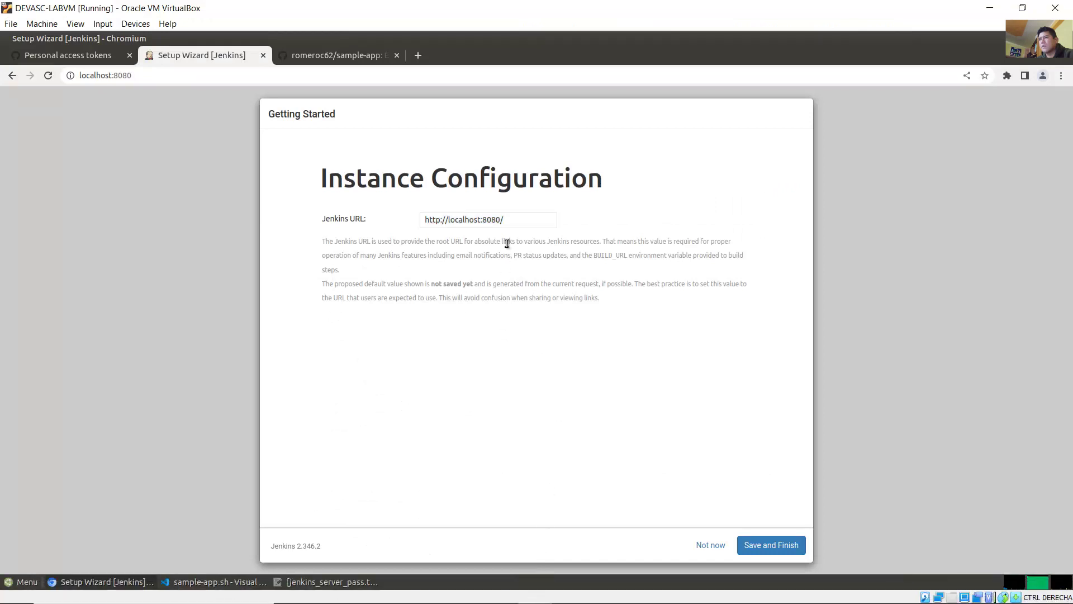
{"action": "left_click_drag", "start_coordinate": [506, 222], "coordinate": [411, 223]}
{"action": "left_click", "coordinate": [473, 355]}
{"action": "left_click", "coordinate": [761, 549]}
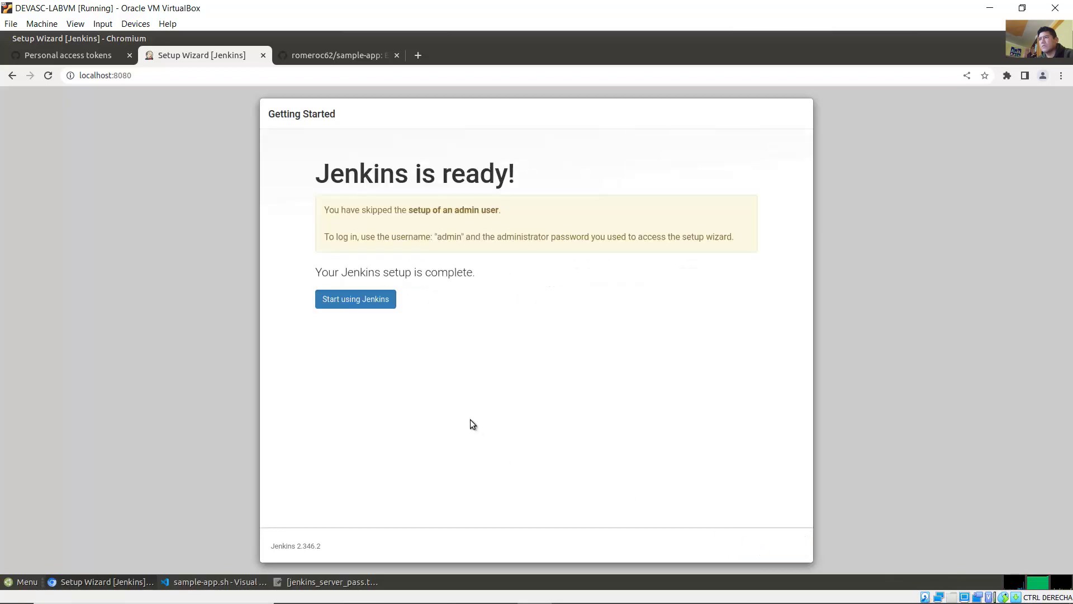
Step: Click Start using Jenkins to reach the Welcome to Jenkins! dashboard, then open the guide's Part 6
{"action": "left_click", "coordinate": [430, 591]}
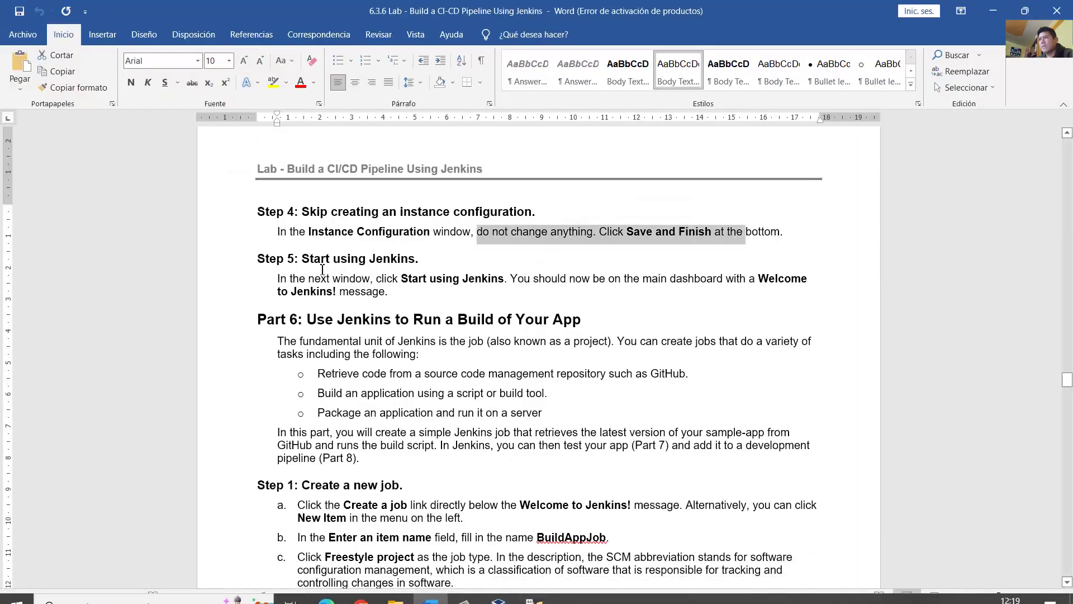
{"action": "left_click_drag", "start_coordinate": [324, 258], "coordinate": [413, 273]}
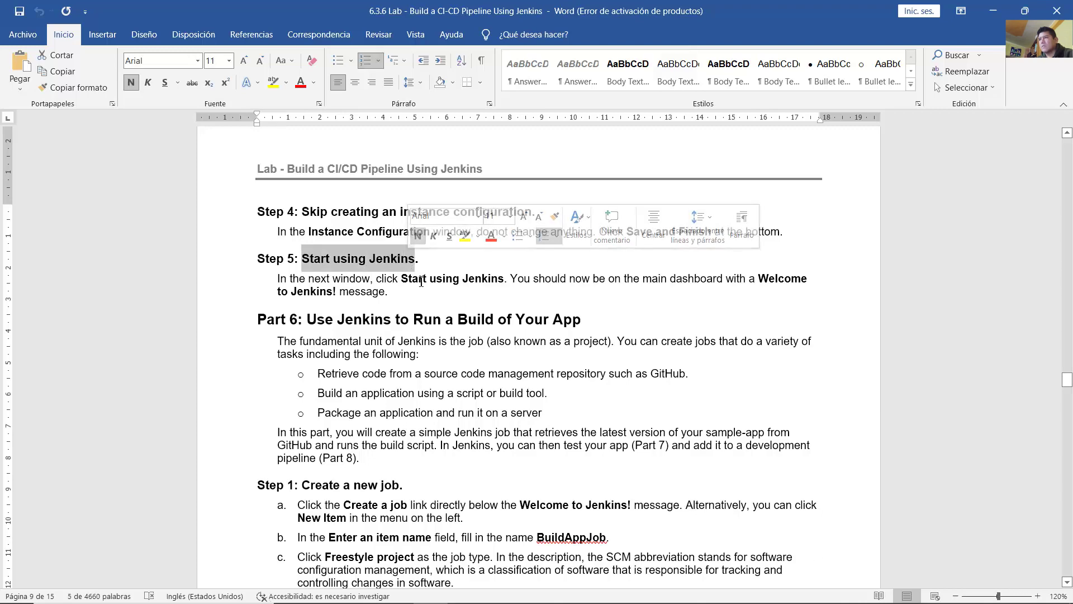
{"action": "left_click", "coordinate": [527, 291]}
{"action": "left_click", "coordinate": [531, 595]}
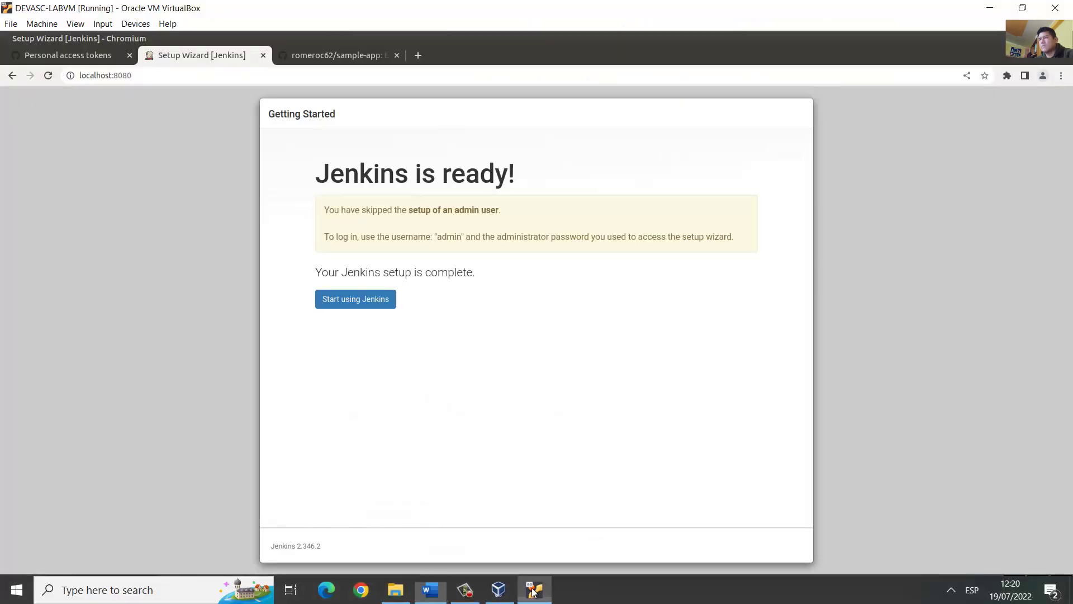
{"action": "left_click", "coordinate": [344, 303]}
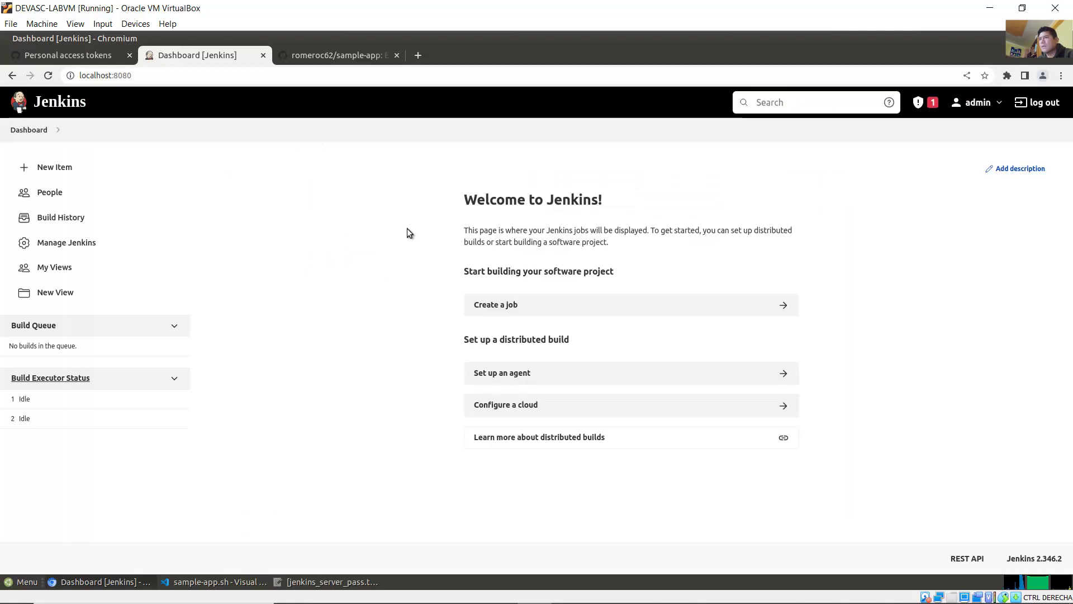
{"action": "left_click_drag", "start_coordinate": [462, 200], "coordinate": [620, 203]}
{"action": "left_click", "coordinate": [641, 207]}
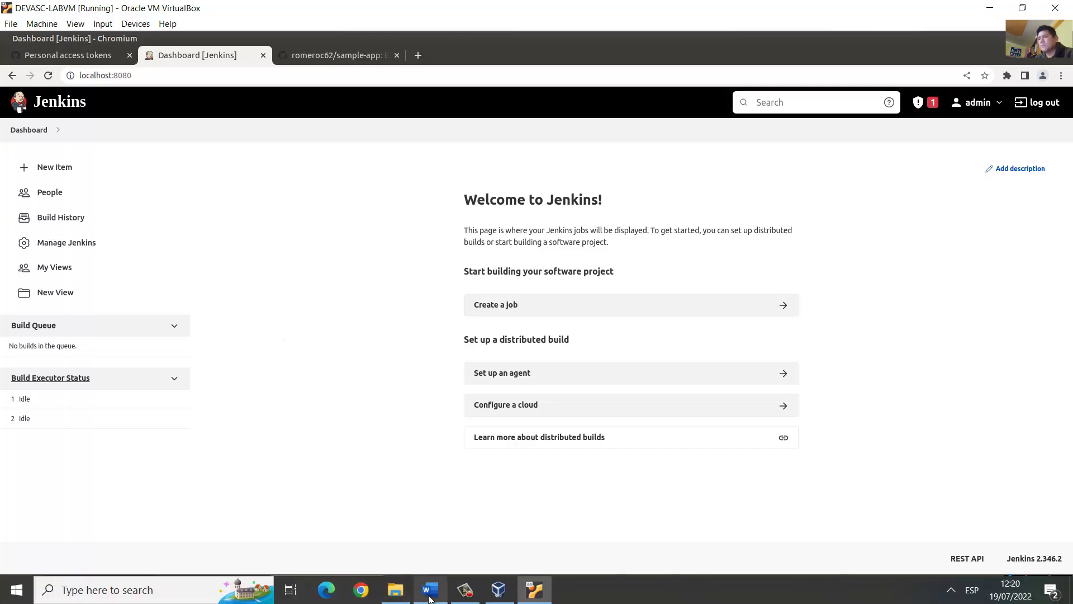
{"action": "left_click", "coordinate": [429, 590]}
{"action": "left_click", "coordinate": [550, 321]}
Step: Read Part 6's introduction and its bullets on retrieving code, building and packaging
{"action": "scroll", "coordinate": [550, 322], "scroll_direction": "down", "scroll_amount": 3}
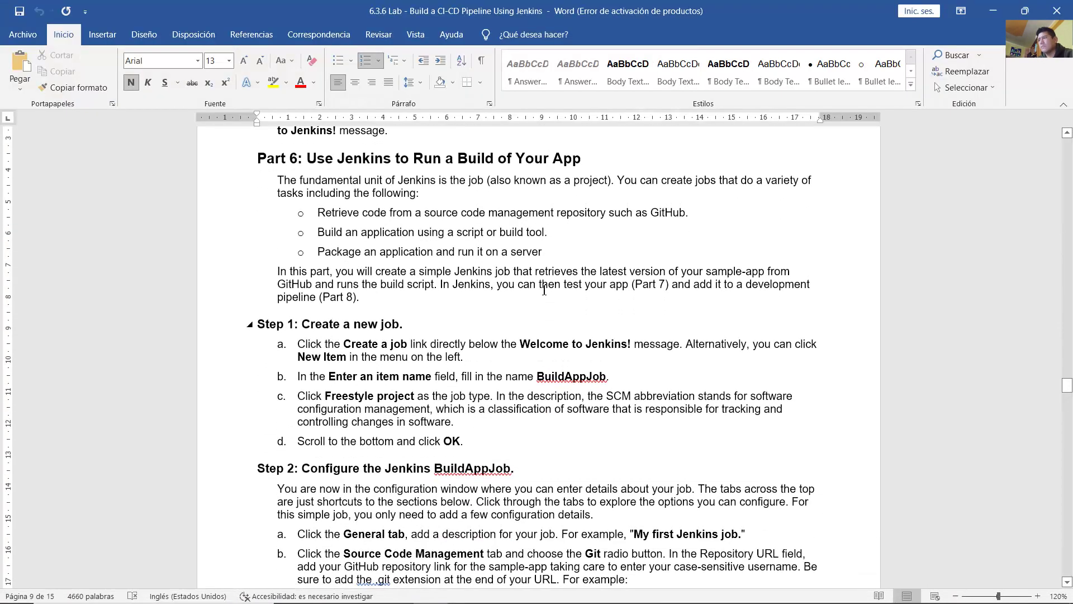
{"action": "left_click_drag", "start_coordinate": [346, 155], "coordinate": [576, 158]}
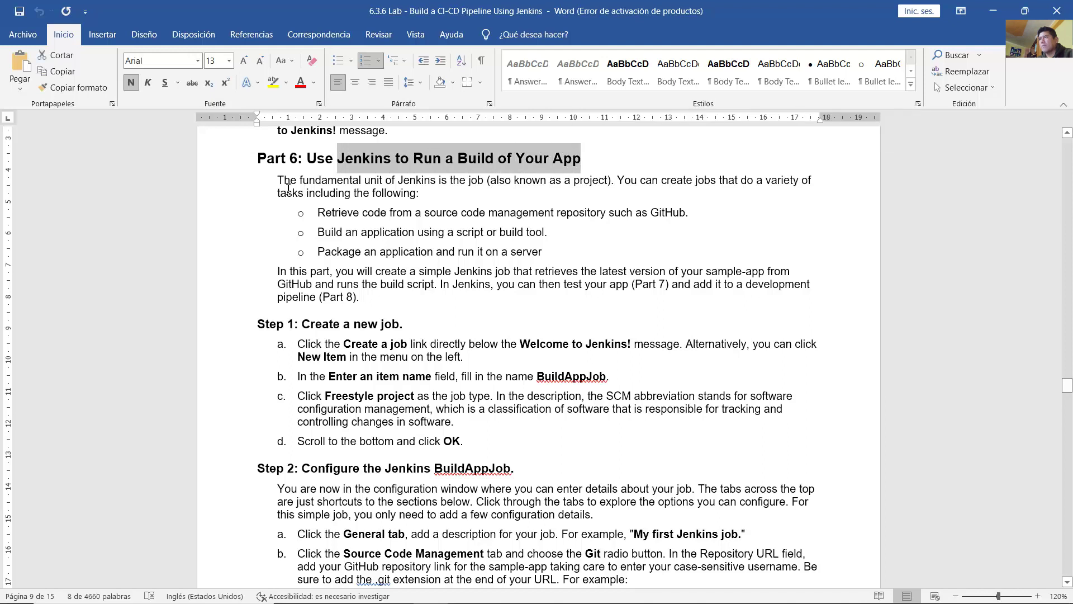
{"action": "left_click_drag", "start_coordinate": [277, 180], "coordinate": [774, 184]}
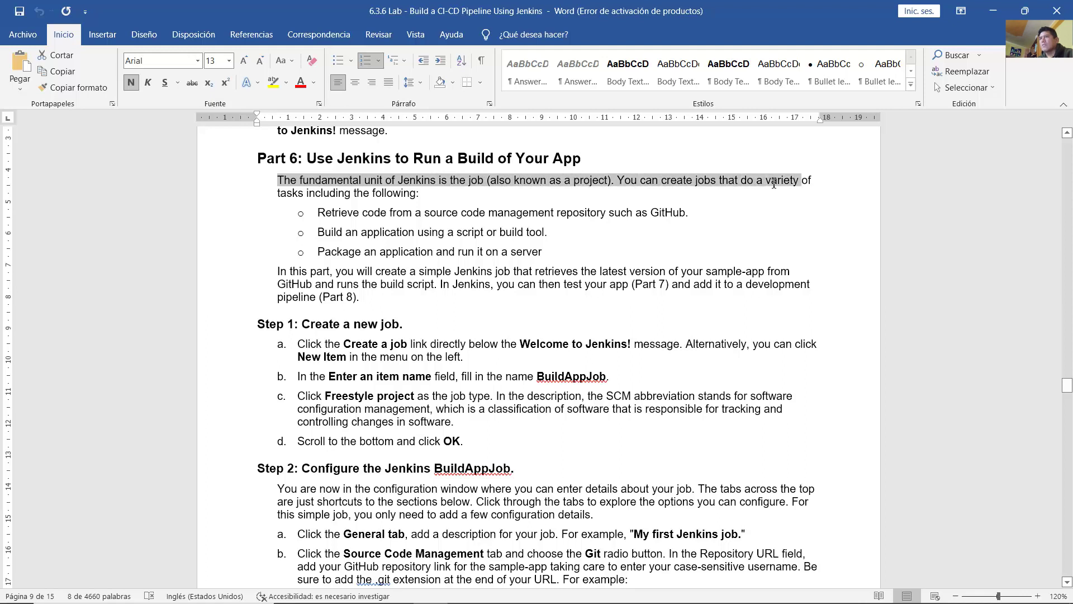
{"action": "left_click_drag", "start_coordinate": [664, 203], "coordinate": [431, 192]}
{"action": "left_click_drag", "start_coordinate": [358, 217], "coordinate": [692, 214]}
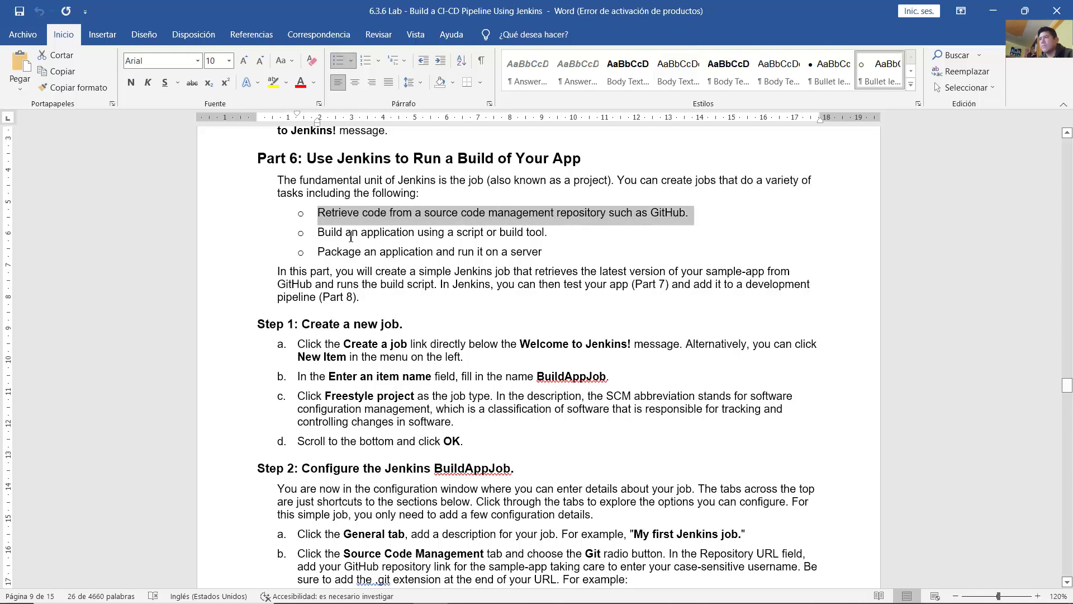
{"action": "left_click_drag", "start_coordinate": [327, 236], "coordinate": [550, 233]}
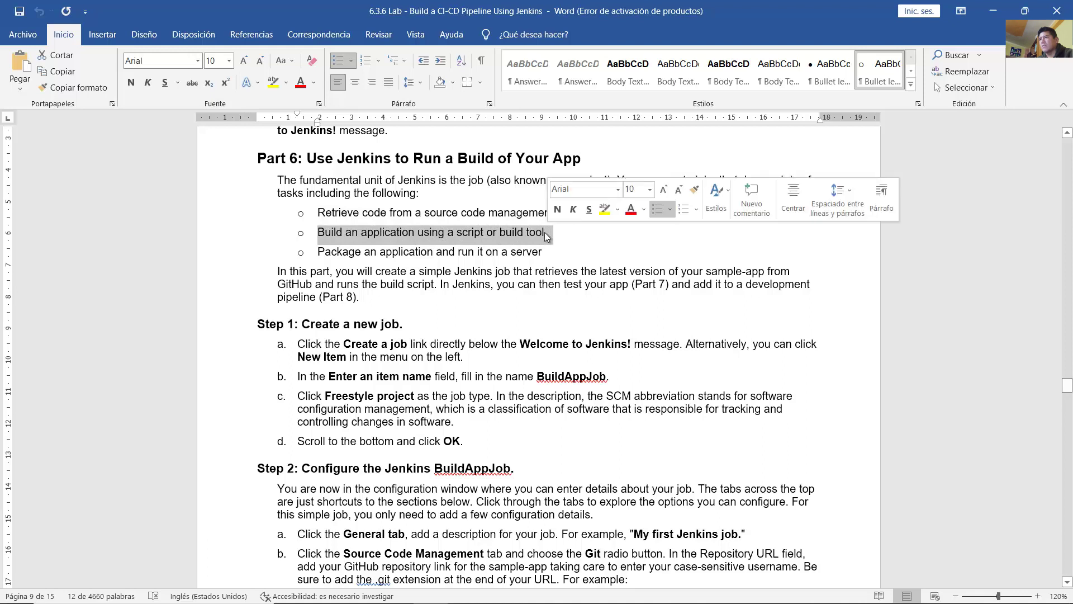
{"action": "left_click_drag", "start_coordinate": [329, 256], "coordinate": [533, 250]}
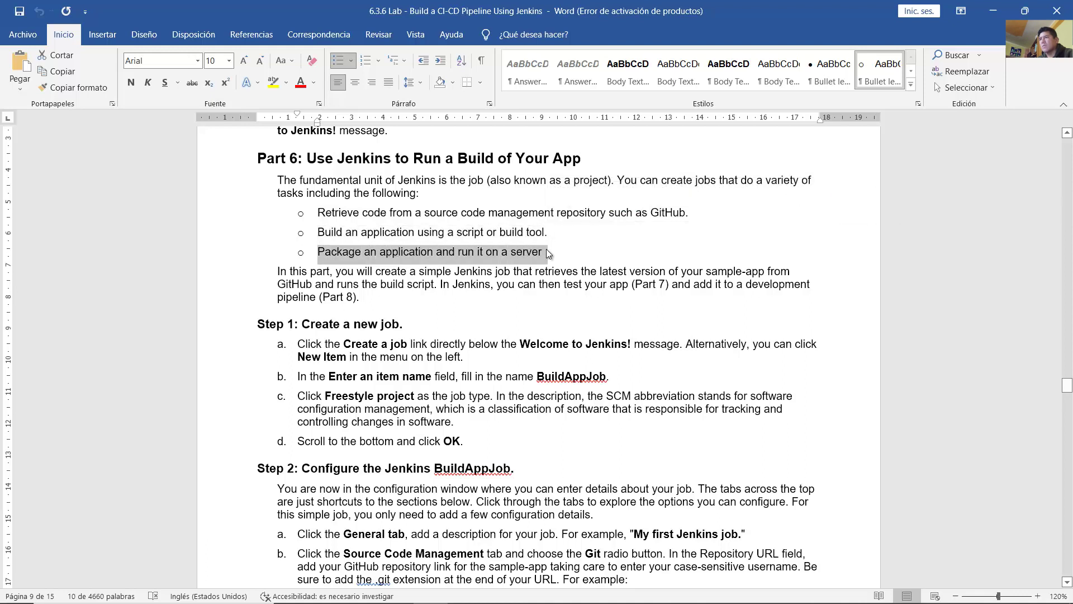
{"action": "left_click", "coordinate": [502, 273]}
{"action": "scroll", "coordinate": [505, 279], "scroll_direction": "down", "scroll_amount": 3}
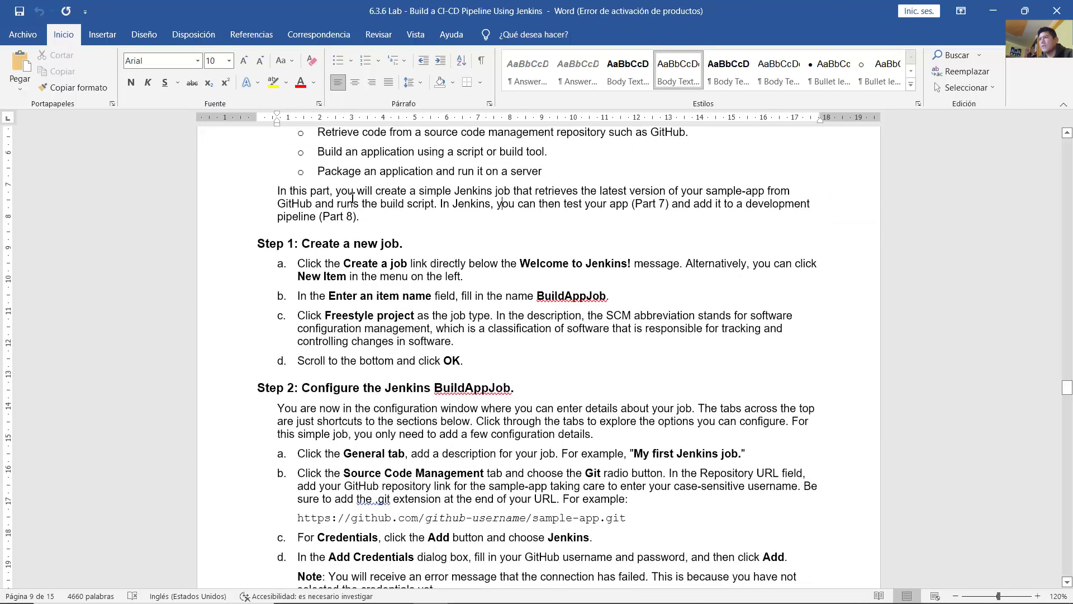
{"action": "left_click_drag", "start_coordinate": [339, 190], "coordinate": [383, 213]}
{"action": "left_click", "coordinate": [464, 209]}
Step: Read Step 1 Create a new job: click New Item and enter an item name
{"action": "left_click", "coordinate": [440, 234]}
{"action": "scroll", "coordinate": [441, 234], "scroll_direction": "down", "scroll_amount": 2}
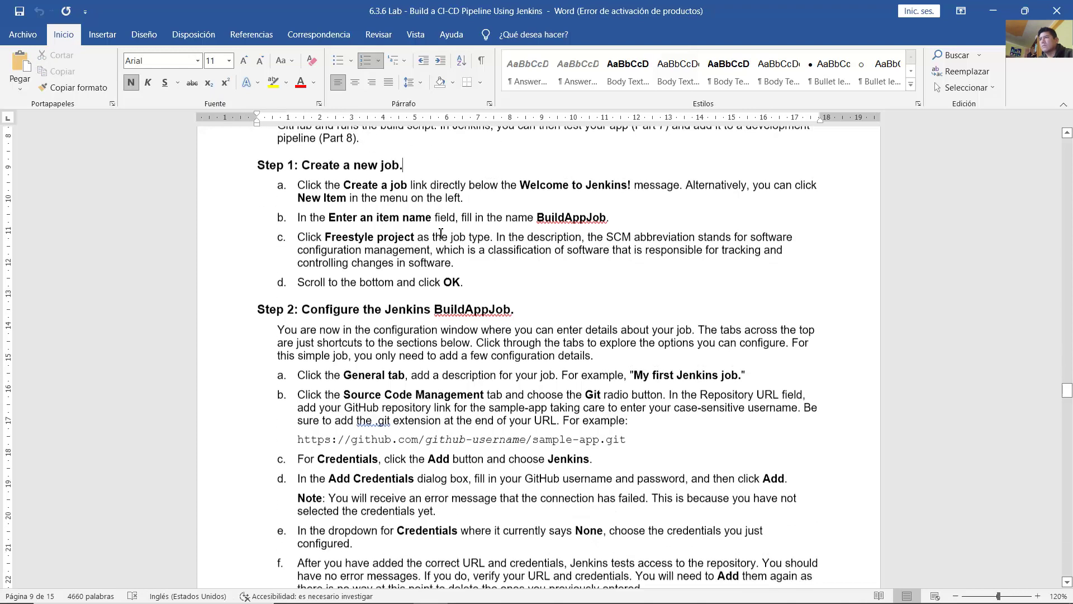
{"action": "left_click_drag", "start_coordinate": [310, 163], "coordinate": [679, 185]}
{"action": "left_click", "coordinate": [388, 182]}
{"action": "left_click", "coordinate": [503, 184]}
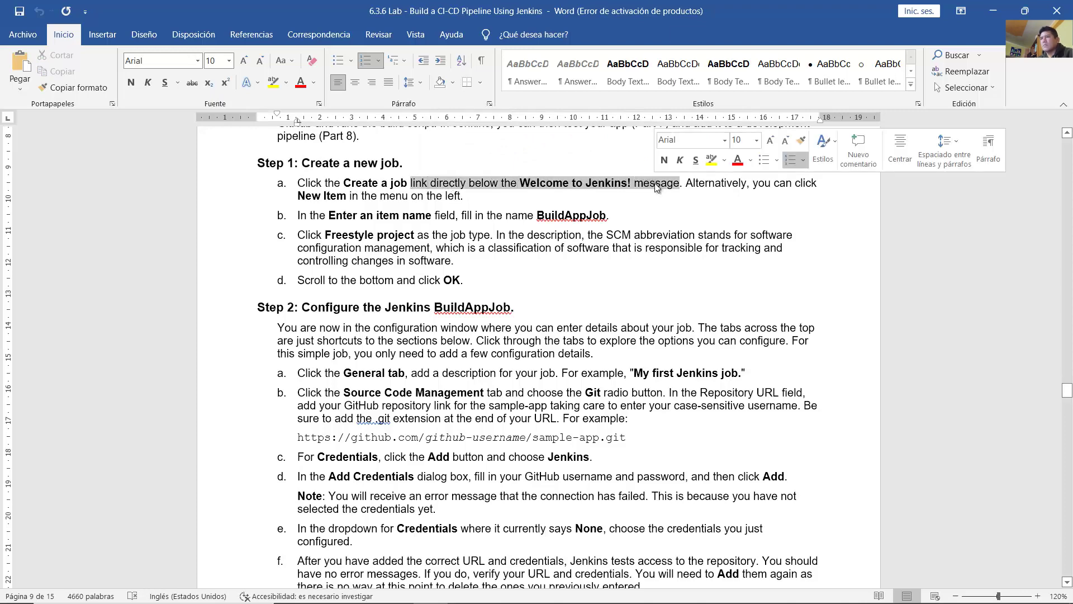
{"action": "left_click", "coordinate": [680, 189]}
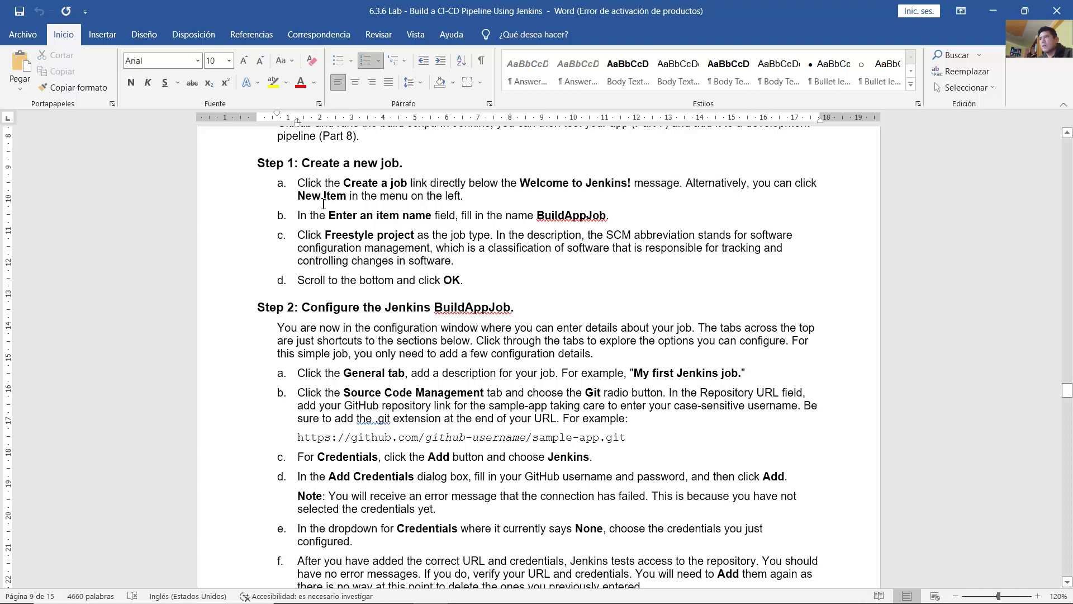
{"action": "left_click_drag", "start_coordinate": [300, 199], "coordinate": [351, 199]}
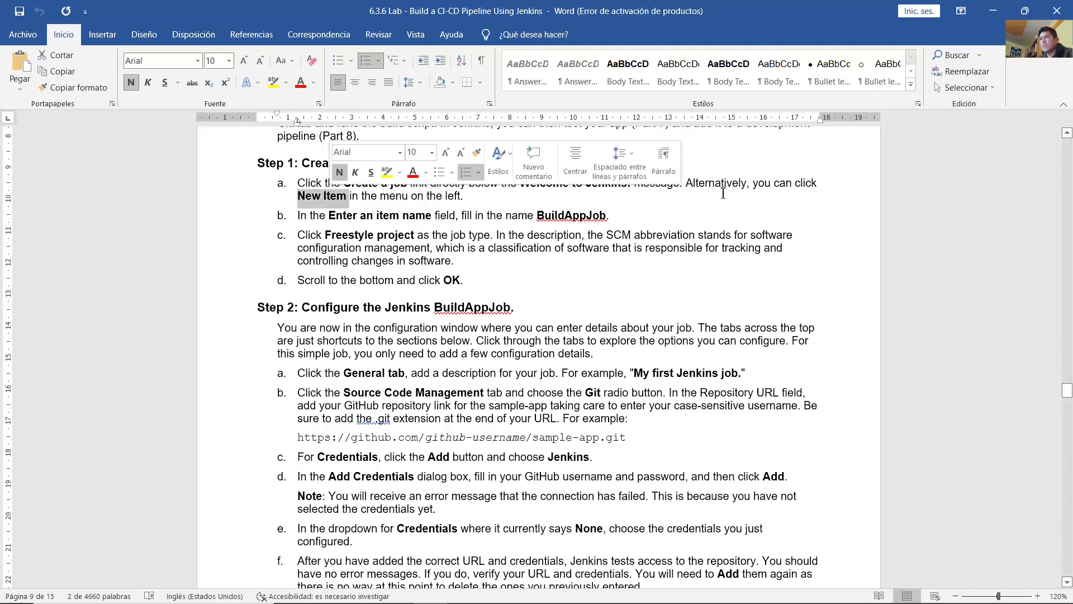
{"action": "left_click", "coordinate": [779, 185]}
{"action": "left_click_drag", "start_coordinate": [767, 187], "coordinate": [464, 199]}
{"action": "left_click", "coordinate": [484, 203]}
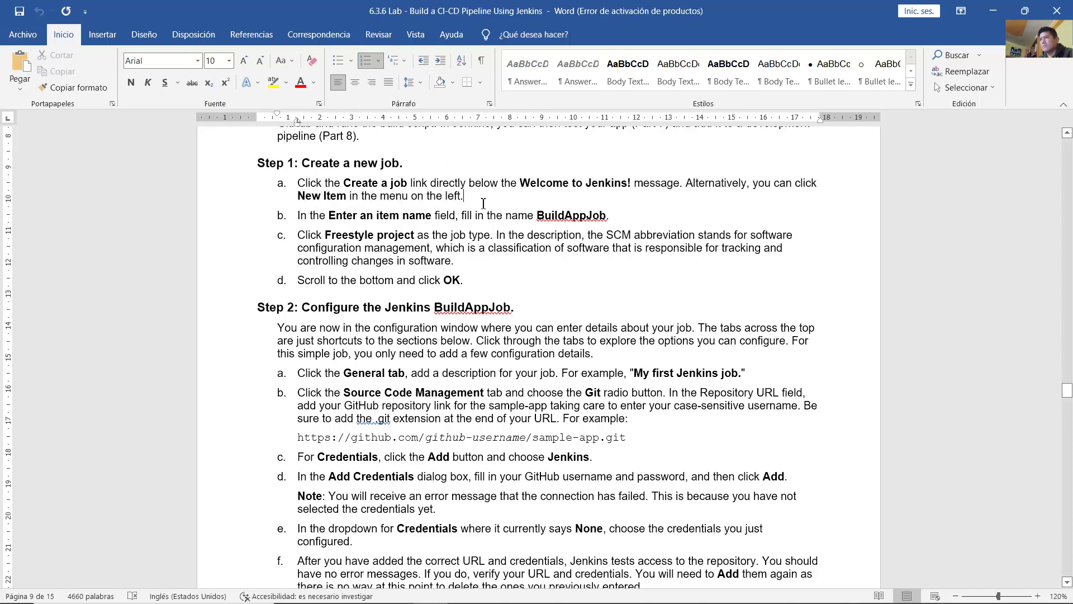
{"action": "left_click_drag", "start_coordinate": [314, 219], "coordinate": [609, 216]}
{"action": "left_click", "coordinate": [537, 216]}
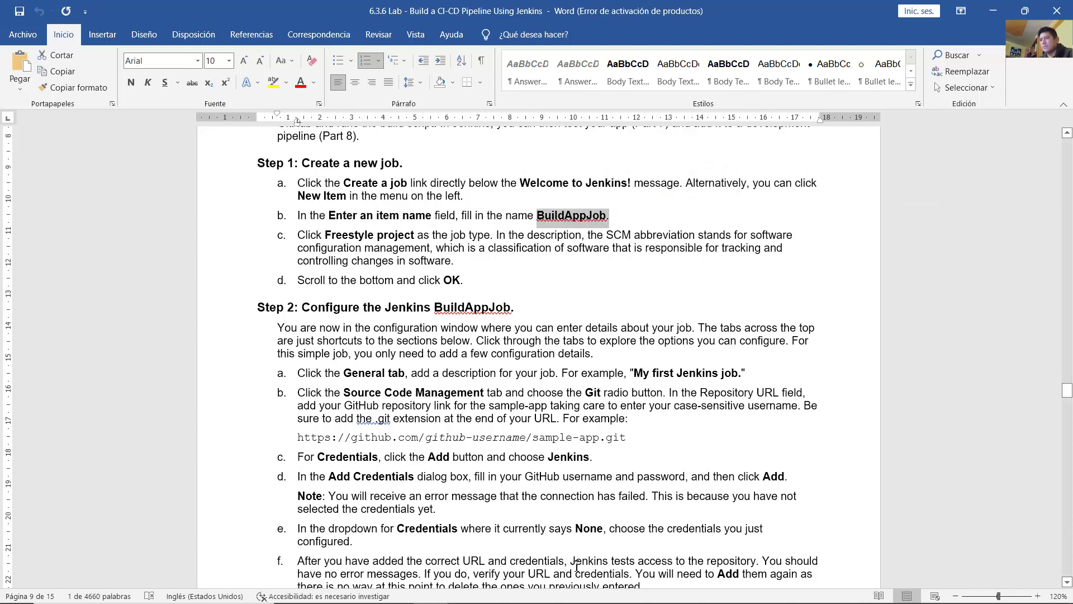
{"action": "left_click", "coordinate": [535, 590]}
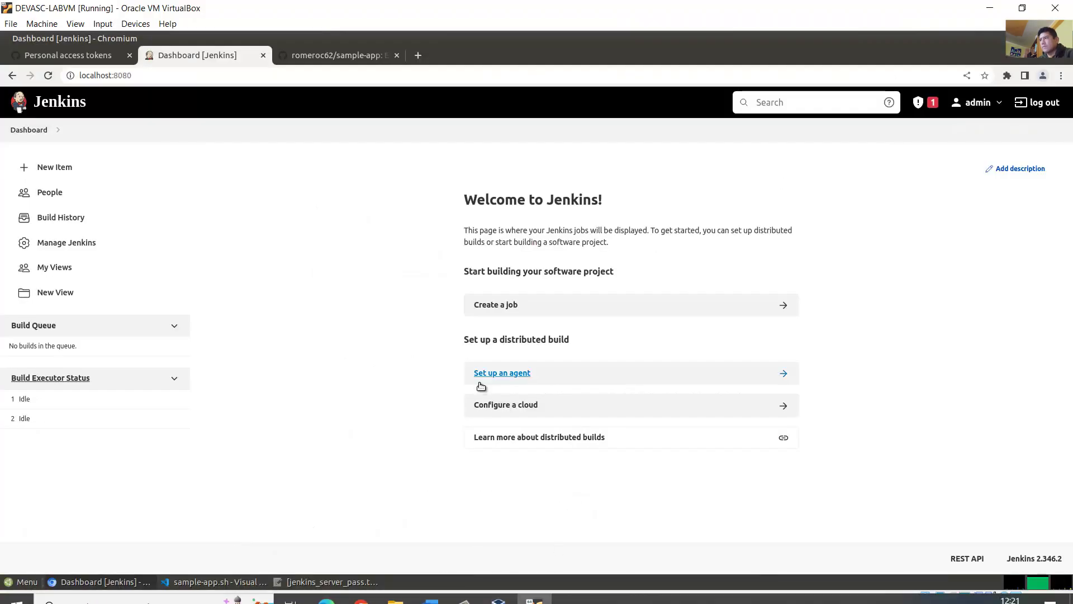
Step: Open New Item and enter BuildAppJob as the item name
{"action": "left_click", "coordinate": [61, 171]}
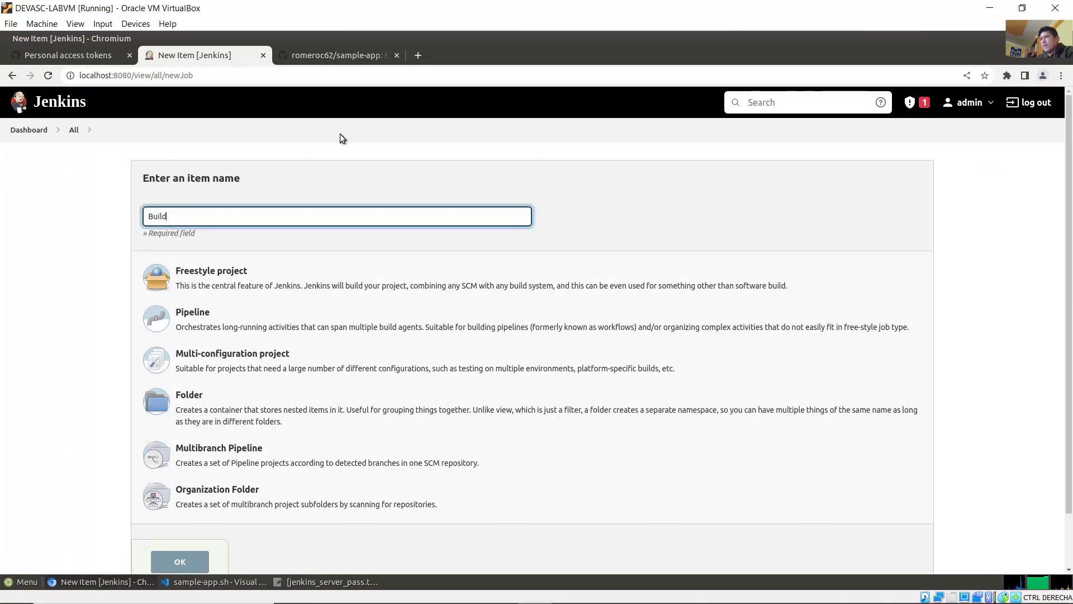
{"action": "type", "text": "BuildAppJob"}
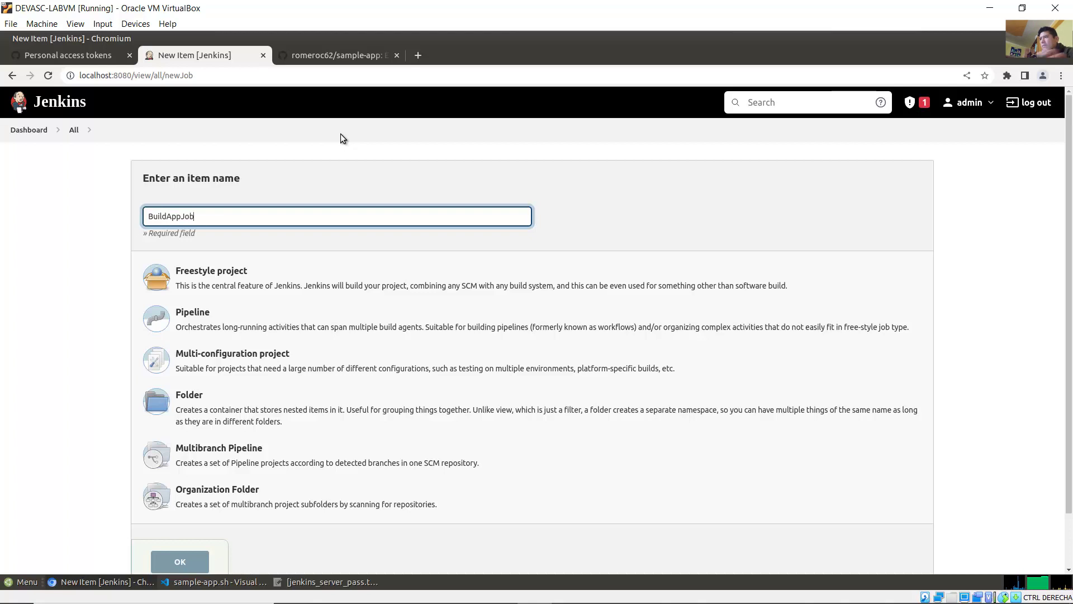
{"action": "double_click", "coordinate": [180, 215]}
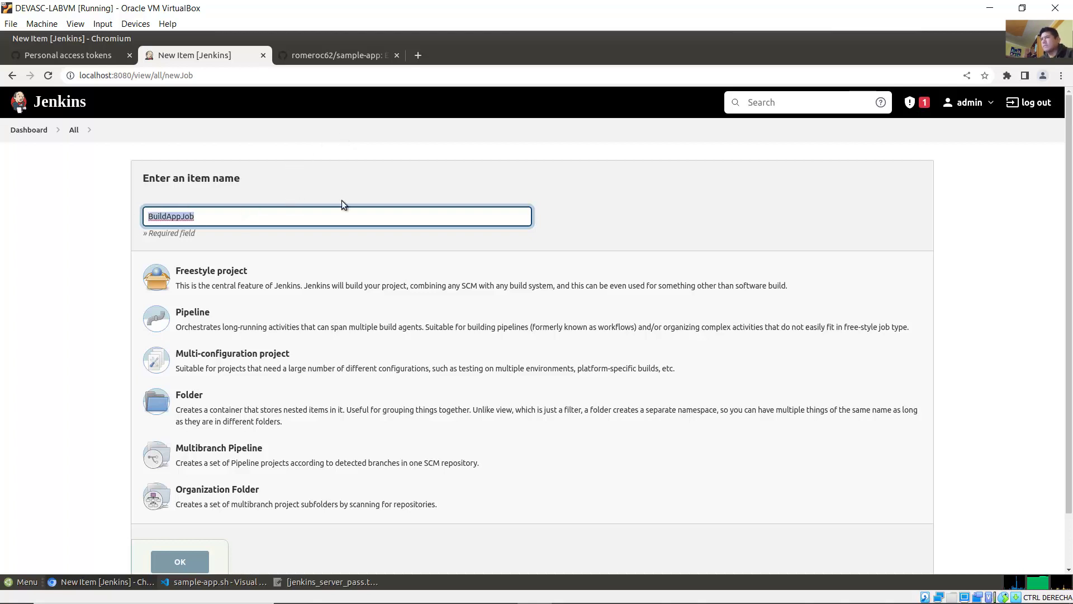
{"action": "left_click", "coordinate": [843, 192]}
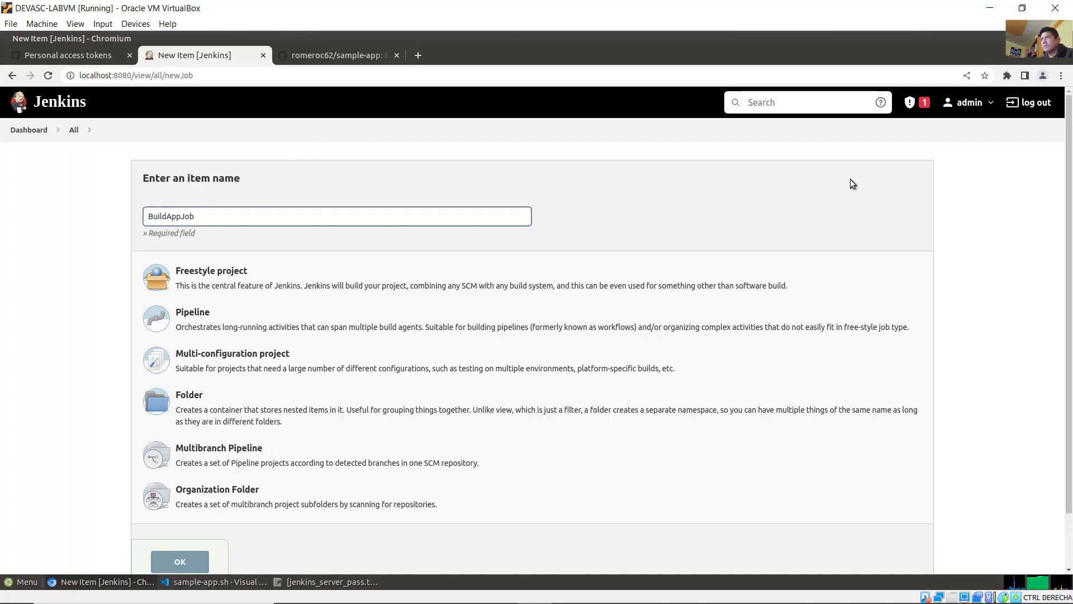
Step: Zoom the Chromium page to 125%
{"action": "left_click", "coordinate": [1060, 76]}
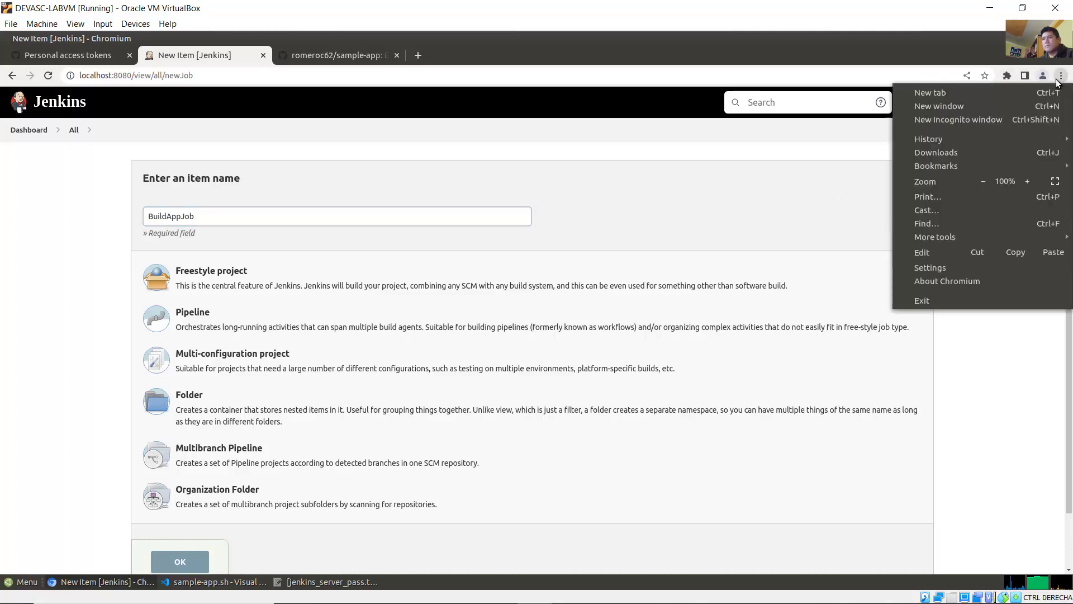
{"action": "left_click", "coordinate": [1022, 181]}
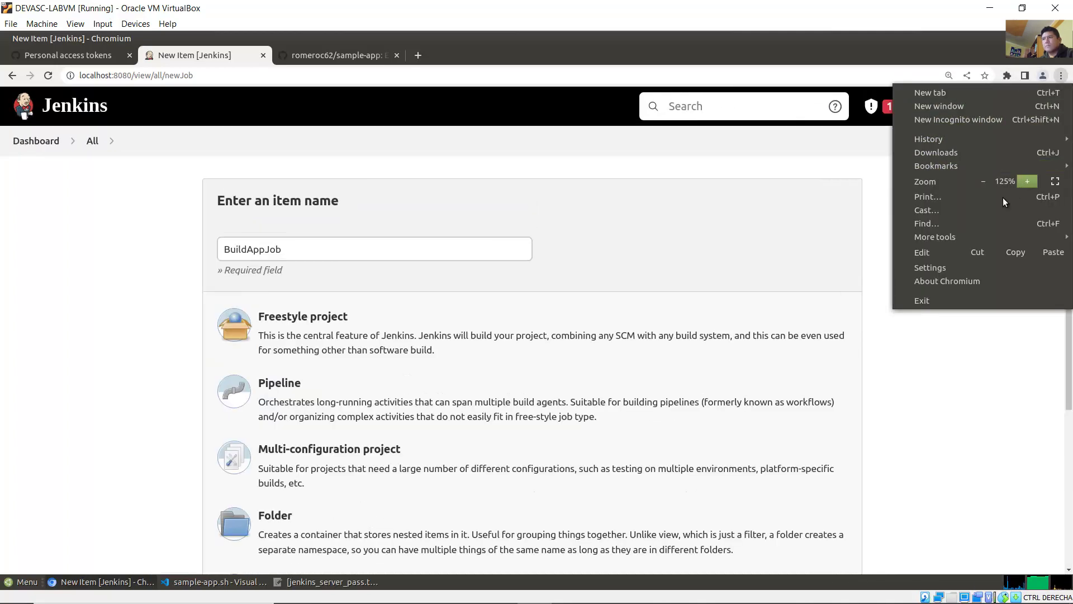
{"action": "left_click", "coordinate": [920, 362]}
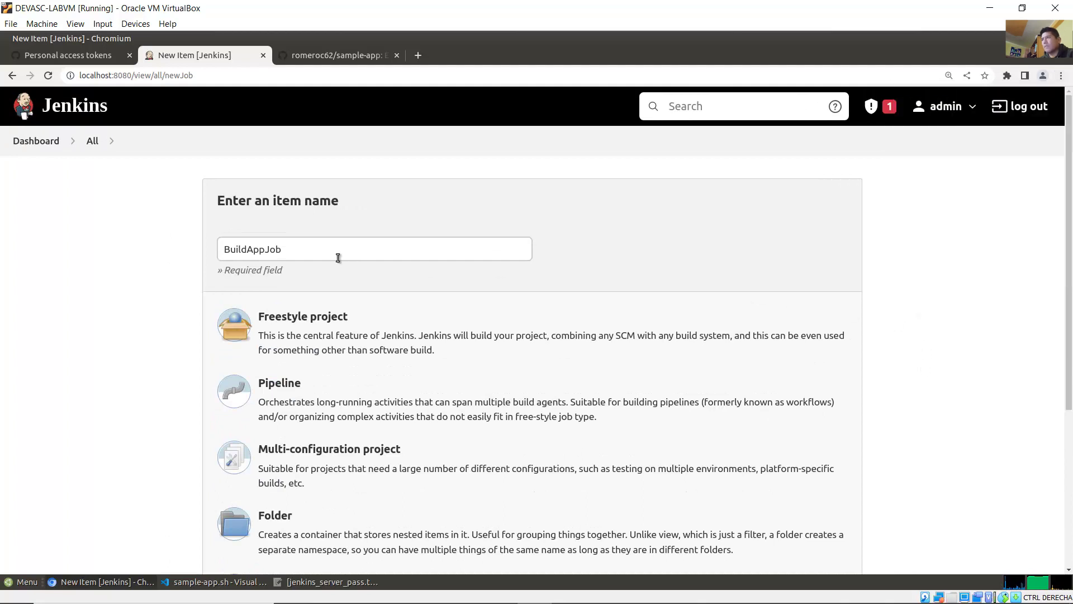
{"action": "left_click_drag", "start_coordinate": [337, 250], "coordinate": [181, 255]}
{"action": "left_click", "coordinate": [926, 276]}
Step: Read steps 1c and 1d: choose Freestyle project, then click OK
{"action": "left_click", "coordinate": [430, 590]}
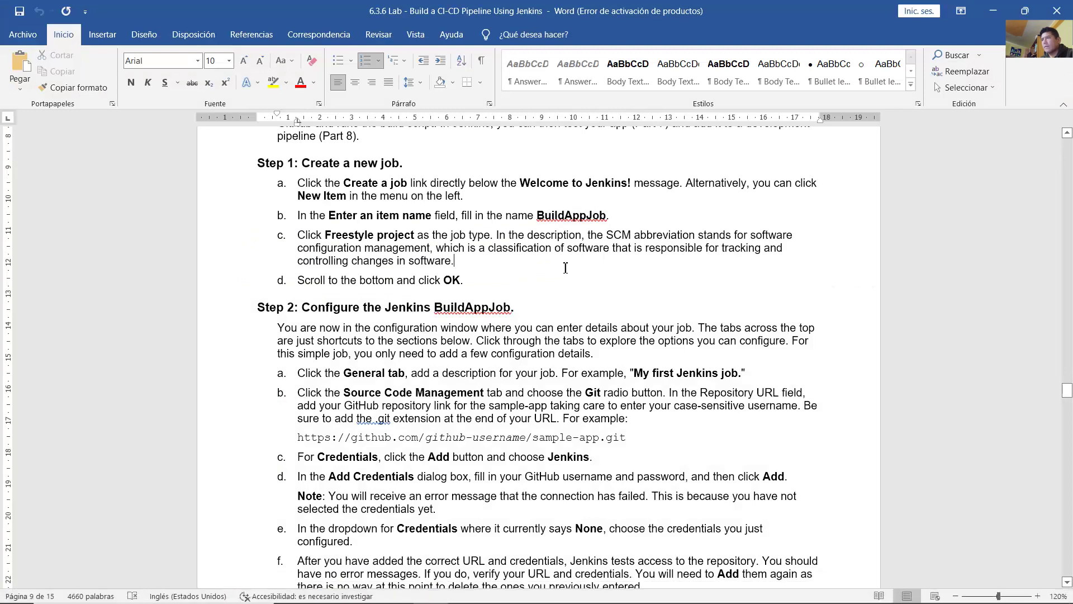
{"action": "left_click_drag", "start_coordinate": [314, 237], "coordinate": [427, 235]}
{"action": "left_click", "coordinate": [313, 235]}
{"action": "left_click_drag", "start_coordinate": [313, 235], "coordinate": [410, 236]}
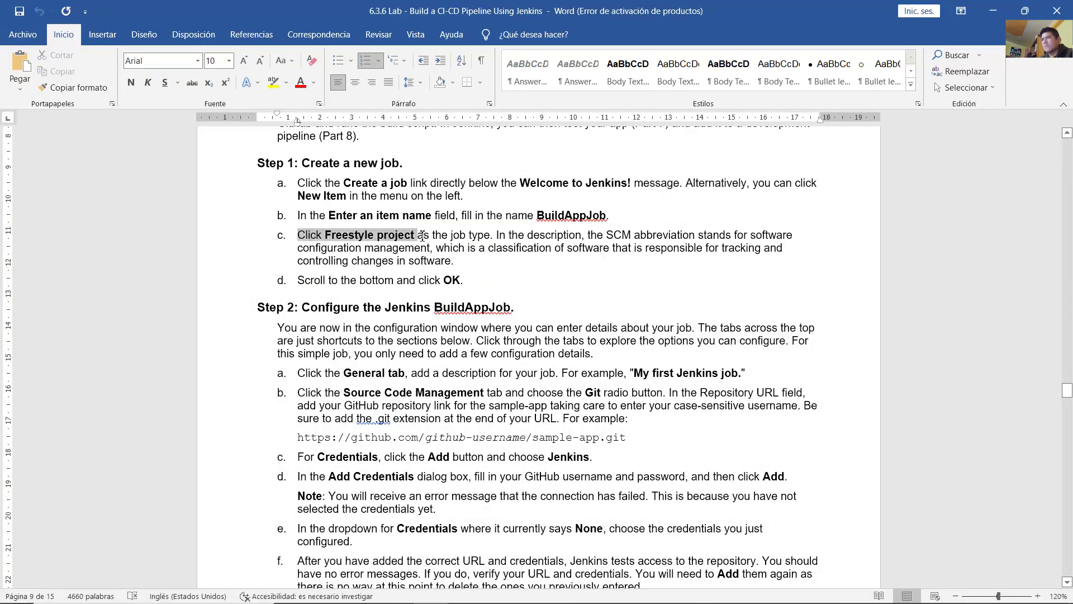
{"action": "left_click_drag", "start_coordinate": [496, 235], "coordinate": [455, 266]}
{"action": "left_click", "coordinate": [501, 255]}
{"action": "left_click", "coordinate": [365, 282]}
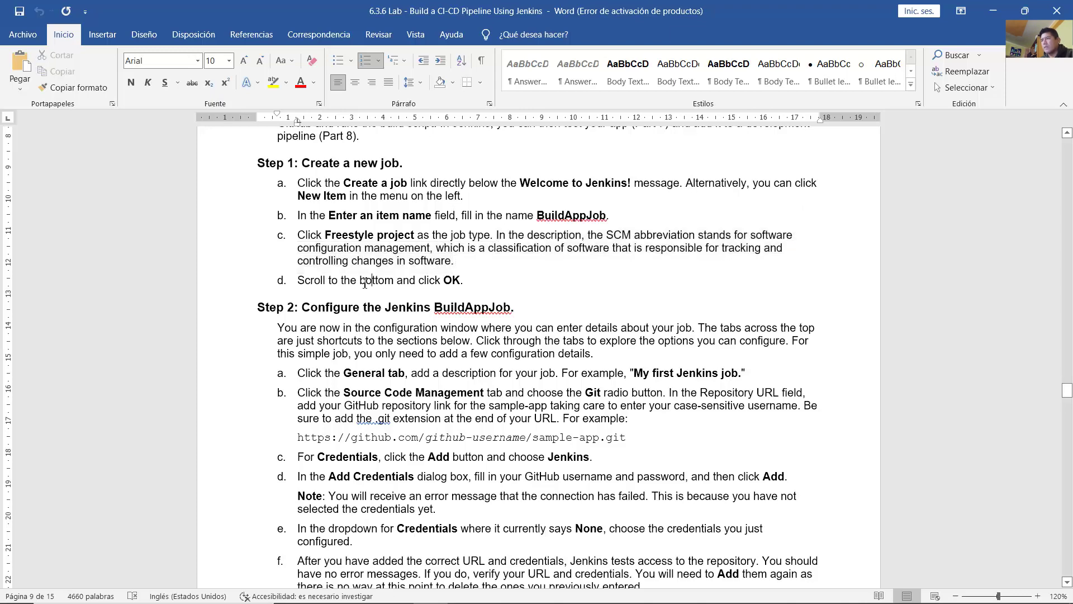
{"action": "left_click_drag", "start_coordinate": [303, 283], "coordinate": [468, 279]}
{"action": "left_click", "coordinate": [473, 280]}
{"action": "left_click", "coordinate": [536, 593]}
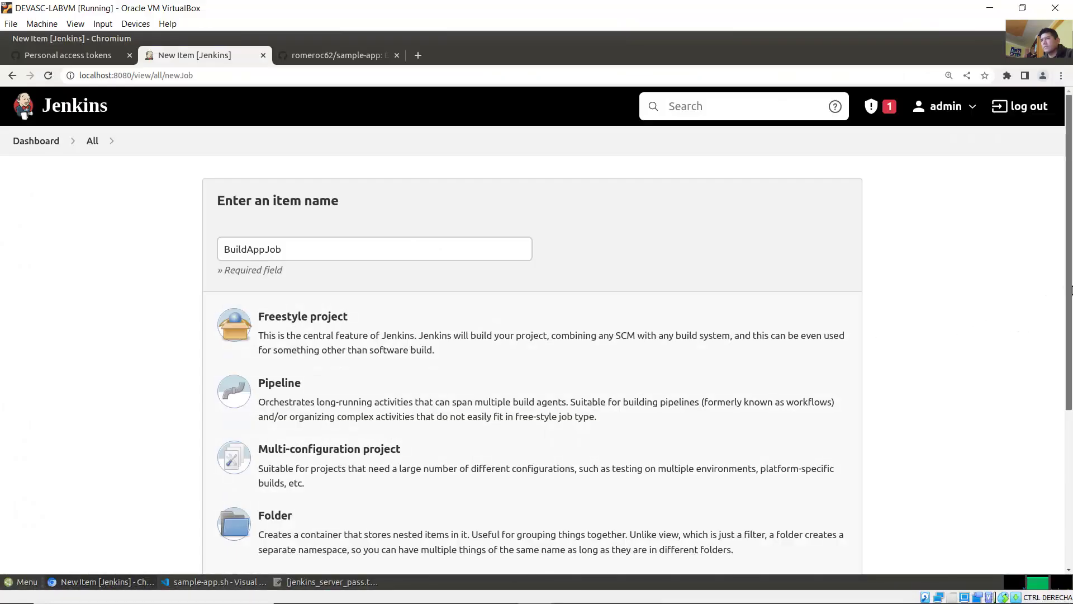
Step: Select Freestyle project and confirm with OK to create BuildAppJob
{"action": "scroll", "coordinate": [1066, 282], "scroll_direction": "down", "scroll_amount": 2}
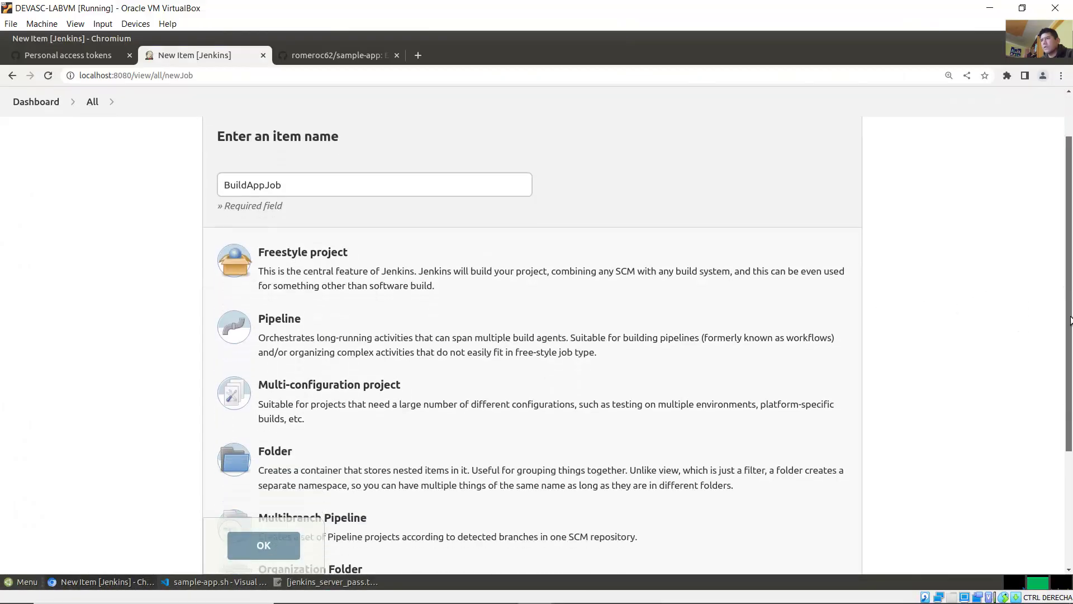
{"action": "left_click", "coordinate": [318, 256]}
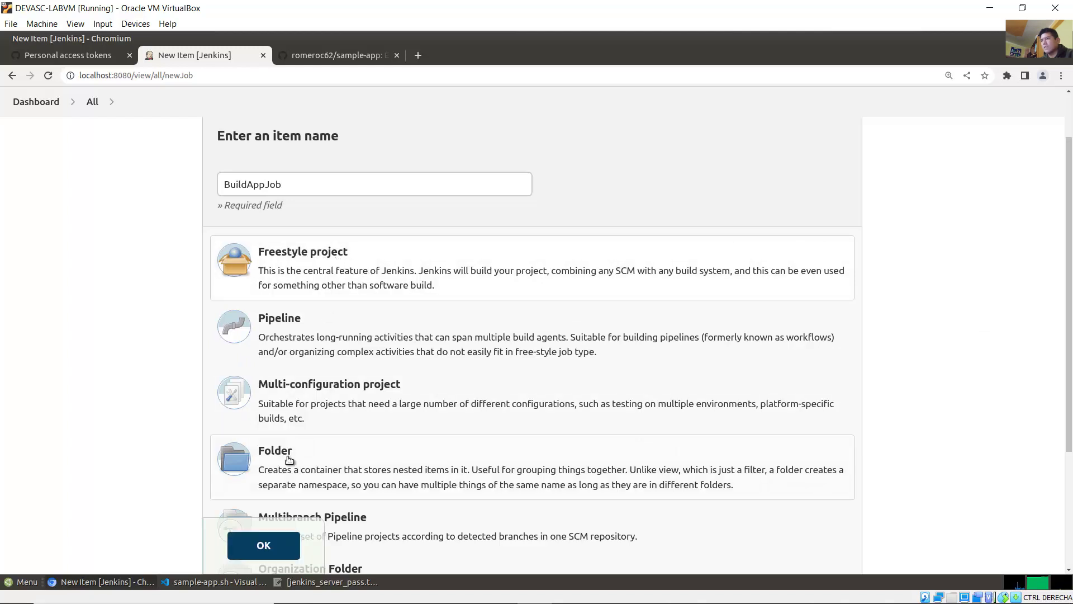
{"action": "left_click_drag", "start_coordinate": [1071, 373], "coordinate": [1071, 493]}
{"action": "left_click", "coordinate": [259, 492]}
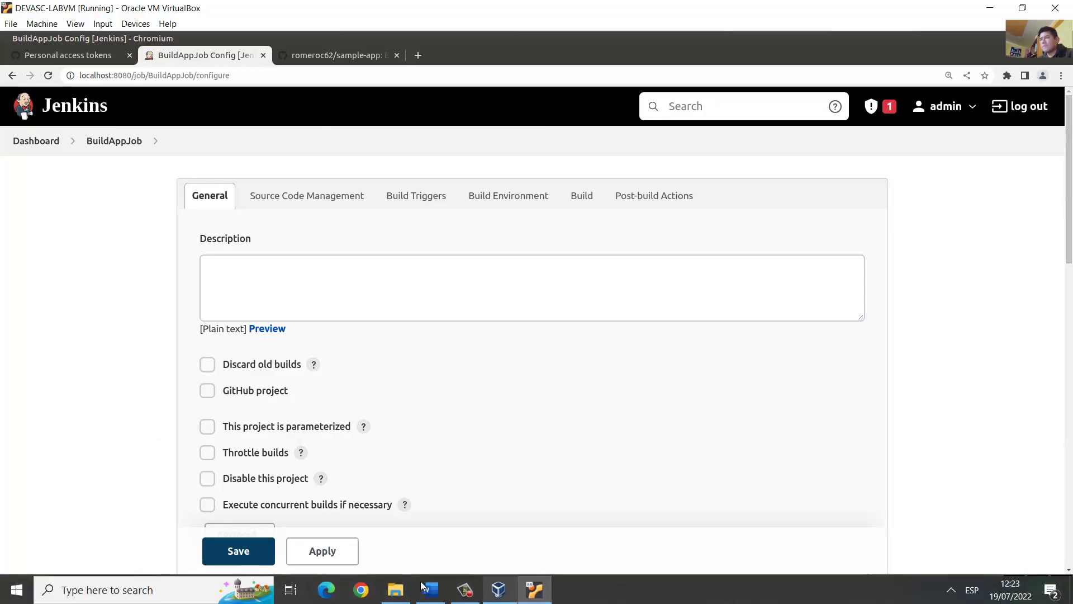
{"action": "left_click", "coordinate": [430, 595]}
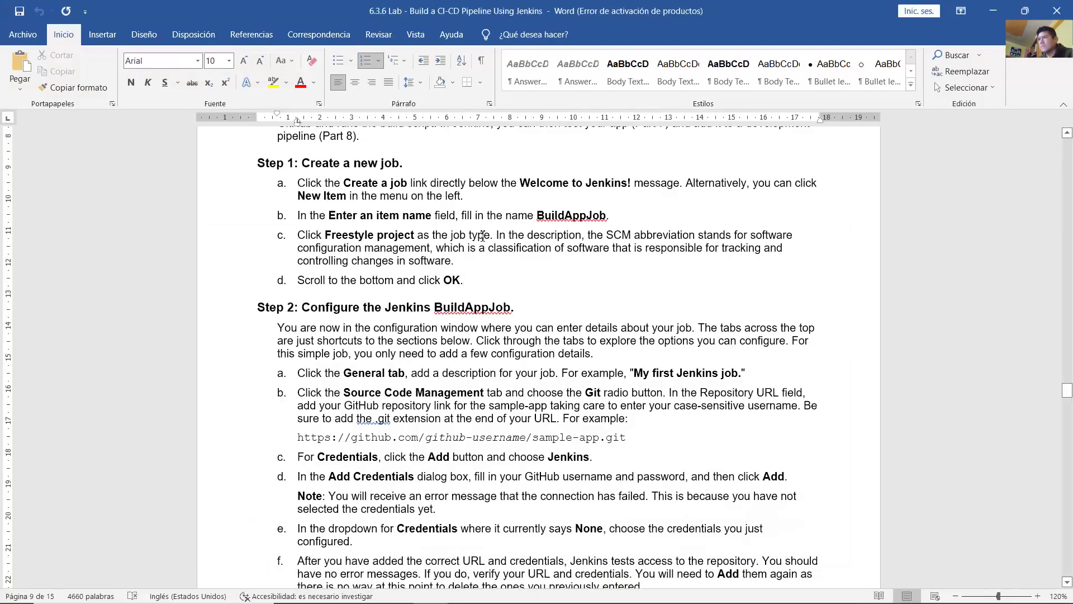
{"action": "scroll", "coordinate": [447, 258], "scroll_direction": "down", "scroll_amount": 5}
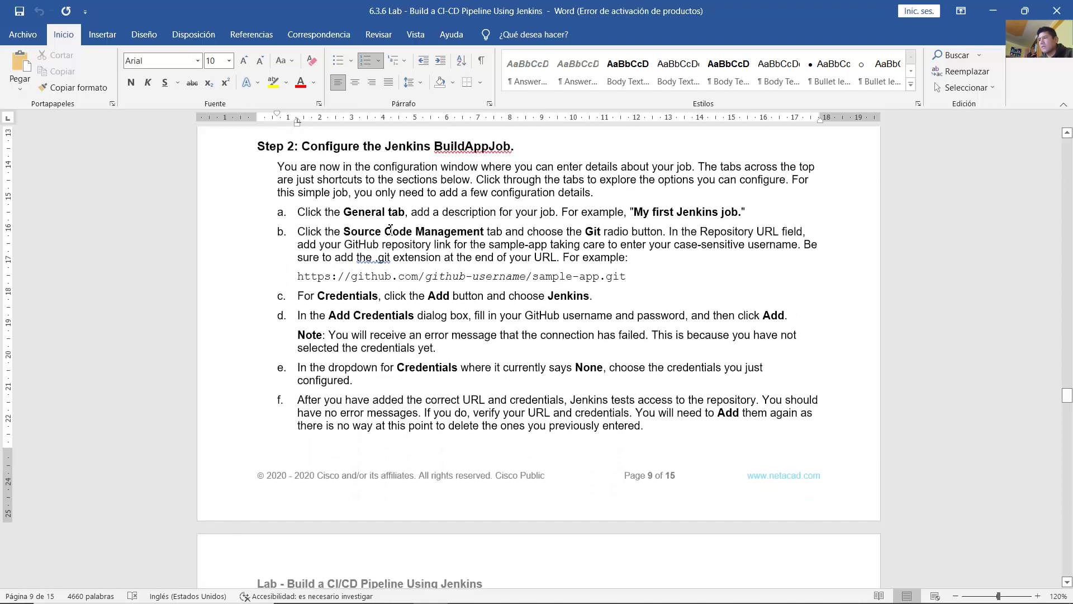
Step: Read Step 2's intro and step a's General tab instruction for configuring BuildAppJob
{"action": "left_click", "coordinate": [389, 230]}
{"action": "left_click_drag", "start_coordinate": [303, 147], "coordinate": [481, 147]}
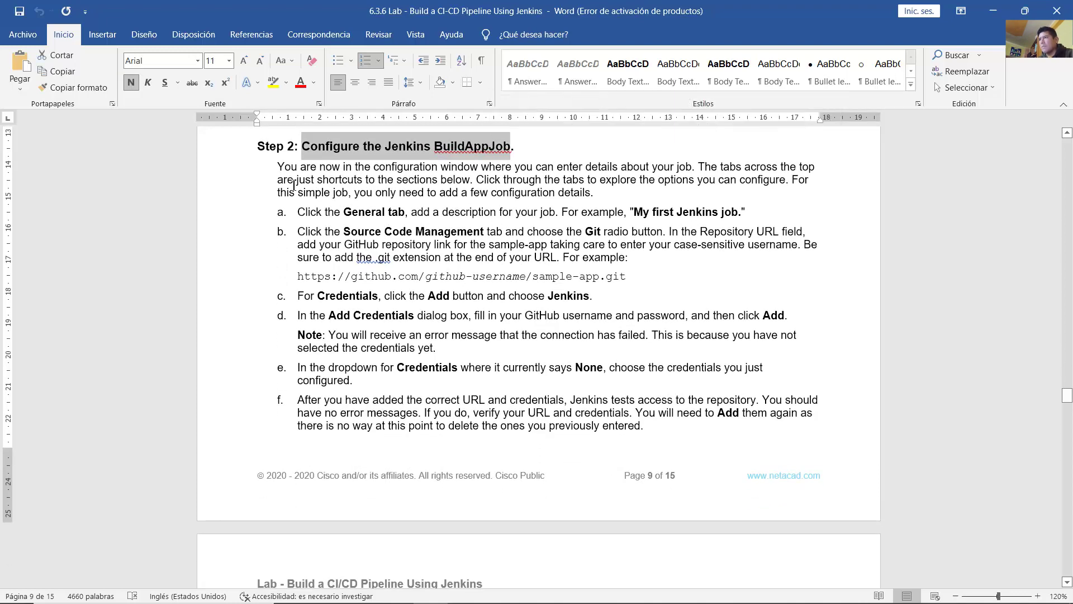
{"action": "left_click_drag", "start_coordinate": [290, 166], "coordinate": [704, 167]}
{"action": "left_click", "coordinate": [317, 211]}
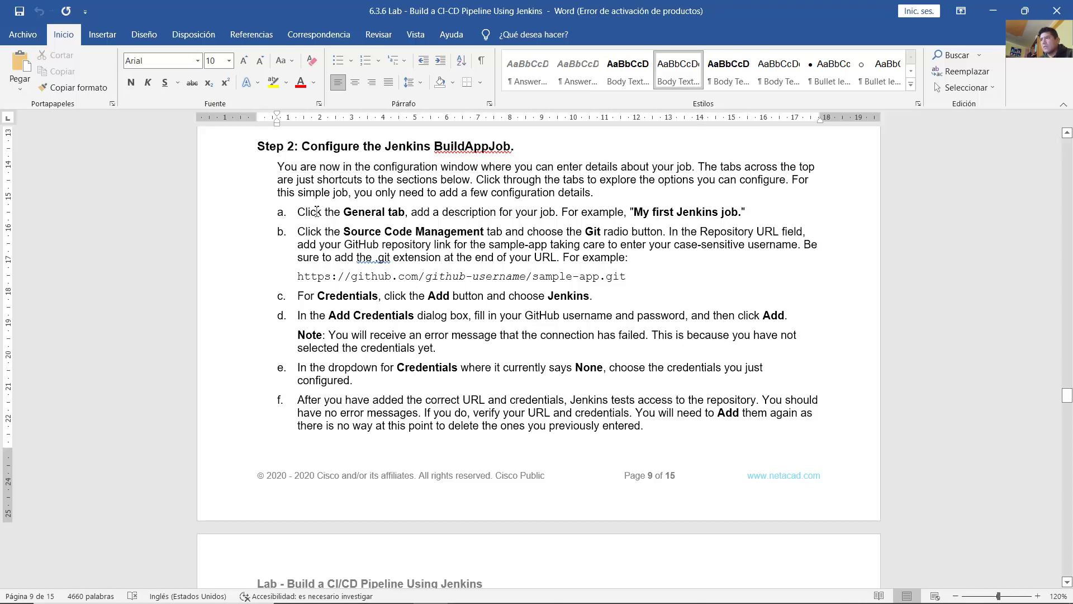
{"action": "left_click_drag", "start_coordinate": [342, 214], "coordinate": [746, 216]}
{"action": "left_click", "coordinate": [533, 590]}
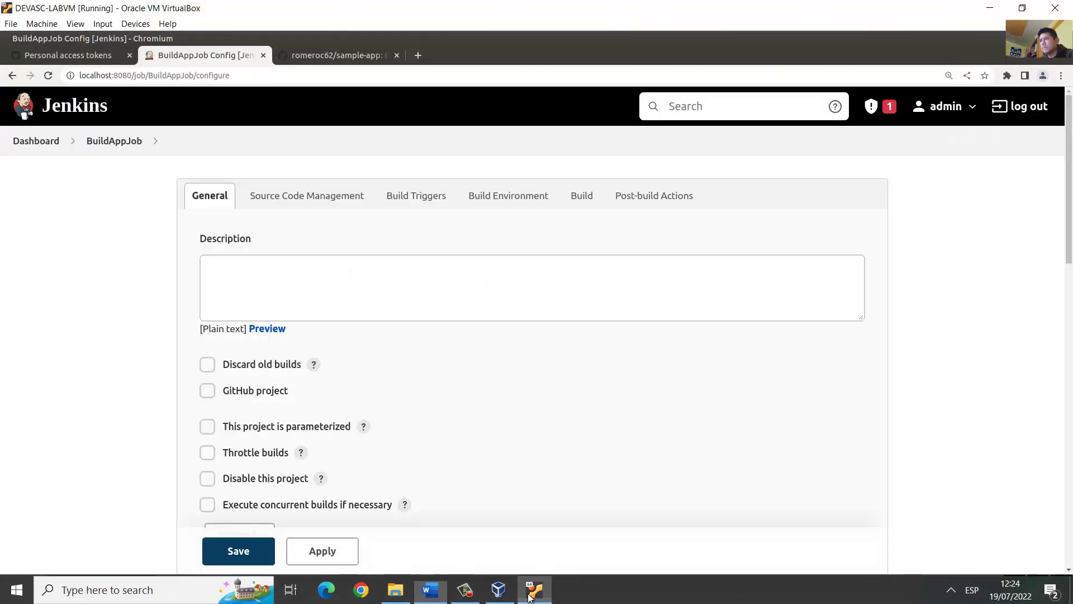
Step: Enter 'My first Jenkins Job' in BuildAppJob's Description field
{"action": "left_click", "coordinate": [337, 298]}
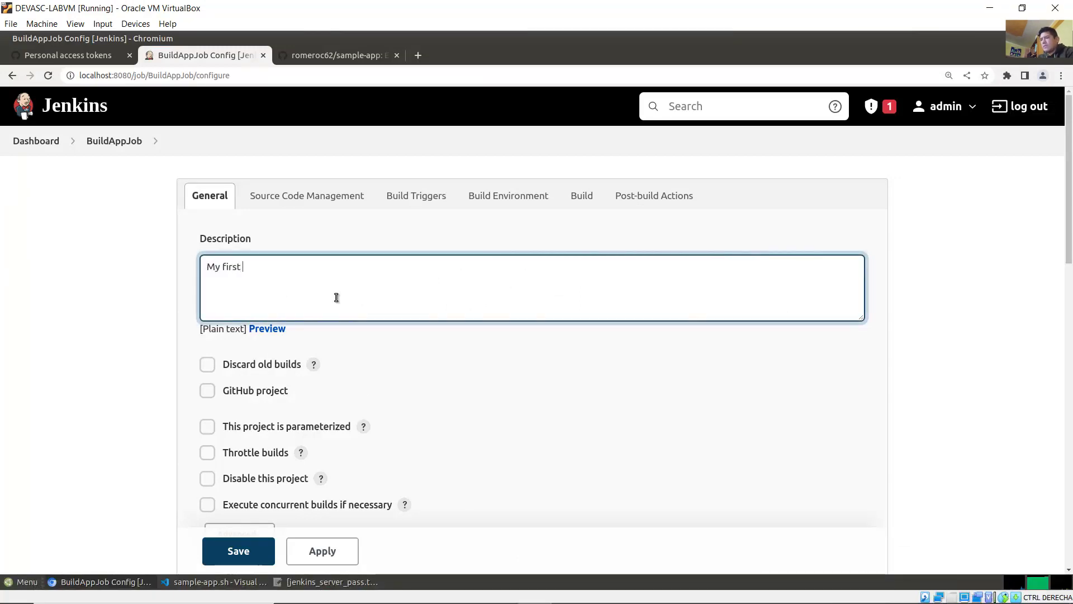
{"action": "type", "text": "My first Jenkins Job"}
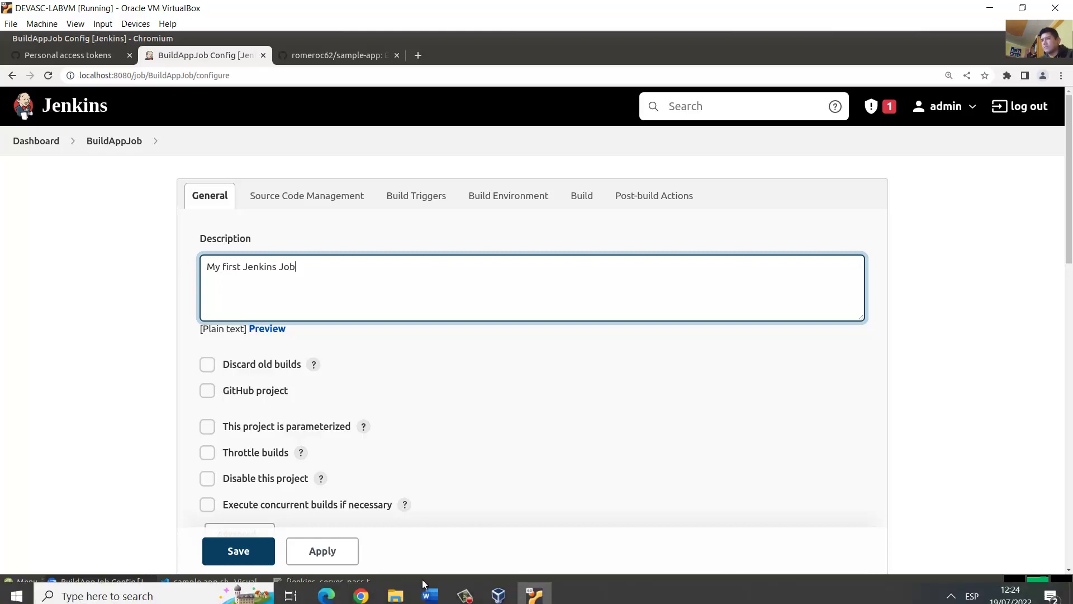
{"action": "left_click", "coordinate": [429, 588]}
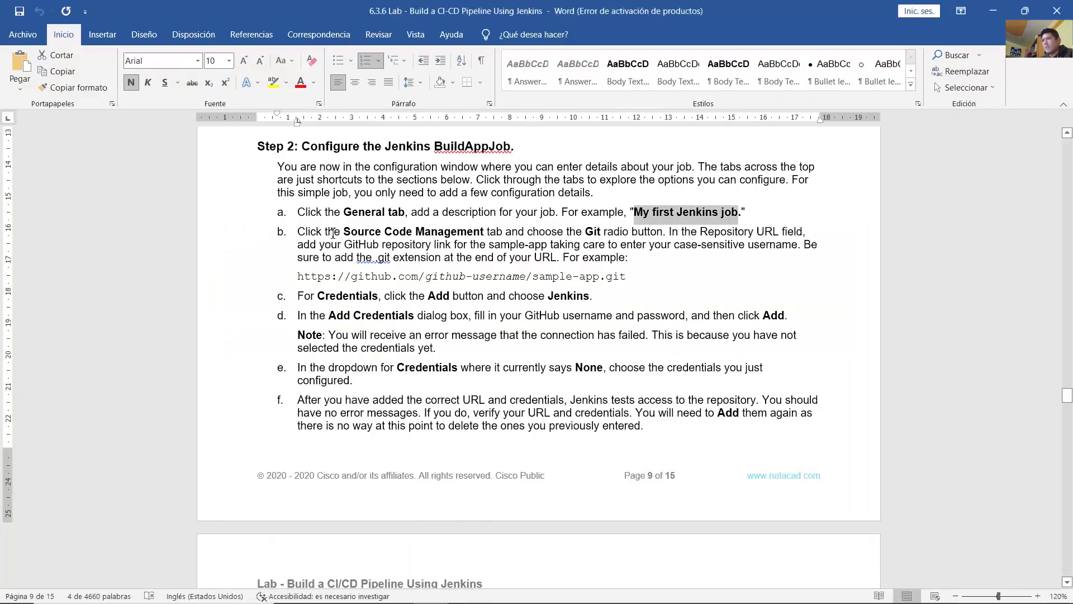
{"action": "left_click_drag", "start_coordinate": [298, 231], "coordinate": [298, 278]}
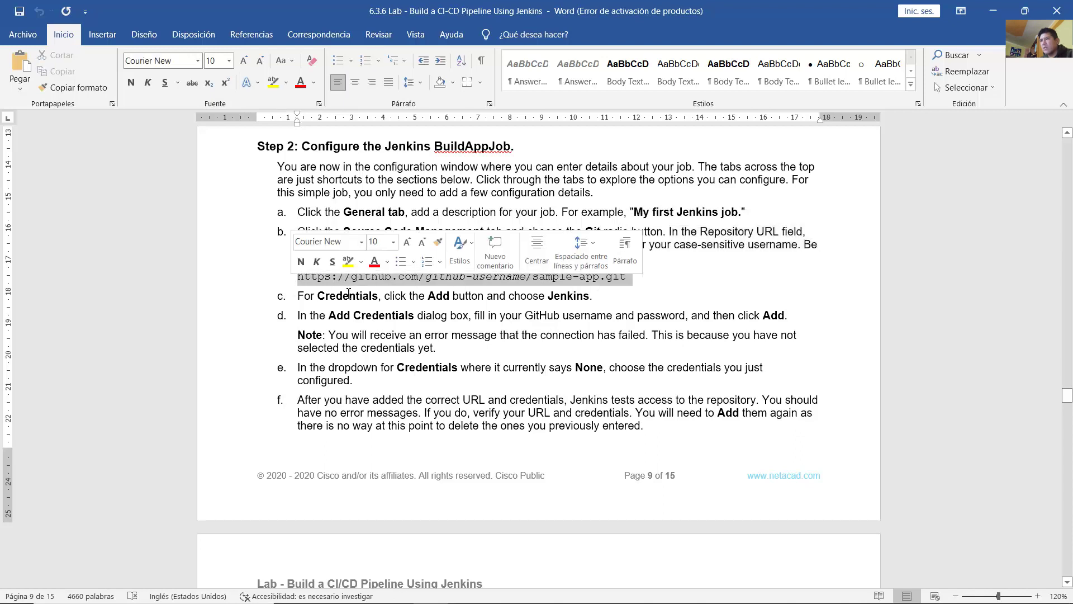
{"action": "left_click", "coordinate": [729, 286]}
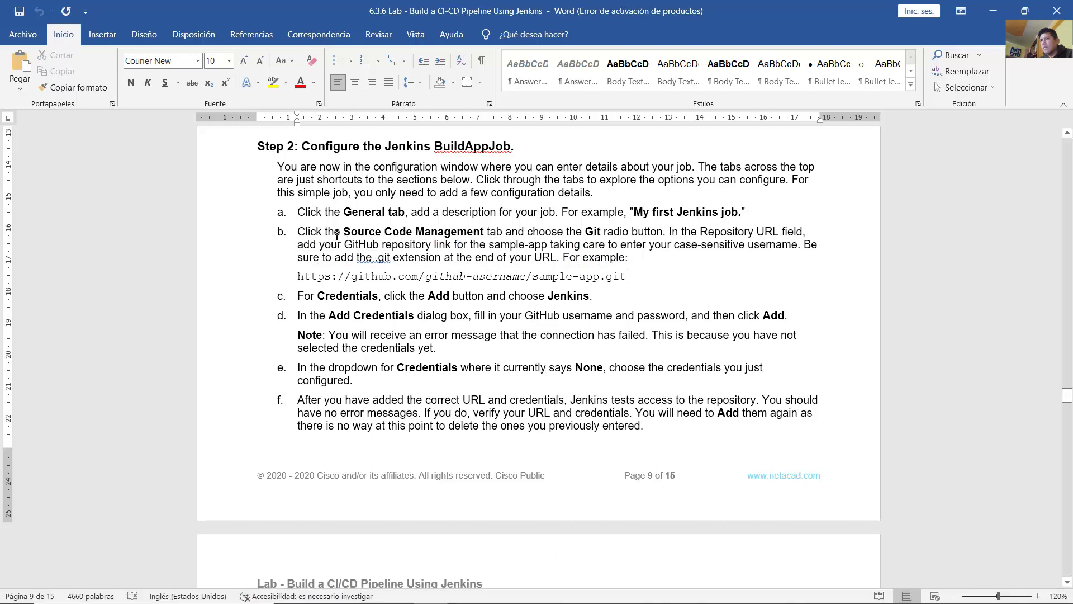
{"action": "left_click_drag", "start_coordinate": [344, 231], "coordinate": [464, 241]}
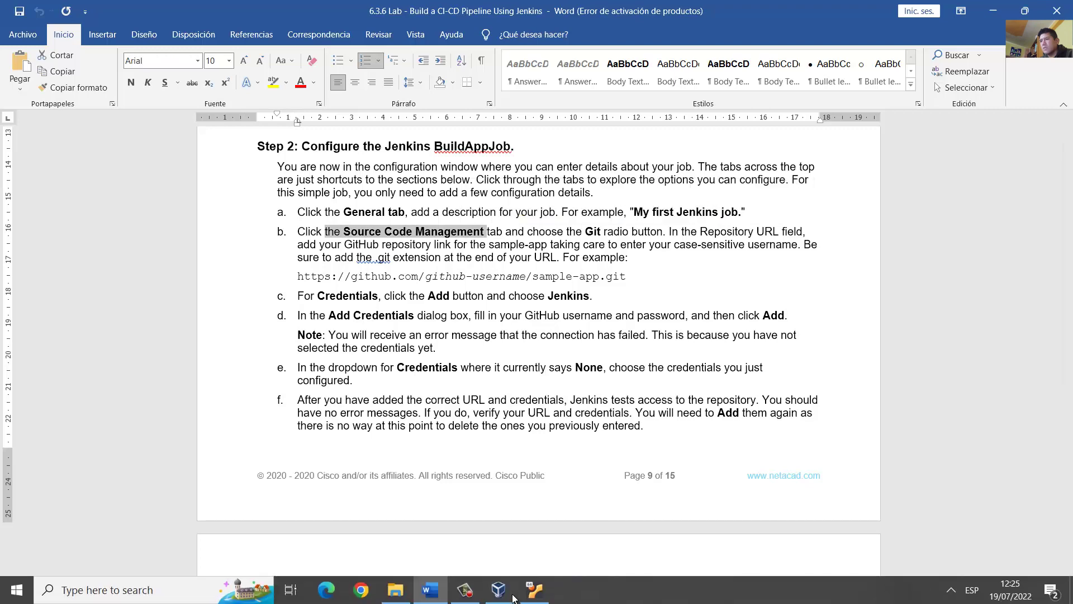
Step: Choose Git under Source Code Management in BuildAppJob's Jenkins configuration
{"action": "left_click", "coordinate": [531, 596]}
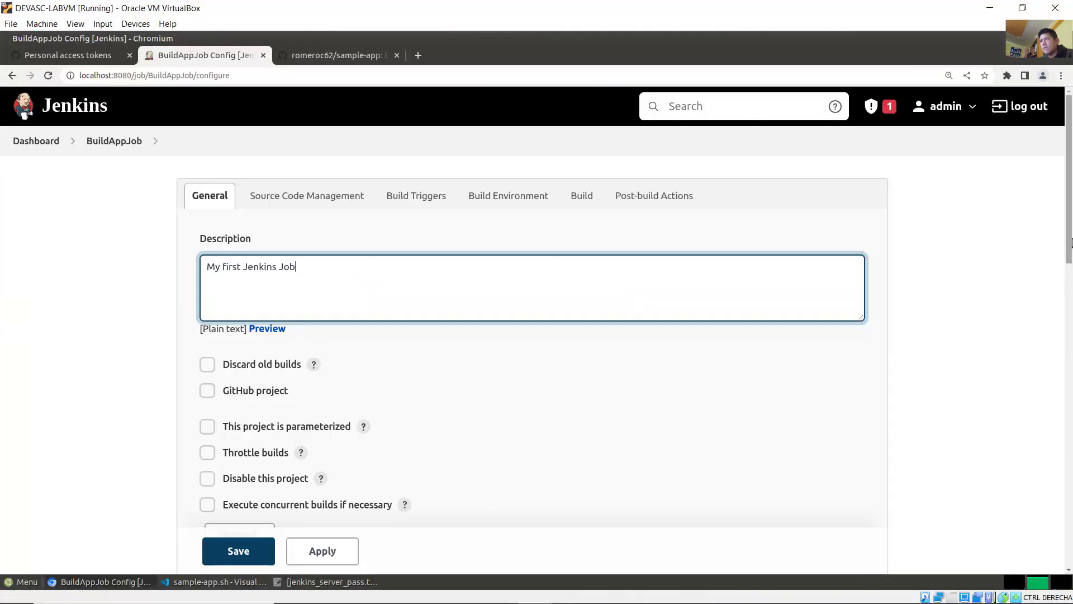
{"action": "scroll", "coordinate": [1071, 248], "scroll_direction": "down", "scroll_amount": 1}
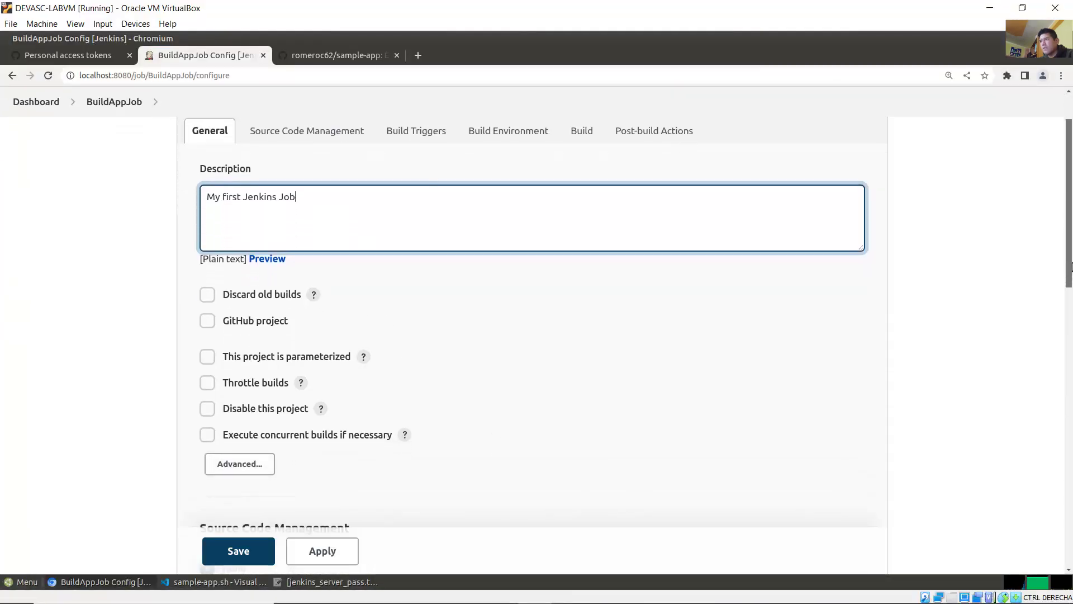
{"action": "left_click_drag", "start_coordinate": [1071, 267], "coordinate": [1047, 264]}
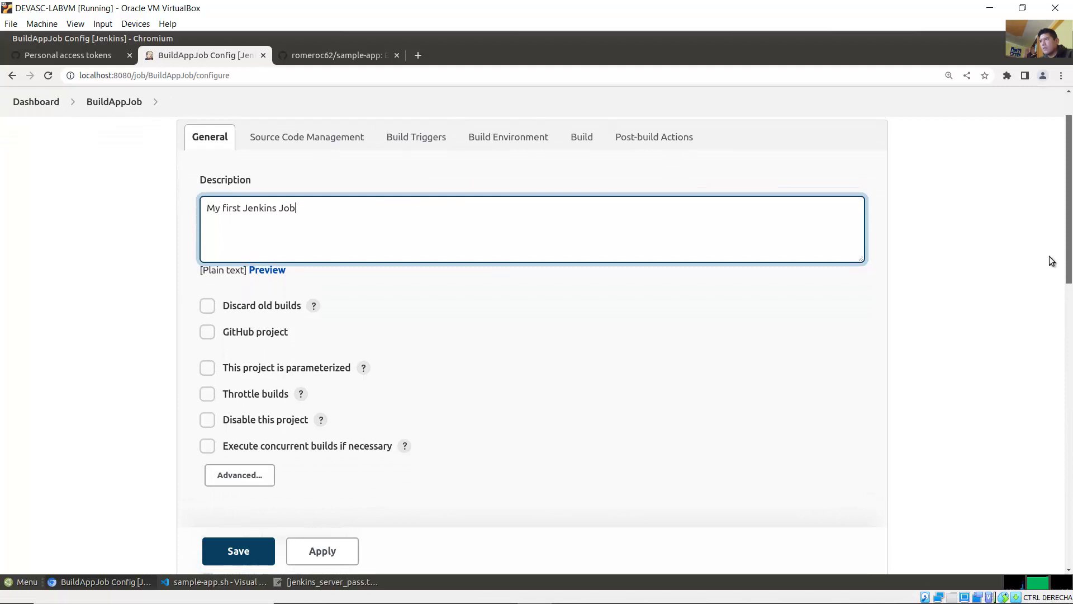
{"action": "left_click", "coordinate": [300, 143]}
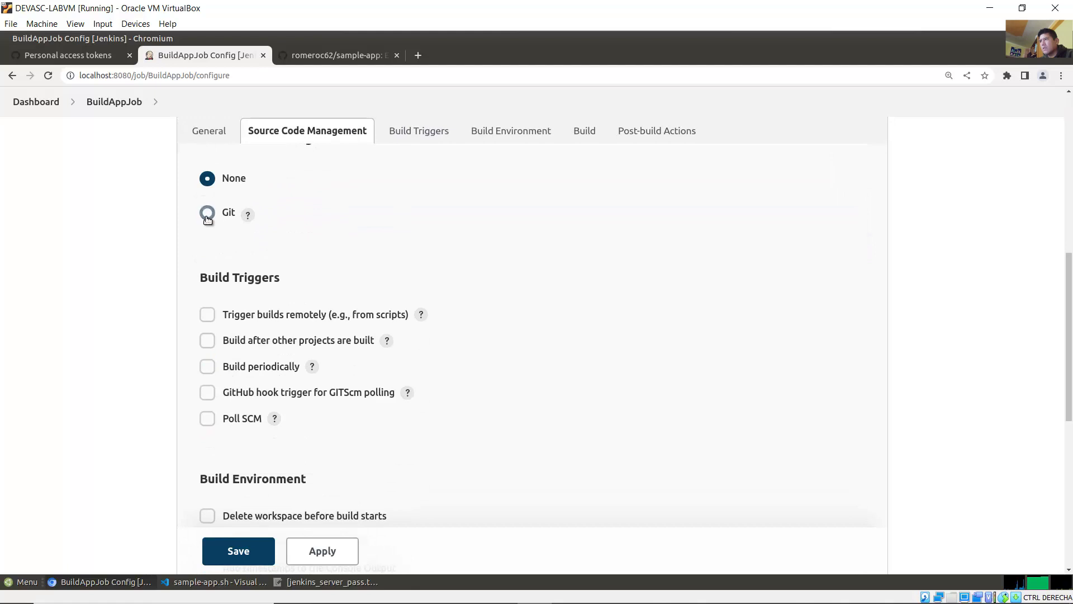
{"action": "left_click", "coordinate": [208, 215]}
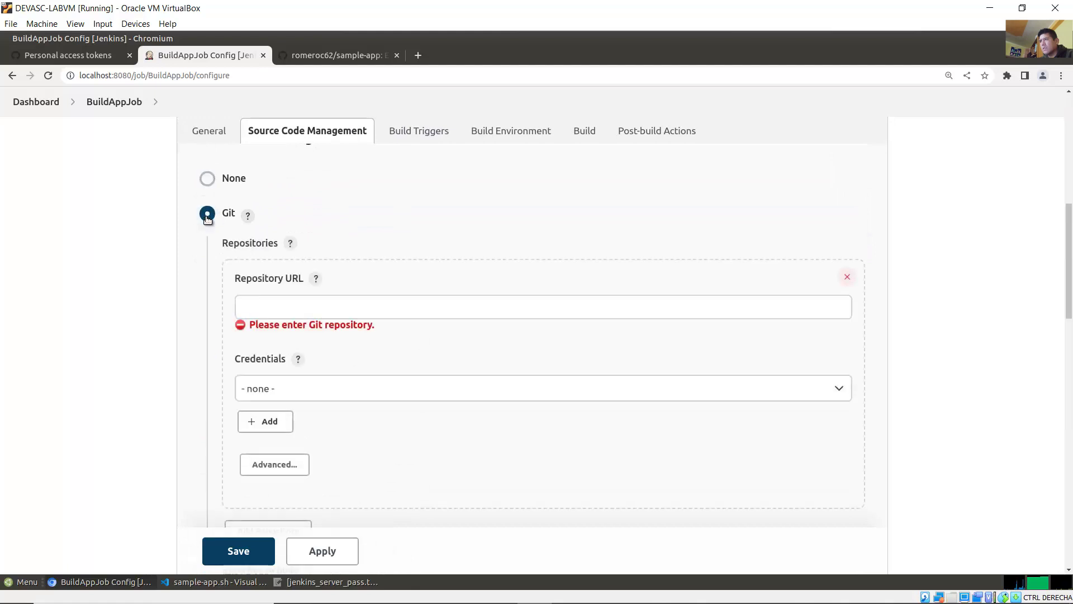
Step: Copy the sample-app repository link address from its GitHub page
{"action": "left_click", "coordinate": [92, 56]}
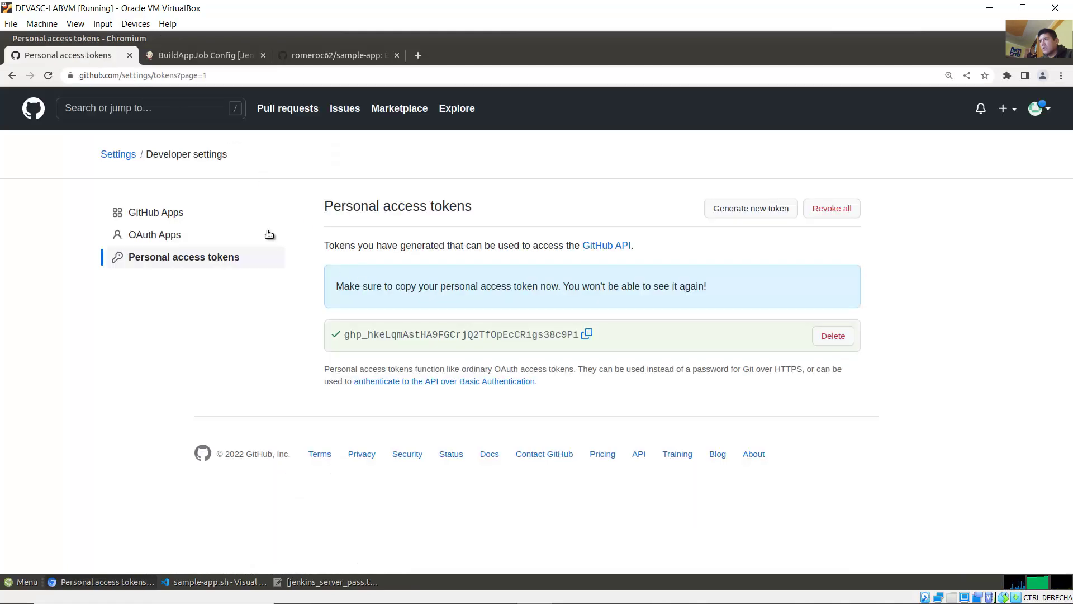
{"action": "left_click", "coordinate": [326, 54]}
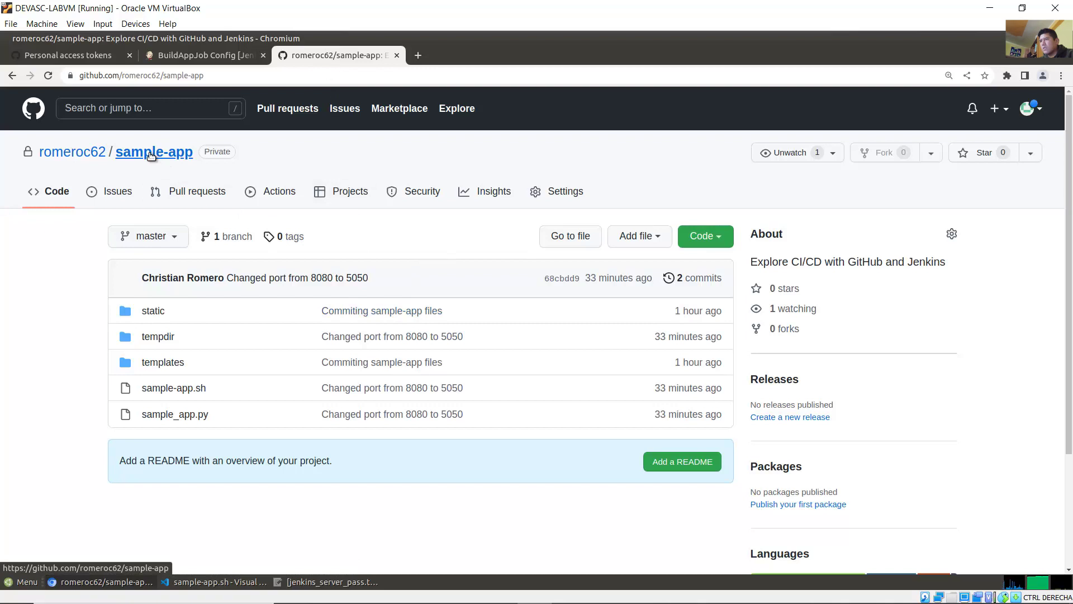
{"action": "right_click", "coordinate": [151, 156]}
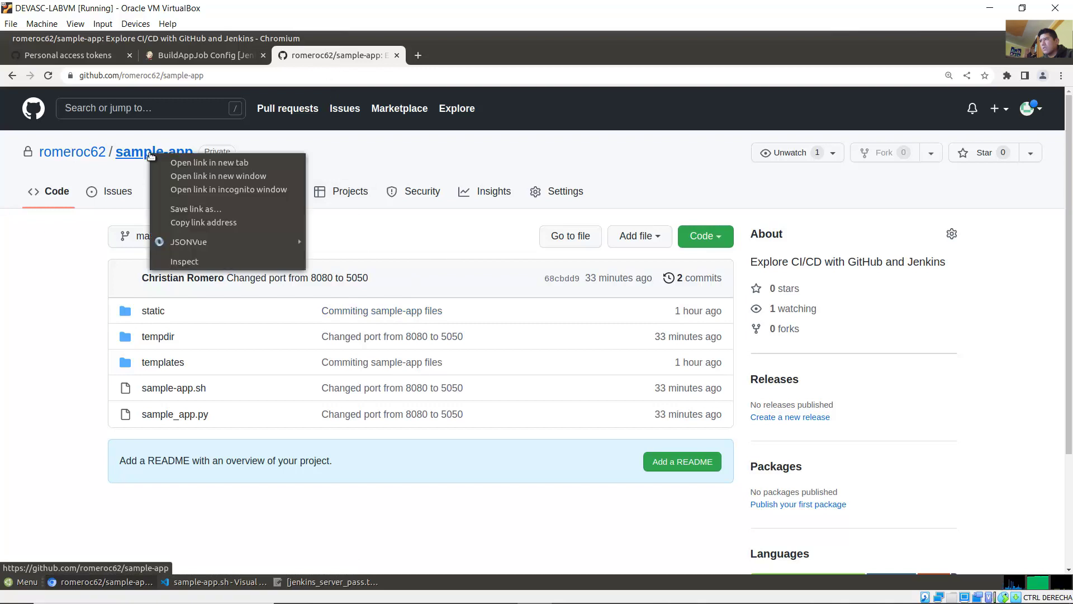
{"action": "left_click", "coordinate": [192, 223]}
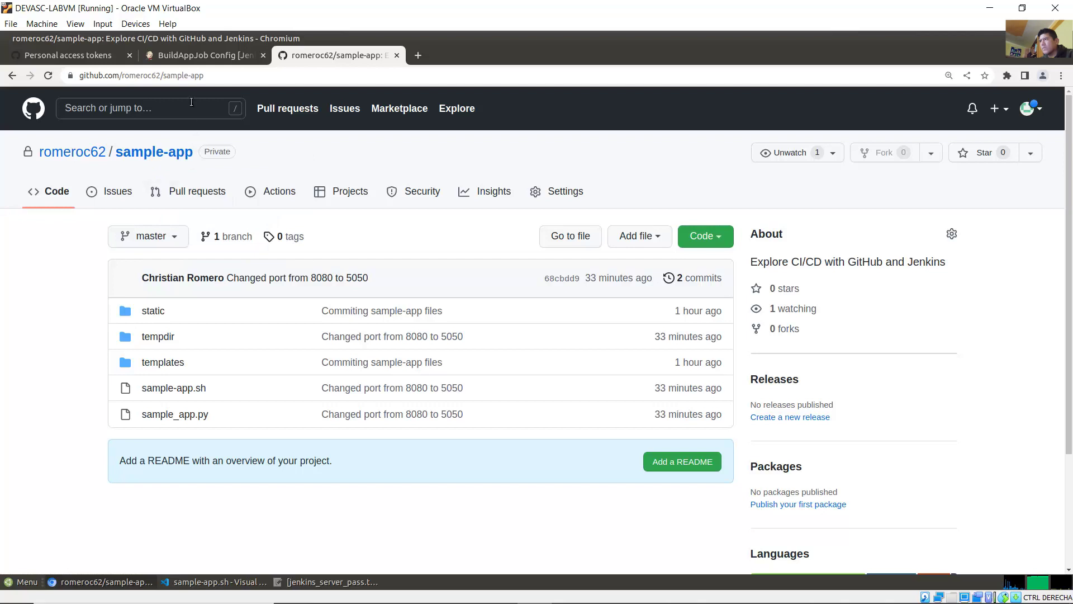
{"action": "left_click", "coordinate": [196, 56]}
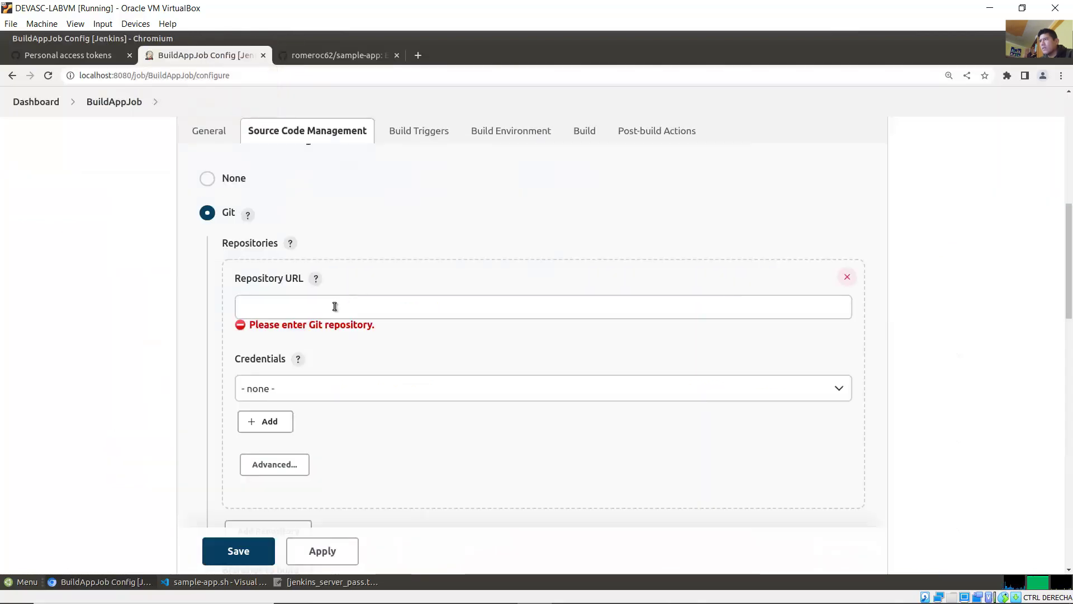
Step: Paste the sample-app GitHub link into Repository URL and append .git
{"action": "right_click", "coordinate": [345, 309]}
{"action": "left_click", "coordinate": [391, 390]}
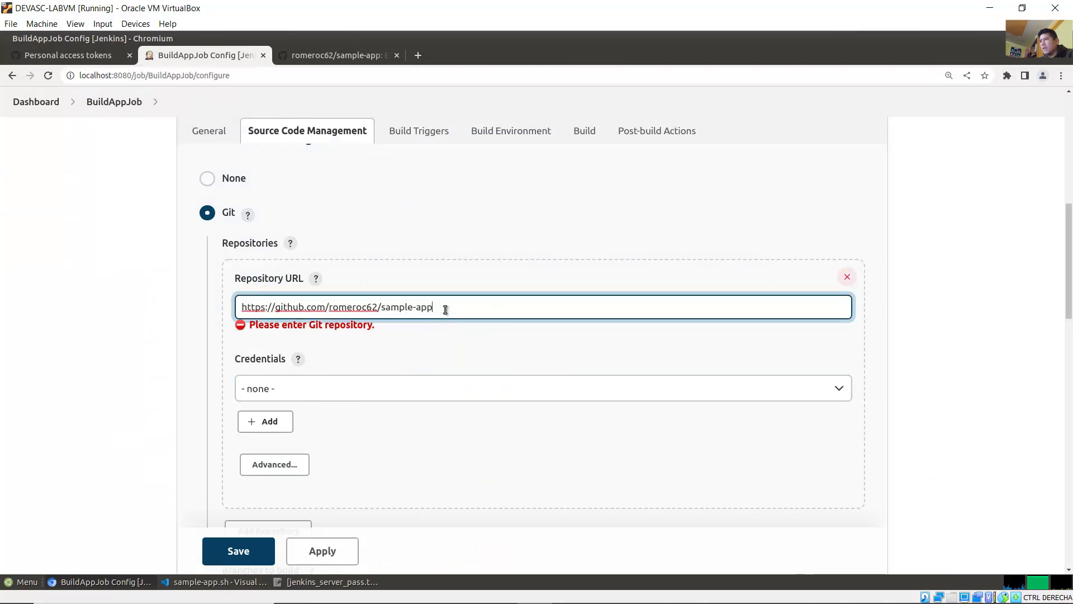
{"action": "mouse_move", "coordinate": [446, 308]}
{"action": "left_mouse_down"}
{"action": "mouse_move", "coordinate": [246, 308]}
{"action": "mouse_move", "coordinate": [449, 306]}
{"action": "left_mouse_up"}
{"action": "left_click", "coordinate": [249, 308]}
{"action": "left_click", "coordinate": [387, 308]}
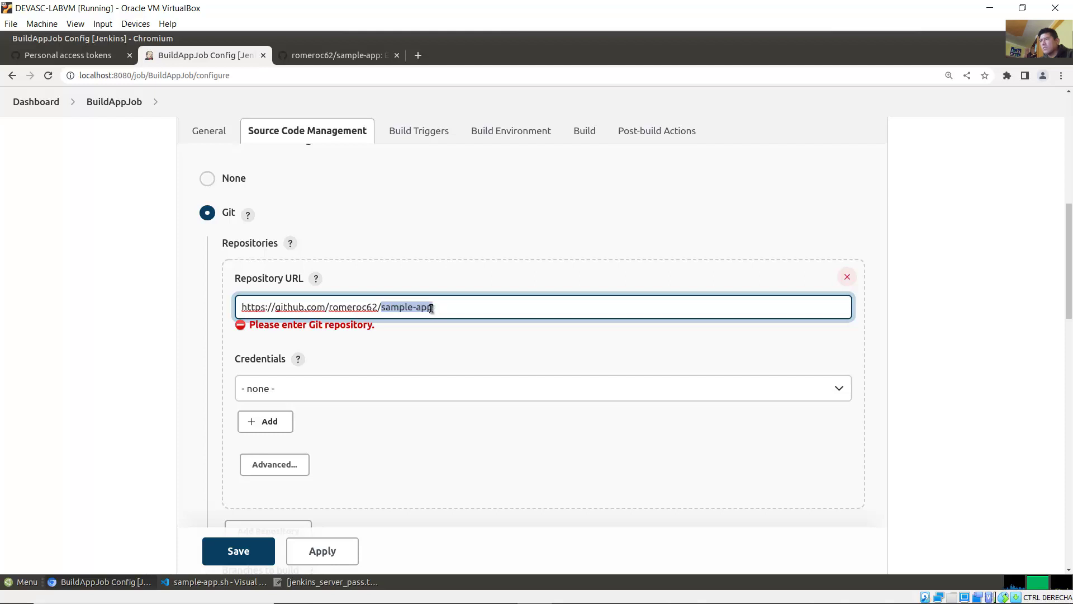
{"action": "left_click_drag", "start_coordinate": [437, 307], "coordinate": [226, 305]}
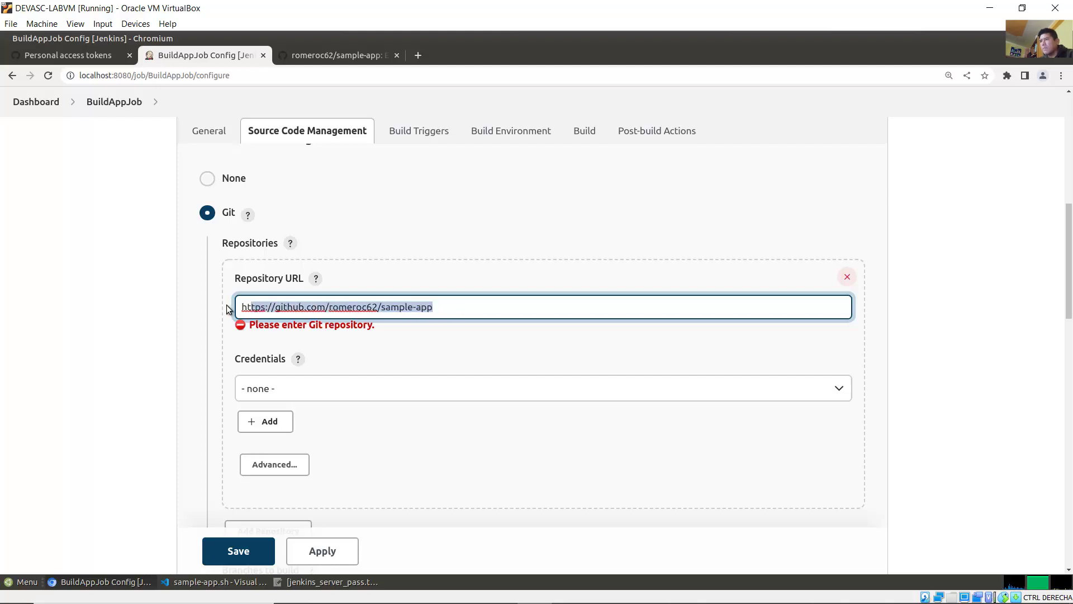
{"action": "left_click", "coordinate": [445, 309]}
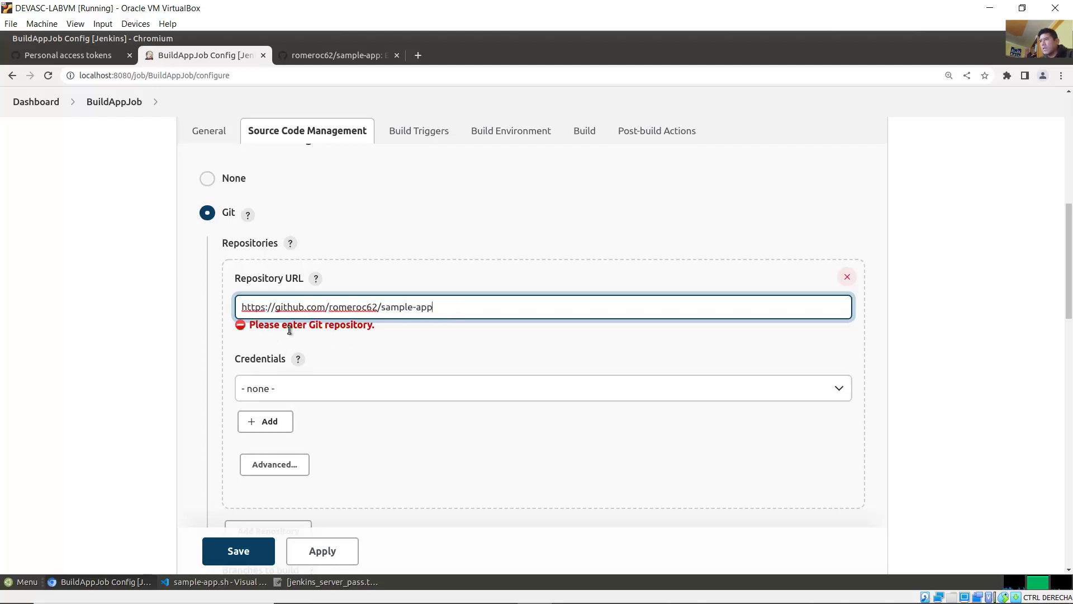
{"action": "key", "text": "Home"}
{"action": "type", "text": ".git"}
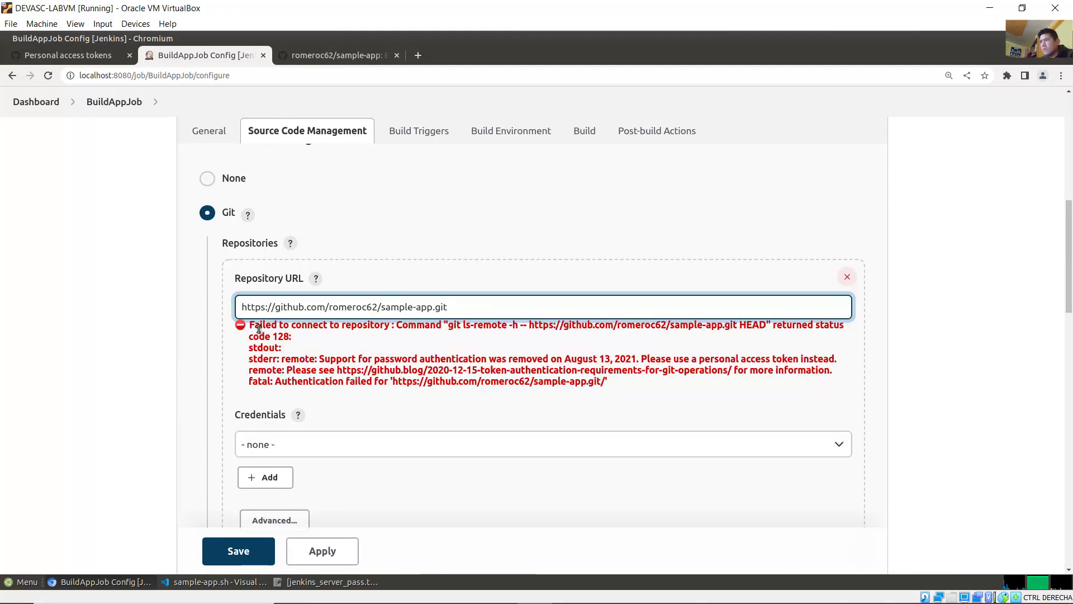
Step: Read the Failed to connect error saying password authentication was removed
{"action": "left_click_drag", "start_coordinate": [251, 329], "coordinate": [391, 328]}
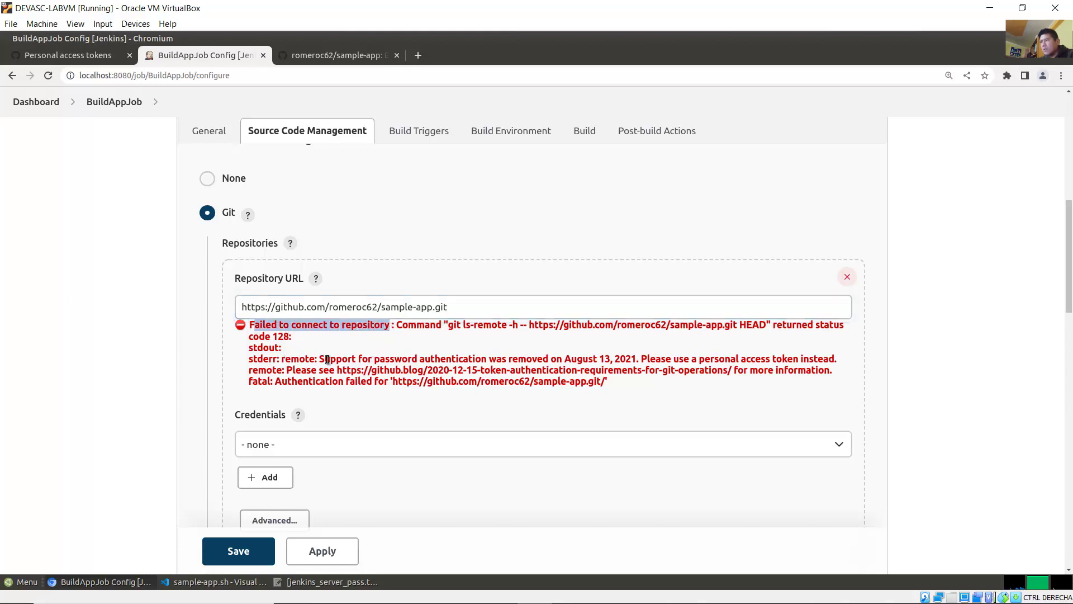
{"action": "left_click_drag", "start_coordinate": [319, 358], "coordinate": [550, 364]}
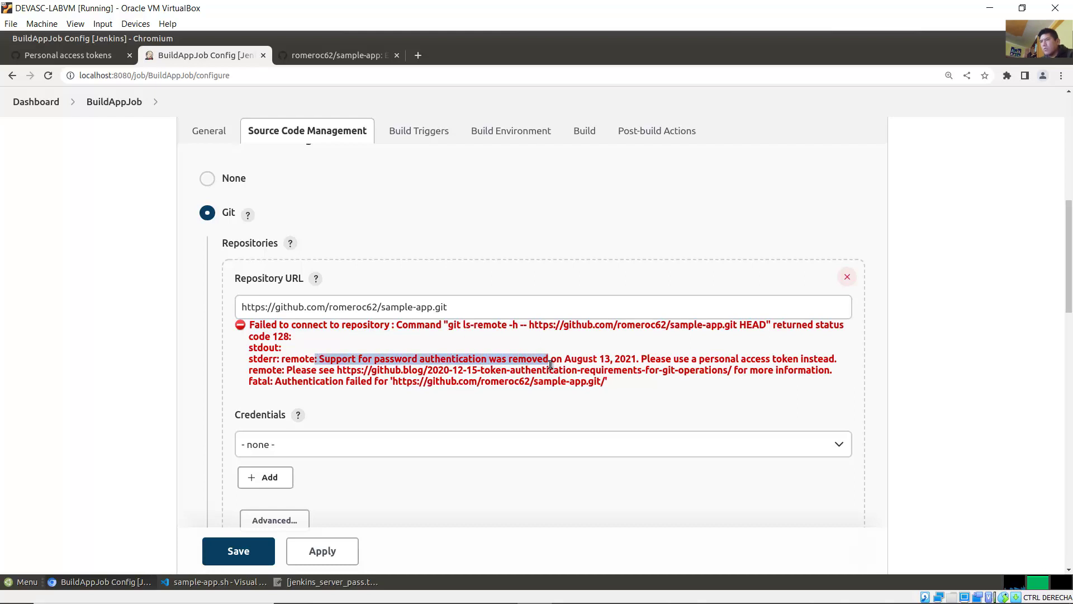
{"action": "left_click", "coordinate": [551, 366]}
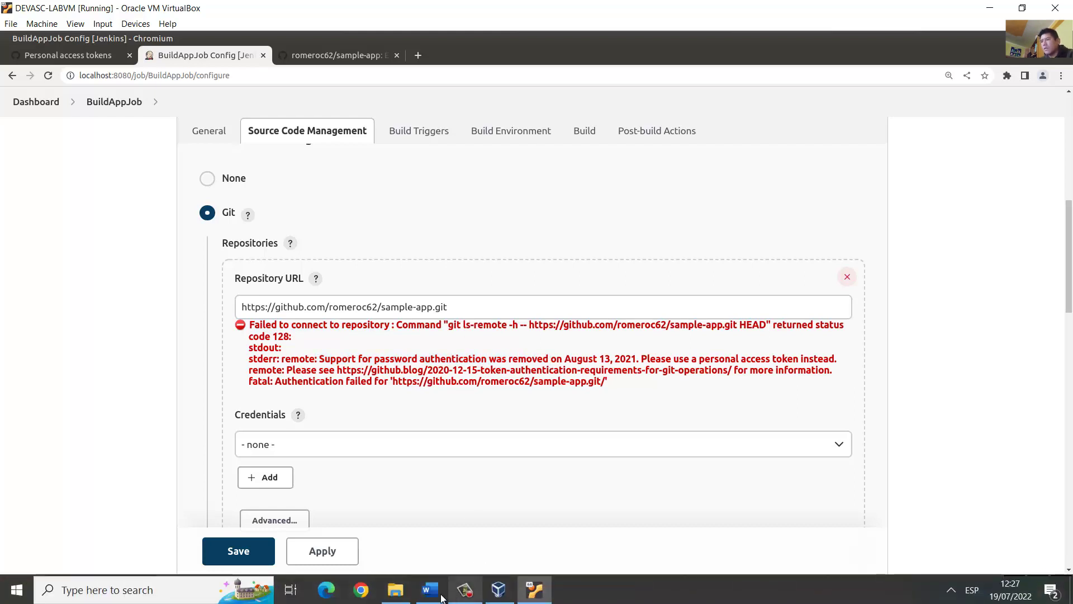
Step: Read step c about Credentials in the Word lab guide, then minimize it
{"action": "left_click", "coordinate": [461, 592]}
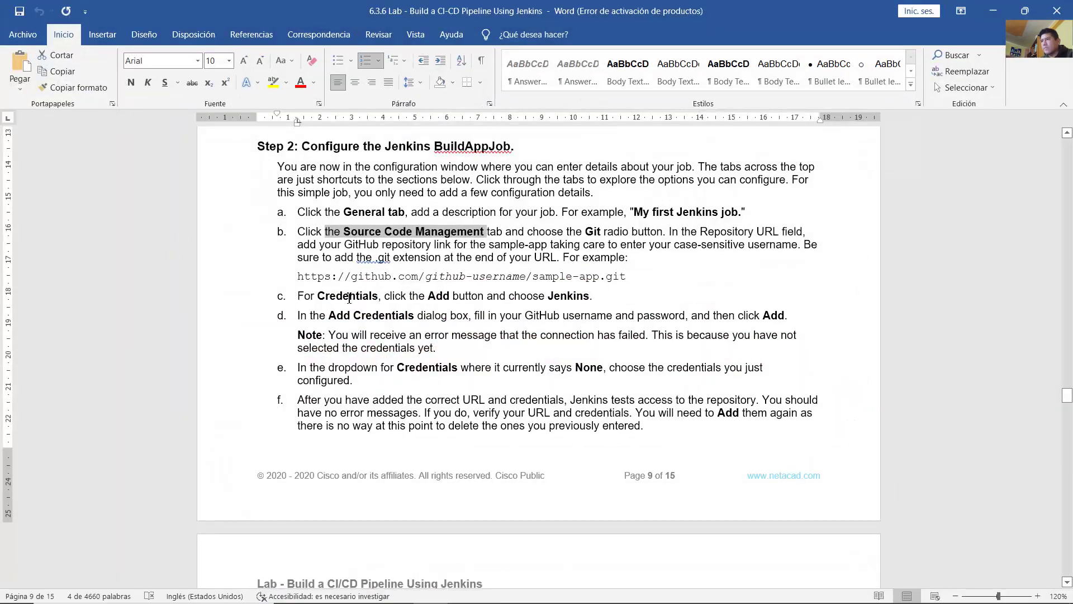
{"action": "left_click_drag", "start_coordinate": [345, 302], "coordinate": [592, 299]}
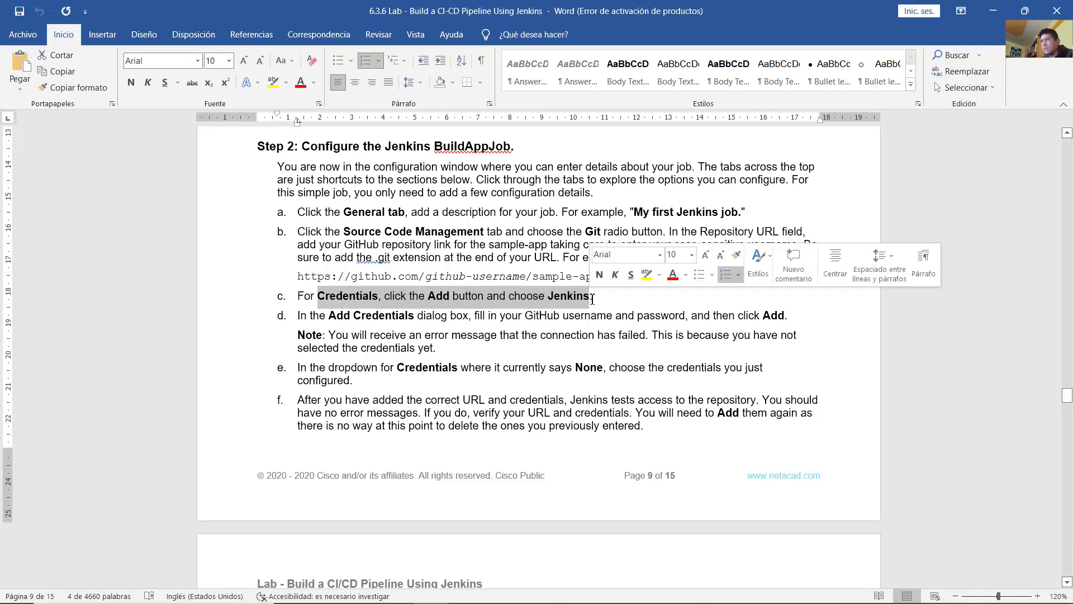
{"action": "left_click", "coordinate": [560, 301]}
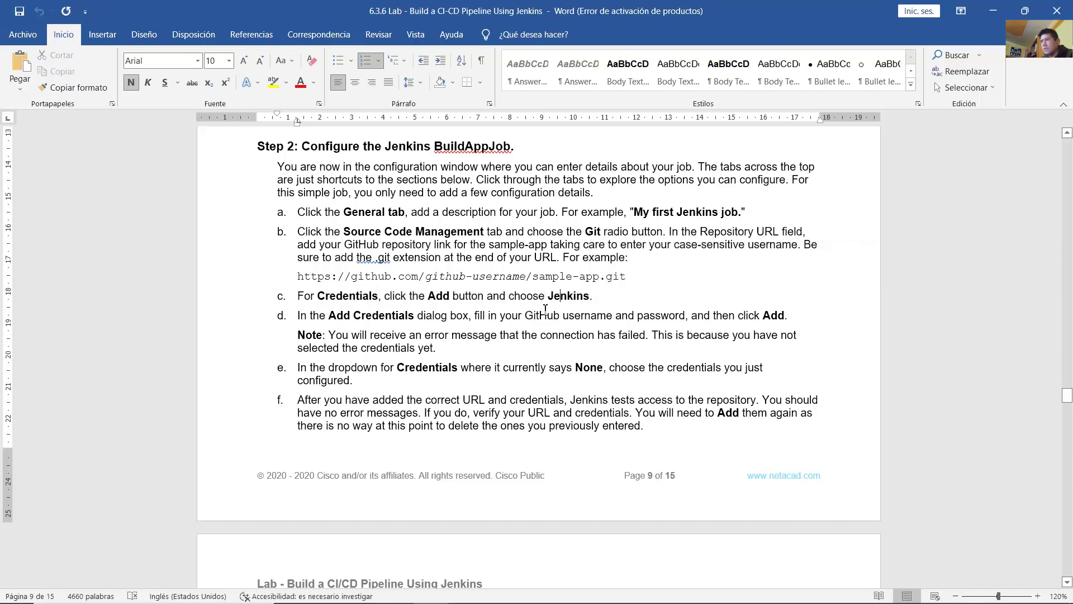
{"action": "left_click", "coordinate": [993, 11]}
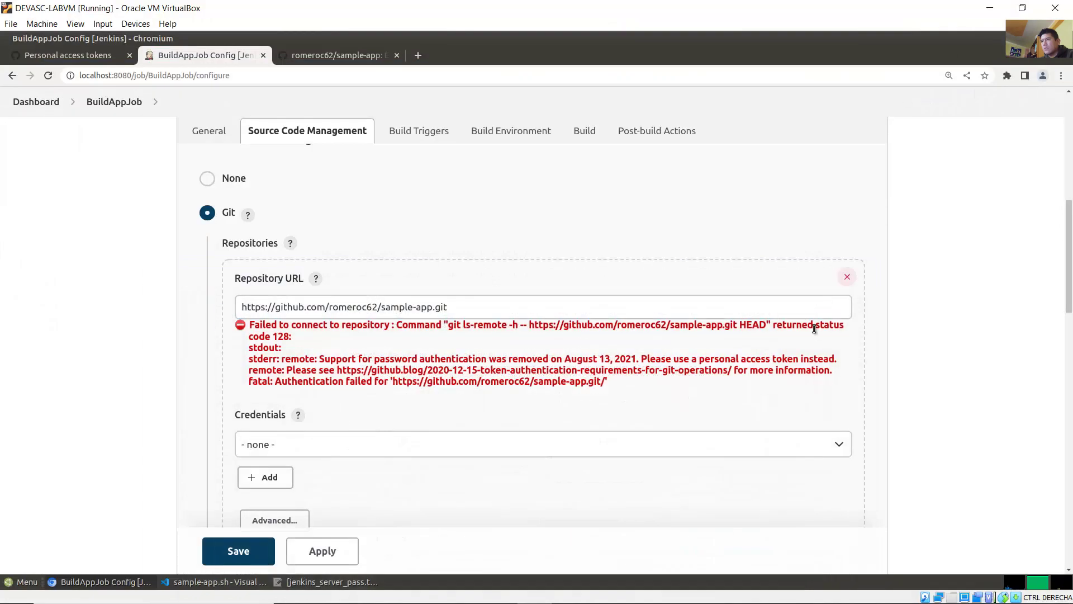
Step: Open the Jenkins Add Credentials dialog from the Credentials Add menu
{"action": "scroll", "coordinate": [1068, 300], "scroll_direction": "down", "scroll_amount": 2}
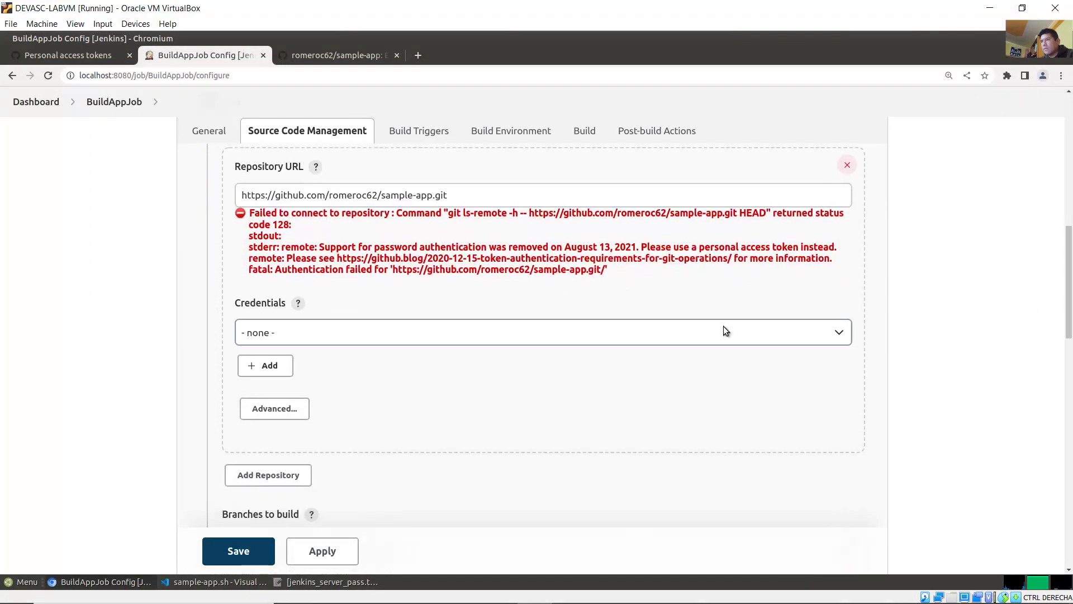
{"action": "left_click", "coordinate": [707, 328]}
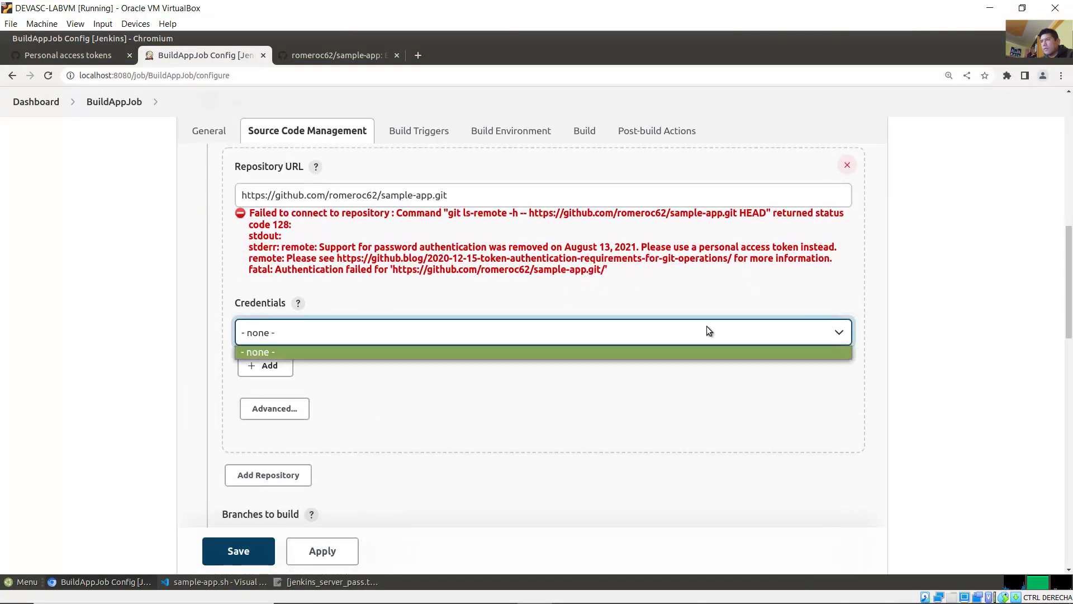
{"action": "left_click", "coordinate": [319, 373]}
{"action": "left_click", "coordinate": [272, 370]}
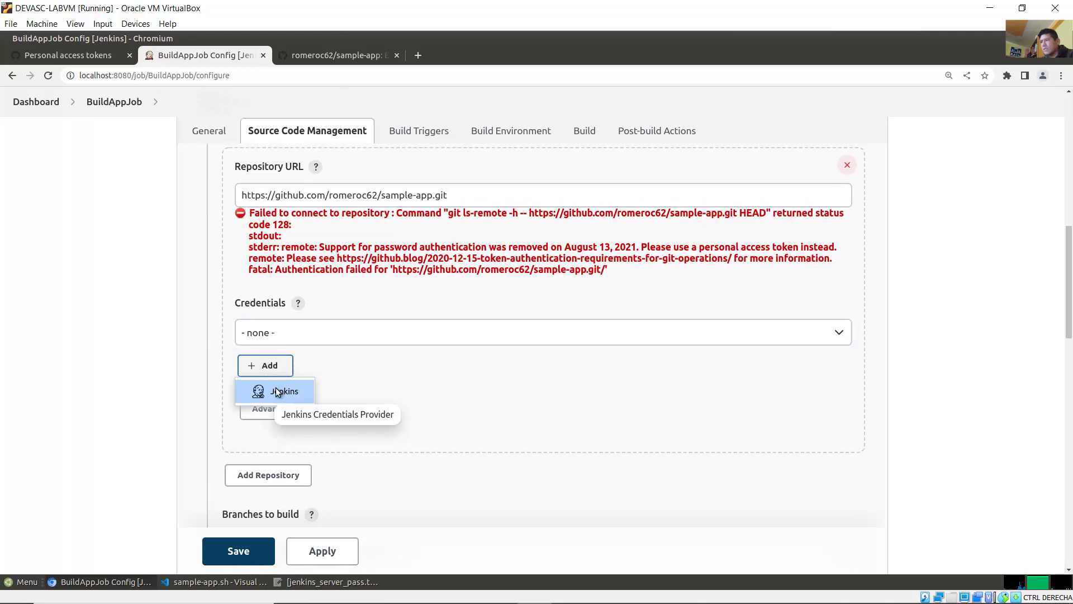
{"action": "left_click", "coordinate": [276, 390]}
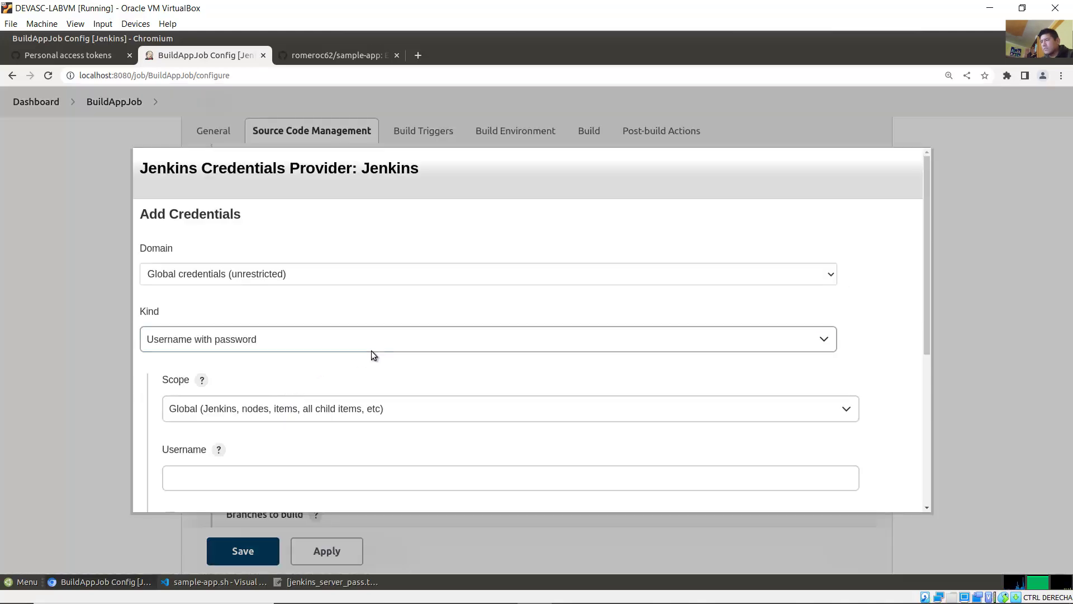
{"action": "left_click", "coordinate": [429, 590]}
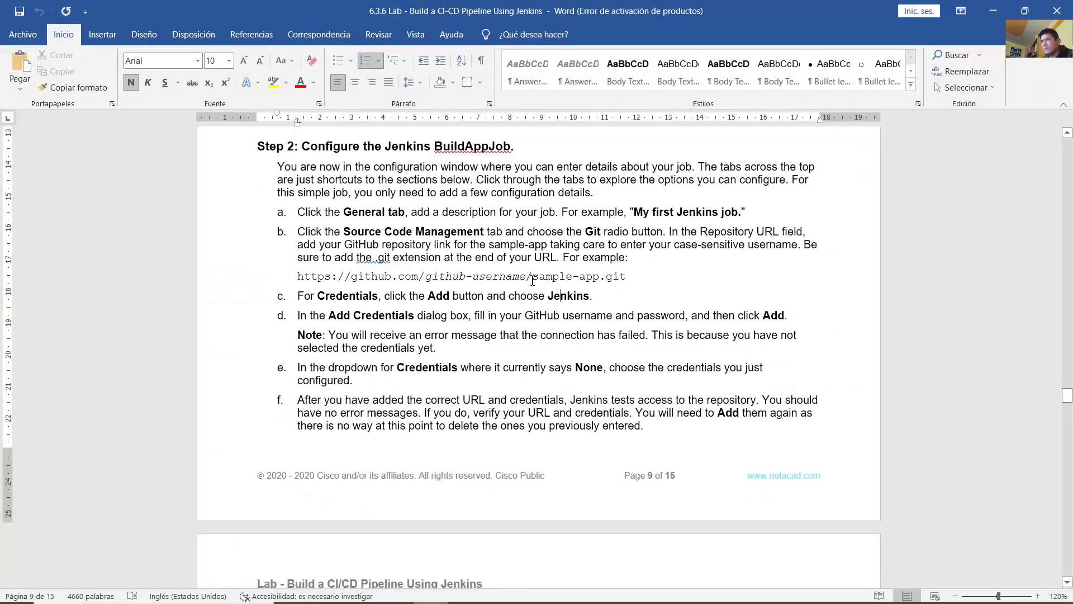
Step: Read step d's Add Credentials and GitHub username/password instructions, then minimize Word
{"action": "left_click_drag", "start_coordinate": [325, 316], "coordinate": [454, 317]}
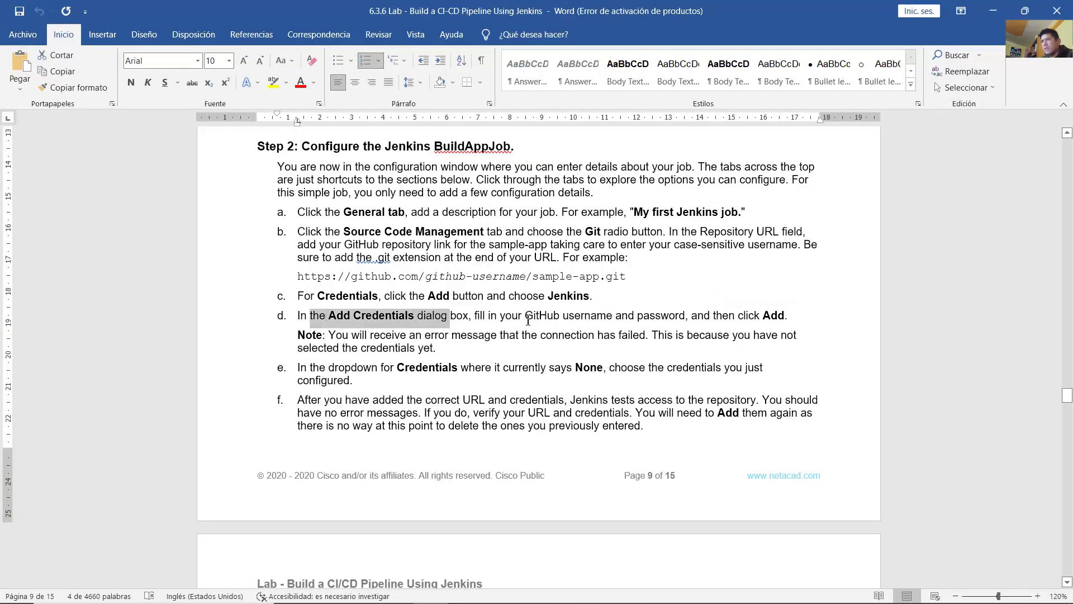
{"action": "left_click_drag", "start_coordinate": [525, 316], "coordinate": [784, 317]}
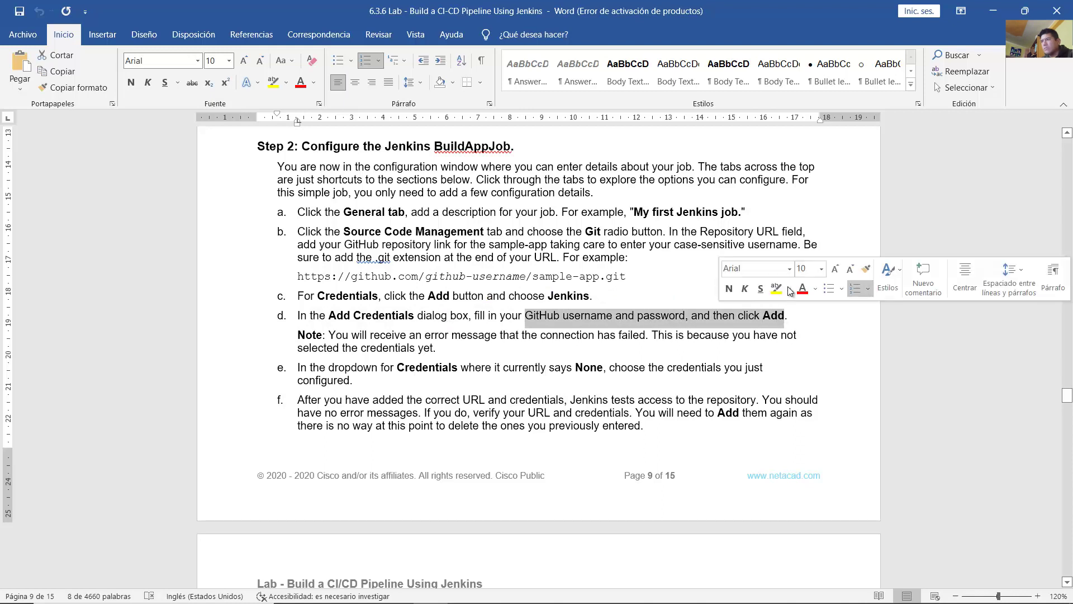
{"action": "left_click", "coordinate": [993, 11]}
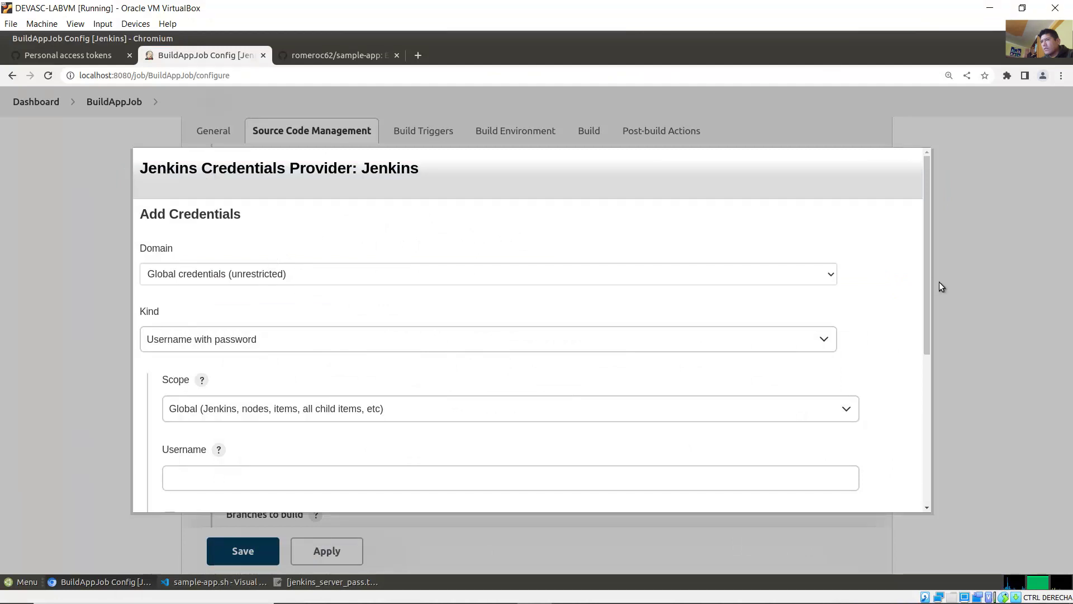
Step: Keep Global domain, Username with password kind, Global scope, and enter the GitHub username
{"action": "left_click_drag", "start_coordinate": [927, 276], "coordinate": [913, 246]}
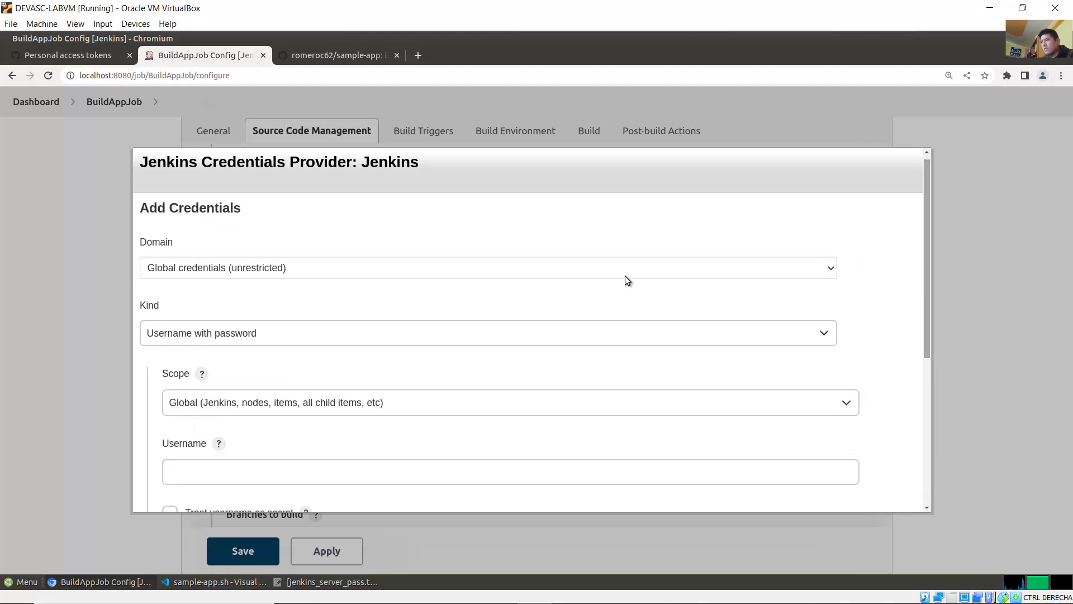
{"action": "left_click", "coordinate": [284, 269]}
{"action": "left_click", "coordinate": [272, 288]}
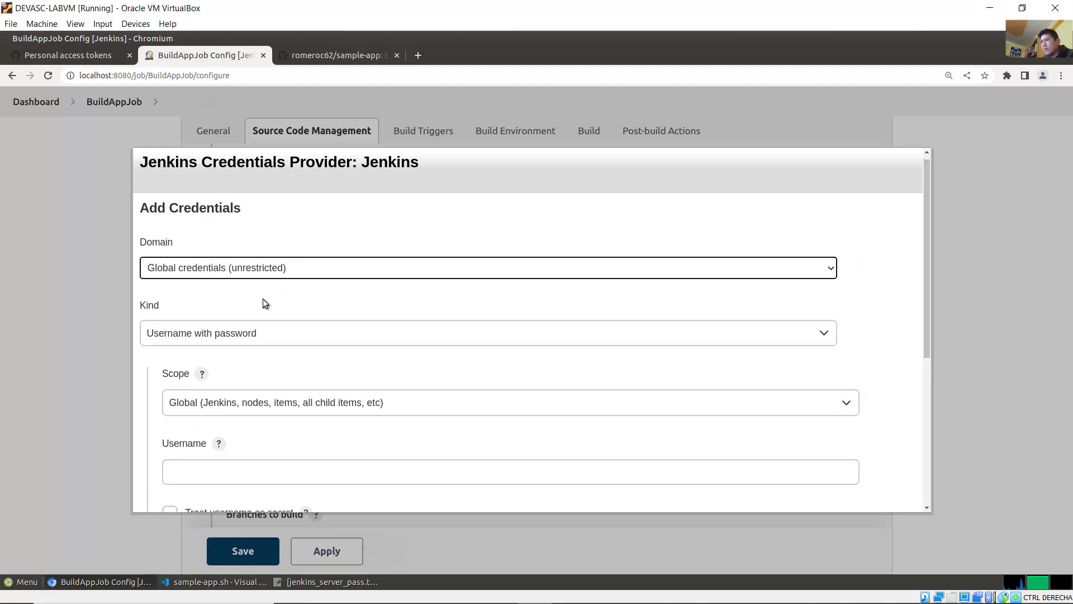
{"action": "left_click", "coordinate": [240, 334]}
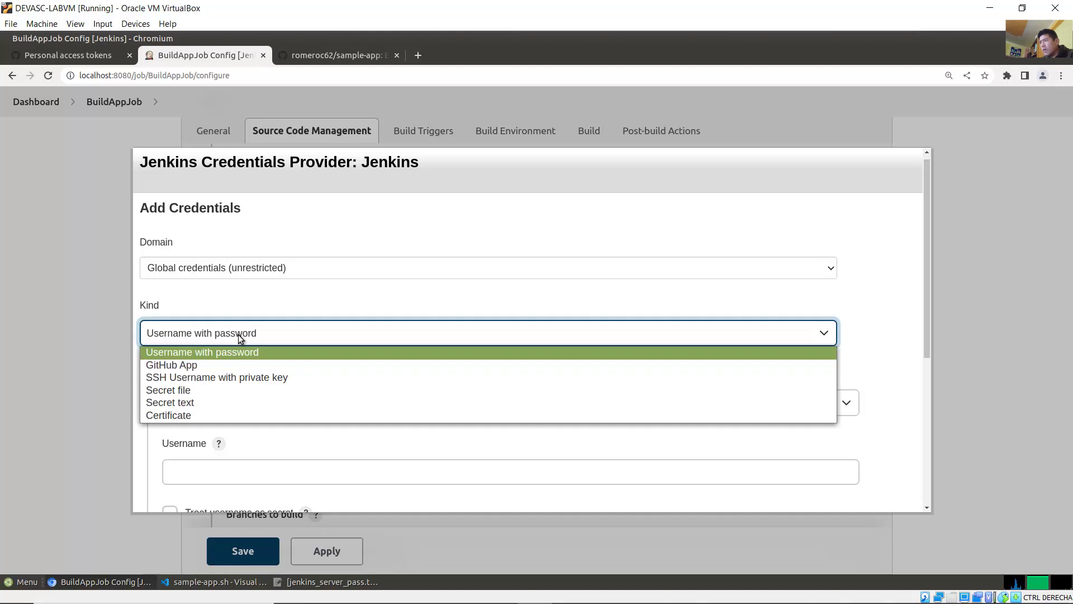
{"action": "left_click", "coordinate": [239, 336]}
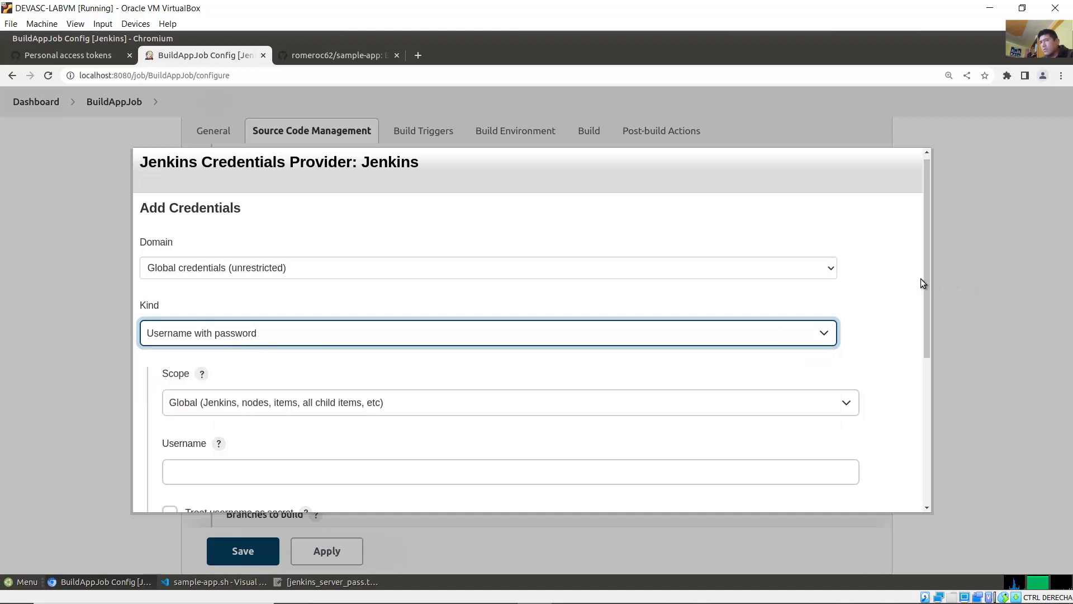
{"action": "scroll", "coordinate": [929, 335], "scroll_direction": "down", "scroll_amount": 3}
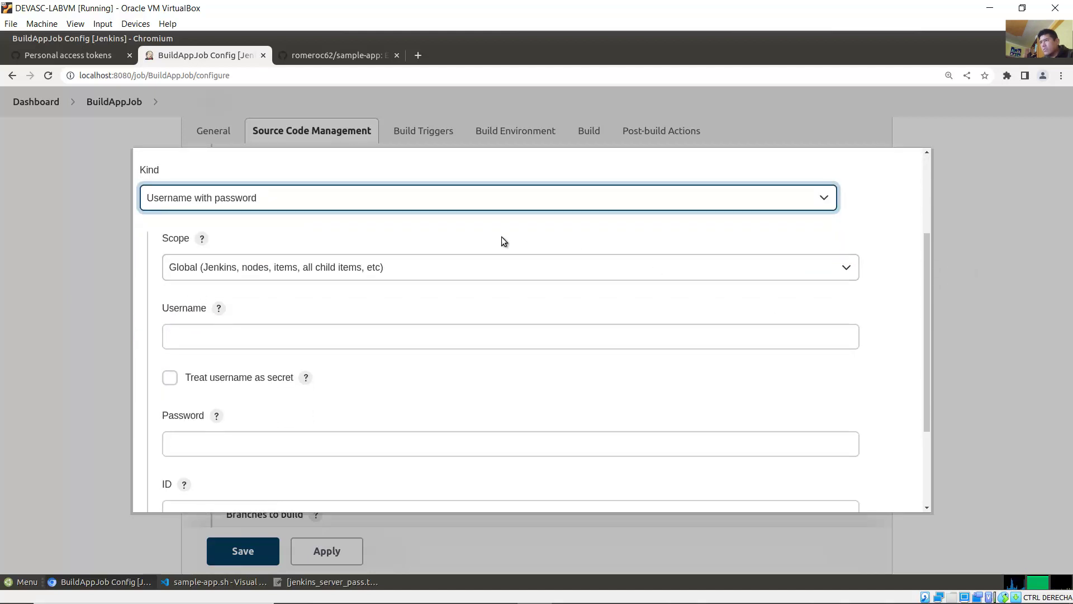
{"action": "left_click", "coordinate": [468, 269]}
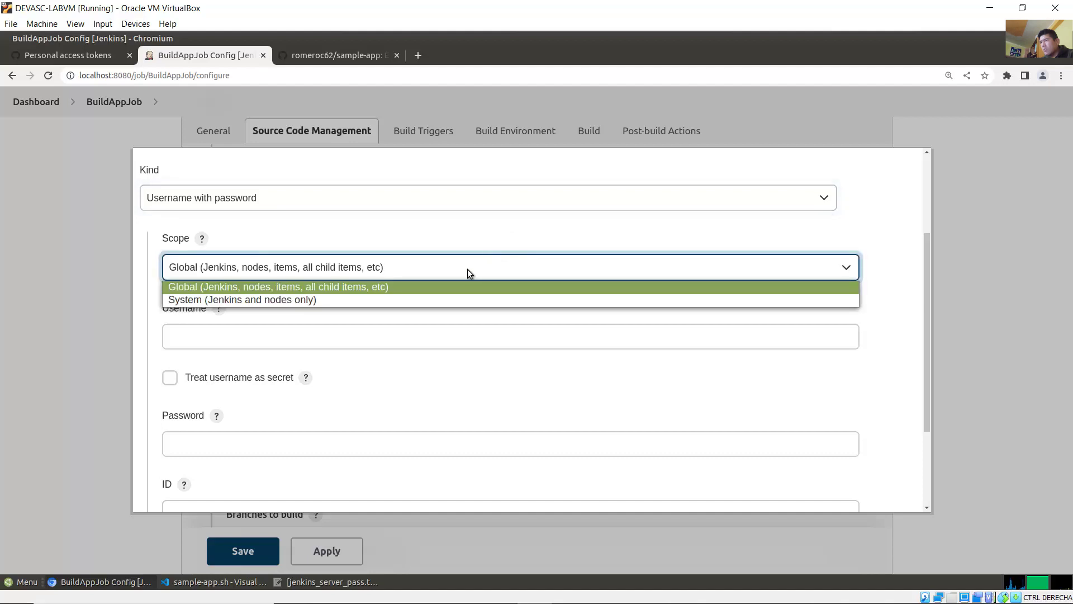
{"action": "left_click", "coordinate": [364, 287]}
{"action": "left_click", "coordinate": [294, 329]}
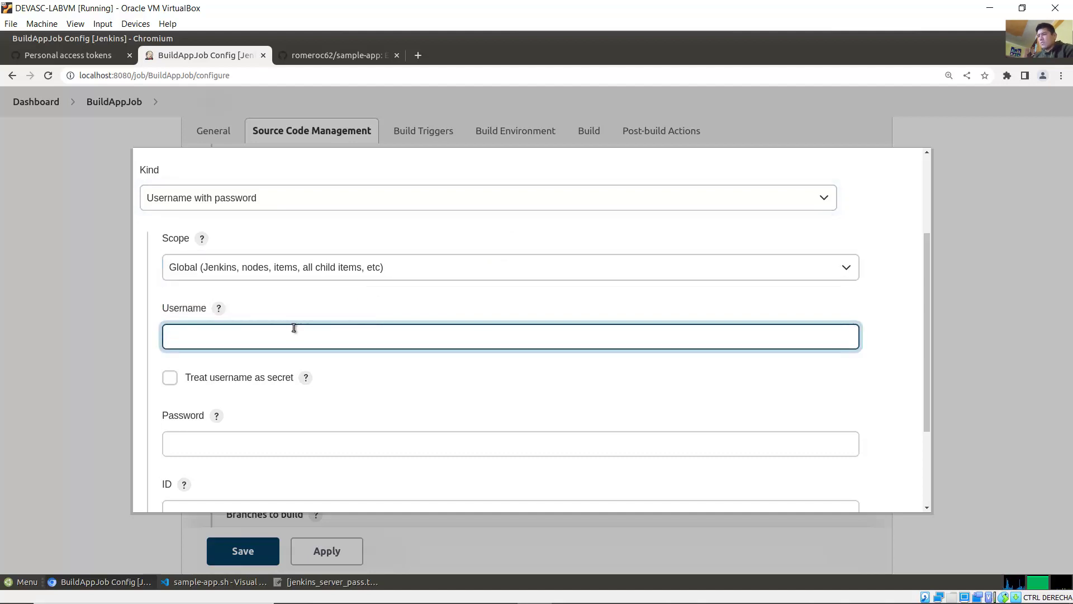
{"action": "type", "text": "romeroc"}
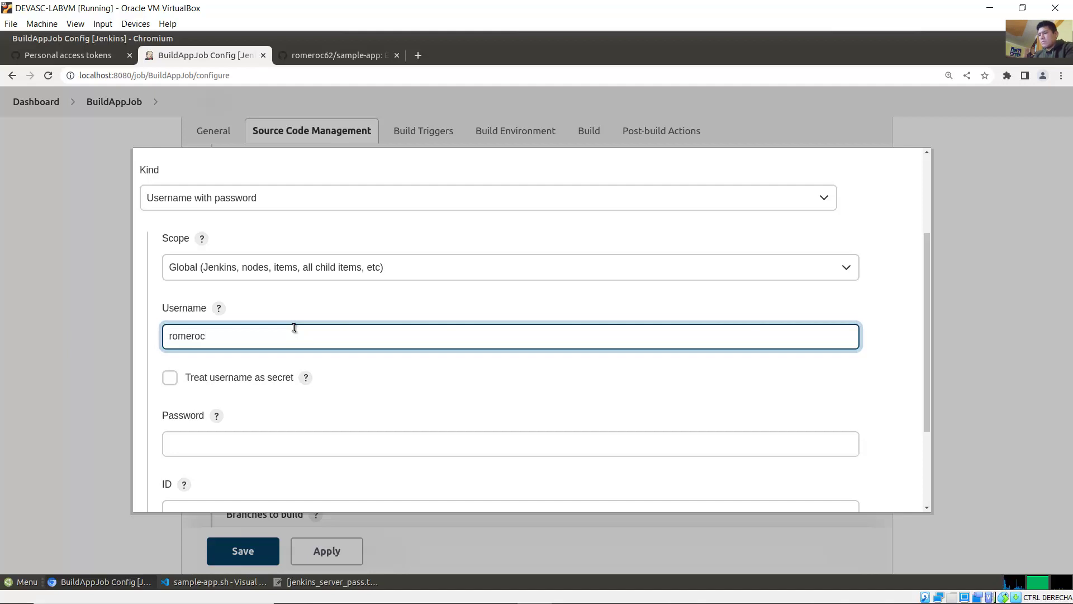
{"action": "type", "text": "62"}
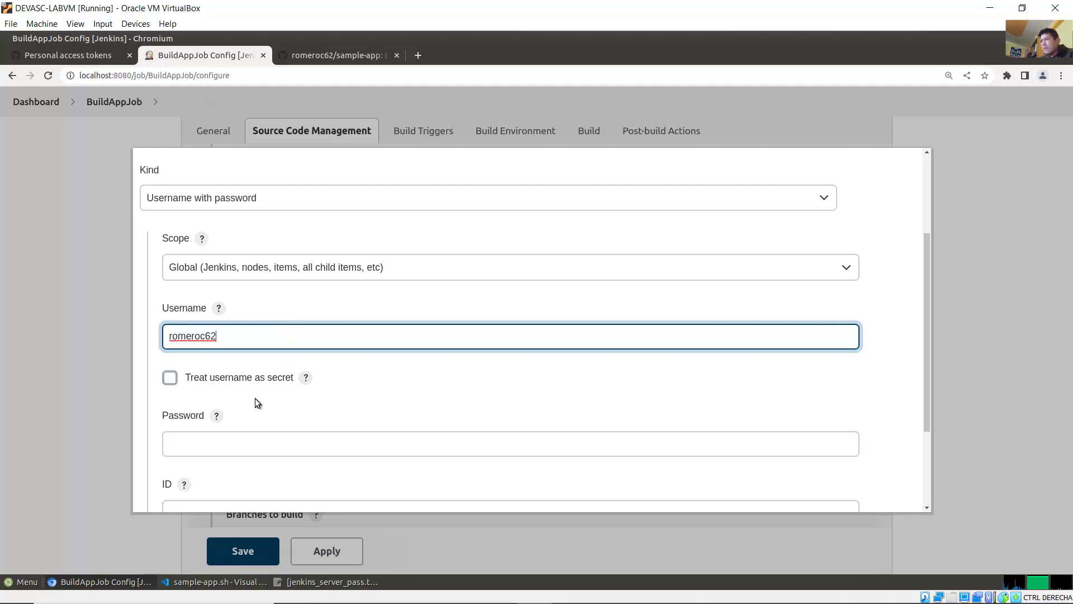
Step: Paste the GitHub personal access token as the password and add the credential
{"action": "left_click", "coordinate": [228, 442]}
{"action": "left_click", "coordinate": [76, 57]}
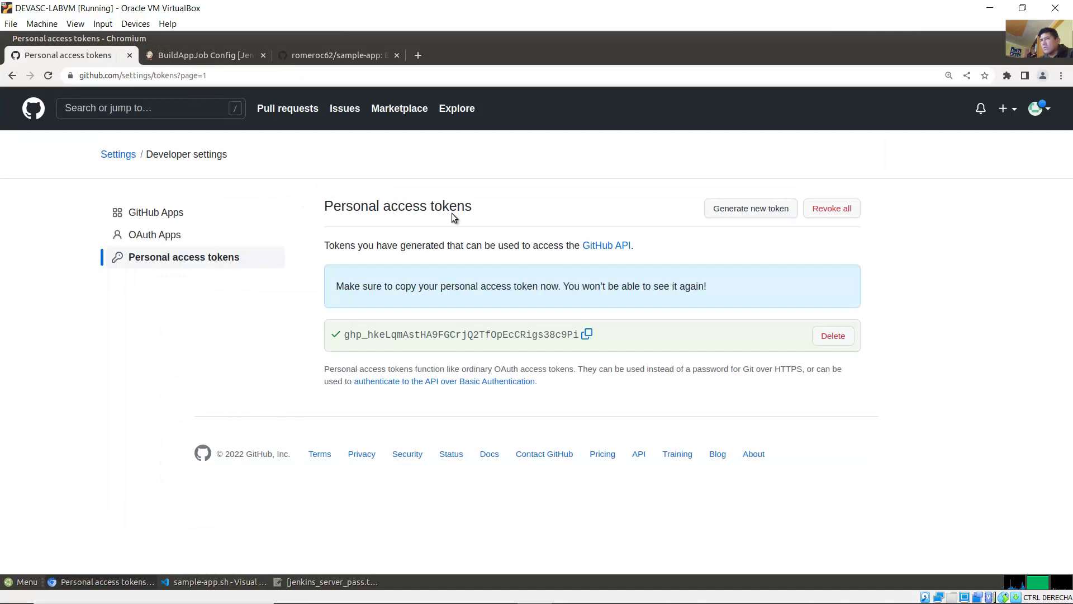
{"action": "left_click", "coordinate": [588, 334]}
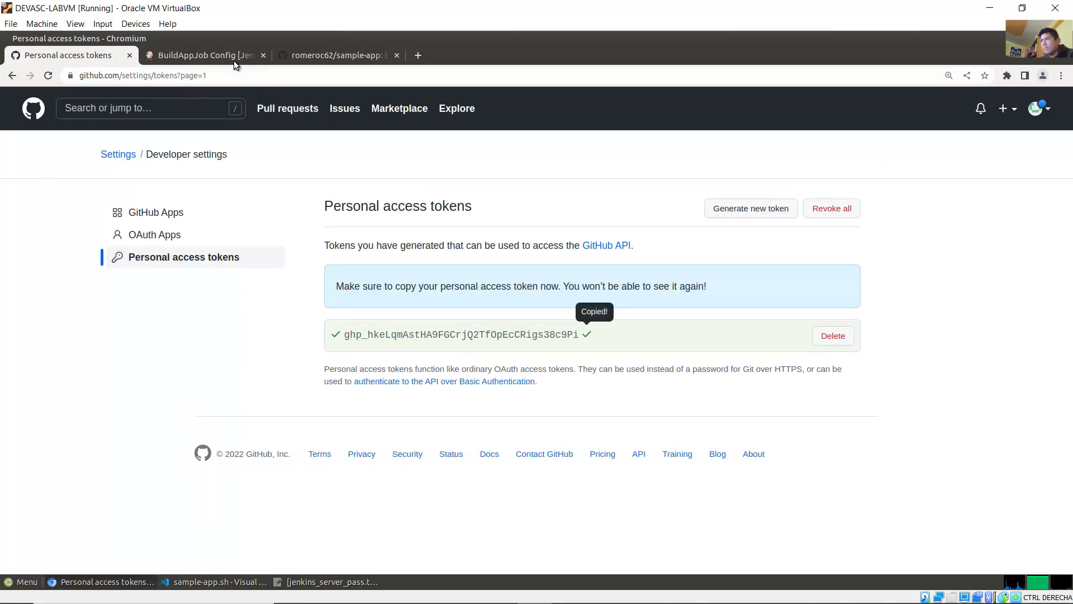
{"action": "left_click", "coordinate": [213, 56]}
{"action": "right_click", "coordinate": [219, 438]}
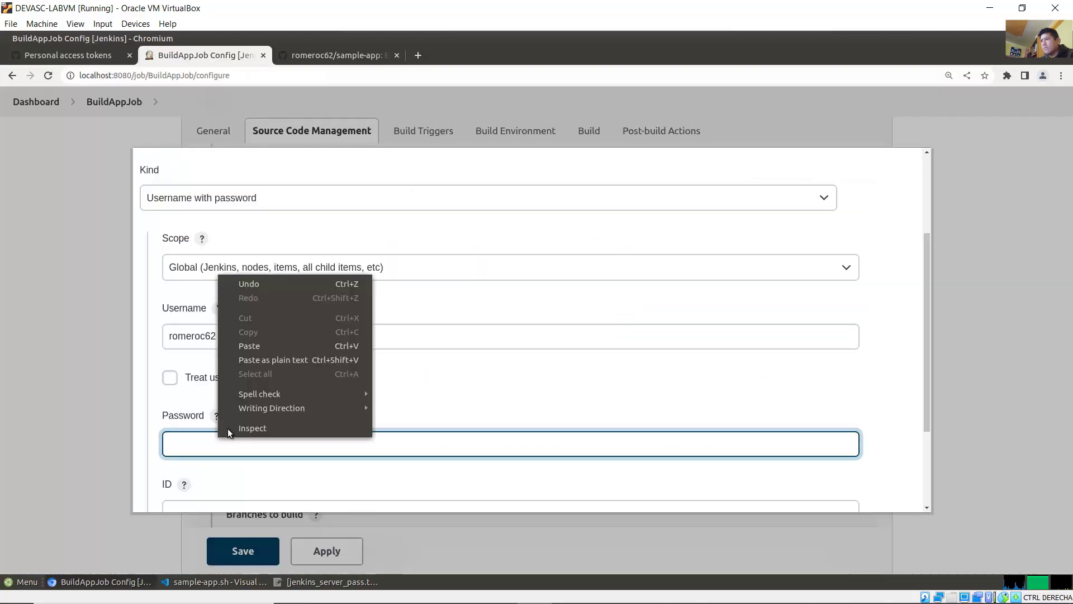
{"action": "left_click", "coordinate": [260, 349]}
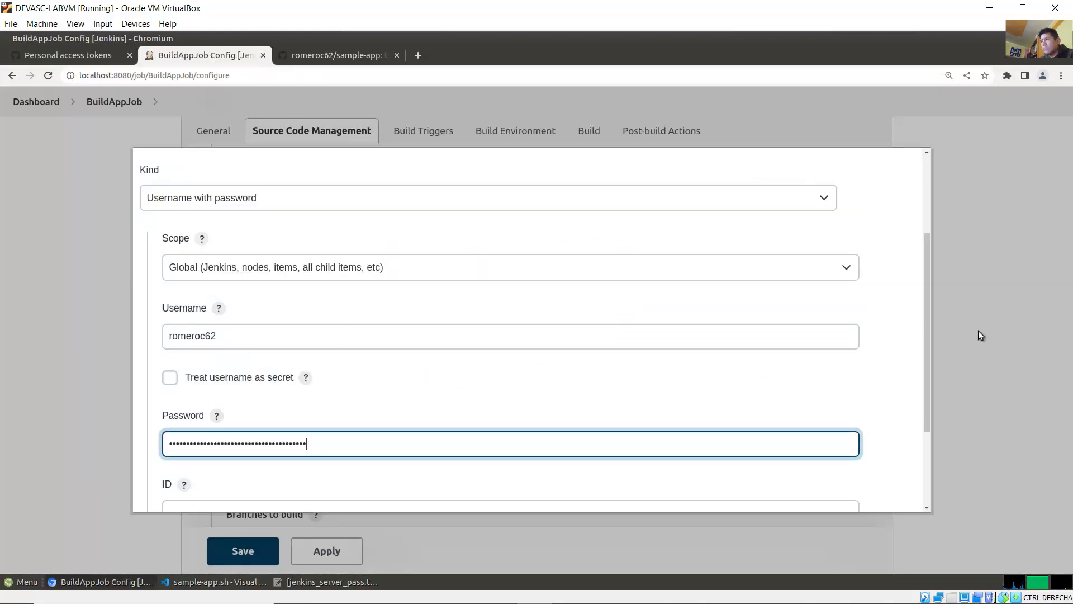
{"action": "left_click_drag", "start_coordinate": [927, 327], "coordinate": [907, 421]}
{"action": "left_click", "coordinate": [161, 494]}
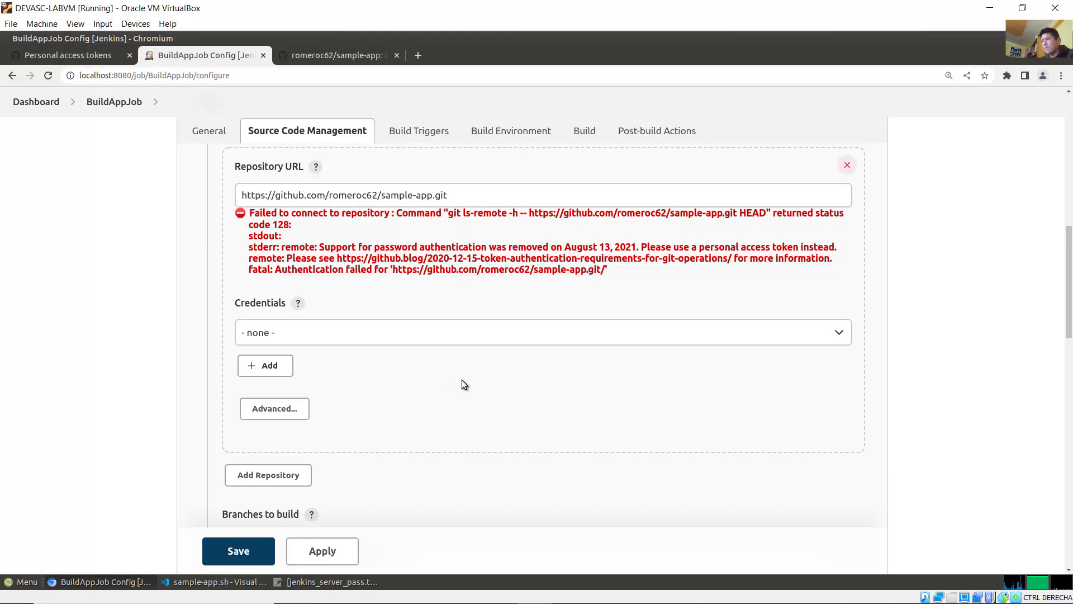
Step: Review the lab note on the expected connection error and Jenkins' repository error
{"action": "mouse_move", "coordinate": [1070, 315]}
{"action": "left_mouse_down"}
{"action": "mouse_move", "coordinate": [1070, 291]}
{"action": "mouse_move", "coordinate": [1072, 337]}
{"action": "mouse_move", "coordinate": [1072, 321]}
{"action": "left_mouse_up"}
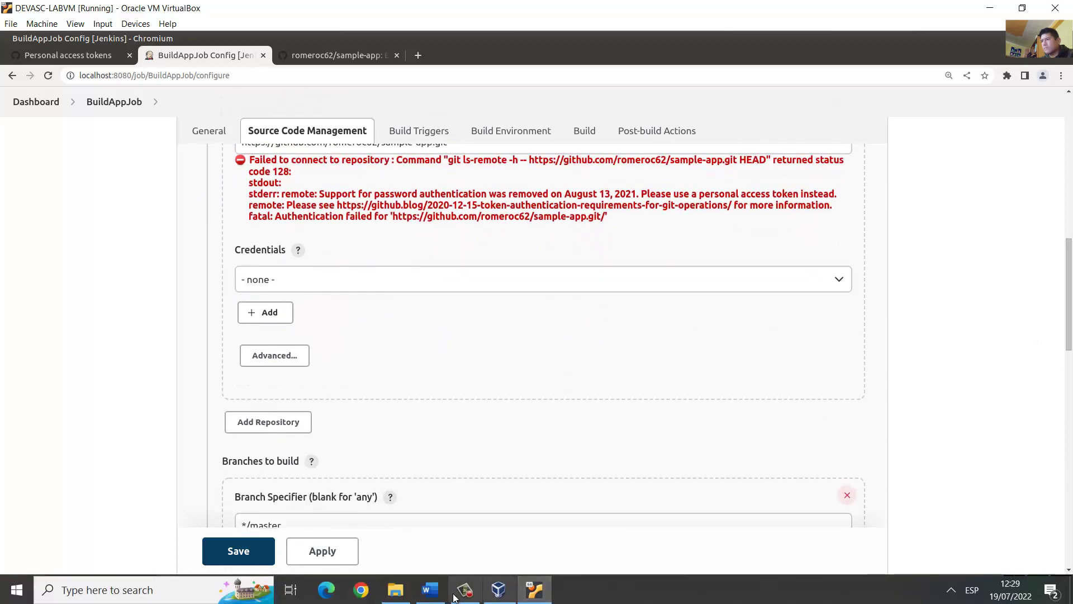
{"action": "left_click", "coordinate": [430, 599]}
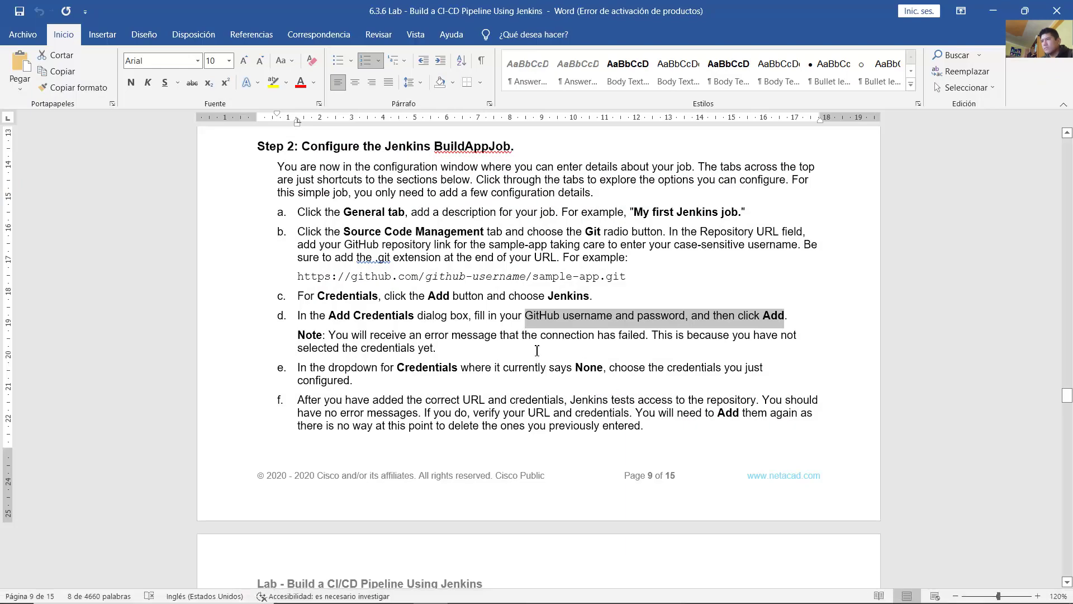
{"action": "left_click", "coordinate": [483, 351]}
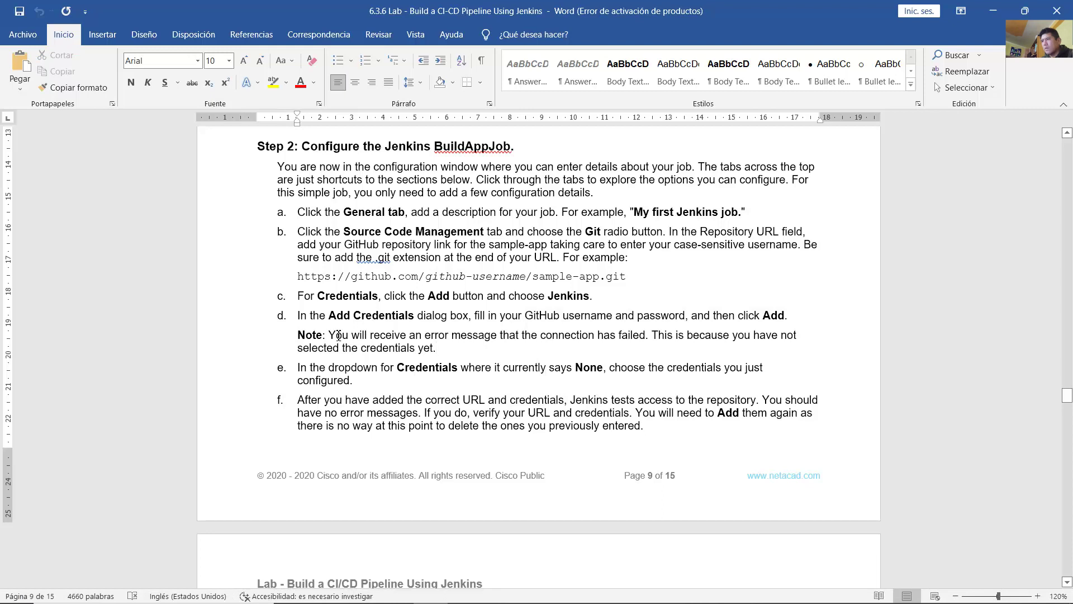
{"action": "left_click_drag", "start_coordinate": [338, 335], "coordinate": [638, 335]}
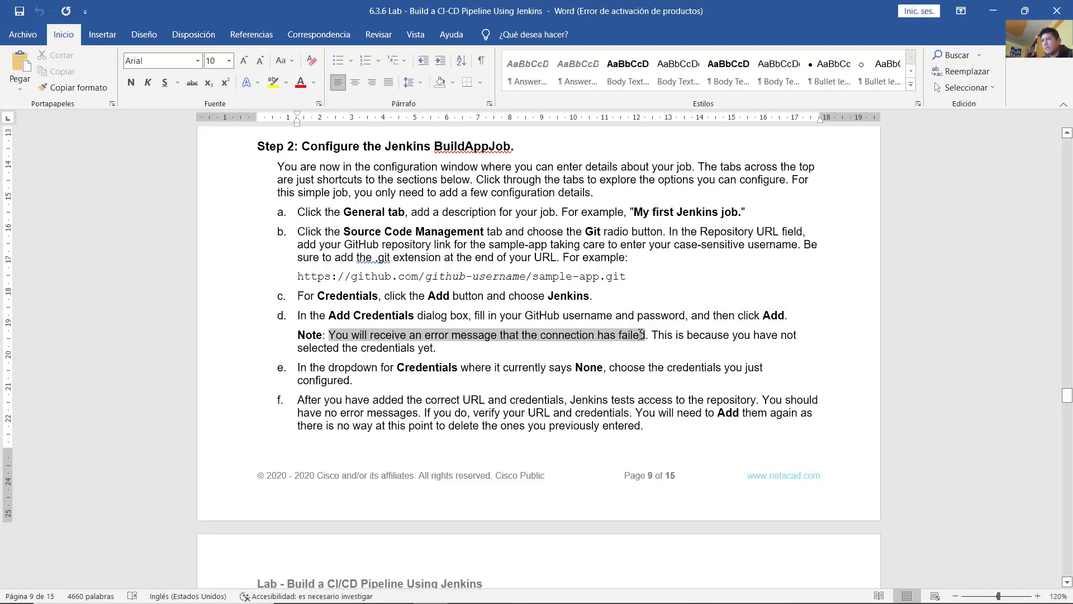
{"action": "left_click_drag", "start_coordinate": [686, 335], "coordinate": [450, 349]}
{"action": "left_click", "coordinate": [451, 350]}
{"action": "mouse_move", "coordinate": [550, 587]}
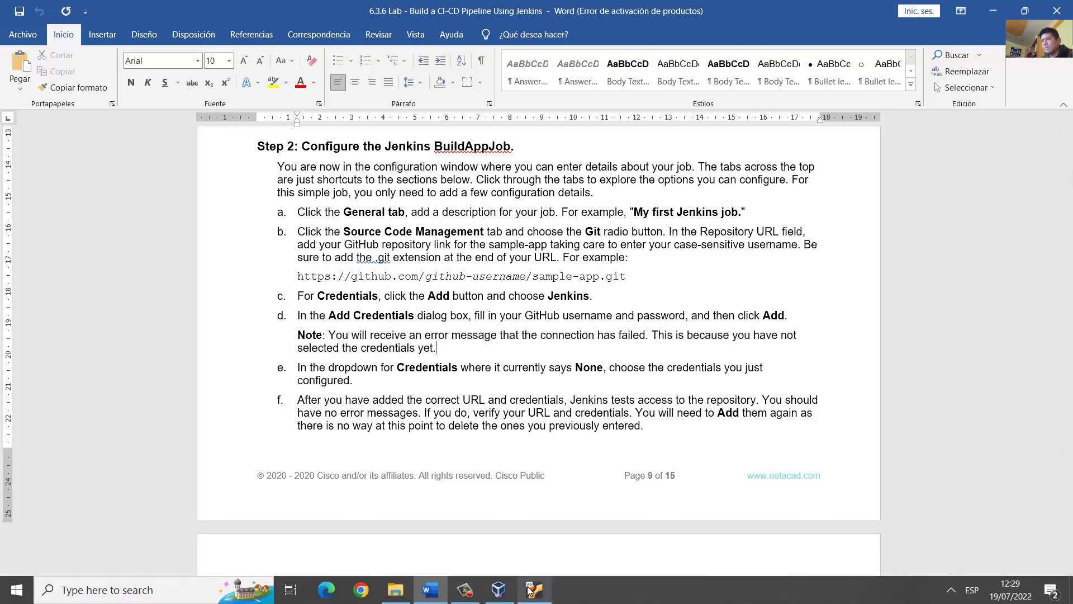
{"action": "left_click", "coordinate": [536, 519]}
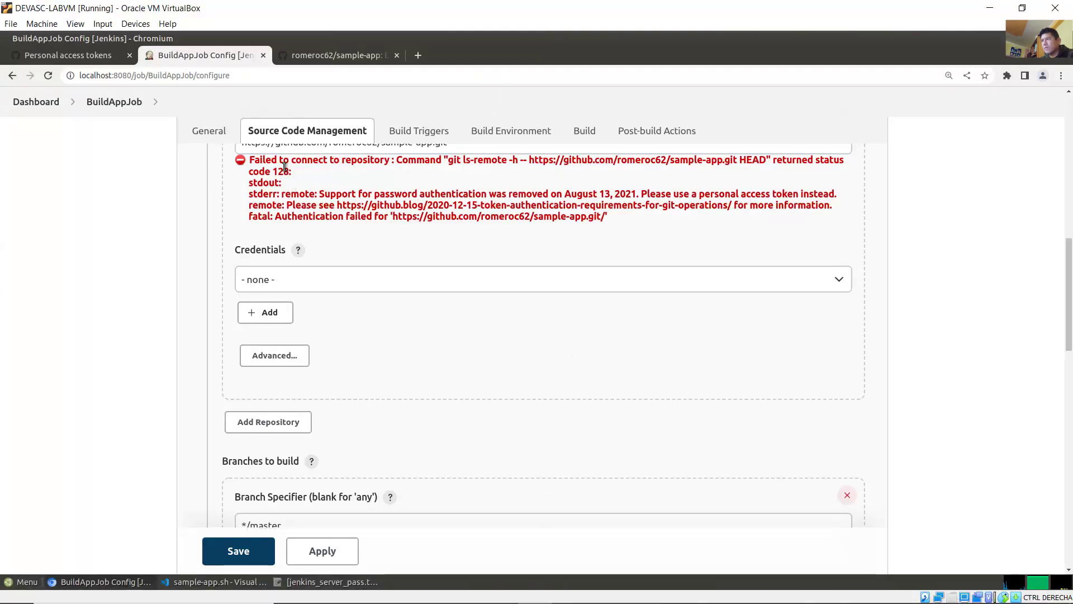
{"action": "left_click_drag", "start_coordinate": [282, 161], "coordinate": [522, 229]}
{"action": "left_click", "coordinate": [521, 229]}
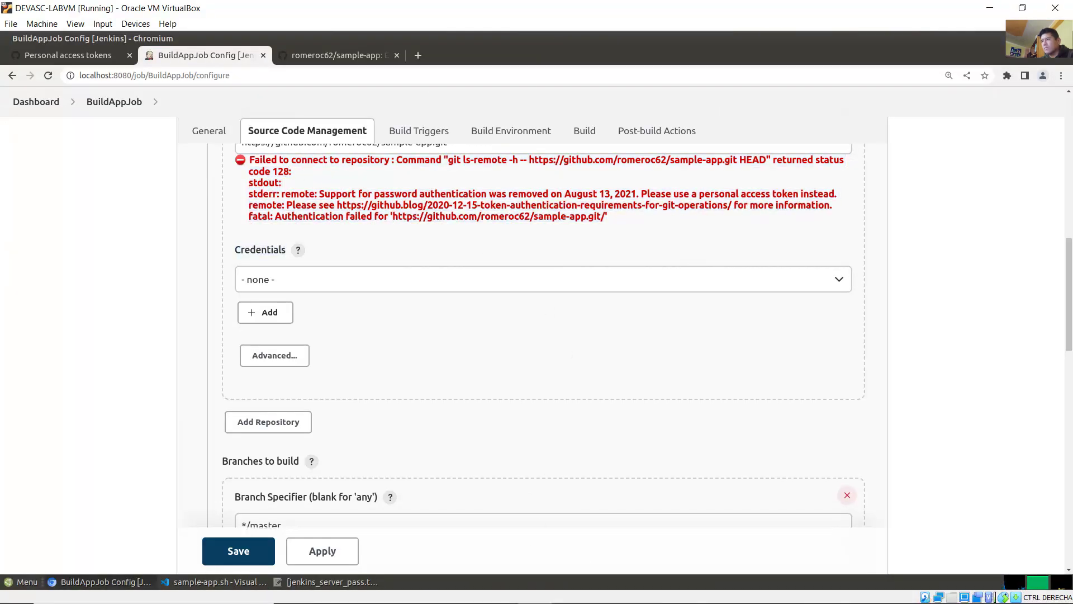
Step: Select the new GitHub credential for the sample-app.git repository
{"action": "left_click", "coordinate": [429, 592]}
{"action": "scroll", "coordinate": [487, 387], "scroll_direction": "down", "scroll_amount": 3}
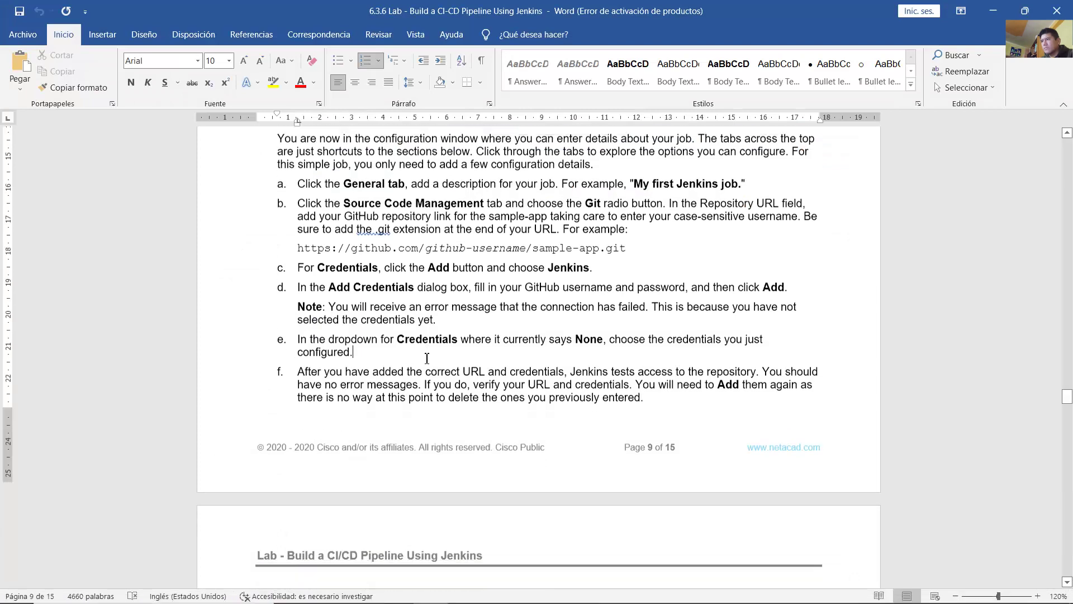
{"action": "left_click_drag", "start_coordinate": [298, 250], "coordinate": [617, 262]}
{"action": "left_click", "coordinate": [641, 249]}
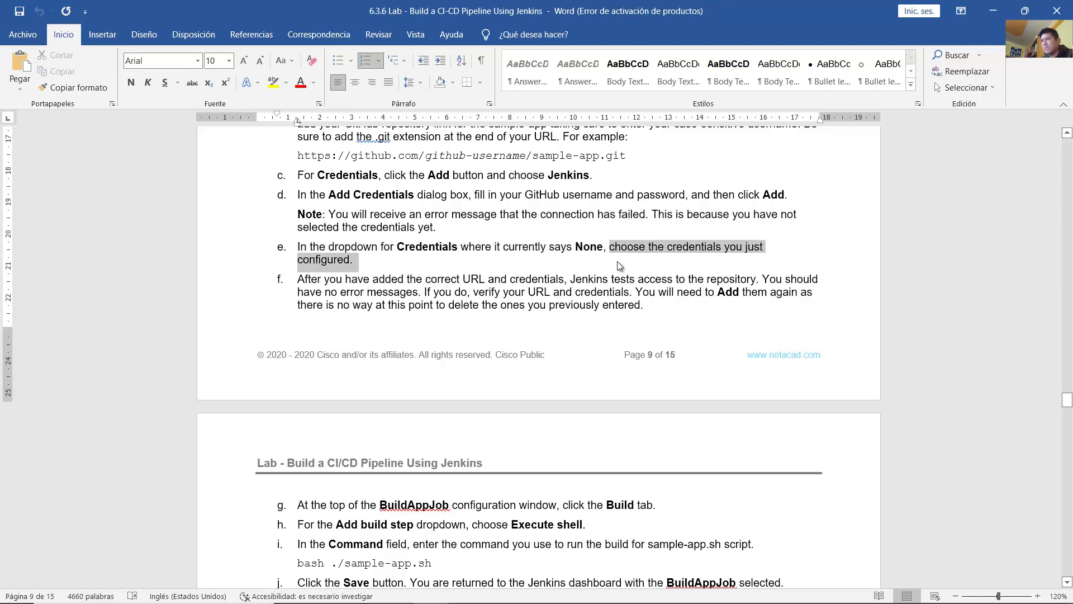
{"action": "left_click", "coordinate": [619, 266]}
{"action": "left_click", "coordinate": [993, 11]}
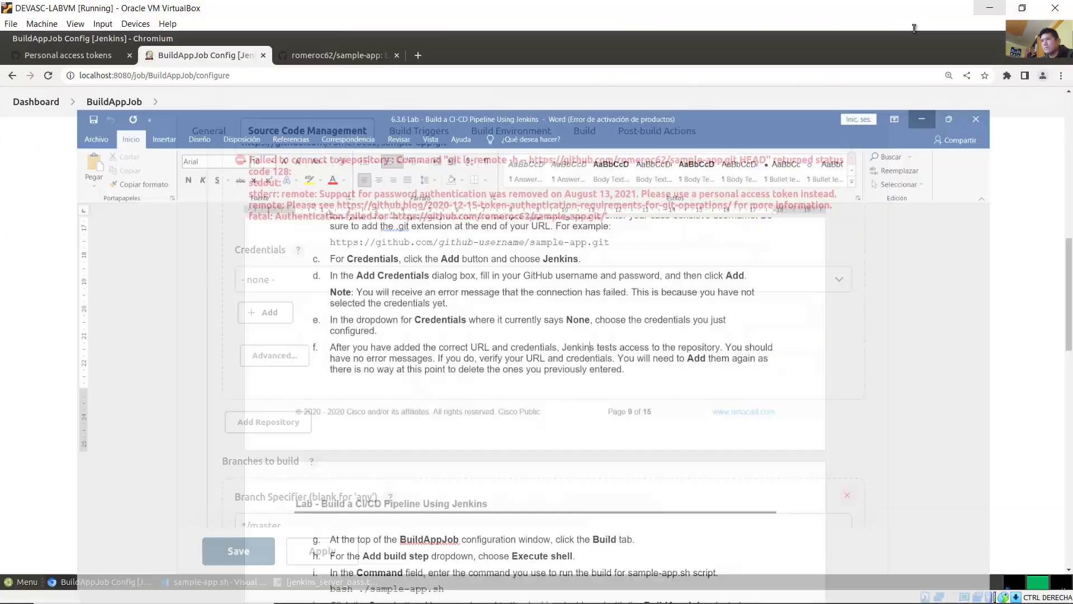
{"action": "left_click", "coordinate": [593, 284]}
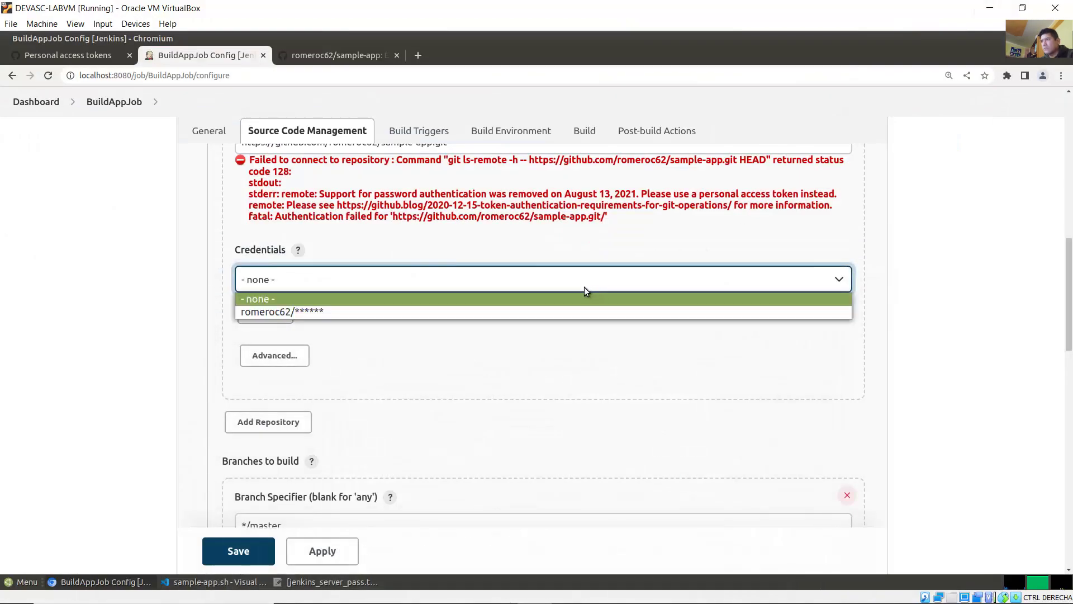
{"action": "left_click", "coordinate": [367, 313]}
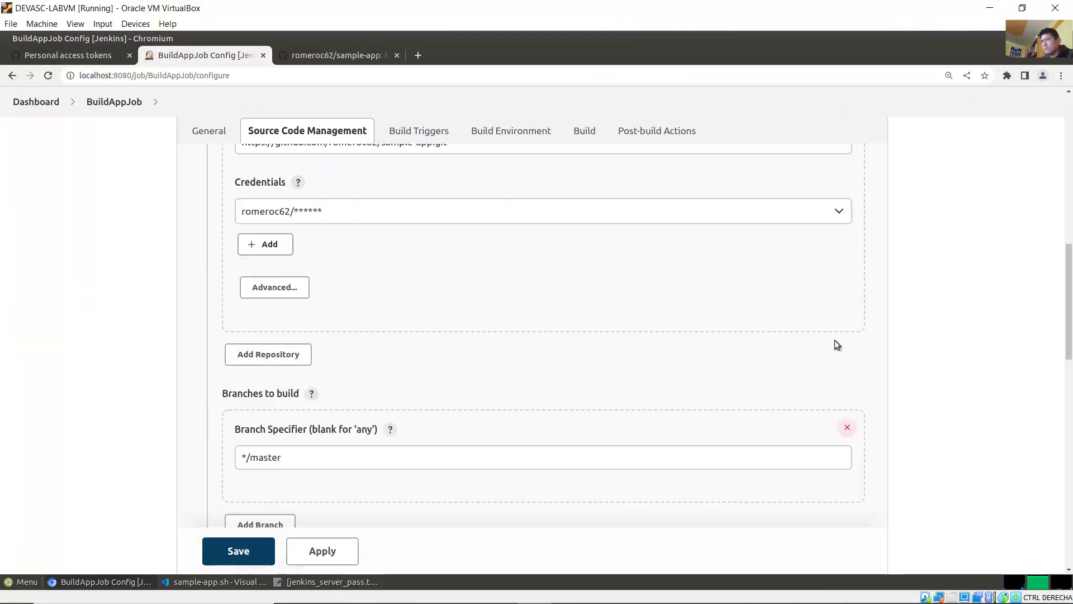
{"action": "scroll", "coordinate": [905, 324], "scroll_direction": "up", "scroll_amount": 3}
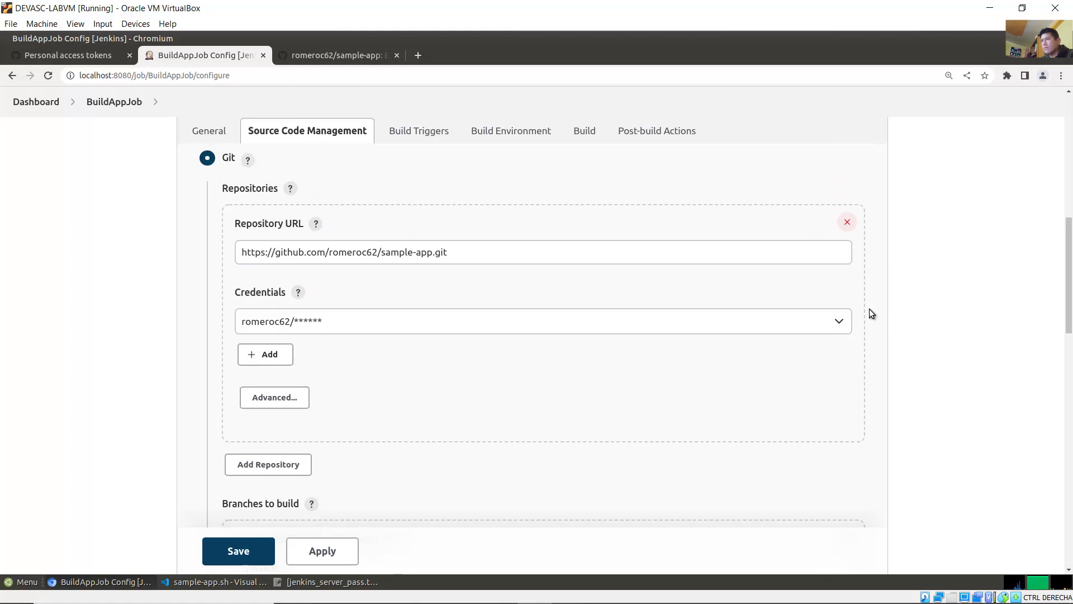
{"action": "mouse_move", "coordinate": [433, 601]}
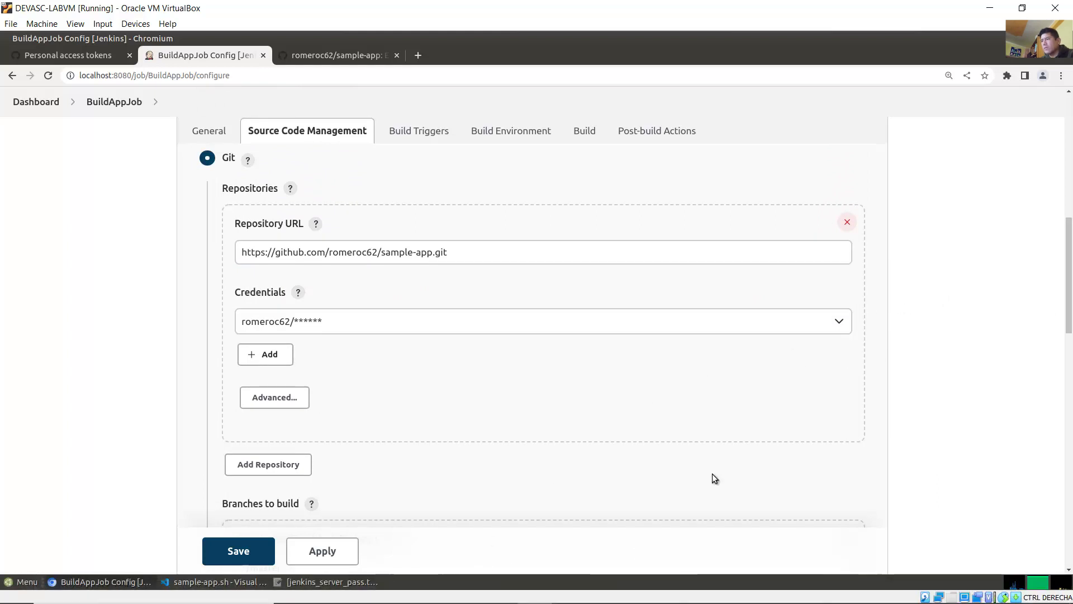
{"action": "left_click", "coordinate": [430, 590]}
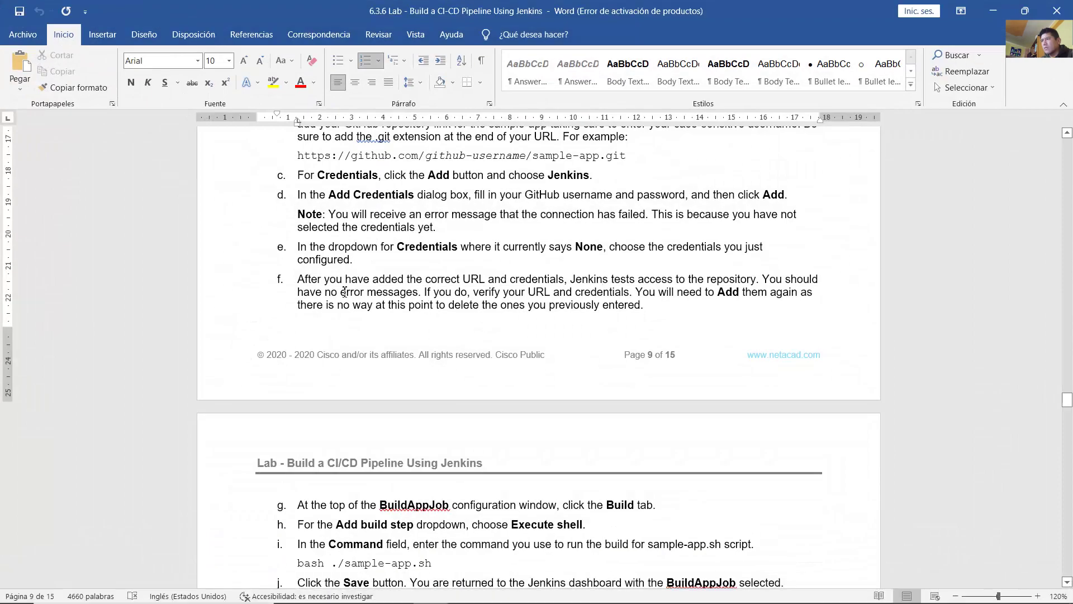
{"action": "left_click_drag", "start_coordinate": [325, 282], "coordinate": [652, 307]}
{"action": "left_click", "coordinate": [675, 316]}
{"action": "left_click", "coordinate": [659, 307]}
{"action": "scroll", "coordinate": [659, 307], "scroll_direction": "down", "scroll_amount": 5}
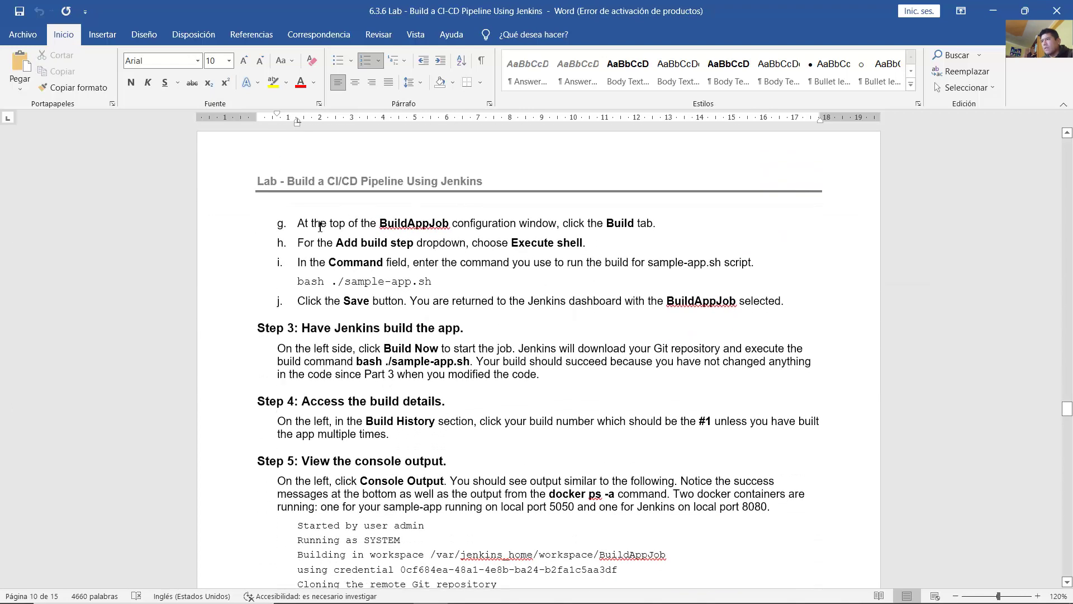
{"action": "left_click_drag", "start_coordinate": [298, 224], "coordinate": [652, 228]}
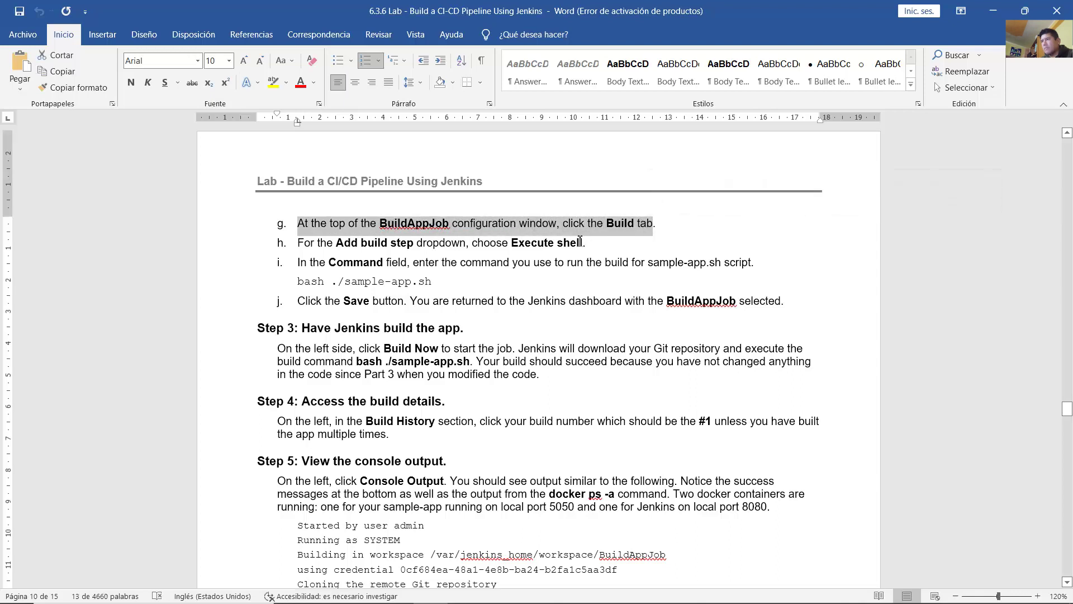
{"action": "left_click", "coordinate": [517, 590]}
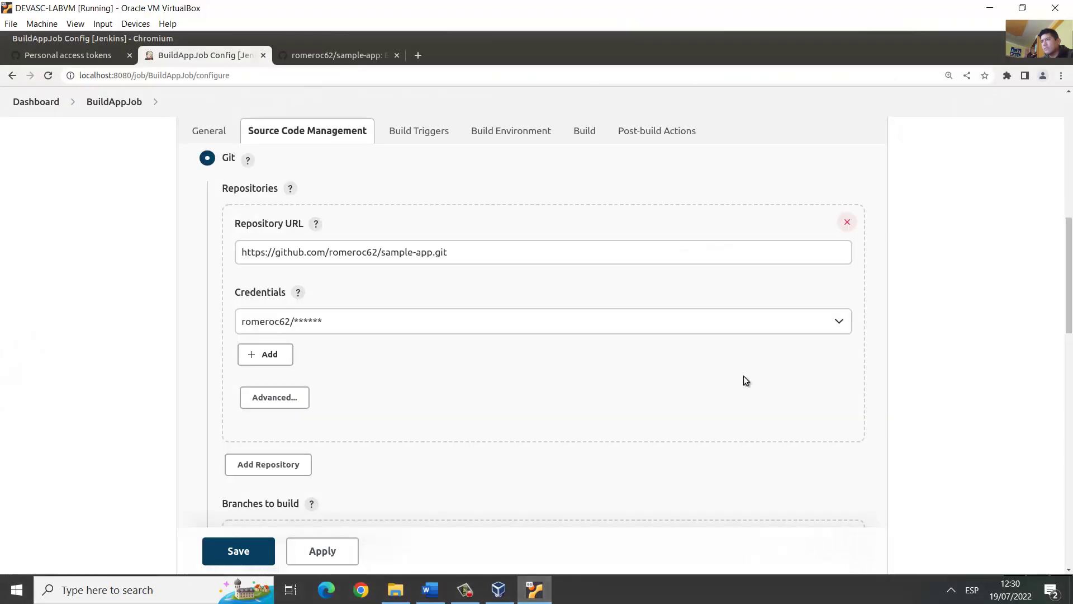
{"action": "left_click_drag", "start_coordinate": [1071, 299], "coordinate": [1072, 306]}
Step: Add an Execute shell build step in BuildAppJob's Build section
{"action": "left_click", "coordinate": [587, 130]}
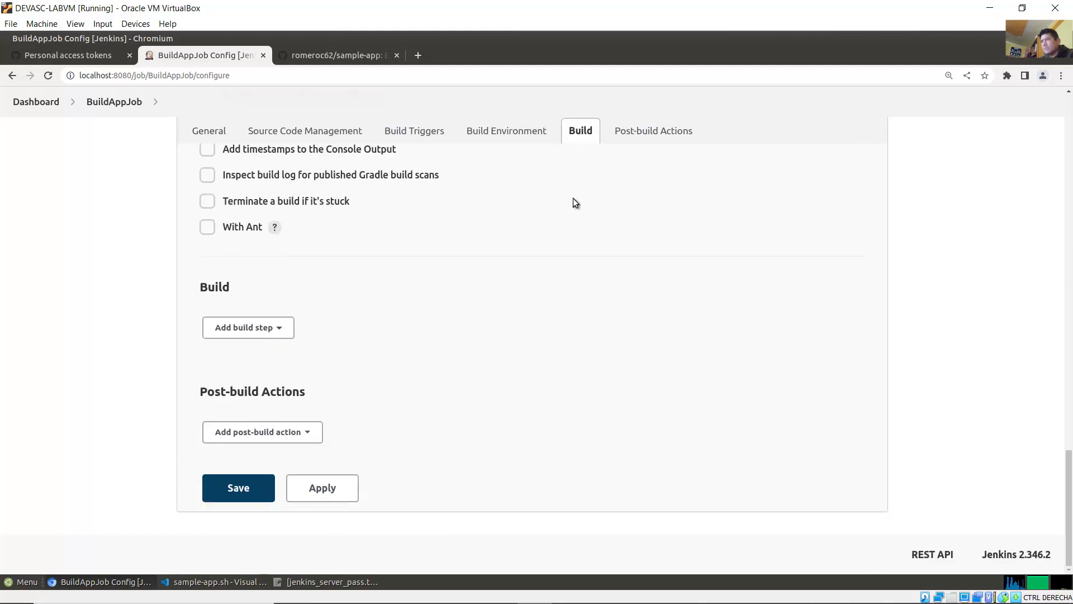
{"action": "left_click", "coordinate": [429, 590]}
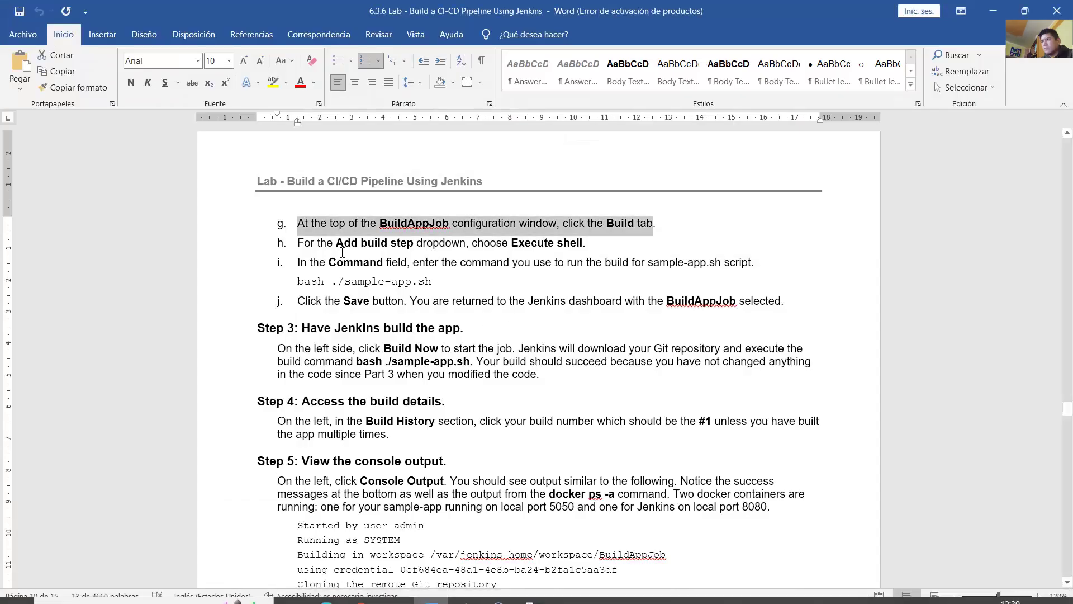
{"action": "left_click_drag", "start_coordinate": [336, 243], "coordinate": [581, 246]}
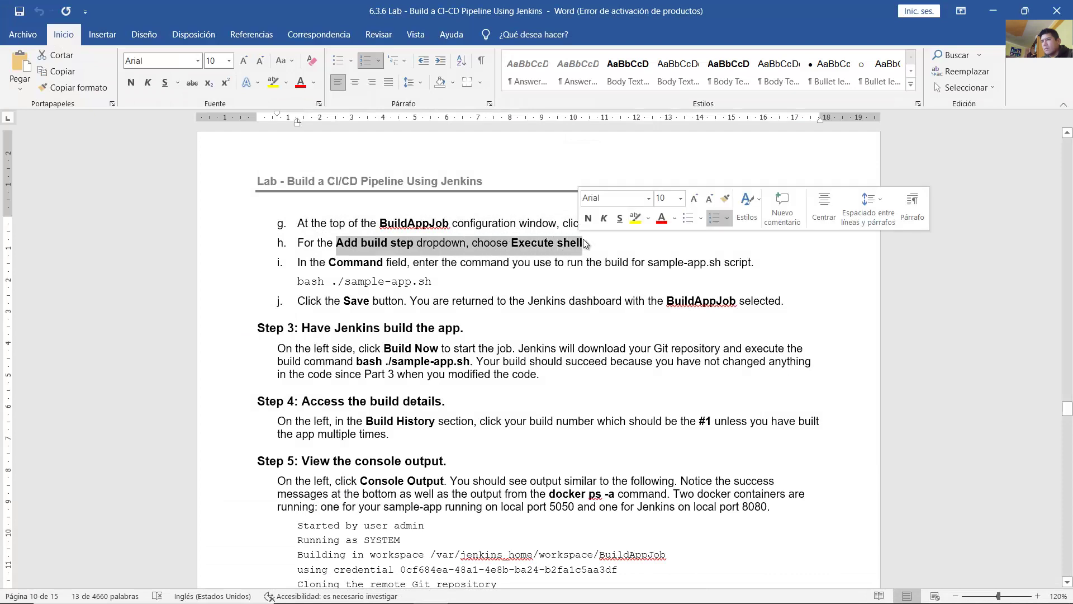
{"action": "left_click", "coordinate": [993, 10]}
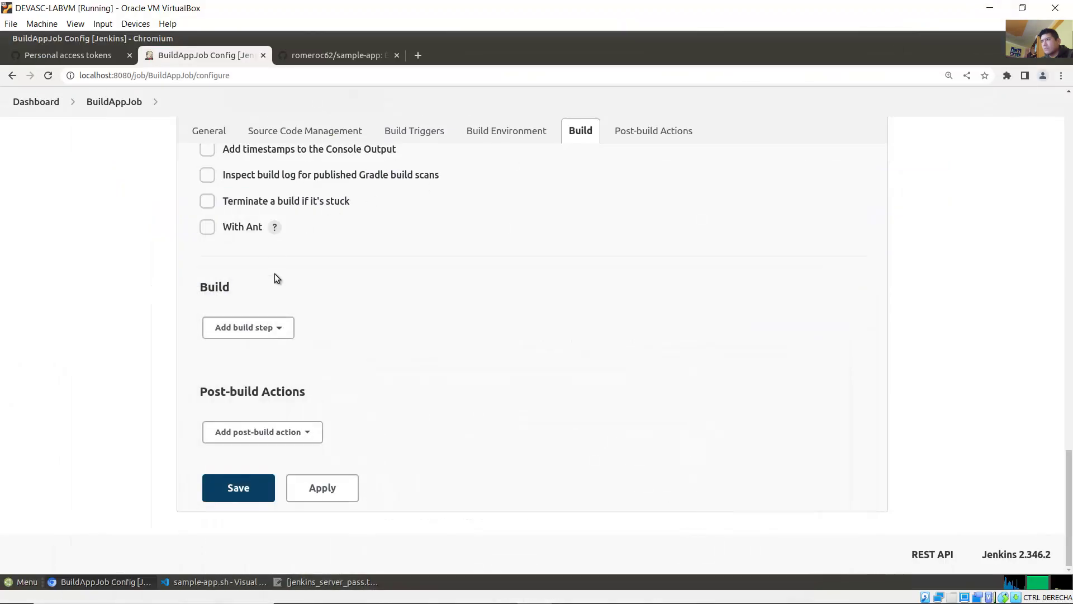
{"action": "left_click", "coordinate": [266, 330]}
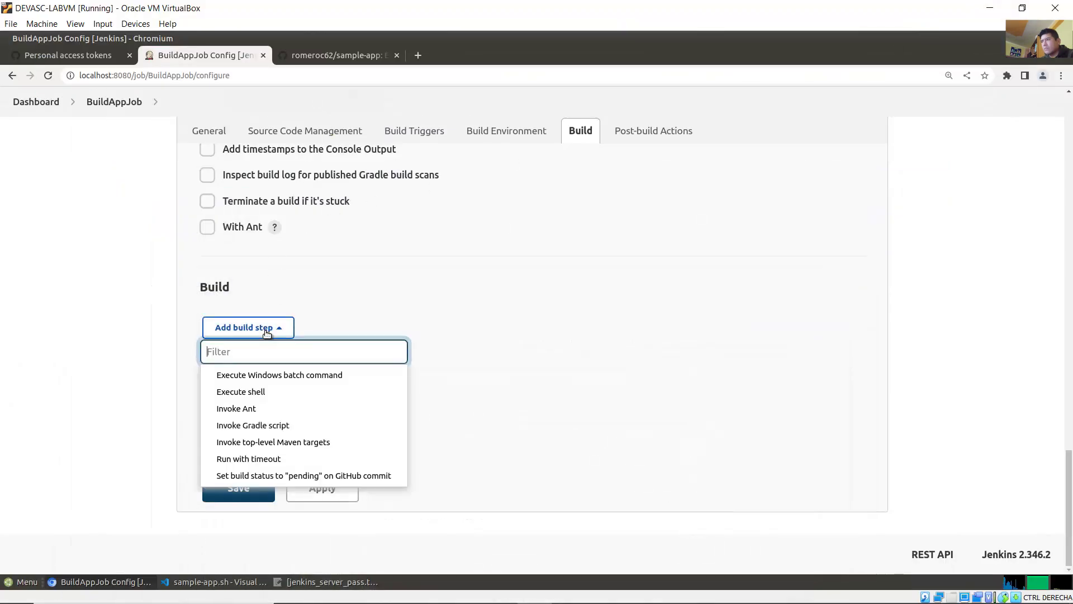
{"action": "left_click", "coordinate": [253, 392]}
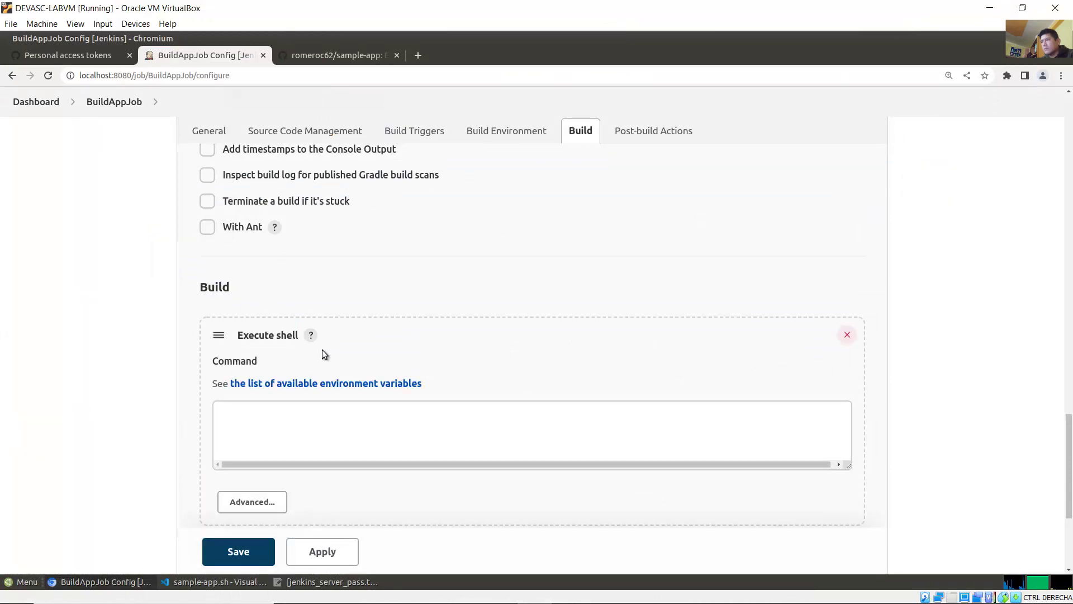
Step: Enter bash ./sample-app.sh in the Execute shell Command box
{"action": "left_click", "coordinate": [443, 591]}
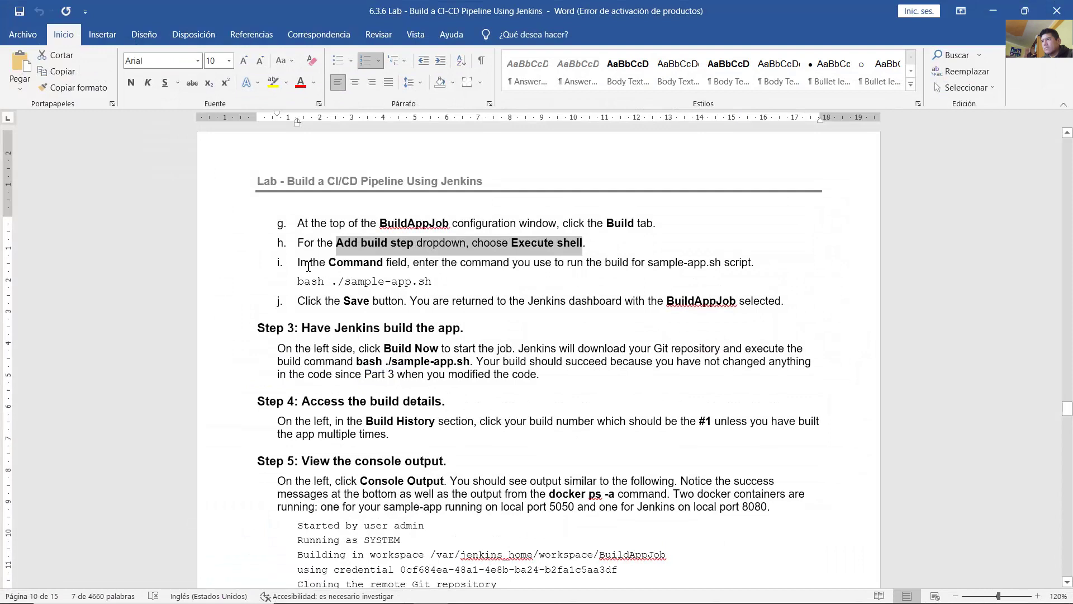
{"action": "left_click", "coordinate": [308, 265]}
{"action": "left_click_drag", "start_coordinate": [459, 265], "coordinate": [533, 265]}
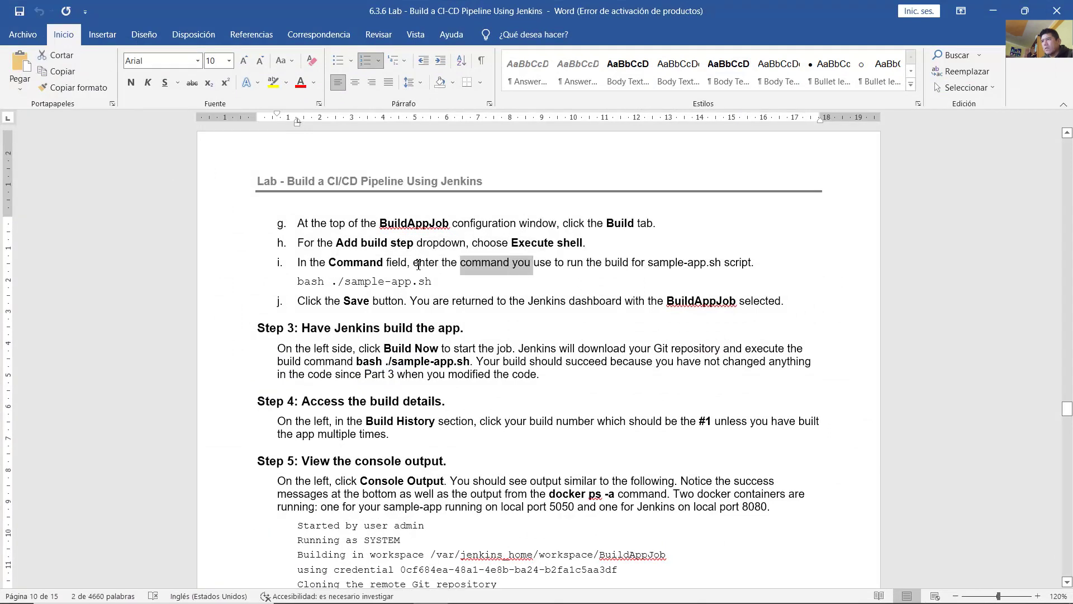
{"action": "left_click_drag", "start_coordinate": [414, 265], "coordinate": [752, 267]}
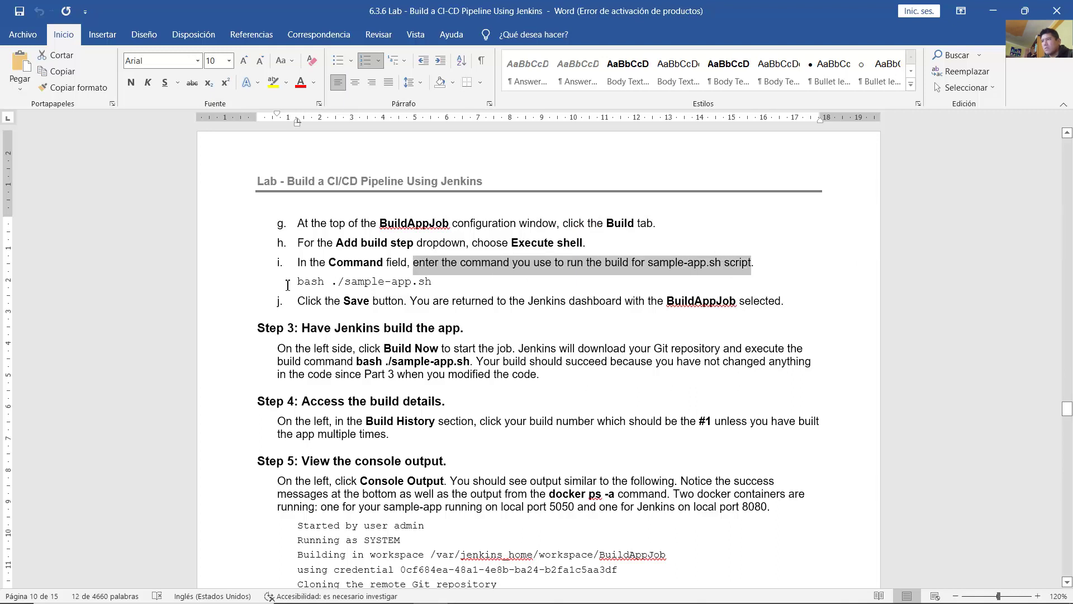
{"action": "left_click_drag", "start_coordinate": [288, 285], "coordinate": [447, 283]}
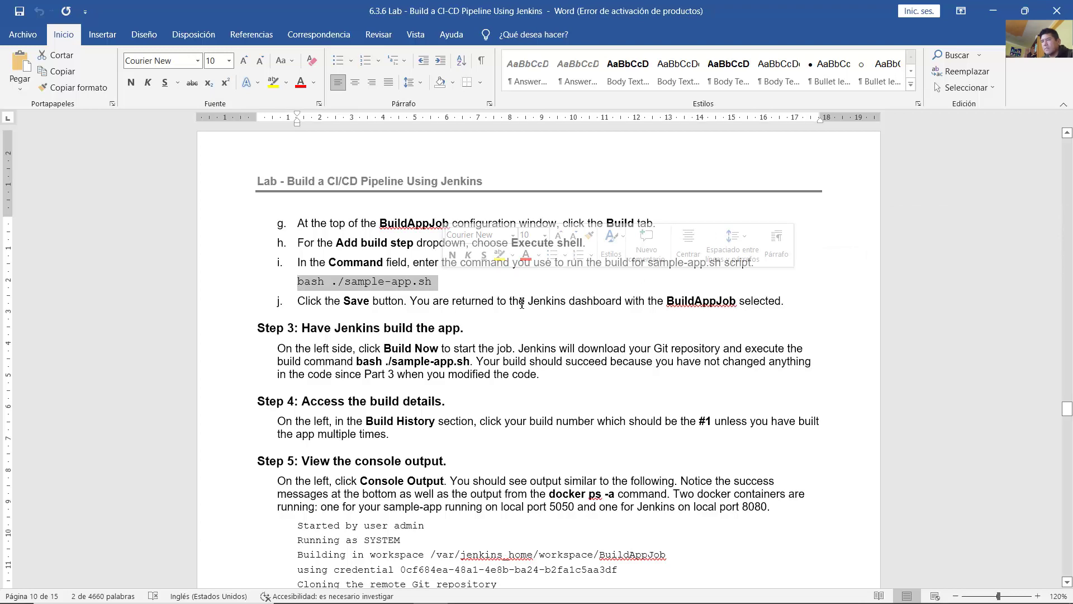
{"action": "left_click", "coordinate": [981, 11]}
{"action": "left_click", "coordinate": [269, 425]}
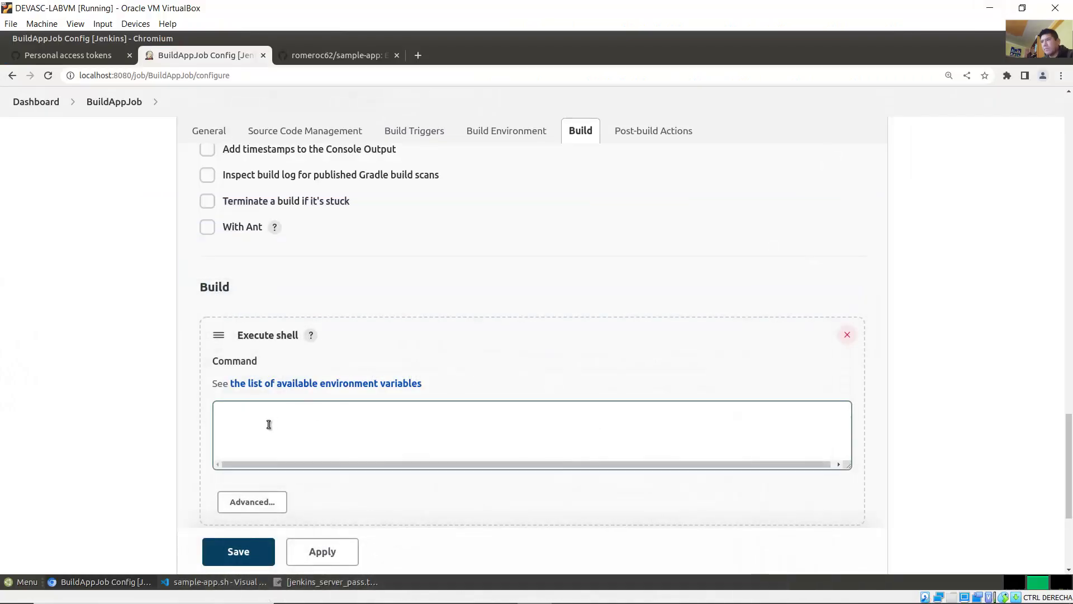
{"action": "type", "text": "bash ./"}
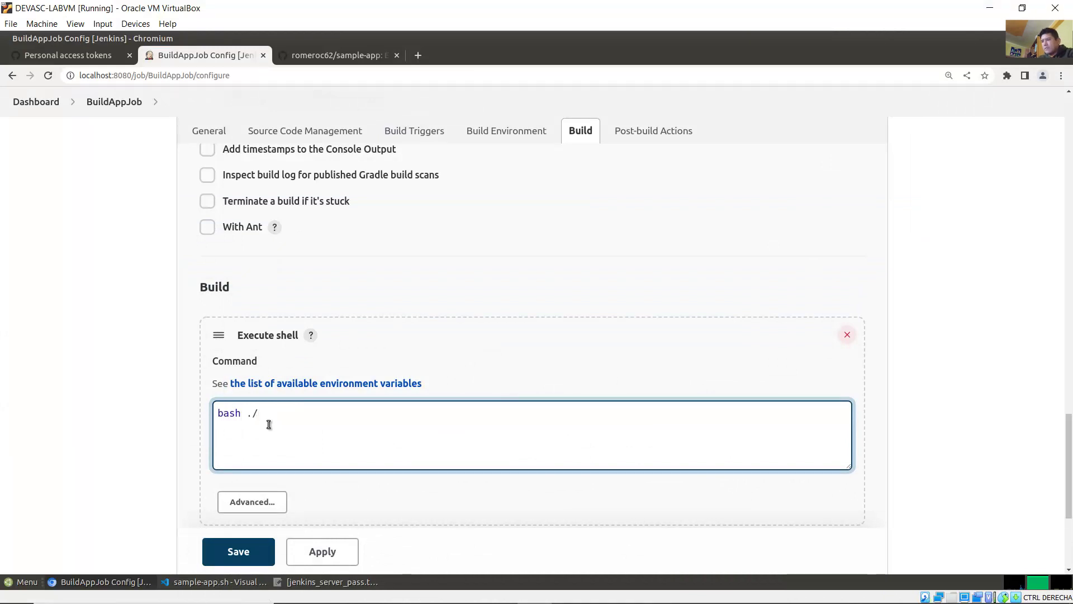
{"action": "type", "text": "sample-a"}
{"action": "key", "text": "BackSpace"}
{"action": "type", "text": "pp.sh"}
Step: Check the lab's save instruction and scroll down to the Save button
{"action": "left_click", "coordinate": [436, 591]}
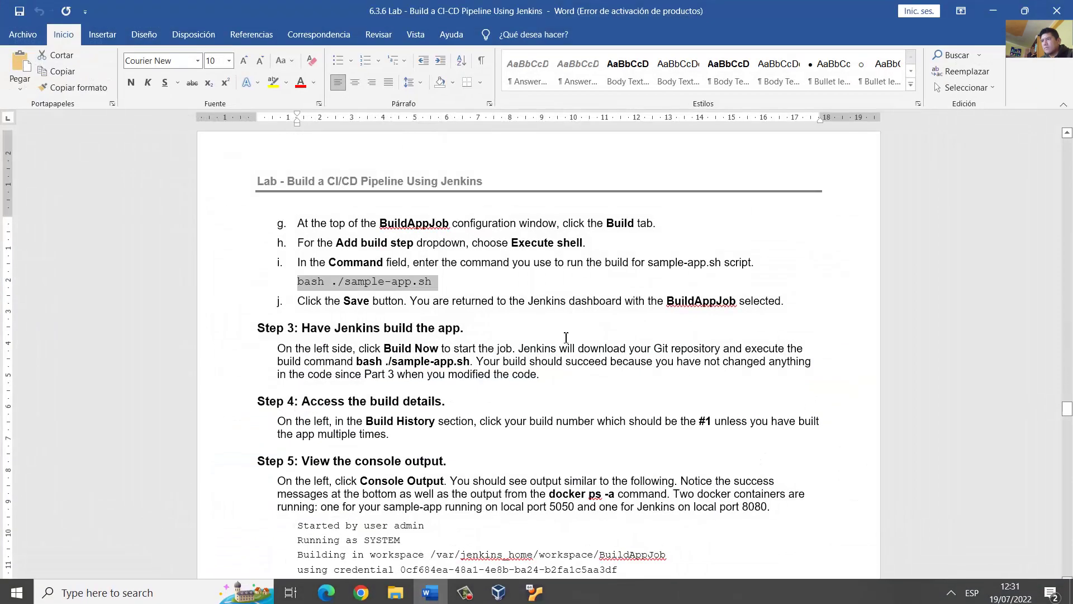
{"action": "left_click_drag", "start_coordinate": [368, 302], "coordinate": [624, 301]}
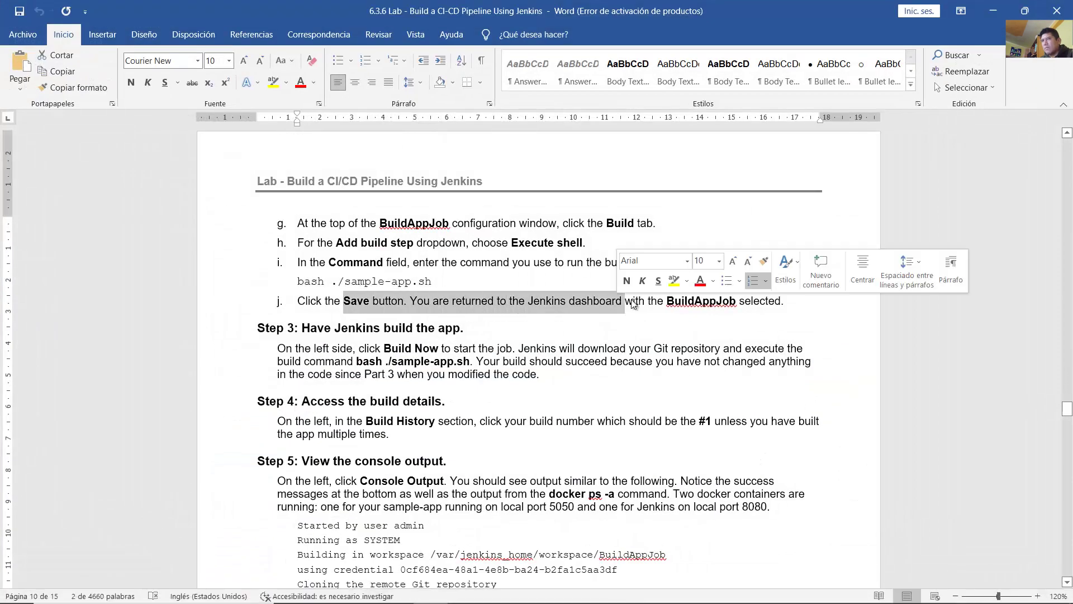
{"action": "left_click", "coordinate": [993, 10]}
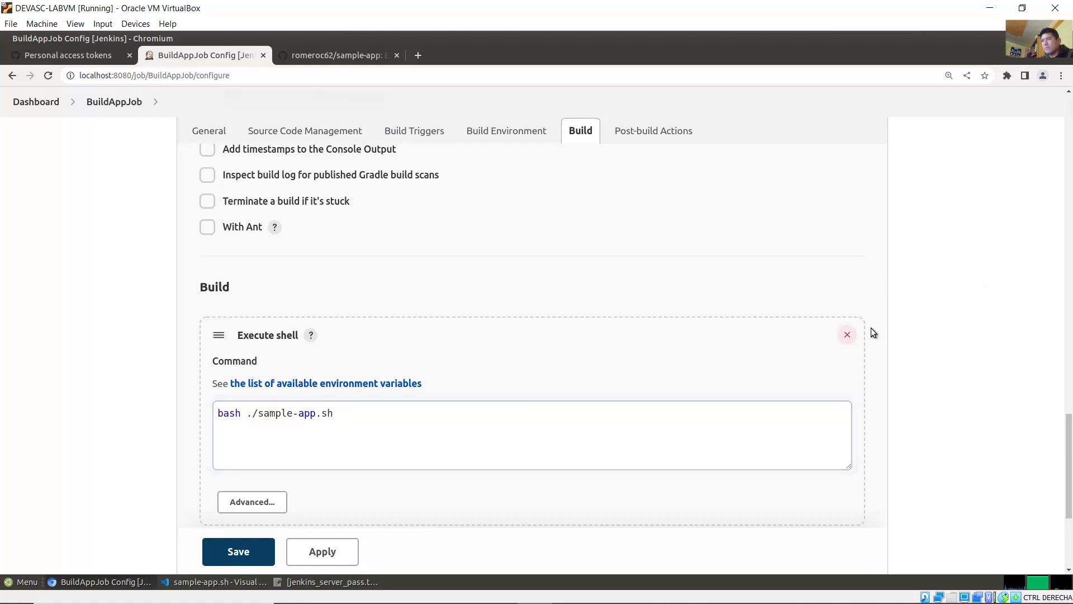
{"action": "scroll", "coordinate": [1070, 478], "scroll_direction": "down", "scroll_amount": 1}
{"action": "scroll", "coordinate": [1070, 478], "scroll_direction": "down", "scroll_amount": 3}
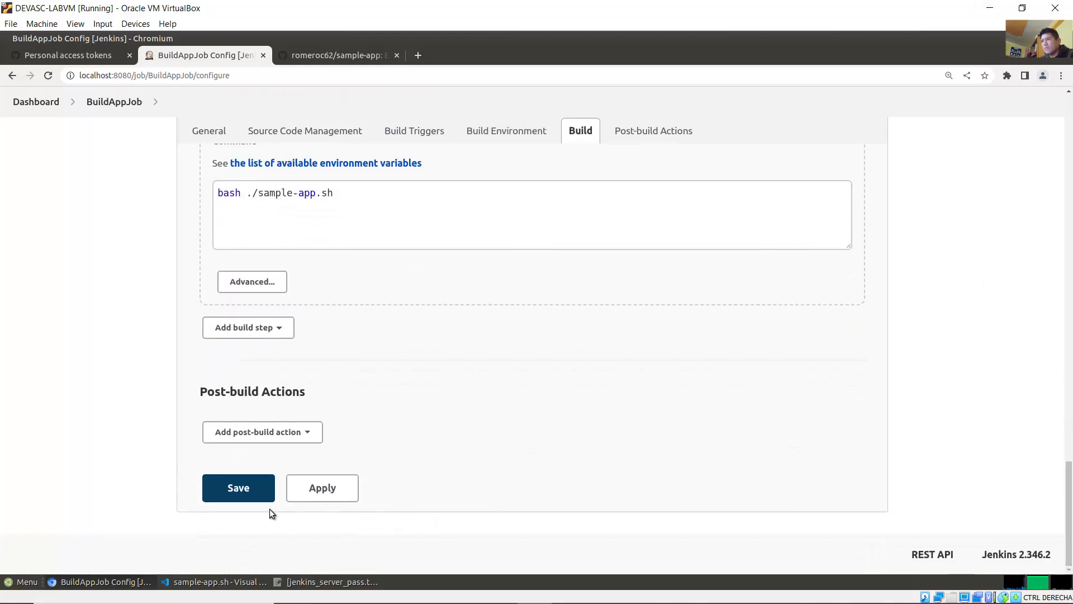
Step: Save the BuildAppJob configuration and read the lab's build instructions
{"action": "left_click", "coordinate": [242, 496]}
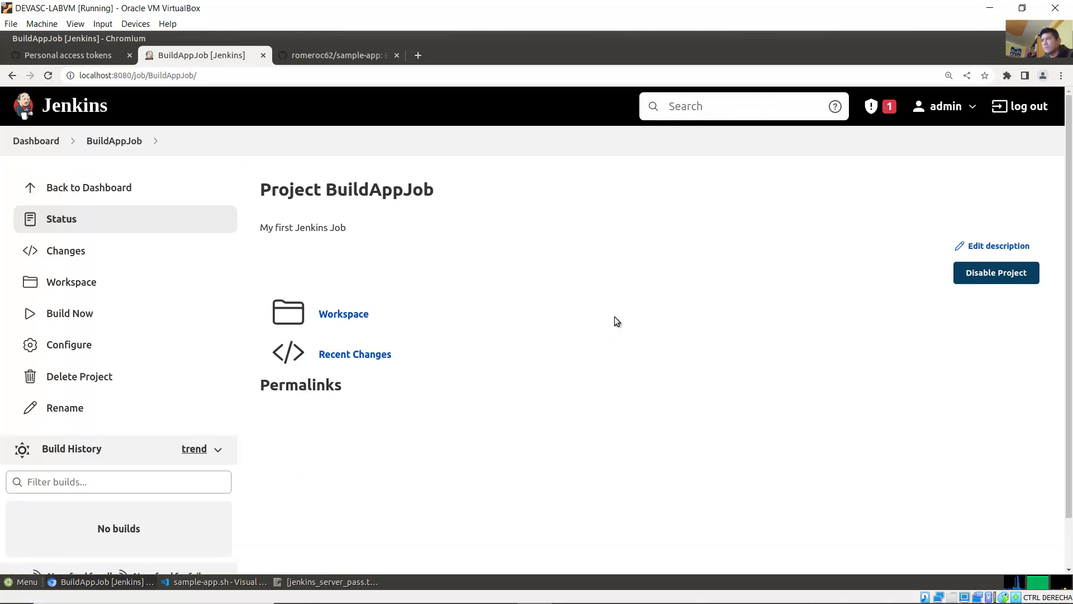
{"action": "left_click", "coordinate": [439, 593]}
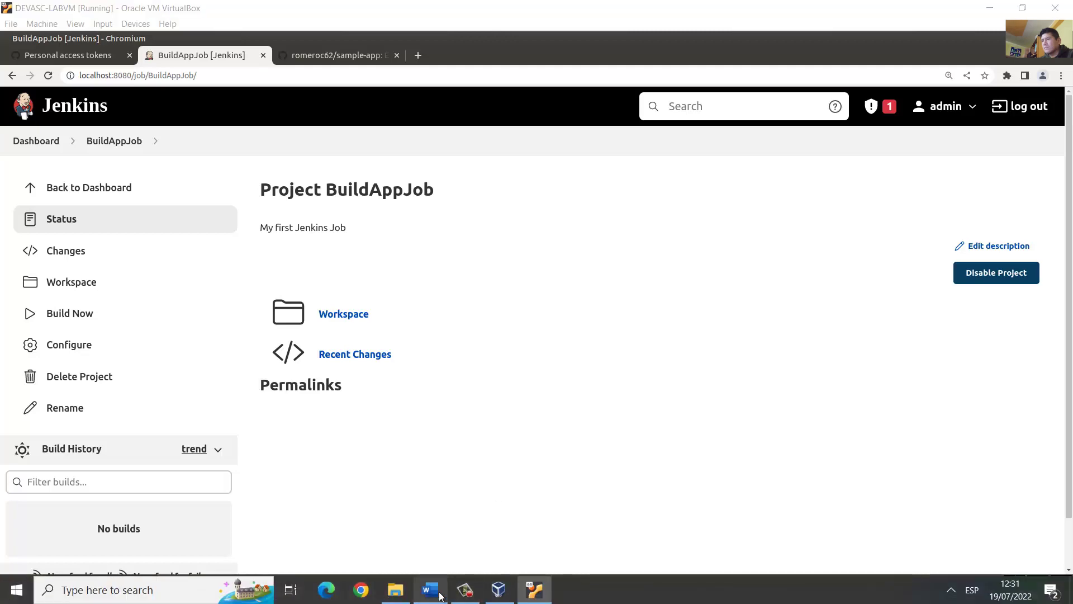
{"action": "scroll", "coordinate": [535, 356], "scroll_direction": "down", "scroll_amount": 3}
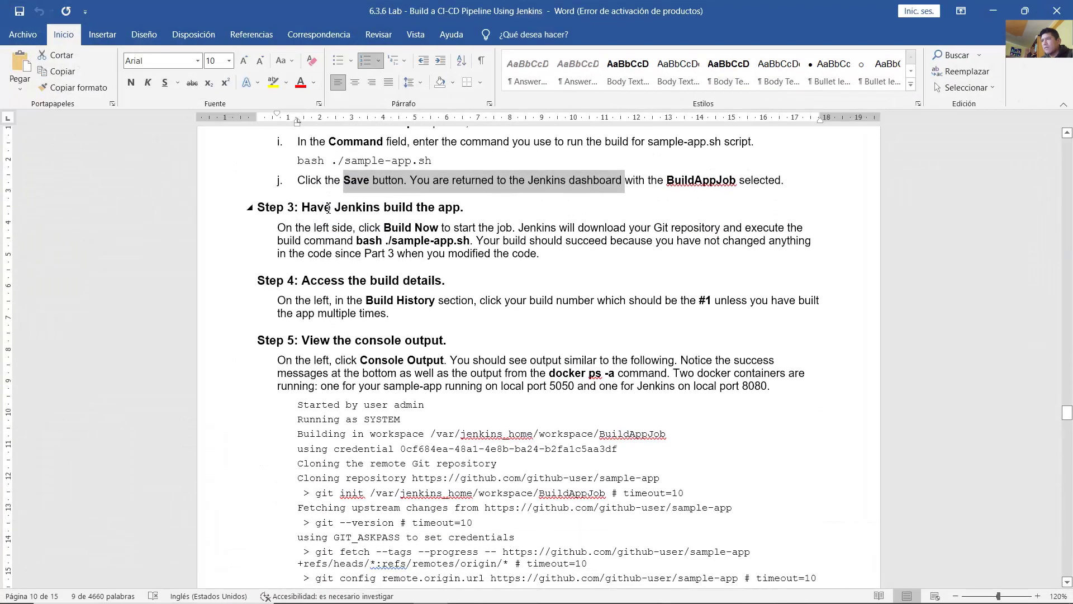
{"action": "left_click_drag", "start_coordinate": [303, 208], "coordinate": [469, 208]}
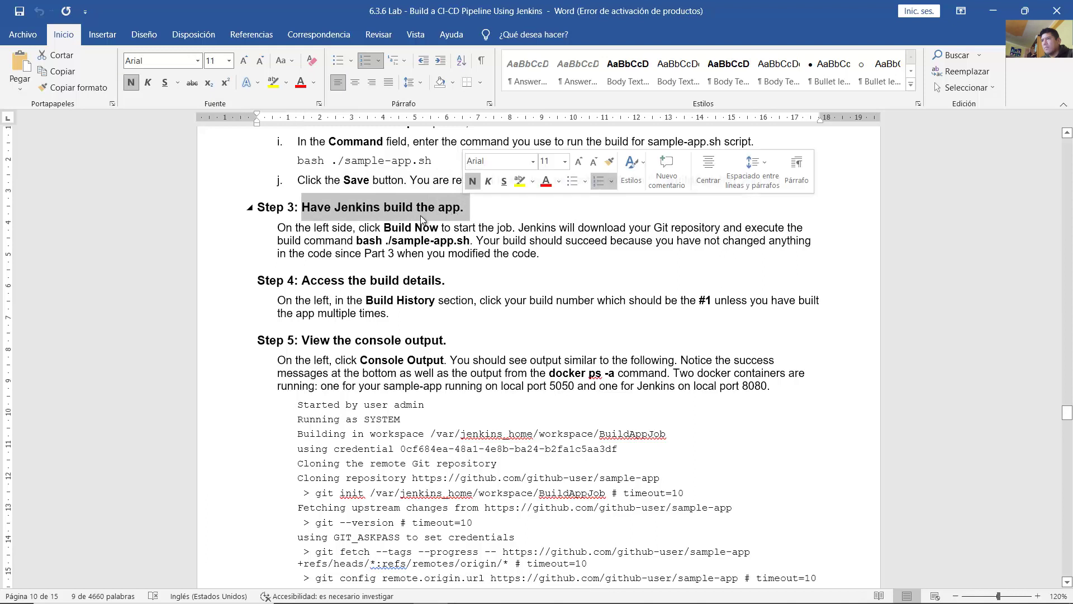
{"action": "left_click_drag", "start_coordinate": [278, 228], "coordinate": [545, 257]}
{"action": "left_click", "coordinate": [590, 262]}
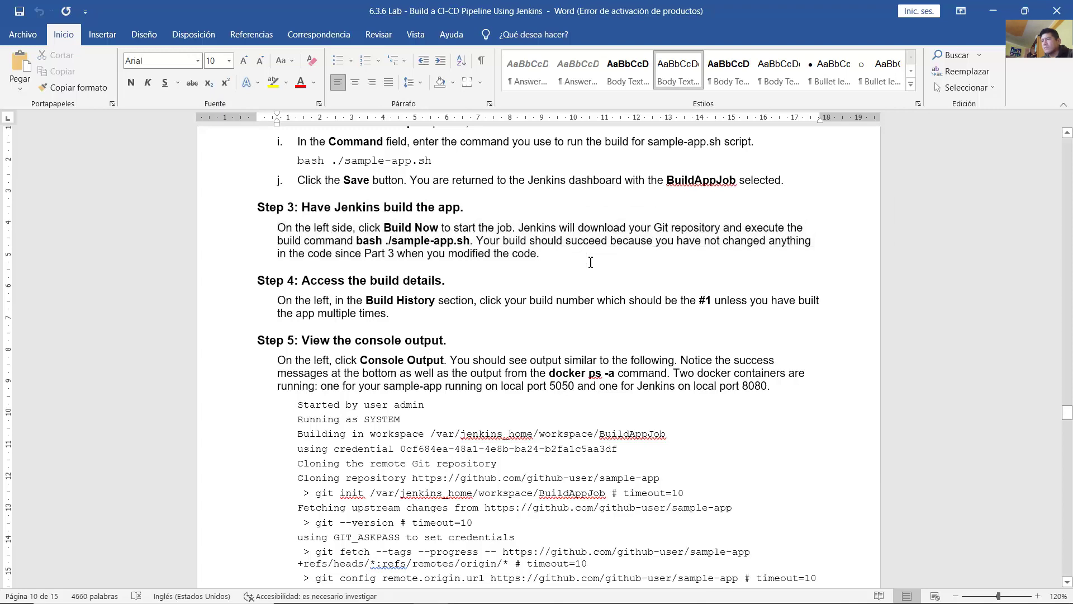
Step: Start build #1 of BuildAppJob with Build Now
{"action": "left_click", "coordinate": [534, 590]}
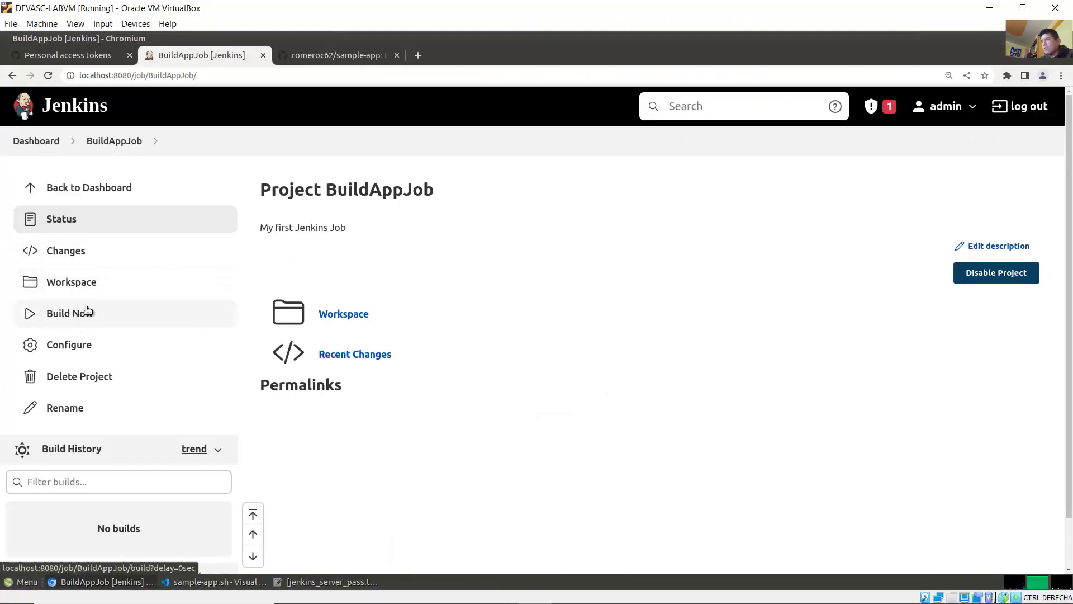
{"action": "left_click", "coordinate": [82, 314]}
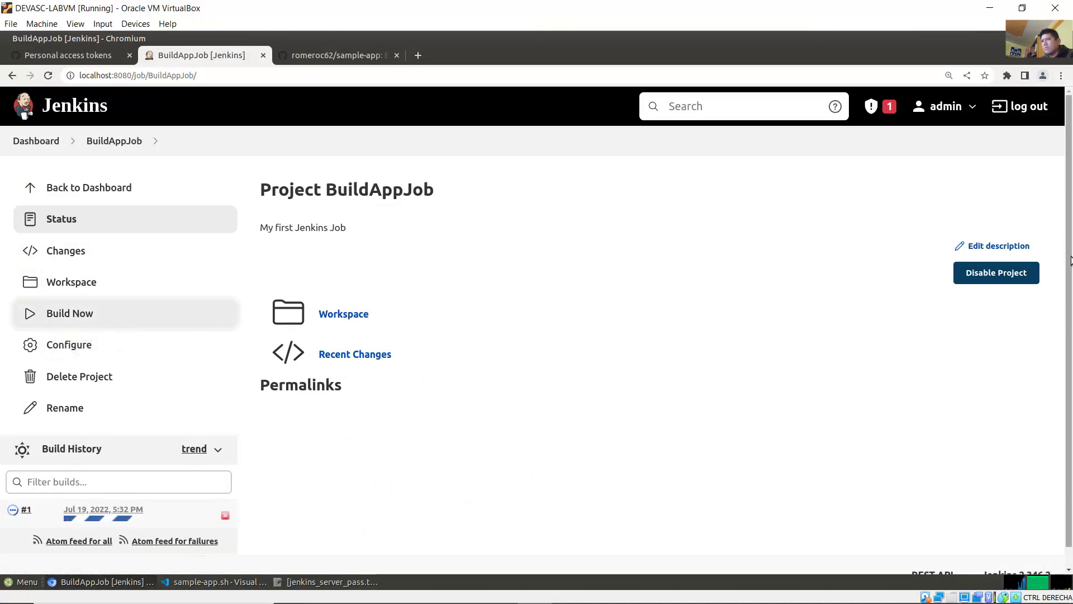
{"action": "scroll", "coordinate": [1070, 260], "scroll_direction": "down", "scroll_amount": 1}
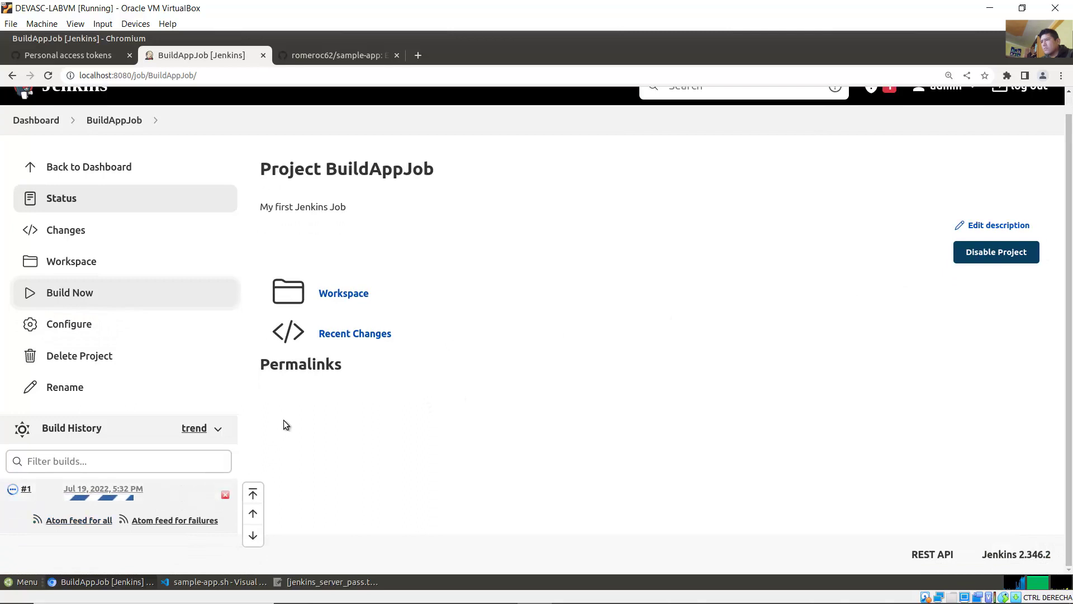
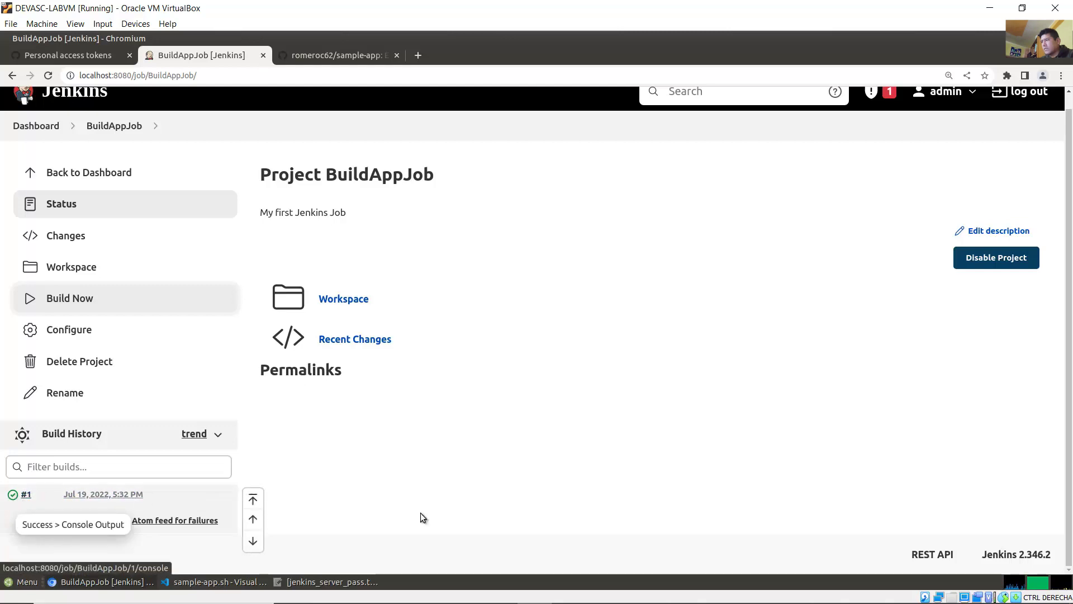
Step: Switch to the Word lab guide showing Steps 3–5
{"action": "left_click", "coordinate": [433, 590]}
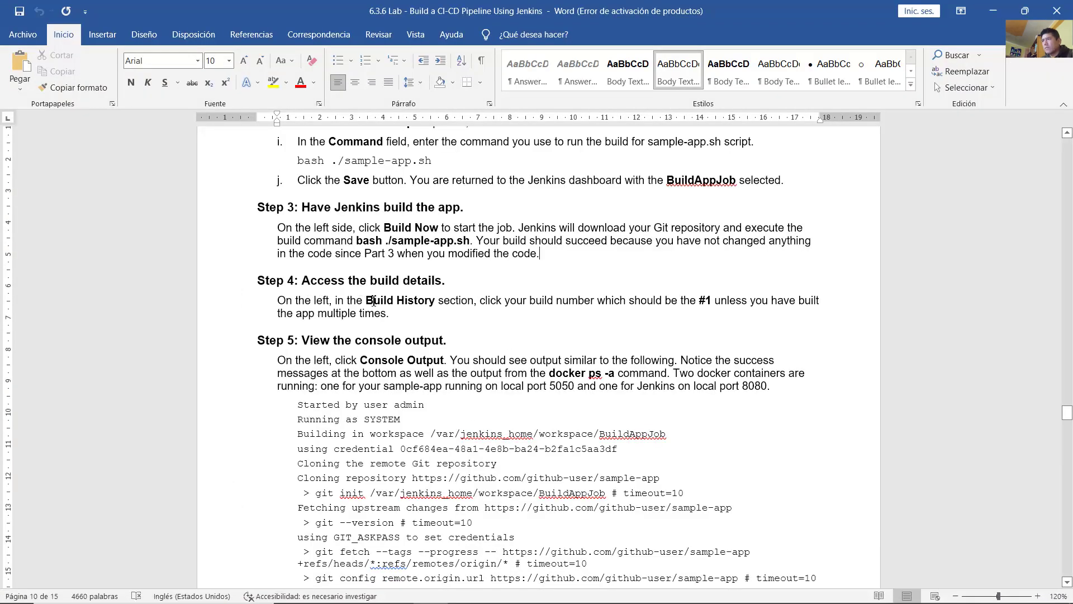
Step: Read Step 4 on opening build #1 from the Build History, then minimize Word
{"action": "left_click_drag", "start_coordinate": [302, 280], "coordinate": [444, 281]}
{"action": "left_click_drag", "start_coordinate": [348, 302], "coordinate": [437, 302]}
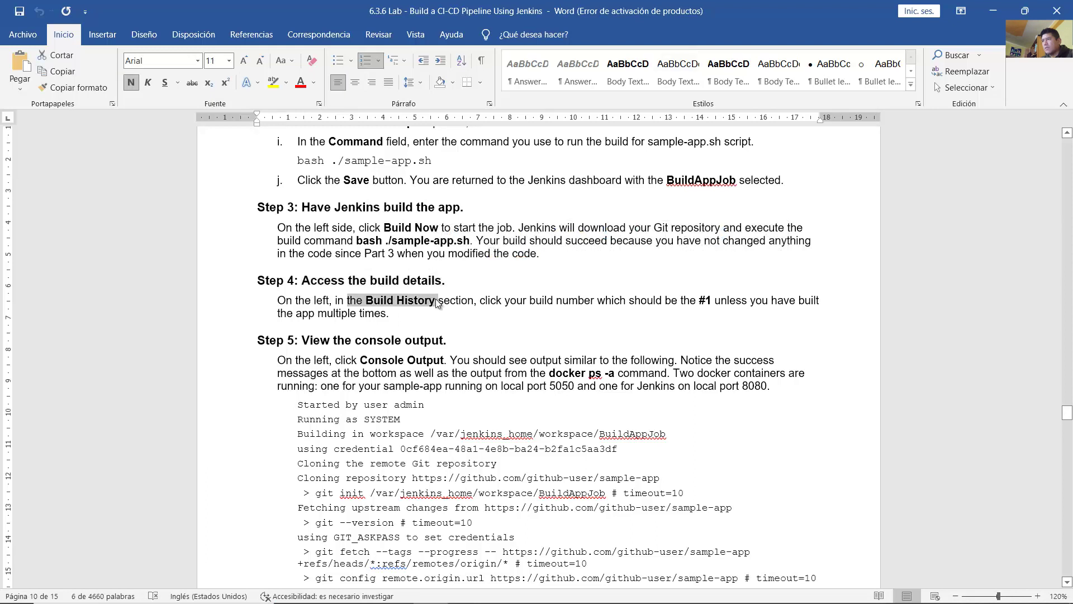
{"action": "left_click_drag", "start_coordinate": [647, 304], "coordinate": [723, 304]}
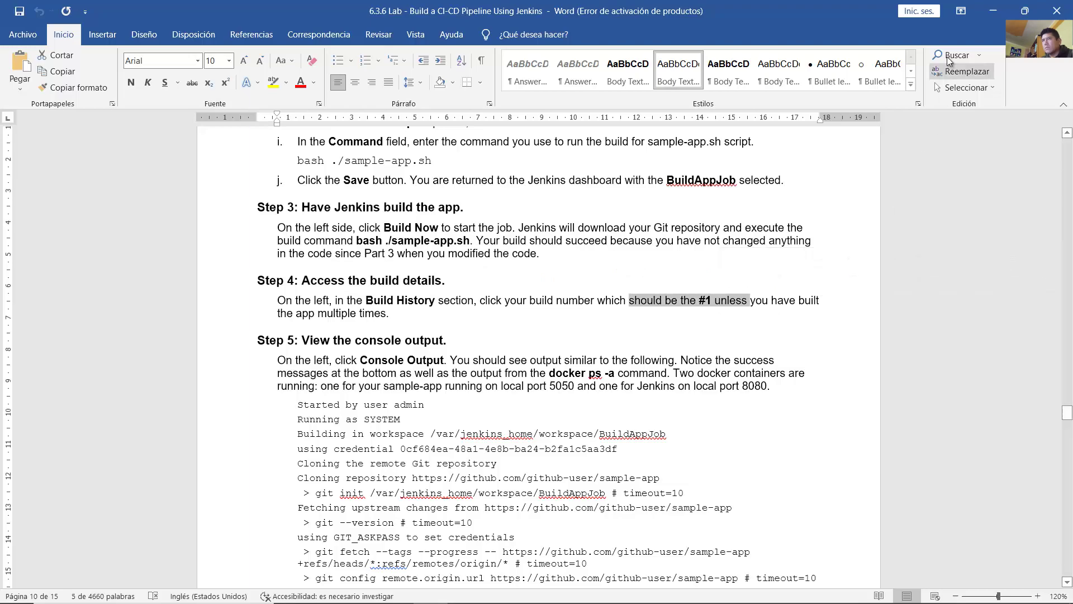
{"action": "left_click", "coordinate": [991, 19]}
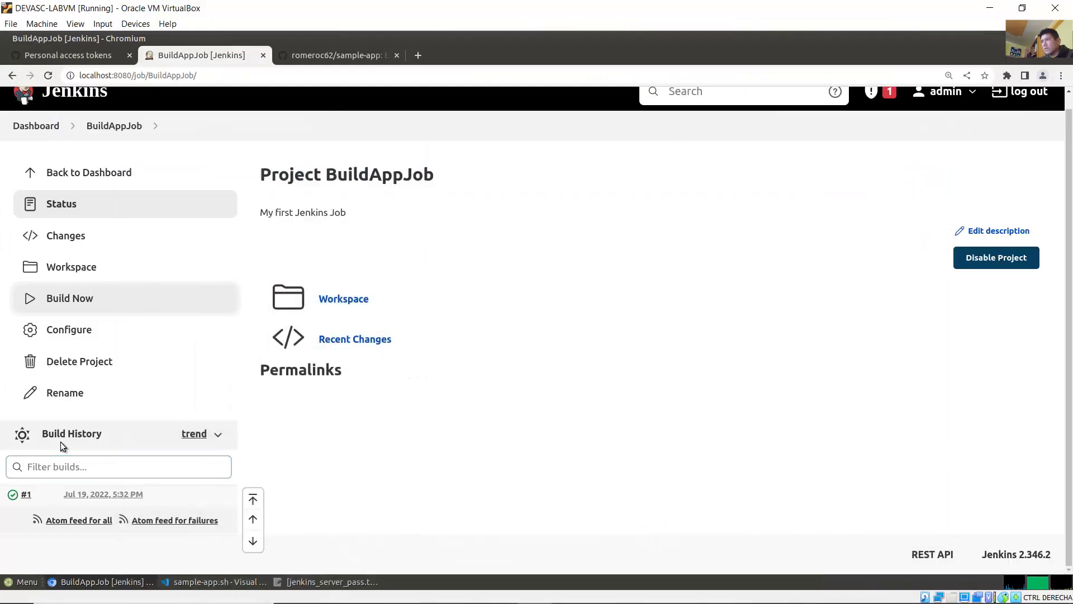
Step: Open build #1 from BuildAppJob's Build History and review its heading and date
{"action": "left_click_drag", "start_coordinate": [101, 434], "coordinate": [49, 434]}
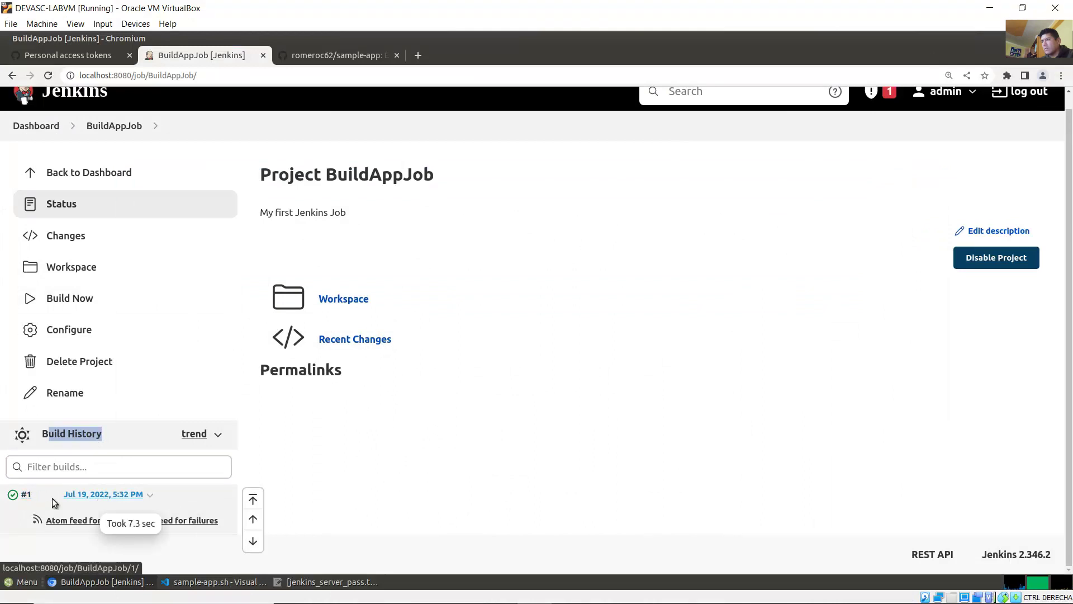
{"action": "left_click", "coordinate": [25, 495]}
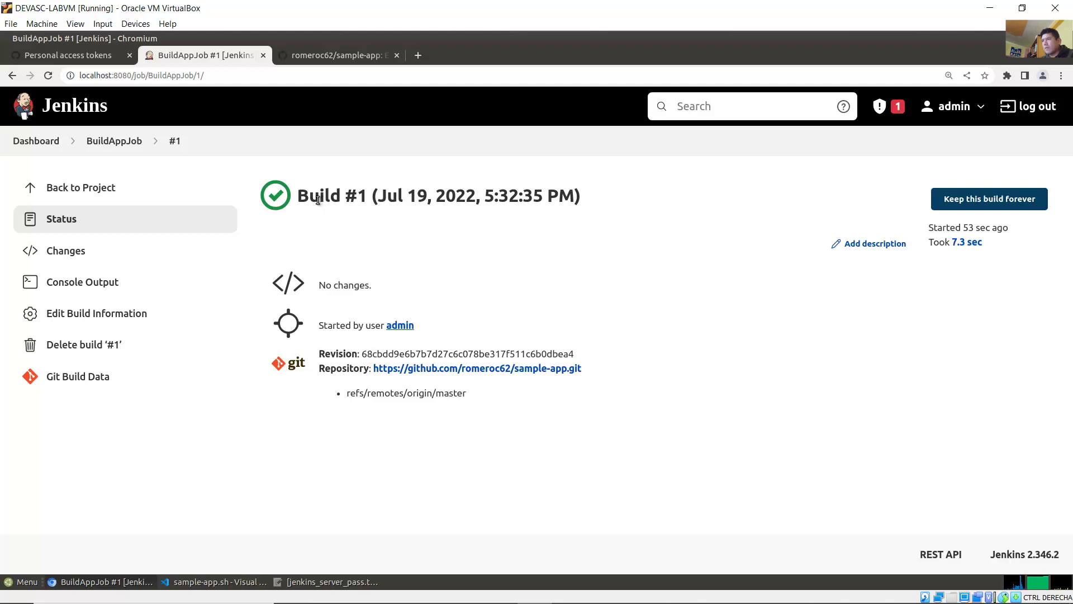
{"action": "left_click_drag", "start_coordinate": [309, 196], "coordinate": [581, 197]}
{"action": "left_click", "coordinate": [473, 197]}
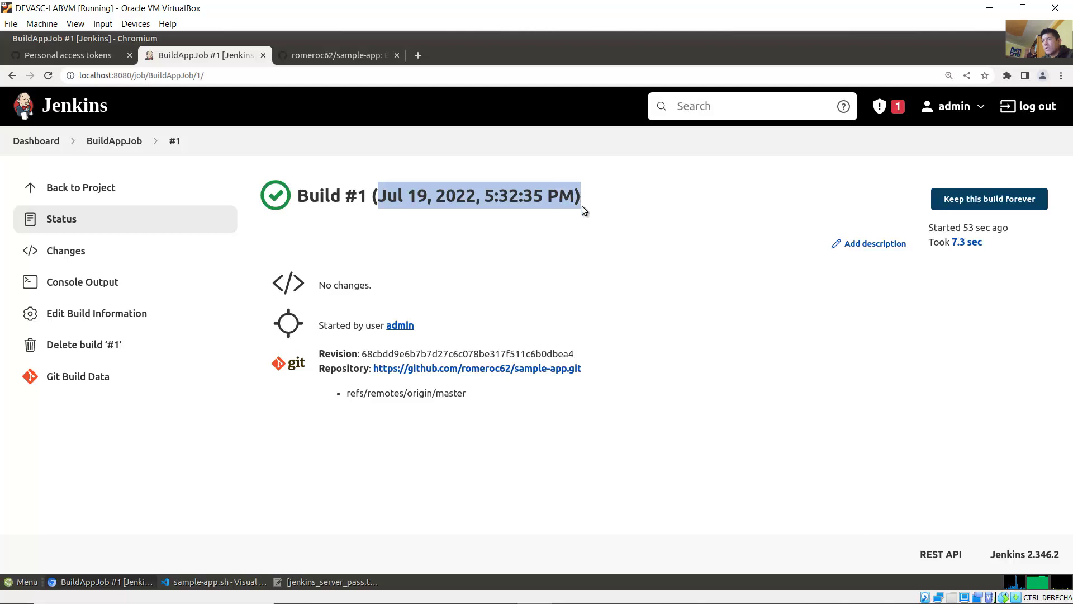
{"action": "left_click", "coordinate": [502, 297]}
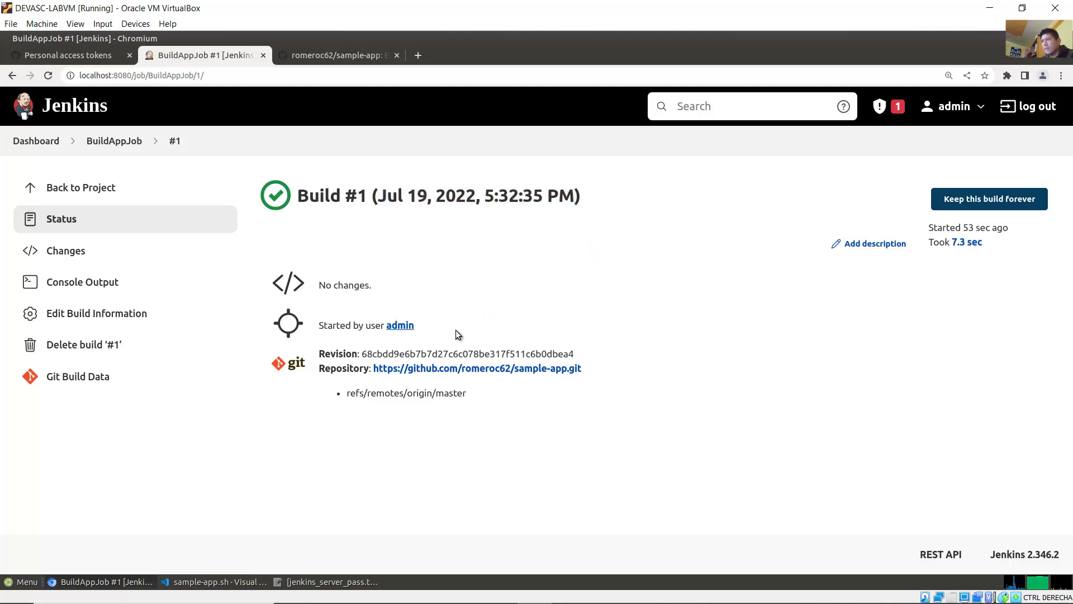
Step: Review build #1's revision hash and sample-app.git repository URL
{"action": "left_click_drag", "start_coordinate": [367, 353], "coordinate": [594, 386]}
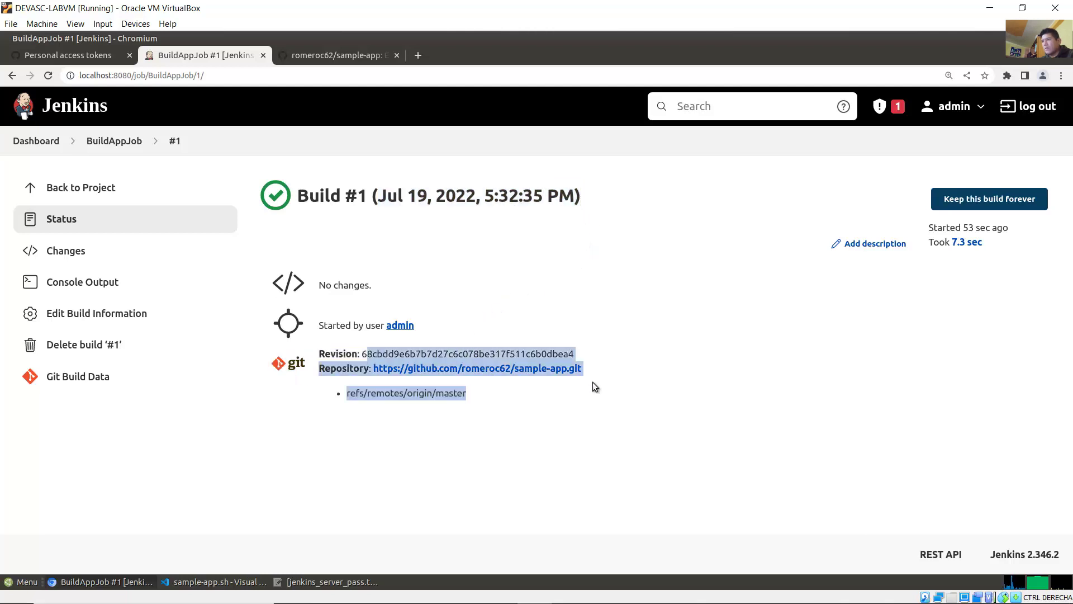
{"action": "left_click", "coordinate": [599, 357]}
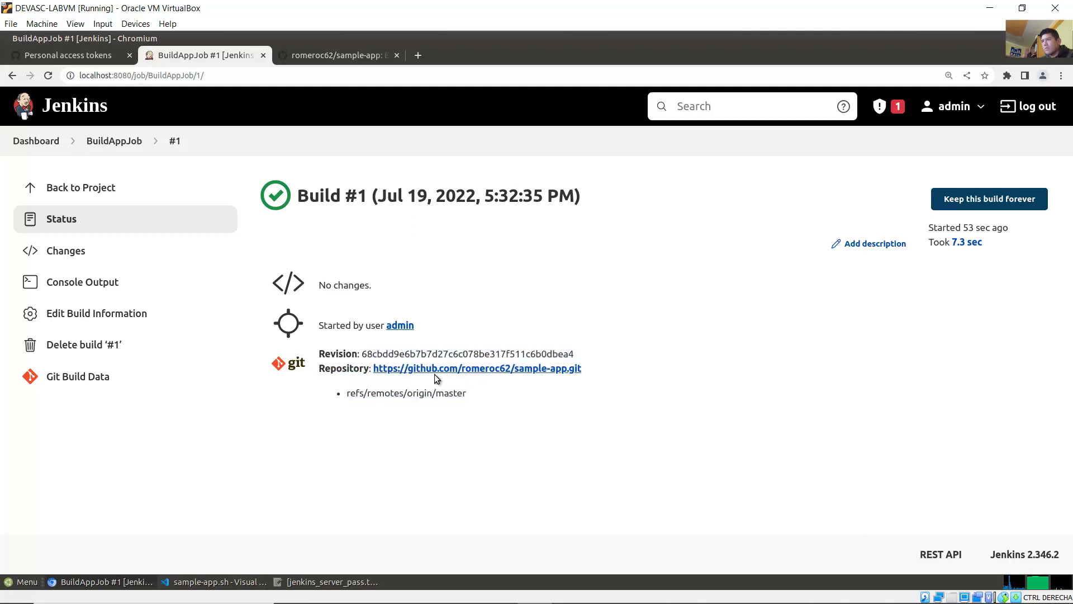
{"action": "left_click_drag", "start_coordinate": [347, 368], "coordinate": [581, 369]}
{"action": "left_click_drag", "start_coordinate": [361, 353], "coordinate": [581, 353]}
{"action": "left_click", "coordinate": [459, 414]}
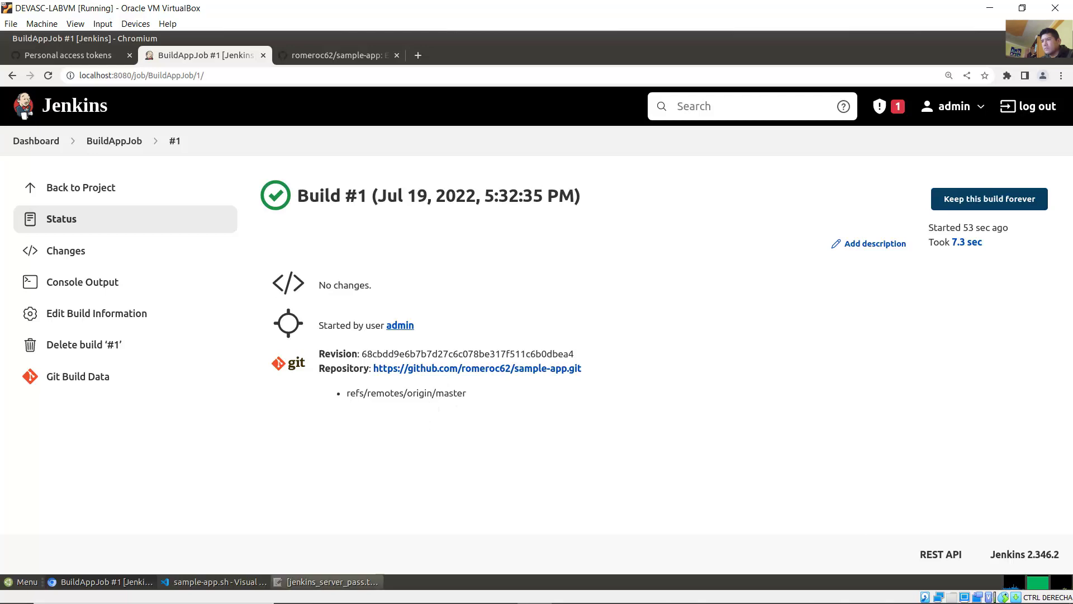
{"action": "mouse_move", "coordinate": [363, 599]}
{"action": "left_click", "coordinate": [420, 592]}
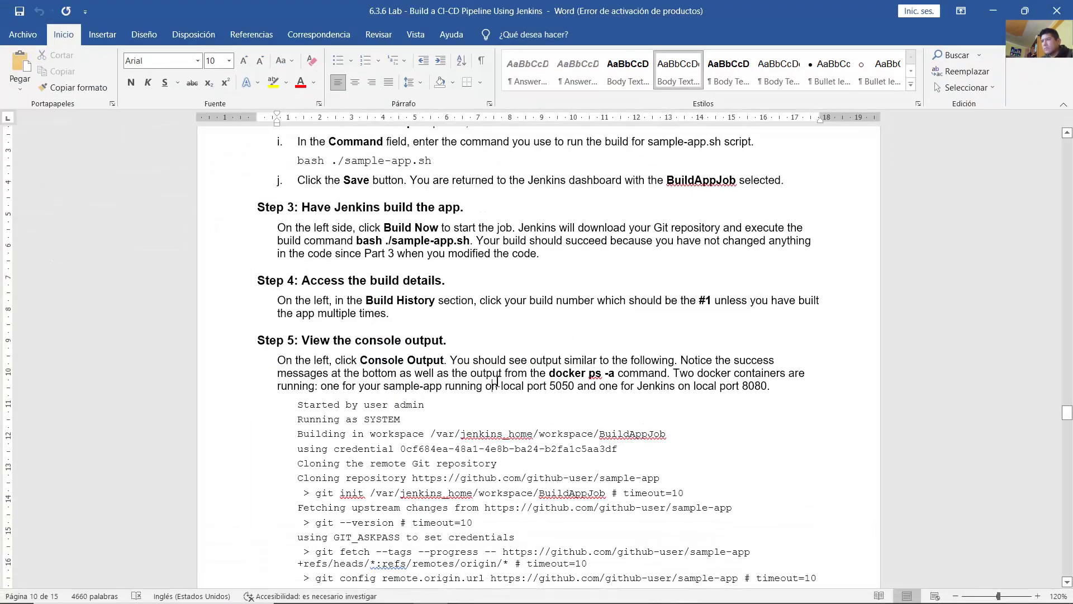
{"action": "scroll", "coordinate": [334, 227], "scroll_direction": "down", "scroll_amount": 3}
{"action": "left_click_drag", "start_coordinate": [302, 219], "coordinate": [446, 219]}
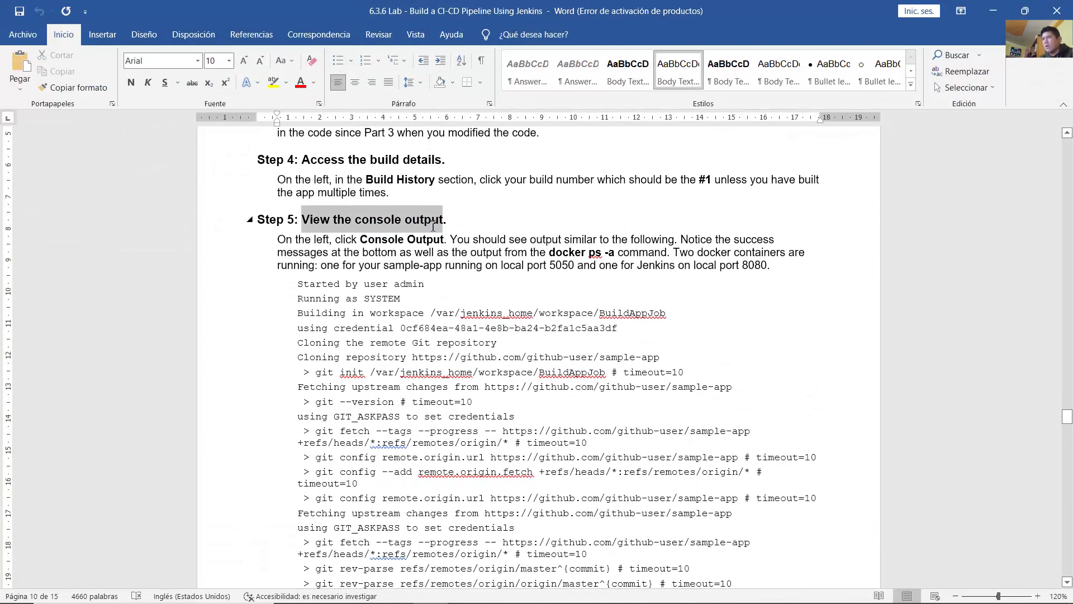
{"action": "left_click_drag", "start_coordinate": [344, 239], "coordinate": [445, 240]}
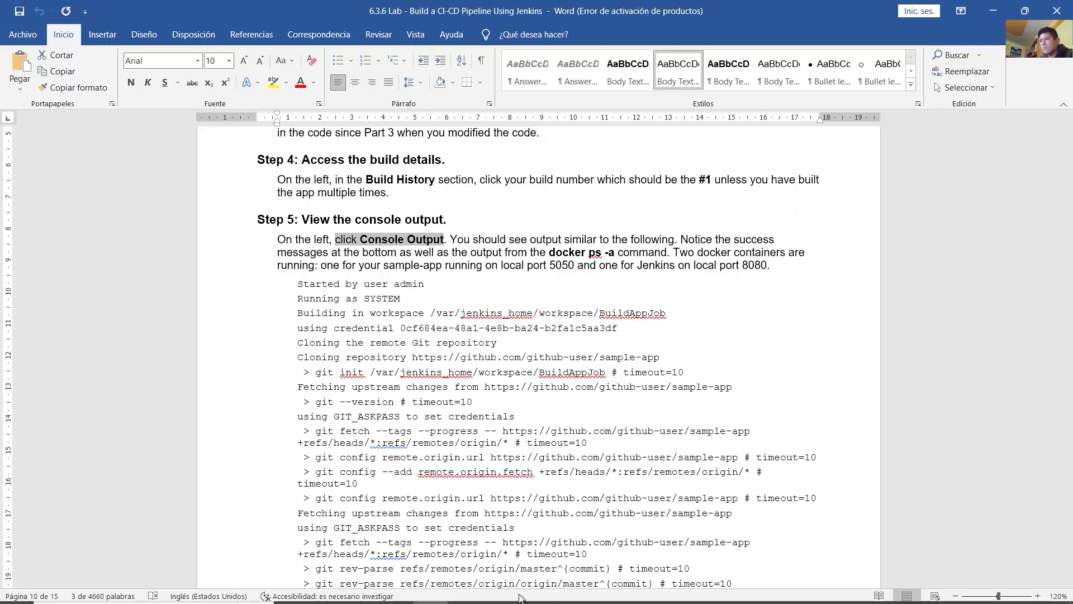
{"action": "left_click", "coordinate": [536, 593]}
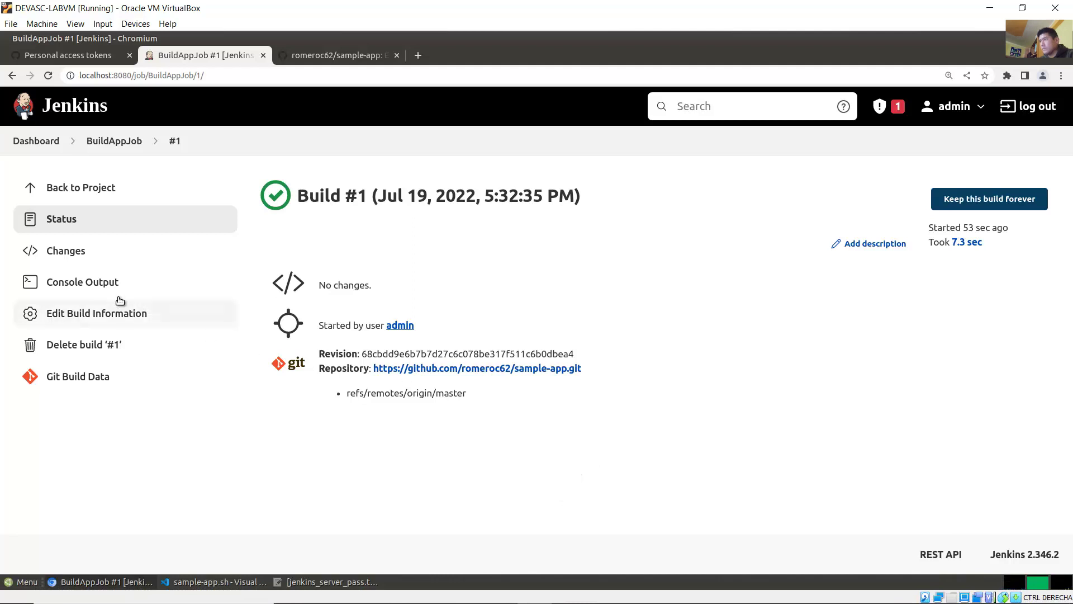
Step: Open build #1's Console Output and review the git checkout lines and mkdir warnings
{"action": "left_click", "coordinate": [74, 286]}
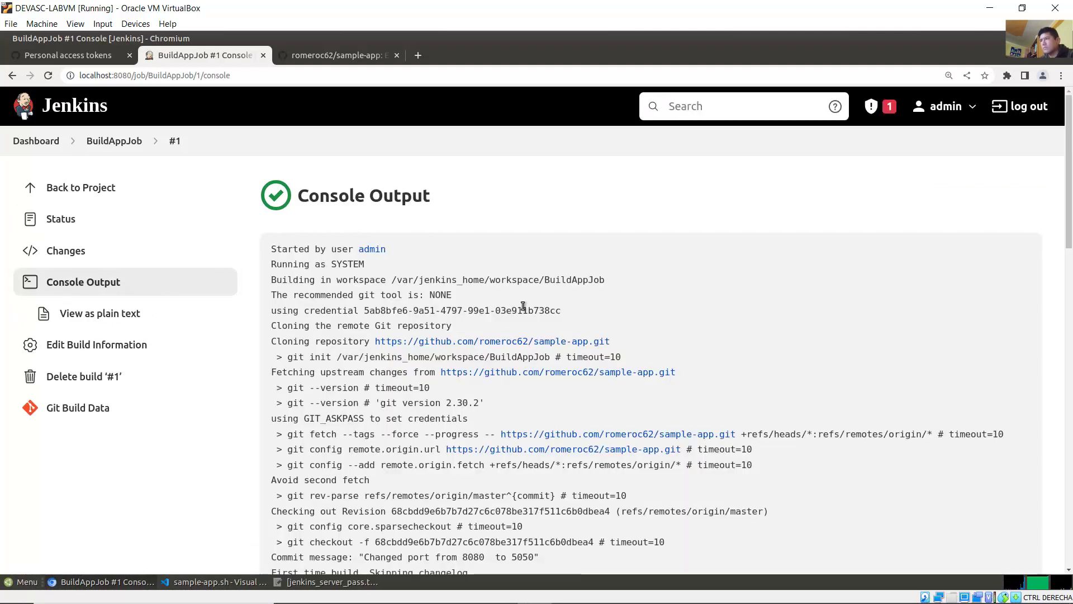
{"action": "mouse_move", "coordinate": [1069, 218]}
{"action": "left_mouse_down"}
{"action": "mouse_move", "coordinate": [1069, 265]}
{"action": "mouse_move", "coordinate": [1069, 219]}
{"action": "left_mouse_up"}
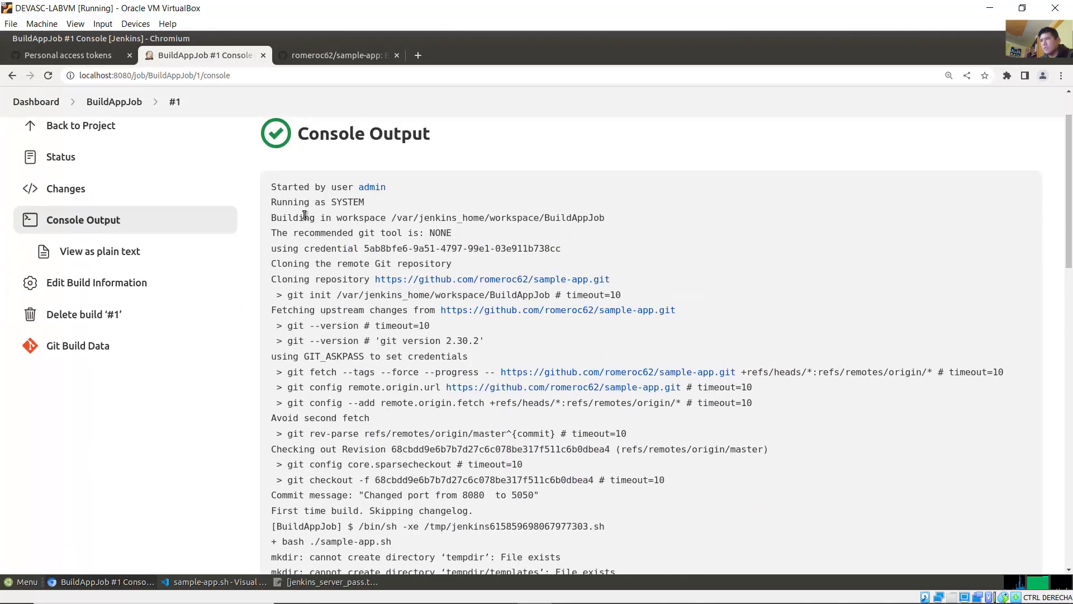
{"action": "left_click_drag", "start_coordinate": [1069, 198], "coordinate": [1050, 236]}
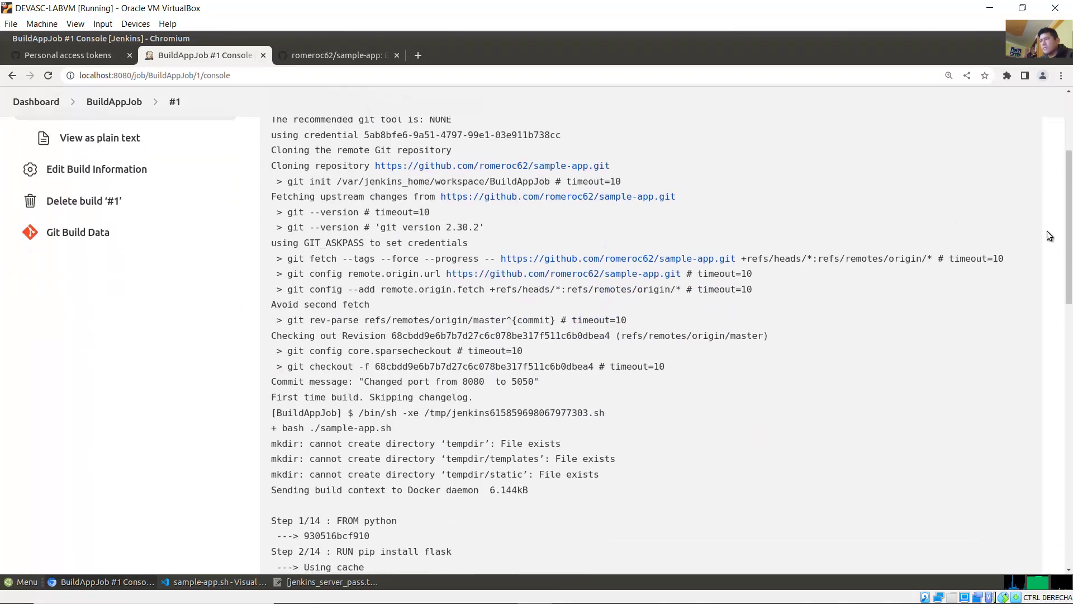
{"action": "left_click_drag", "start_coordinate": [302, 184], "coordinate": [781, 362]}
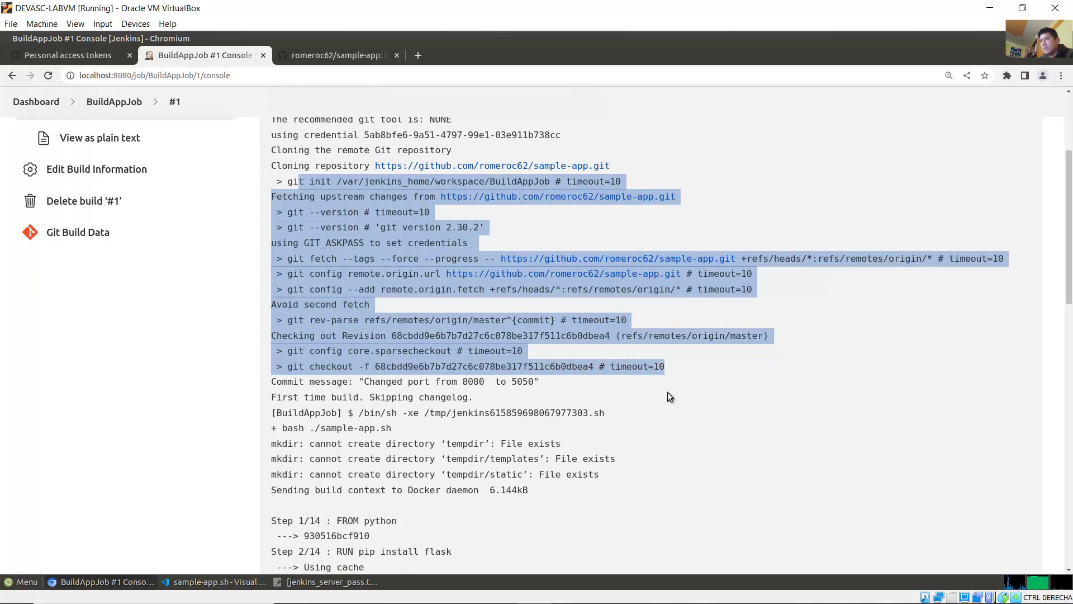
{"action": "left_click_drag", "start_coordinate": [1069, 267], "coordinate": [1070, 337]}
{"action": "left_click_drag", "start_coordinate": [272, 217], "coordinate": [609, 255]}
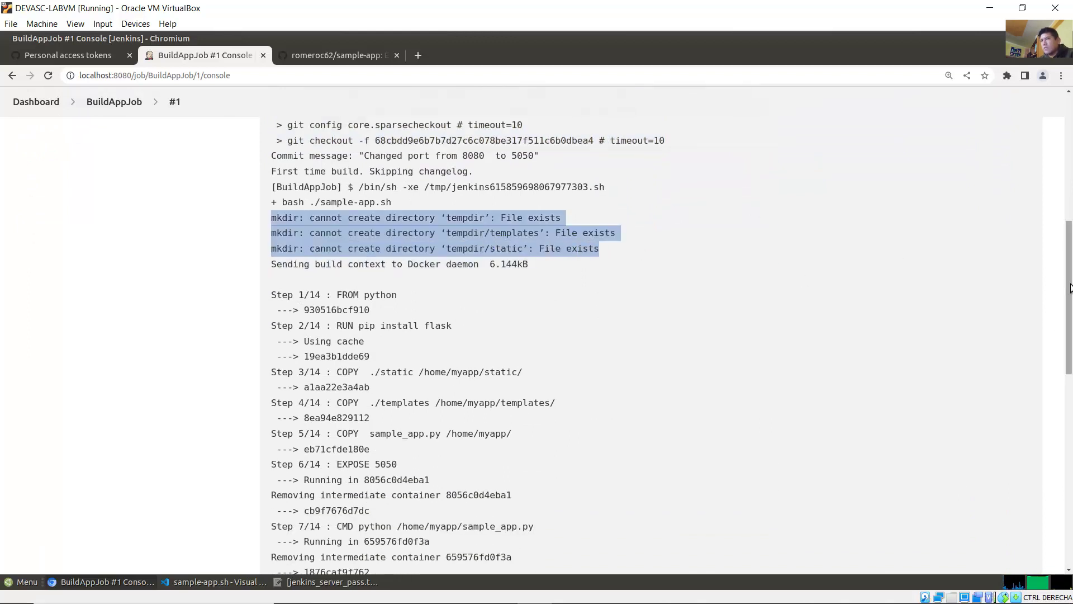
Step: Review the FROM, COPY and CMD build steps and container list, then return to Word
{"action": "scroll", "coordinate": [362, 166], "scroll_direction": "down", "scroll_amount": 5}
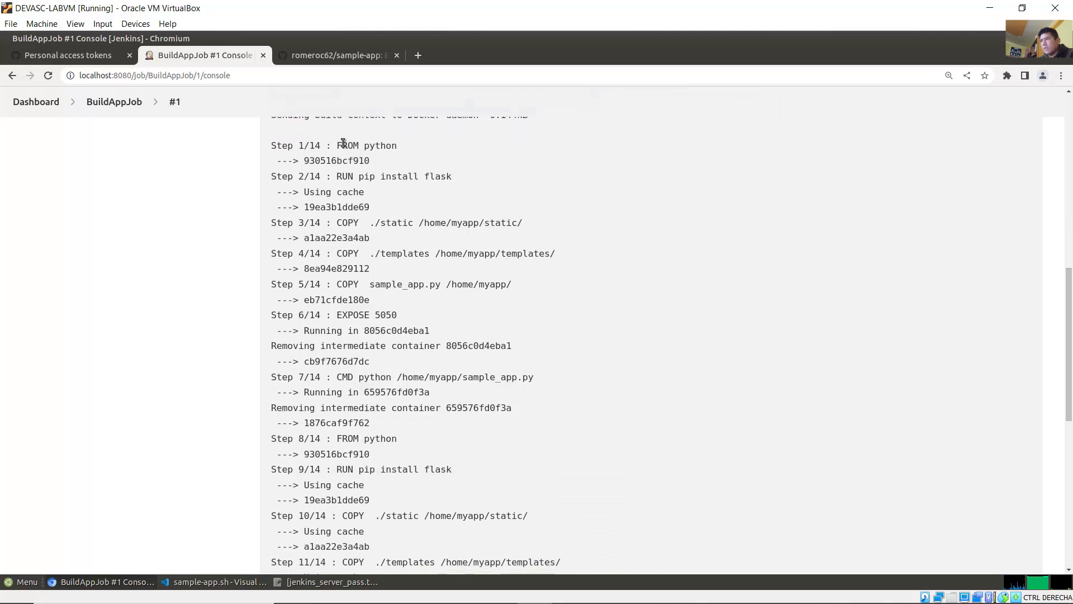
{"action": "left_click_drag", "start_coordinate": [343, 142], "coordinate": [378, 178]}
{"action": "left_click_drag", "start_coordinate": [342, 222], "coordinate": [397, 315]}
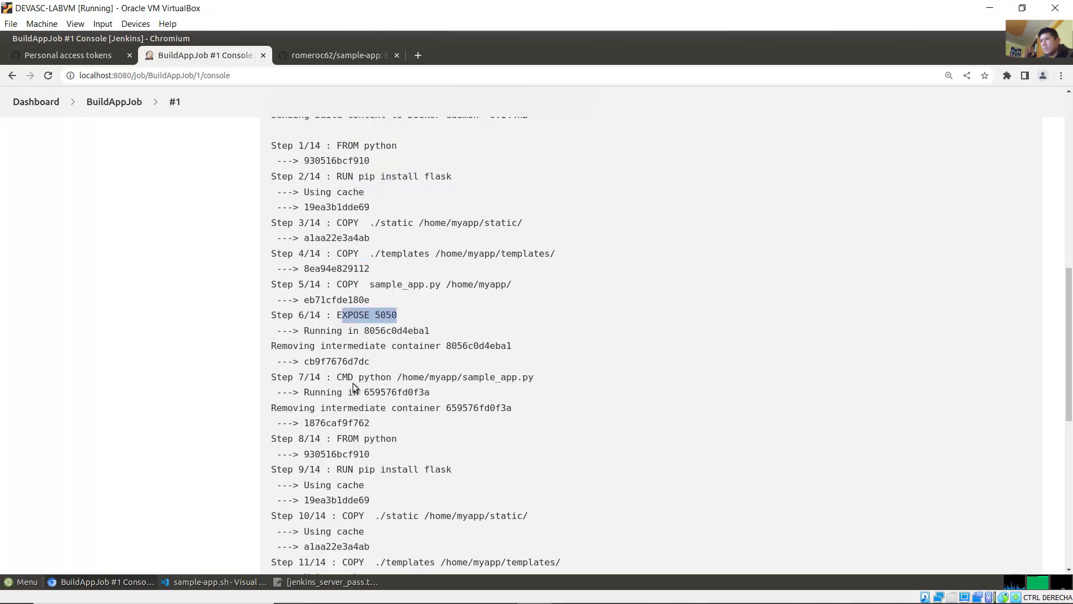
{"action": "left_click_drag", "start_coordinate": [339, 379], "coordinate": [358, 381]}
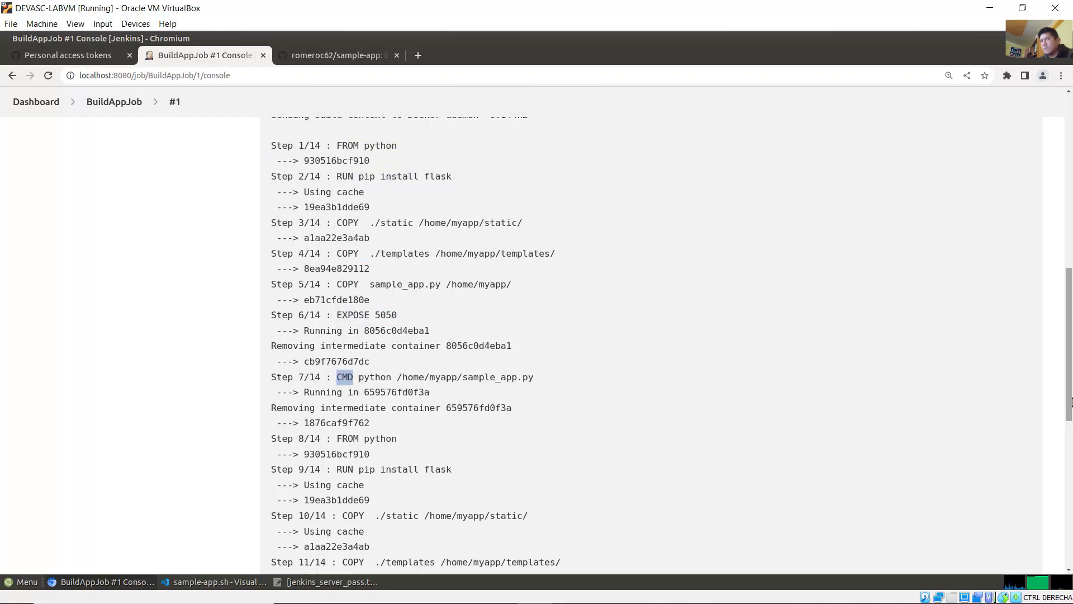
{"action": "left_click_drag", "start_coordinate": [1069, 413], "coordinate": [1064, 541]}
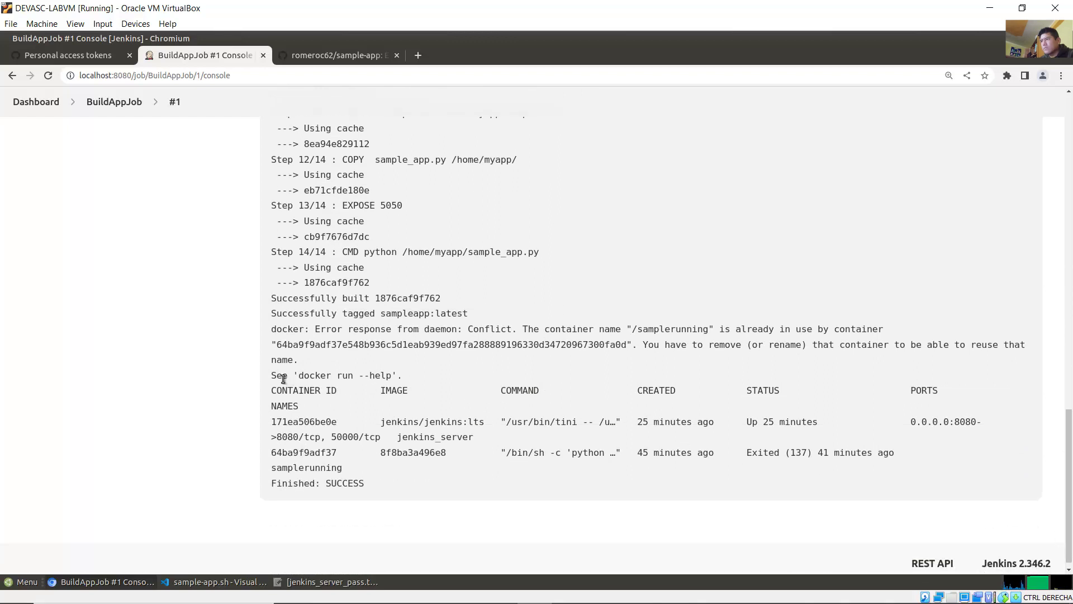
{"action": "left_click_drag", "start_coordinate": [283, 379], "coordinate": [894, 411]}
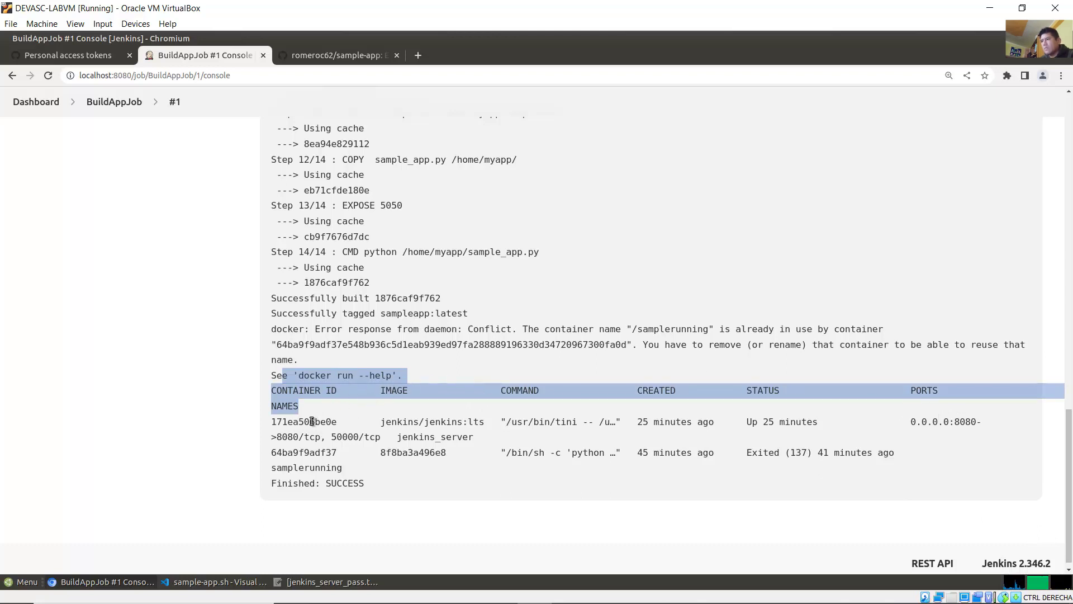
{"action": "left_click", "coordinate": [353, 391]}
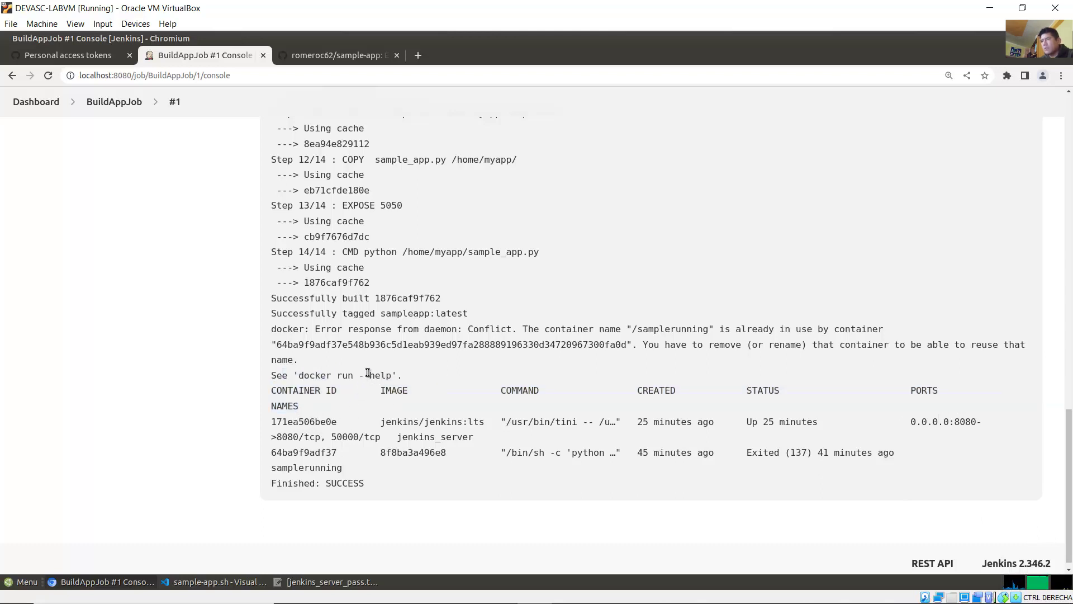
{"action": "left_click", "coordinate": [447, 591]}
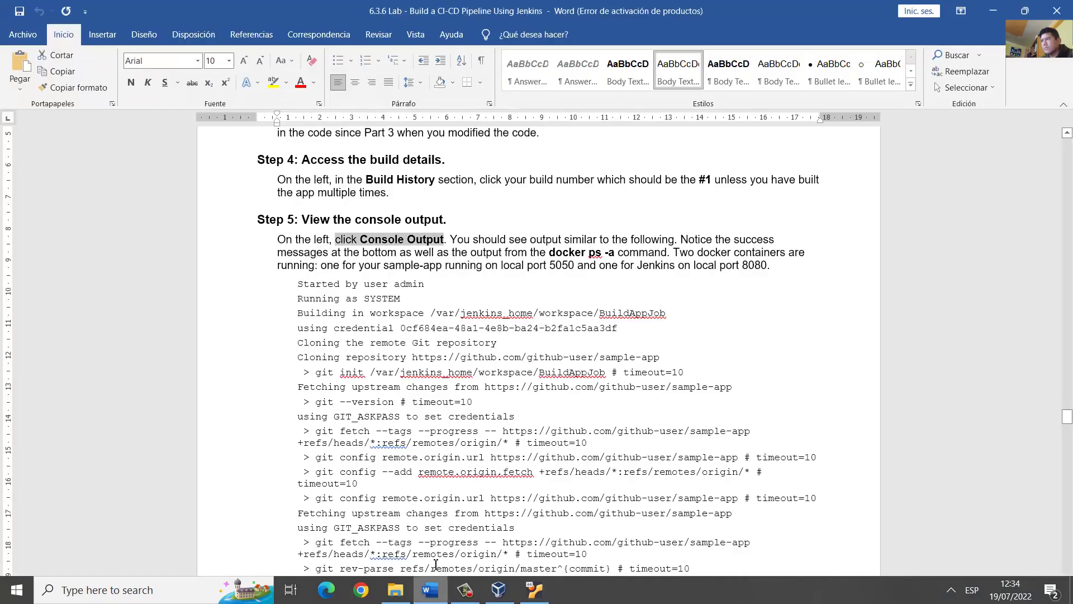
Step: Read Step 5's note about success messages and running containers, then return to Jenkins
{"action": "left_click_drag", "start_coordinate": [678, 239], "coordinate": [768, 269]}
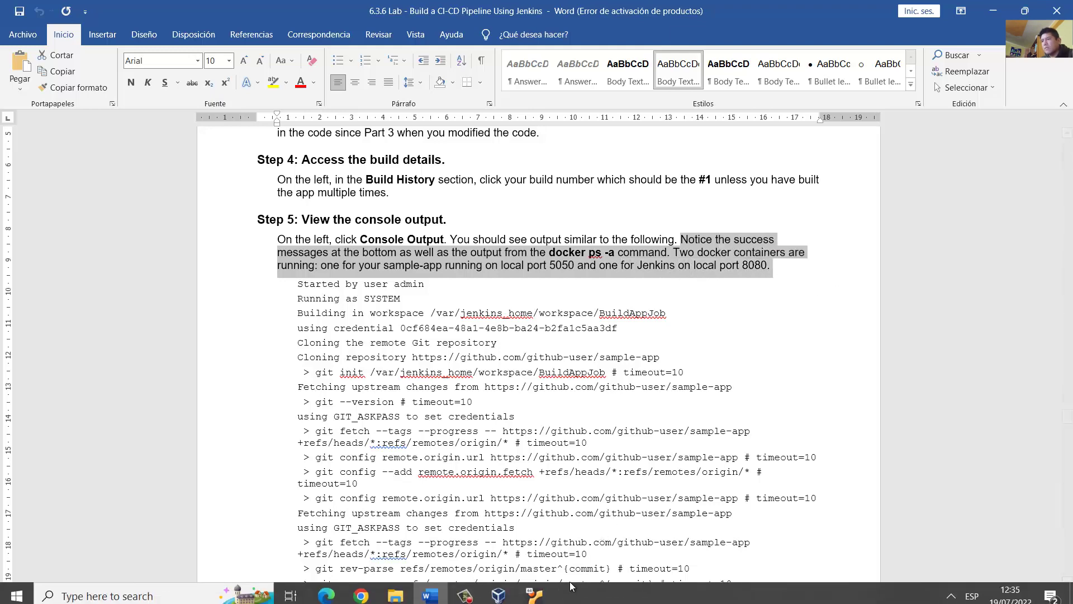
{"action": "left_click", "coordinate": [542, 592]}
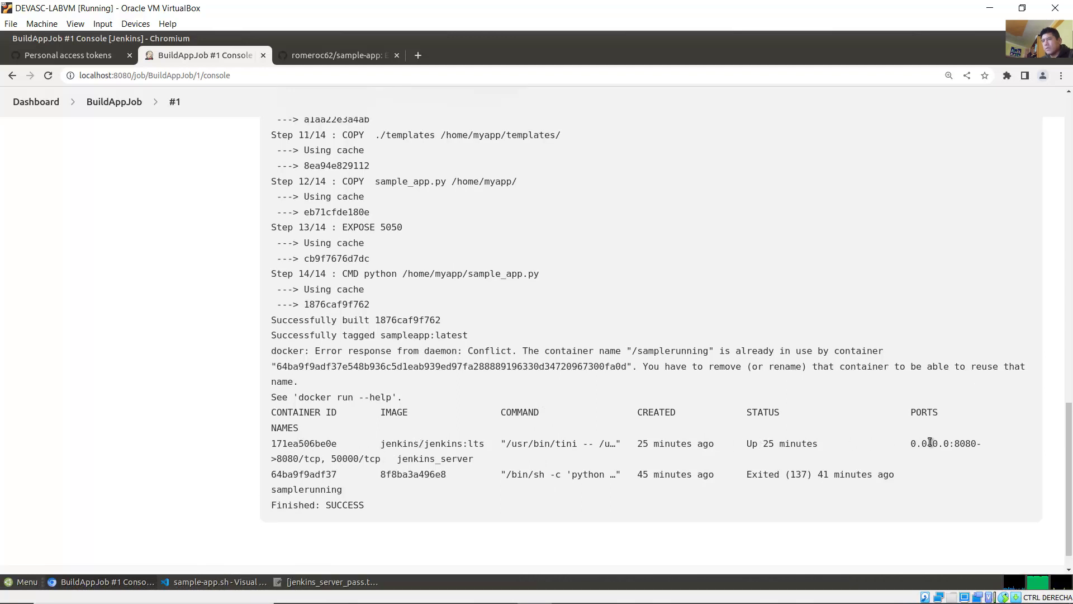
Step: Check the Jenkins container's 8080 port mapping and the EXPOSE 5050 step, then return to Word
{"action": "left_click_drag", "start_coordinate": [959, 443], "coordinate": [320, 460]}
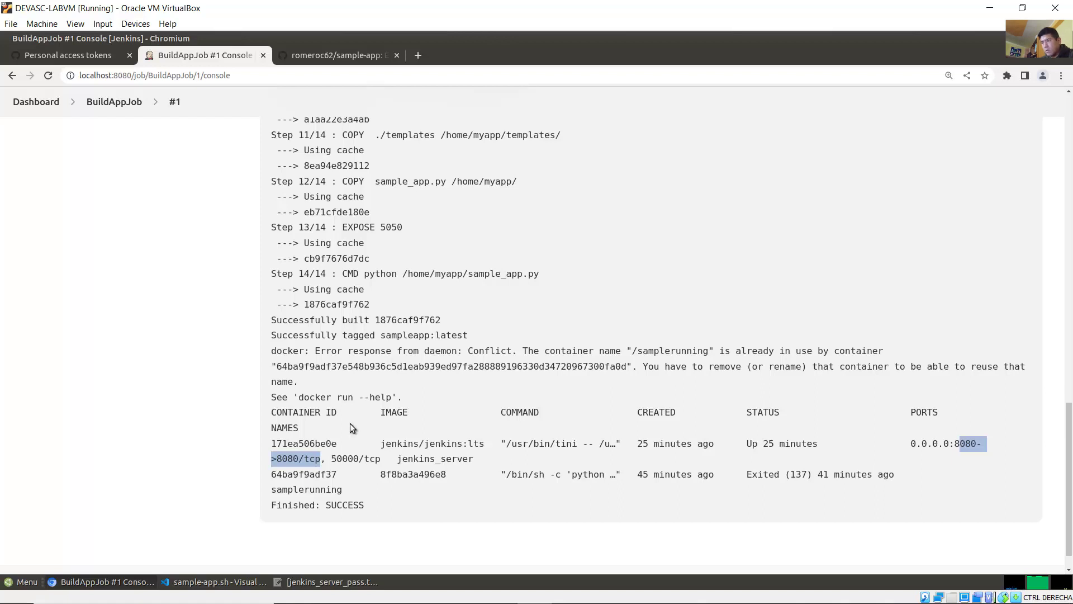
{"action": "left_click", "coordinate": [377, 319]}
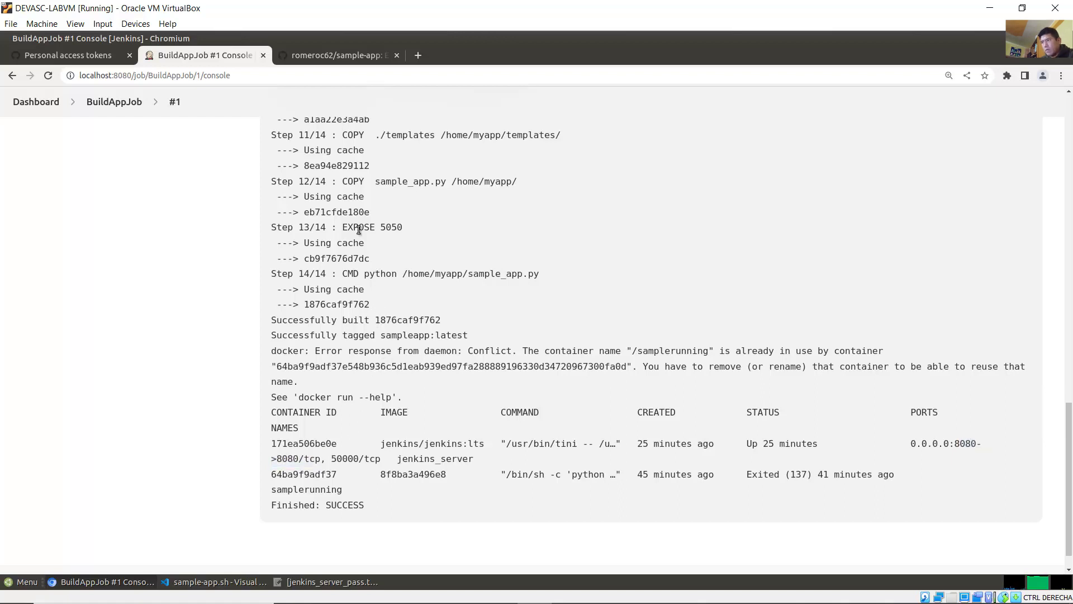
{"action": "left_click_drag", "start_coordinate": [357, 228], "coordinate": [397, 227]}
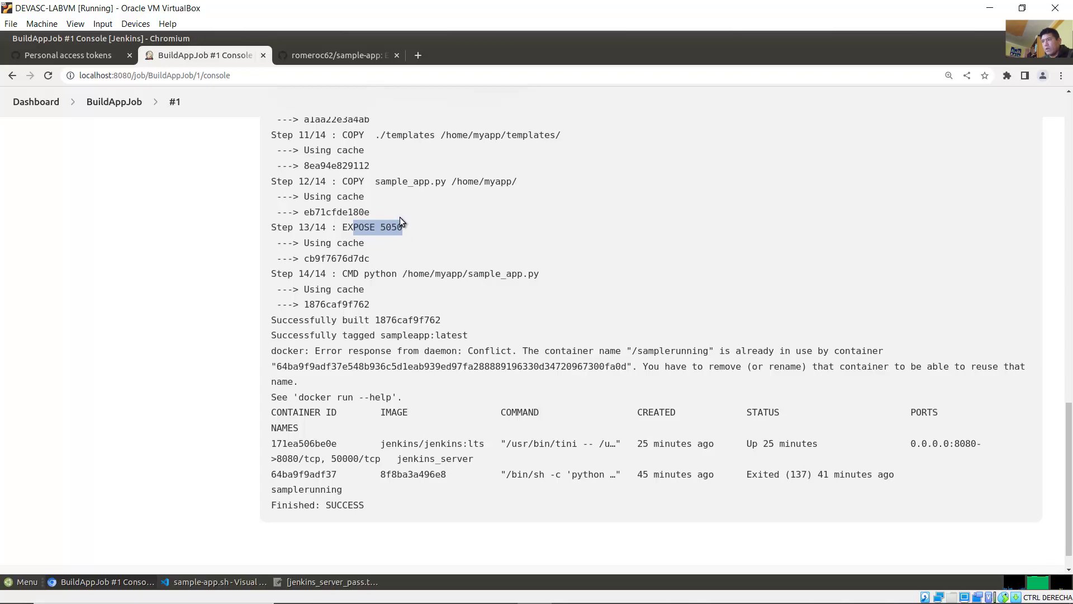
{"action": "left_click", "coordinate": [445, 212]}
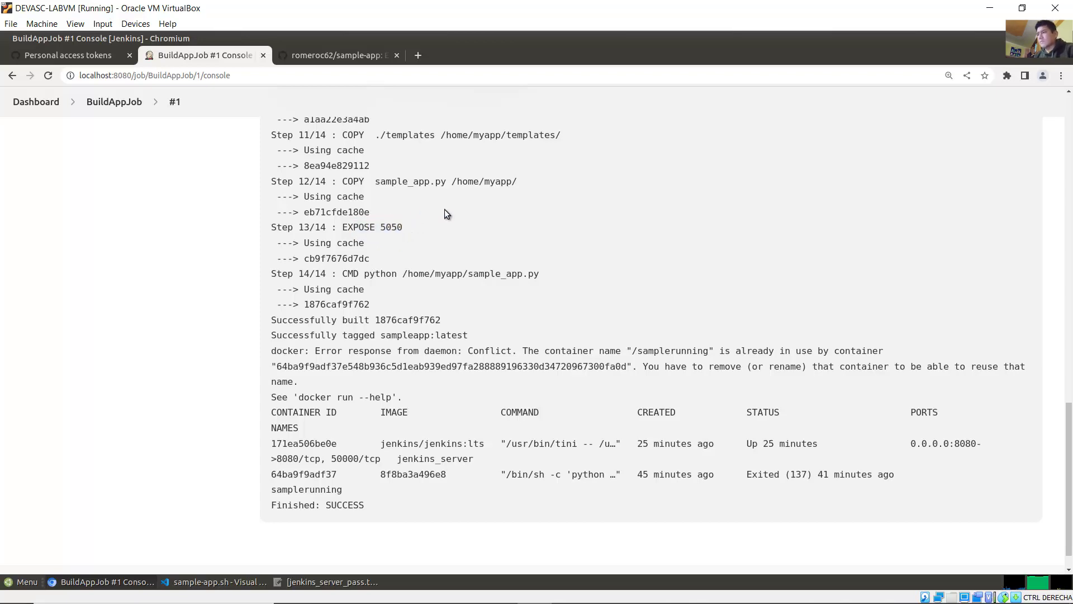
{"action": "mouse_move", "coordinate": [531, 601]}
{"action": "left_click", "coordinate": [442, 594]}
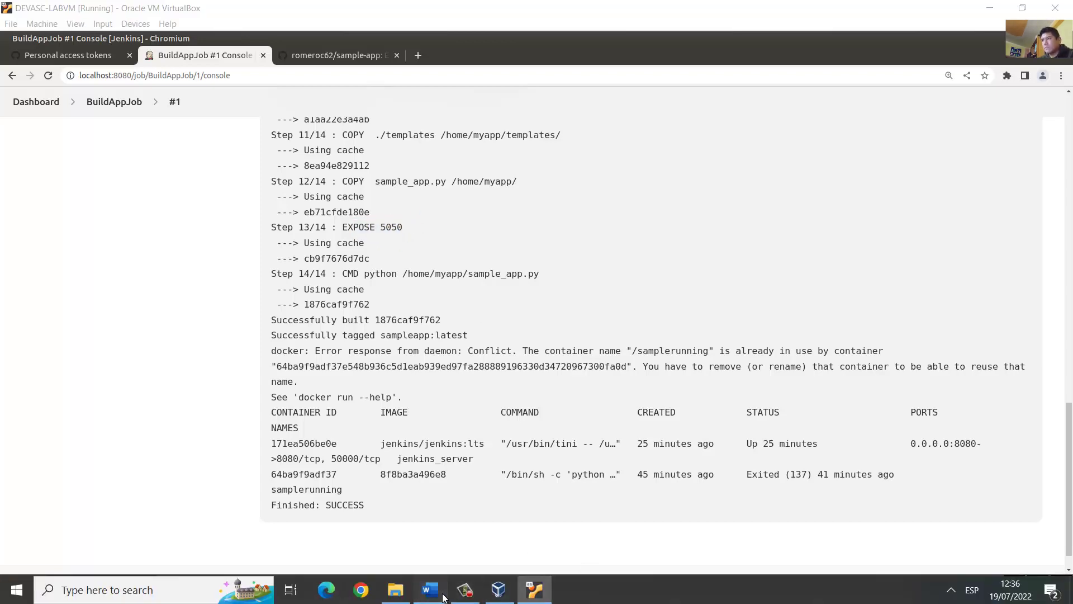
Step: Compare the lab's expected 'Successfully built' and 'Finished: SUCCESS' lines with the console output
{"action": "scroll", "coordinate": [599, 409], "scroll_direction": "down", "scroll_amount": 15}
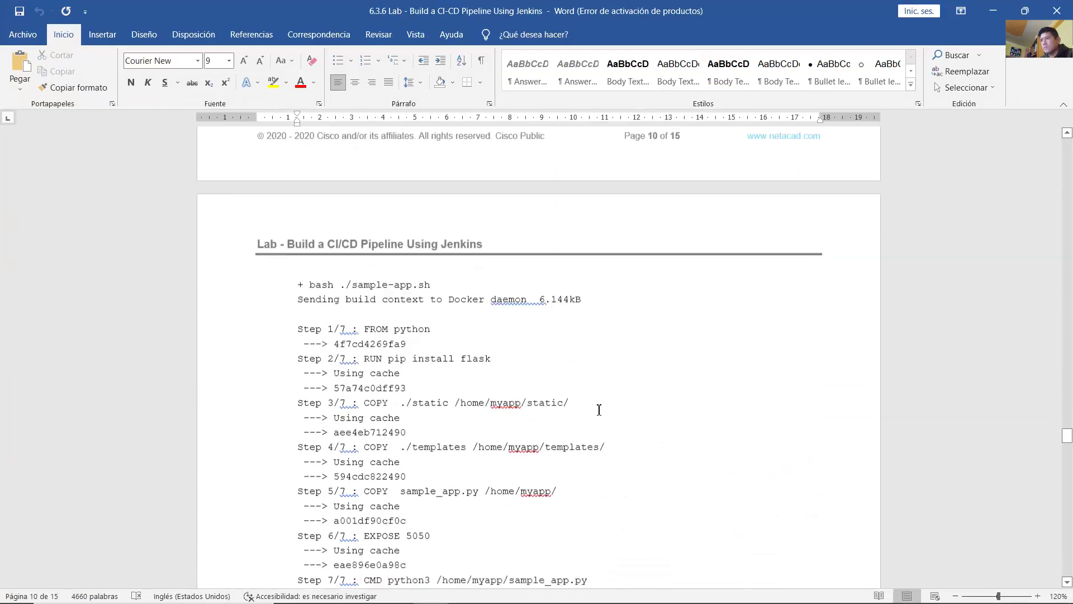
{"action": "scroll", "coordinate": [599, 410], "scroll_direction": "down", "scroll_amount": 8}
{"action": "scroll", "coordinate": [582, 381], "scroll_direction": "down", "scroll_amount": 1}
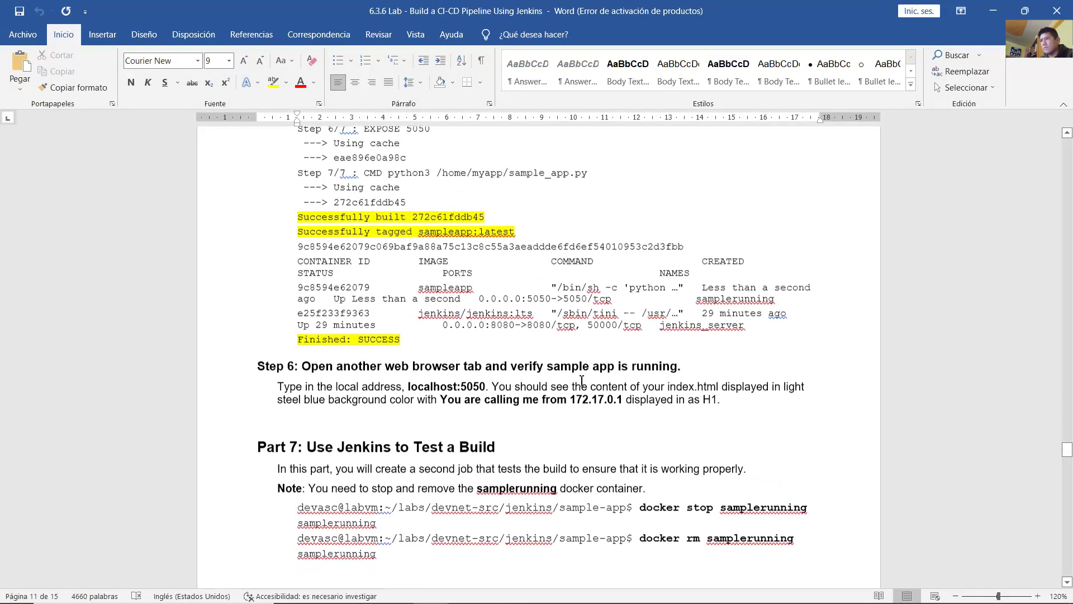
{"action": "left_click_drag", "start_coordinate": [314, 215], "coordinate": [522, 226]}
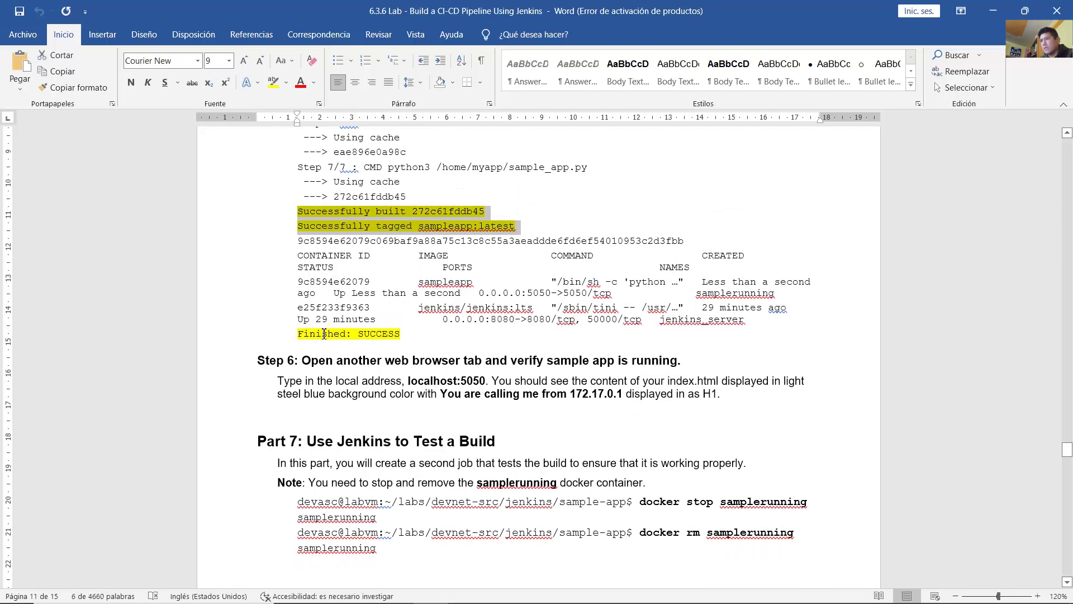
{"action": "left_click_drag", "start_coordinate": [297, 334], "coordinate": [405, 334]}
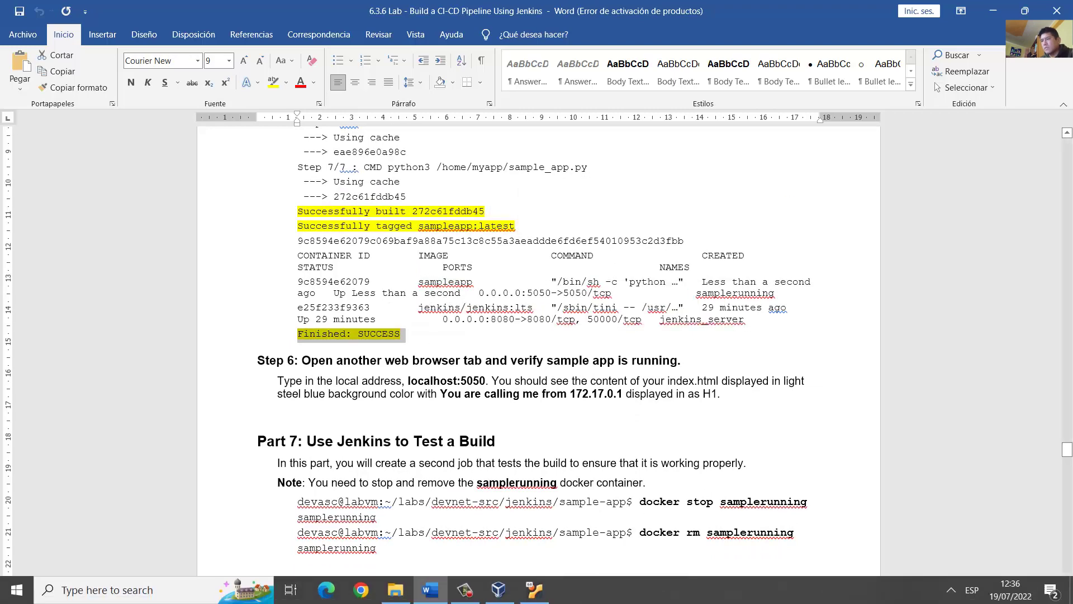
{"action": "left_click", "coordinate": [534, 590]}
{"action": "left_click_drag", "start_coordinate": [282, 505], "coordinate": [363, 505]}
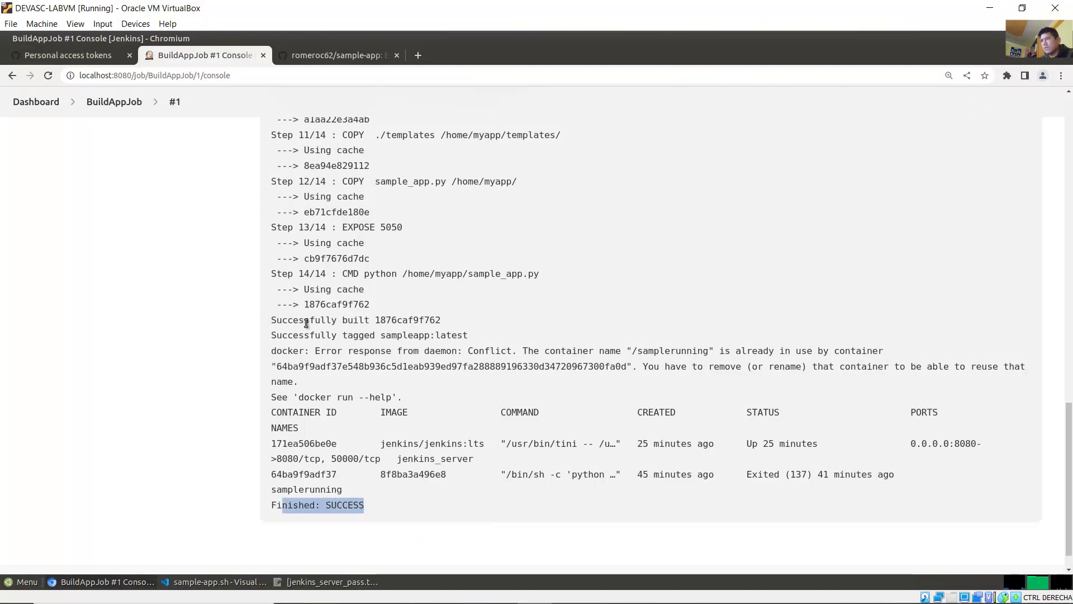
{"action": "left_click_drag", "start_coordinate": [287, 320], "coordinate": [478, 336]}
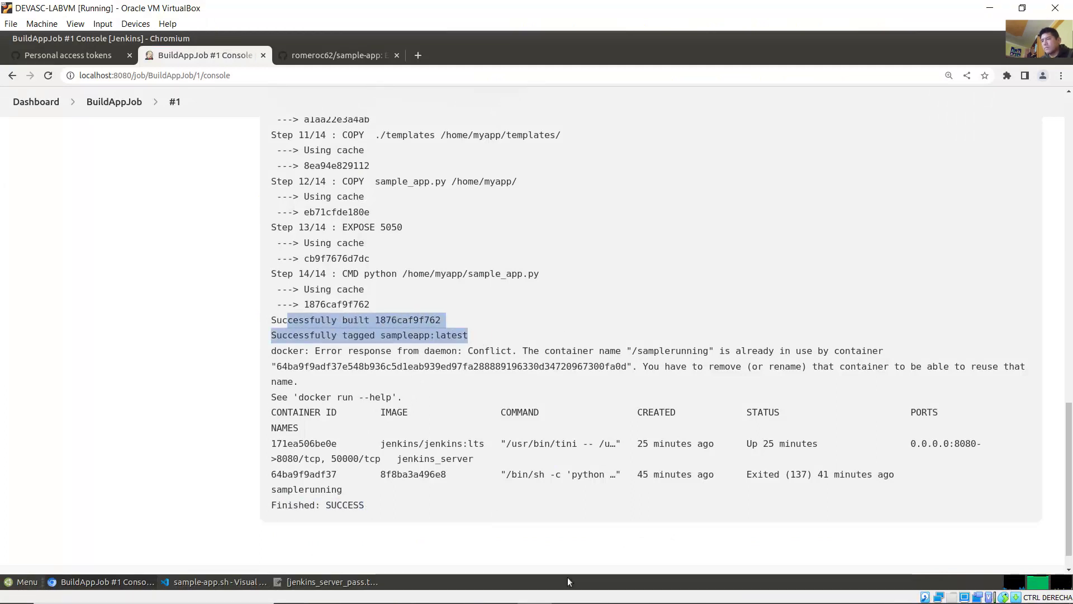
Step: Scroll the lab guide to Step 6 and select the localhost:5050 address
{"action": "left_click", "coordinate": [471, 592]}
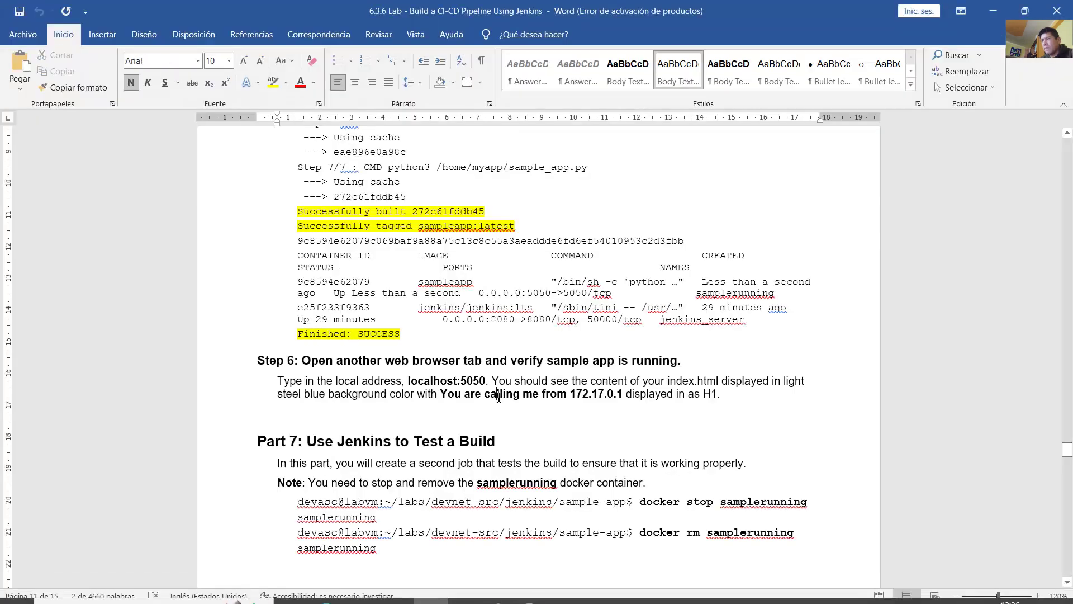
{"action": "scroll", "coordinate": [499, 396], "scroll_direction": "down", "scroll_amount": 5}
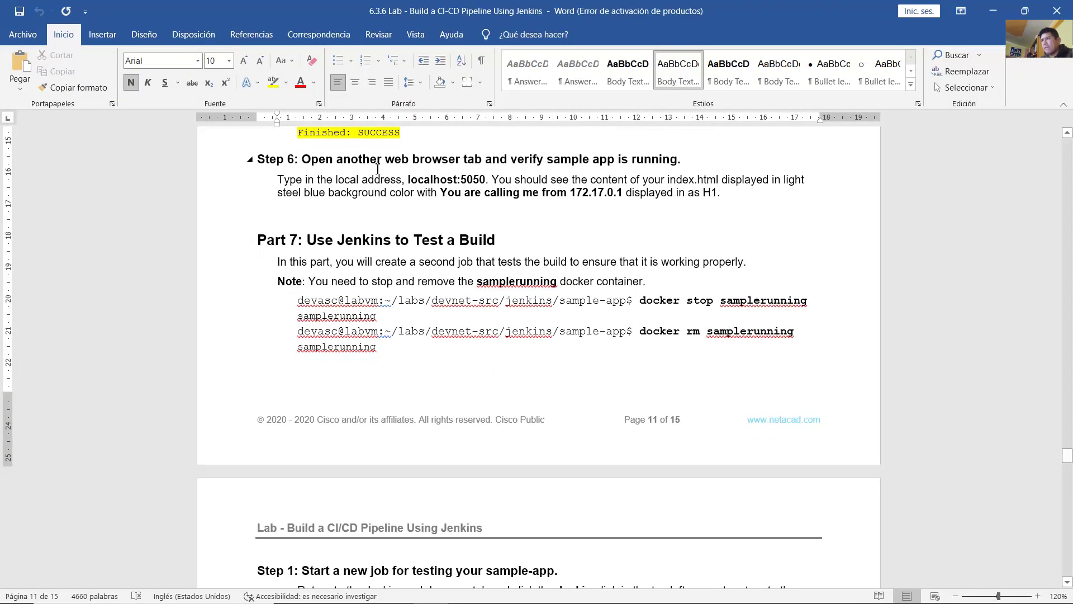
{"action": "left_click_drag", "start_coordinate": [302, 159], "coordinate": [668, 163]}
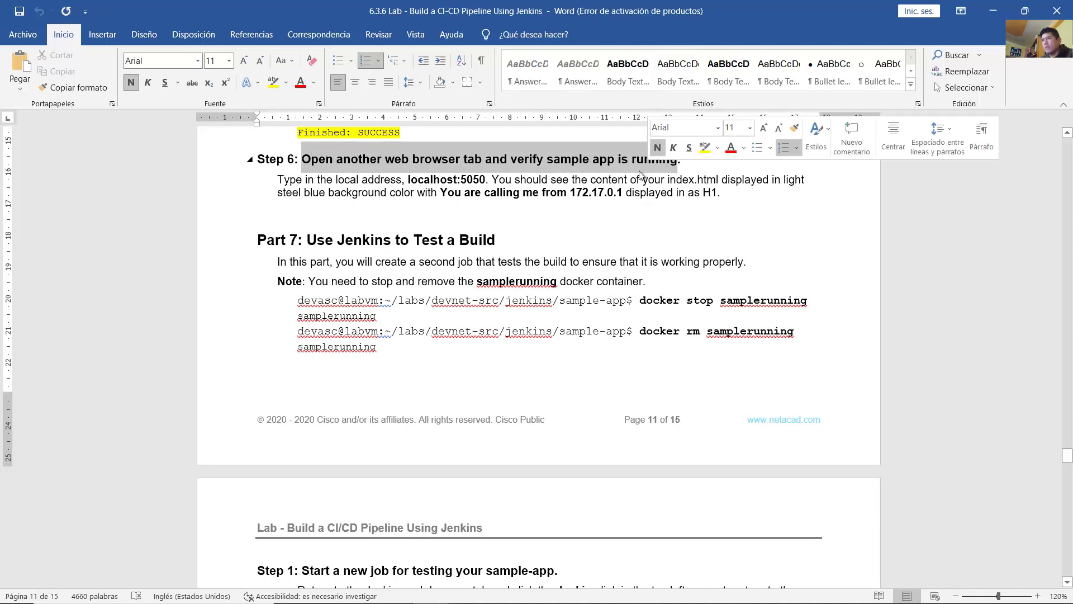
{"action": "left_click_drag", "start_coordinate": [408, 180], "coordinate": [485, 179]}
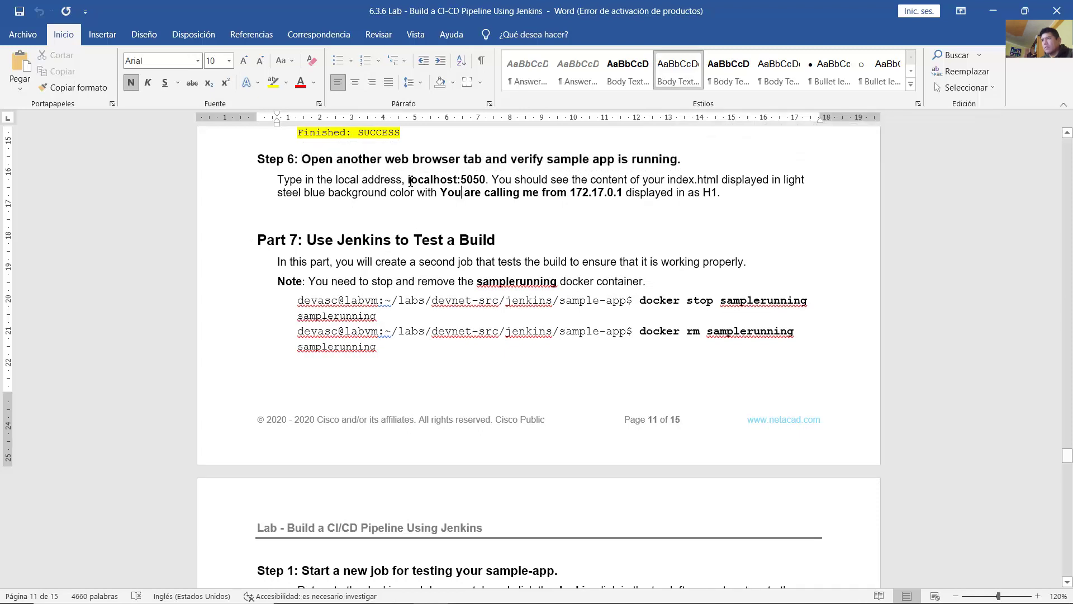
{"action": "left_click", "coordinate": [461, 180]}
{"action": "left_click_drag", "start_coordinate": [422, 180], "coordinate": [492, 180]}
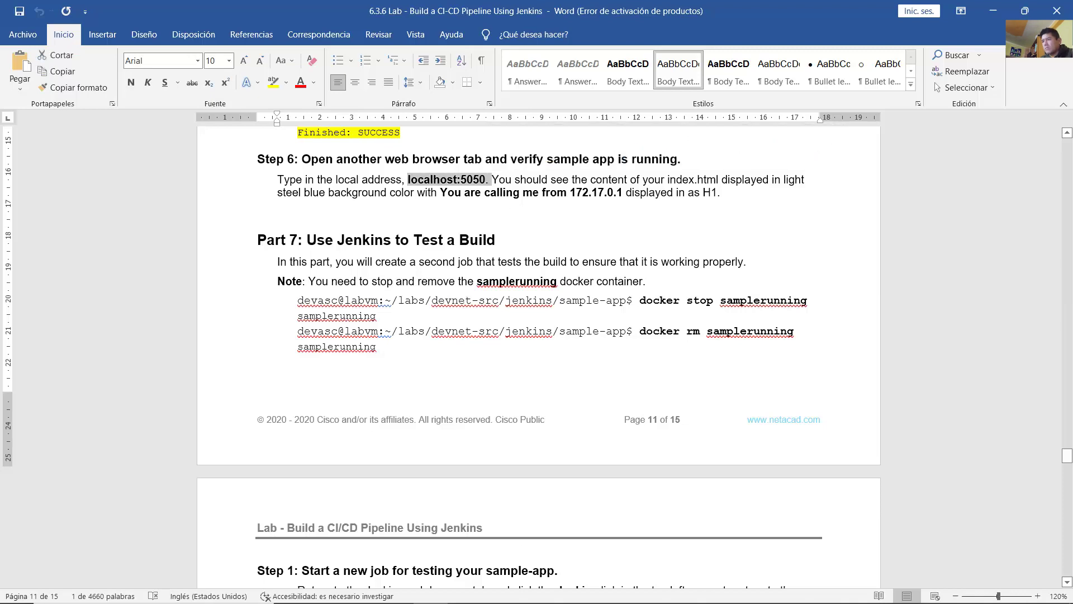
{"action": "mouse_move", "coordinate": [496, 589]}
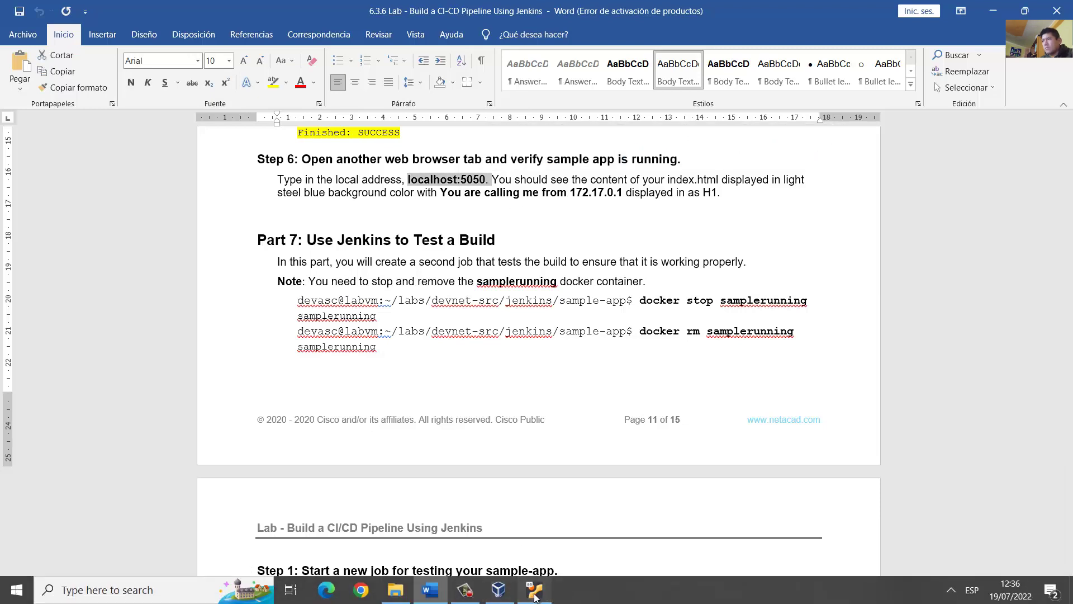
{"action": "left_click", "coordinate": [534, 596]}
Step: Load localhost:5050 in a new Chromium tab and confirm the site can't be reached
{"action": "left_click", "coordinate": [417, 58]}
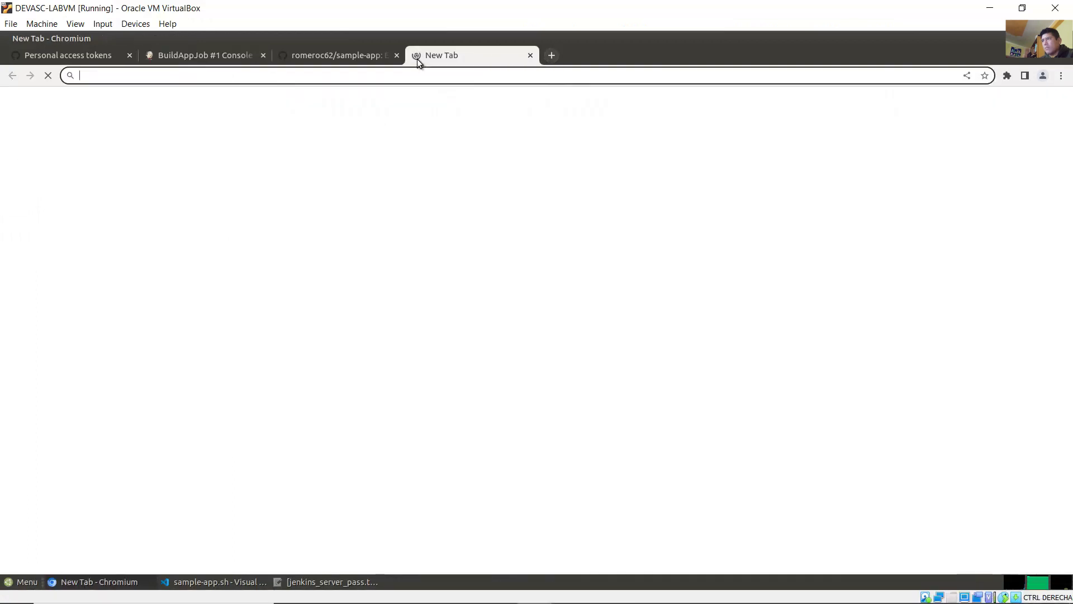
{"action": "type", "text": "loca"}
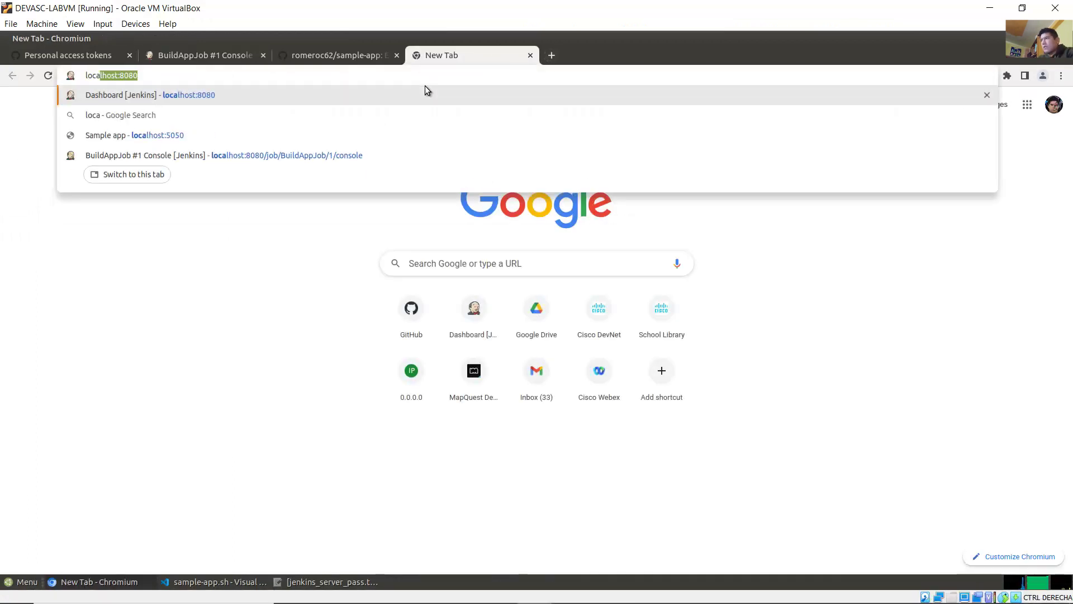
{"action": "type", "text": "lhost:5"}
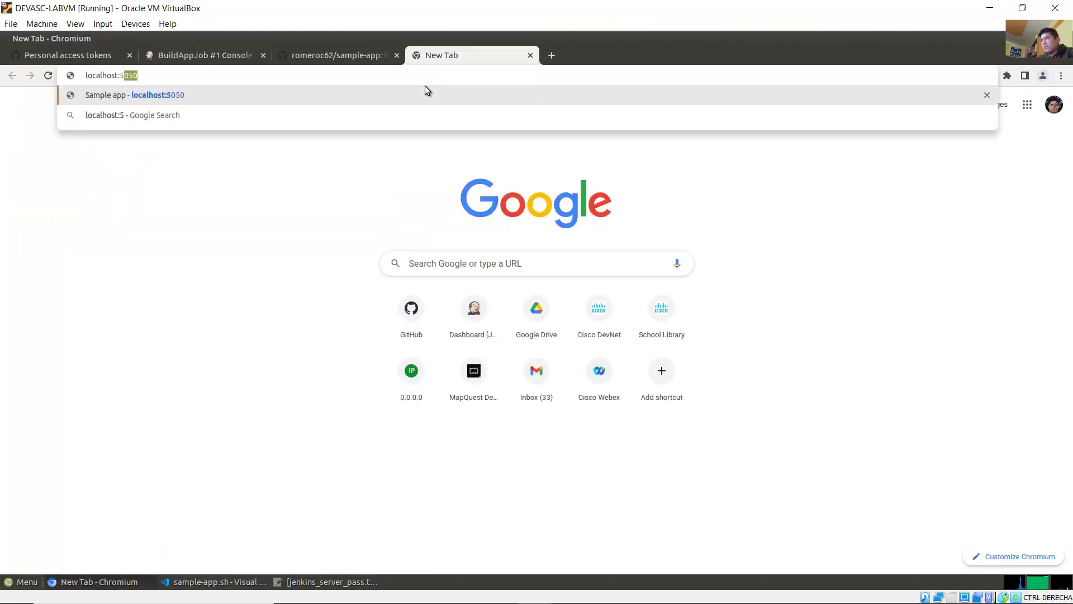
{"action": "type", "text": "050"}
{"action": "key", "text": "Return"}
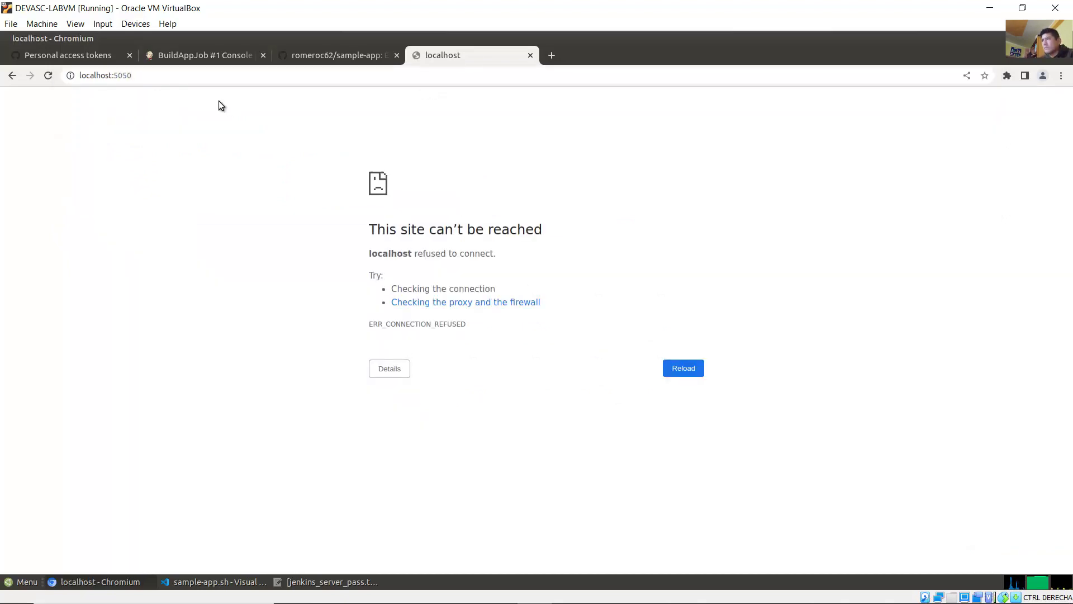
{"action": "left_click_drag", "start_coordinate": [378, 229], "coordinate": [530, 227]}
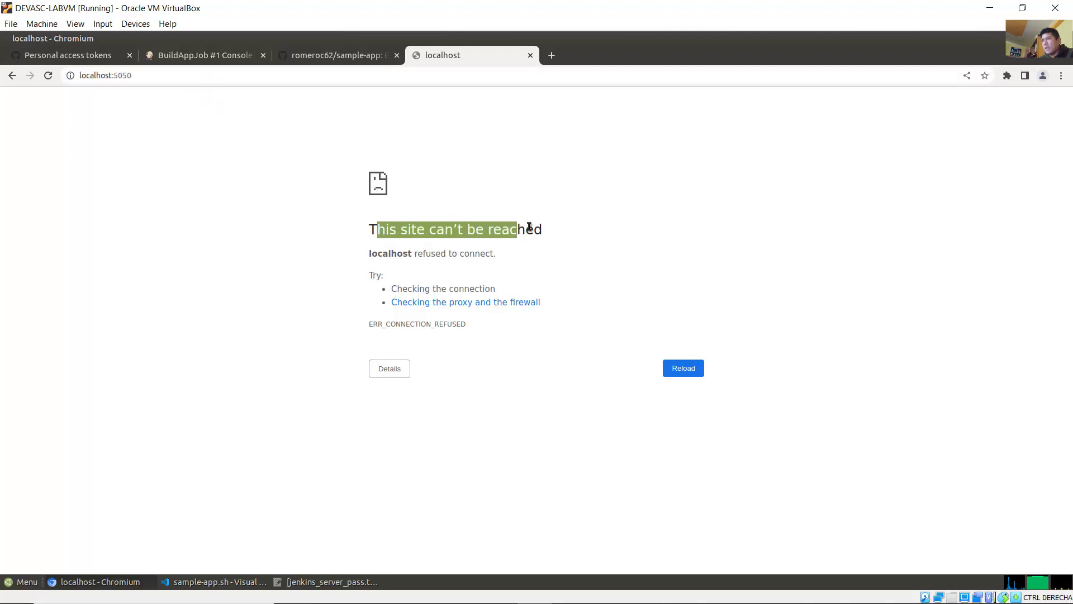
{"action": "left_click", "coordinate": [371, 226]}
{"action": "left_click_drag", "start_coordinate": [370, 228], "coordinate": [551, 234]}
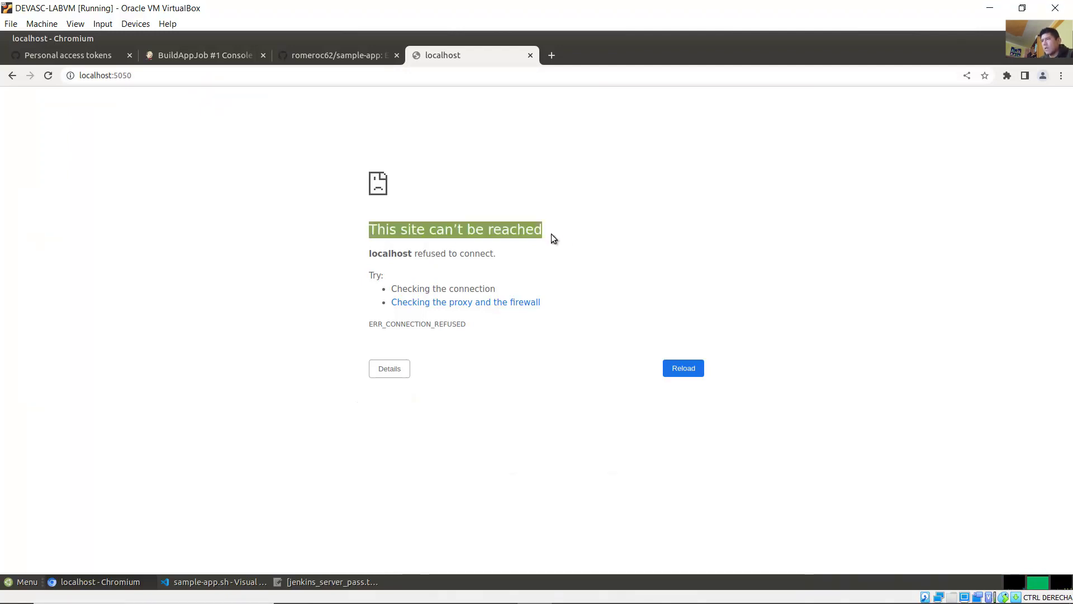
{"action": "left_click", "coordinate": [573, 240]}
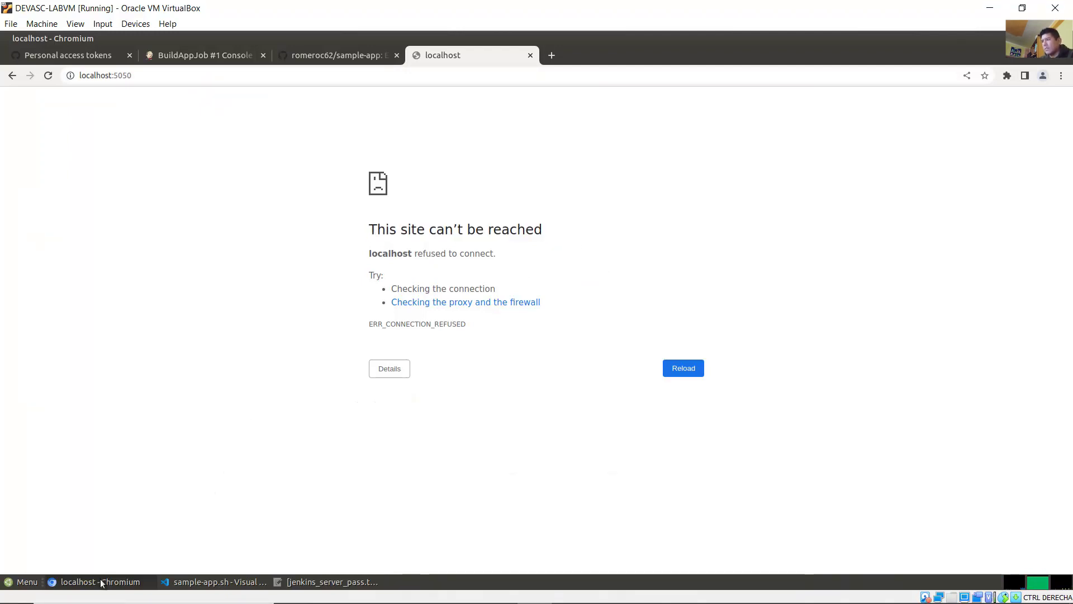
{"action": "left_click", "coordinate": [215, 582]}
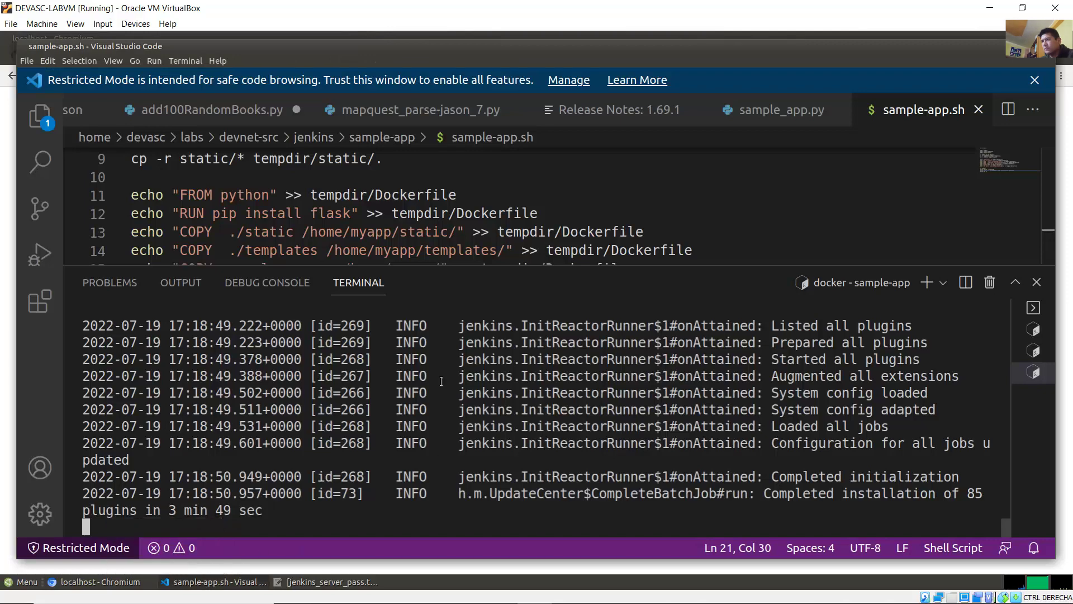
Step: Scroll the VS Code terminal and select the 'docker stop samplerunning' command
{"action": "scroll", "coordinate": [634, 420], "scroll_direction": "up", "scroll_amount": 10}
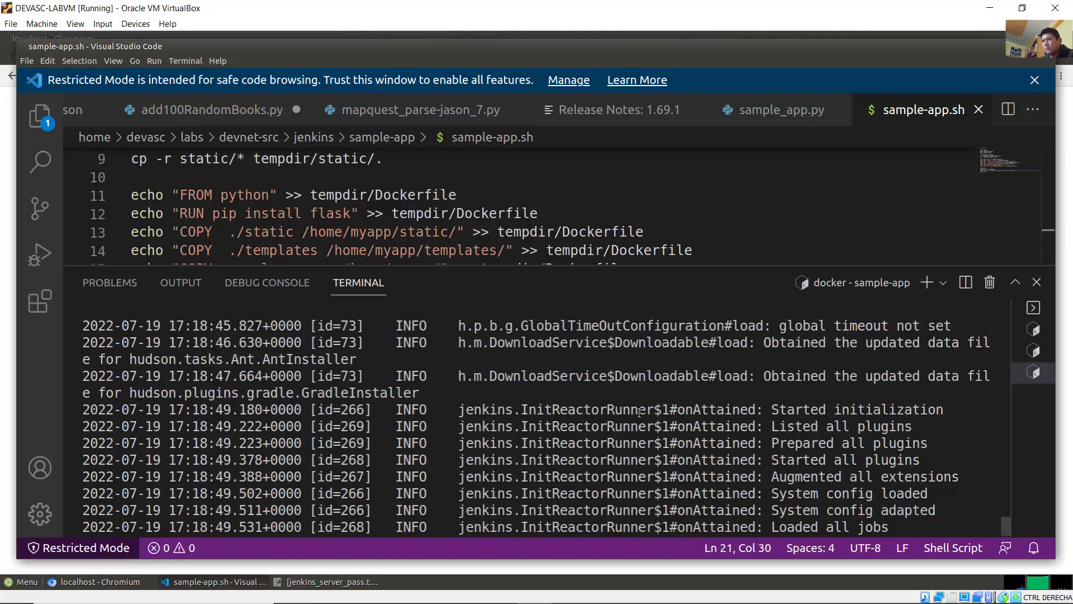
{"action": "scroll", "coordinate": [640, 412], "scroll_direction": "up", "scroll_amount": 8}
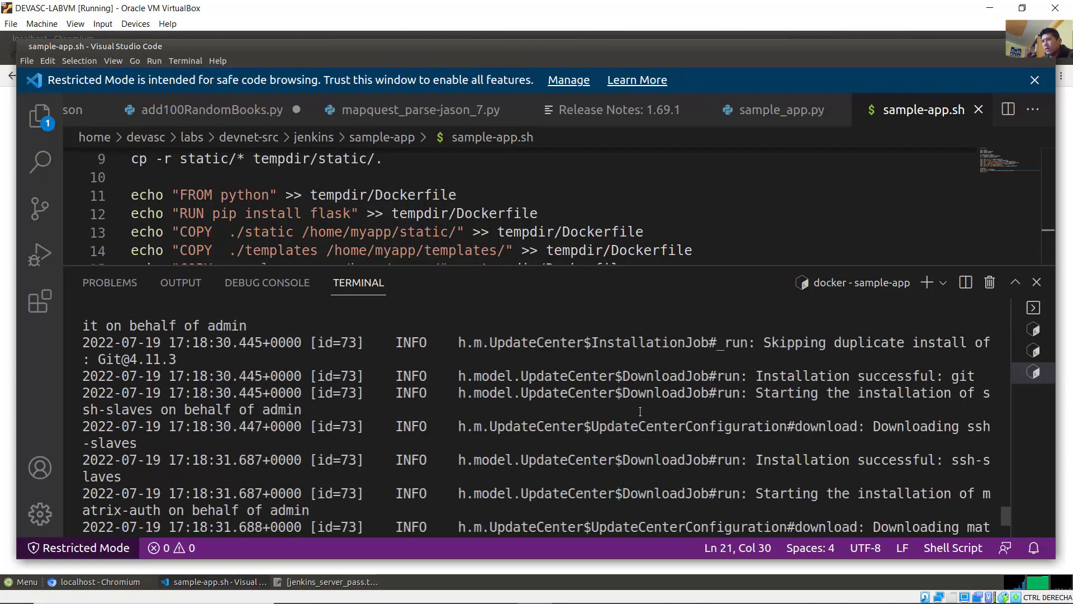
{"action": "scroll", "coordinate": [640, 412], "scroll_direction": "up", "scroll_amount": 8}
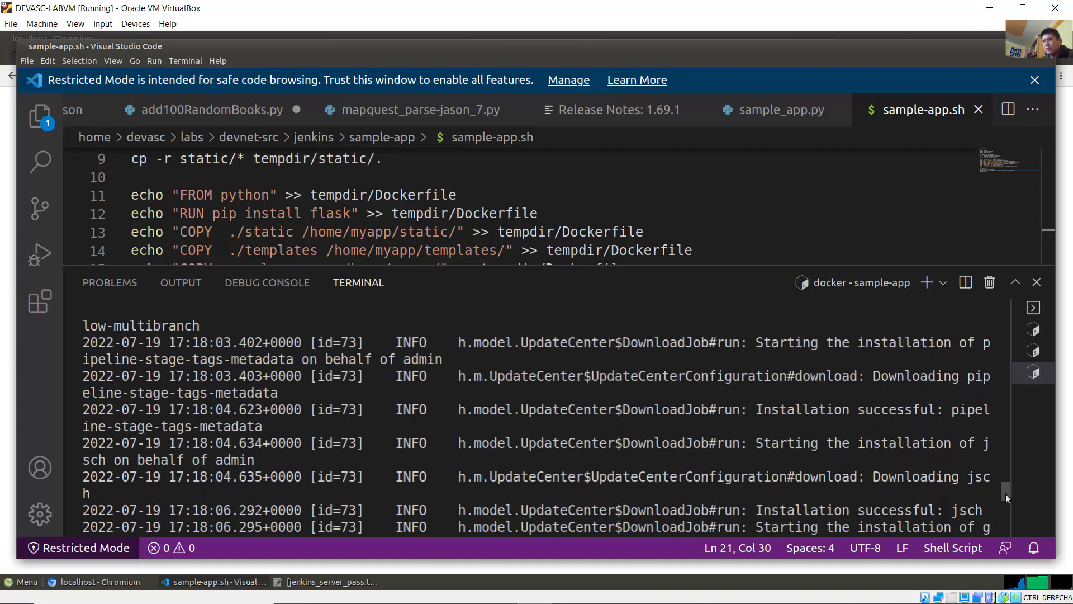
{"action": "left_click_drag", "start_coordinate": [1005, 494], "coordinate": [1005, 354]}
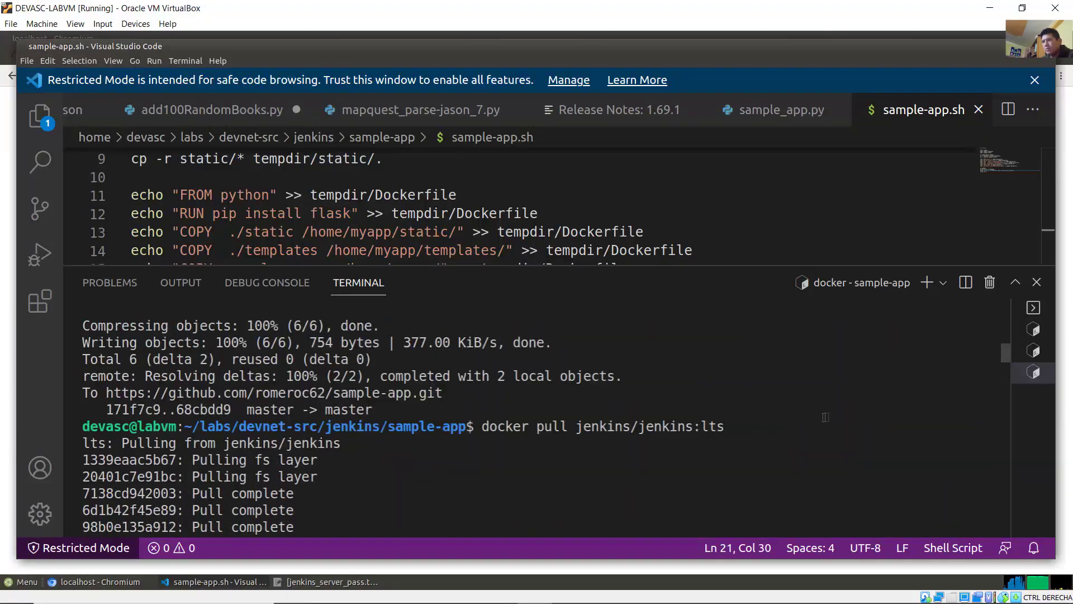
{"action": "scroll", "coordinate": [806, 422], "scroll_direction": "down", "scroll_amount": 13}
{"action": "scroll", "coordinate": [805, 421], "scroll_direction": "down", "scroll_amount": 20}
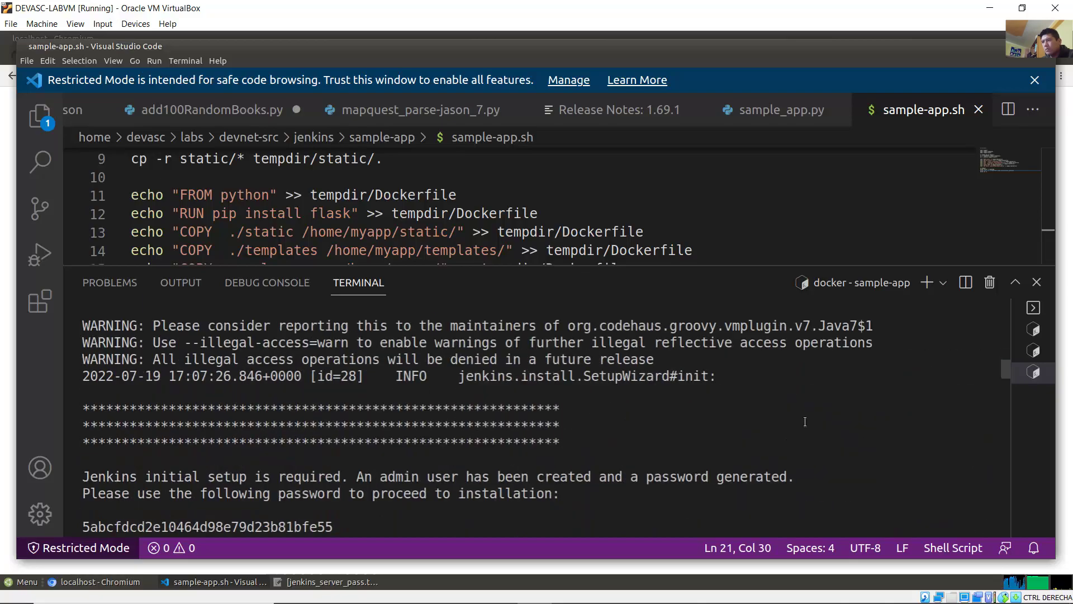
{"action": "scroll", "coordinate": [804, 421], "scroll_direction": "up", "scroll_amount": 20}
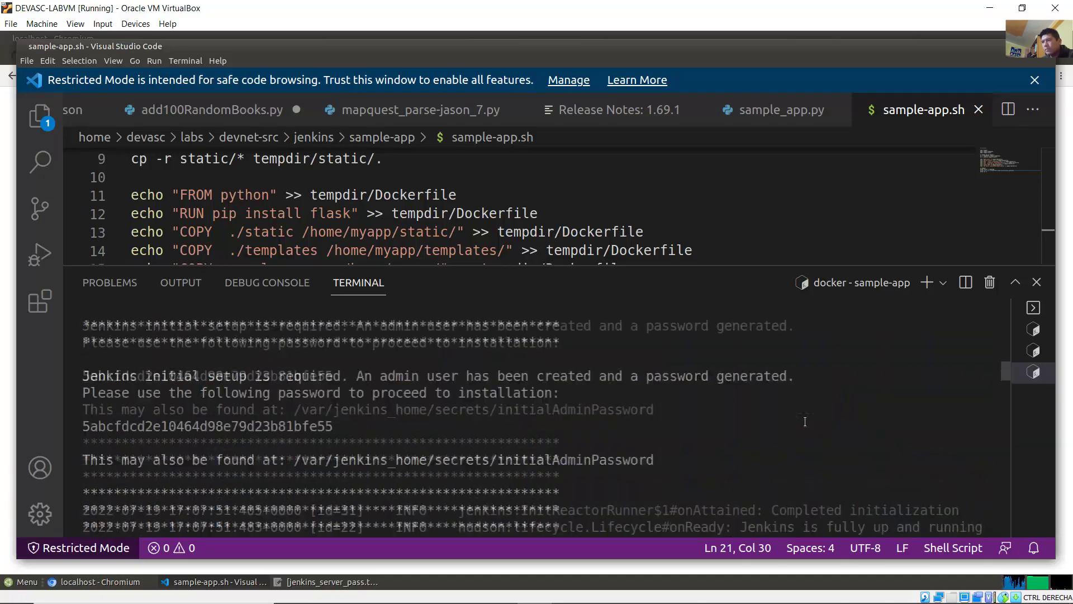
{"action": "scroll", "coordinate": [805, 421], "scroll_direction": "up", "scroll_amount": 15}
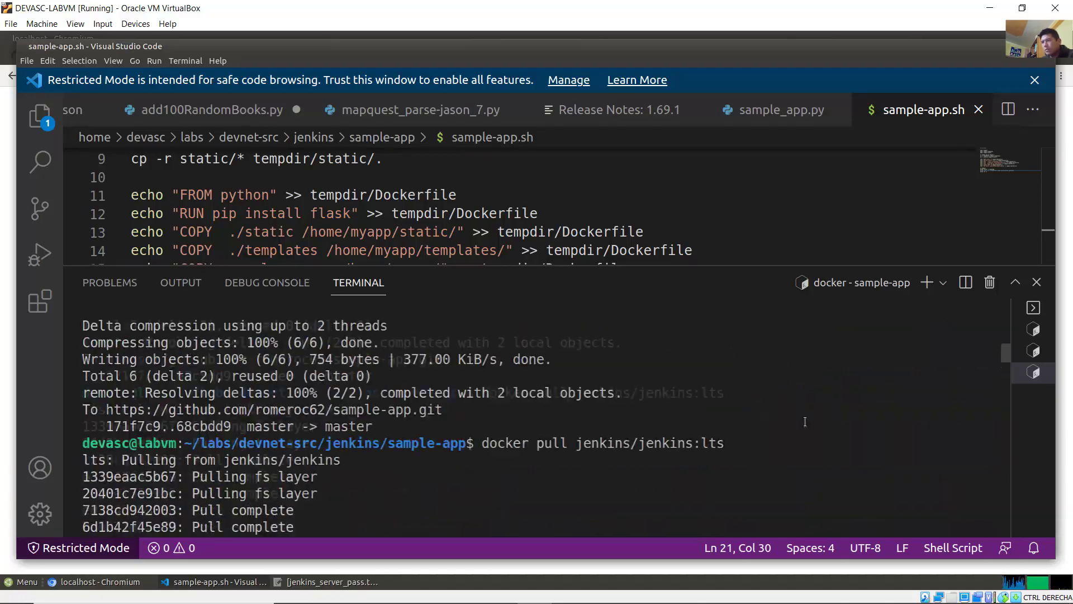
{"action": "scroll", "coordinate": [804, 421], "scroll_direction": "up", "scroll_amount": 3}
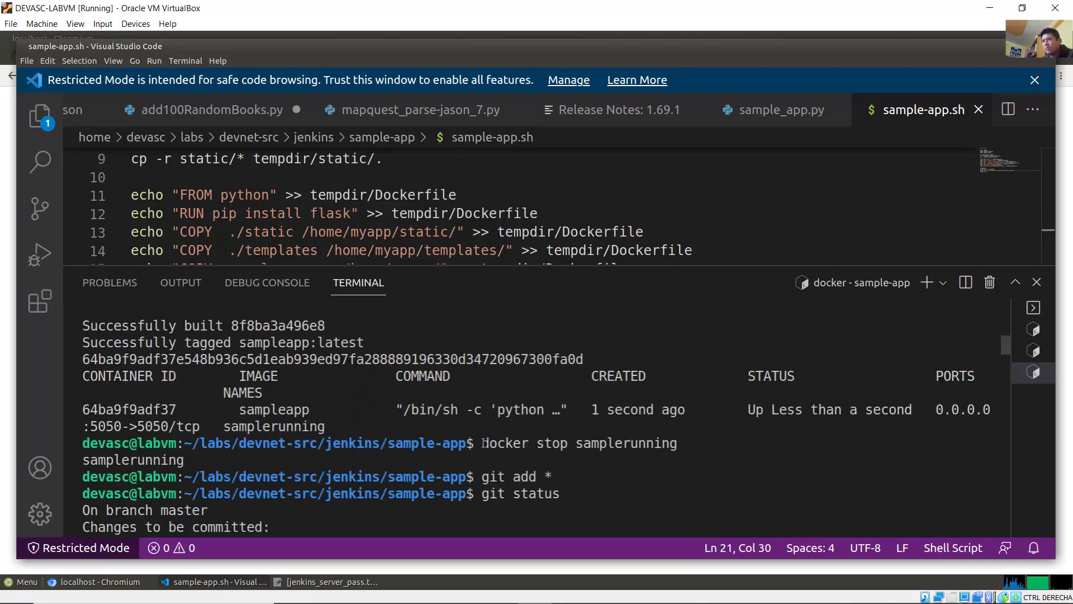
{"action": "left_click_drag", "start_coordinate": [484, 442], "coordinate": [680, 442]}
{"action": "key", "text": "super+c"}
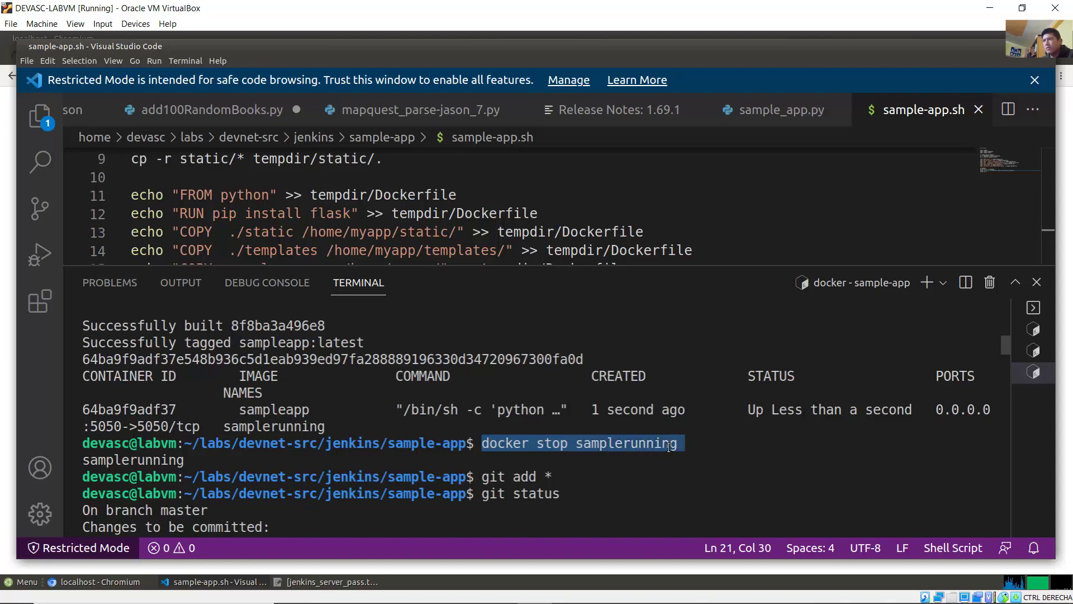
Step: Recheck the connection refused error for localhost:5050 in Chromium
{"action": "left_click", "coordinate": [95, 581]}
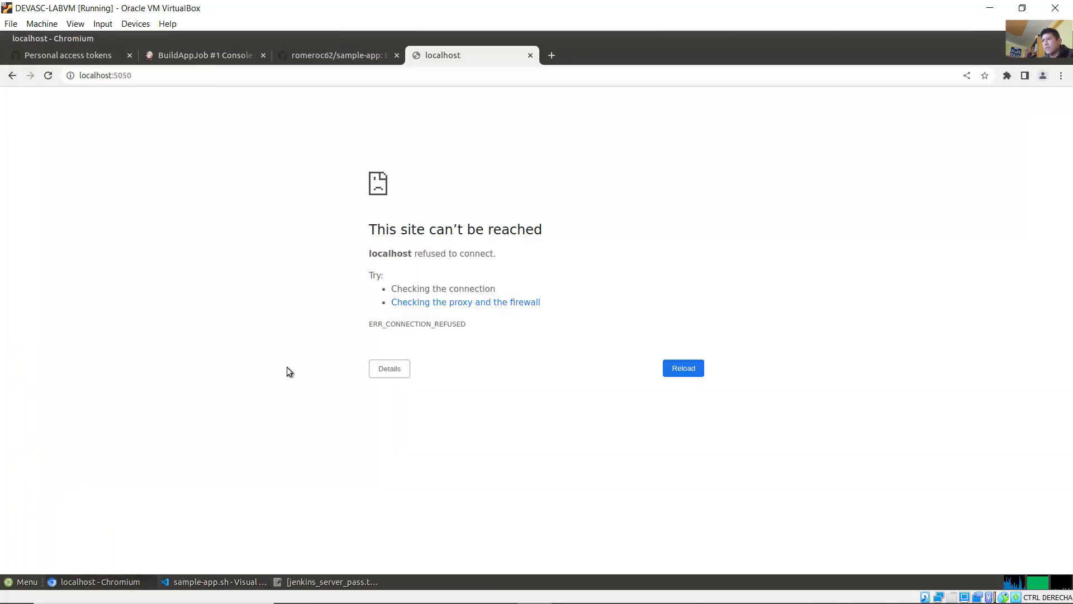
{"action": "left_click", "coordinate": [115, 75]}
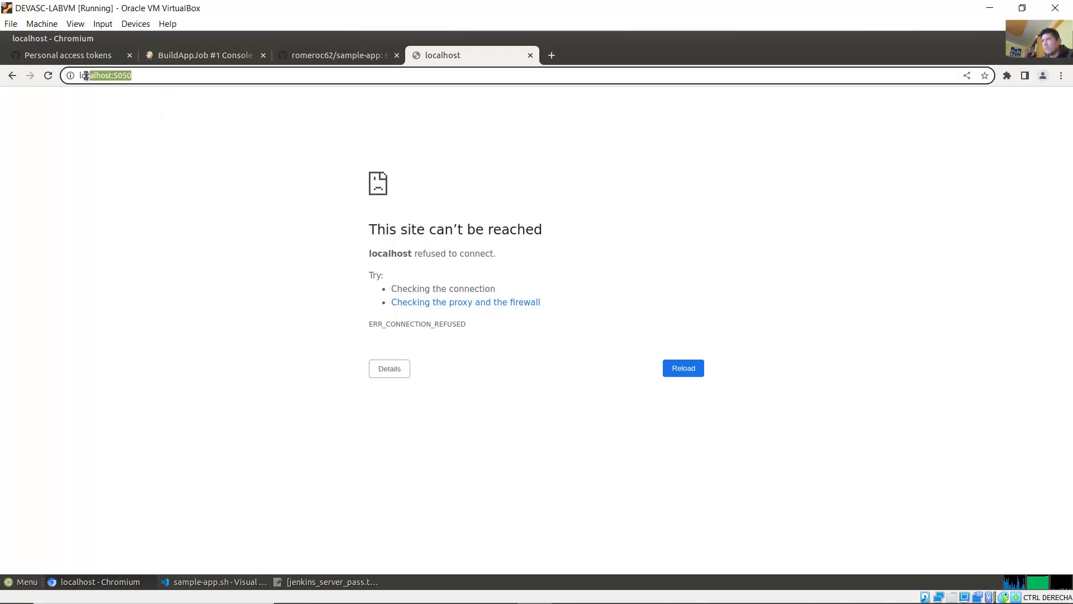
{"action": "left_click", "coordinate": [251, 169]}
{"action": "left_click_drag", "start_coordinate": [259, 178], "coordinate": [564, 412]}
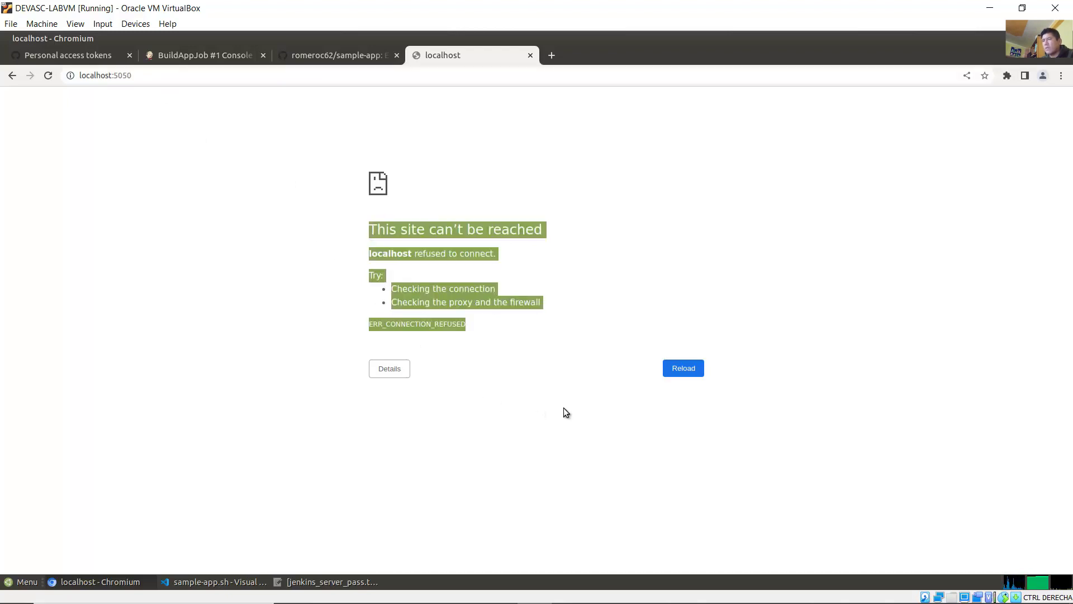
{"action": "left_click", "coordinate": [557, 419]}
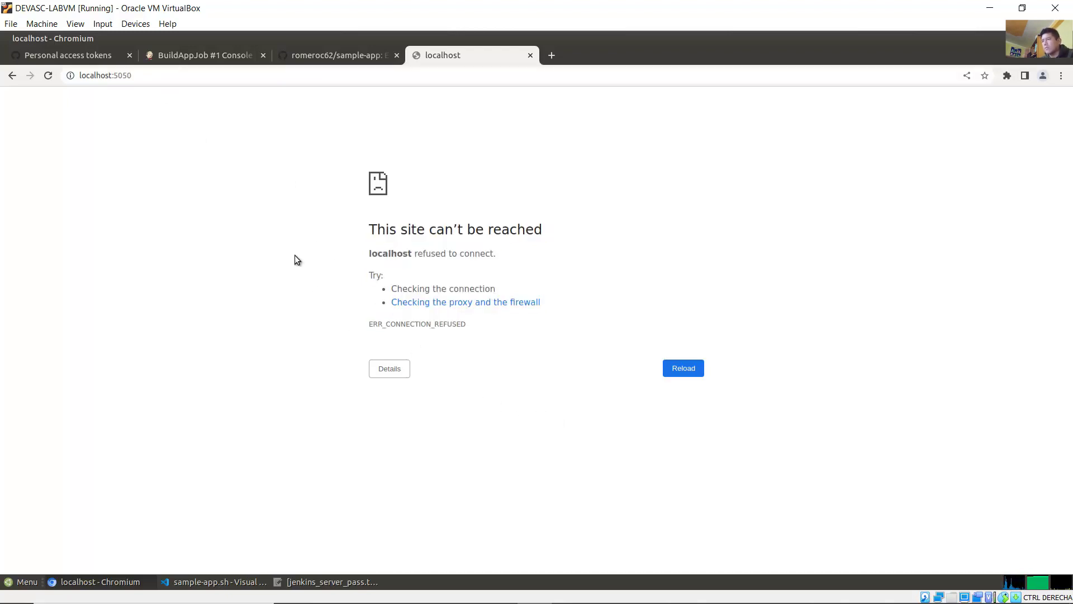
Step: Copy the selected 'docker stop samplerunning' command in the VS Code terminal
{"action": "left_click", "coordinate": [236, 576]}
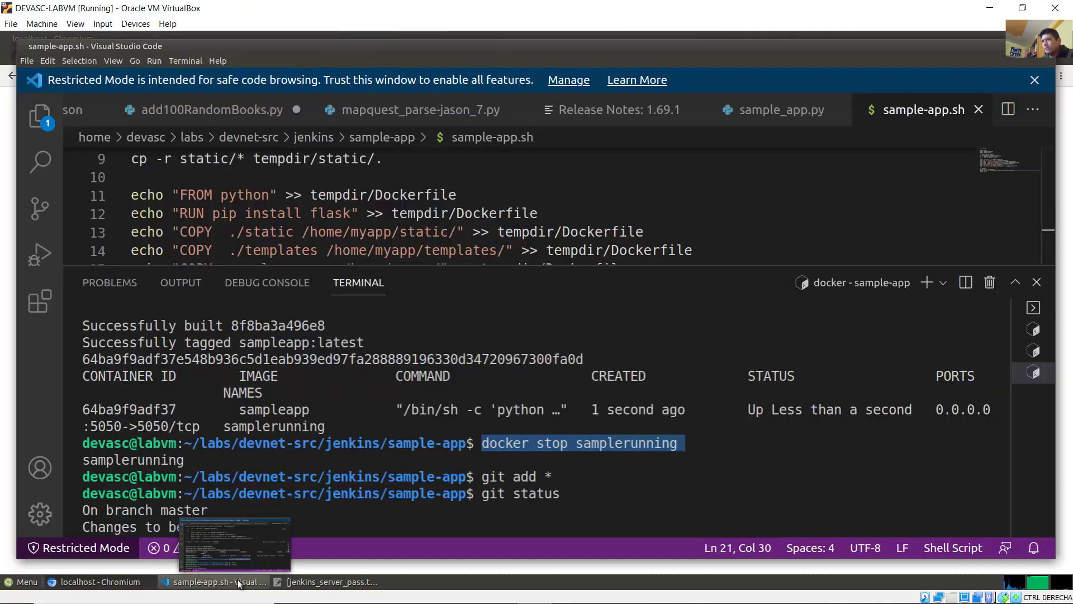
{"action": "right_click", "coordinate": [598, 444]}
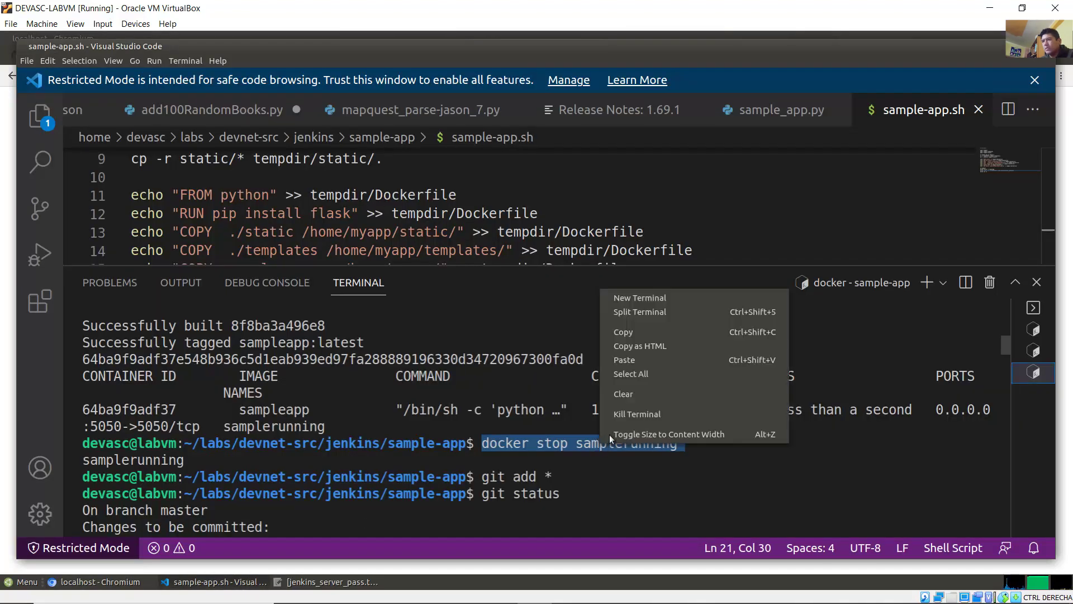
{"action": "left_click", "coordinate": [656, 335]}
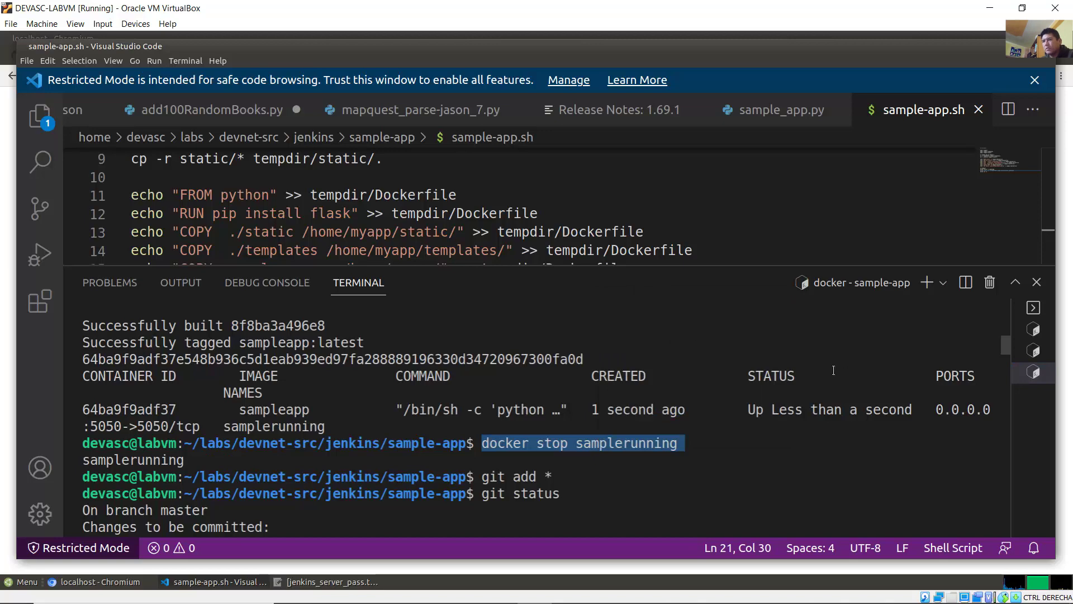
{"action": "left_click_drag", "start_coordinate": [1004, 344], "coordinate": [1002, 540]}
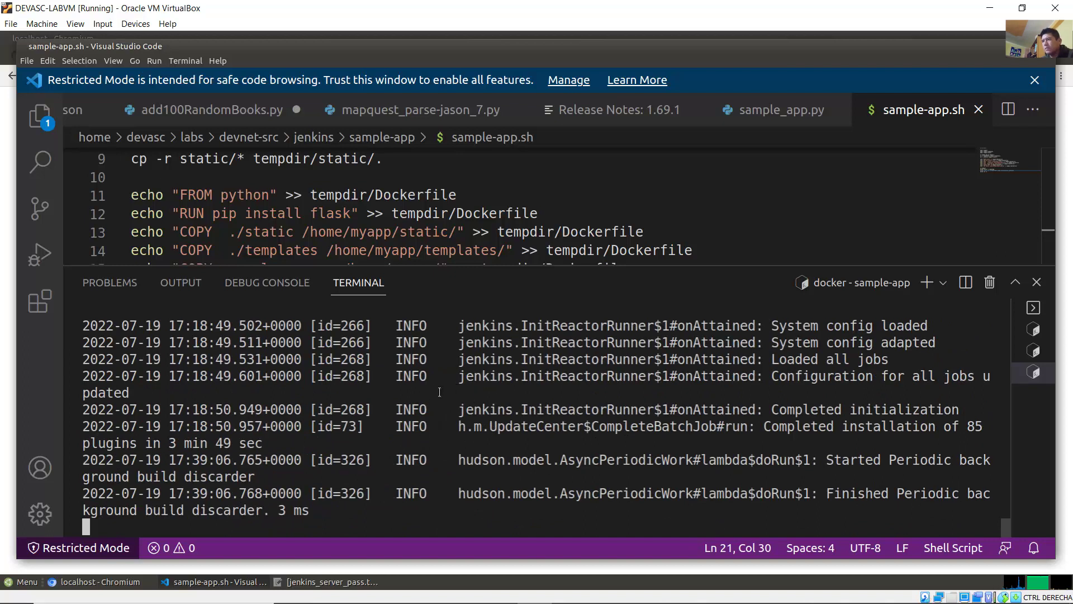
Step: In a new bash terminal, paste the command, edit it and run 'docker start samplerunning'
{"action": "left_click", "coordinate": [189, 64]}
{"action": "left_click", "coordinate": [193, 76]}
{"action": "right_click", "coordinate": [256, 326]}
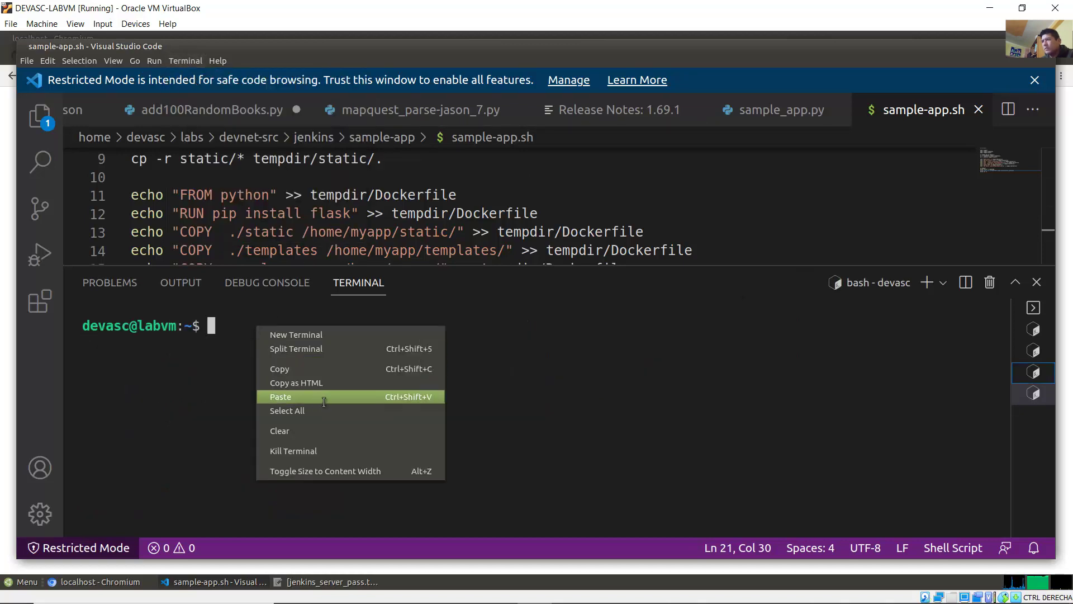
{"action": "left_click", "coordinate": [322, 398]}
{"action": "key", "text": "Left"}
{"action": "key", "text": "Left"}
{"action": "key", "text": "Left"}
{"action": "key", "text": "Left"}
{"action": "key", "text": "Left"}
{"action": "key", "text": "Left"}
{"action": "key", "text": "Left"}
{"action": "key", "text": "Left"}
{"action": "key", "text": "Left"}
{"action": "key", "text": "Left"}
{"action": "key", "text": "Left"}
{"action": "key", "text": "Left"}
{"action": "key", "text": "Left"}
{"action": "key", "text": "Left"}
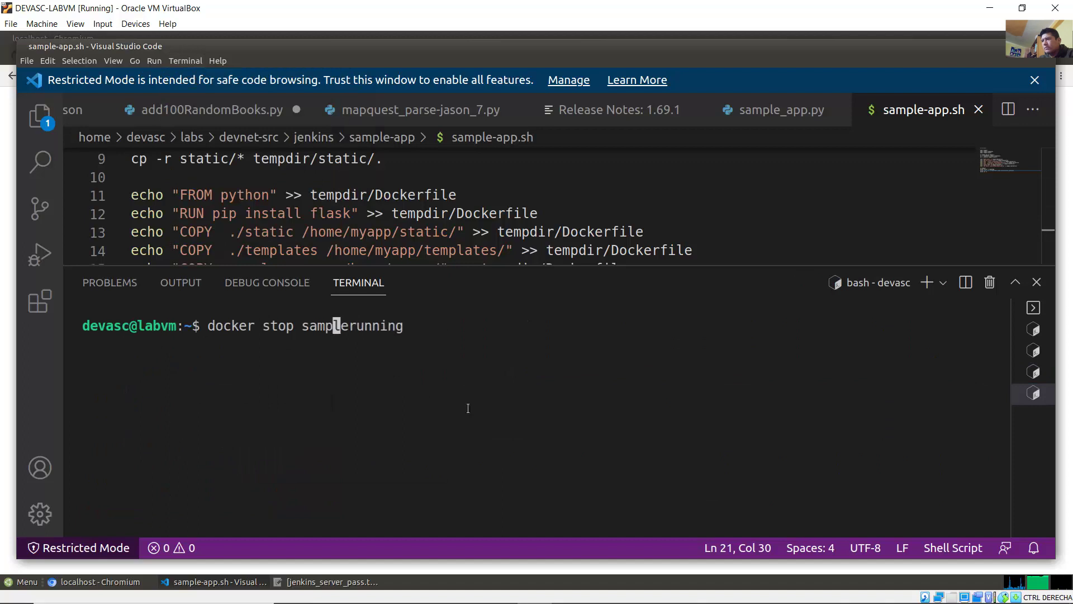
{"action": "key", "text": "BackSpace"}
{"action": "key", "text": "BackSpace"}
{"action": "type", "text": "art"}
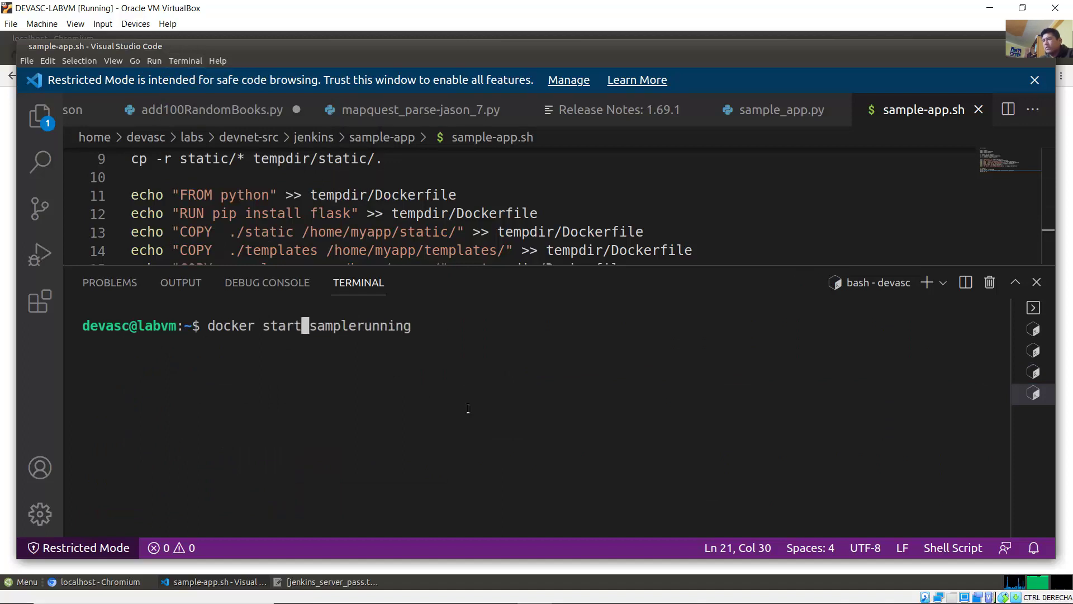
{"action": "key", "text": "Return"}
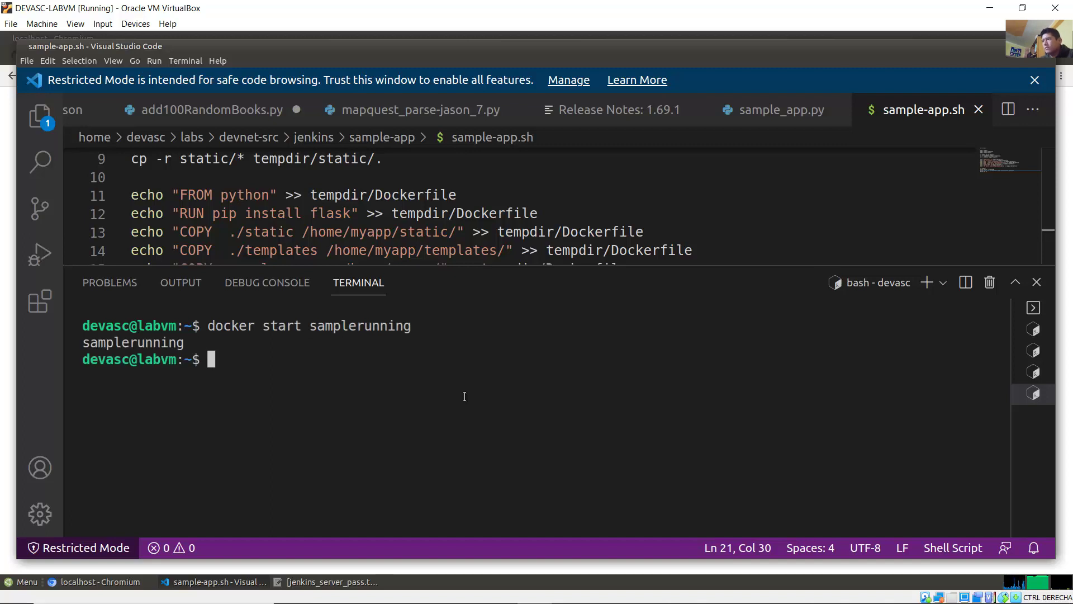
Step: Reload localhost:5050 to see 'You are calling me from 172.17.0.1', then minimize the browser
{"action": "left_click", "coordinate": [9, 349]}
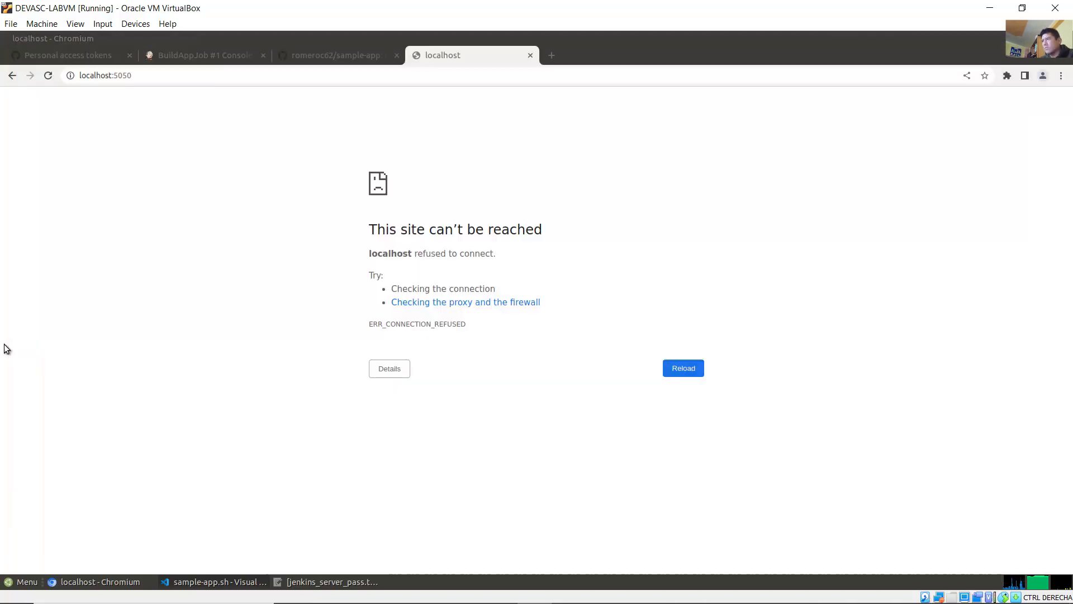
{"action": "left_click", "coordinate": [48, 75]}
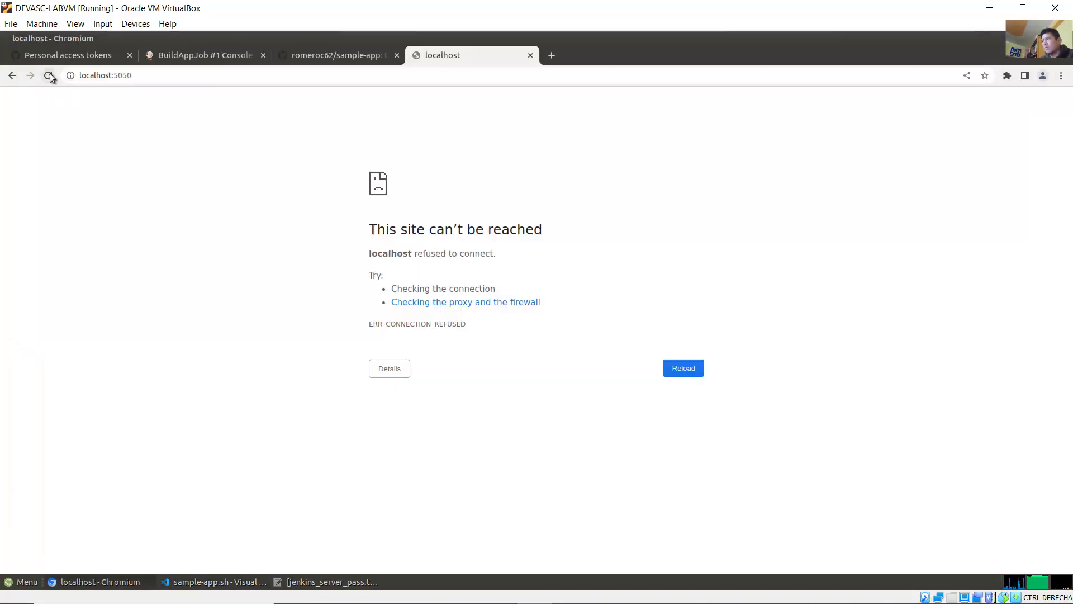
{"action": "left_click_drag", "start_coordinate": [6, 106], "coordinate": [723, 91]}
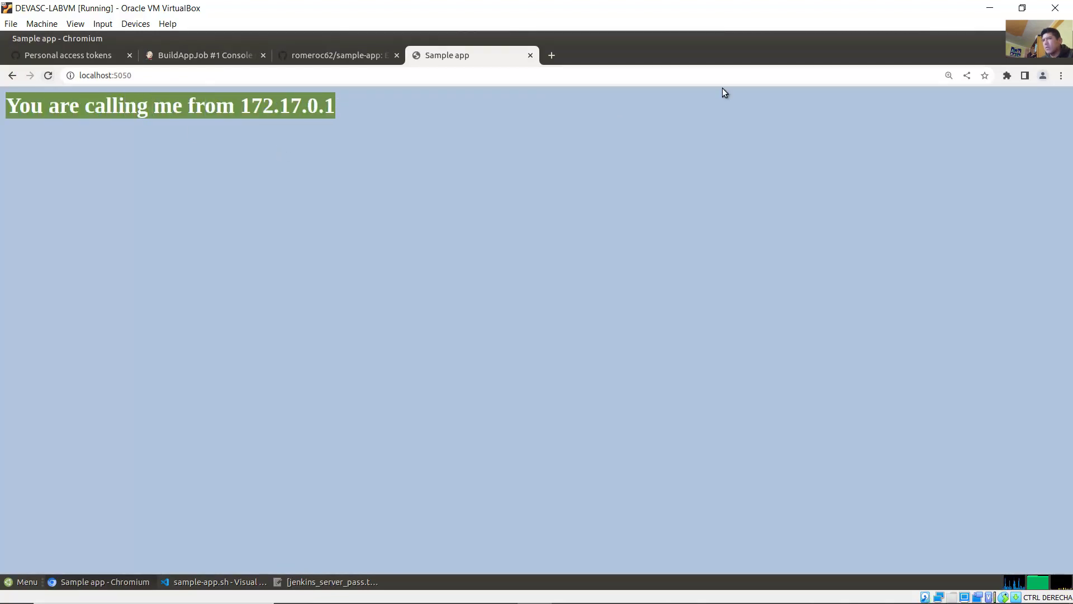
{"action": "left_click", "coordinate": [1028, 40]}
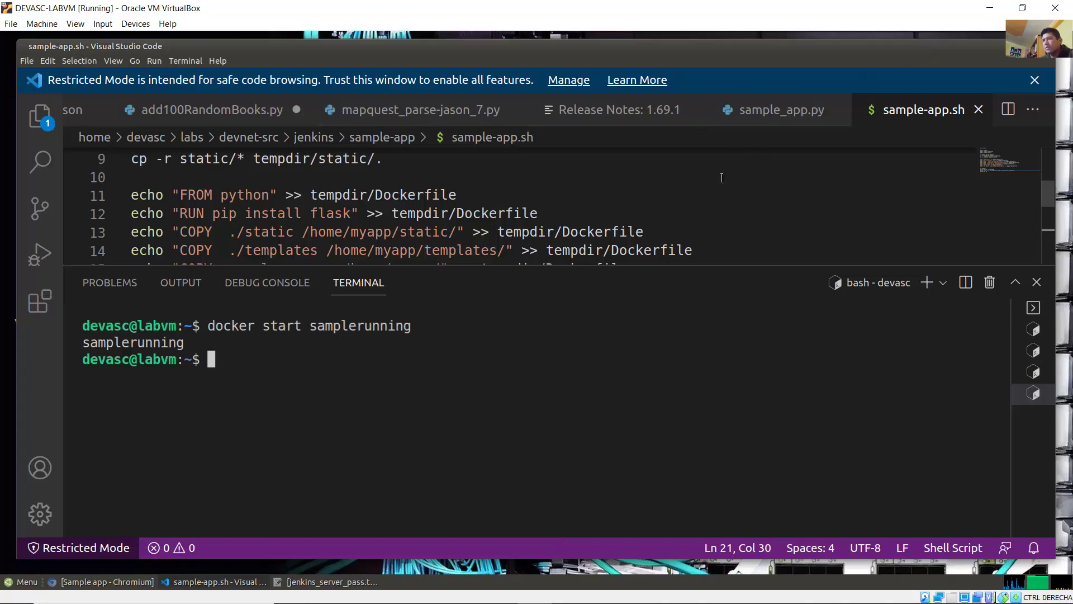
Step: Read Step 6 in the Word guide, then Part 7's note on stopping and removing samplerunning
{"action": "mouse_move", "coordinate": [464, 601]}
{"action": "left_click", "coordinate": [431, 589]}
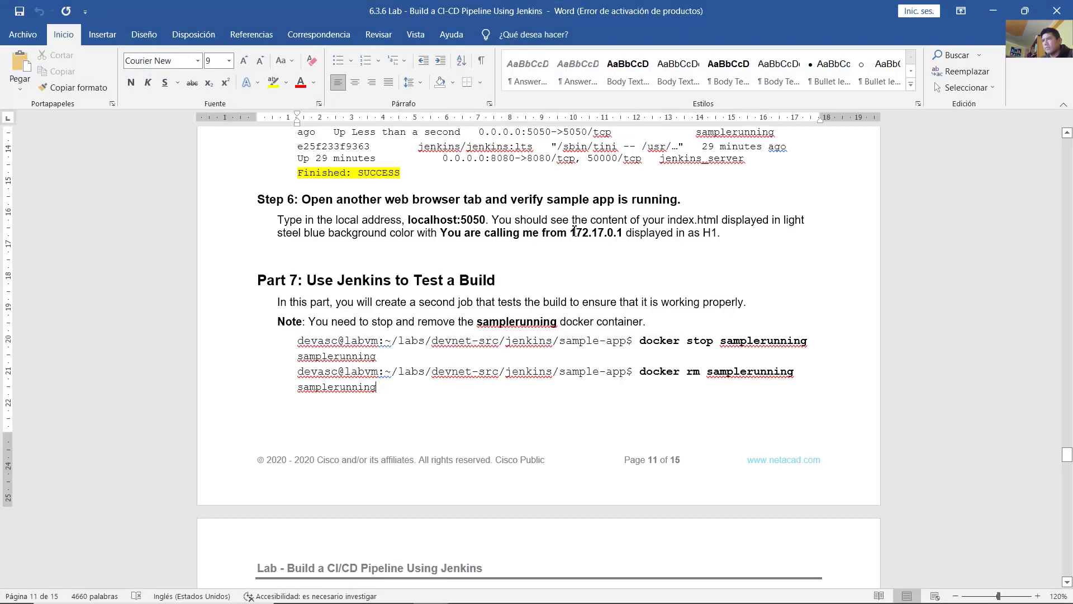
{"action": "left_click_drag", "start_coordinate": [517, 219], "coordinate": [729, 232]}
{"action": "left_click", "coordinate": [729, 232]}
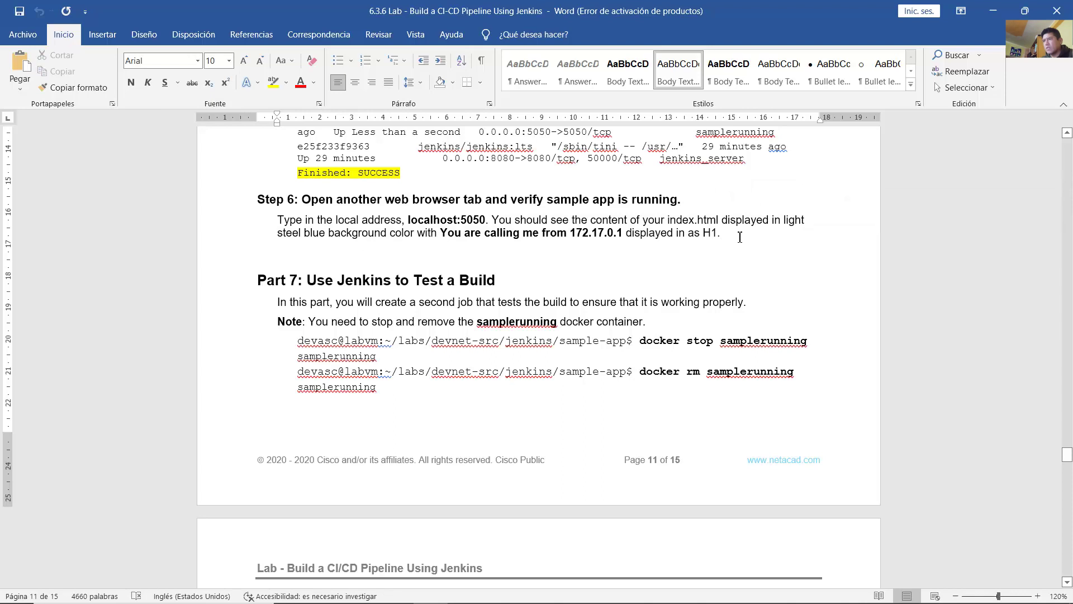
{"action": "scroll", "coordinate": [723, 249], "scroll_direction": "down", "scroll_amount": 3}
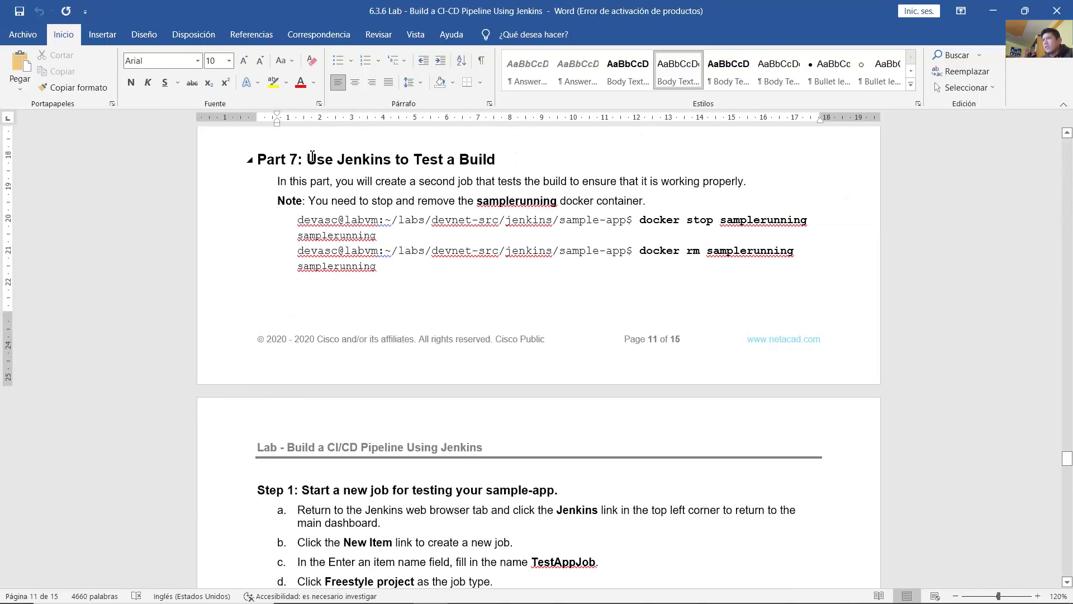
{"action": "left_click_drag", "start_coordinate": [311, 158], "coordinate": [500, 157]}
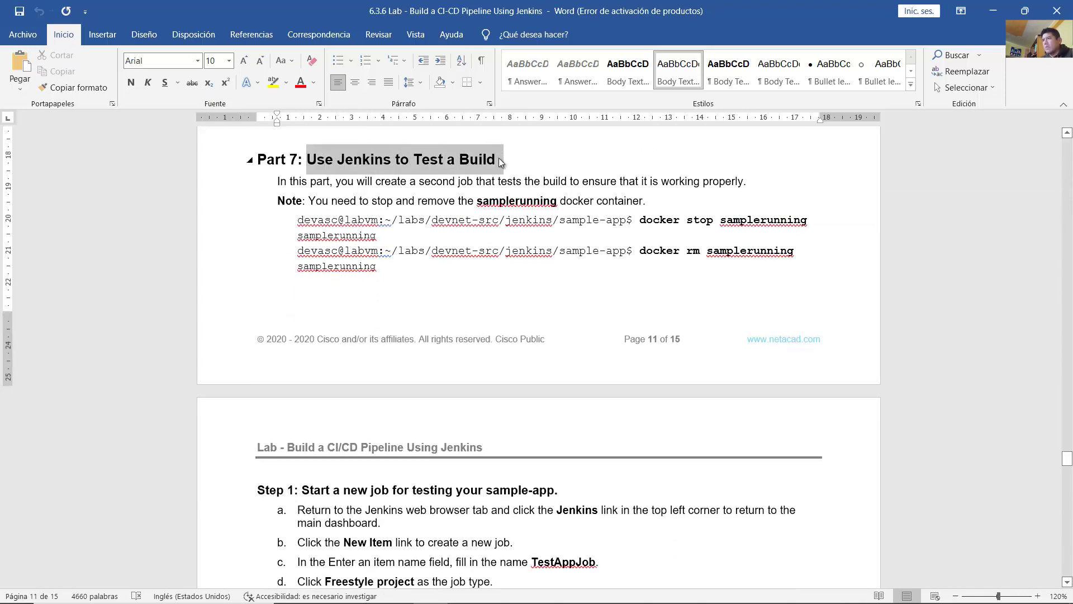
{"action": "left_click_drag", "start_coordinate": [336, 182], "coordinate": [741, 183]}
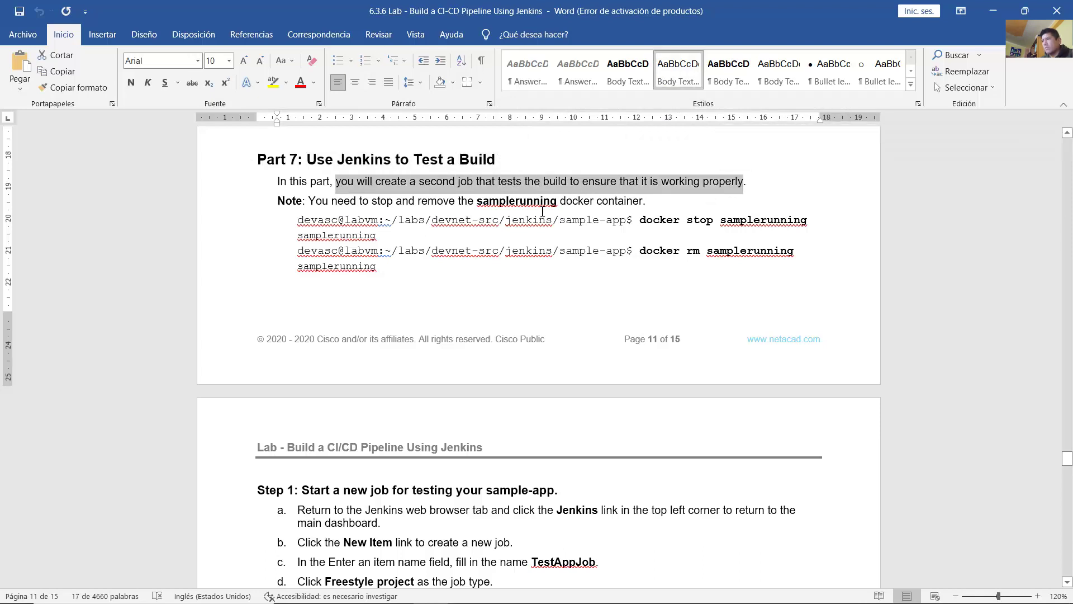
{"action": "left_click_drag", "start_coordinate": [320, 200], "coordinate": [810, 218]}
{"action": "scroll", "coordinate": [655, 217], "scroll_direction": "down", "scroll_amount": 1}
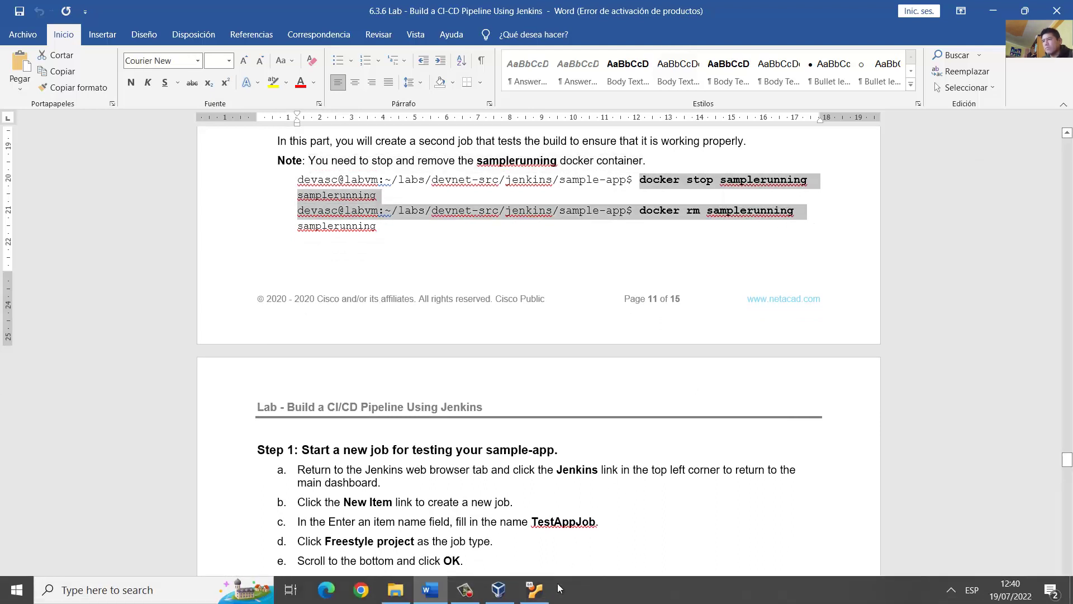
Step: In VS Code's terminals, review the docker start output and the Jenkins startup logs
{"action": "left_click", "coordinate": [534, 588]}
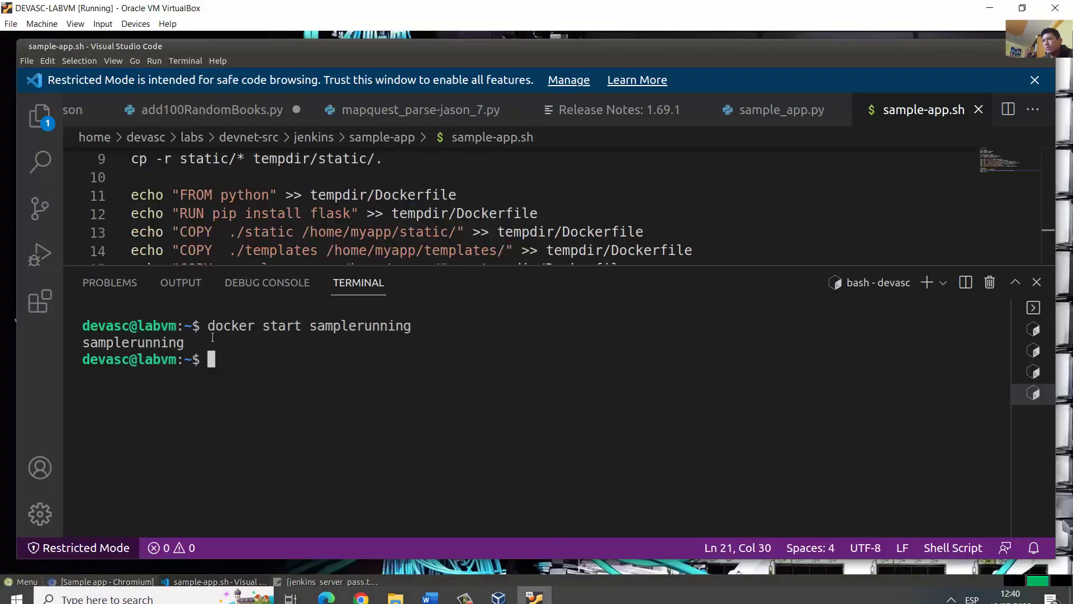
{"action": "left_click_drag", "start_coordinate": [203, 326], "coordinate": [278, 374]}
{"action": "left_click", "coordinate": [278, 374]}
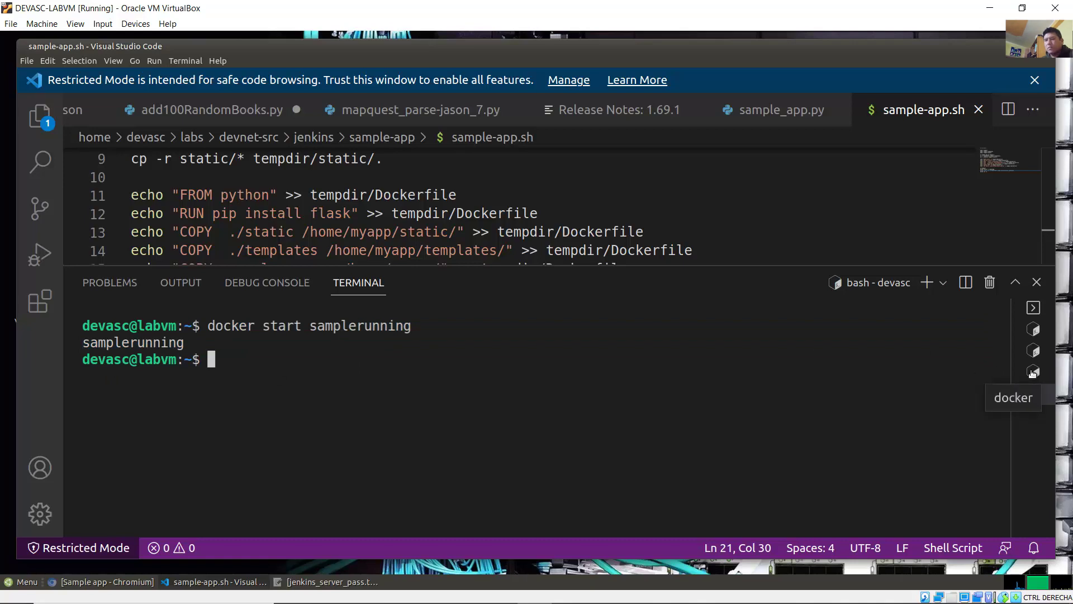
{"action": "left_click", "coordinate": [1032, 373]}
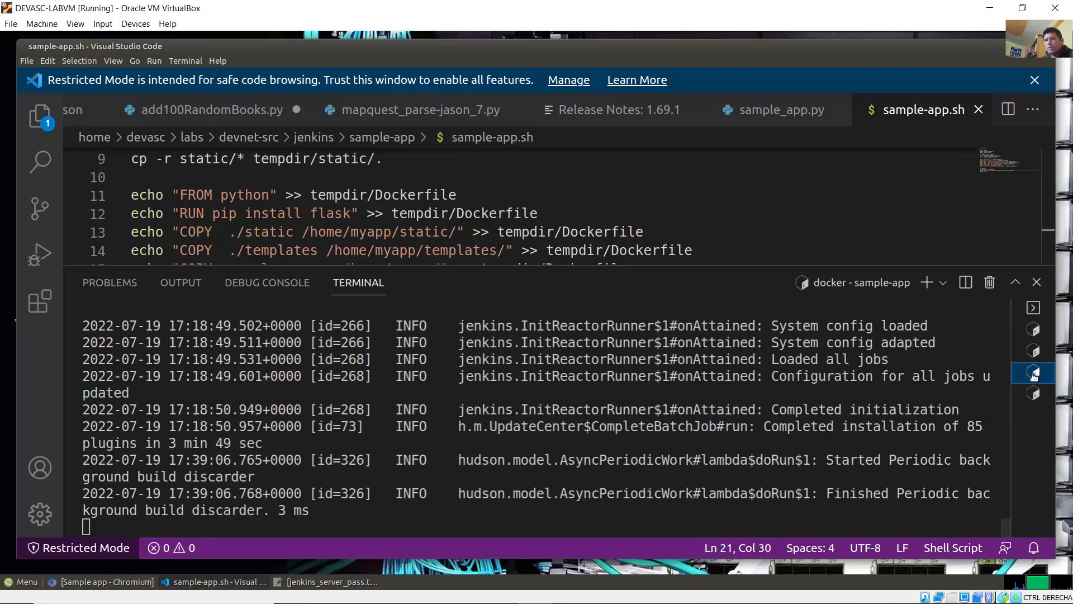
{"action": "left_click_drag", "start_coordinate": [475, 360], "coordinate": [557, 496]}
{"action": "left_click", "coordinate": [511, 465]}
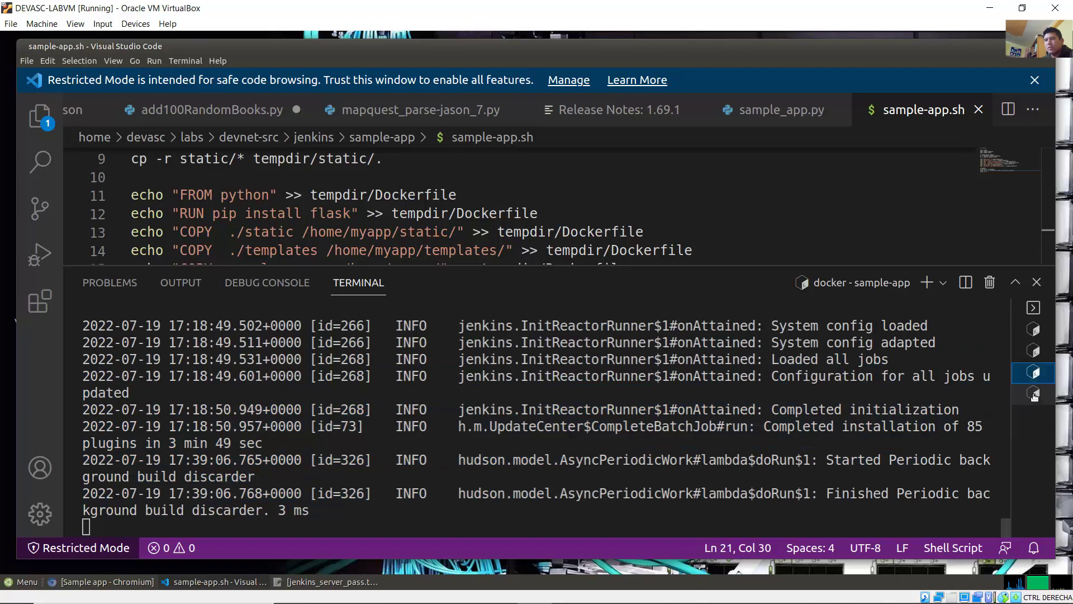
{"action": "left_click", "coordinate": [1034, 394]}
{"action": "left_click", "coordinate": [1033, 380]}
{"action": "left_click", "coordinate": [1033, 394]}
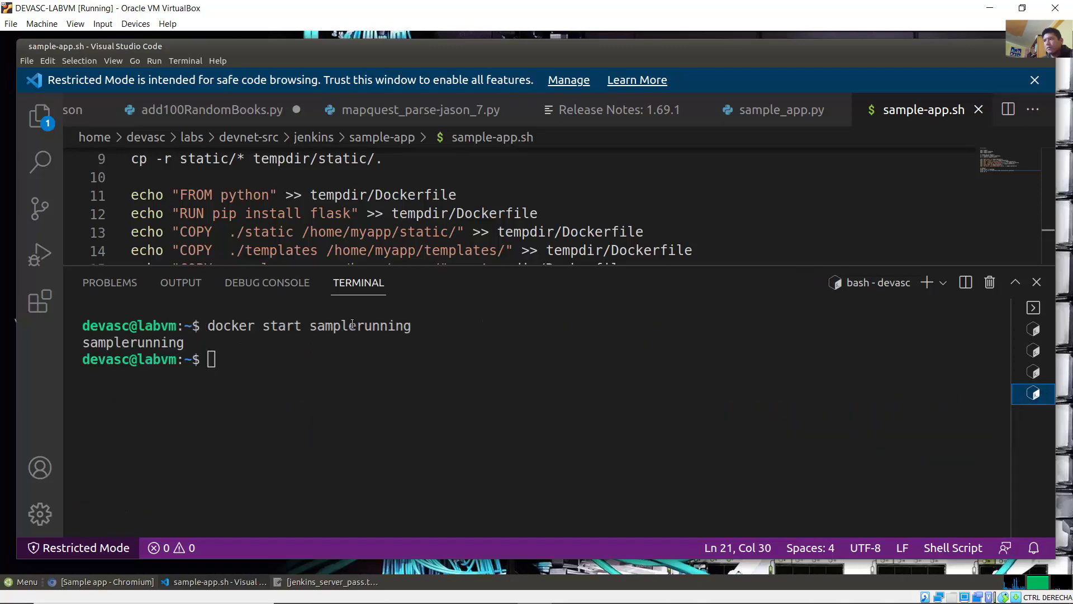
{"action": "left_click_drag", "start_coordinate": [224, 325], "coordinate": [435, 328]}
{"action": "left_click", "coordinate": [546, 354]}
Step: Stop the container by running 'docker stop samplerunning'
{"action": "key", "text": "Up"}
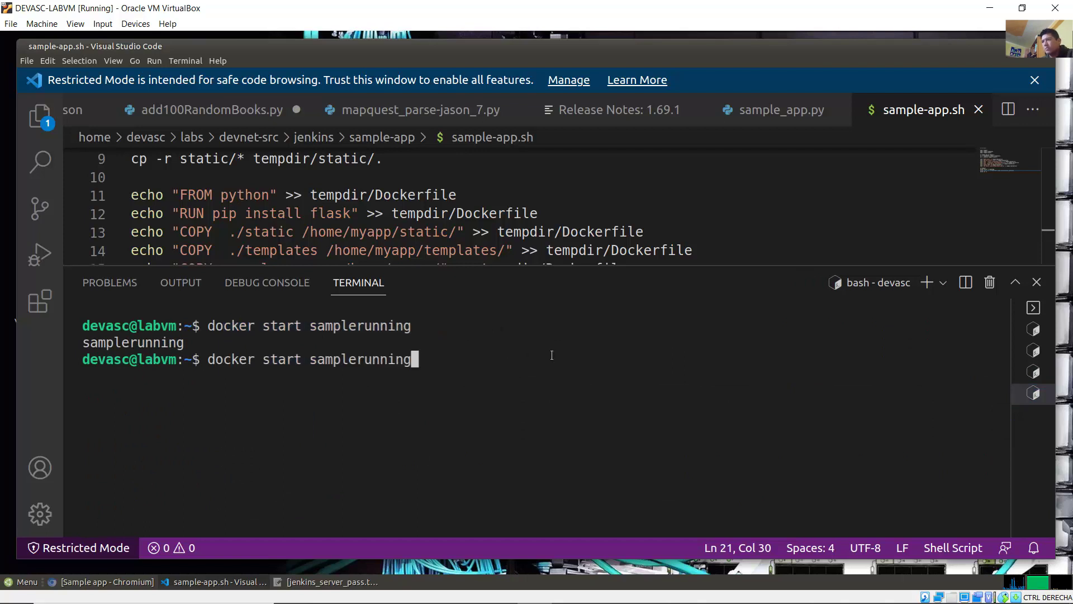
{"action": "key", "text": "Left"}
{"action": "key", "text": "Left"}
{"action": "key", "text": "Left"}
{"action": "key", "text": "Left"}
{"action": "key", "text": "Left"}
{"action": "key", "text": "Left"}
{"action": "key", "text": "Left"}
{"action": "key", "text": "Left"}
{"action": "key", "text": "Left"}
{"action": "key", "text": "Left"}
{"action": "key", "text": "Left"}
{"action": "key", "text": "Left"}
{"action": "key", "text": "Left"}
{"action": "key", "text": "Left"}
{"action": "key", "text": "BackSpace"}
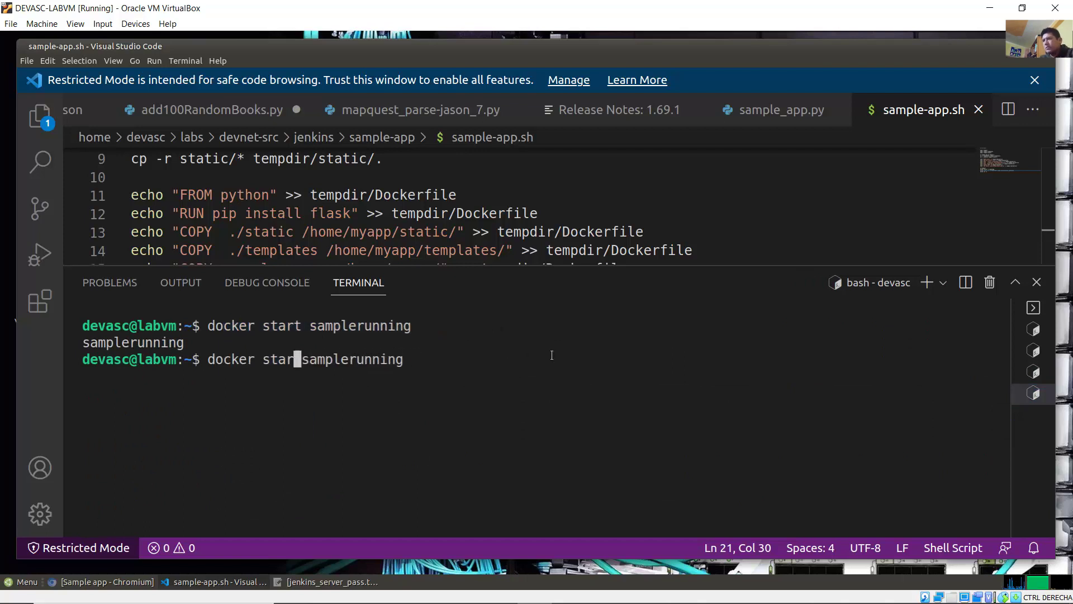
{"action": "key", "text": "BackSpace"}
{"action": "key", "text": "BackSpace"}
{"action": "key", "text": "BackSpace"}
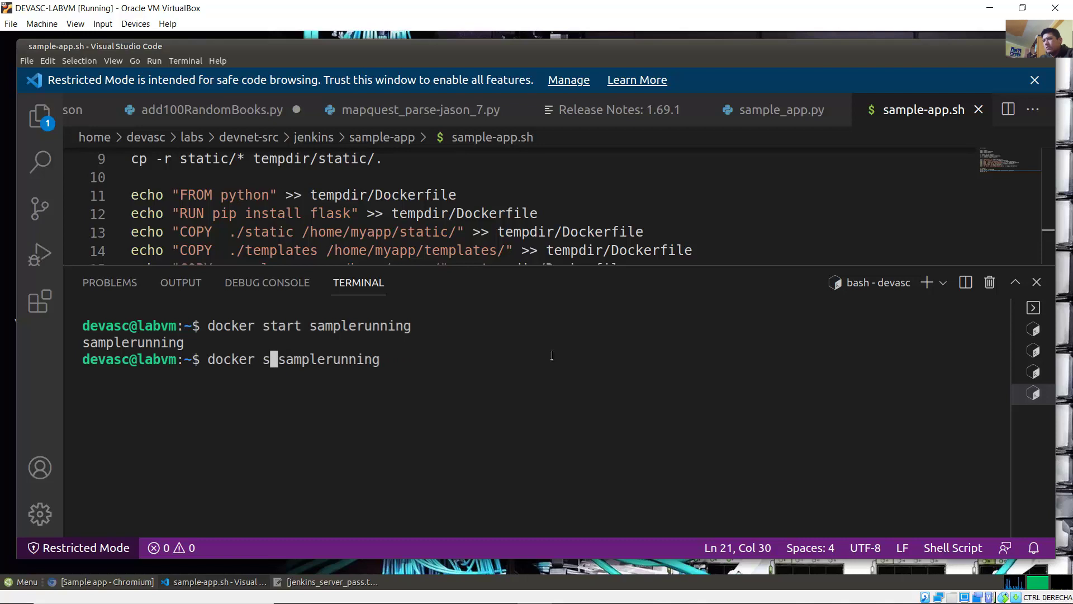
{"action": "type", "text": "top"}
{"action": "key", "text": "Return"}
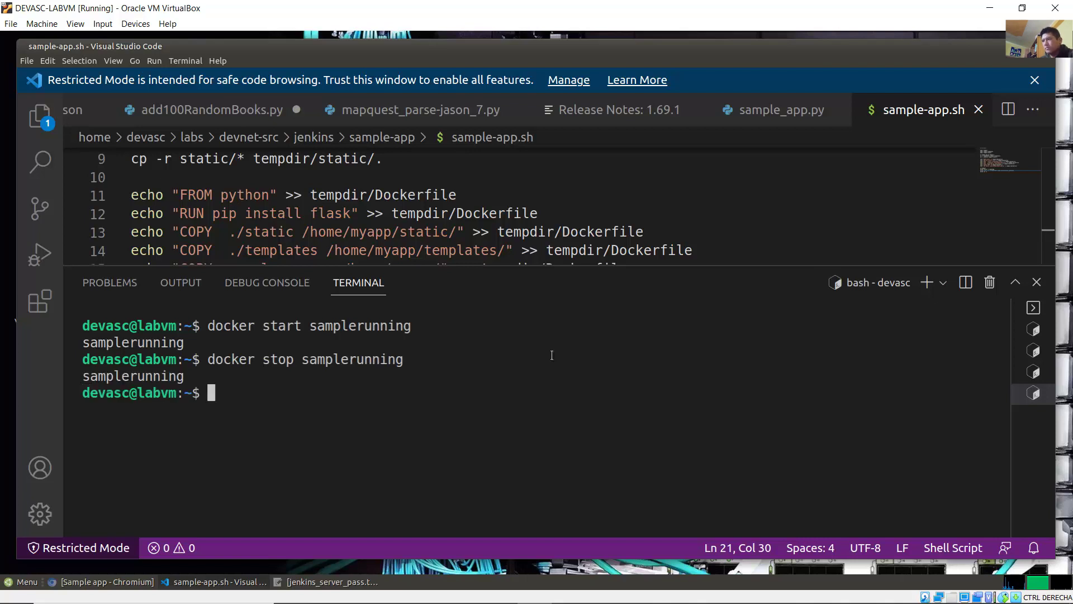
Step: Remove the container by running 'docker rm samplerunning'
{"action": "key", "text": "Up"}
{"action": "key", "text": "Left"}
{"action": "key", "text": "Left"}
{"action": "key", "text": "Left"}
{"action": "key", "text": "Left"}
{"action": "key", "text": "Left"}
{"action": "key", "text": "Left"}
{"action": "key", "text": "Left"}
{"action": "key", "text": "Left"}
{"action": "key", "text": "Left"}
{"action": "key", "text": "Left"}
{"action": "key", "text": "Left"}
{"action": "key", "text": "Left"}
{"action": "key", "text": "Left"}
{"action": "key", "text": "Left"}
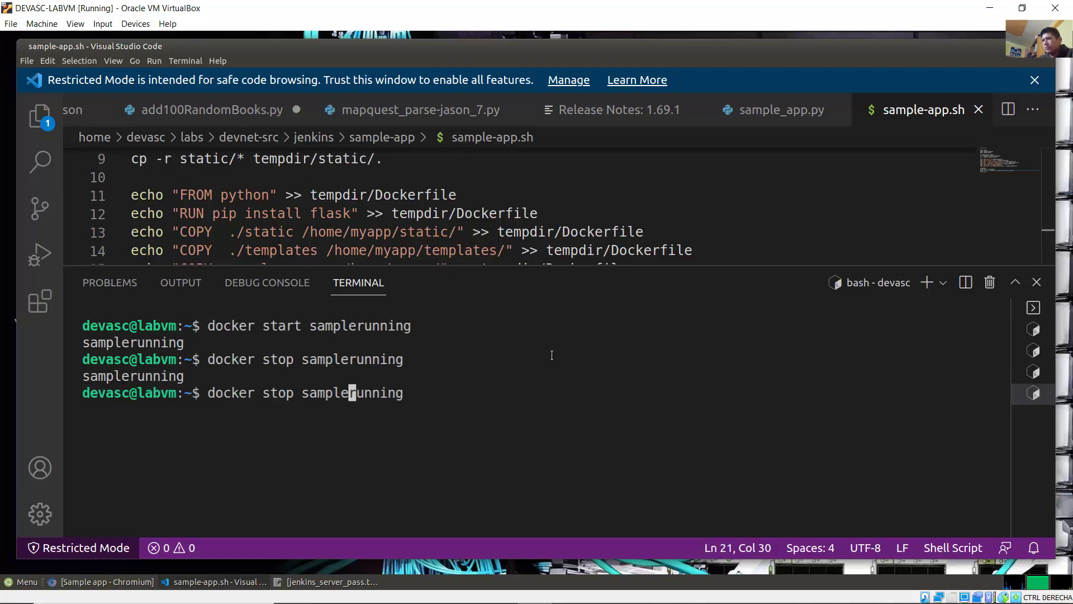
{"action": "key", "text": "BackSpace"}
{"action": "key", "text": "BackSpace"}
{"action": "key", "text": "BackSpace"}
{"action": "key", "text": "BackSpace"}
{"action": "type", "text": "rm"}
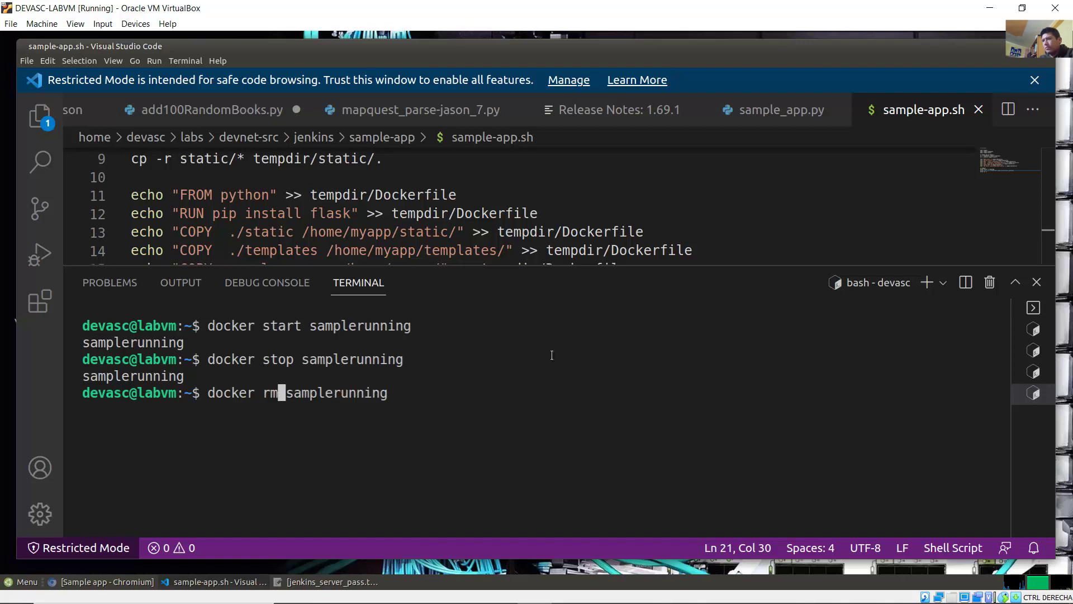
{"action": "key", "text": "Return"}
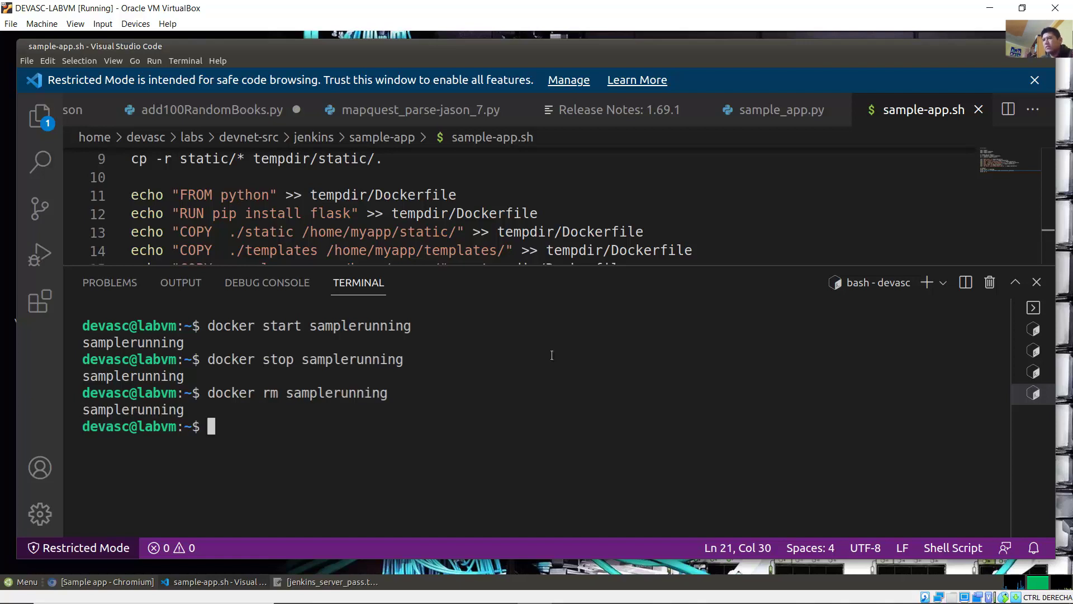
{"action": "mouse_move", "coordinate": [494, 602]}
{"action": "left_click", "coordinate": [429, 591]}
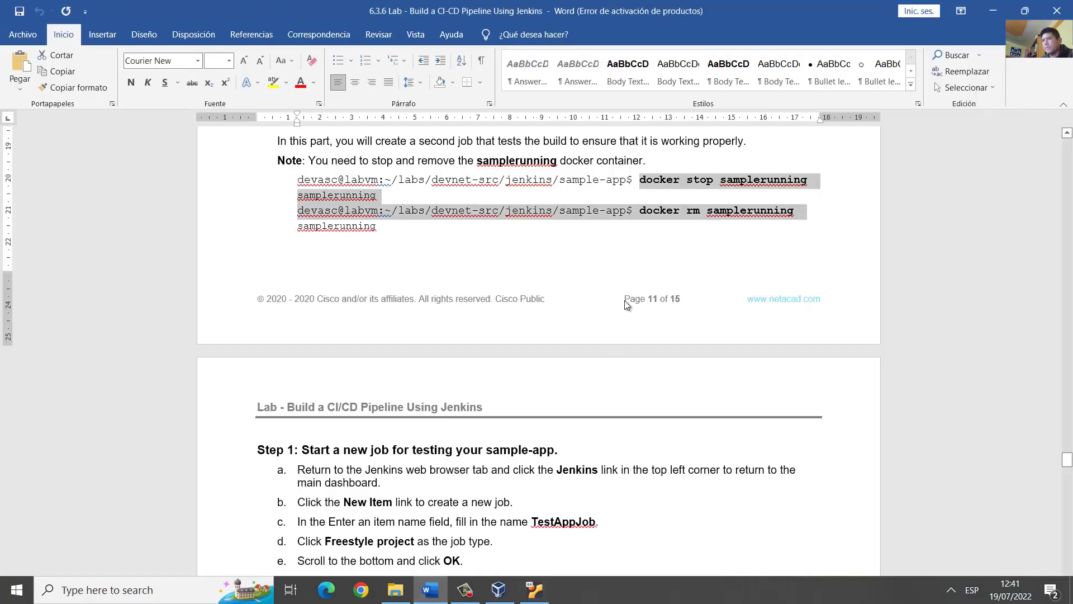
Step: Read Step 1: from the Jenkins dashboard, New Item, name TestAppJob, Freestyle project, OK
{"action": "left_click", "coordinate": [627, 296]}
{"action": "scroll", "coordinate": [627, 296], "scroll_direction": "down", "scroll_amount": 3}
{"action": "scroll", "coordinate": [627, 296], "scroll_direction": "down", "scroll_amount": 3}
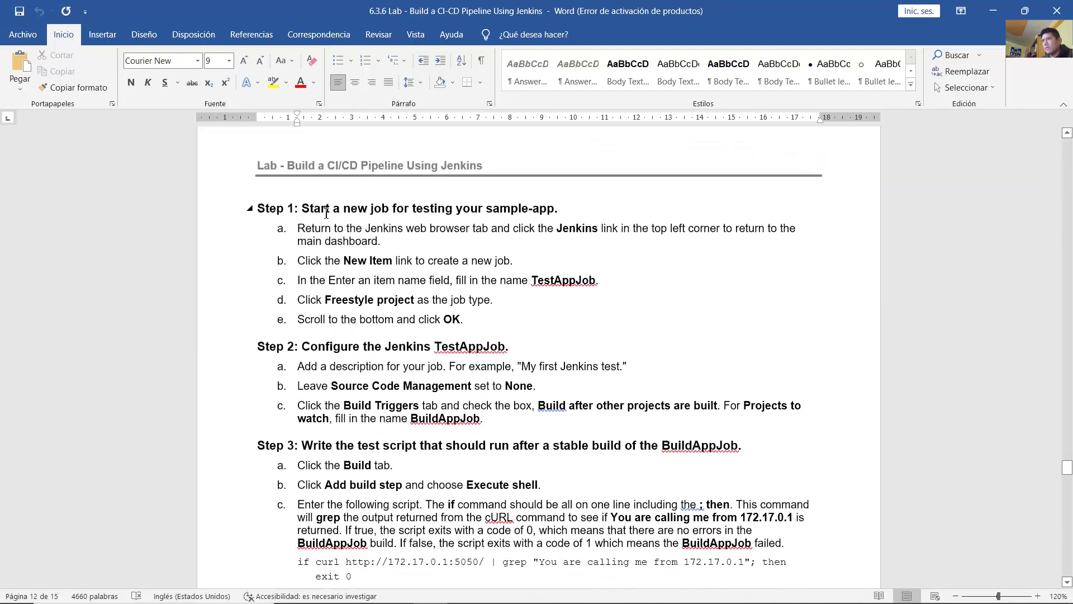
{"action": "left_click_drag", "start_coordinate": [348, 209], "coordinate": [561, 205]}
{"action": "scroll", "coordinate": [489, 255], "scroll_direction": "down", "scroll_amount": 1}
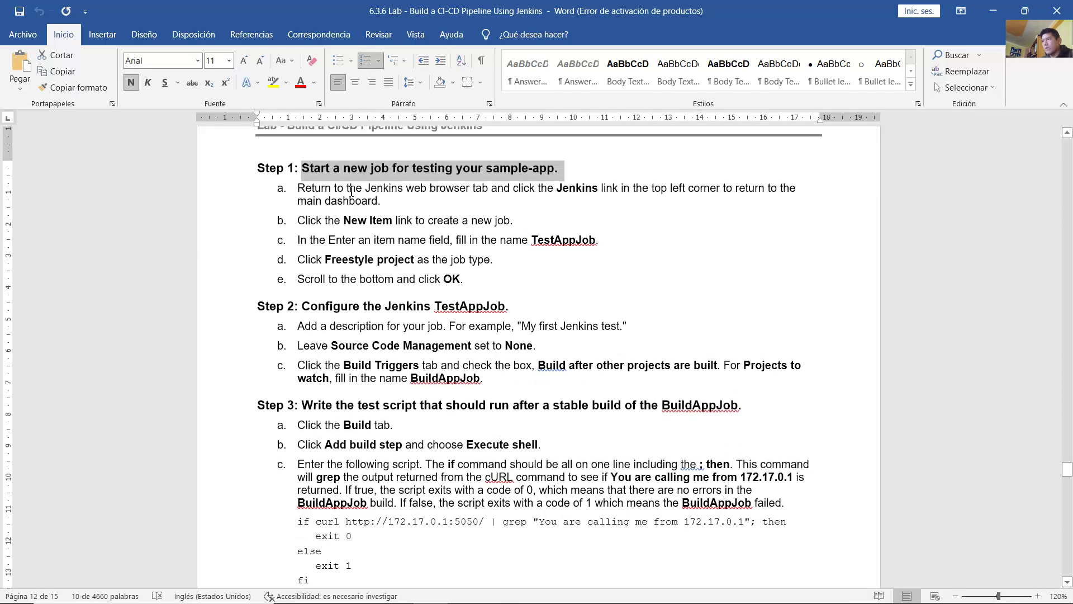
{"action": "left_click_drag", "start_coordinate": [336, 189], "coordinate": [487, 187]}
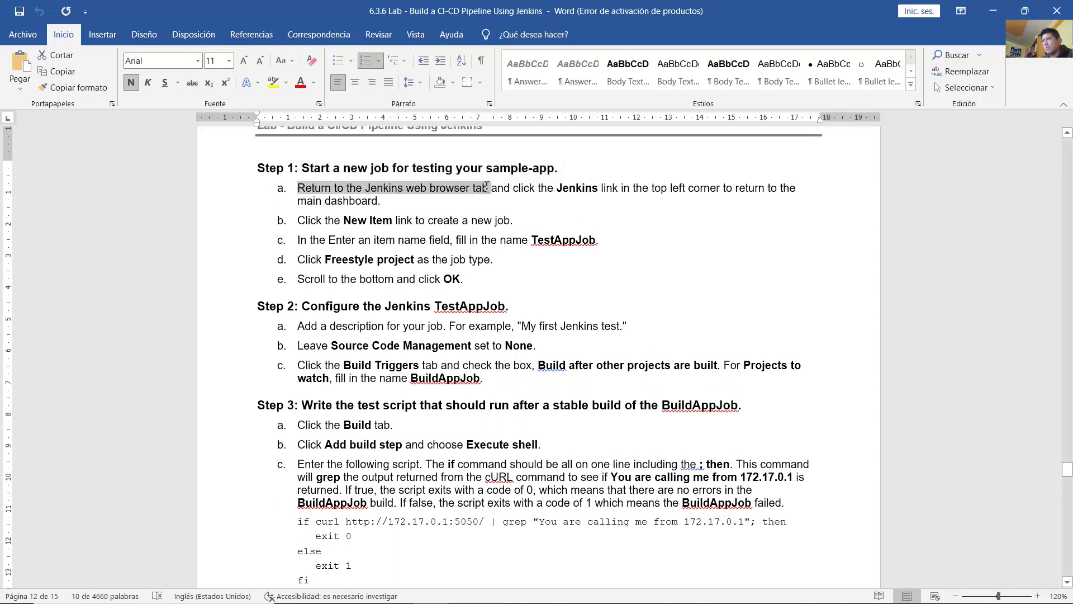
{"action": "left_click", "coordinate": [565, 189]}
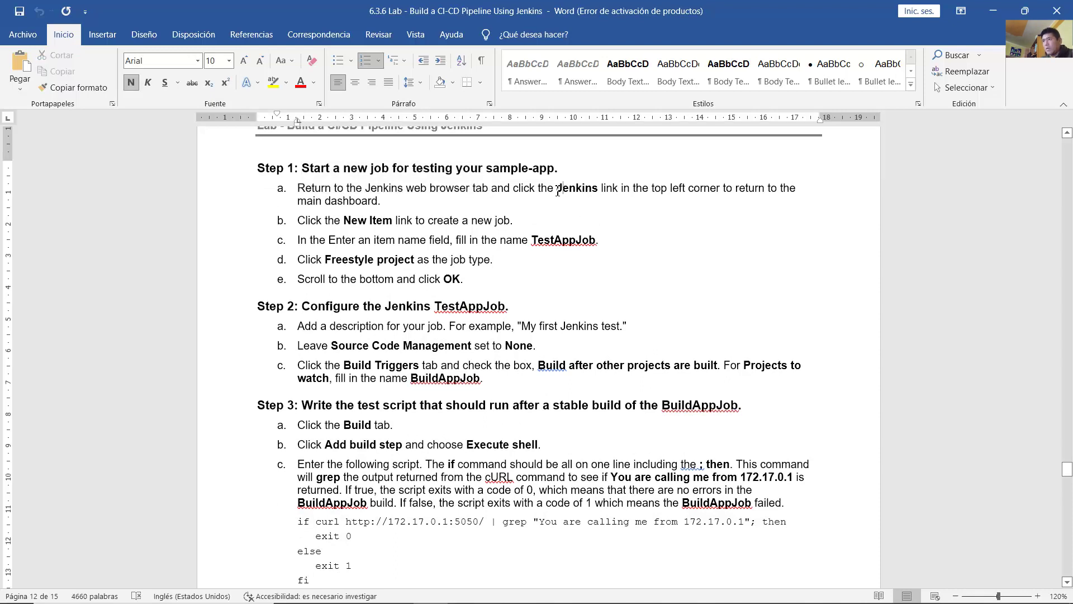
{"action": "left_click_drag", "start_coordinate": [557, 190], "coordinate": [513, 209]}
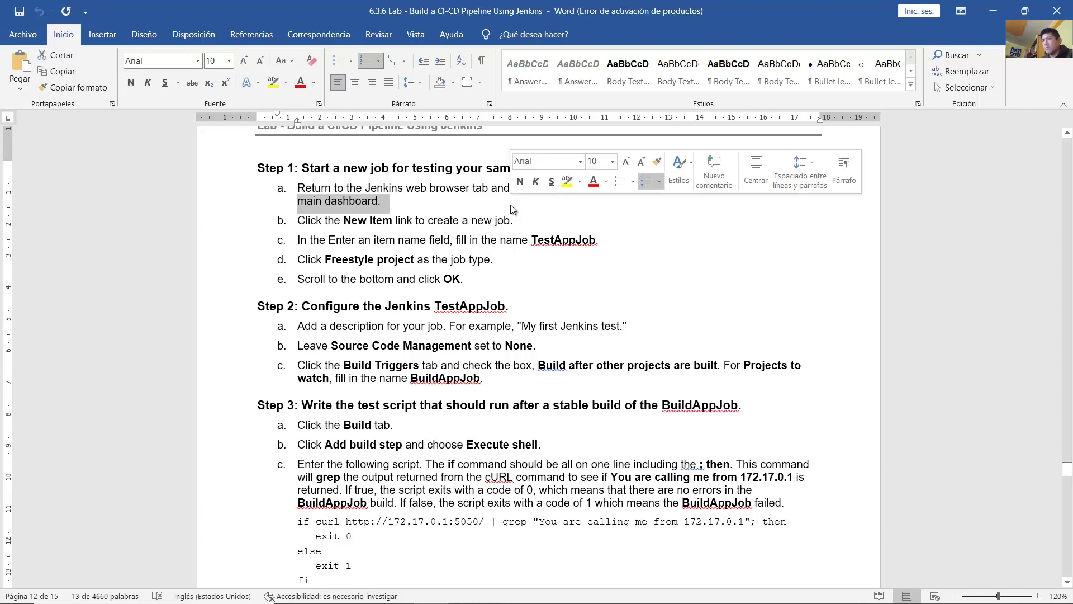
{"action": "left_click_drag", "start_coordinate": [352, 221], "coordinate": [609, 242]}
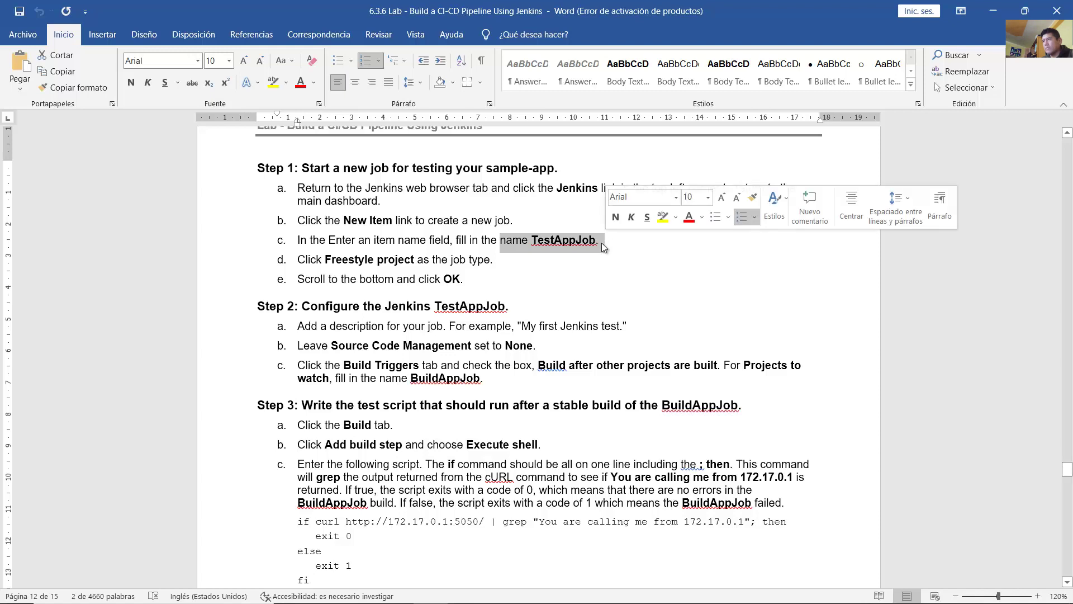
{"action": "left_click_drag", "start_coordinate": [325, 260], "coordinate": [490, 283]}
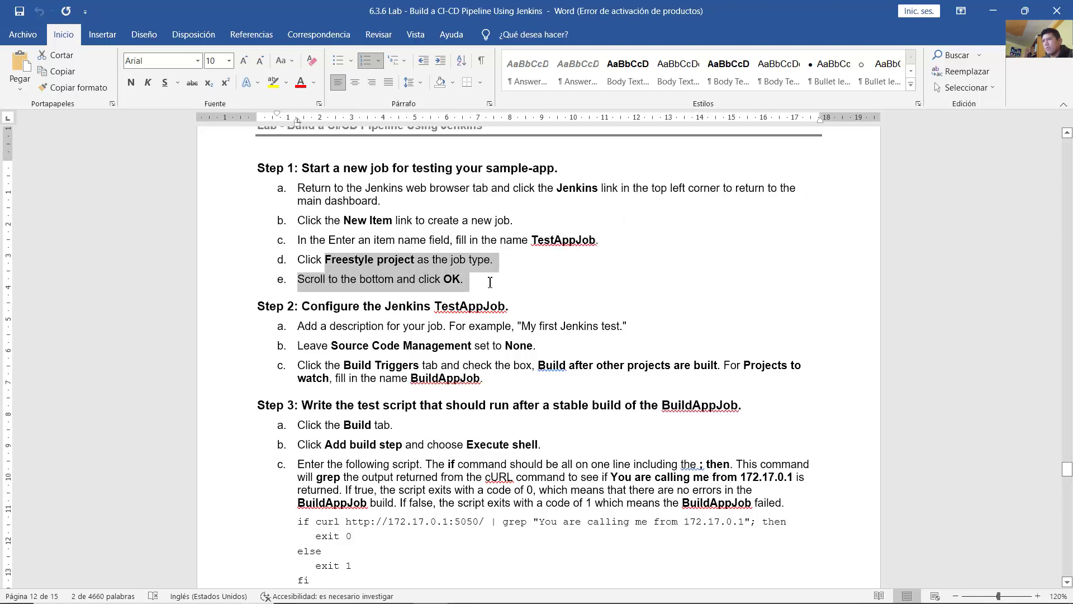
{"action": "left_click", "coordinate": [573, 286]}
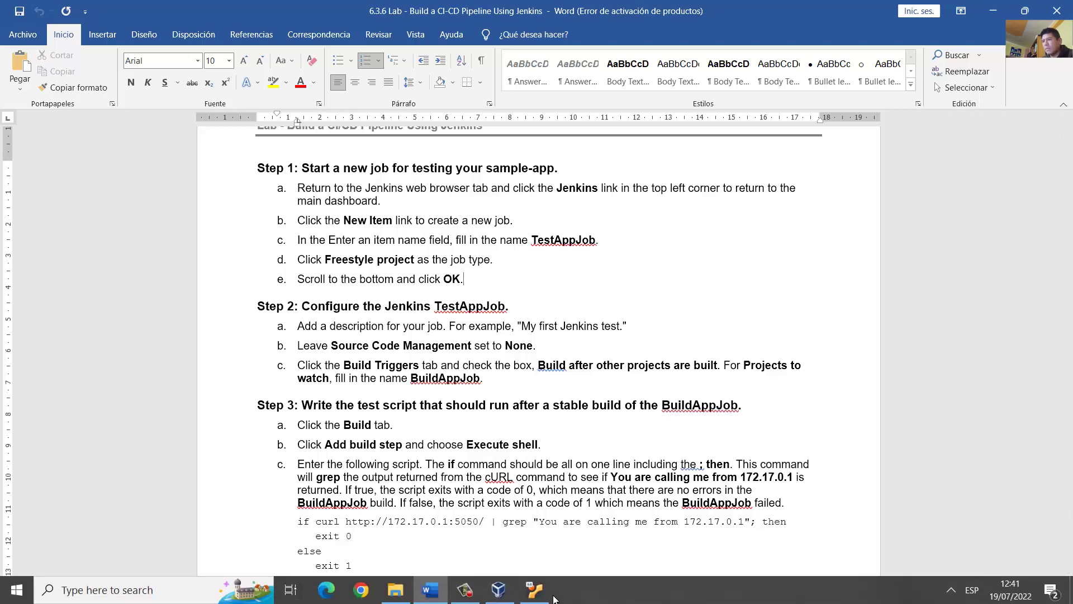
{"action": "left_click", "coordinate": [538, 590]}
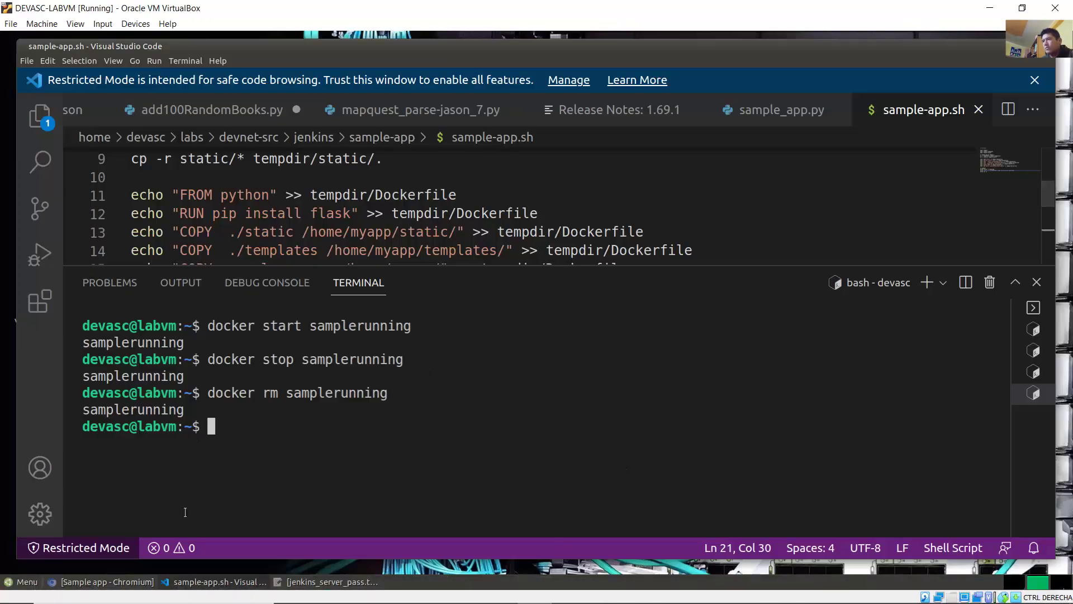
Step: In Chromium's Jenkins tab, add a New Item named TestAppJob as a Freestyle project
{"action": "left_click", "coordinate": [106, 581]}
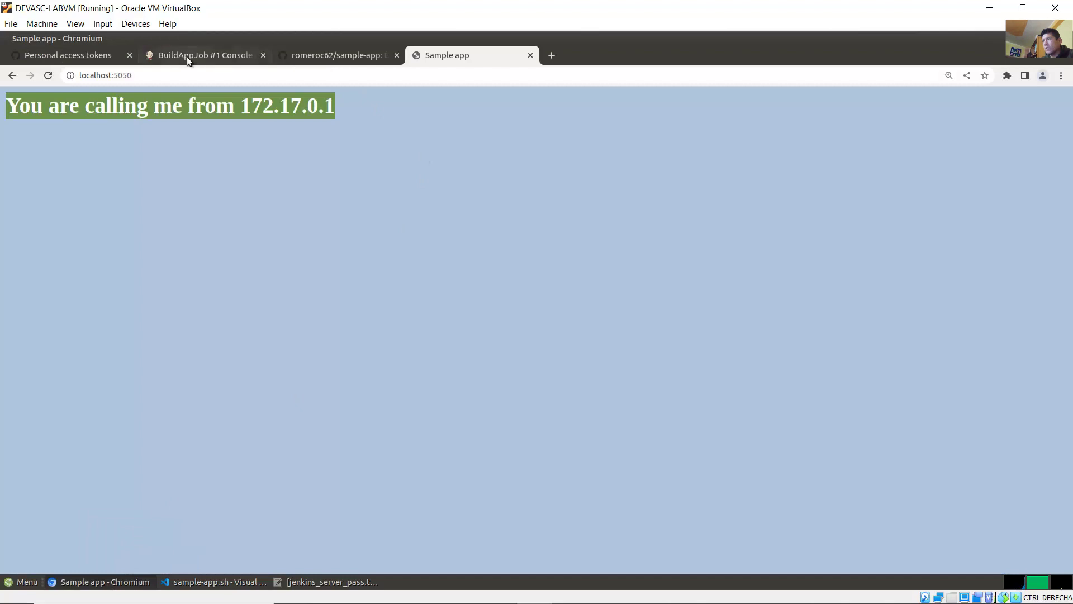
{"action": "left_click", "coordinate": [188, 56]}
{"action": "left_click_drag", "start_coordinate": [1068, 406], "coordinate": [1067, 98]}
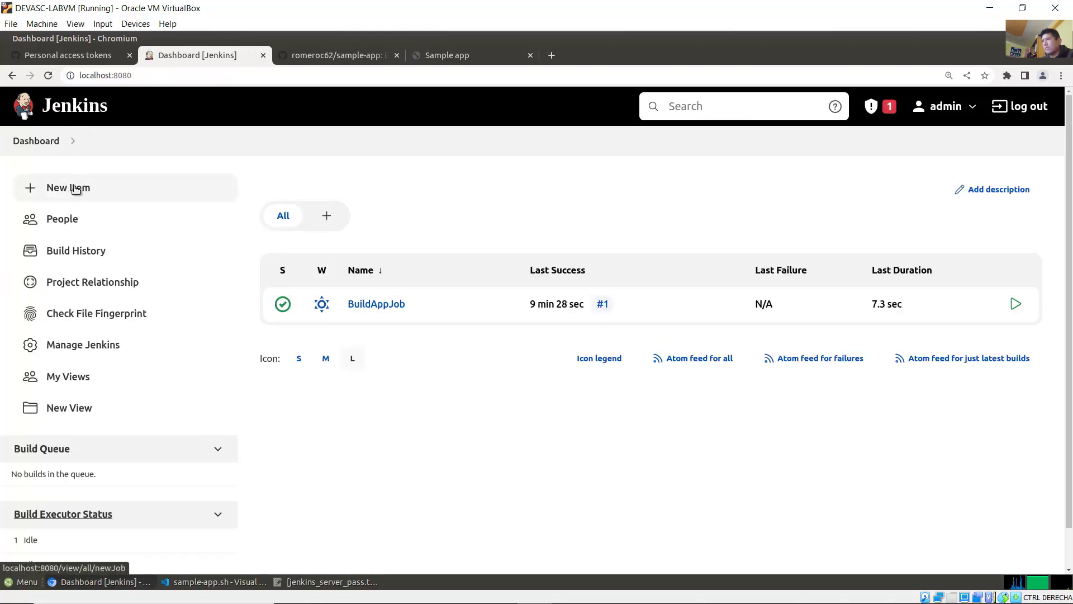
{"action": "left_click", "coordinate": [74, 189]}
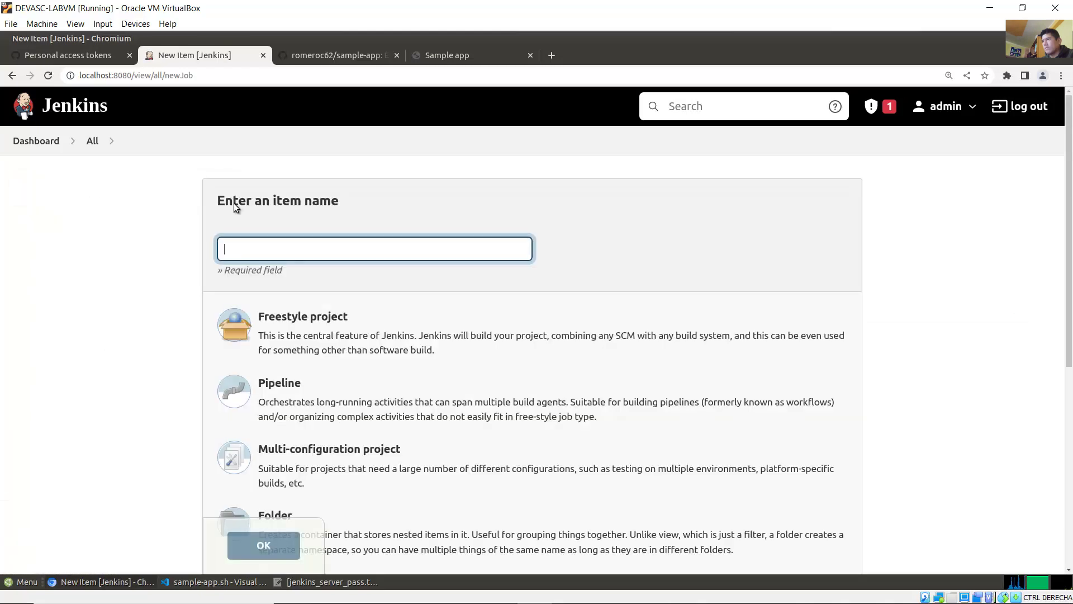
{"action": "type", "text": "TEs"}
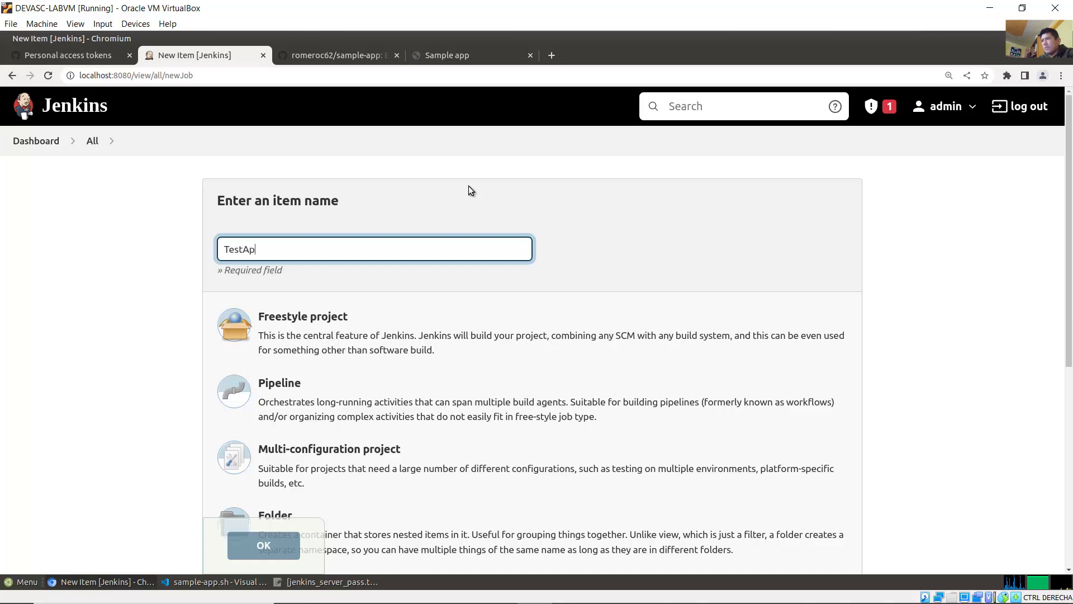
{"action": "type", "text": "tAppJob"}
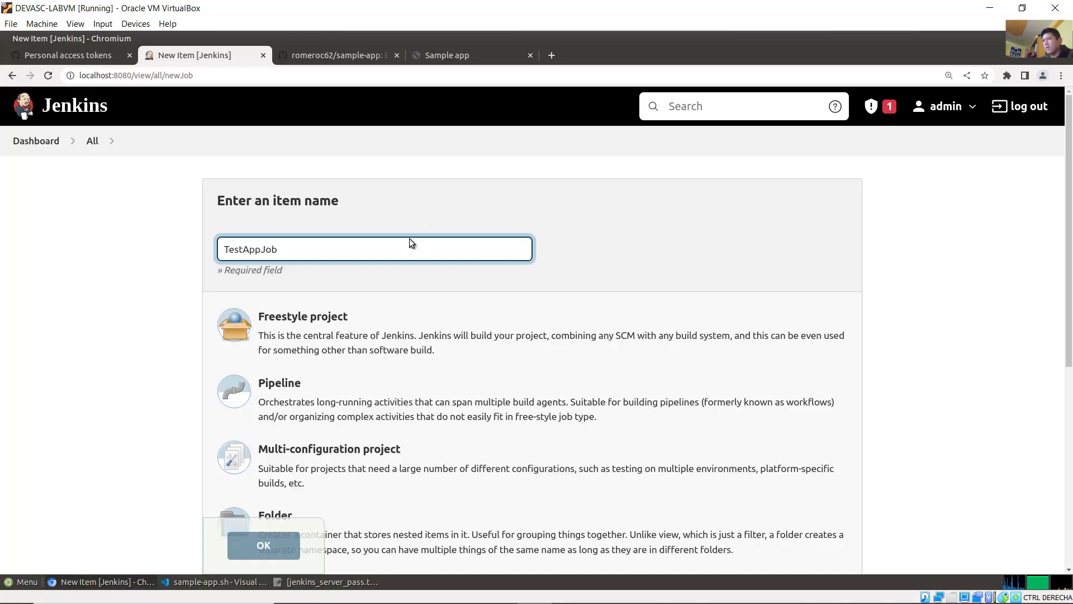
{"action": "left_click", "coordinate": [322, 330]}
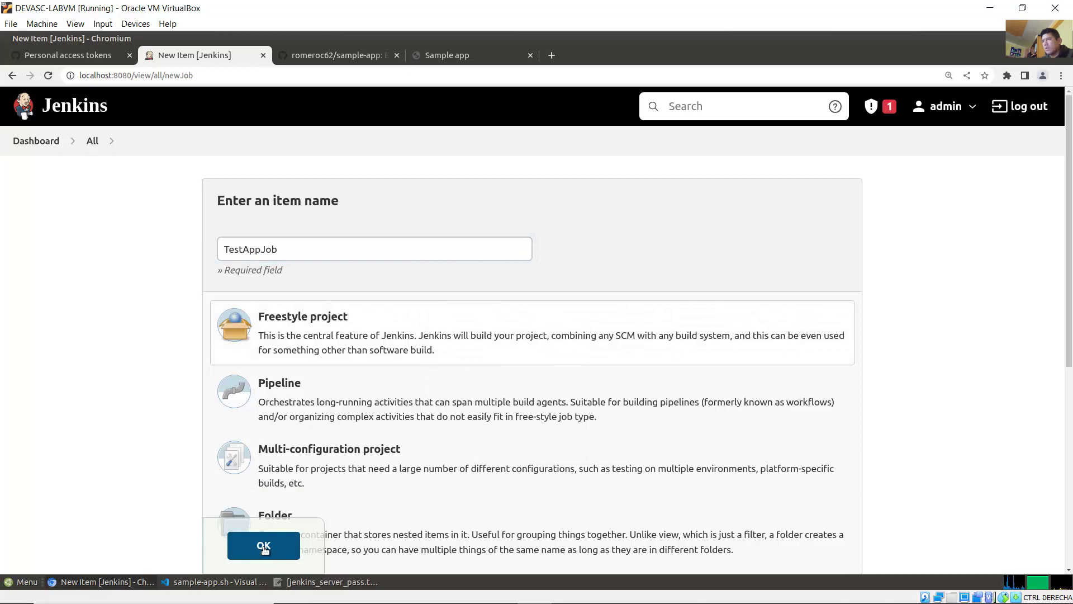
{"action": "scroll", "coordinate": [927, 482], "scroll_direction": "down", "scroll_amount": 6}
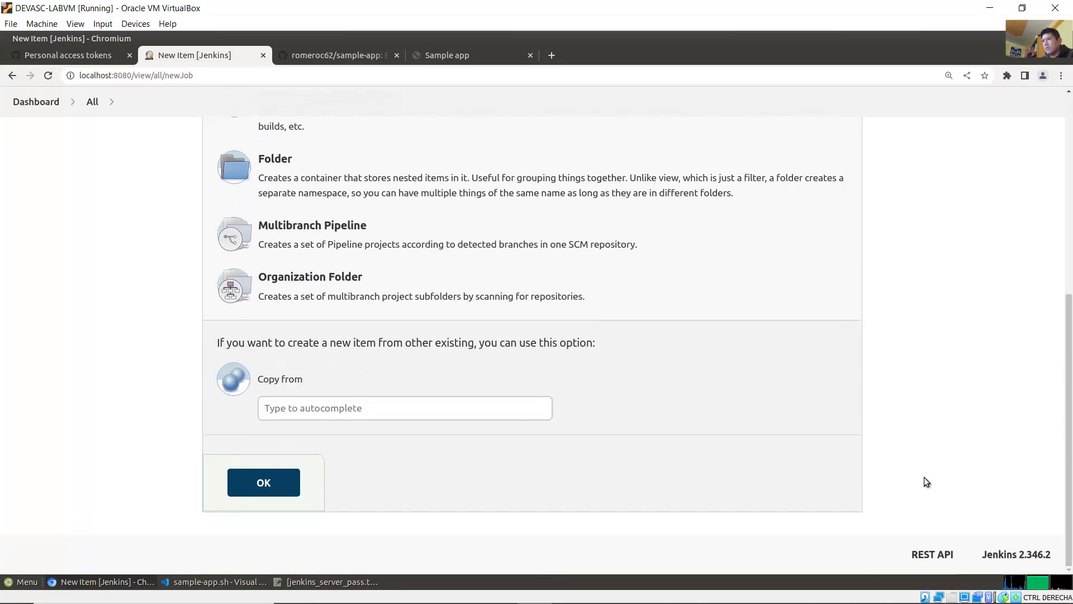
{"action": "left_click", "coordinate": [266, 482]}
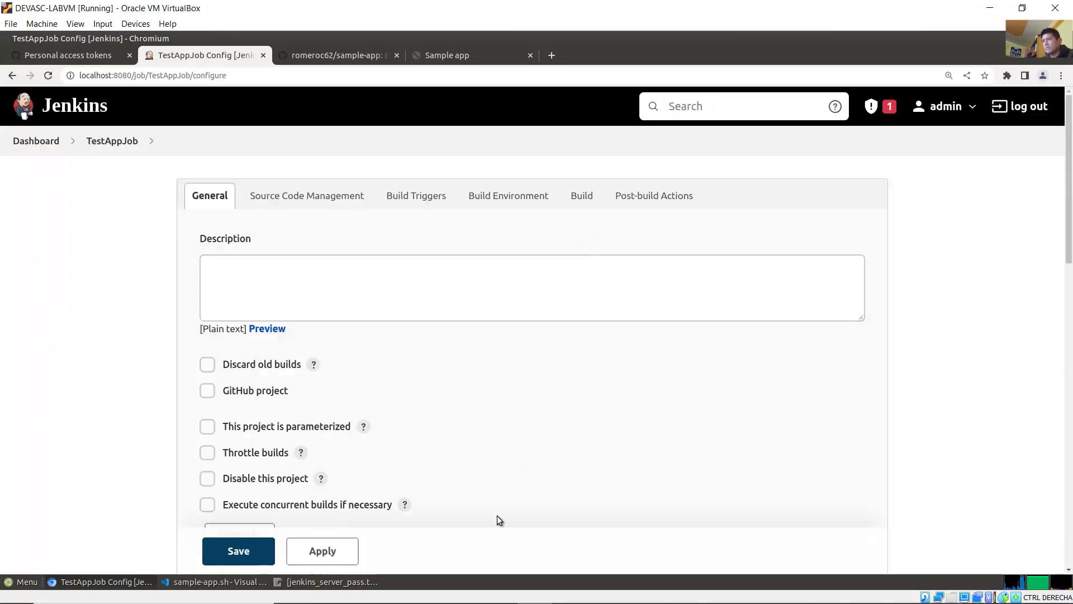
Step: Read Step 2's lines on the example job description and the Source Code Management setting
{"action": "left_click", "coordinate": [431, 590]}
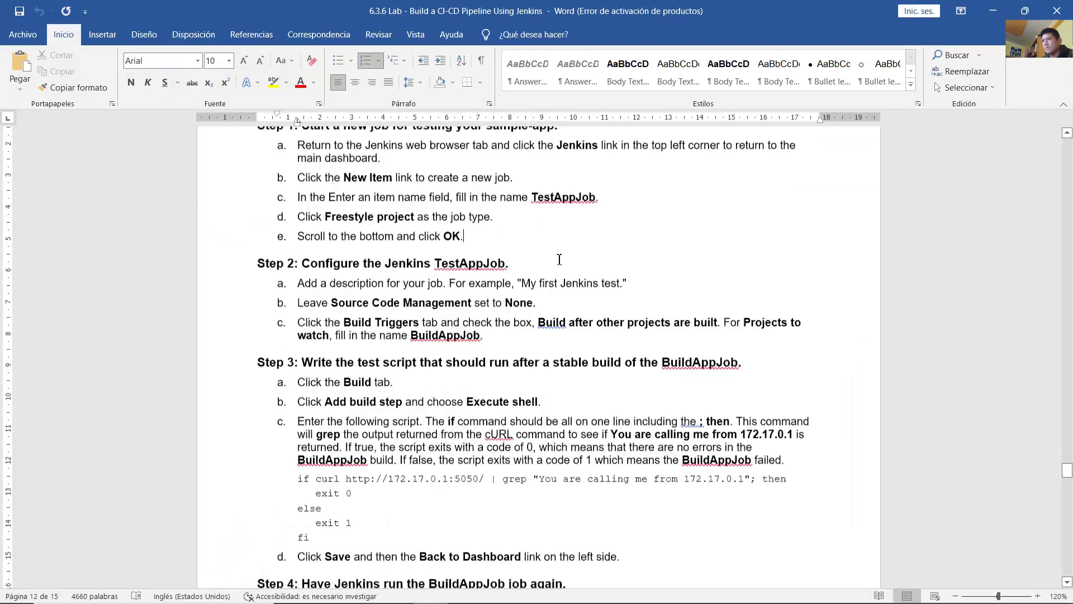
{"action": "scroll", "coordinate": [559, 258], "scroll_direction": "down", "scroll_amount": 3}
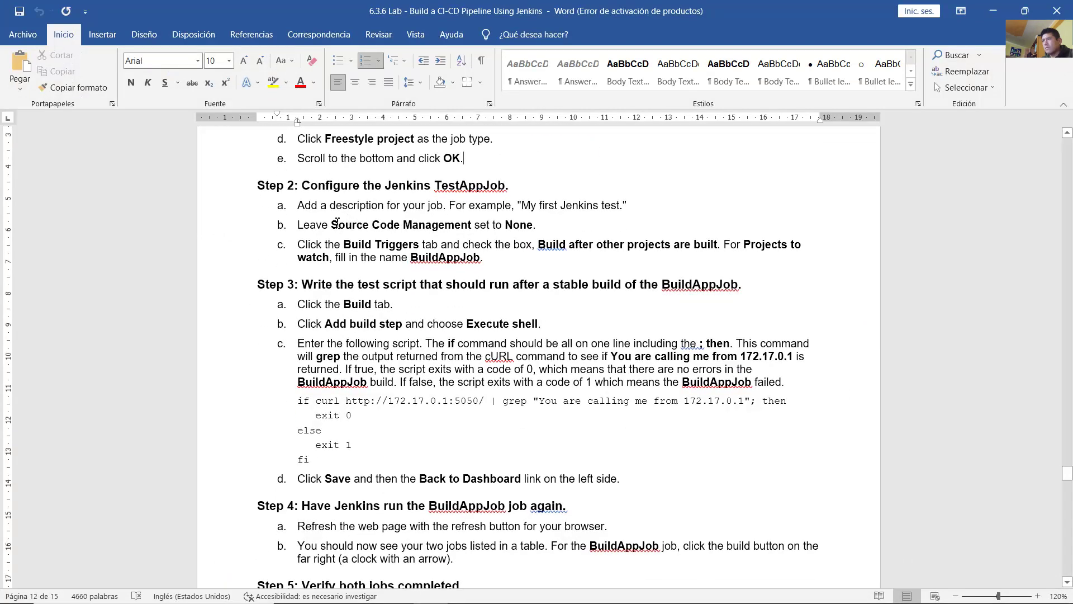
{"action": "left_click_drag", "start_coordinate": [338, 223], "coordinate": [382, 226]}
{"action": "left_click", "coordinate": [425, 226]}
{"action": "left_click_drag", "start_coordinate": [311, 185], "coordinate": [465, 180]}
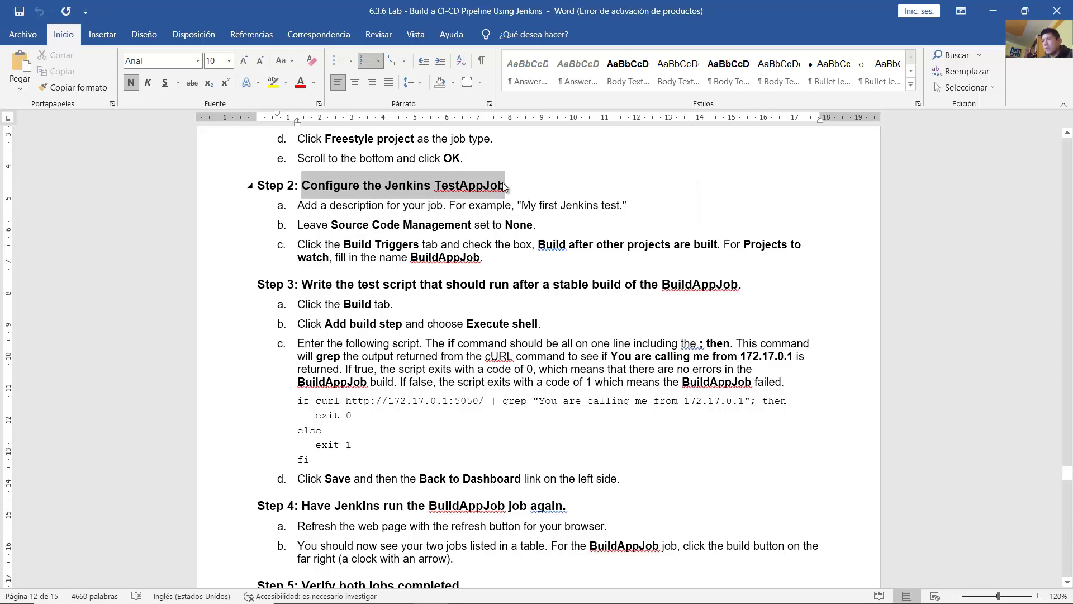
{"action": "left_click", "coordinate": [464, 205]}
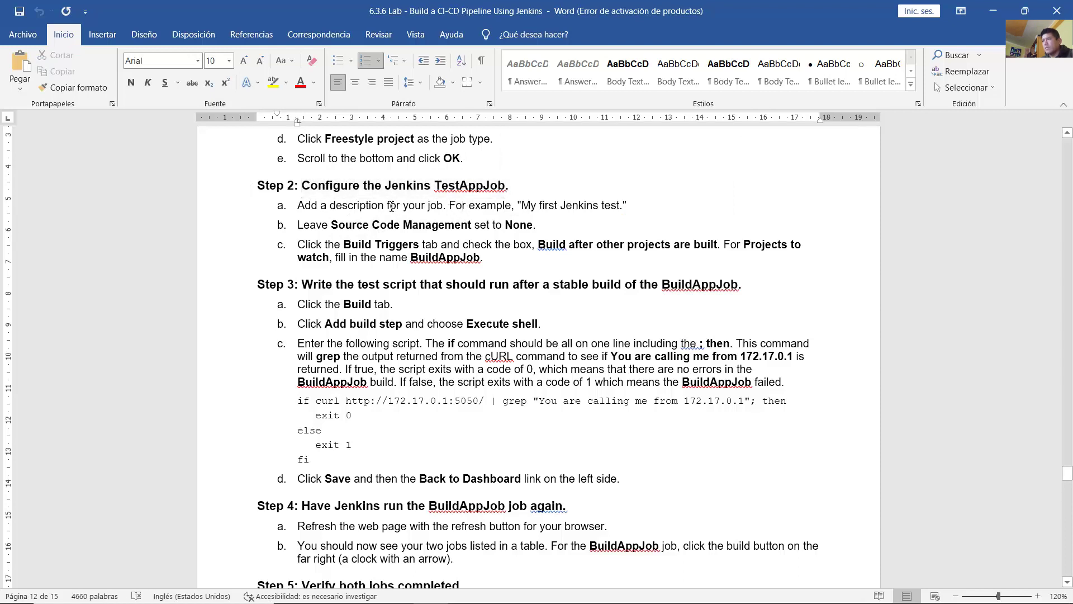
{"action": "left_click_drag", "start_coordinate": [330, 205], "coordinate": [636, 209]}
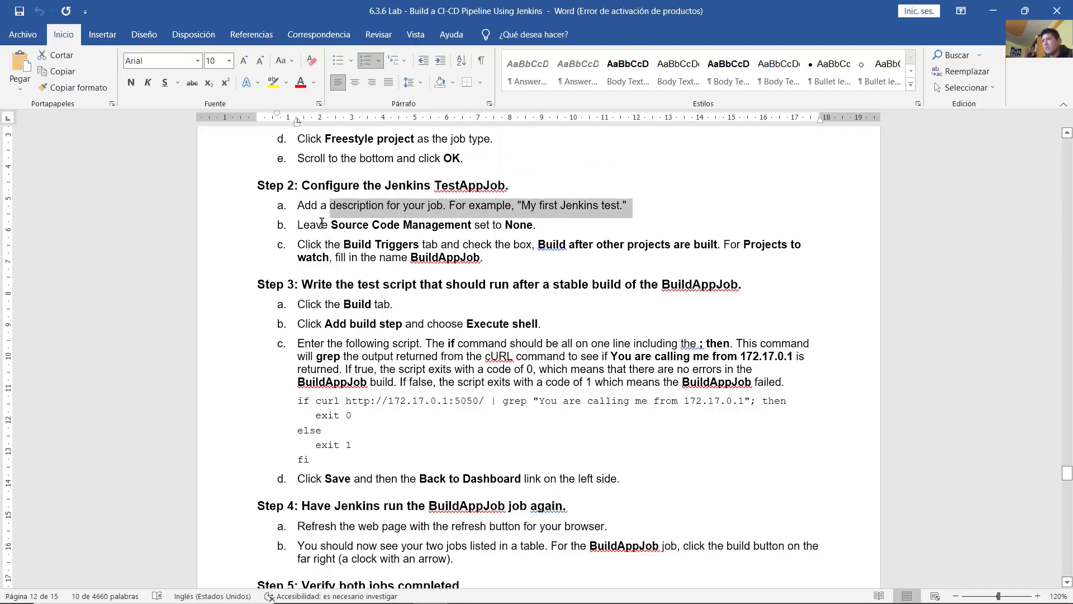
{"action": "left_click_drag", "start_coordinate": [322, 223], "coordinate": [533, 224]}
{"action": "left_click", "coordinate": [402, 304]}
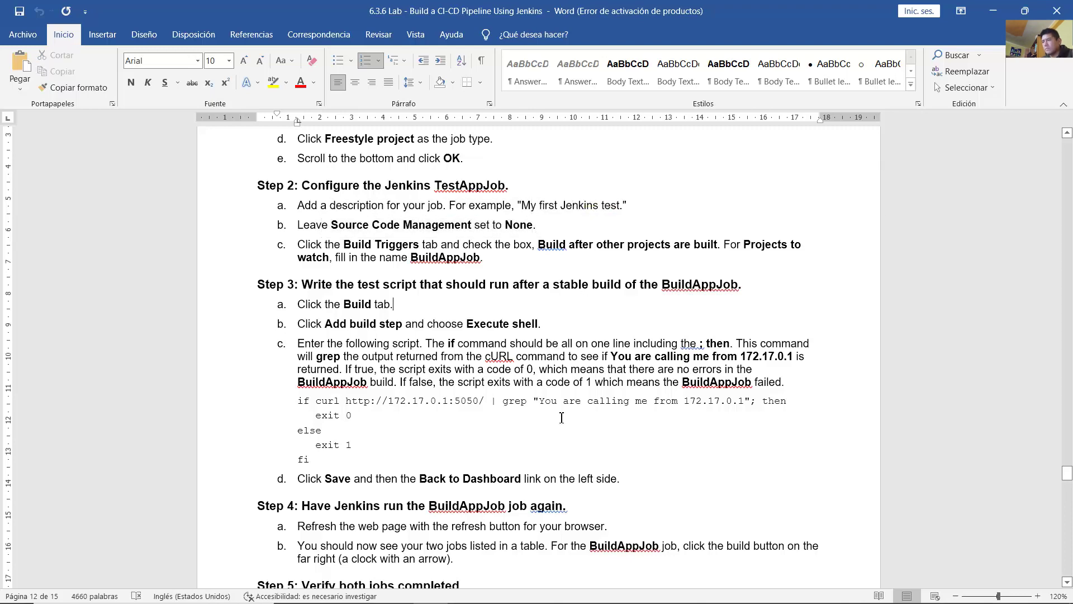
{"action": "left_click", "coordinate": [535, 592]}
Step: Enter the description 'My first Jenkins test' and leave Source Code Management at None
{"action": "left_click", "coordinate": [467, 300]}
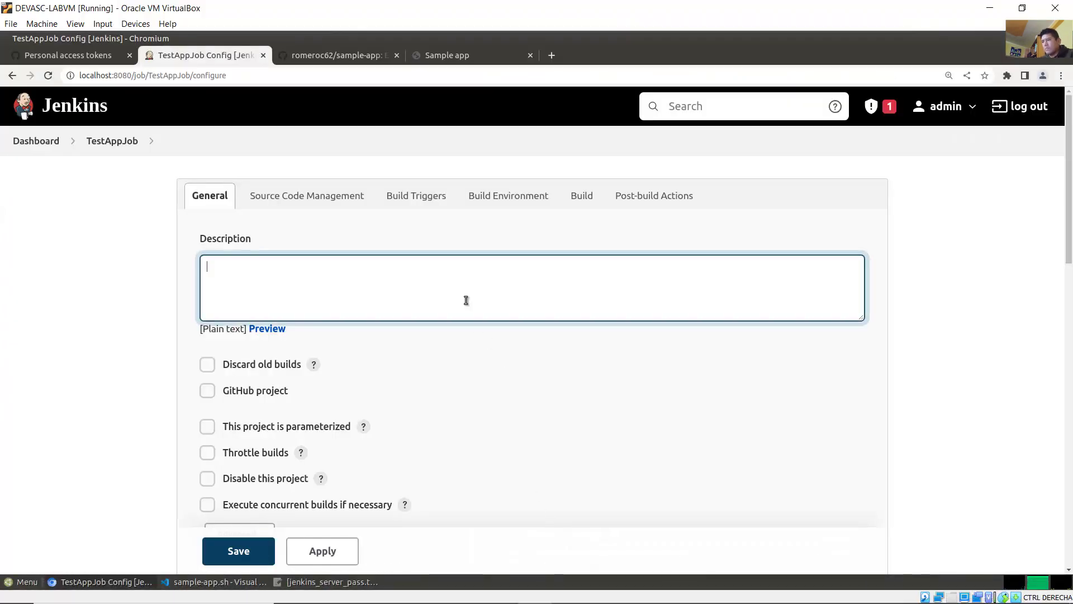
{"action": "type", "text": "My frist"}
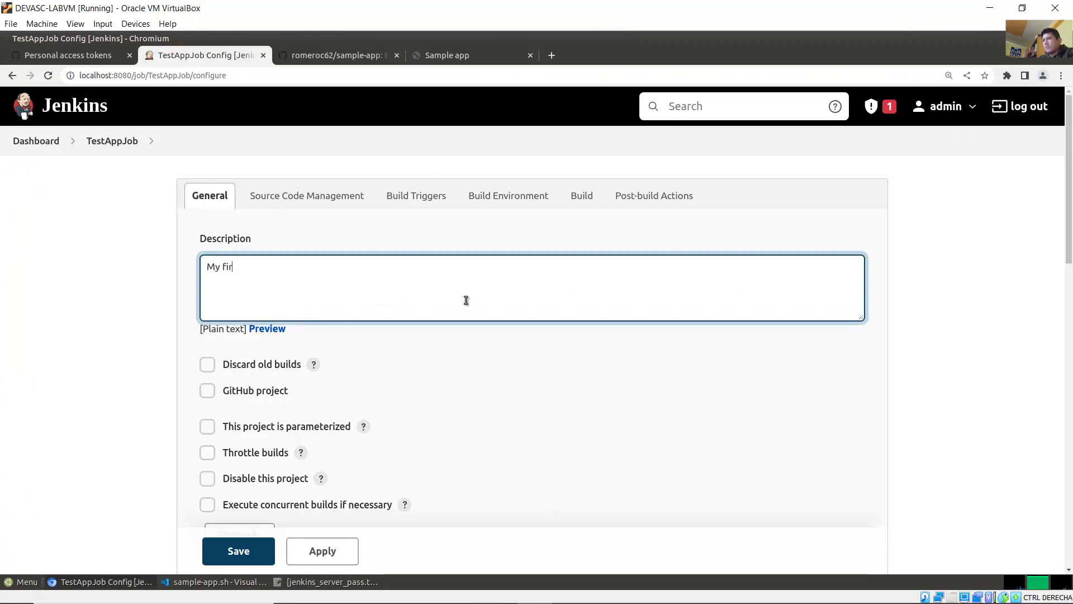
{"action": "type", "text": " Jenkins test"}
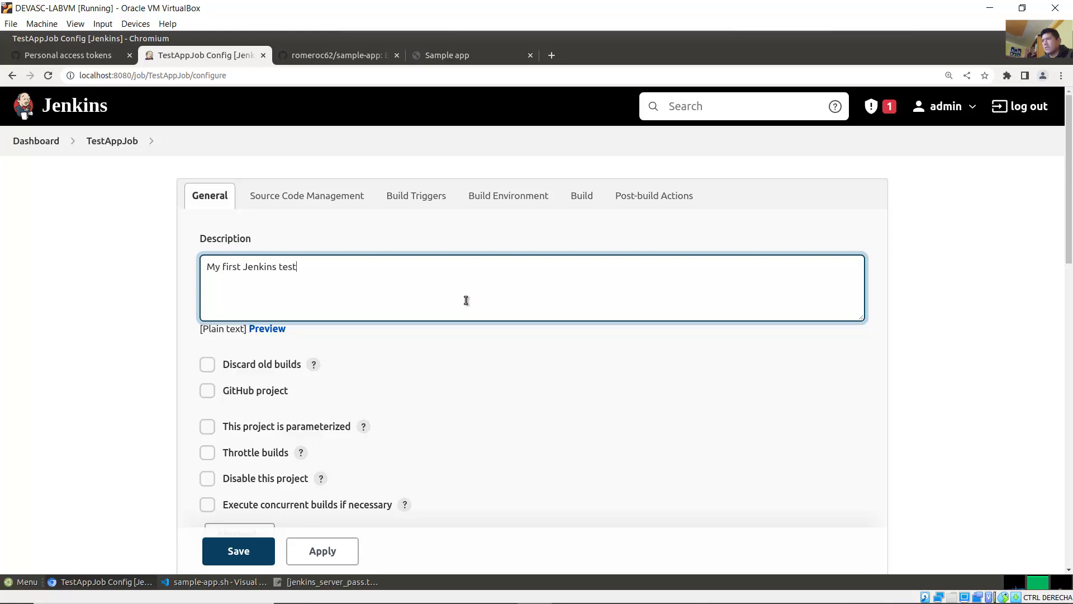
{"action": "left_click", "coordinate": [280, 203]}
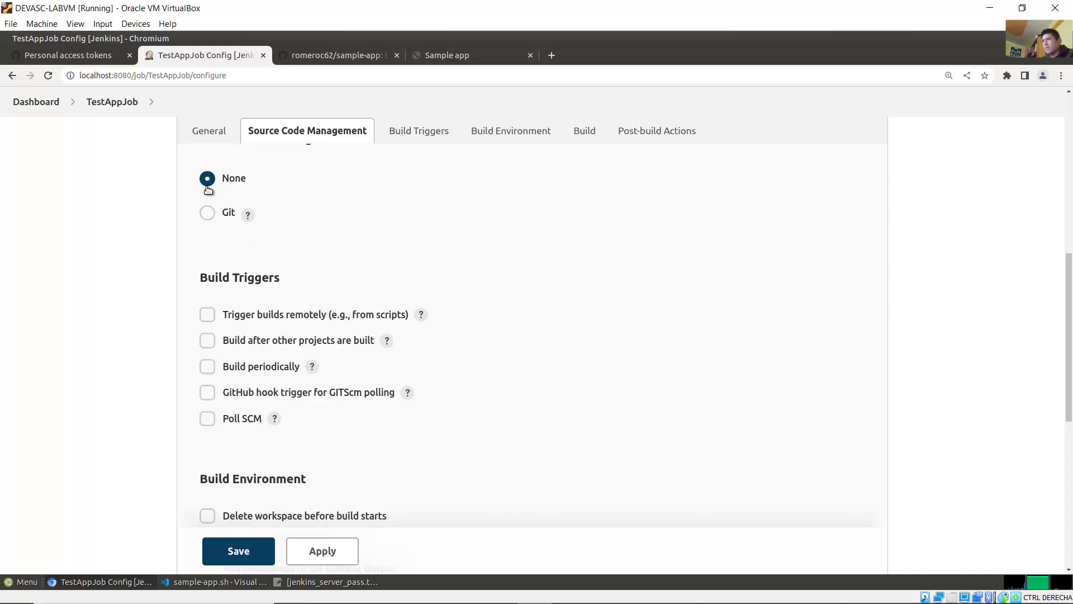
{"action": "left_click", "coordinate": [430, 589]}
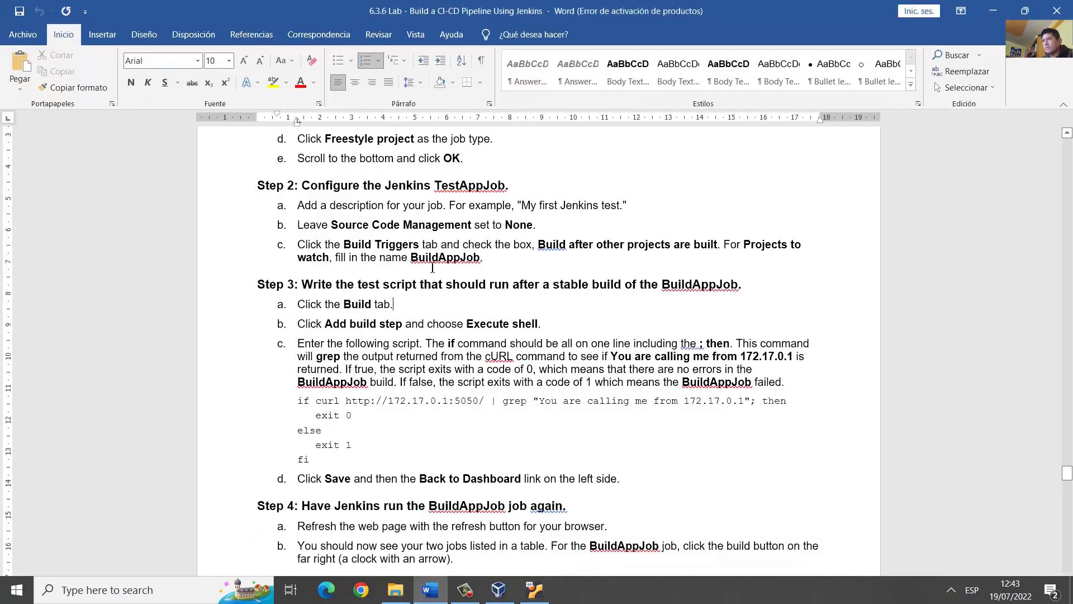
Step: Read Step 2c on Build Triggers and the Projects to watch field
{"action": "left_click_drag", "start_coordinate": [298, 244], "coordinate": [713, 239]}
{"action": "left_click", "coordinate": [546, 244]}
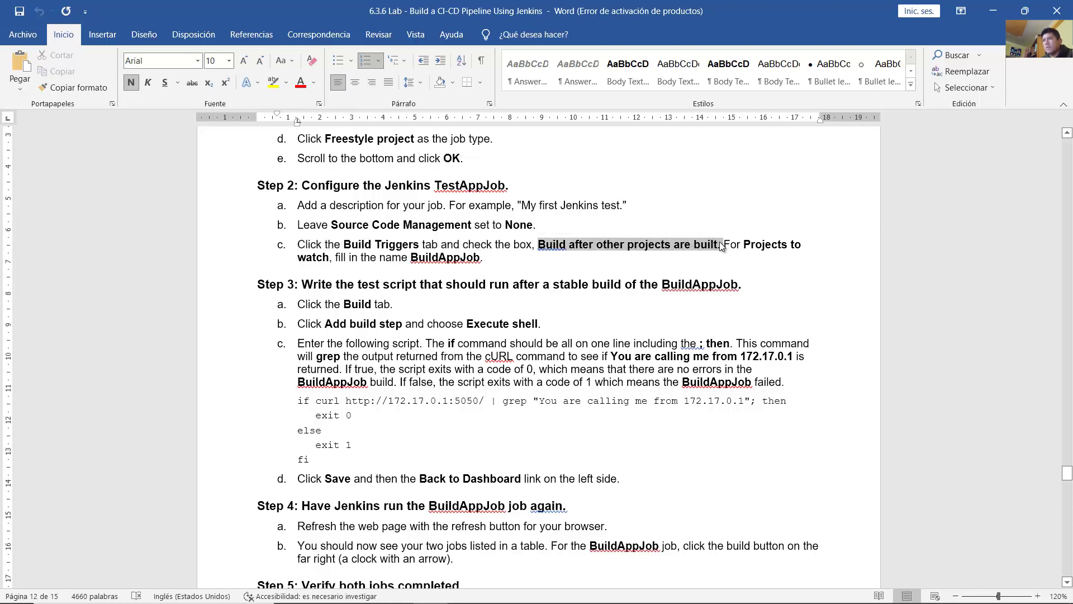
{"action": "left_click_drag", "start_coordinate": [723, 244], "coordinate": [483, 258]}
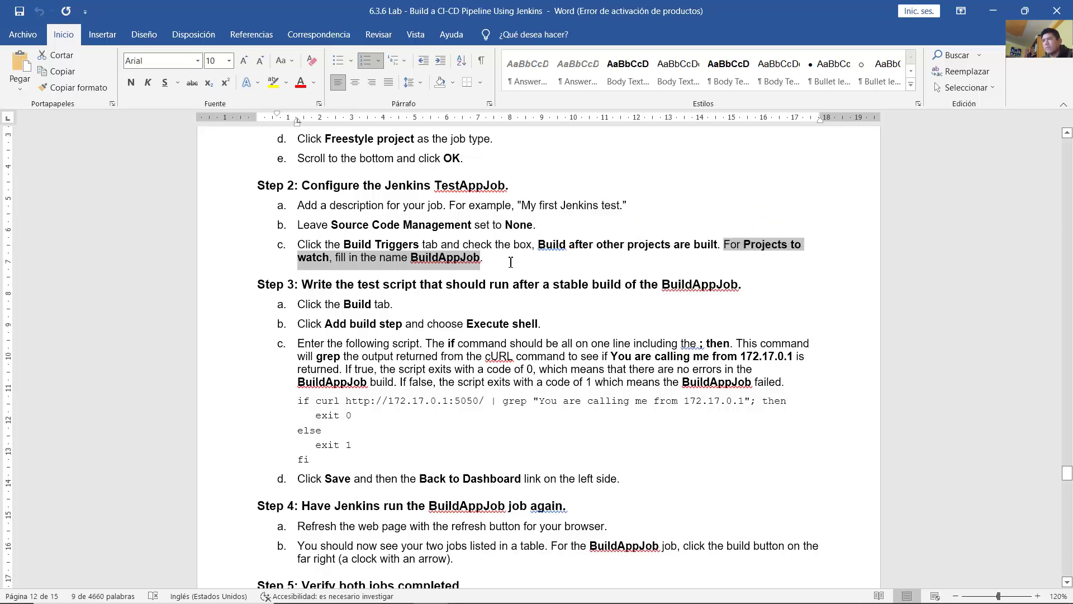
{"action": "left_click", "coordinate": [508, 261]}
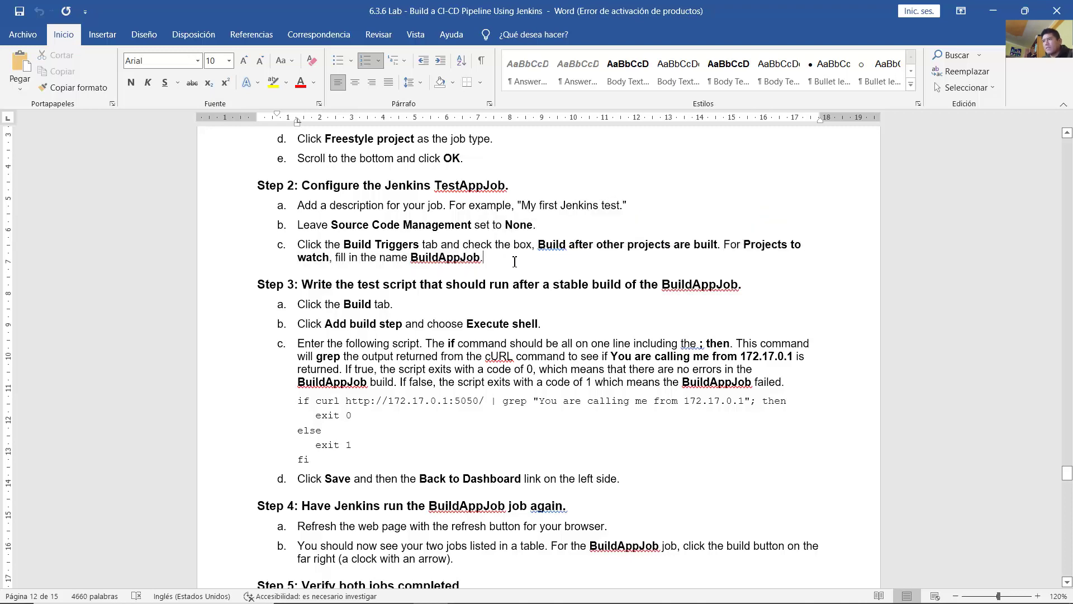
{"action": "left_click", "coordinate": [535, 590]}
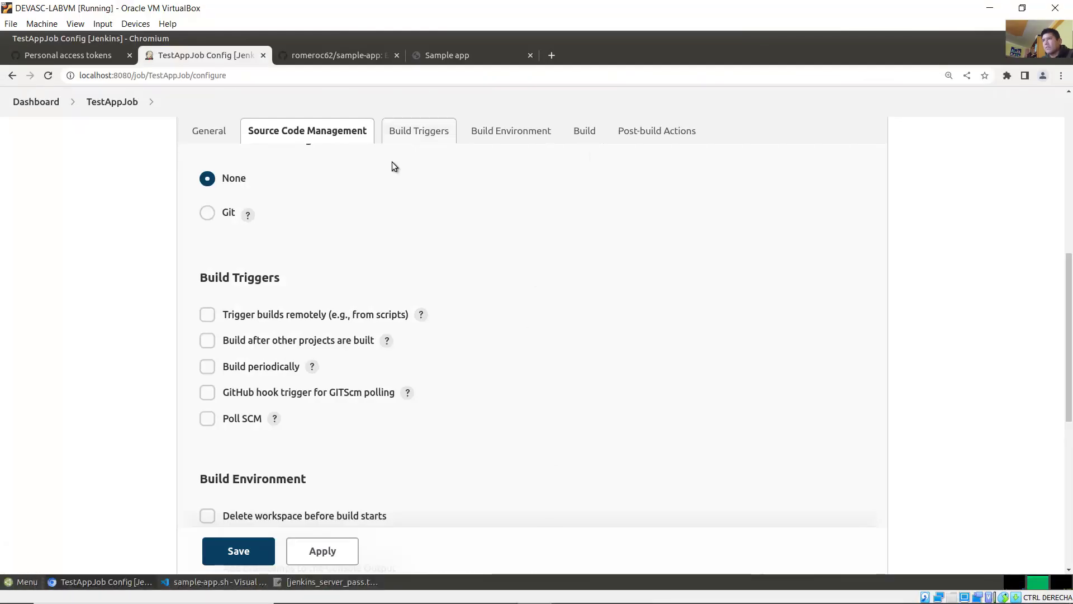
Step: Enable 'Build after other projects are built' with BuildAppJob as the only project to watch
{"action": "left_click", "coordinate": [426, 135]}
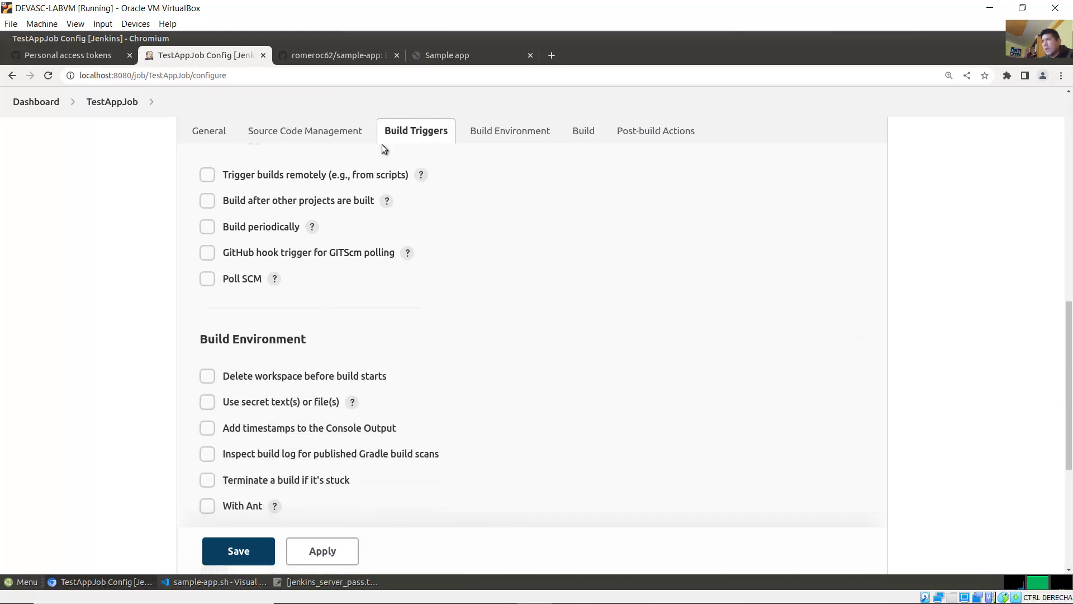
{"action": "left_click", "coordinate": [207, 201]}
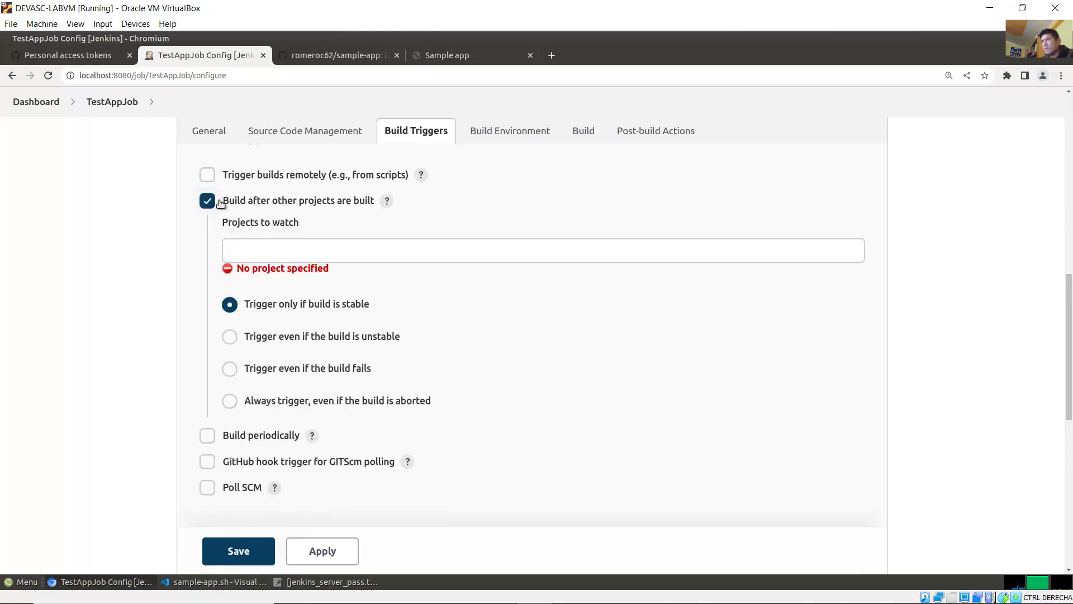
{"action": "left_click", "coordinate": [252, 247]}
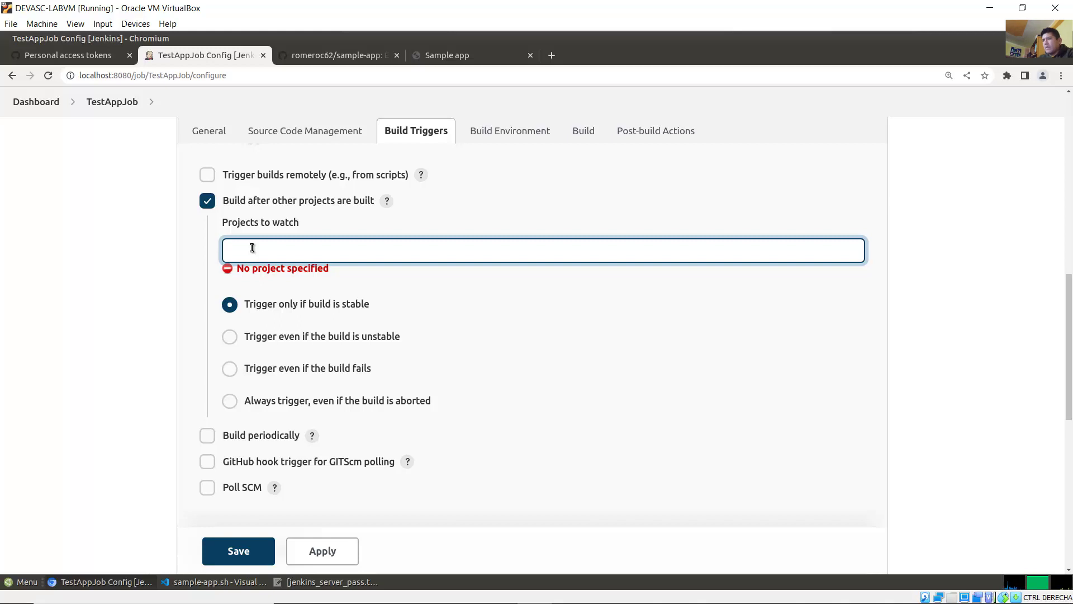
{"action": "type", "text": "Buil"}
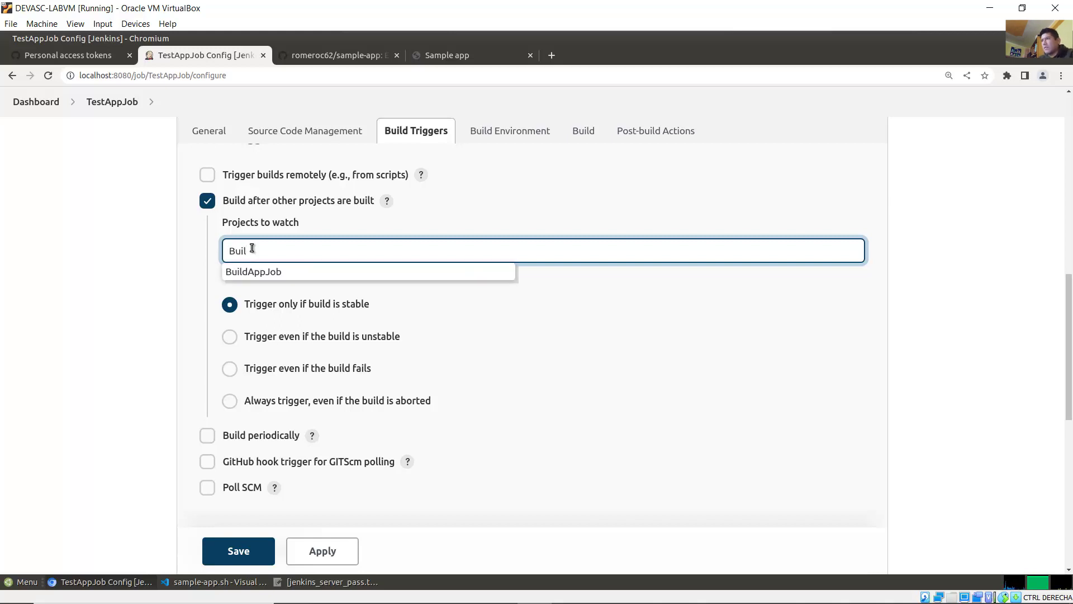
{"action": "left_click", "coordinate": [278, 272]}
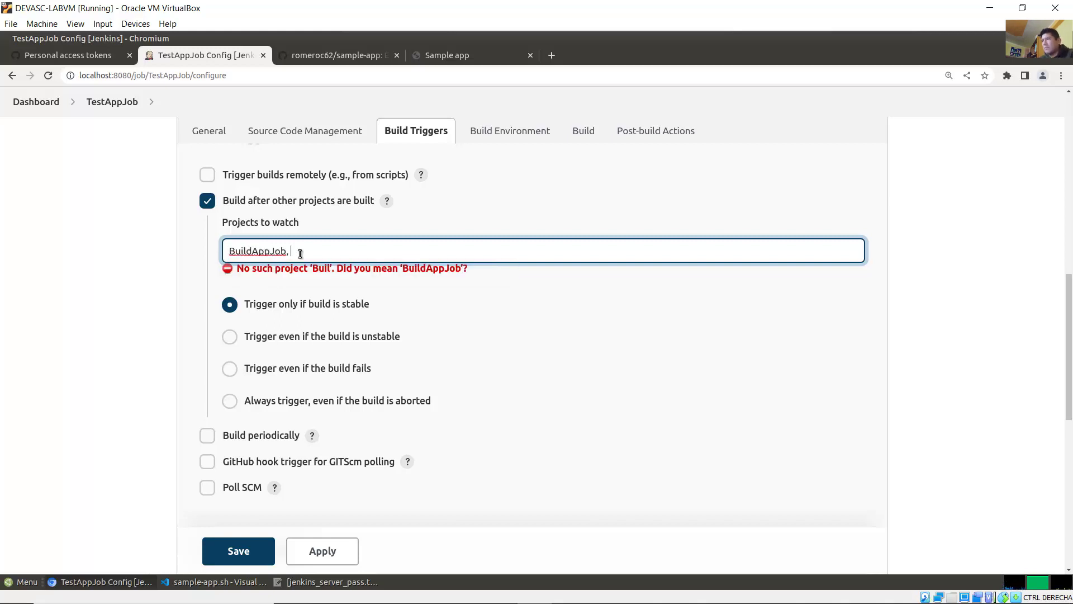
{"action": "left_click_drag", "start_coordinate": [294, 251], "coordinate": [219, 248]}
{"action": "left_click", "coordinate": [303, 246]}
{"action": "triple_click", "coordinate": [254, 251]}
{"action": "left_click", "coordinate": [309, 247]}
{"action": "key", "text": "BackSpace"}
{"action": "key", "text": "BackSpace"}
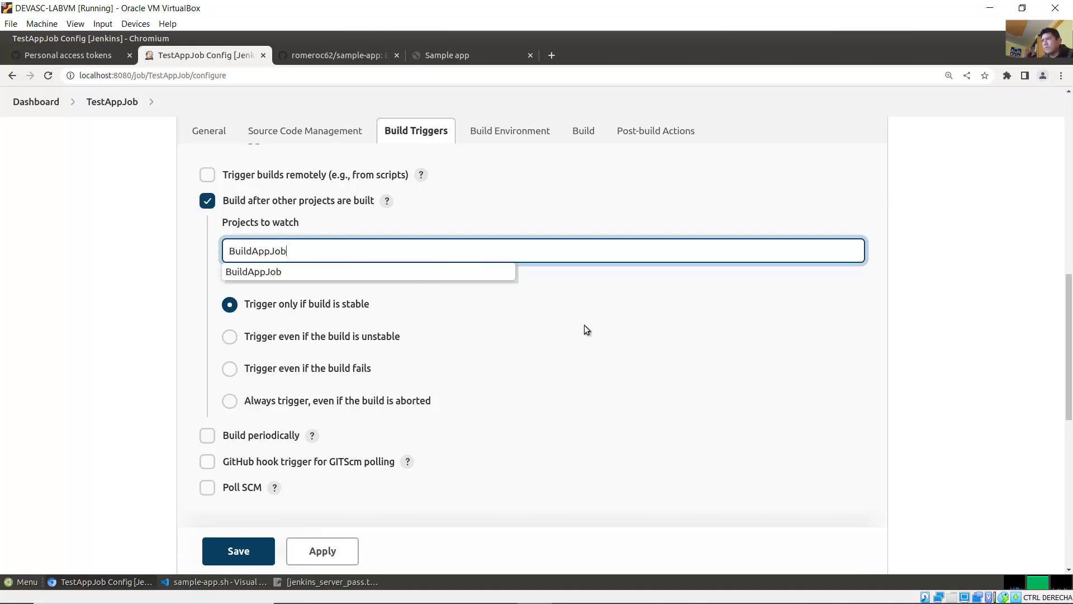
{"action": "left_click", "coordinate": [593, 329]}
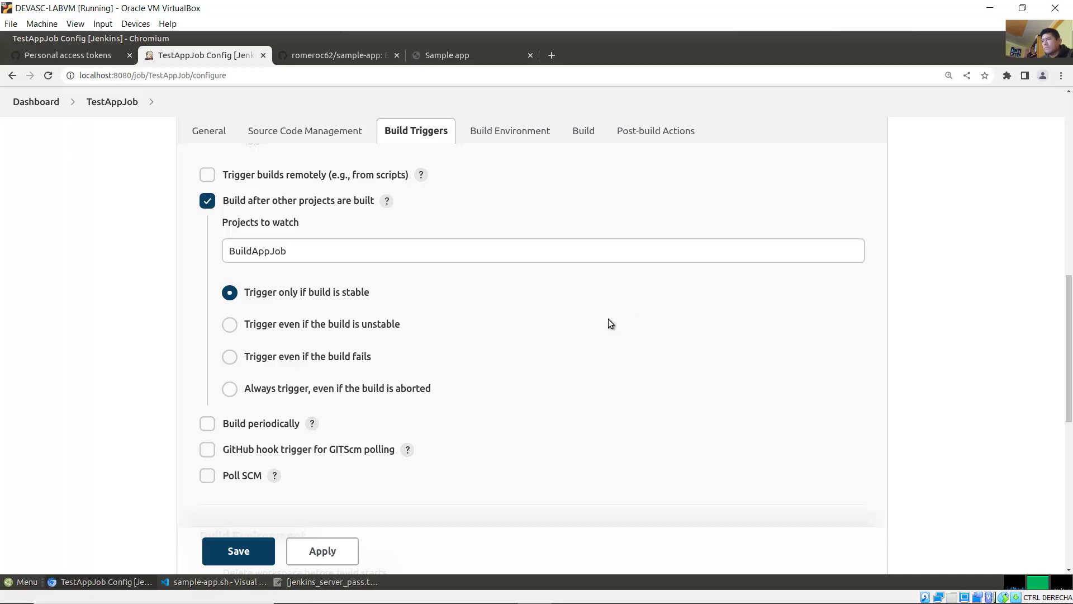
{"action": "left_click", "coordinate": [430, 593]}
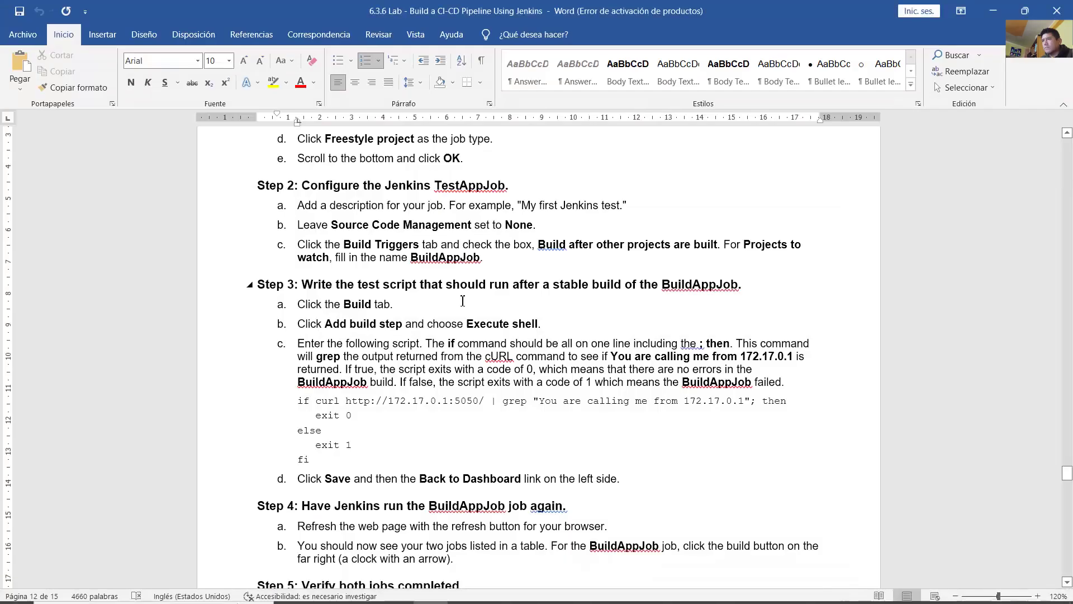
Step: Read Step 3a–3c: open the Build section, Add build step, choose Execute shell
{"action": "left_click_drag", "start_coordinate": [318, 284], "coordinate": [738, 287]}
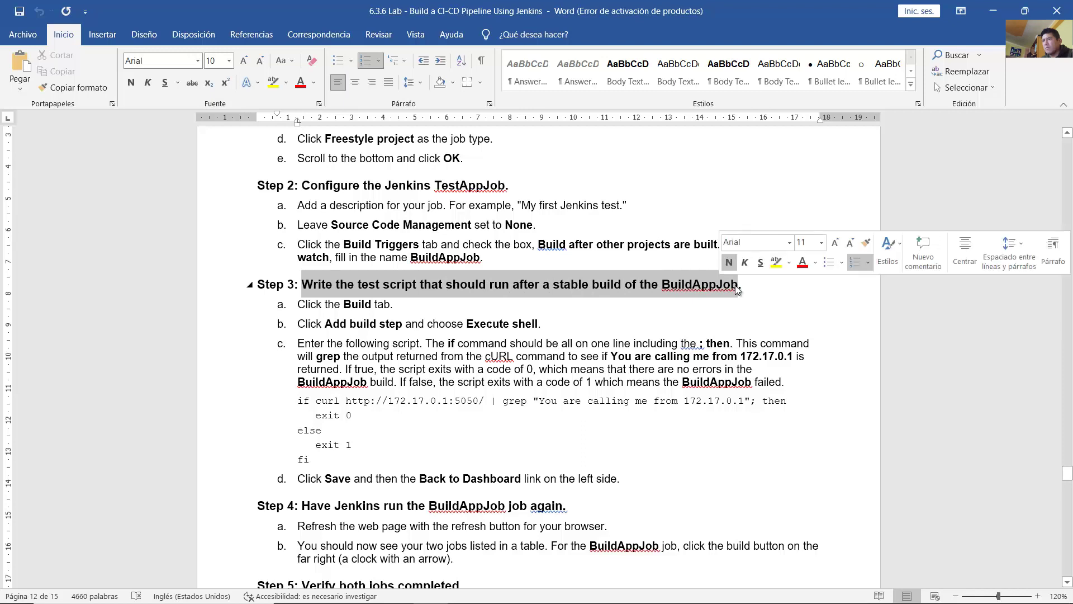
{"action": "left_click_drag", "start_coordinate": [297, 305], "coordinate": [391, 307]}
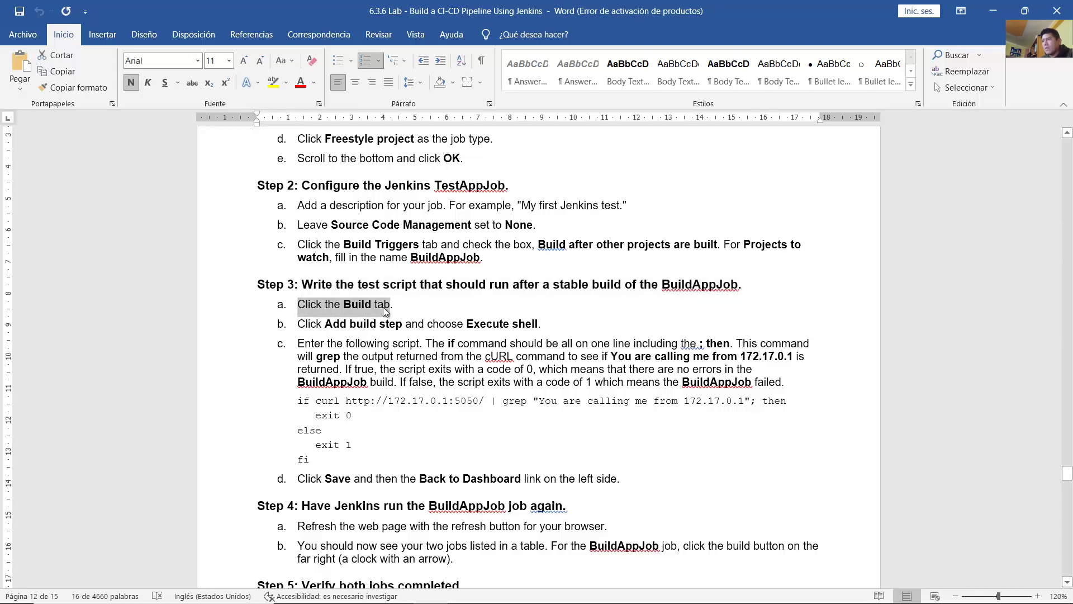
{"action": "left_click_drag", "start_coordinate": [325, 324], "coordinate": [539, 329]}
{"action": "left_click", "coordinate": [604, 381]}
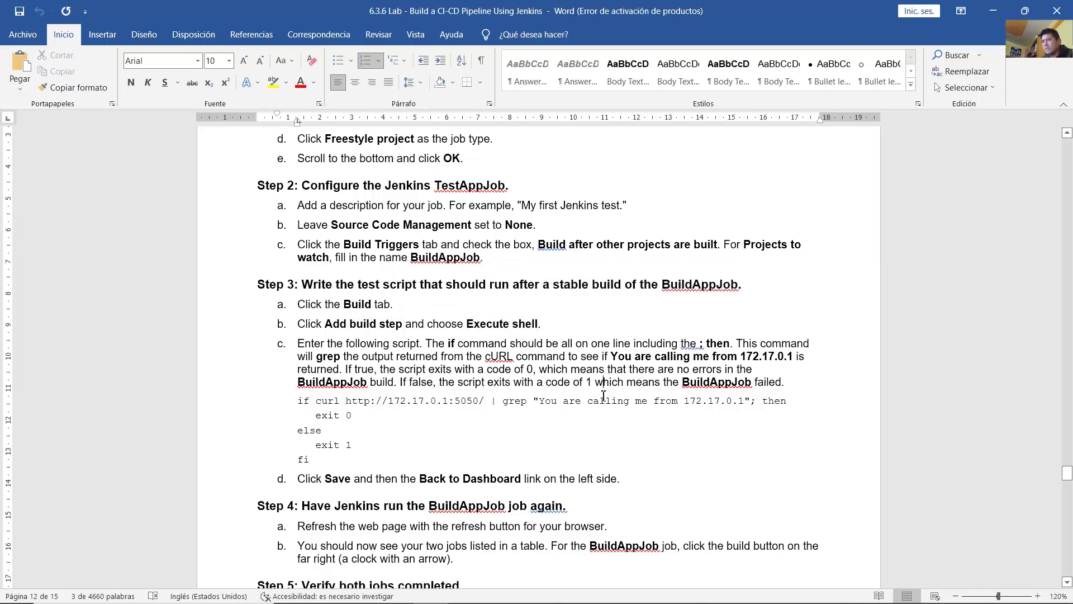
{"action": "left_click", "coordinate": [532, 590]}
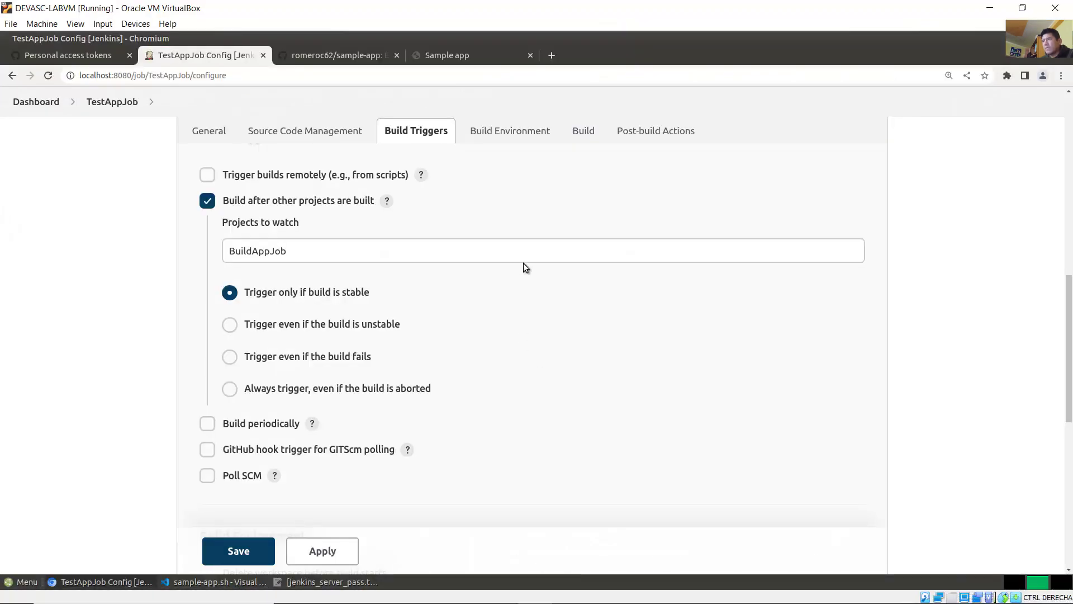
Step: In TestAppJob's Build section, add an Execute shell build step
{"action": "left_click", "coordinate": [587, 136]}
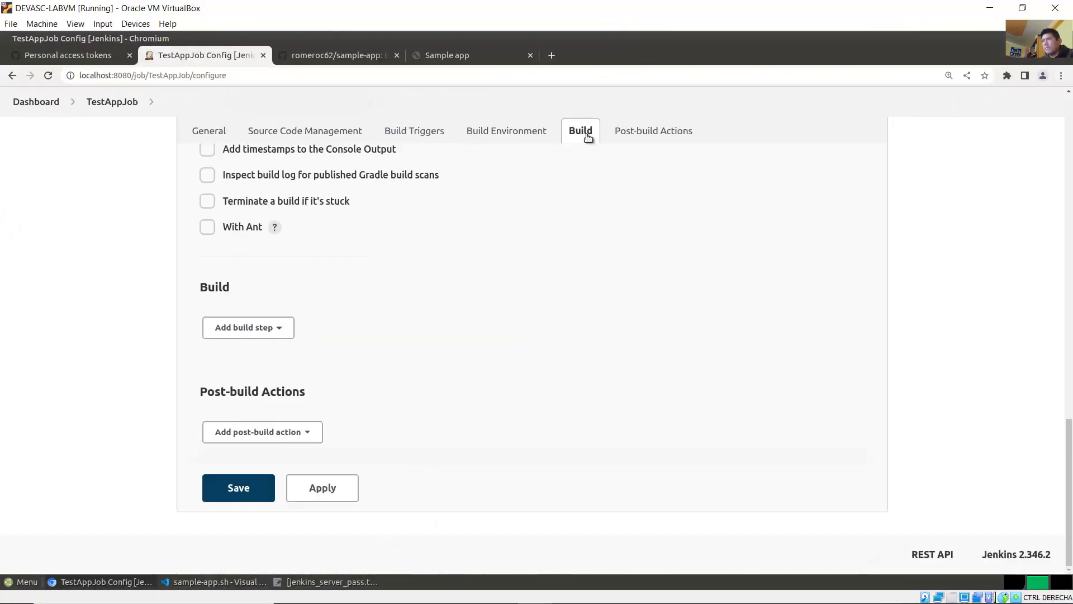
{"action": "left_click", "coordinate": [257, 332]}
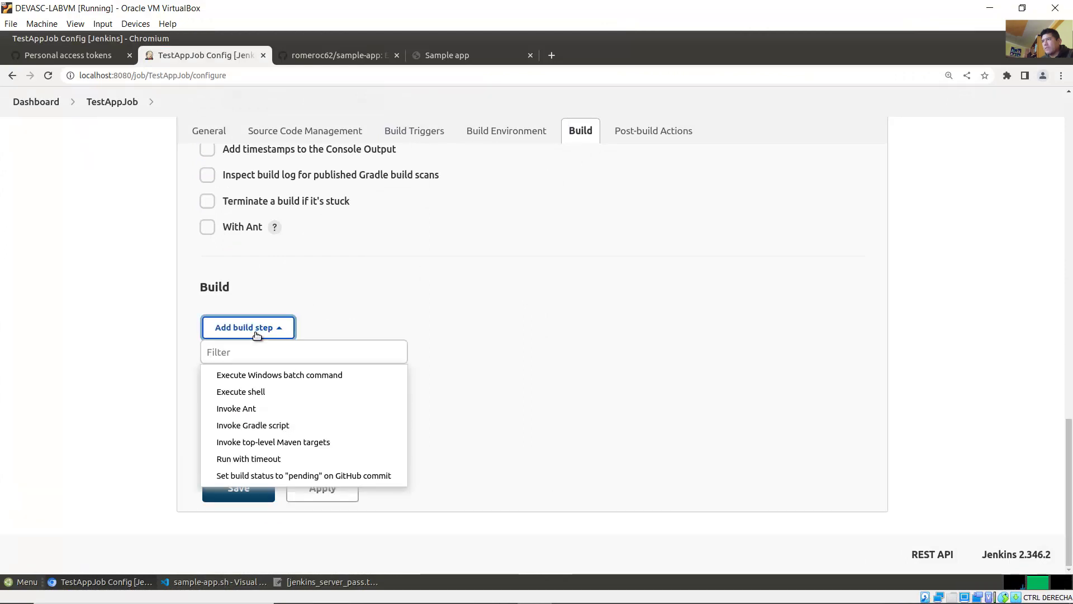
{"action": "left_click", "coordinate": [254, 392]}
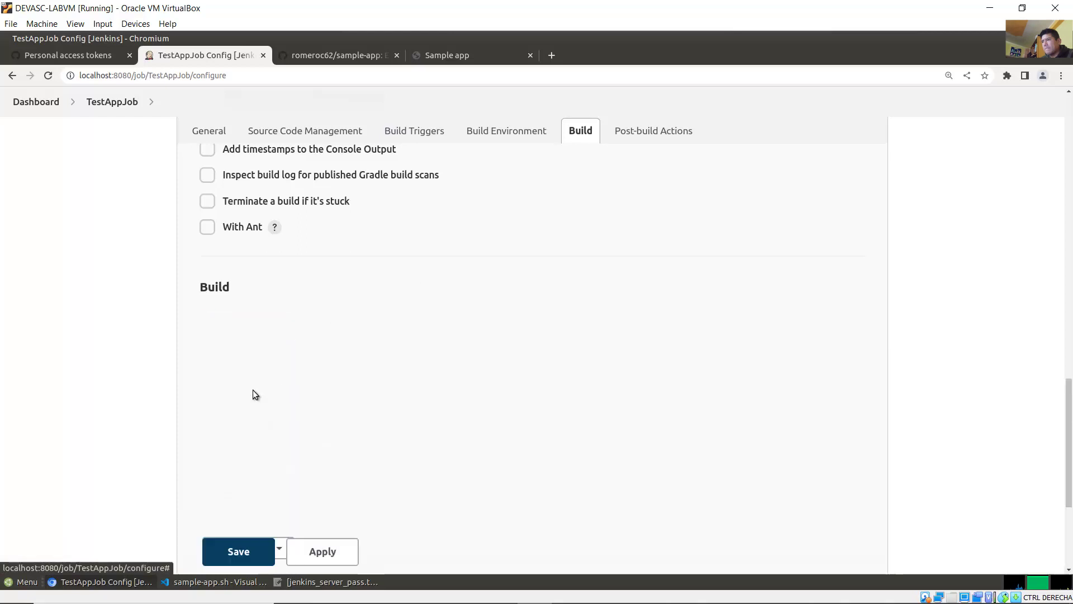
{"action": "scroll", "coordinate": [949, 476], "scroll_direction": "down", "scroll_amount": 3}
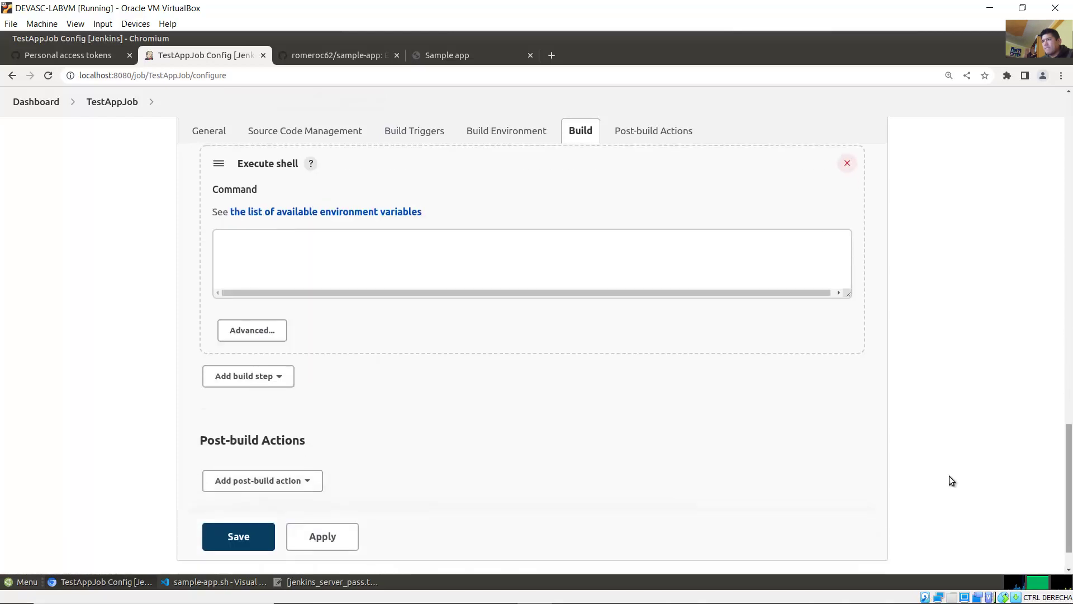
{"action": "left_click", "coordinate": [432, 592]}
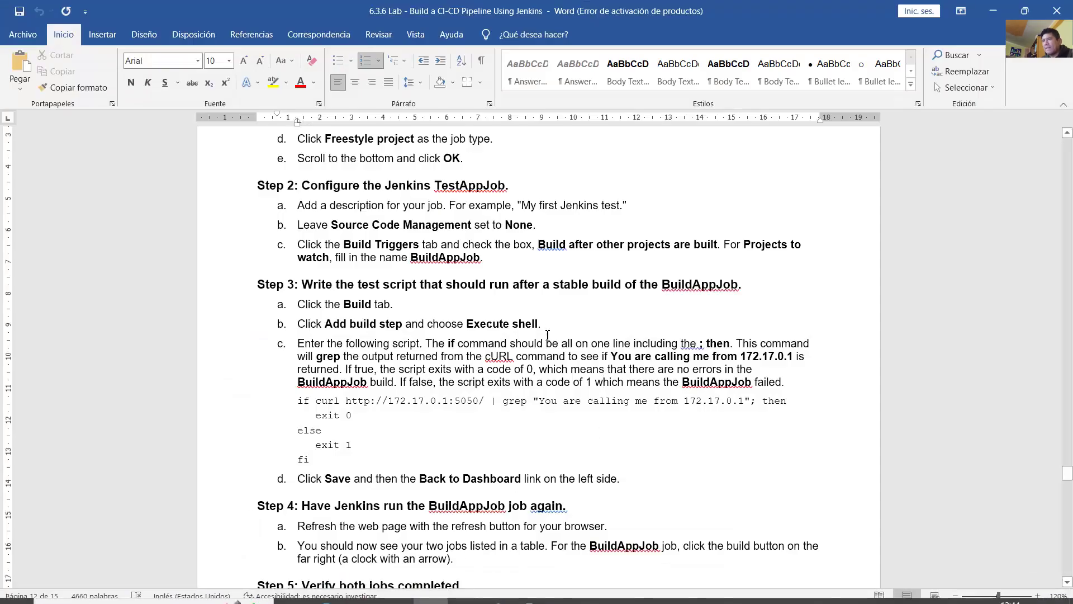
Step: Read the Step 3c if curl test script in Word, then focus TestAppJob's empty Command box
{"action": "scroll", "coordinate": [578, 321], "scroll_direction": "down", "scroll_amount": 1}
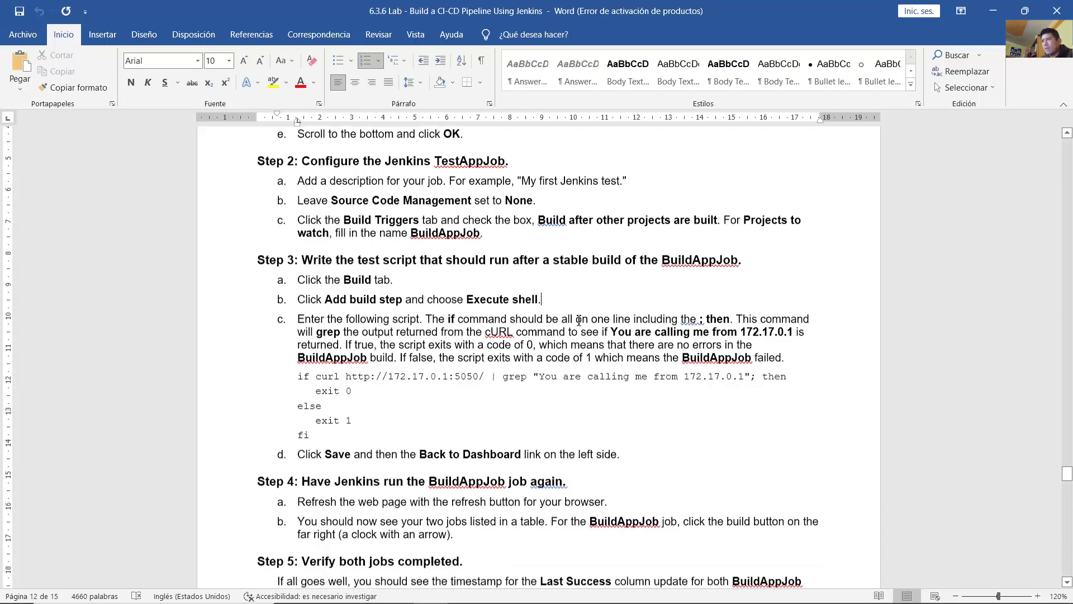
{"action": "left_click_drag", "start_coordinate": [297, 304], "coordinate": [459, 304]}
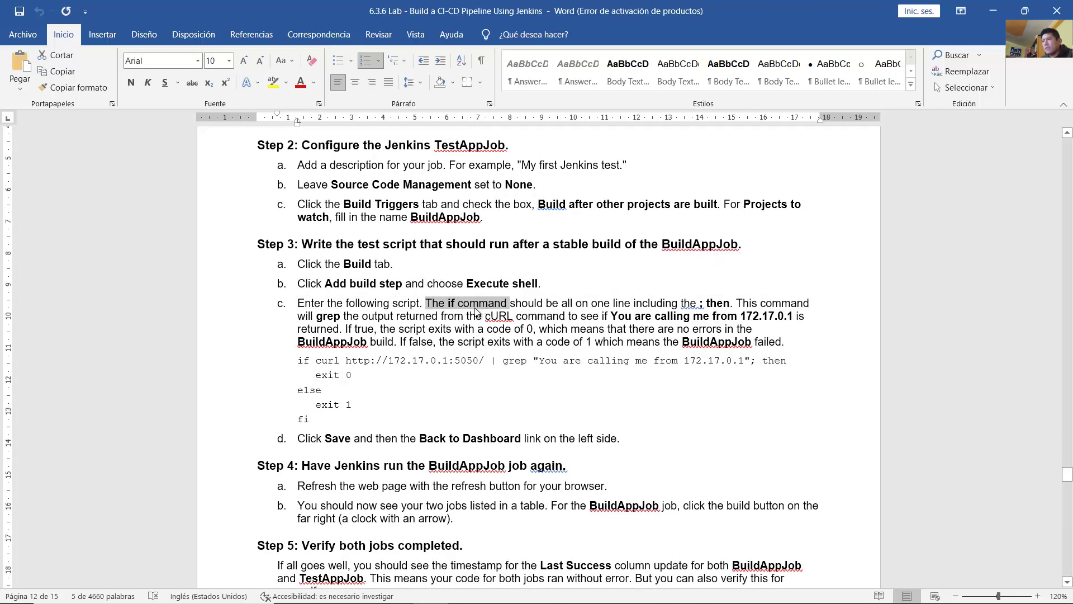
{"action": "left_click_drag", "start_coordinate": [297, 361], "coordinate": [395, 423]}
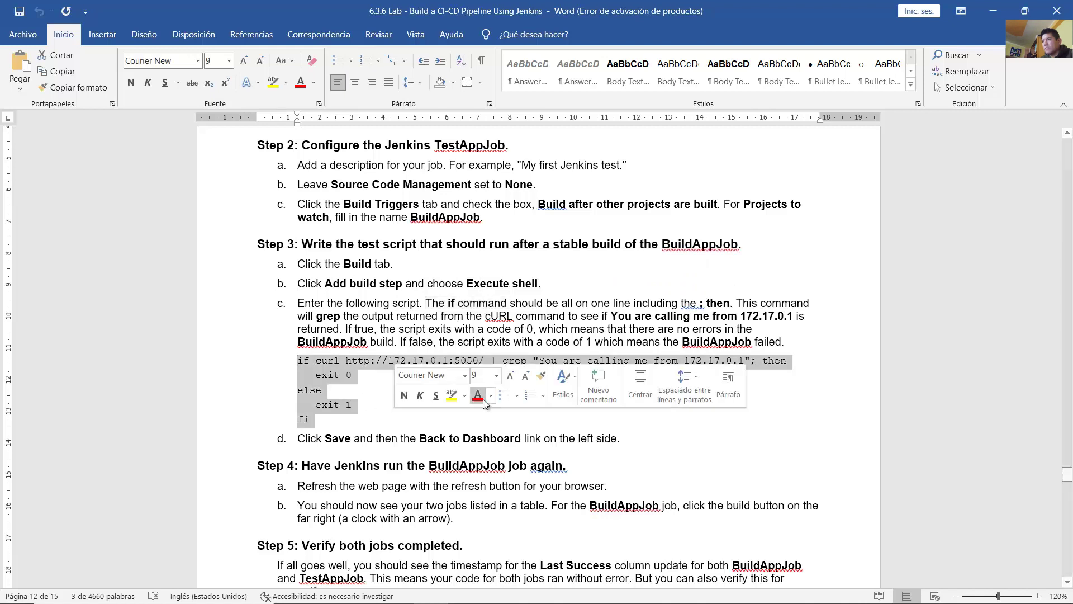
{"action": "left_click_drag", "start_coordinate": [426, 305], "coordinate": [783, 342]}
{"action": "left_click", "coordinate": [771, 361]}
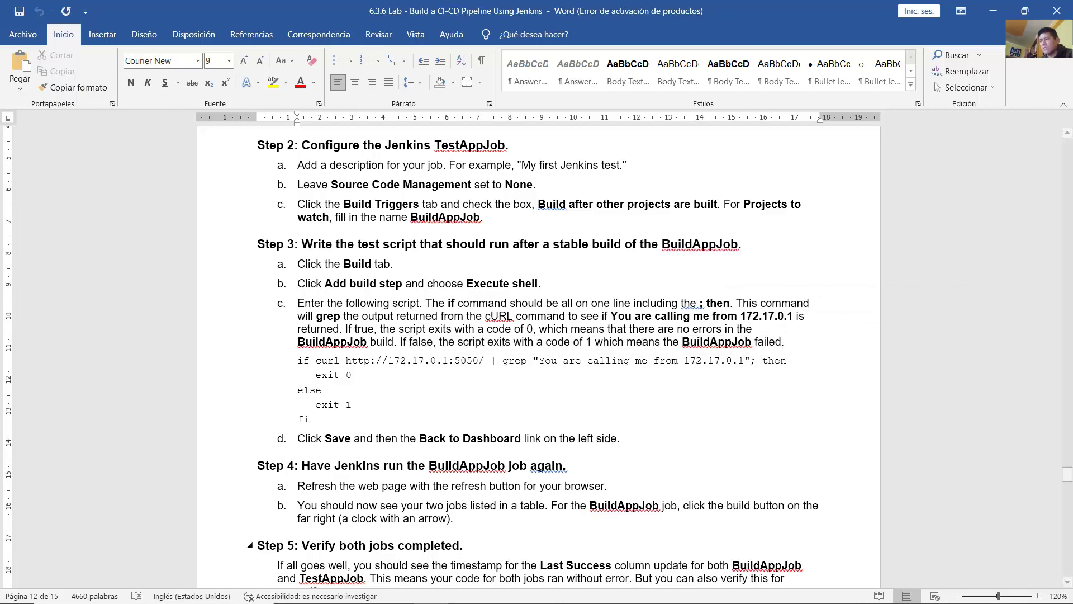
{"action": "left_click", "coordinate": [517, 589]}
{"action": "left_click", "coordinate": [324, 262]}
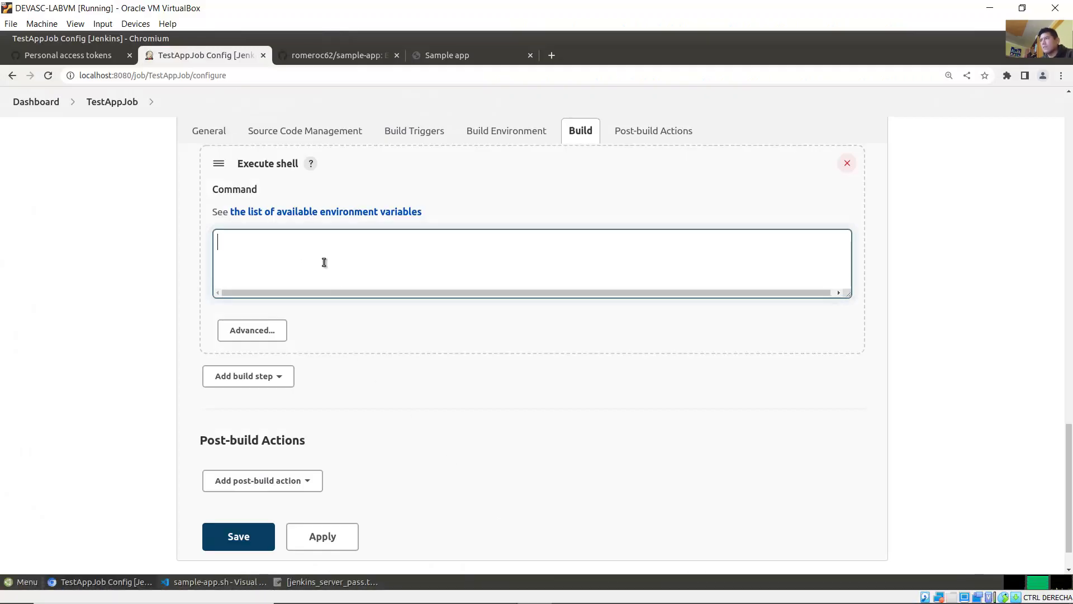
{"action": "type", "text": "if"}
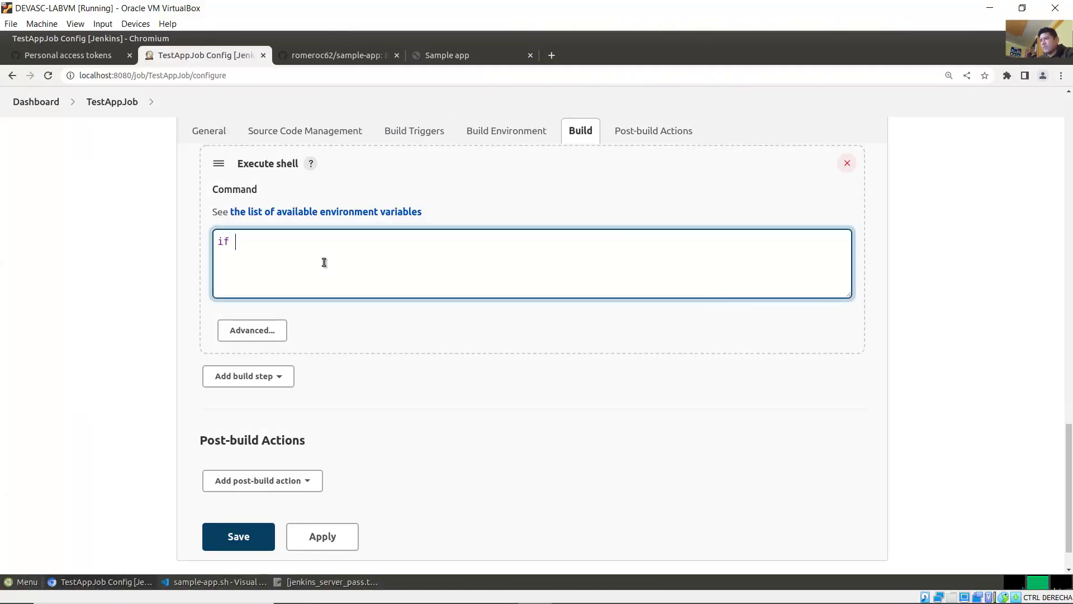
{"action": "type", "text": " curl "}
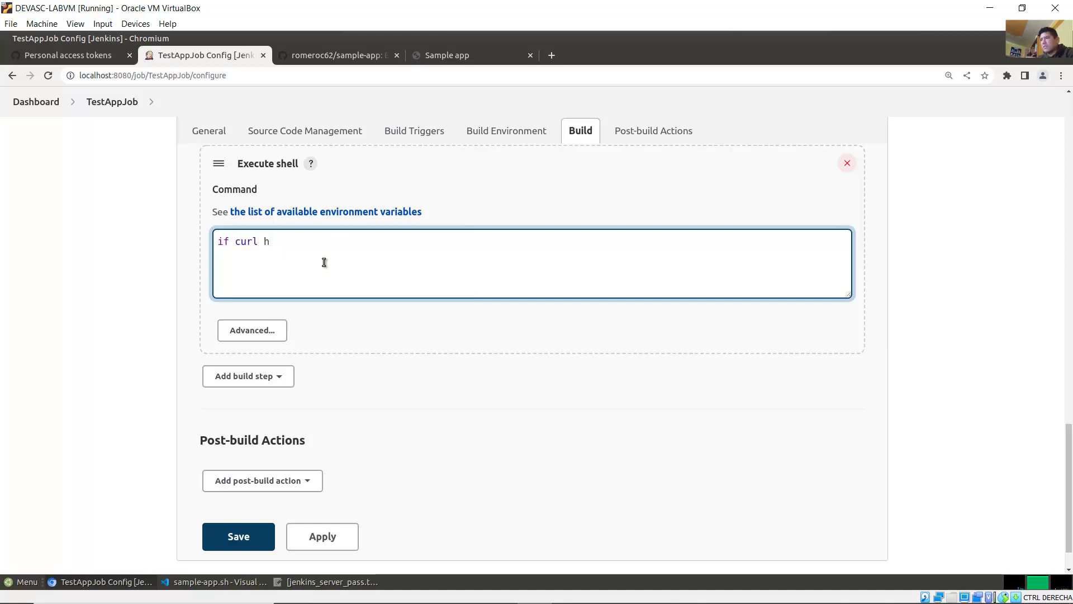
{"action": "type", "text": "http"}
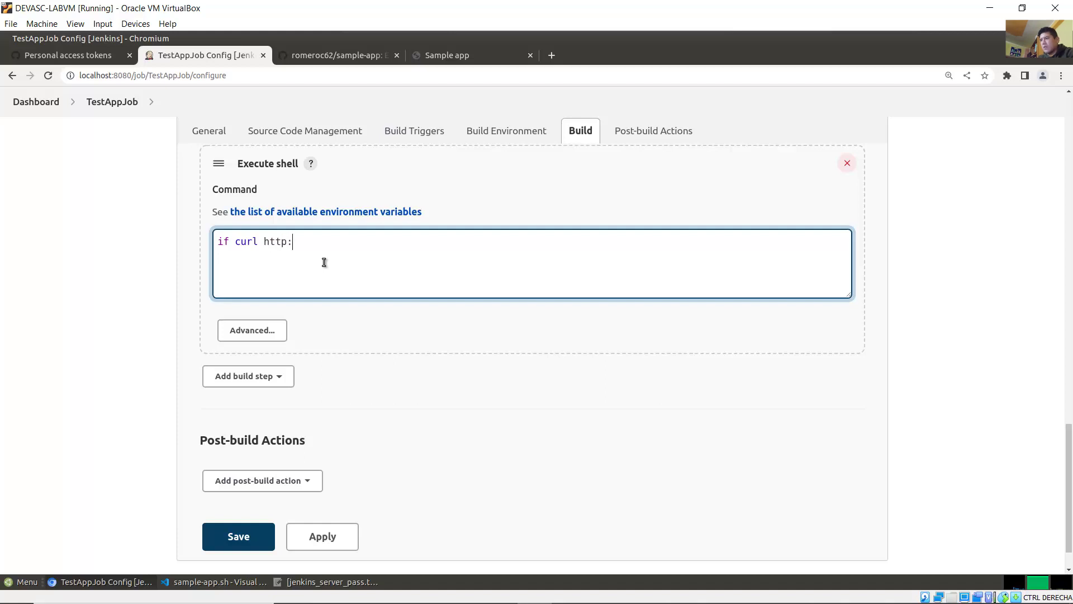
{"action": "type", "text": "://"}
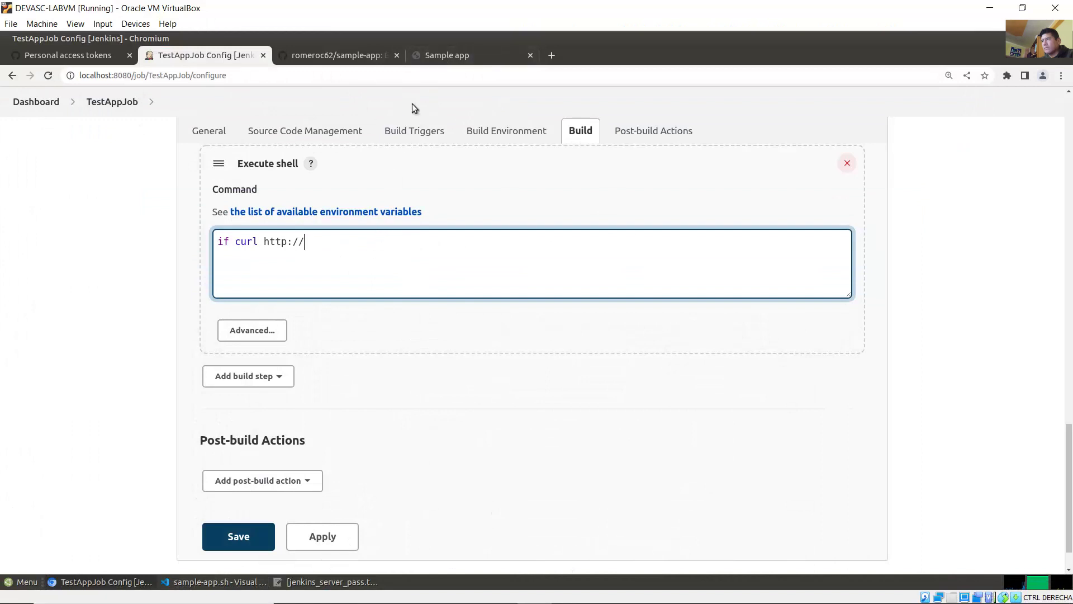
{"action": "left_click", "coordinate": [456, 54]}
{"action": "left_click", "coordinate": [253, 111]}
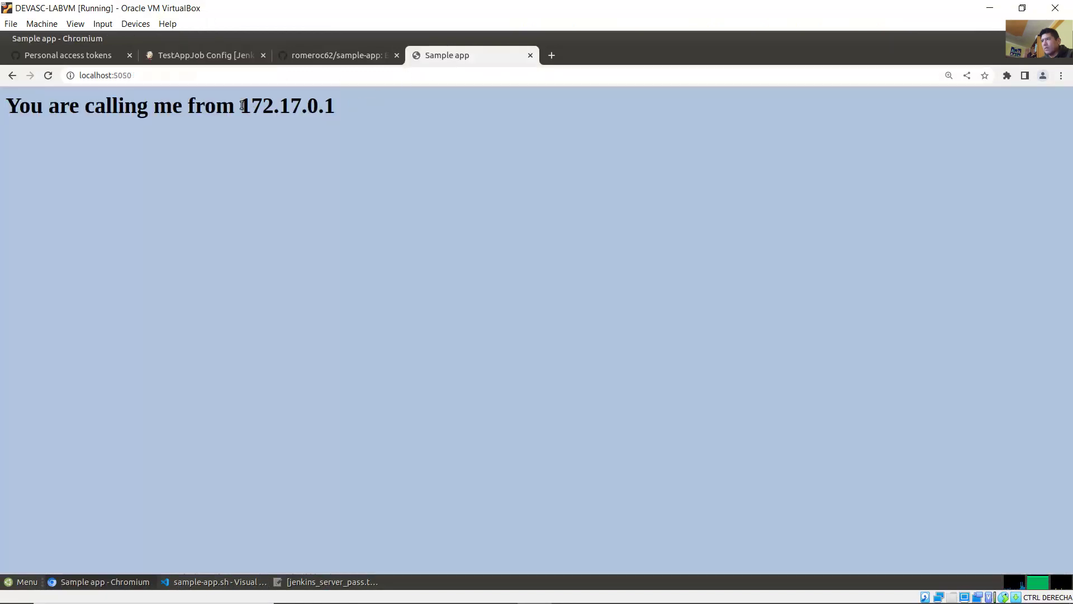
{"action": "left_click_drag", "start_coordinate": [241, 107], "coordinate": [335, 106]}
{"action": "right_click", "coordinate": [317, 103]}
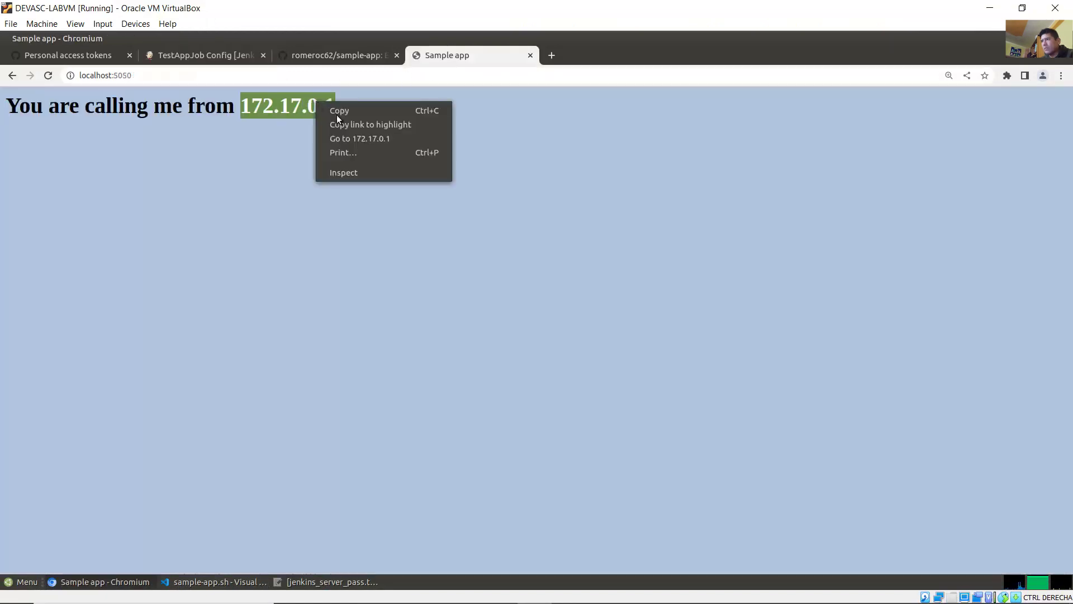
{"action": "left_click", "coordinate": [348, 113]}
{"action": "left_click", "coordinate": [231, 59]}
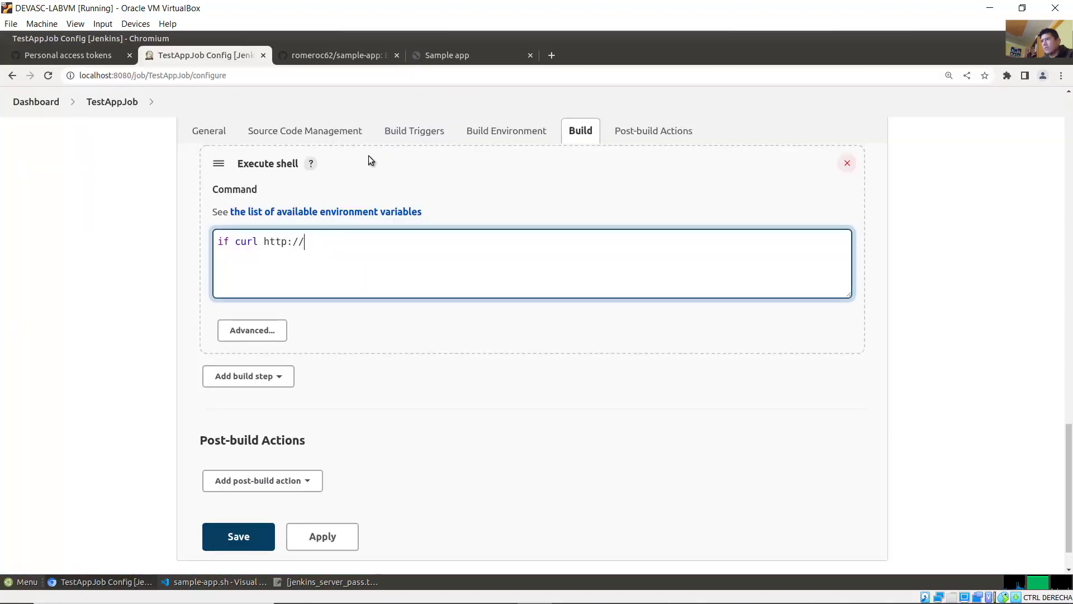
{"action": "right_click", "coordinate": [354, 237]}
{"action": "left_click", "coordinate": [401, 307]}
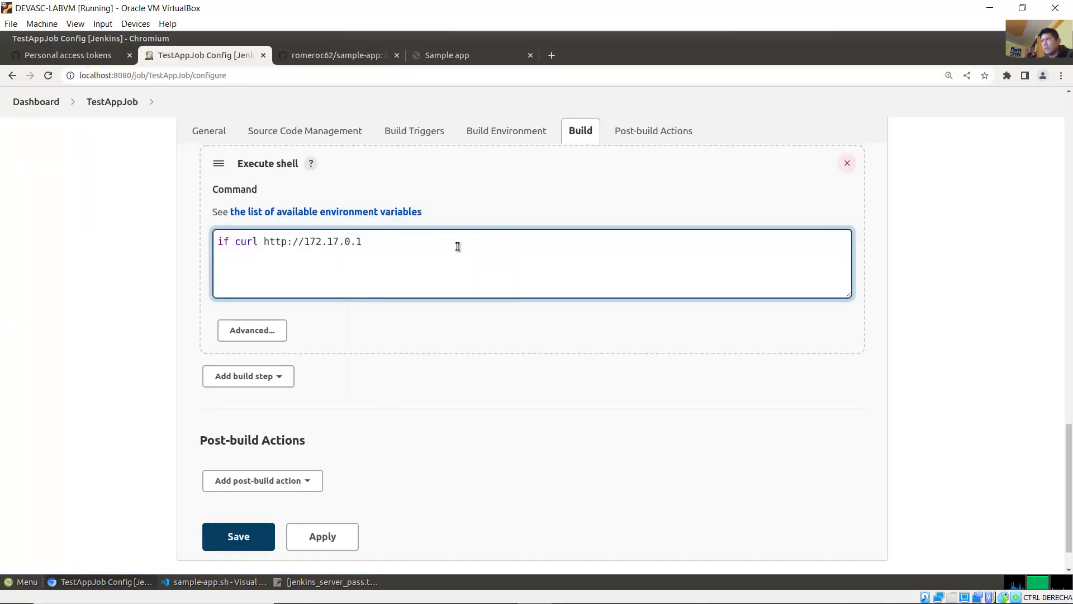
Step: Add ':5050 | grep ""' and paste the 'You are calling me from 172.17.0.1' heading inside the quotes
{"action": "type", "text": ":"}
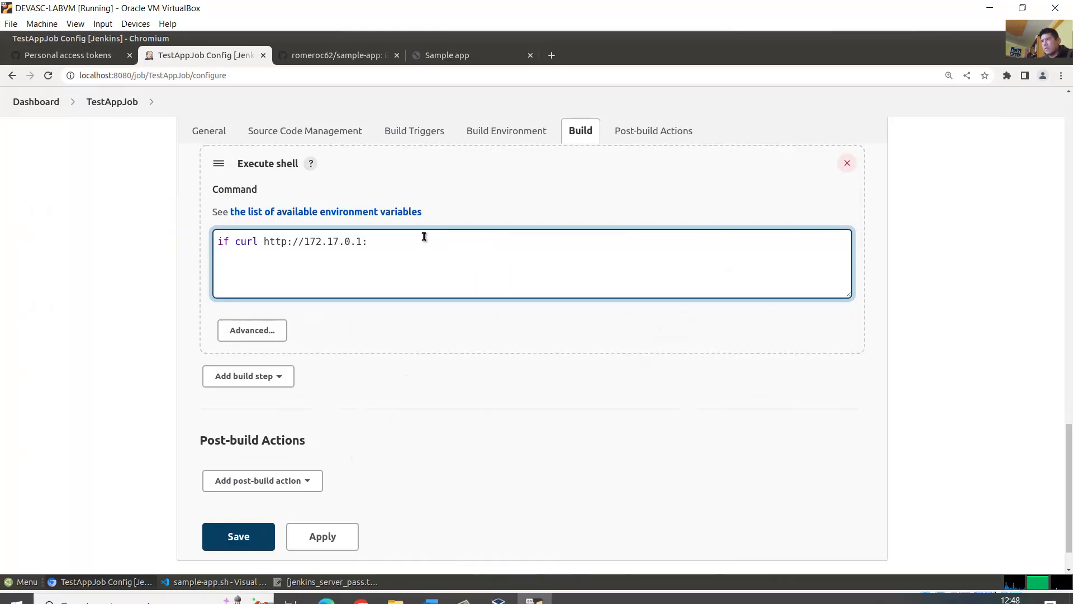
{"action": "type", "text": "5050"}
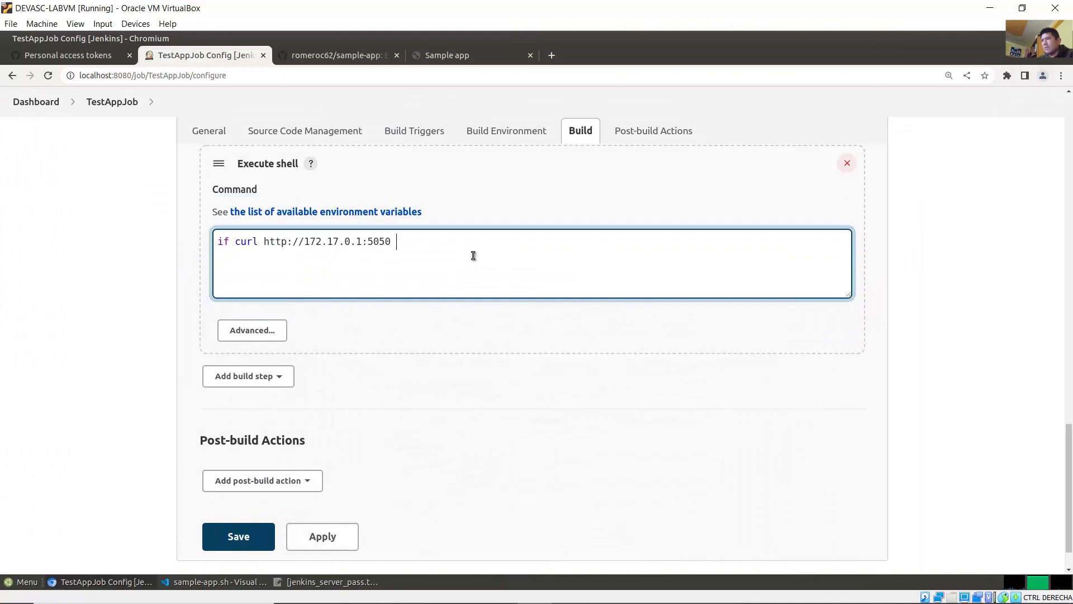
{"action": "type", "text": " | gr"}
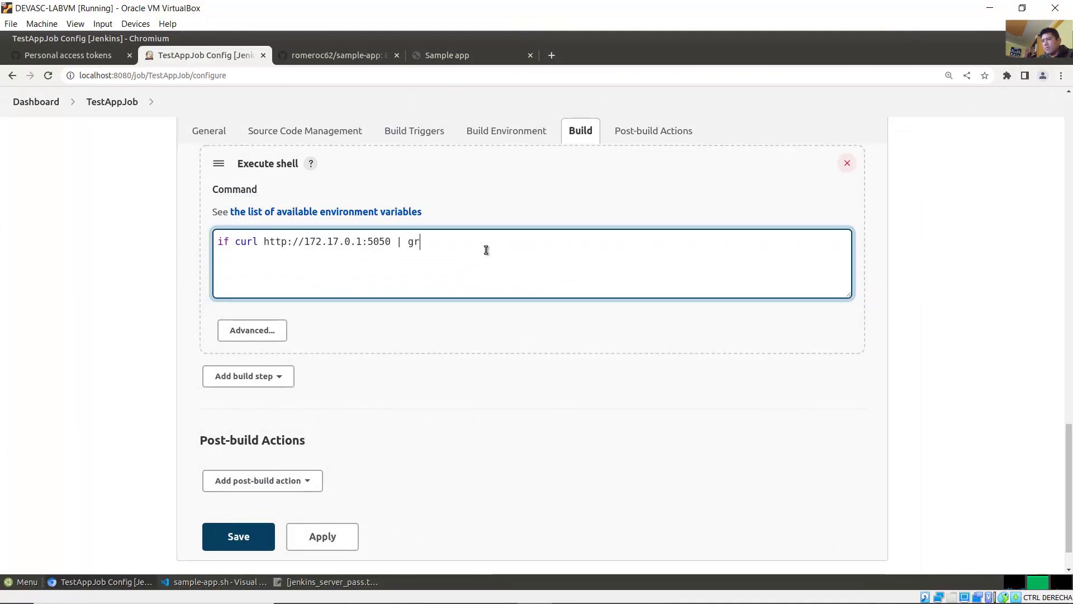
{"action": "type", "text": "ep \"\""}
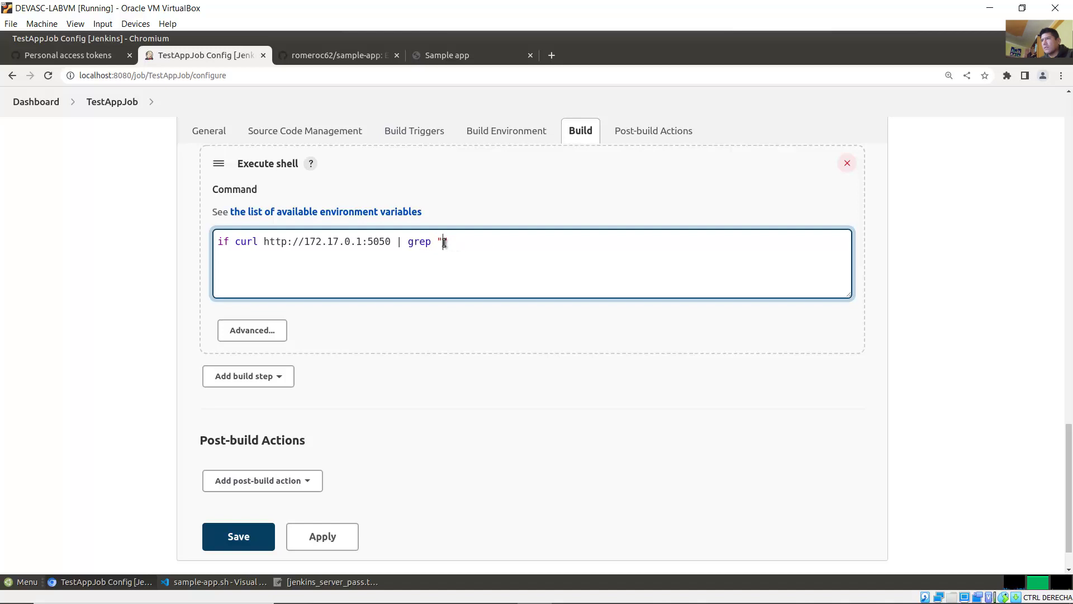
{"action": "left_click", "coordinate": [458, 55]}
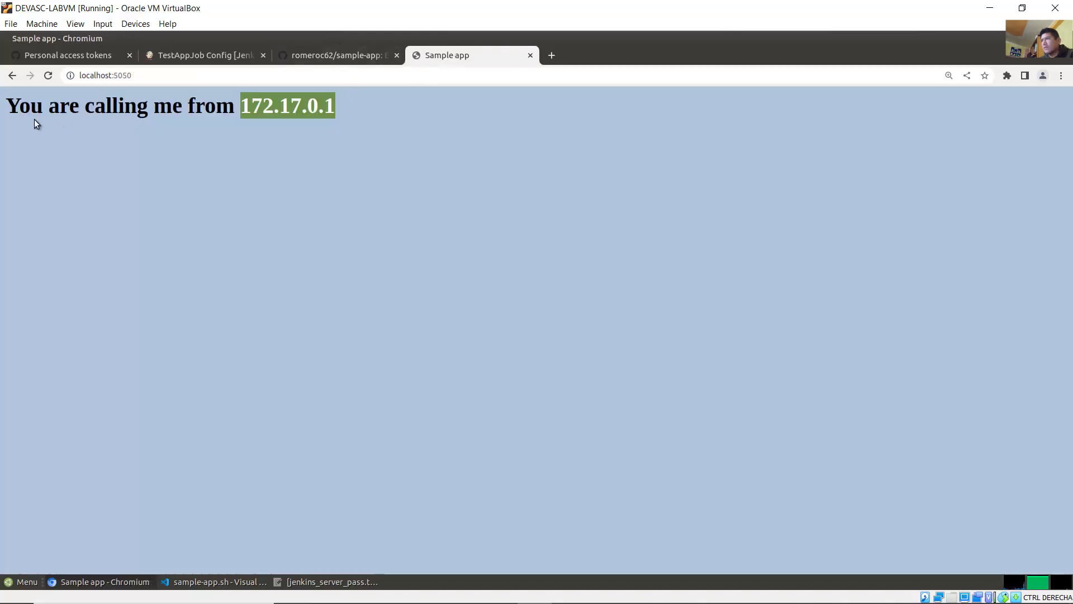
{"action": "left_click_drag", "start_coordinate": [6, 106], "coordinate": [344, 120]}
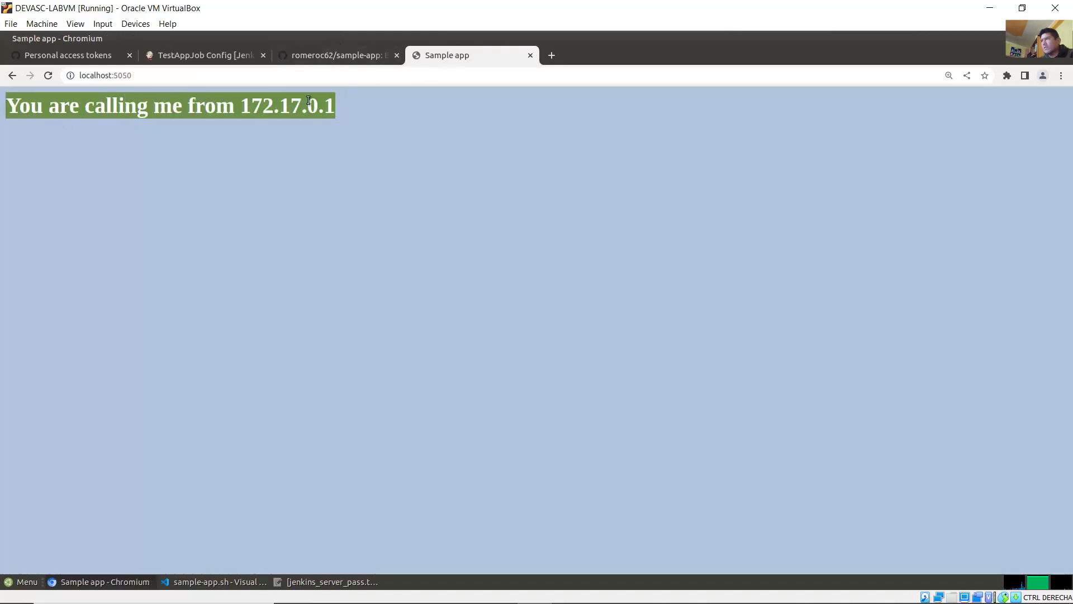
{"action": "right_click", "coordinate": [308, 101]}
{"action": "left_click", "coordinate": [322, 107]}
{"action": "left_click", "coordinate": [223, 55]}
{"action": "left_click", "coordinate": [442, 244]}
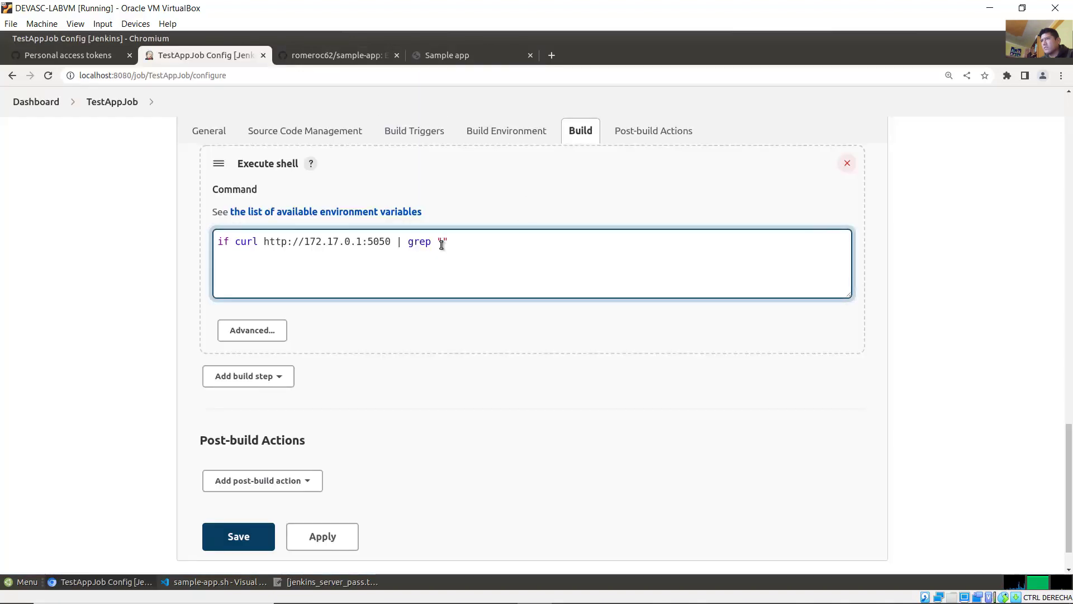
{"action": "right_click", "coordinate": [444, 237]}
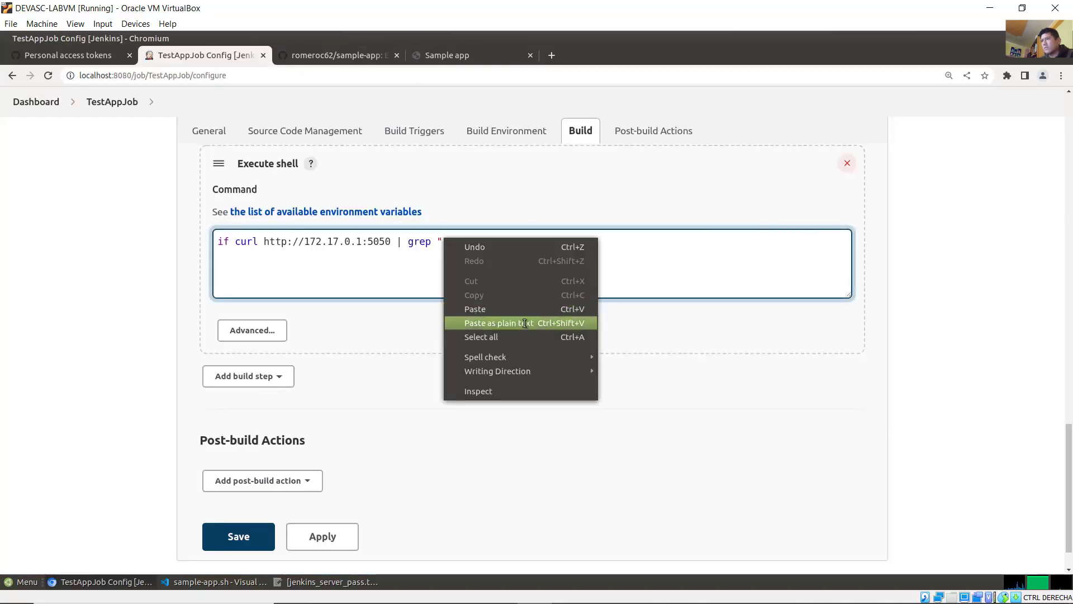
{"action": "left_click", "coordinate": [524, 323]}
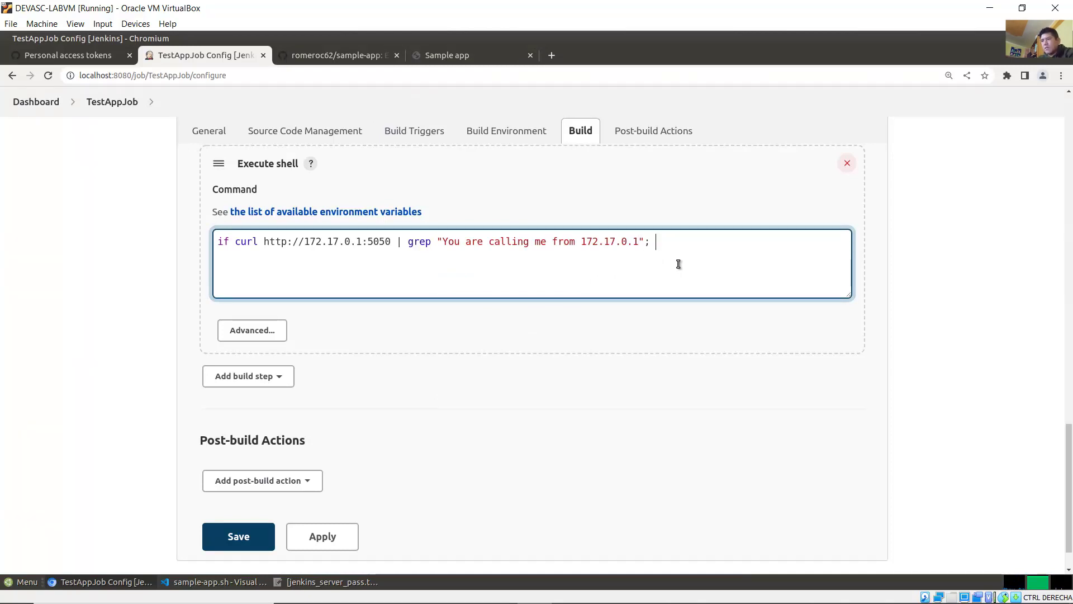
Step: Add 'then' on a new line and check the remaining script lines in the lab guide
{"action": "type", "text": "then"}
{"action": "key", "text": "Return"}
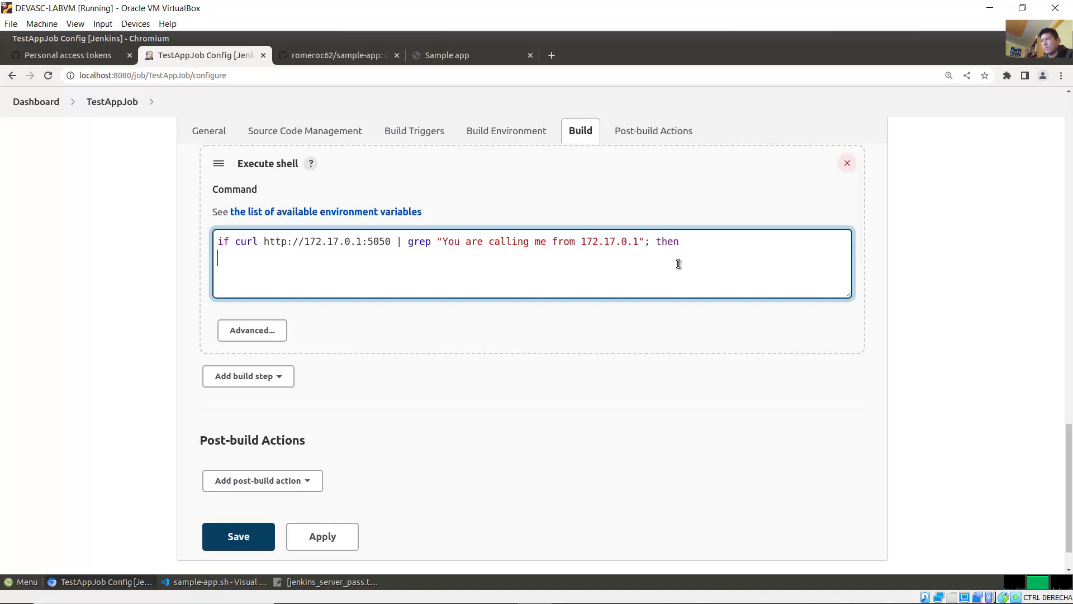
{"action": "mouse_move", "coordinate": [530, 602]}
{"action": "left_click", "coordinate": [430, 589]}
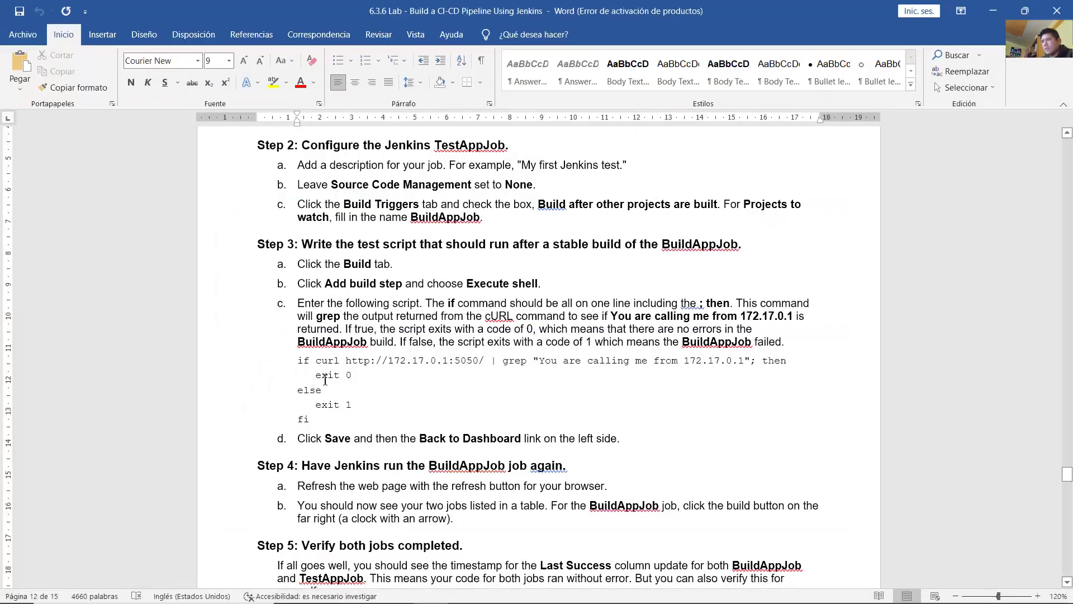
{"action": "left_click_drag", "start_coordinate": [324, 380], "coordinate": [360, 421]}
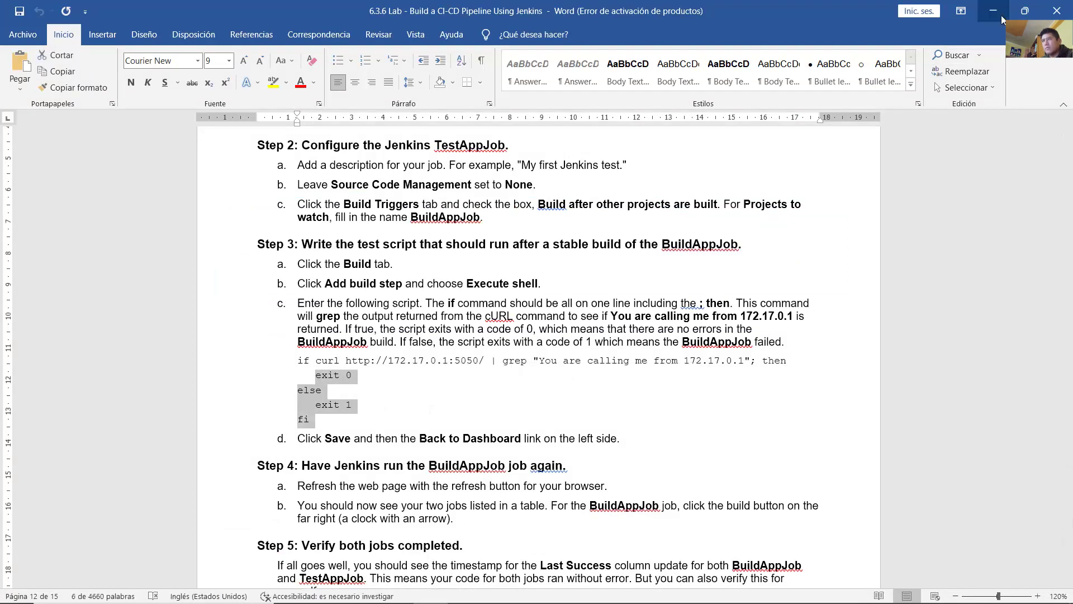
{"action": "left_click", "coordinate": [993, 11]}
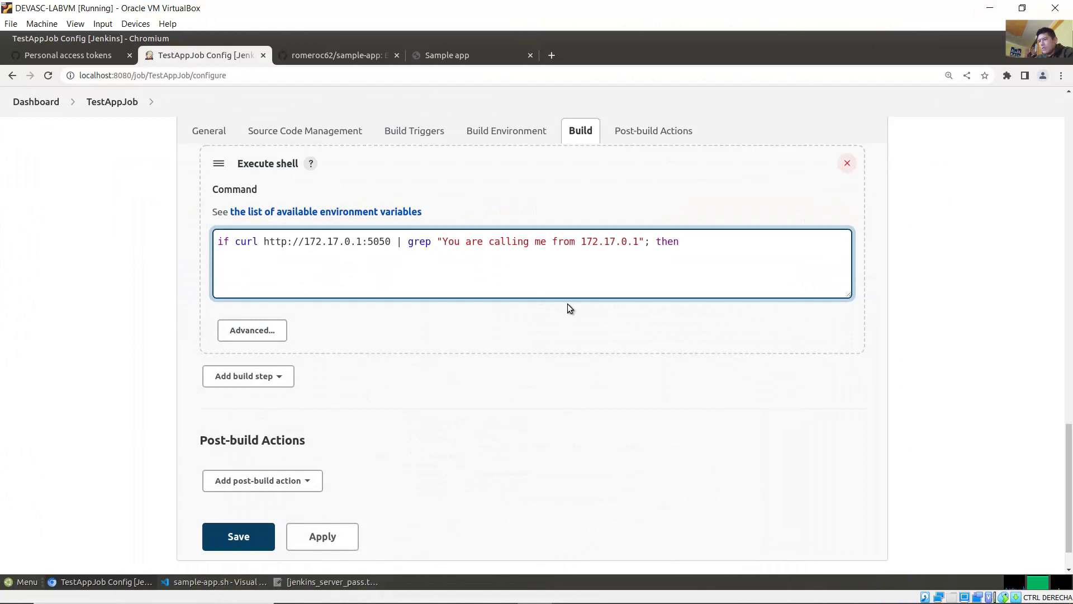
Step: Finish the script with exit 0, else, exit 1 and fi, indenting the exit lines
{"action": "type", "text": "exi 0"}
{"action": "key", "text": "BackSpace"}
{"action": "key", "text": "Return"}
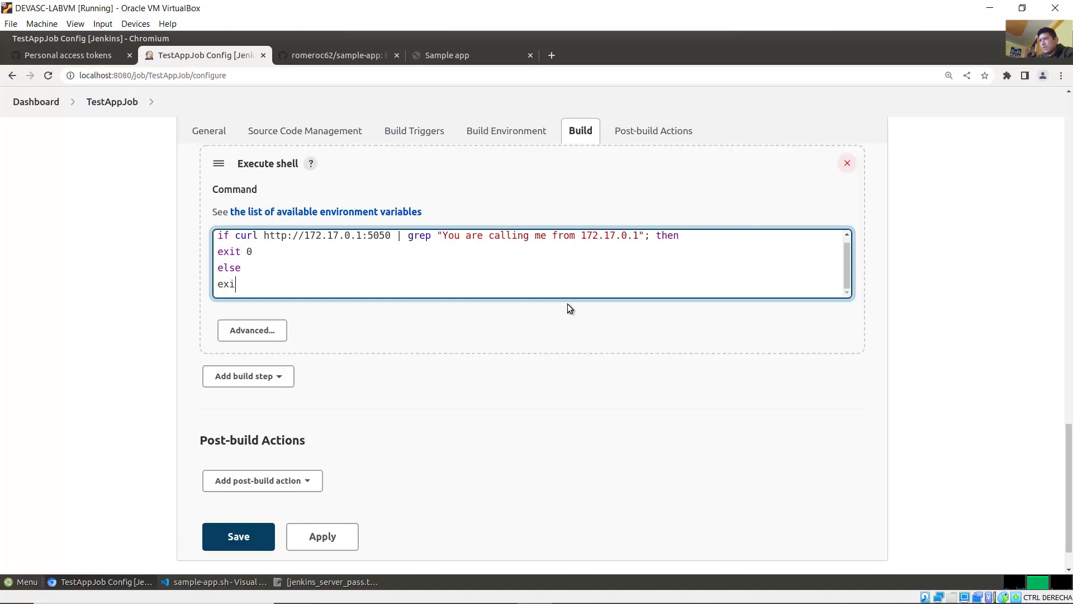
{"action": "type", "text": "fi"}
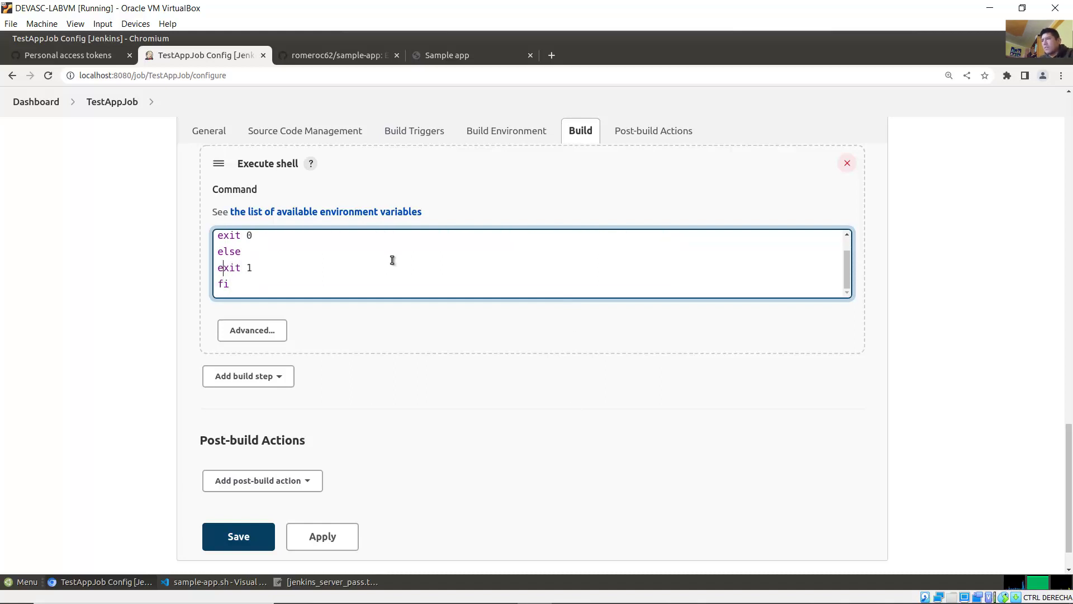
{"action": "key", "text": "Tab"}
{"action": "key", "text": "Up"}
{"action": "key", "text": "Up"}
{"action": "key", "text": "Tab"}
{"action": "key", "text": "Up"}
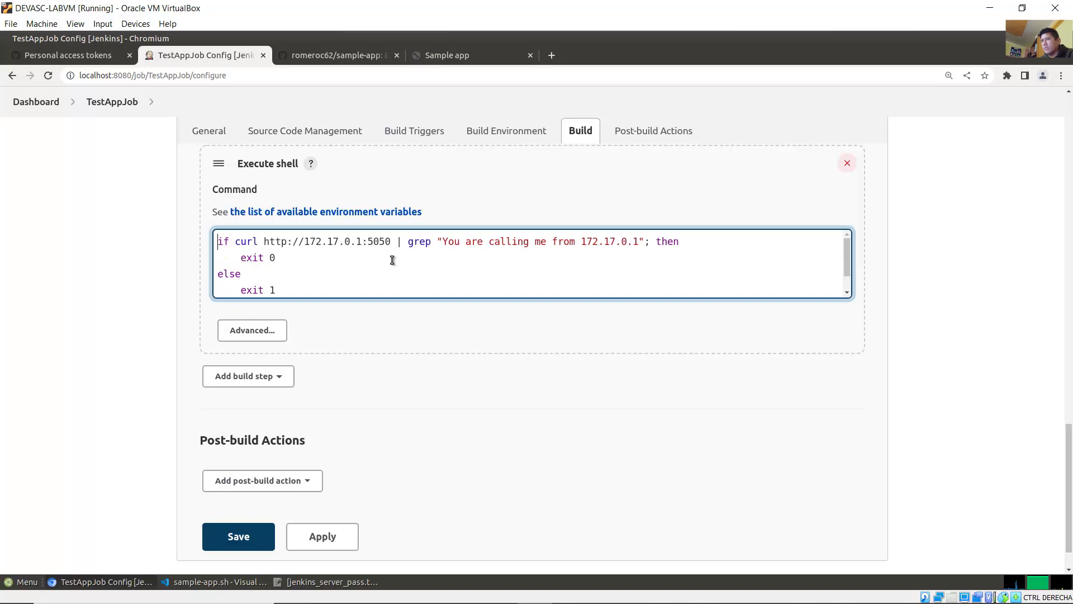
{"action": "key", "text": "Down"}
{"action": "key", "text": "Down"}
{"action": "key", "text": "Down"}
{"action": "key", "text": "Down"}
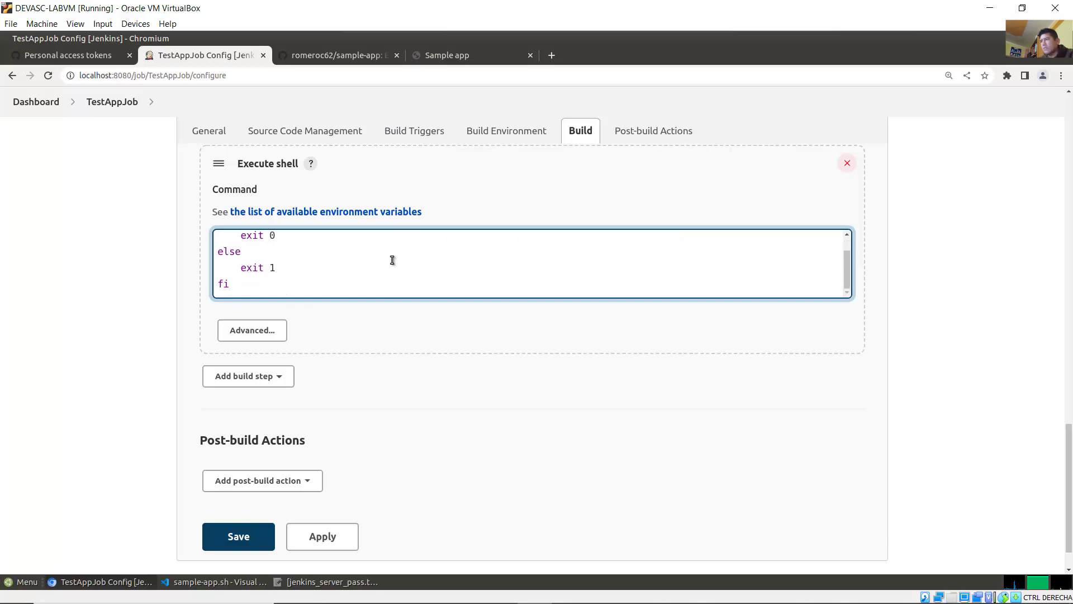
Step: Read the guide's instruction about saving the job, then return to the Jenkins configuration
{"action": "left_click", "coordinate": [448, 589]}
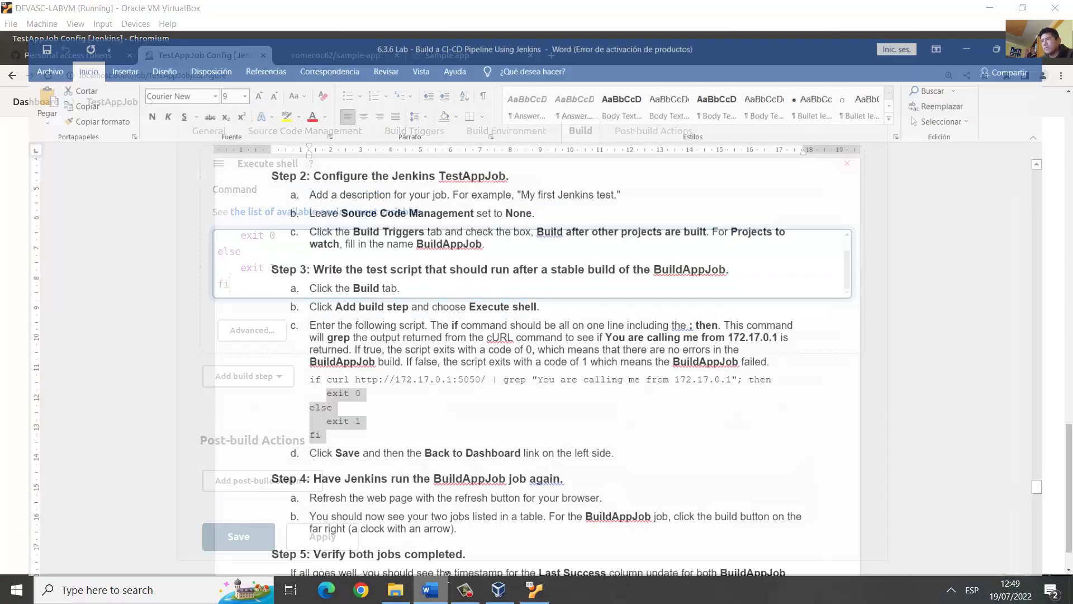
{"action": "scroll", "coordinate": [560, 366], "scroll_direction": "down", "scroll_amount": 1}
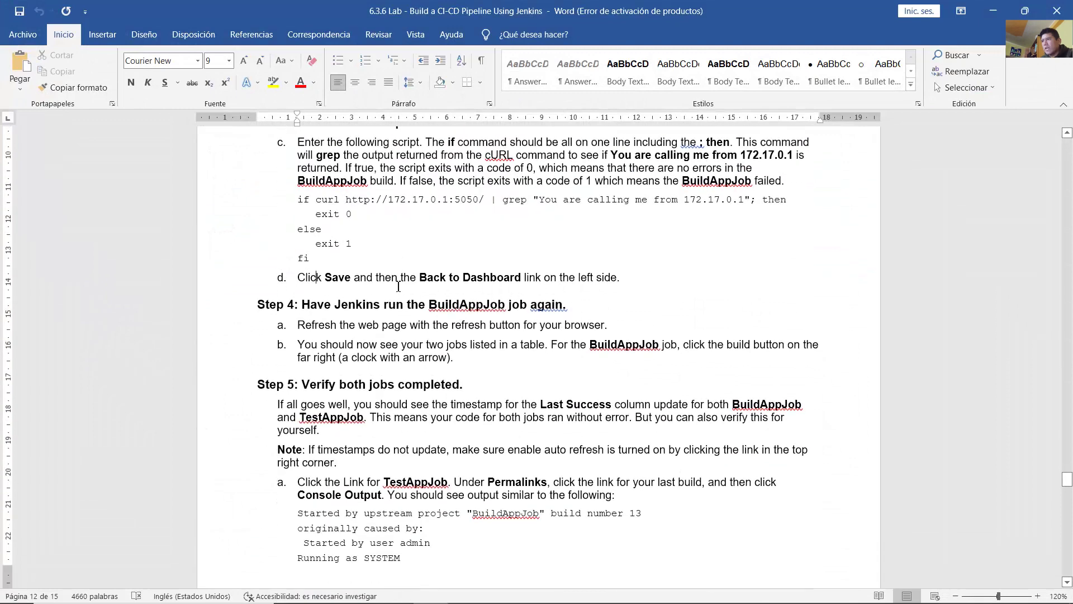
{"action": "left_click_drag", "start_coordinate": [297, 277], "coordinate": [596, 281]}
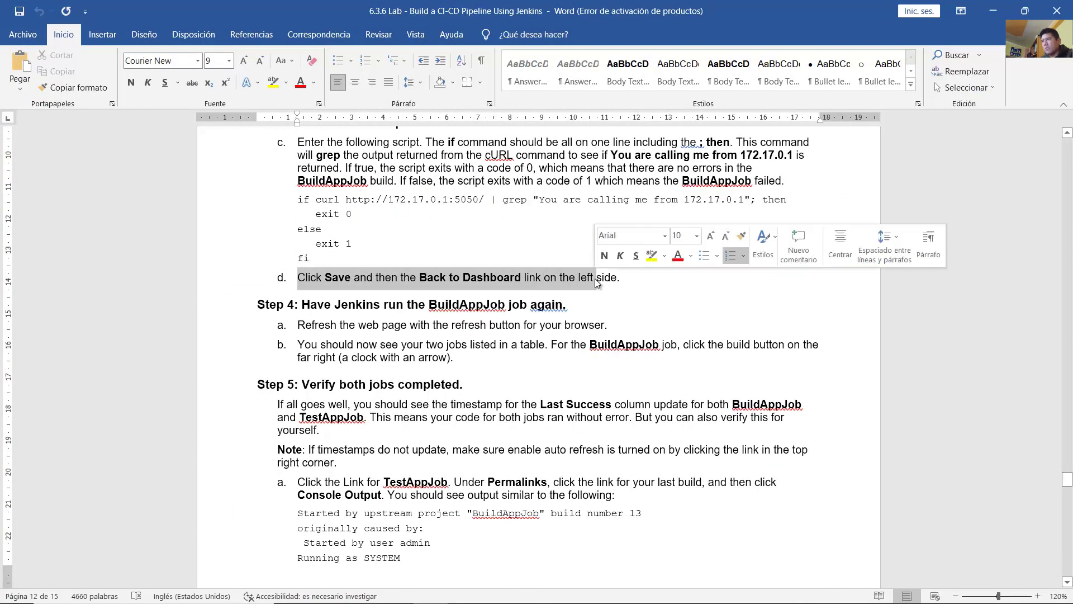
{"action": "left_click", "coordinate": [534, 589]}
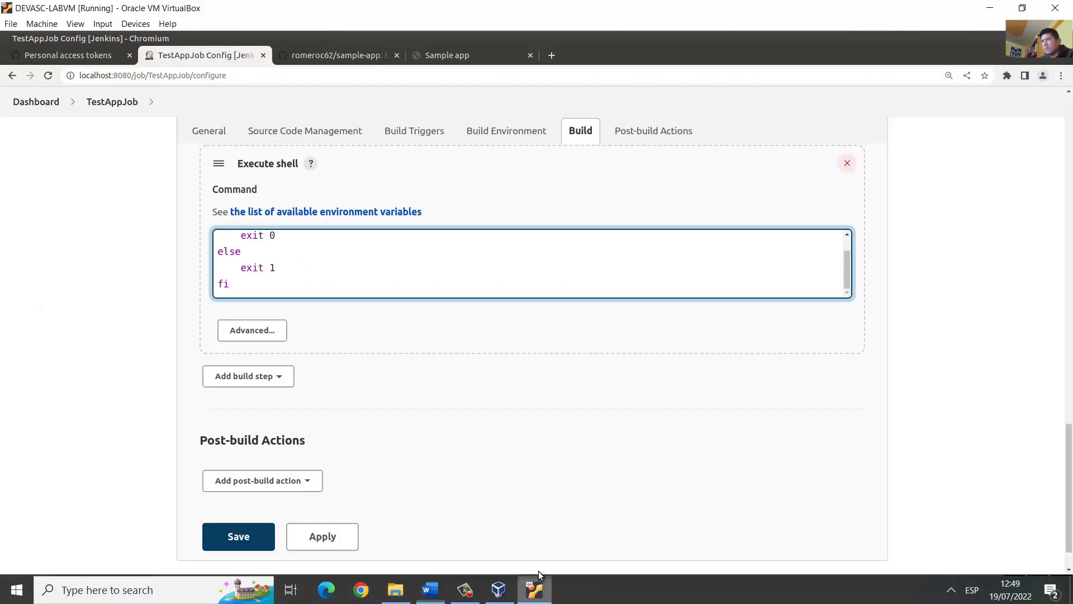
Step: Save the TestAppJob configuration and go back to the Jenkins dashboard
{"action": "left_click", "coordinate": [237, 537]}
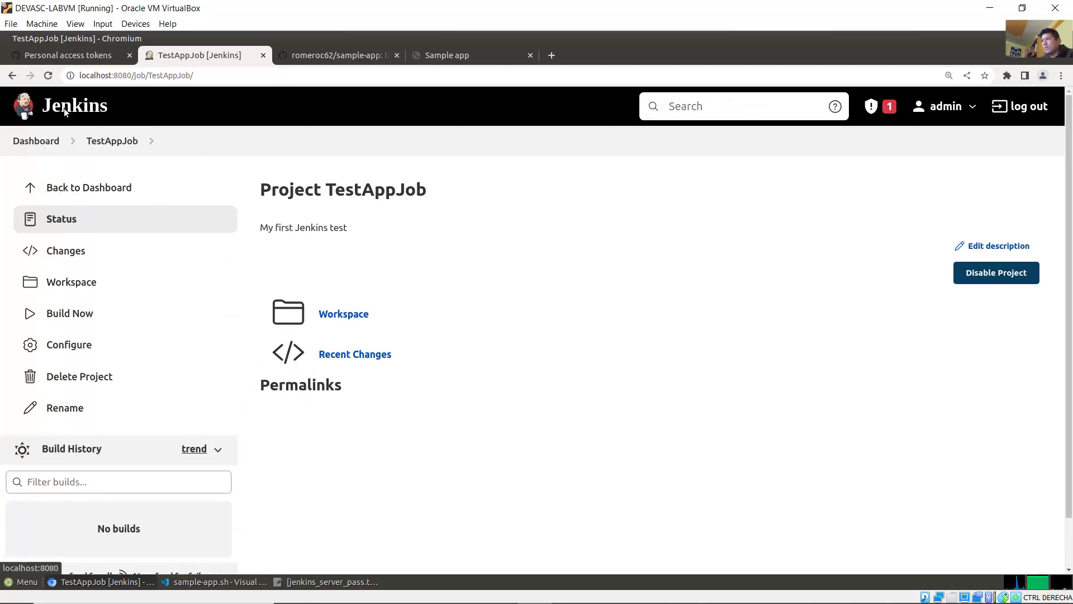
{"action": "left_click", "coordinate": [64, 112]}
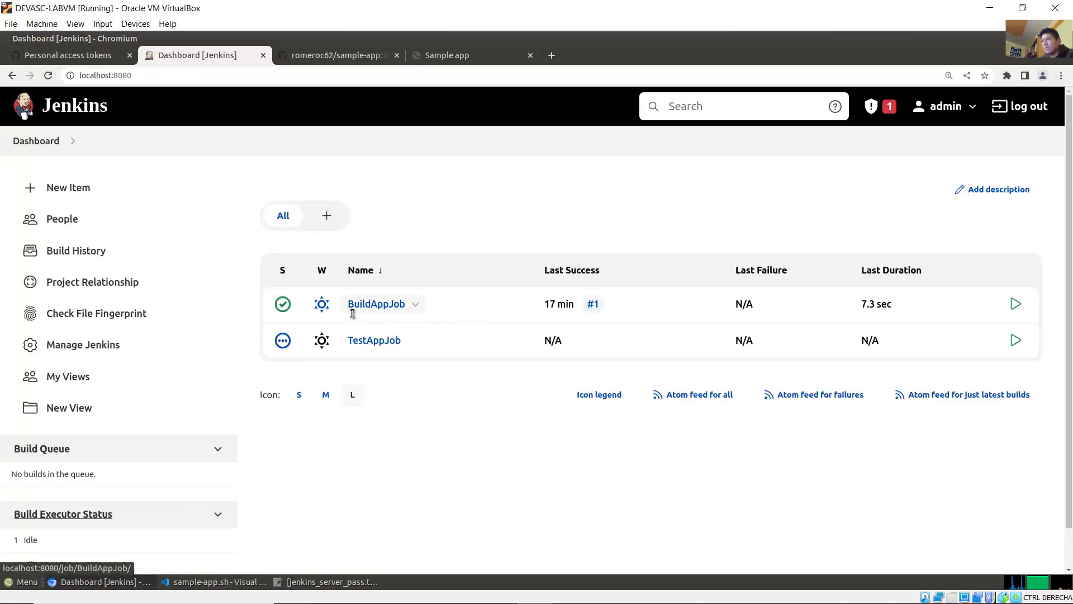
{"action": "left_click_drag", "start_coordinate": [455, 300], "coordinate": [465, 203]}
{"action": "left_click", "coordinate": [464, 203]}
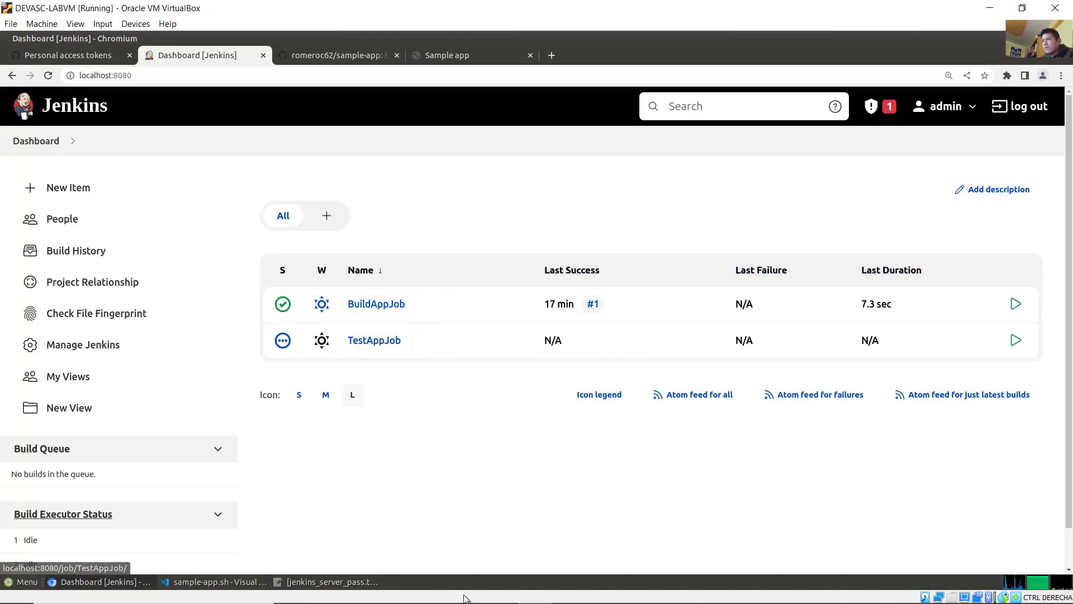
Step: Read Step 4's instructions to refresh the dashboard and build BuildAppJob
{"action": "left_click", "coordinate": [425, 593]}
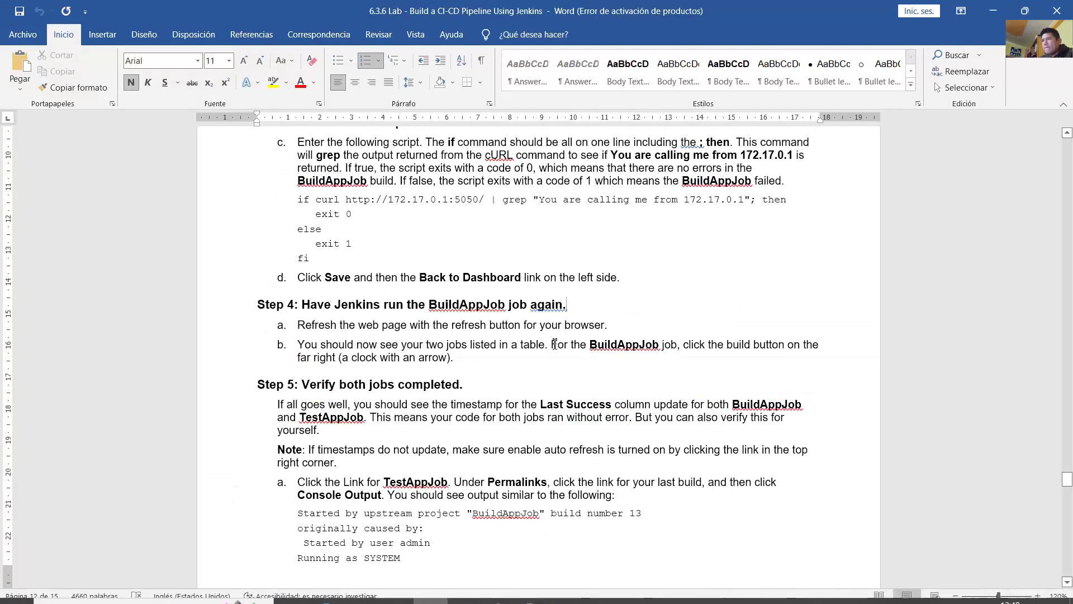
{"action": "scroll", "coordinate": [537, 309], "scroll_direction": "down", "scroll_amount": 2}
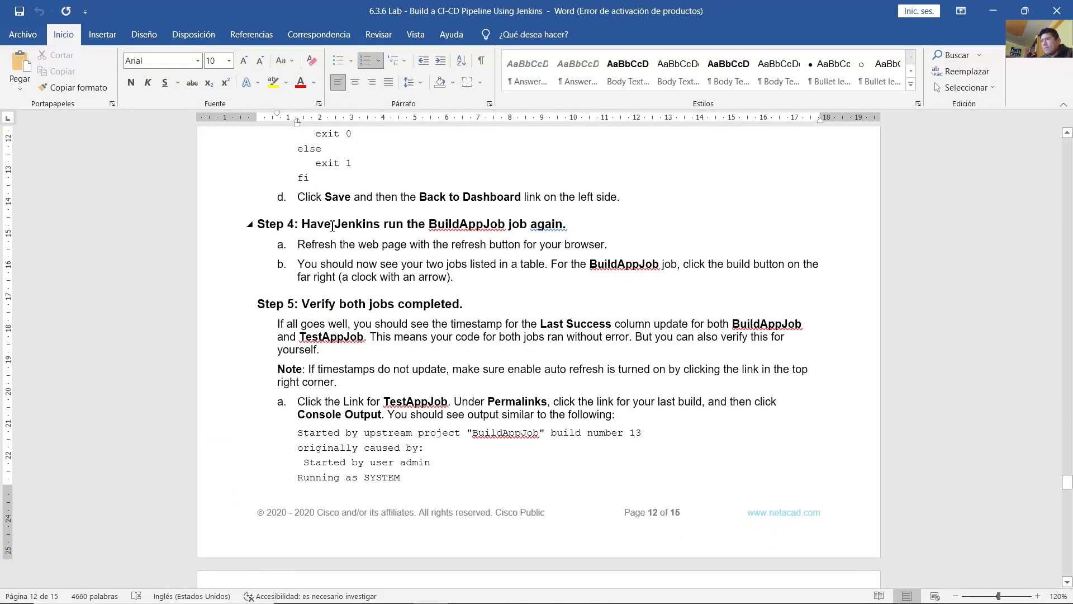
{"action": "left_click_drag", "start_coordinate": [332, 225], "coordinate": [557, 225]}
{"action": "left_click_drag", "start_coordinate": [298, 245], "coordinate": [471, 246]}
{"action": "left_click_drag", "start_coordinate": [307, 277], "coordinate": [810, 273]}
{"action": "left_click", "coordinate": [520, 293]}
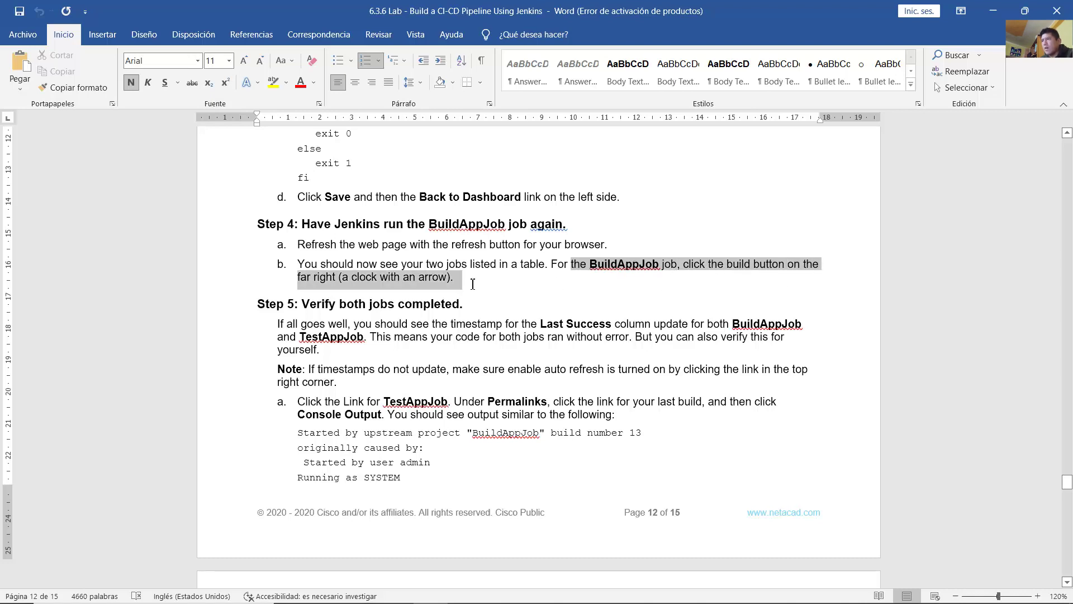
{"action": "left_click", "coordinate": [544, 286]}
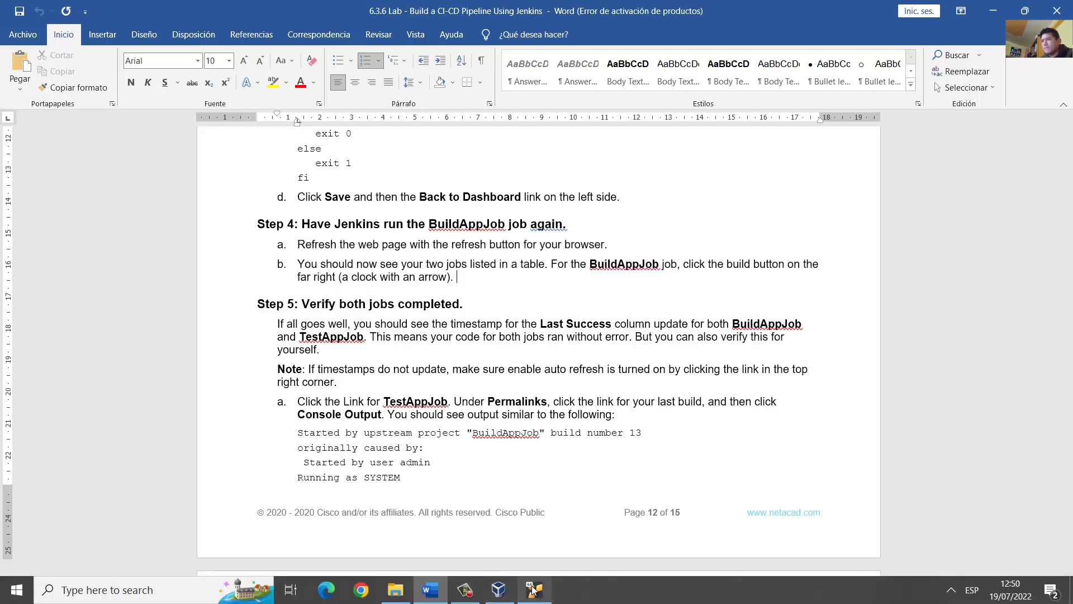
{"action": "left_click", "coordinate": [535, 590]}
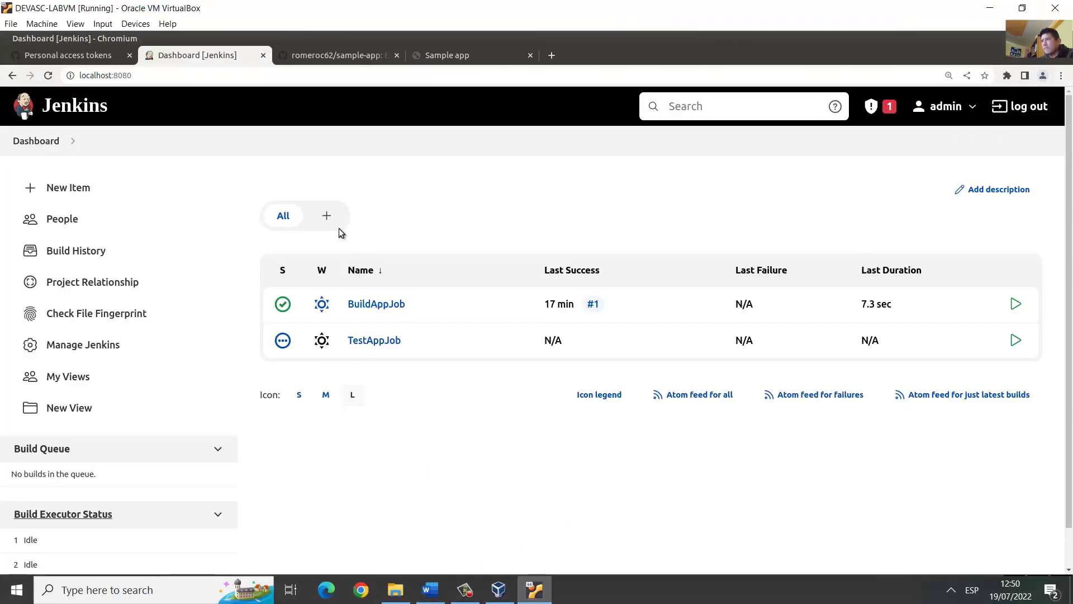
{"action": "left_click", "coordinate": [52, 76]}
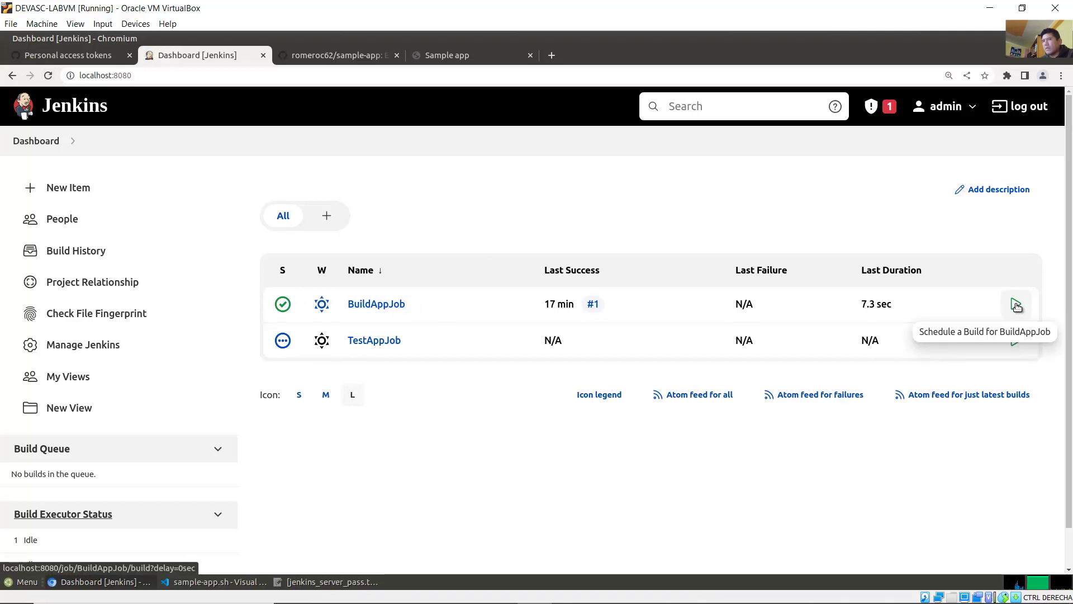
{"action": "left_click", "coordinate": [1015, 306]}
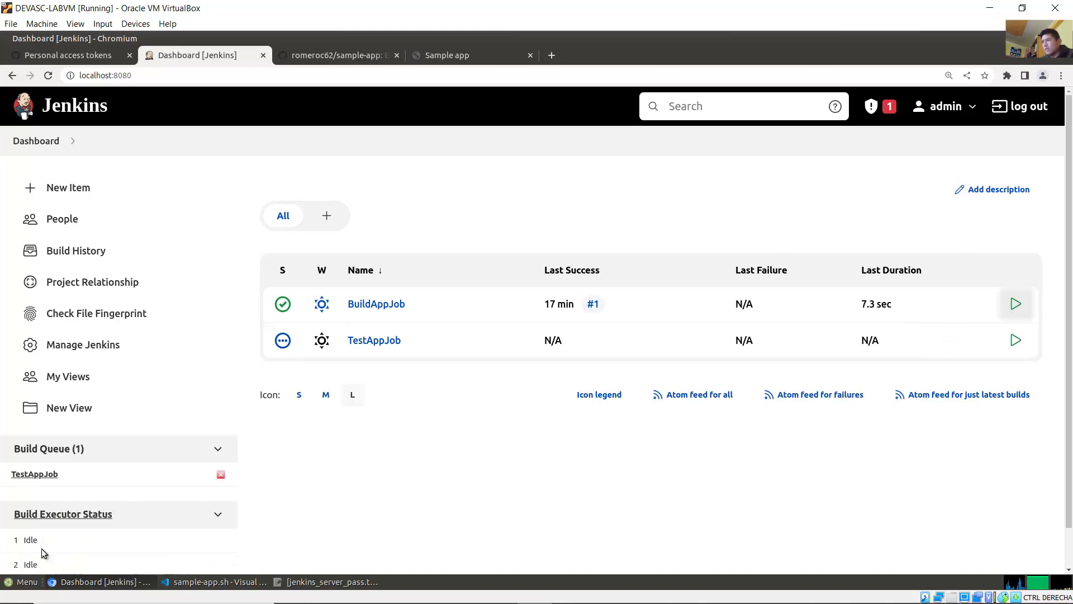
{"action": "left_click_drag", "start_coordinate": [1070, 455], "coordinate": [1071, 529]}
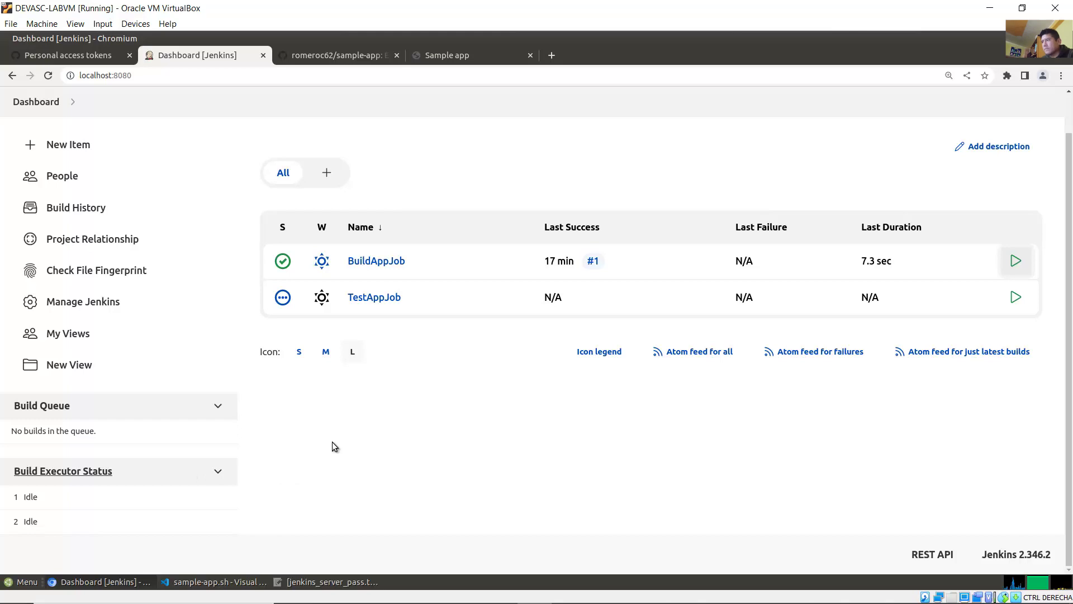
{"action": "left_click", "coordinate": [430, 590]}
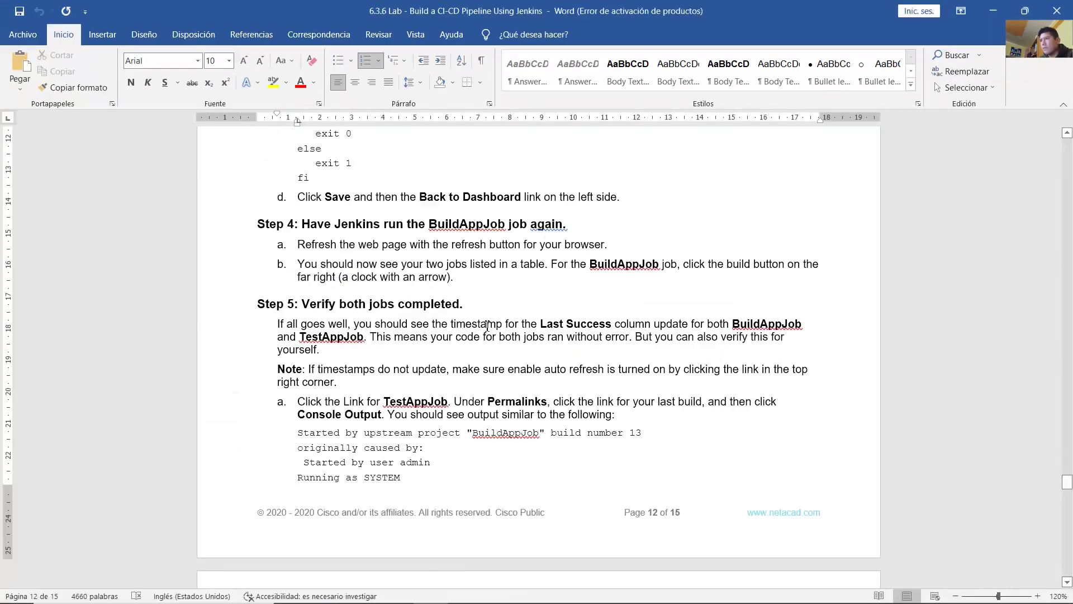
{"action": "left_click_drag", "start_coordinate": [311, 308], "coordinate": [466, 308]}
{"action": "left_click", "coordinate": [281, 323]}
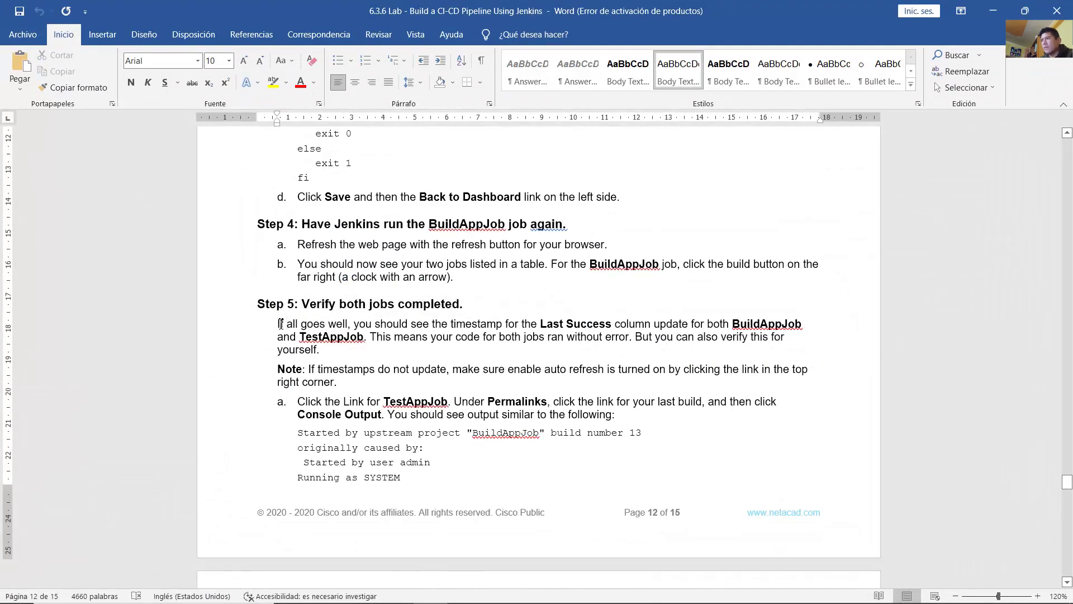
{"action": "left_click_drag", "start_coordinate": [298, 324], "coordinate": [562, 352]}
{"action": "left_click", "coordinate": [562, 353]}
{"action": "scroll", "coordinate": [314, 294], "scroll_direction": "down", "scroll_amount": 3}
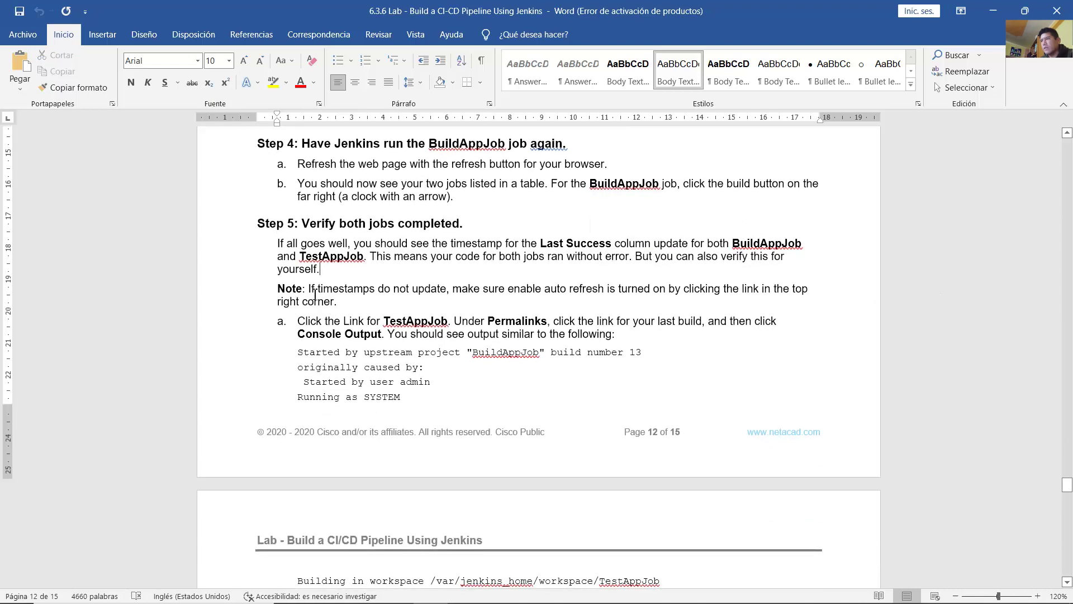
{"action": "left_click_drag", "start_coordinate": [308, 289], "coordinate": [631, 307]}
{"action": "left_click", "coordinate": [588, 303]}
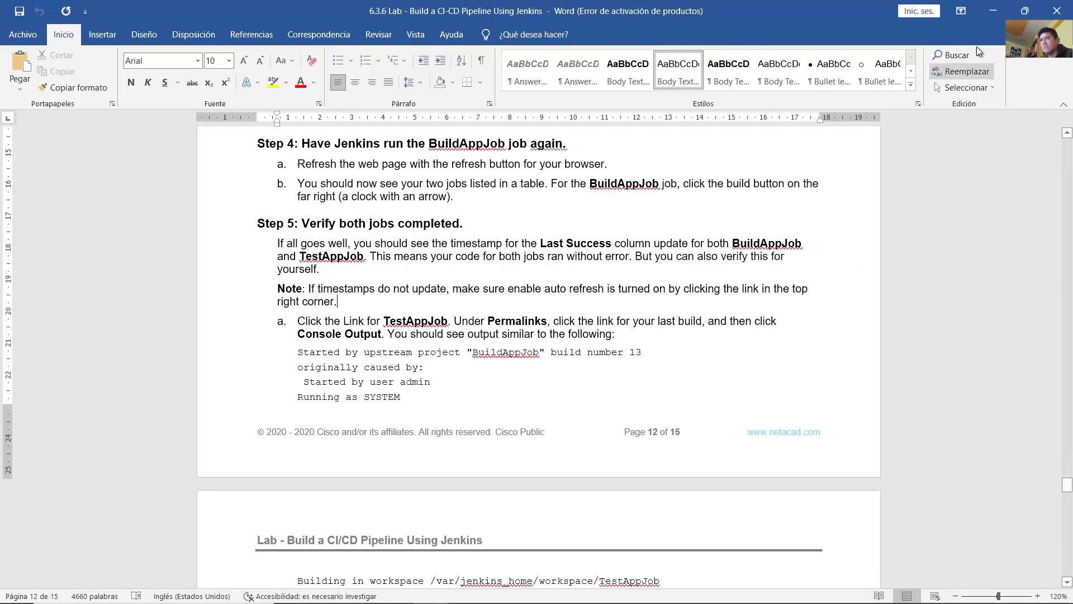
{"action": "left_click", "coordinate": [992, 11]}
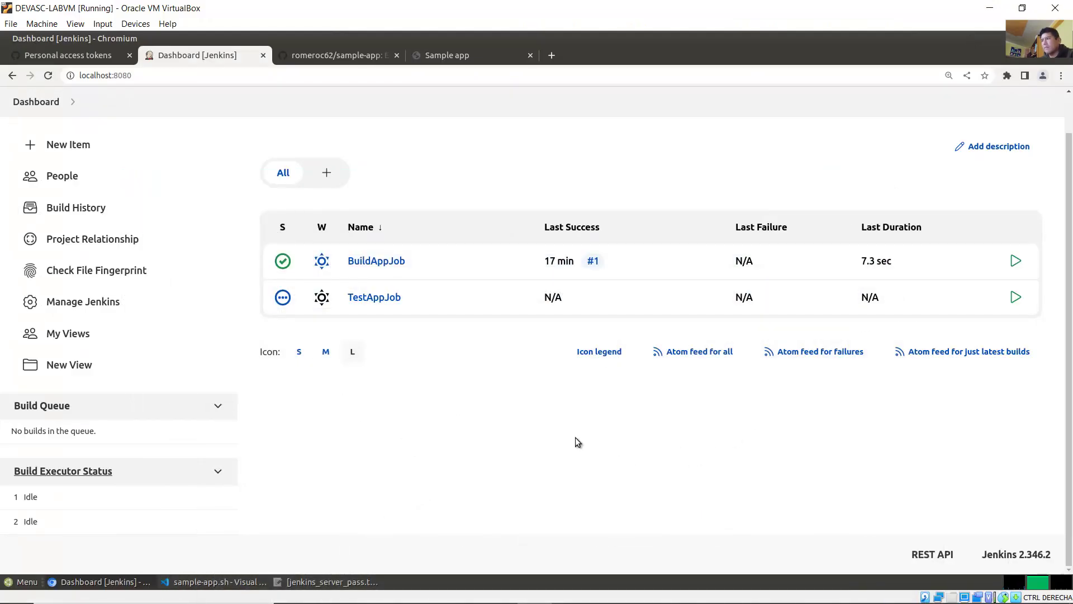
{"action": "scroll", "coordinate": [782, 341], "scroll_direction": "up", "scroll_amount": 2}
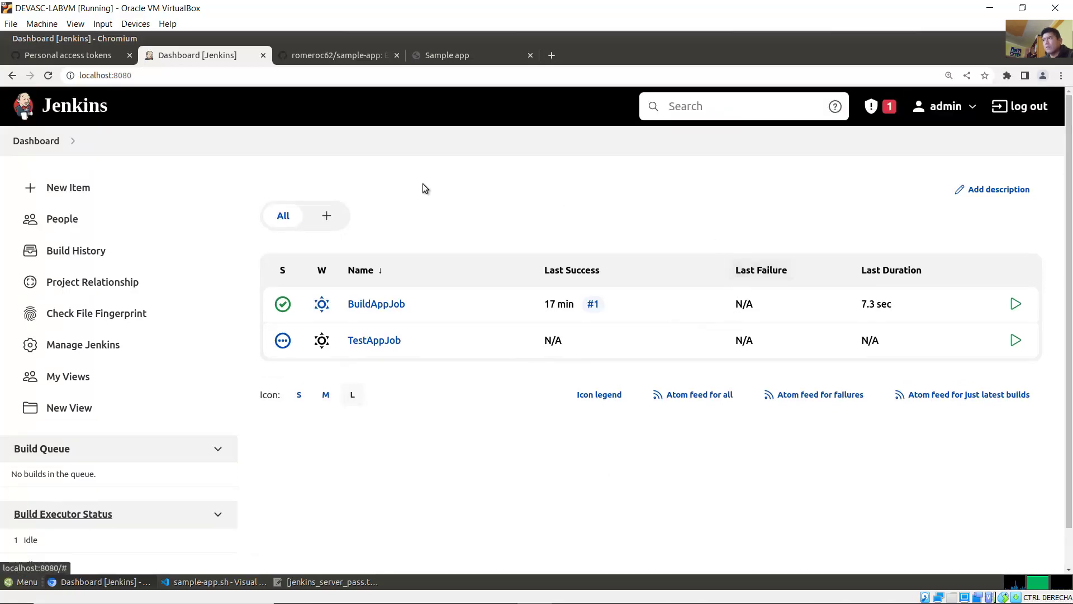
Step: Reload the dashboard to confirm both jobs succeeded, then open the BuildAppJob project
{"action": "left_click", "coordinate": [48, 78]}
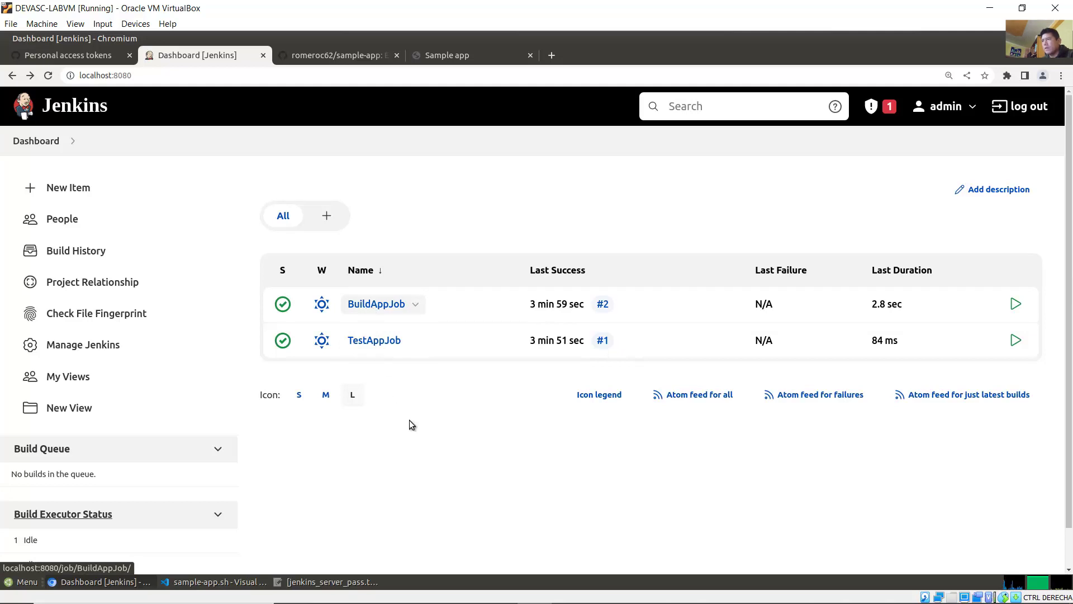
{"action": "left_click", "coordinate": [385, 304]}
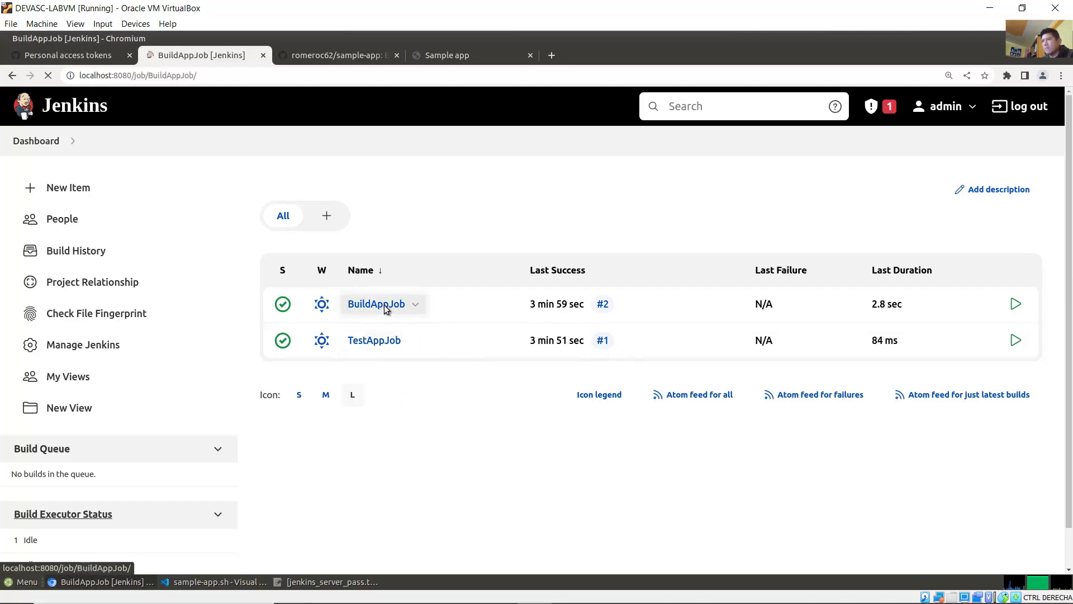
Step: Check BuildAppJob build #2's console output ends with Finished: SUCCESS
{"action": "scroll", "coordinate": [360, 422], "scroll_direction": "down", "scroll_amount": 1}
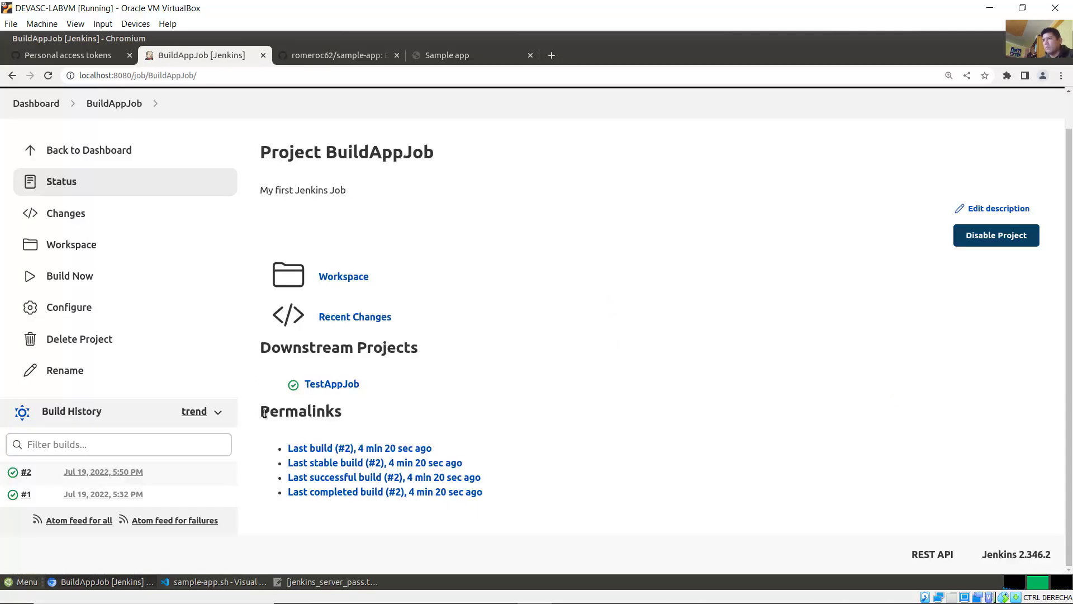
{"action": "left_click_drag", "start_coordinate": [265, 413], "coordinate": [338, 411]}
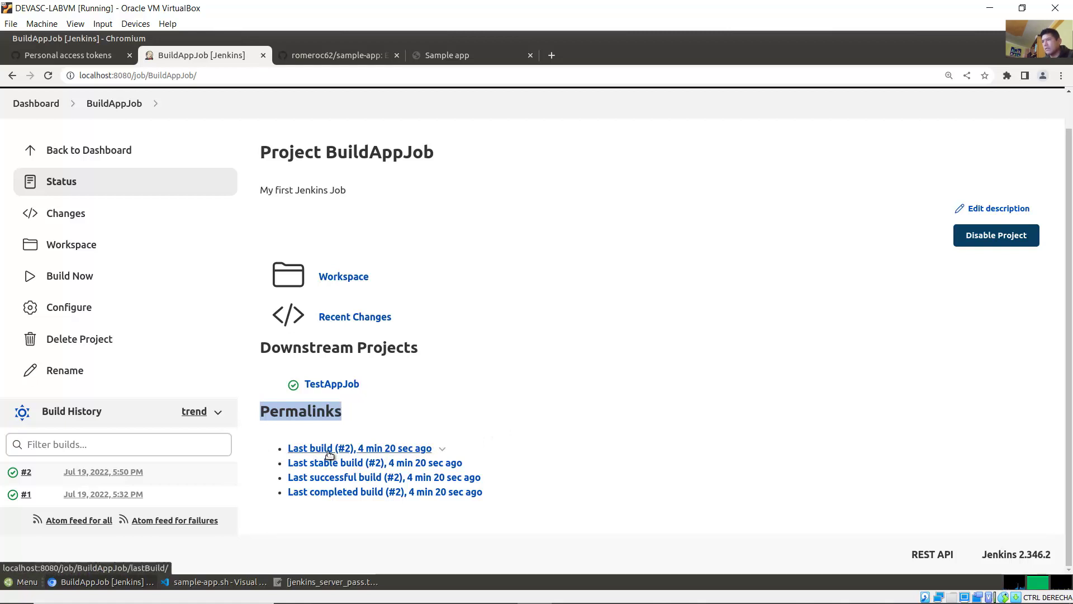
{"action": "left_click", "coordinate": [331, 450]}
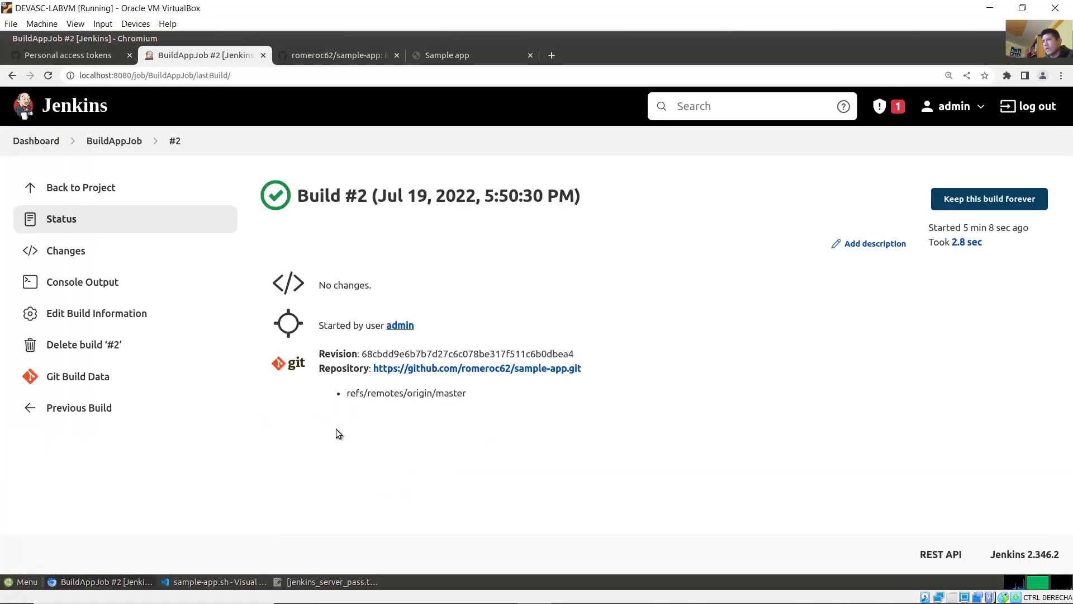
{"action": "left_click", "coordinate": [89, 283]}
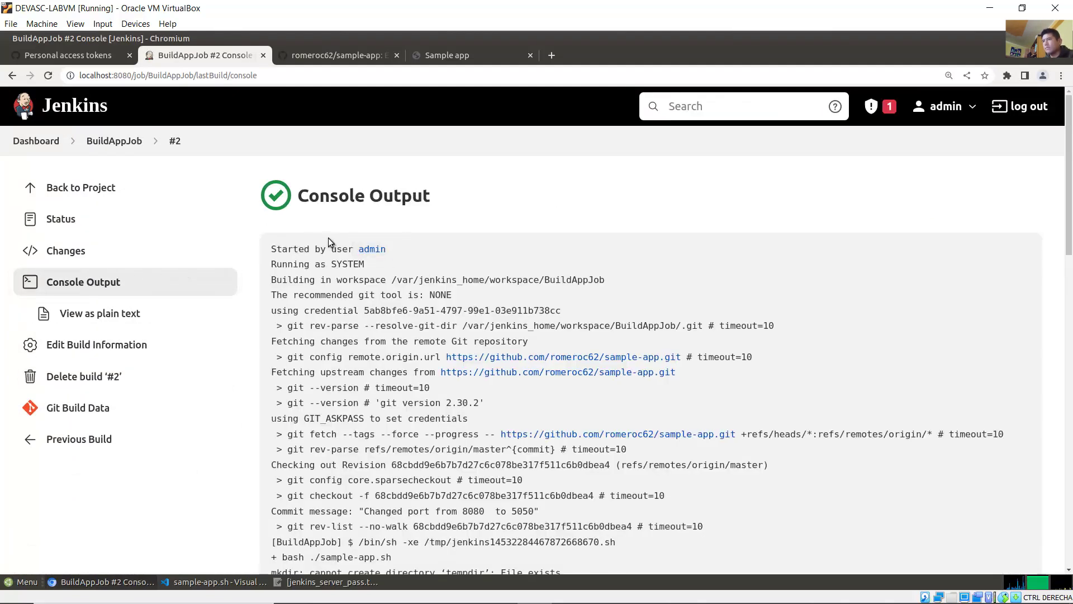
{"action": "left_click_drag", "start_coordinate": [1068, 222], "coordinate": [1063, 540]}
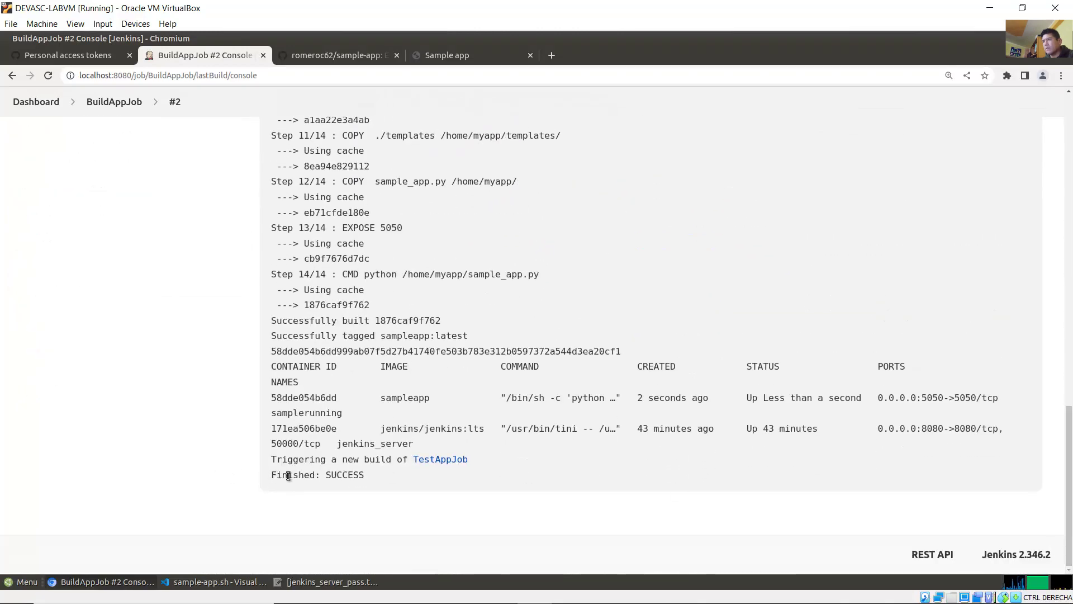
{"action": "left_click_drag", "start_coordinate": [277, 474], "coordinate": [461, 477]}
{"action": "scroll", "coordinate": [439, 398], "scroll_direction": "up", "scroll_amount": 5}
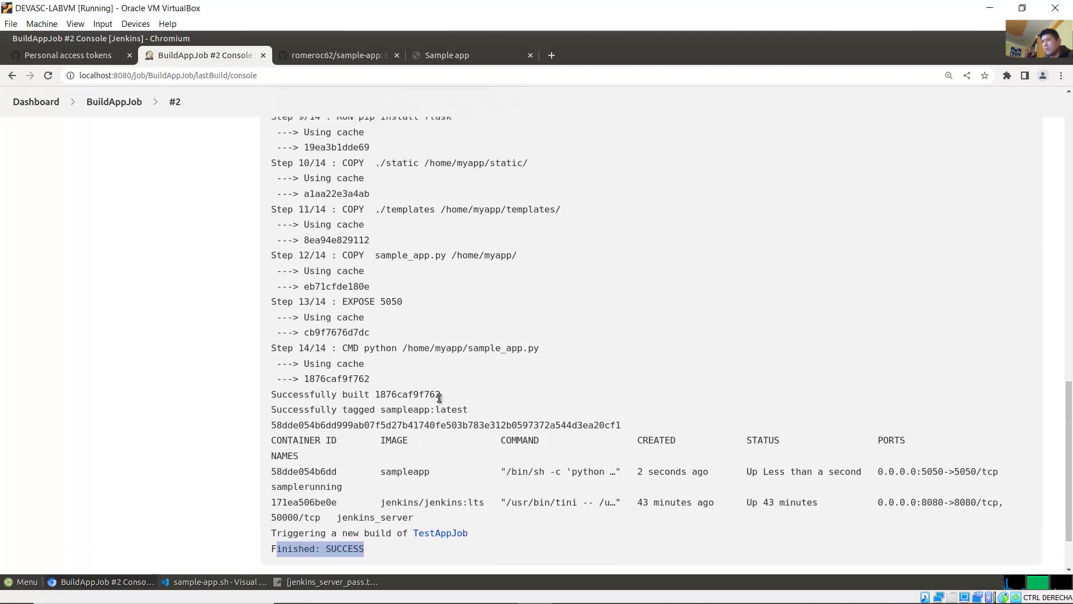
{"action": "scroll", "coordinate": [439, 398], "scroll_direction": "up", "scroll_amount": 10}
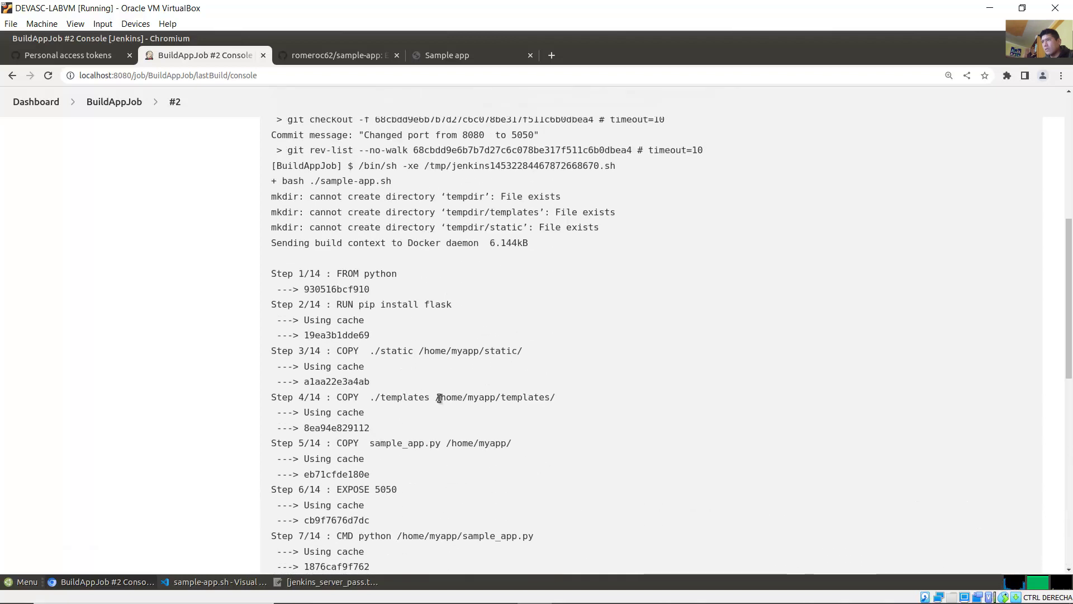
{"action": "scroll", "coordinate": [439, 398], "scroll_direction": "up", "scroll_amount": 4}
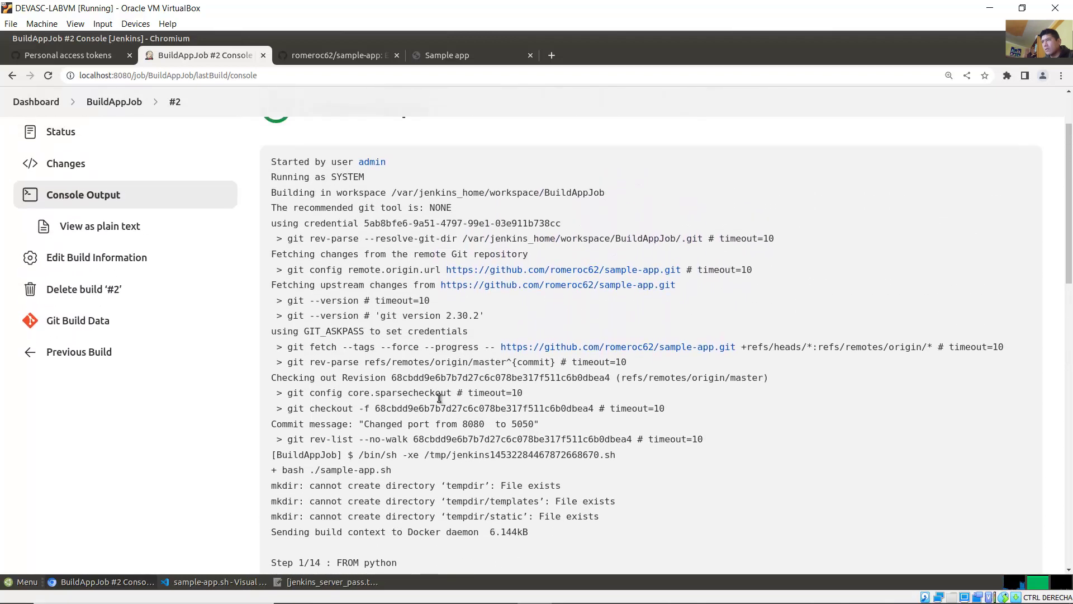
{"action": "left_click_drag", "start_coordinate": [305, 192], "coordinate": [656, 485]}
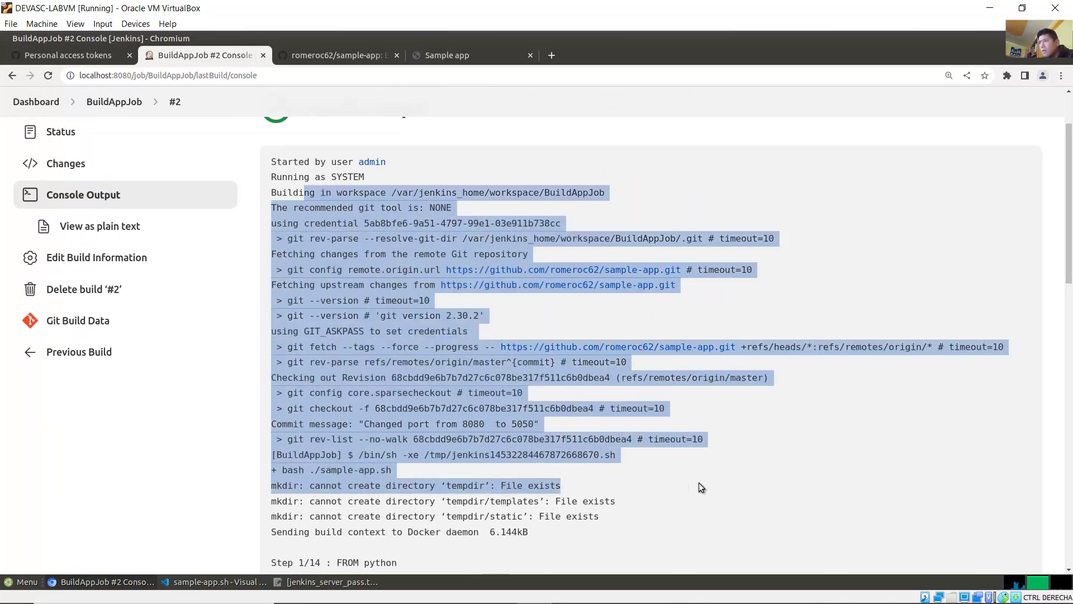
{"action": "left_click", "coordinate": [700, 486]}
{"action": "scroll", "coordinate": [834, 269], "scroll_direction": "up", "scroll_amount": 1}
{"action": "scroll", "coordinate": [168, 224], "scroll_direction": "up", "scroll_amount": 2}
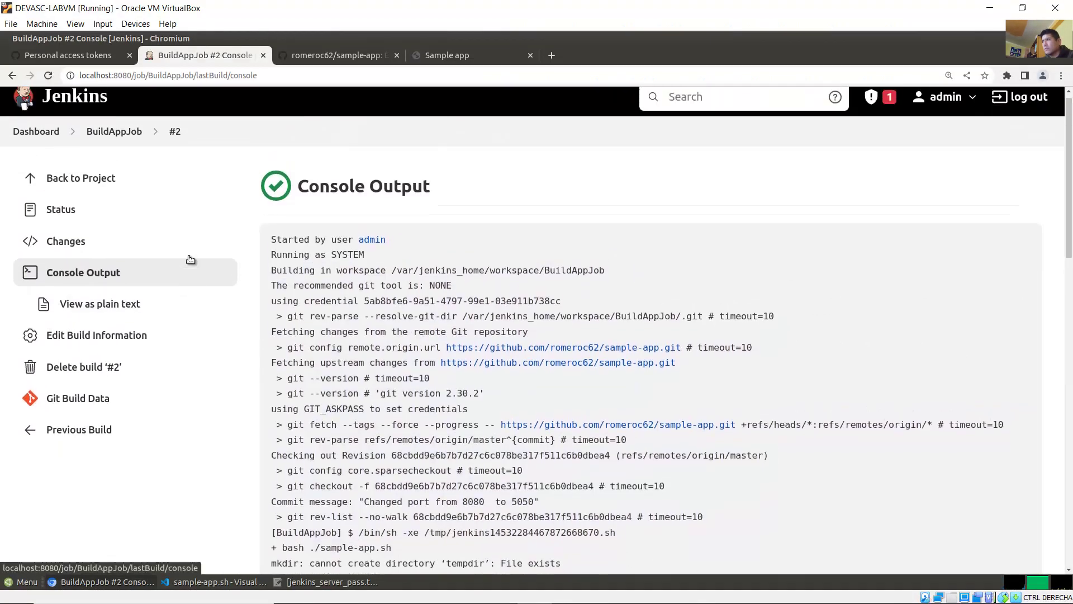
{"action": "left_click", "coordinate": [69, 108]}
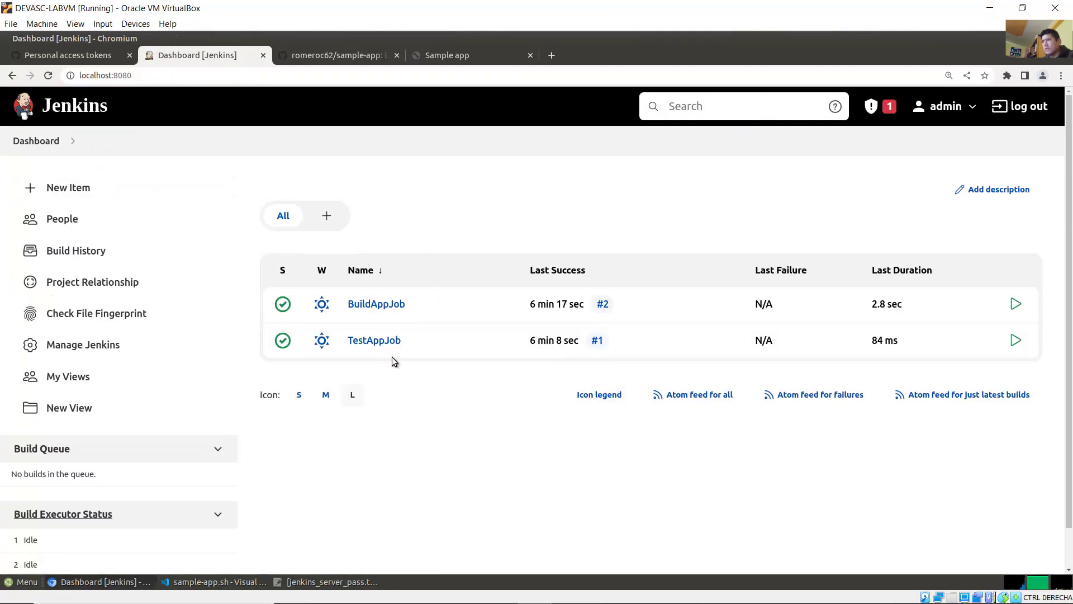
Step: Open TestAppJob build #1's console output and verify the curl to 172.17.0.1:5050 matched and exited 0
{"action": "left_click", "coordinate": [371, 342]}
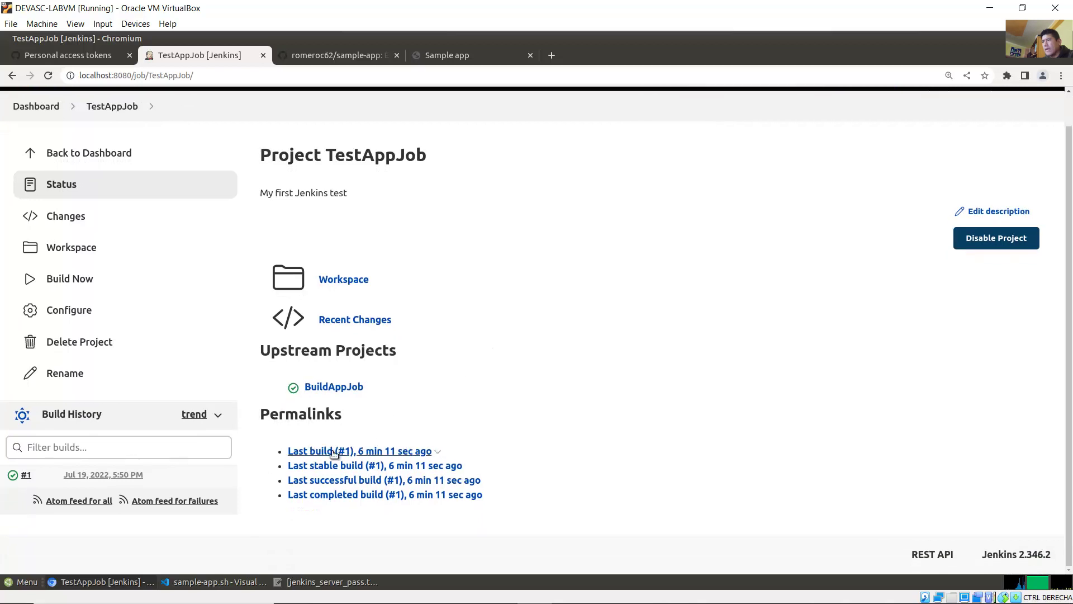
{"action": "left_click", "coordinate": [320, 452]}
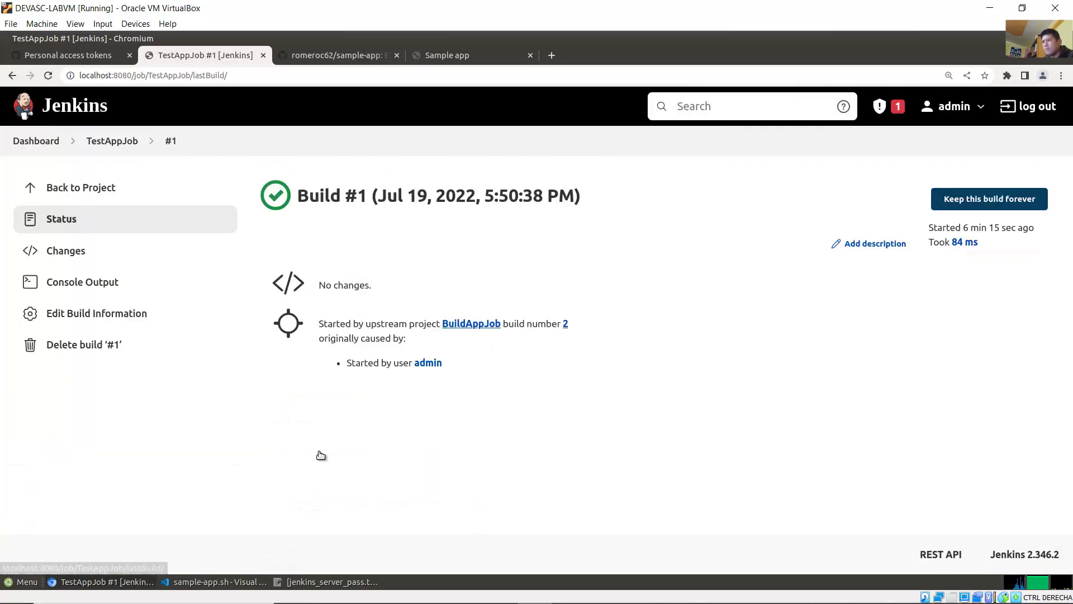
{"action": "left_click", "coordinate": [72, 283]}
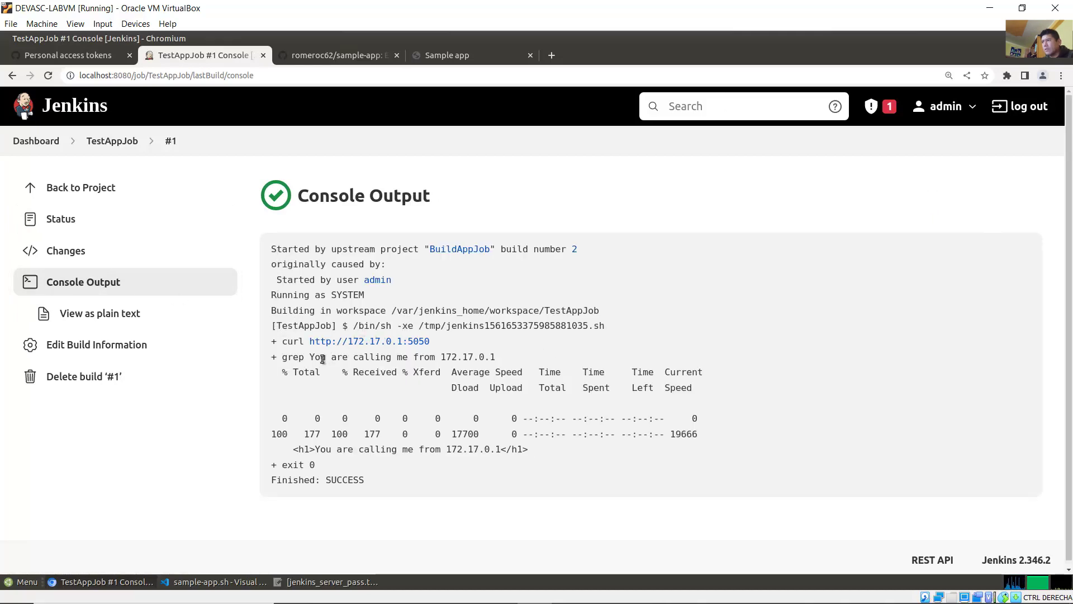
{"action": "left_click_drag", "start_coordinate": [286, 357], "coordinate": [506, 362]}
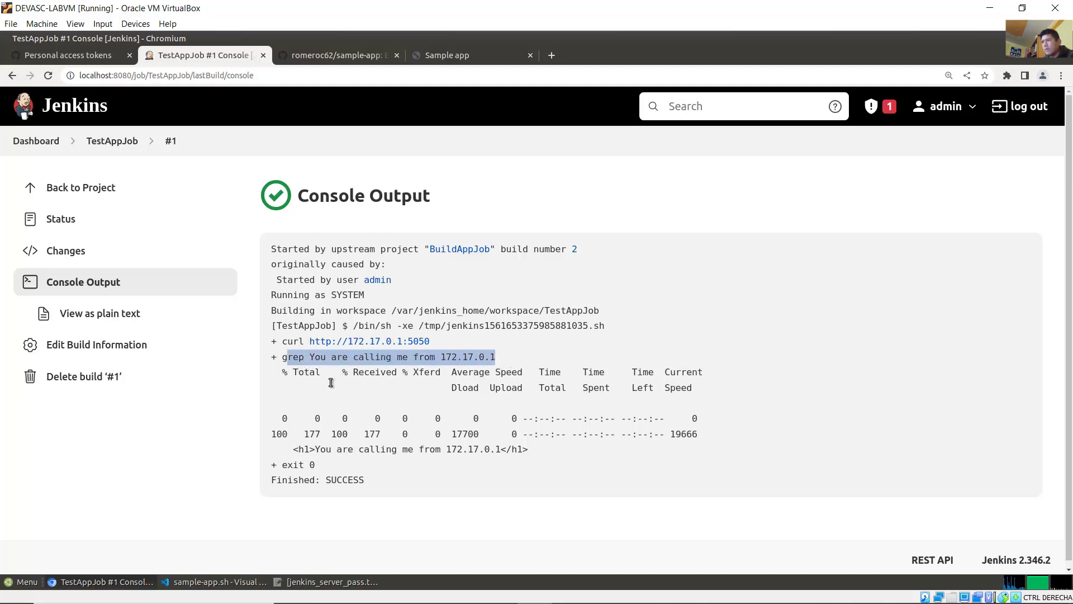
{"action": "left_click_drag", "start_coordinate": [283, 465], "coordinate": [376, 487]}
{"action": "left_click_drag", "start_coordinate": [283, 465], "coordinate": [317, 466]}
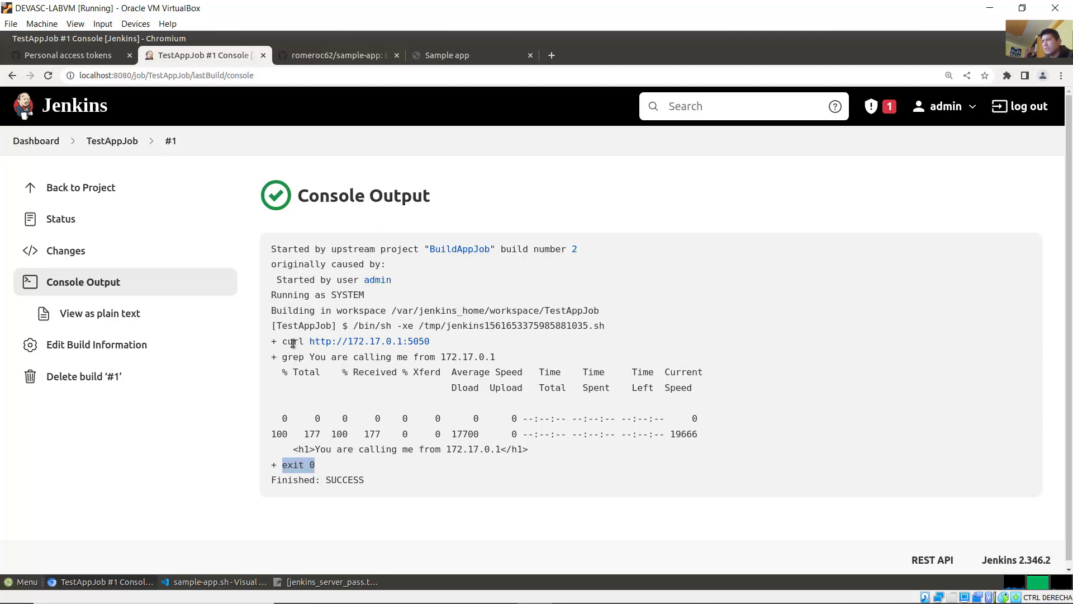
{"action": "left_click_drag", "start_coordinate": [283, 342], "coordinate": [469, 347]}
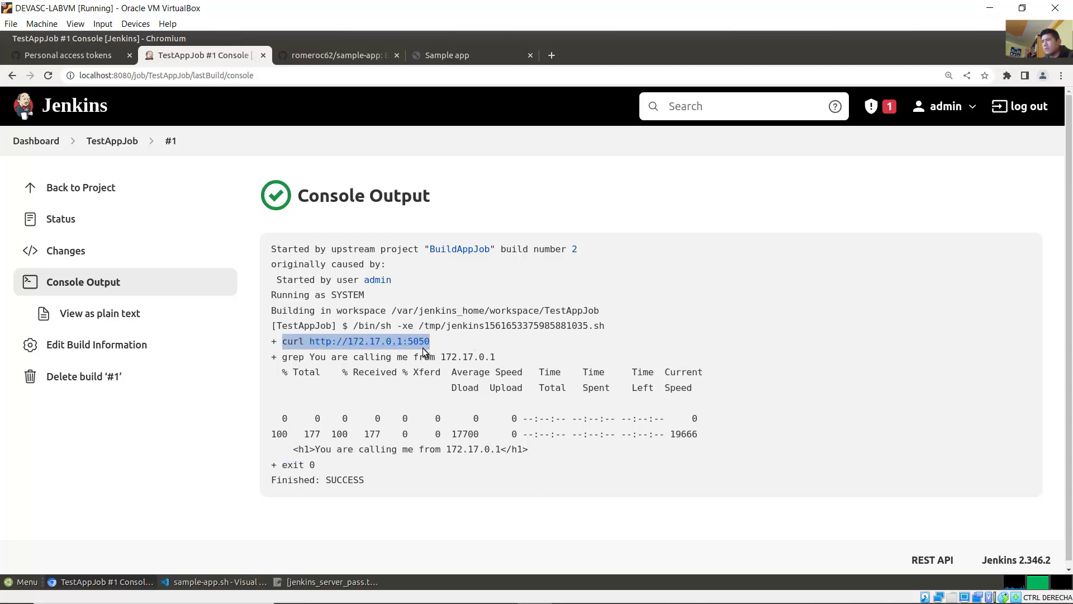
{"action": "left_click", "coordinate": [340, 361]}
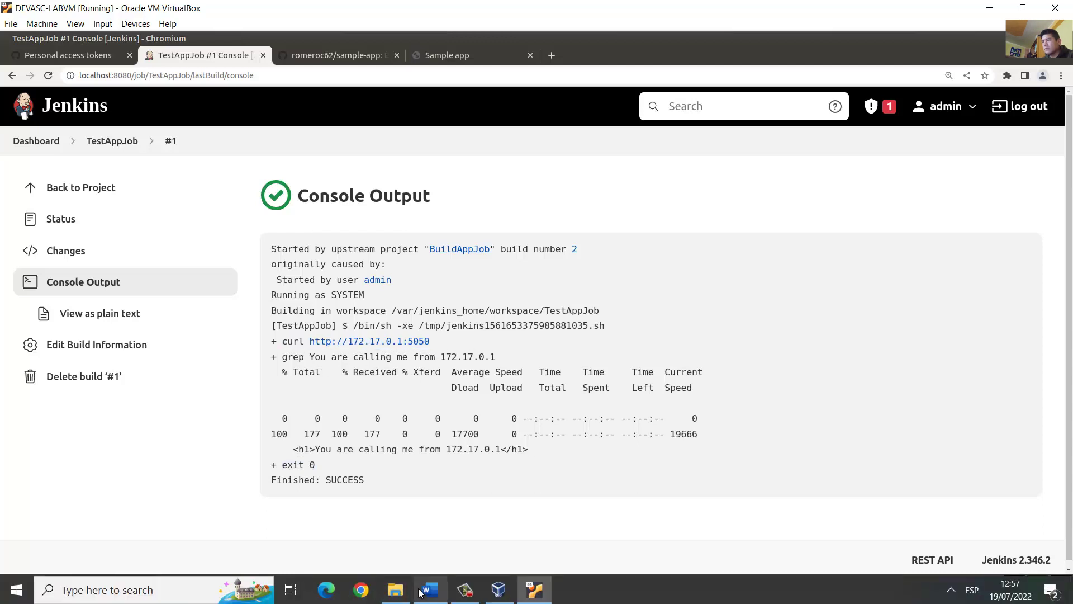
{"action": "left_click", "coordinate": [426, 593]}
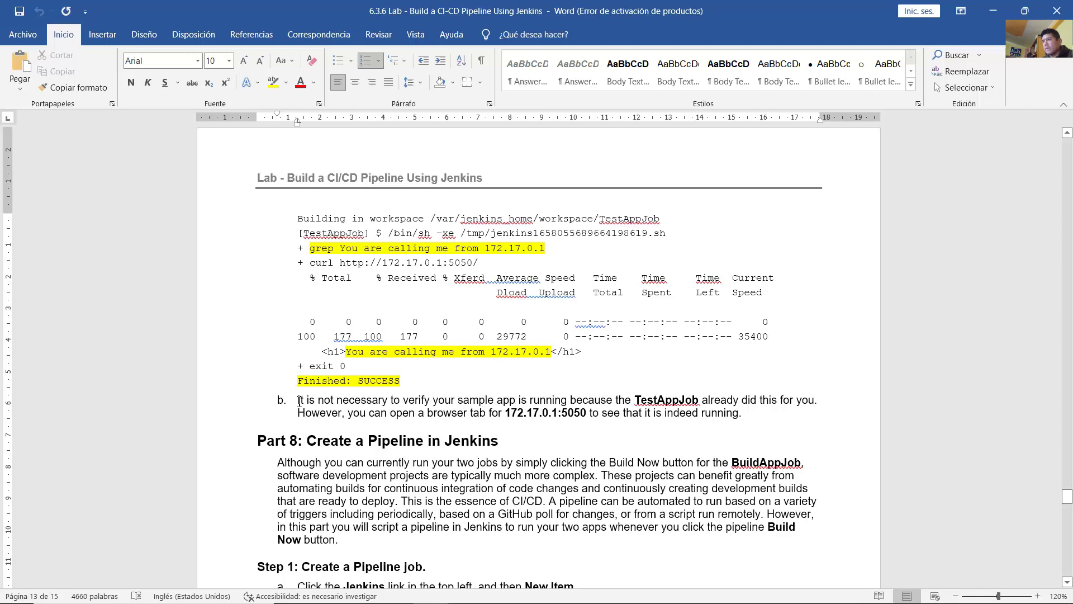
{"action": "left_click_drag", "start_coordinate": [299, 400], "coordinate": [814, 400]}
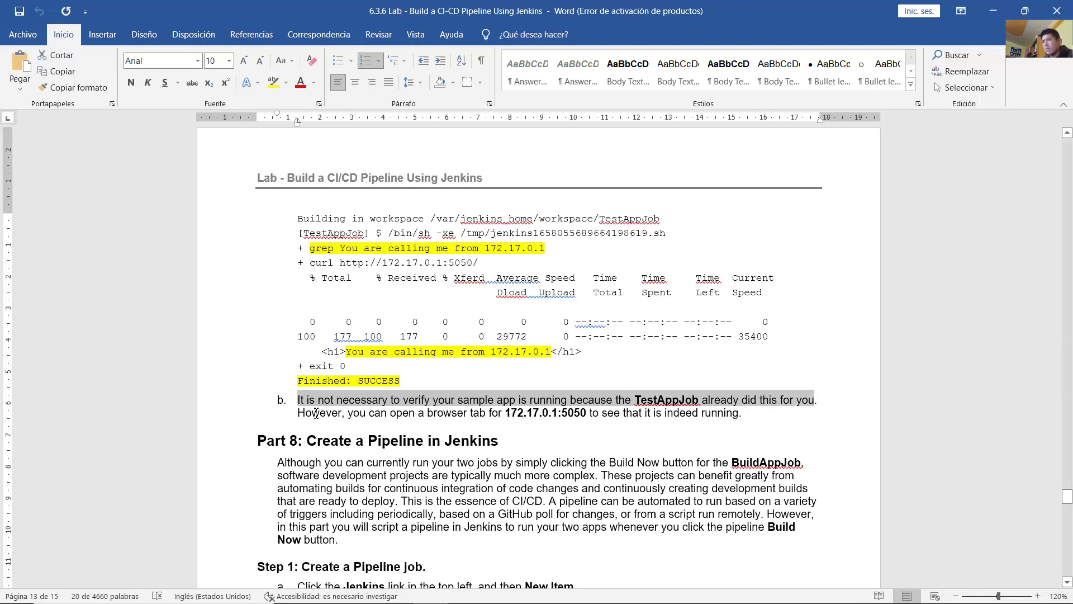
{"action": "left_click_drag", "start_coordinate": [315, 413], "coordinate": [732, 412]}
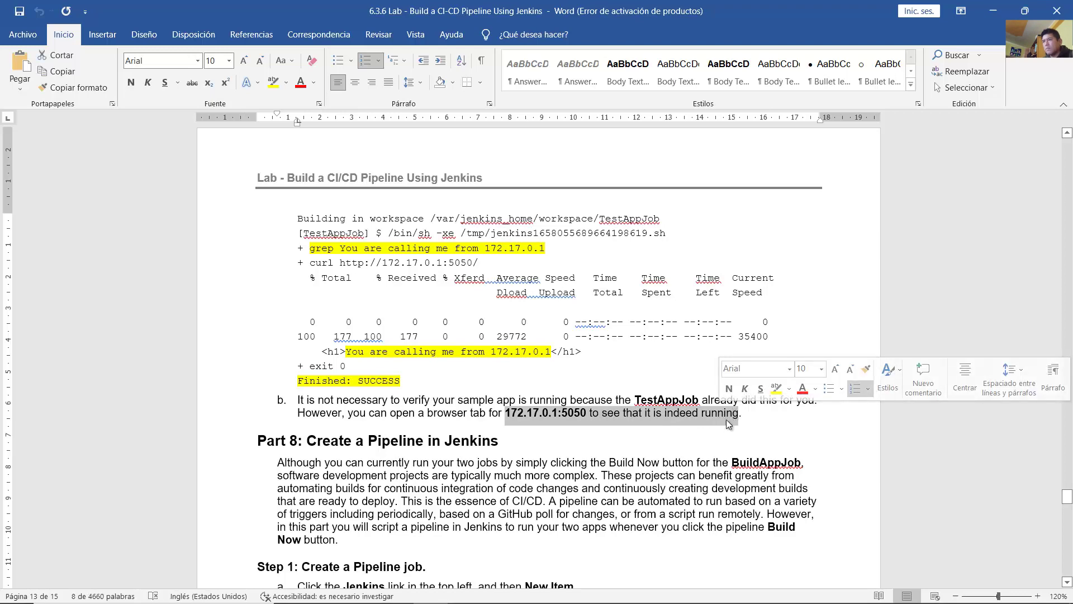
{"action": "left_click", "coordinate": [537, 590]}
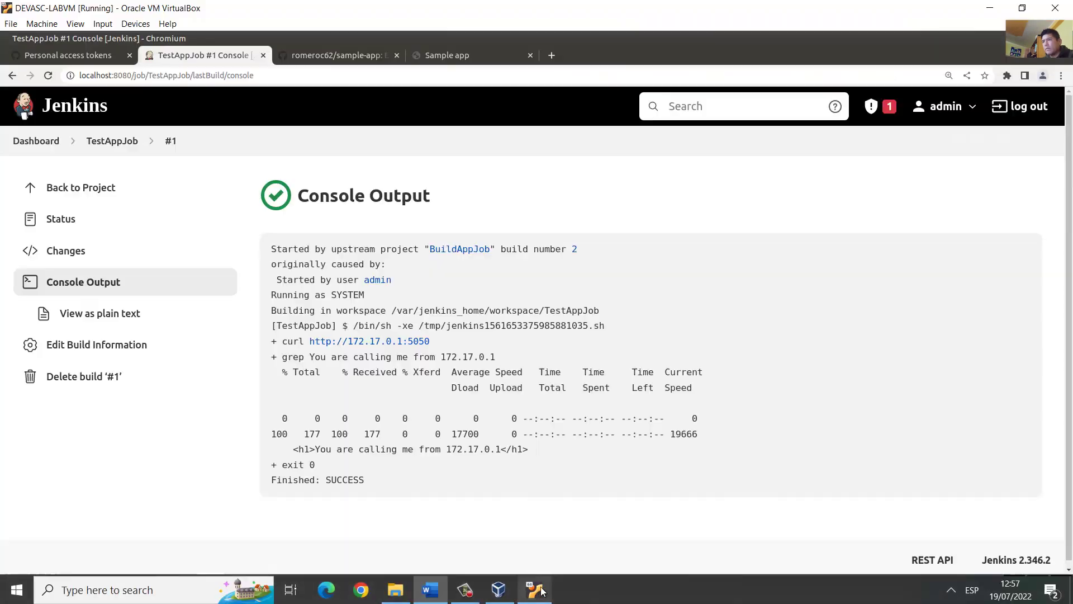
Step: Copy the curl URL from the console and load 172.17.0.1:5050 in a new tab, confirming its greeting
{"action": "right_click", "coordinate": [391, 340]}
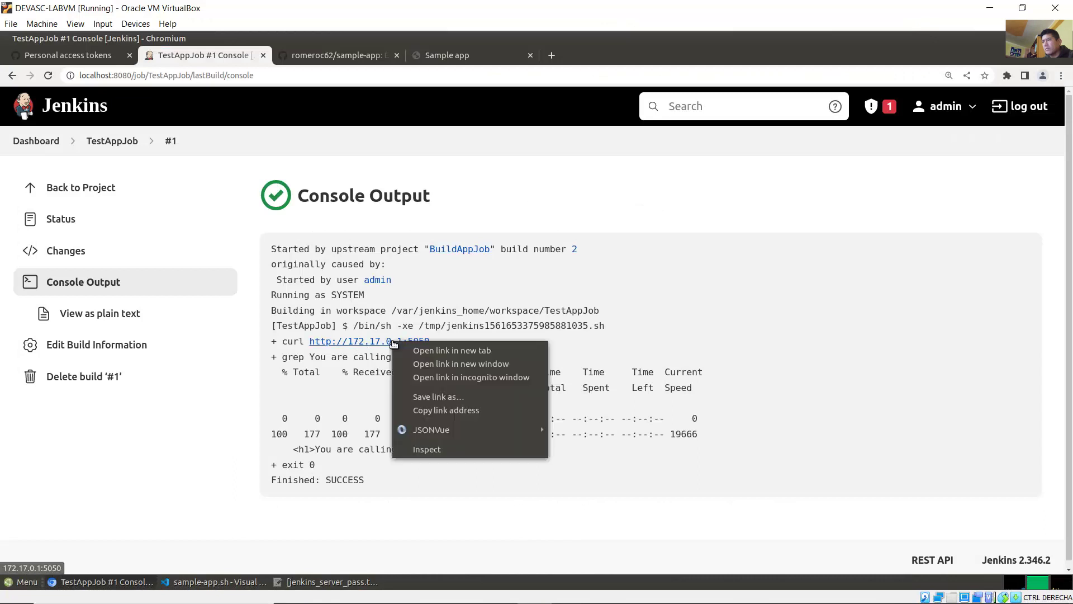
{"action": "left_click", "coordinate": [433, 410]}
{"action": "left_click", "coordinate": [551, 55]}
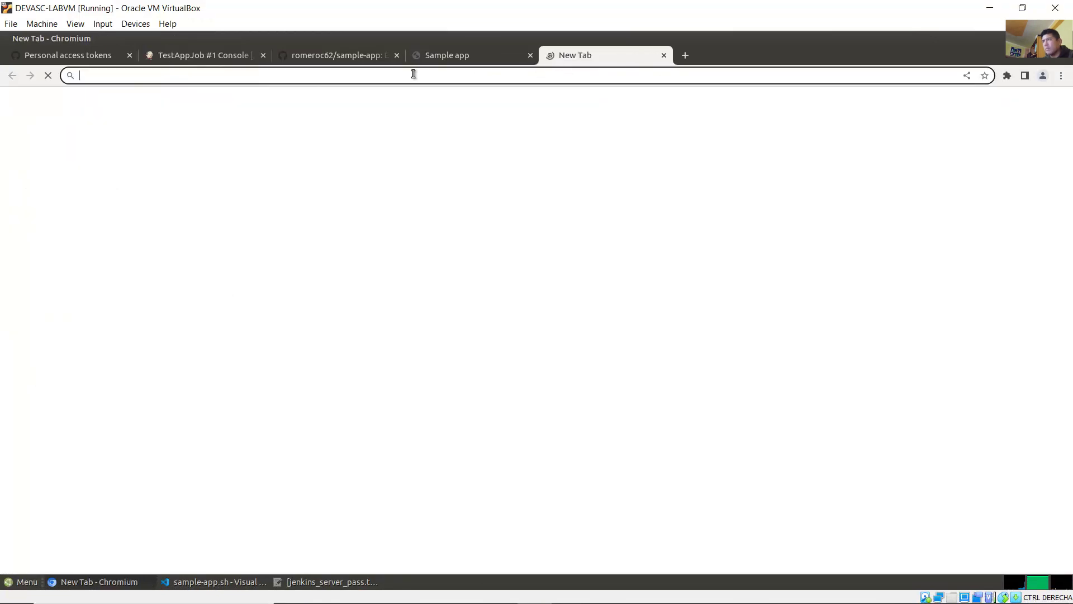
{"action": "right_click", "coordinate": [397, 75]}
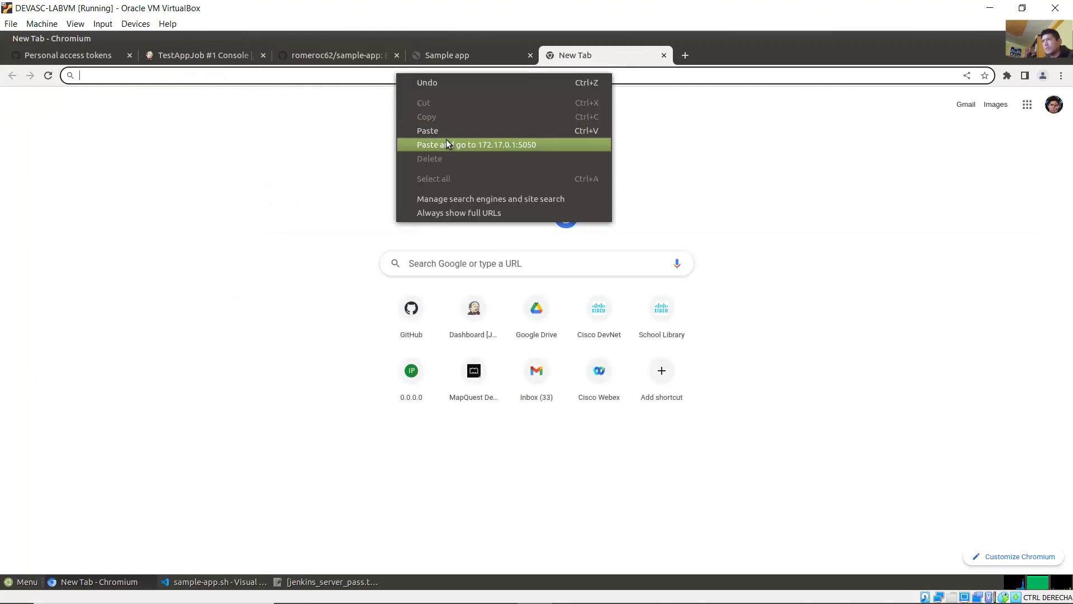
{"action": "left_click", "coordinate": [441, 130]}
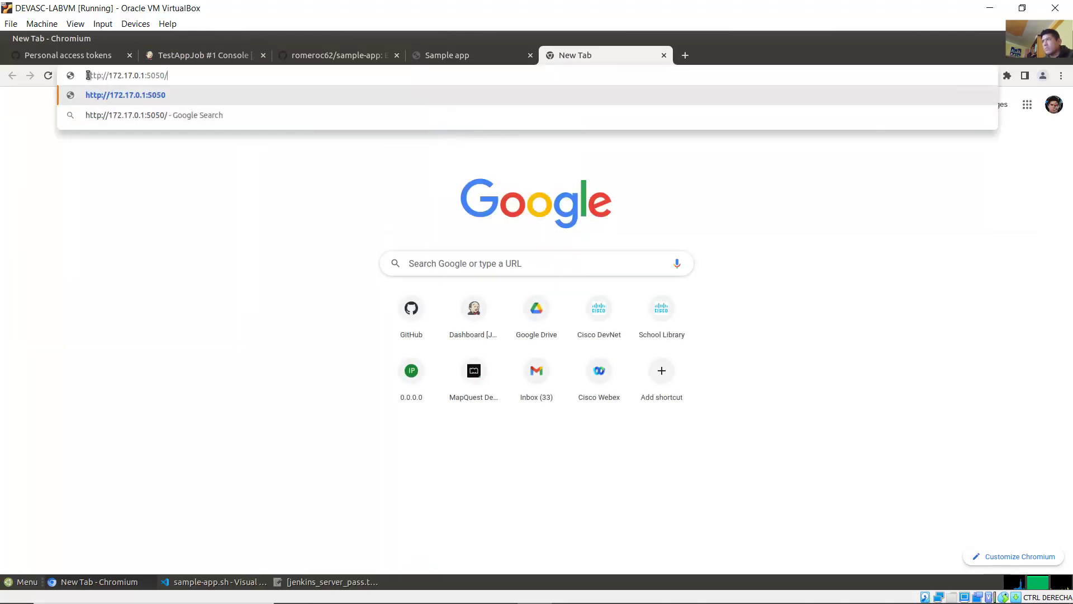
{"action": "left_click_drag", "start_coordinate": [89, 76], "coordinate": [162, 75]}
{"action": "left_click", "coordinate": [185, 75]}
{"action": "key", "text": "Return"}
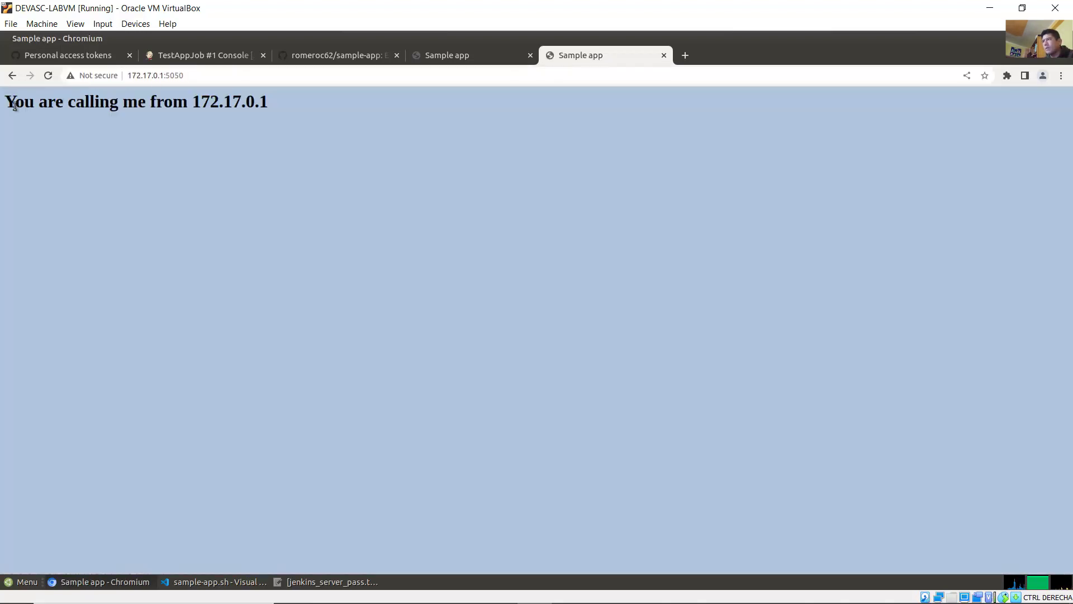
{"action": "left_click_drag", "start_coordinate": [14, 105], "coordinate": [309, 116]}
{"action": "left_click", "coordinate": [674, 115]}
{"action": "left_click", "coordinate": [431, 587]}
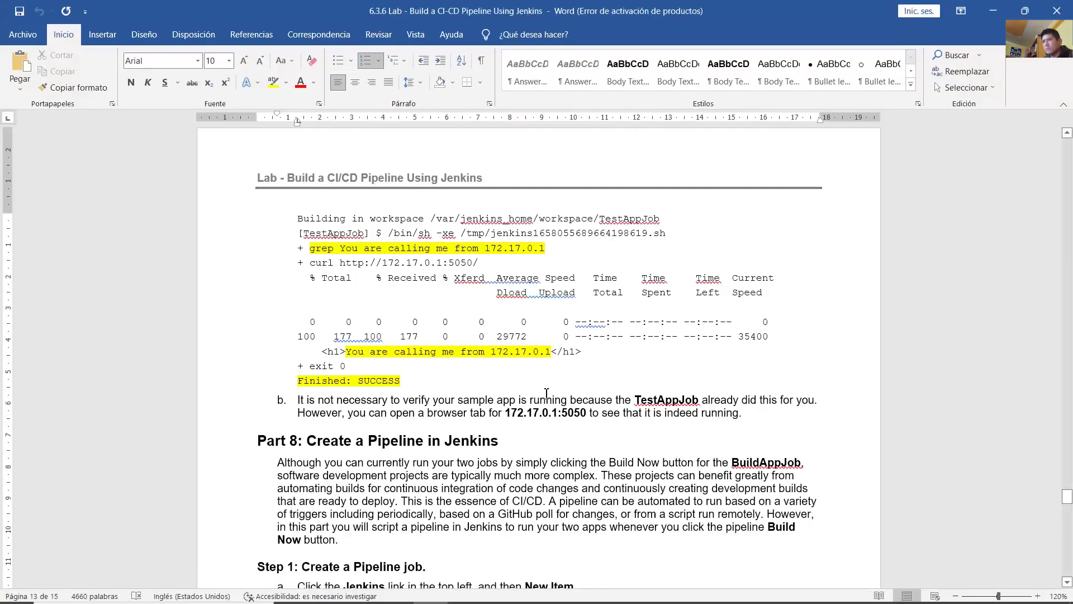
Step: Read the Part 8 introduction on creating a Pipeline in Jenkins and its trigger options
{"action": "scroll", "coordinate": [542, 393], "scroll_direction": "down", "scroll_amount": 4}
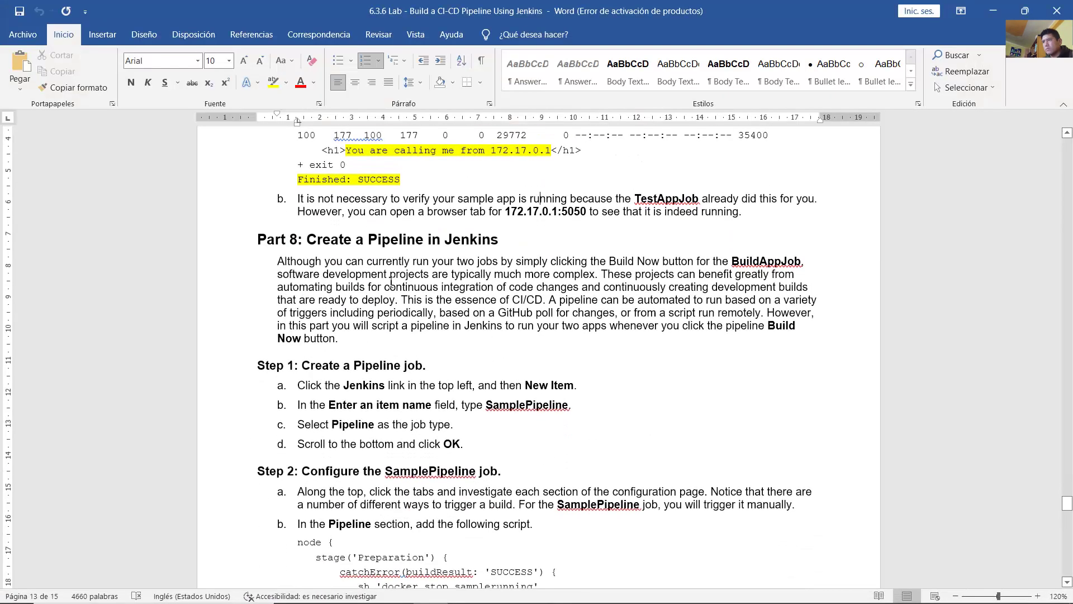
{"action": "left_click_drag", "start_coordinate": [328, 242], "coordinate": [487, 241]}
{"action": "left_click", "coordinate": [310, 251]}
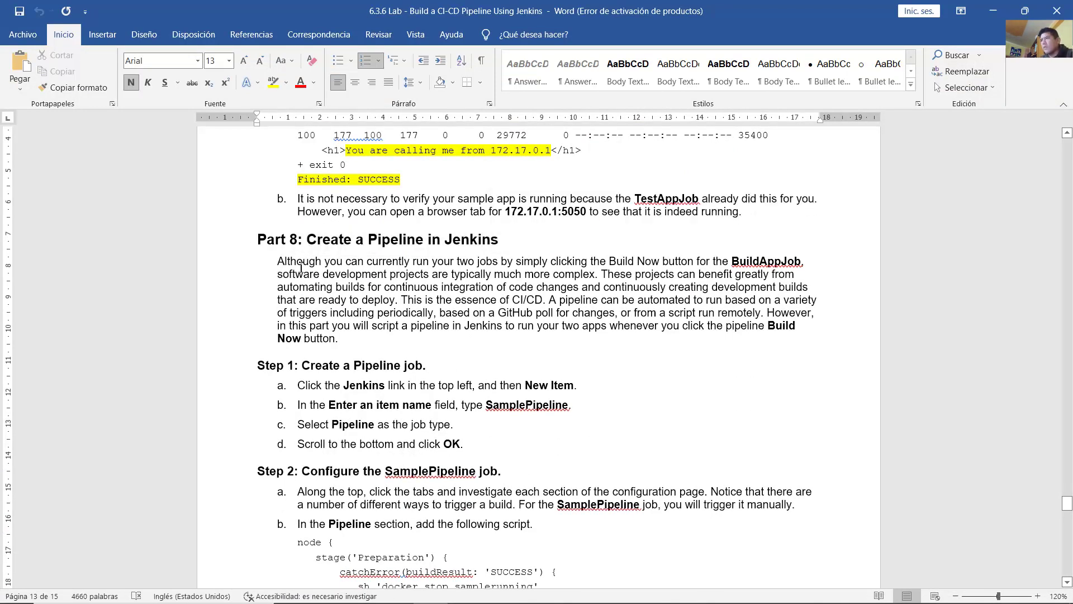
{"action": "left_click_drag", "start_coordinate": [301, 267], "coordinate": [821, 299]}
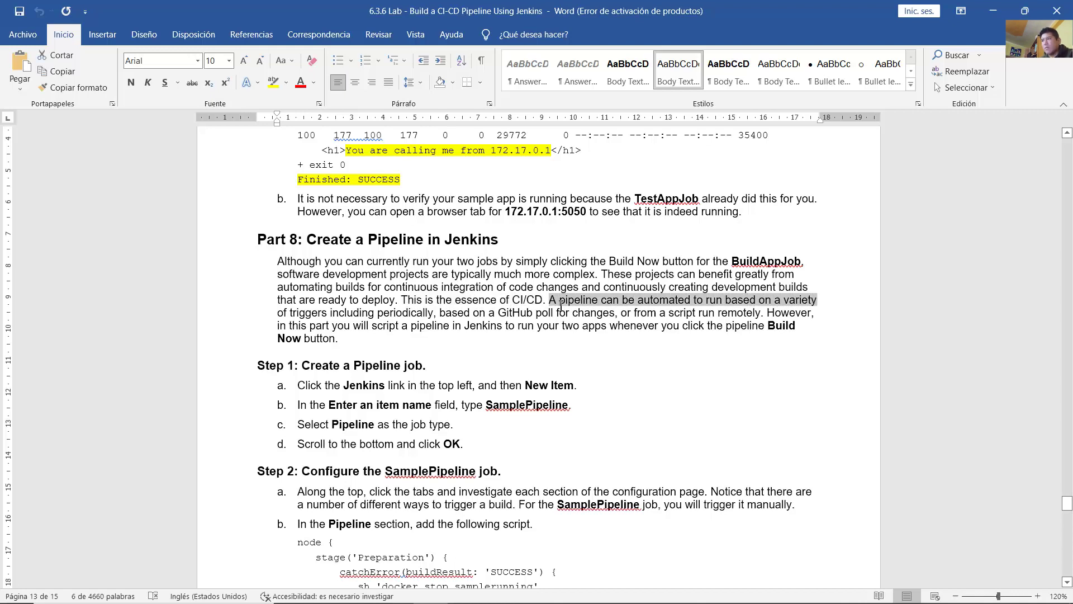
{"action": "left_click_drag", "start_coordinate": [561, 304], "coordinate": [788, 335]}
{"action": "left_click", "coordinate": [627, 302]}
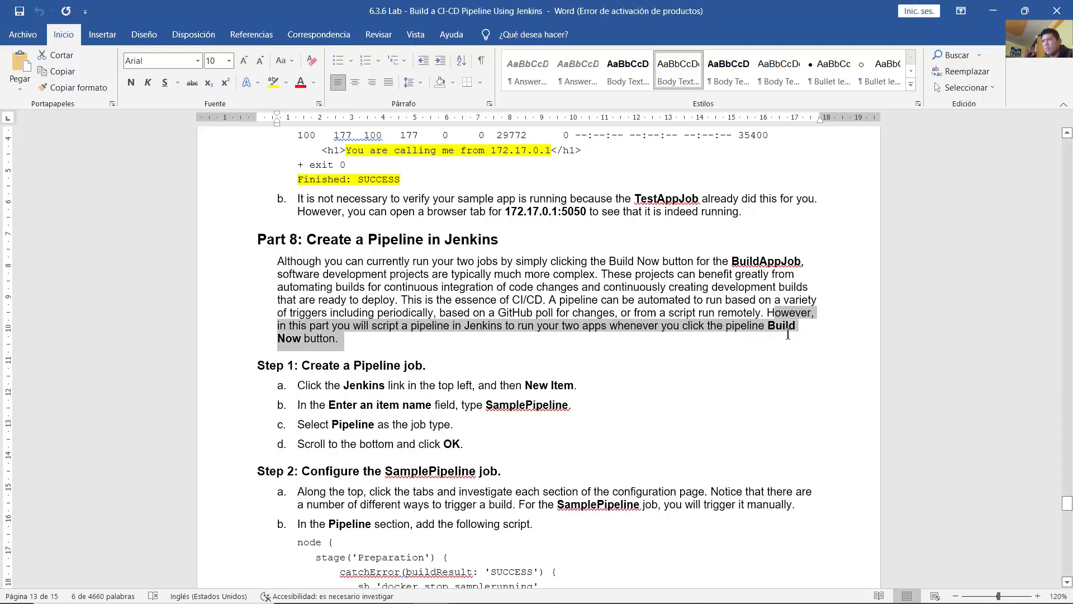
{"action": "left_click", "coordinate": [691, 356]}
Step: Read Step 1: New Item named SamplePipeline, Pipeline type, then OK
{"action": "scroll", "coordinate": [691, 356], "scroll_direction": "down", "scroll_amount": 3}
{"action": "left_click_drag", "start_coordinate": [305, 246], "coordinate": [419, 246]}
{"action": "left_click_drag", "start_coordinate": [343, 265], "coordinate": [431, 278]}
{"action": "left_click_drag", "start_coordinate": [330, 284], "coordinate": [528, 291]}
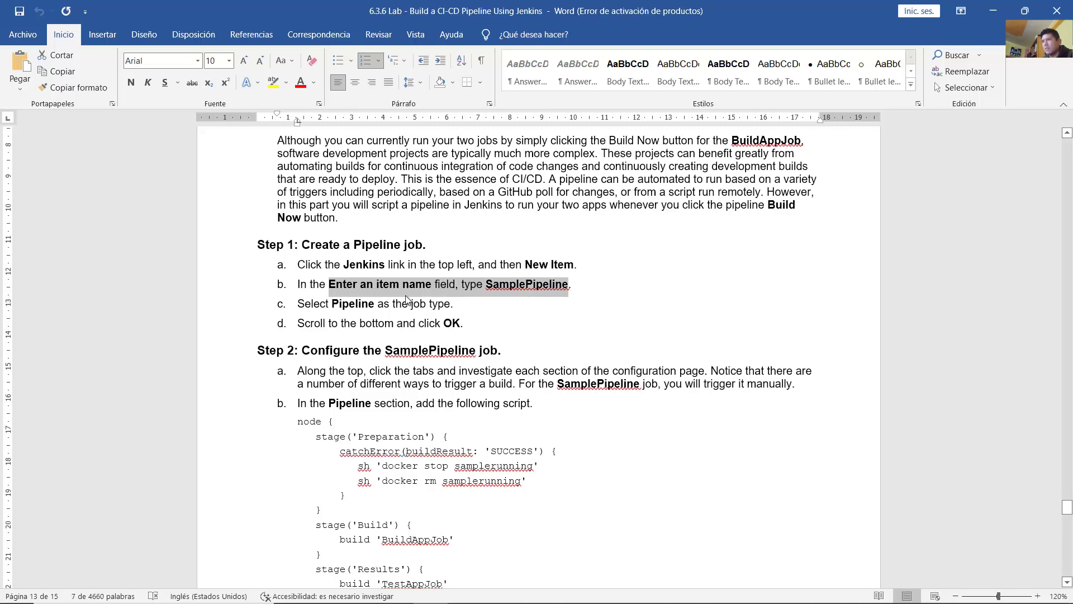
{"action": "left_click_drag", "start_coordinate": [342, 305], "coordinate": [468, 329]}
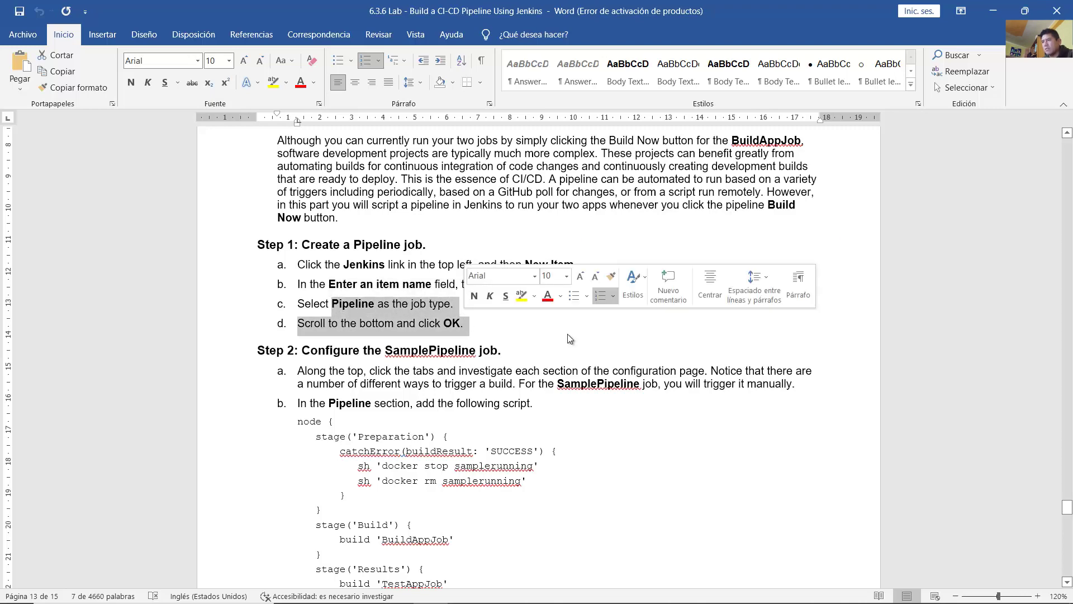
{"action": "left_click", "coordinate": [534, 596]}
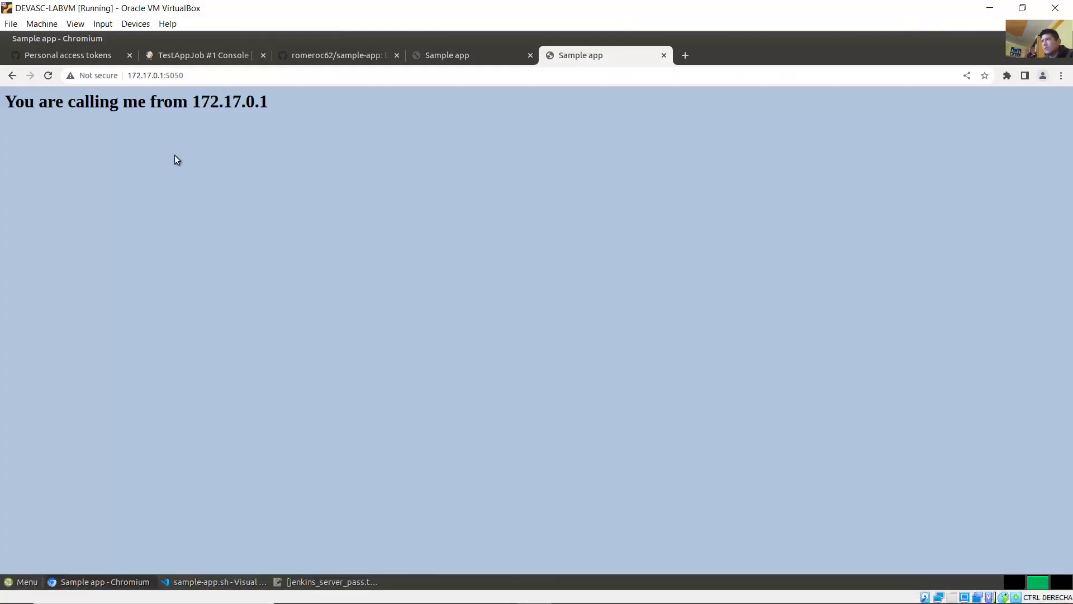
Step: Create a new Pipeline item named SamplePipeline from the Jenkins dashboard
{"action": "left_click", "coordinate": [206, 54]}
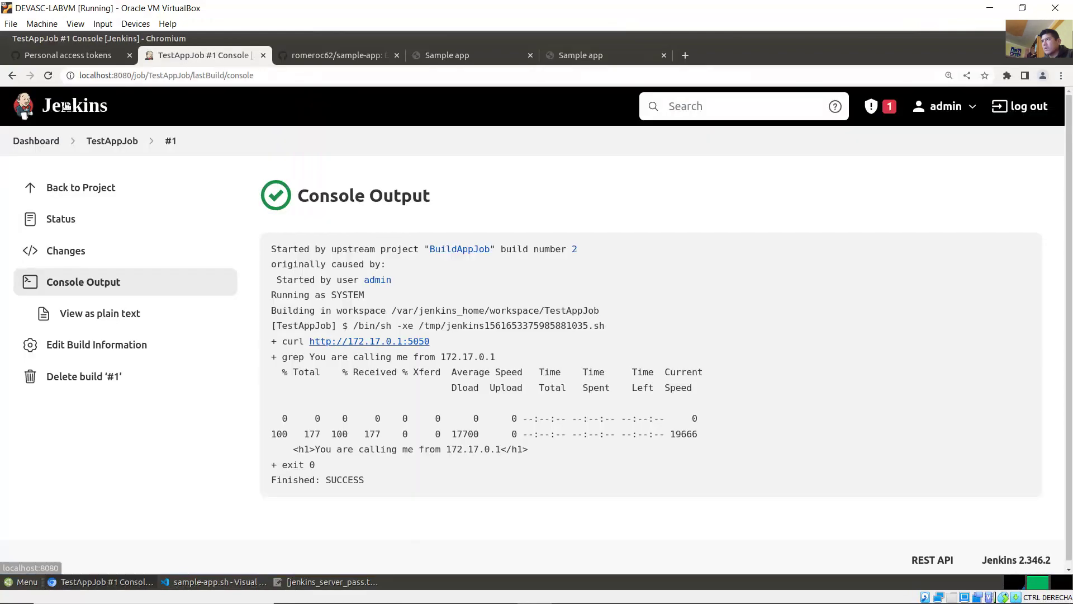
{"action": "left_click", "coordinate": [66, 106]}
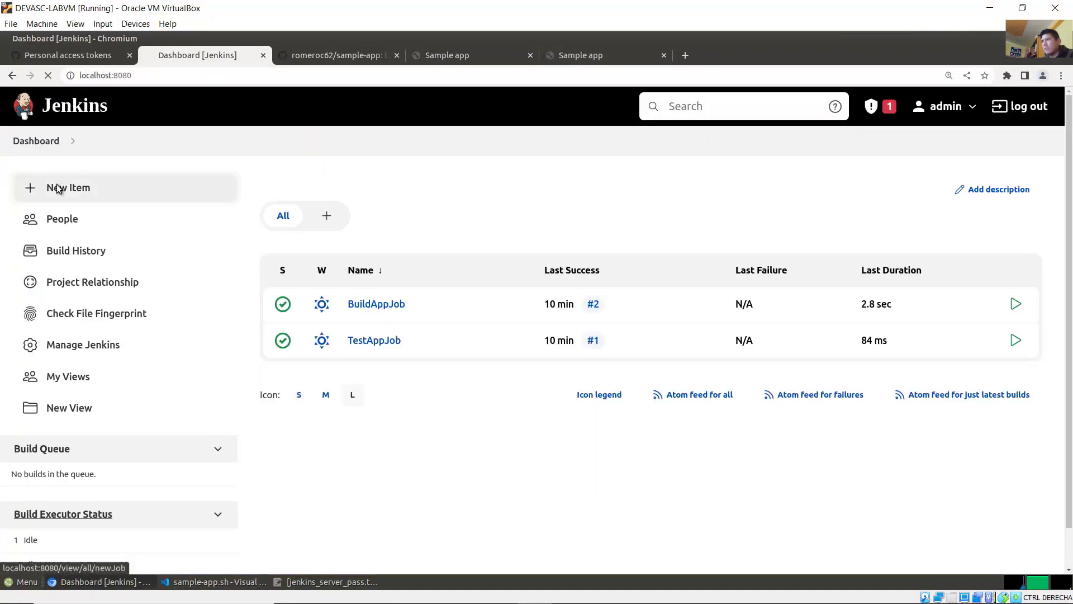
{"action": "left_click", "coordinate": [54, 186]}
{"action": "left_click", "coordinate": [388, 239]}
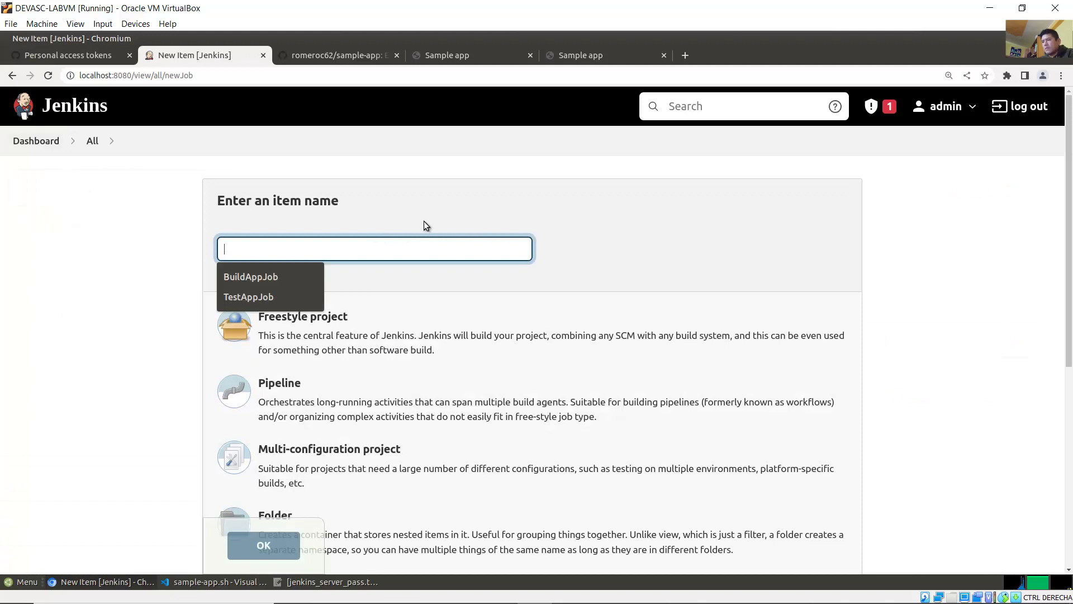
{"action": "type", "text": "SampleP"}
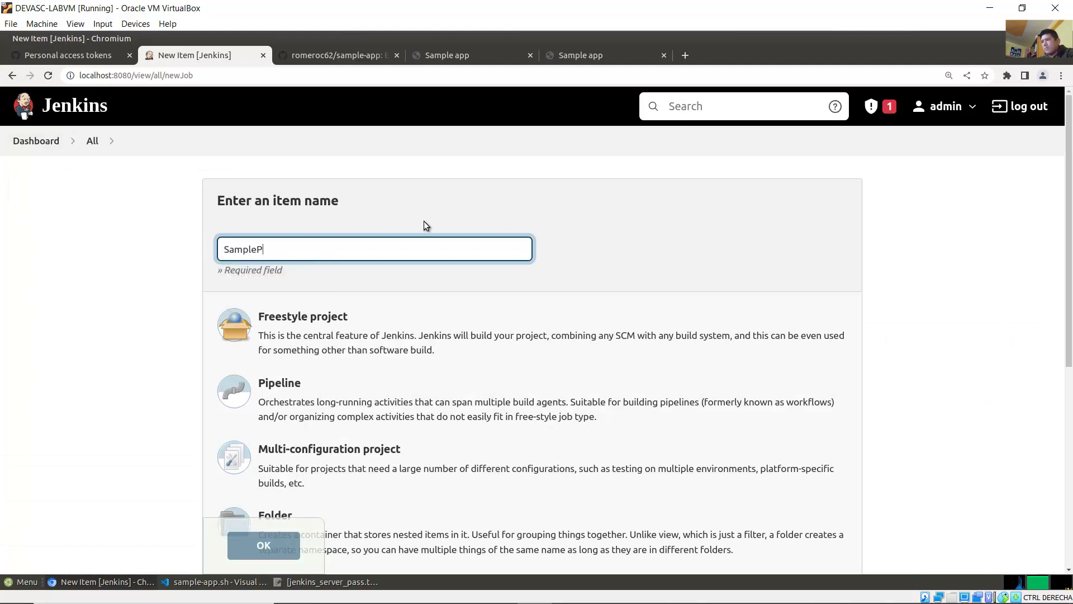
{"action": "type", "text": "ipeline"}
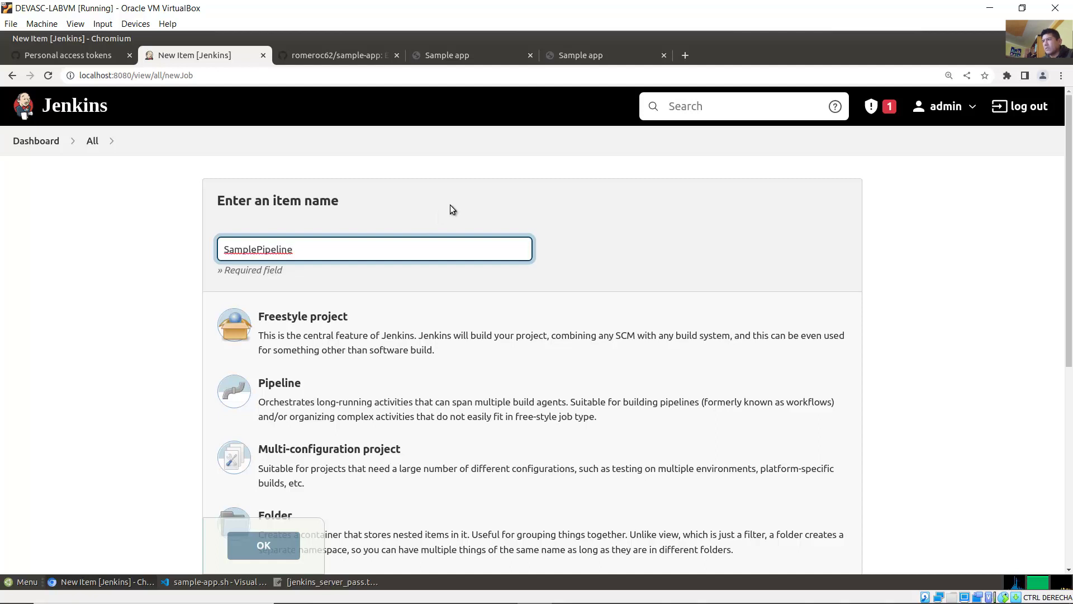
{"action": "left_click", "coordinate": [317, 384]}
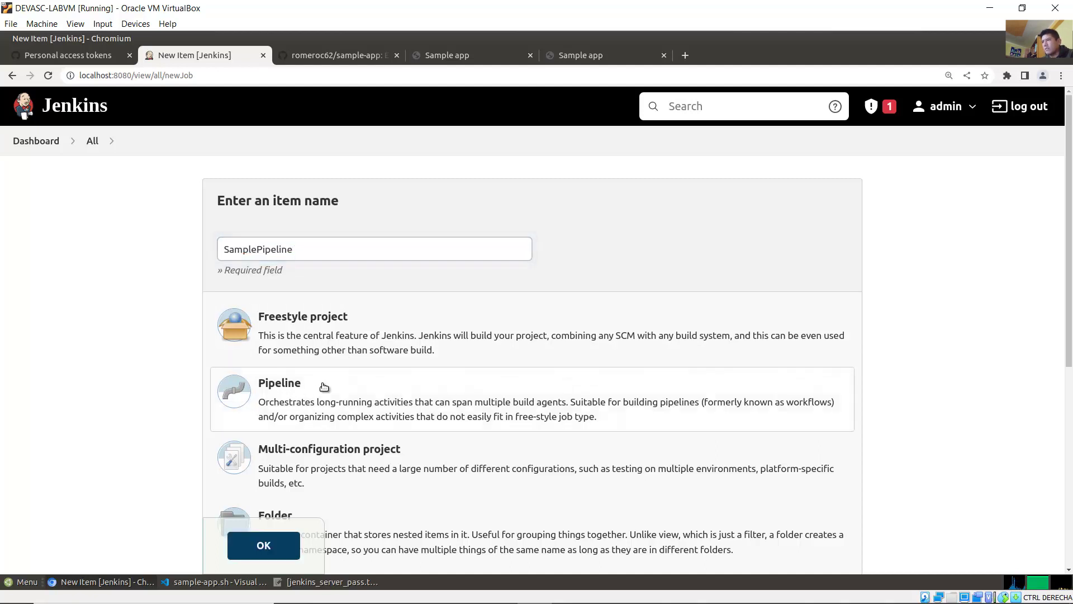
{"action": "left_click", "coordinate": [253, 542]}
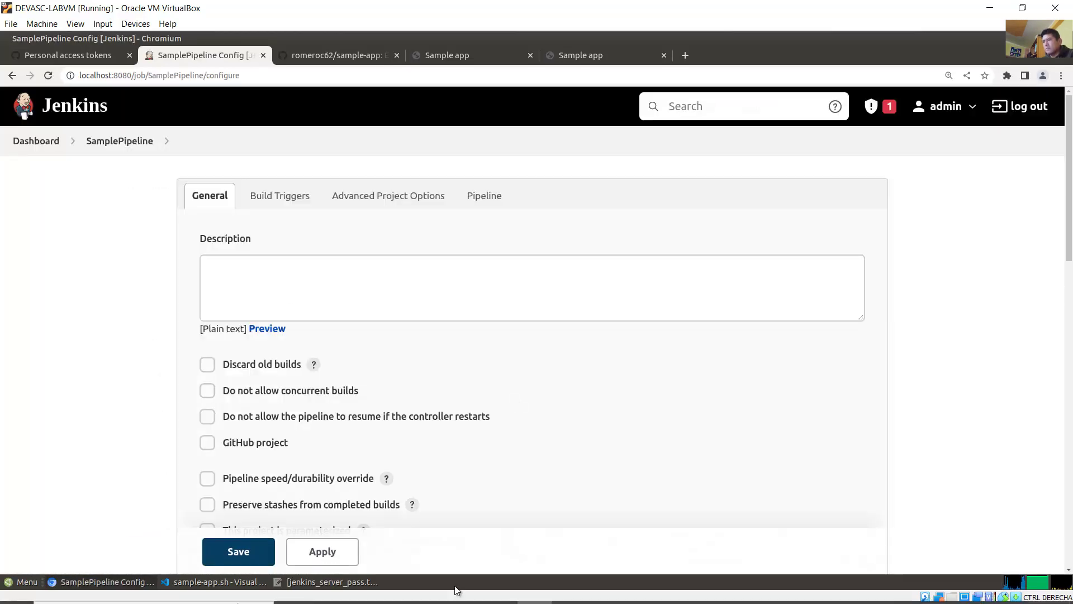
{"action": "left_click", "coordinate": [444, 600]}
{"action": "scroll", "coordinate": [532, 359], "scroll_direction": "down", "scroll_amount": 3}
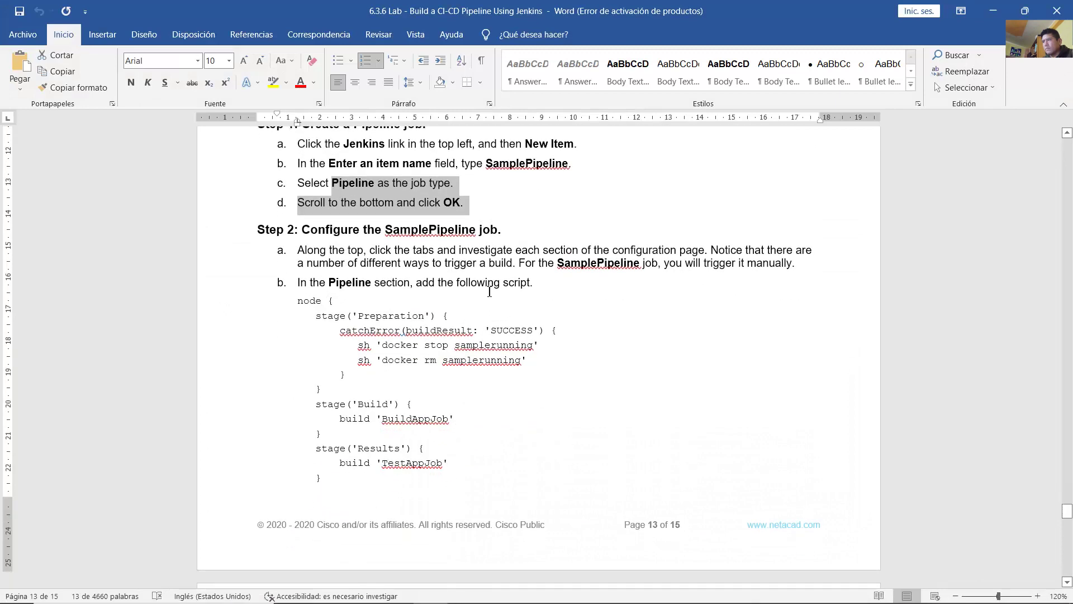
Step: Read Step 2's notes on configuring SamplePipeline and triggering it manually
{"action": "left_click_drag", "start_coordinate": [322, 232], "coordinate": [502, 230]}
{"action": "left_click", "coordinate": [417, 260]}
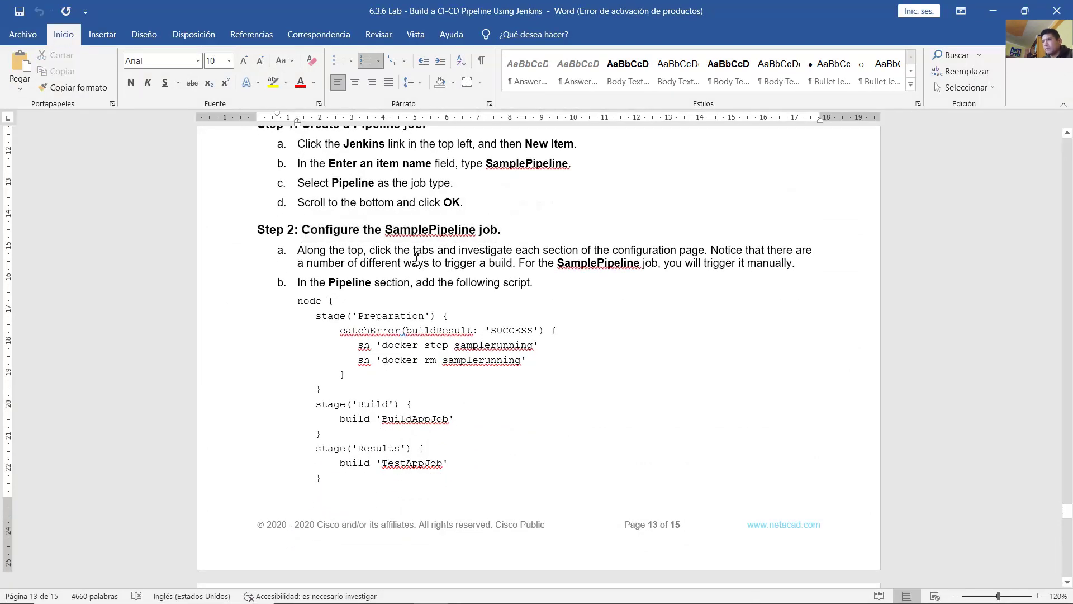
{"action": "left_click_drag", "start_coordinate": [378, 250], "coordinate": [815, 249]}
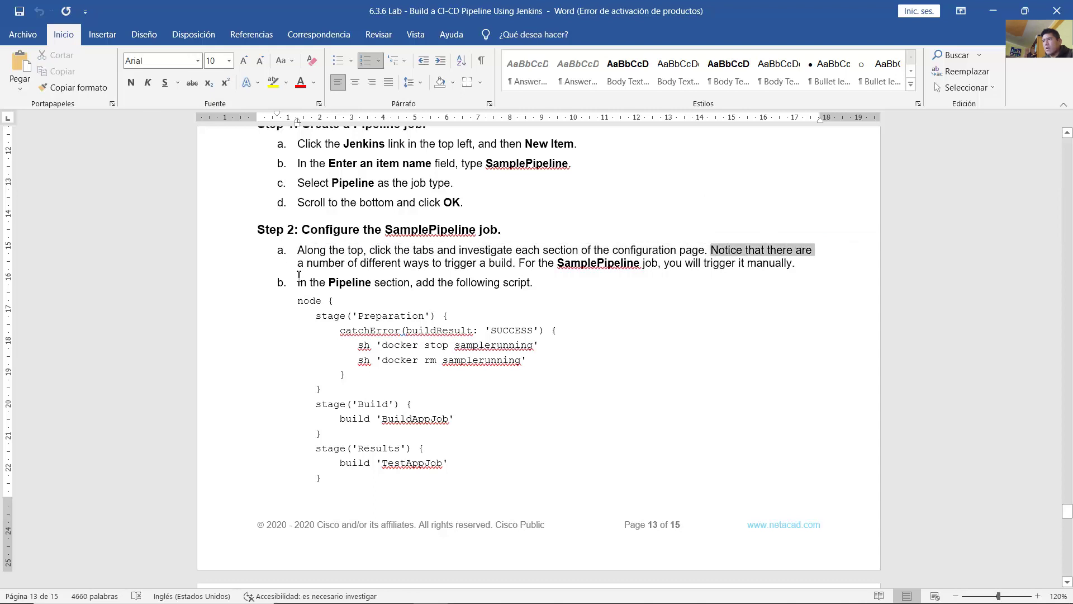
{"action": "left_click_drag", "start_coordinate": [299, 275], "coordinate": [781, 262]}
{"action": "left_click", "coordinate": [539, 263]}
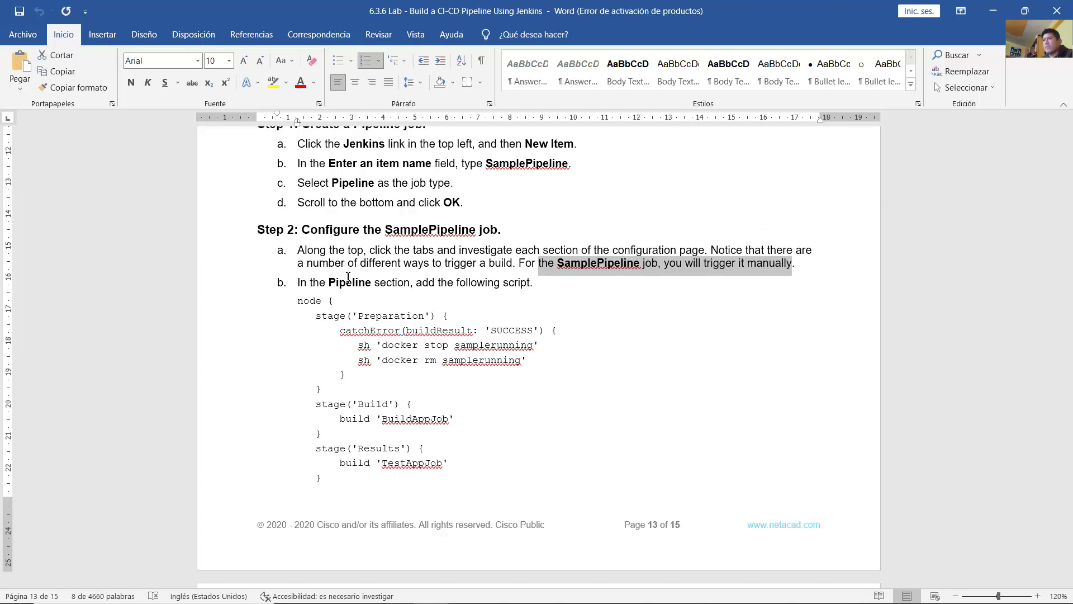
{"action": "left_click", "coordinate": [345, 283]}
Step: Select the Step 2 pipeline script in Word and return to the SamplePipeline configuration
{"action": "left_click_drag", "start_coordinate": [307, 281], "coordinate": [527, 295]}
{"action": "scroll", "coordinate": [528, 295], "scroll_direction": "down", "scroll_amount": 6}
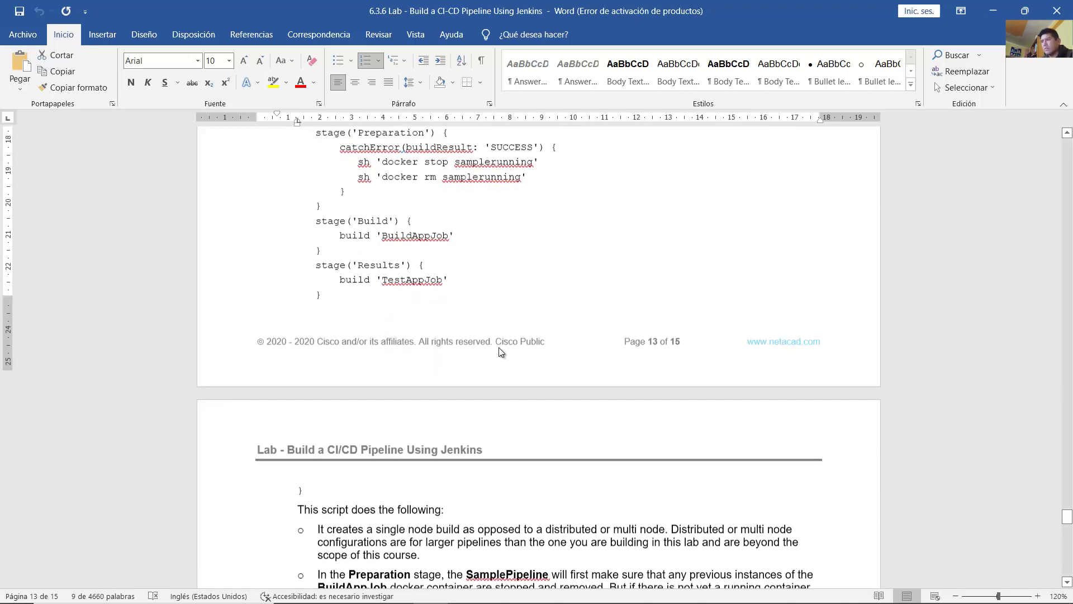
{"action": "scroll", "coordinate": [499, 351], "scroll_direction": "up", "scroll_amount": 5}
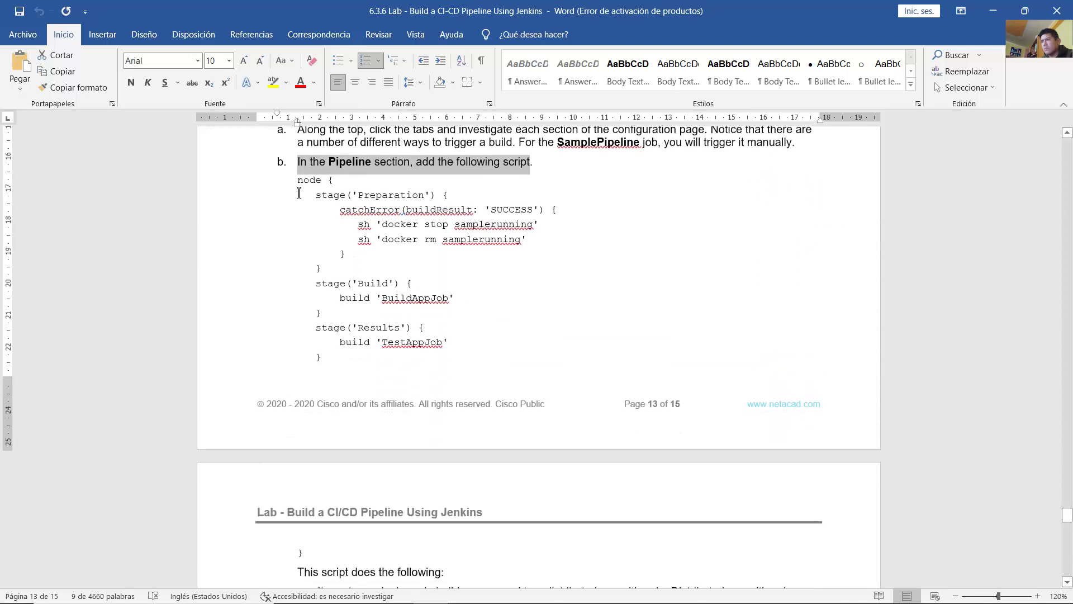
{"action": "triple_click", "coordinate": [314, 220]}
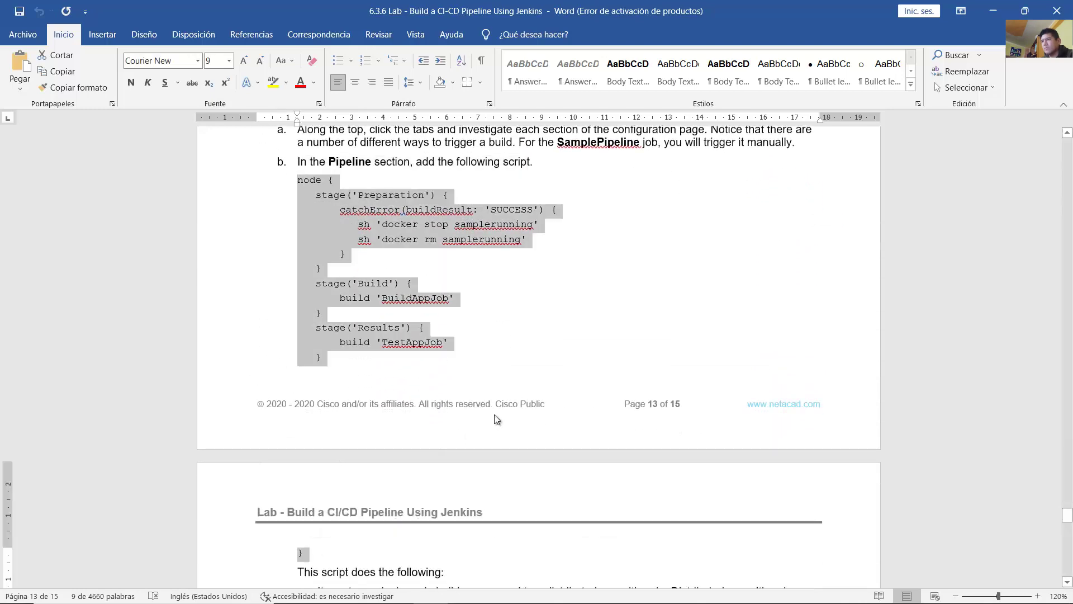
{"action": "left_click", "coordinate": [534, 594]}
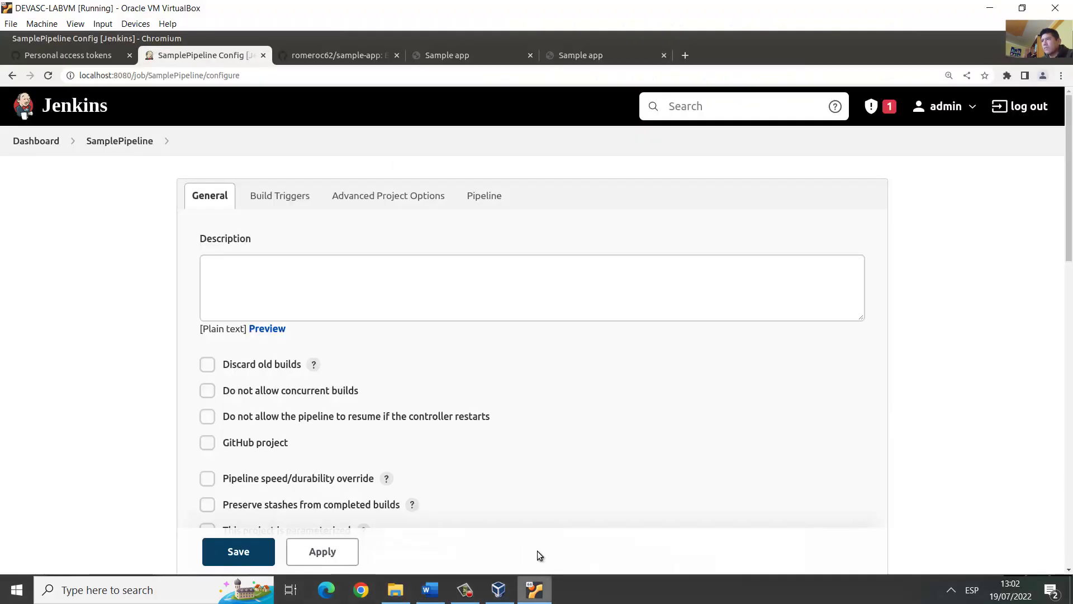
Step: Jump to SamplePipeline's Build Triggers section, where no triggers are enabled
{"action": "left_click", "coordinate": [284, 200]}
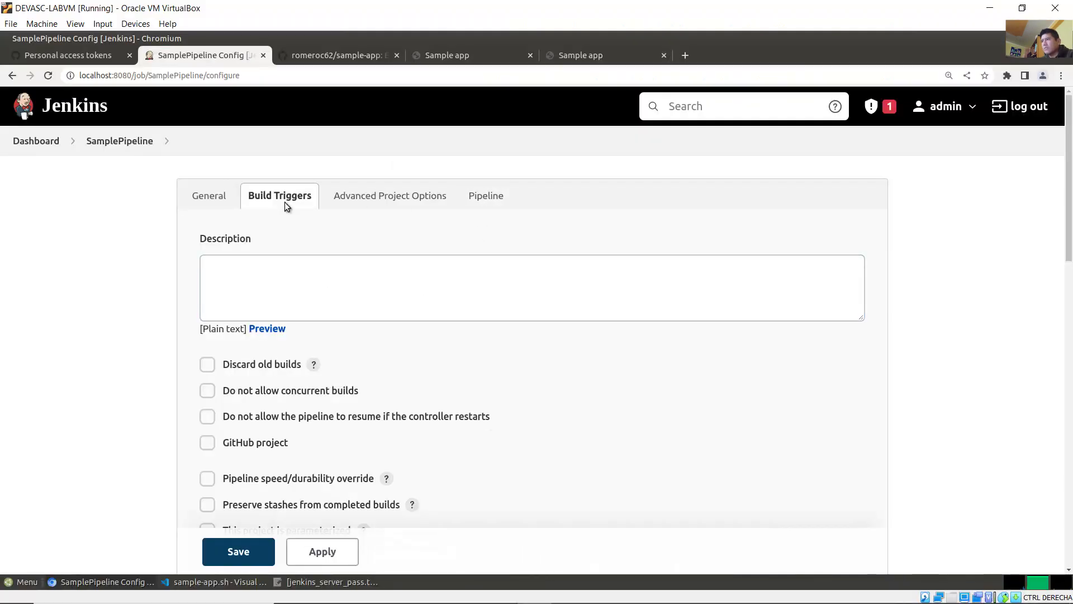
{"action": "scroll", "coordinate": [260, 197], "scroll_direction": "down", "scroll_amount": 1}
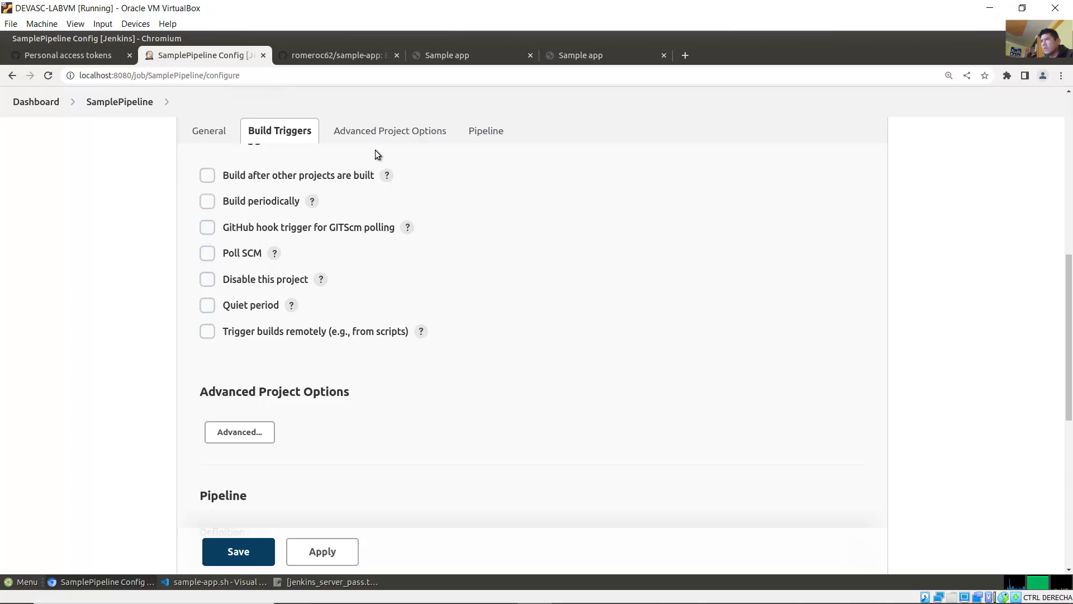
Step: Jump to SamplePipeline's Pipeline section, set to Pipeline script with an empty editor
{"action": "left_click", "coordinate": [478, 131]}
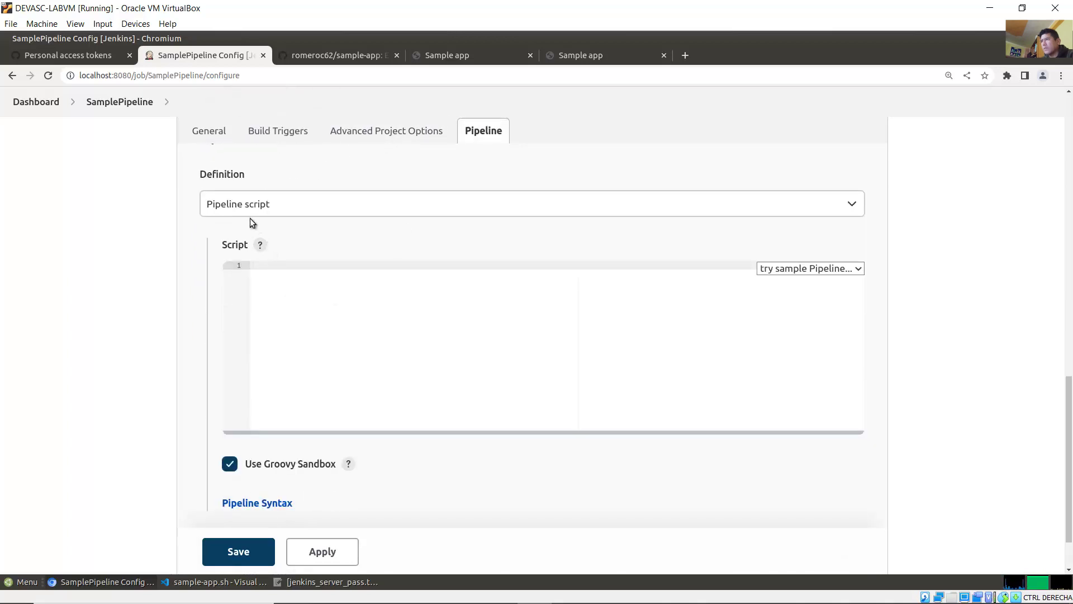
Step: Start the script with a node block and a Preparation stage wrapped in catchError(buildResult: 'SUCCESS')
{"action": "left_click", "coordinate": [494, 289]}
{"action": "type", "text": "node {"}
{"action": "key", "text": "Return"}
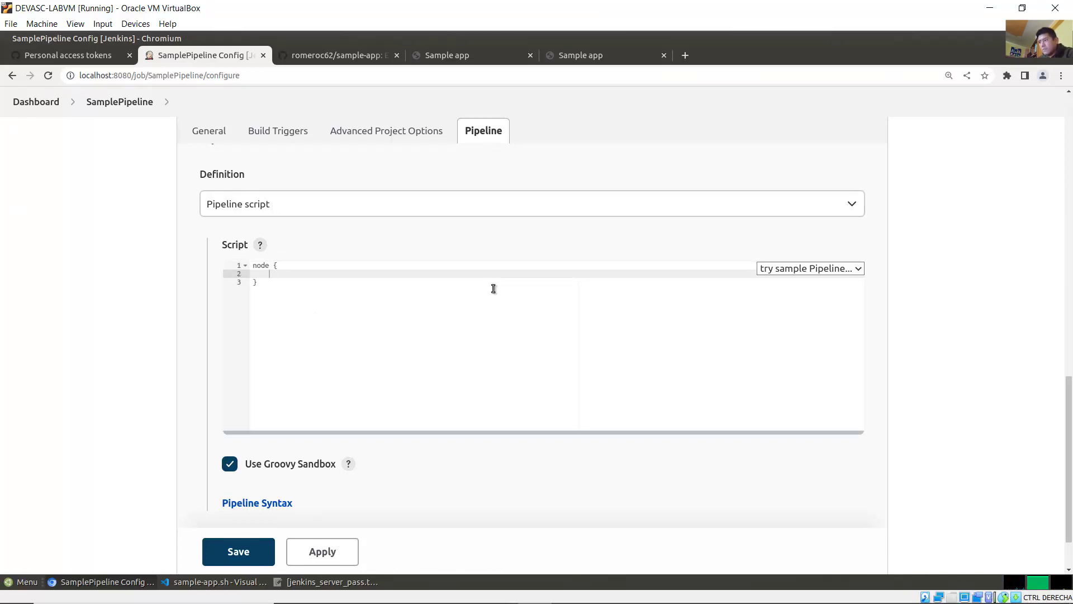
{"action": "type", "text": "stage('P"}
{"action": "type", "text": "reparation') {"}
{"action": "key", "text": "Return"}
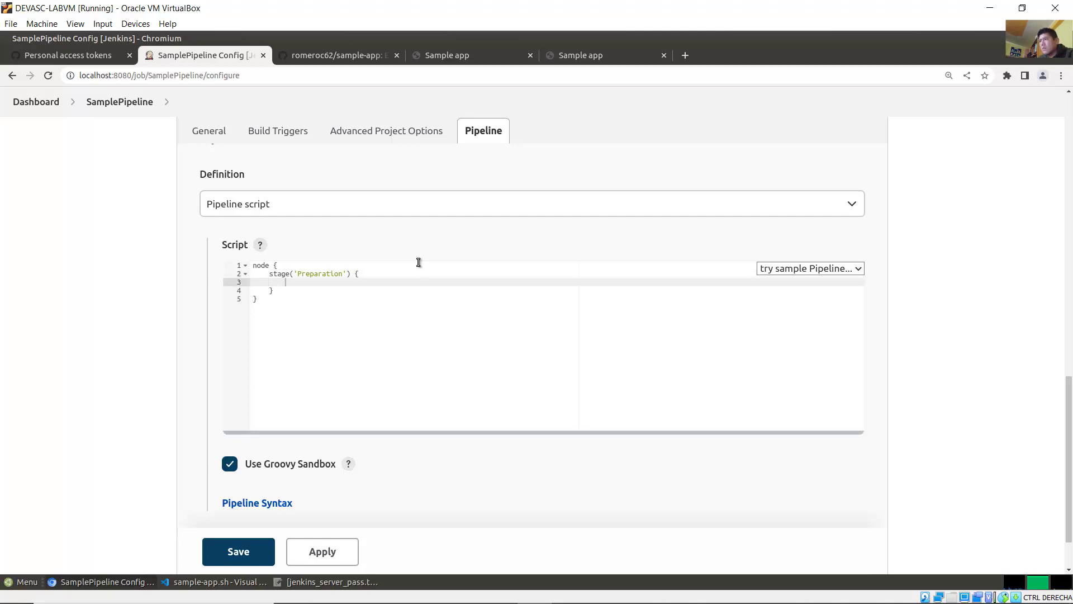
{"action": "type", "text": "catchError()"}
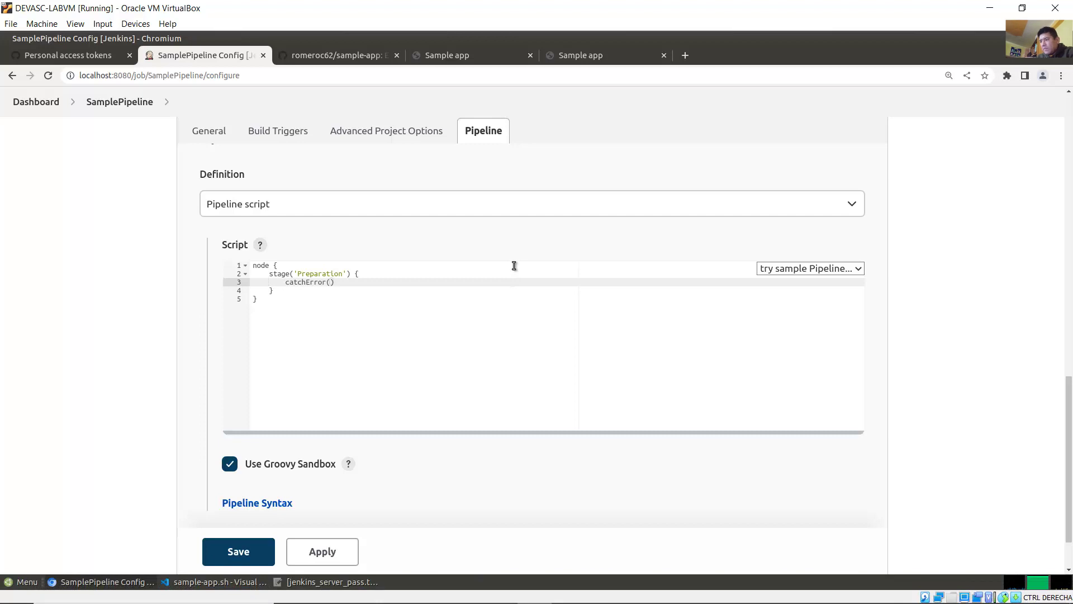
{"action": "type", "text": "builResult"}
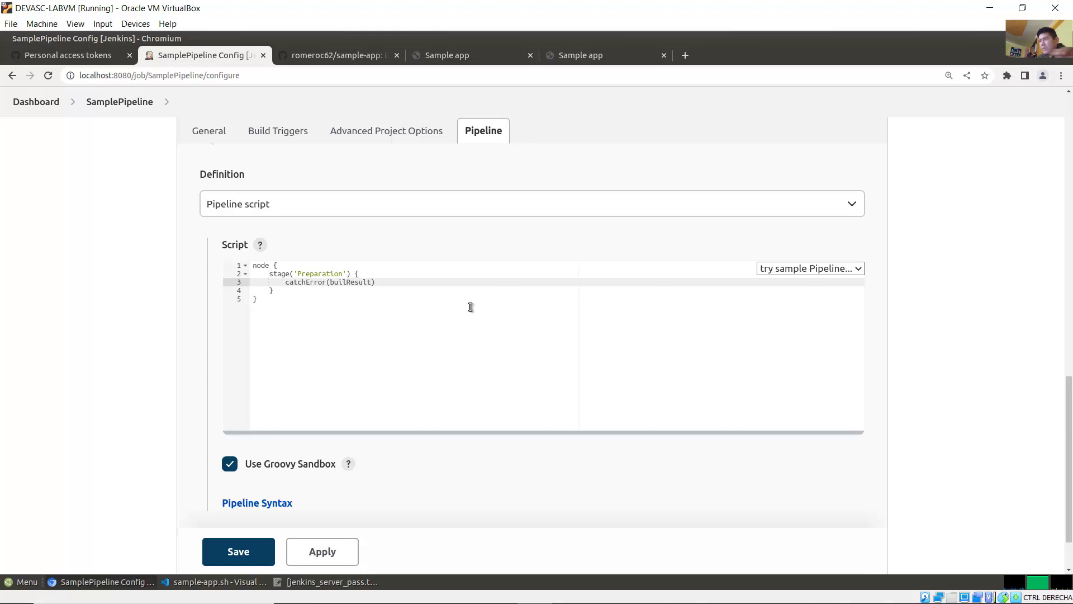
{"action": "type", "text": ":'SUCESS"}
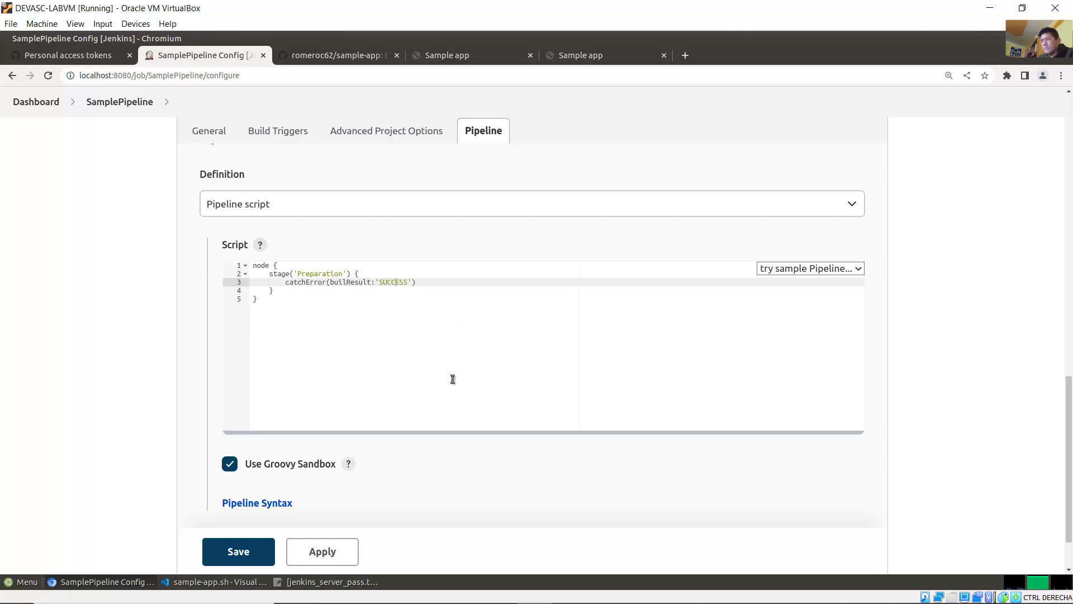
{"action": "type", "text": "C"}
{"action": "left_click", "coordinate": [447, 280]}
{"action": "key", "text": "Return"}
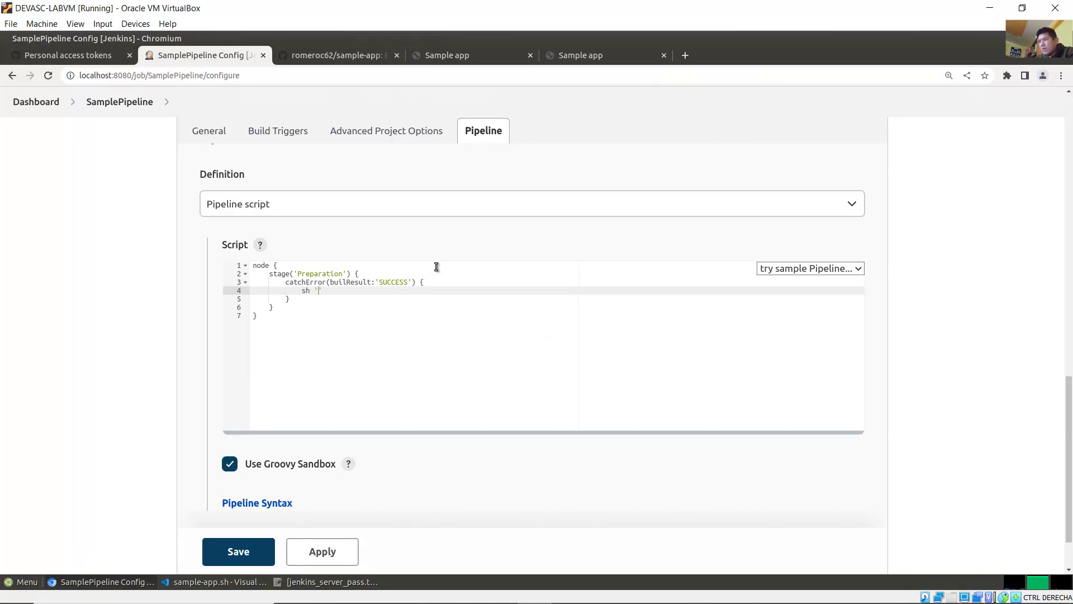
Step: Add sh 'docker stop samplerunning' and sh 'docker rm samplerunning' inside the catchError block
{"action": "type", "text": "sh 'docker stop samplerunning"}
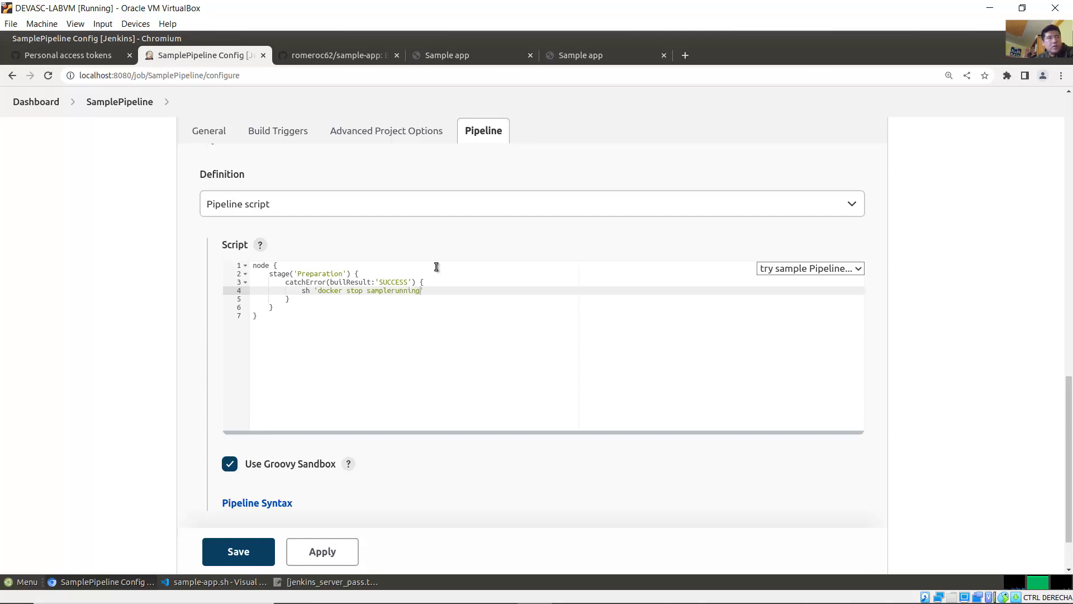
{"action": "type", "text": "'"}
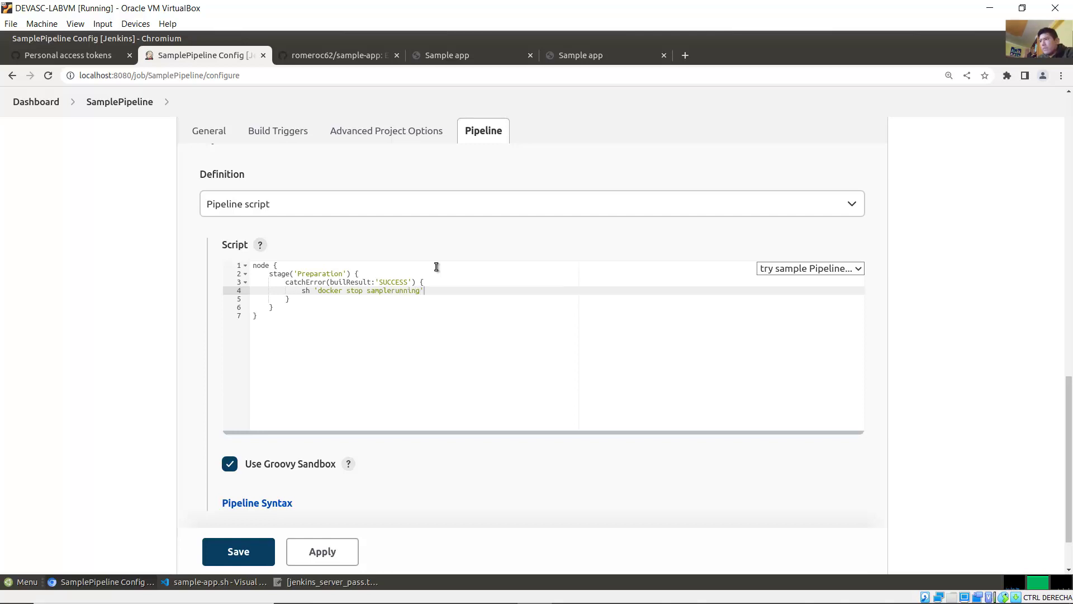
{"action": "key", "text": "Return"}
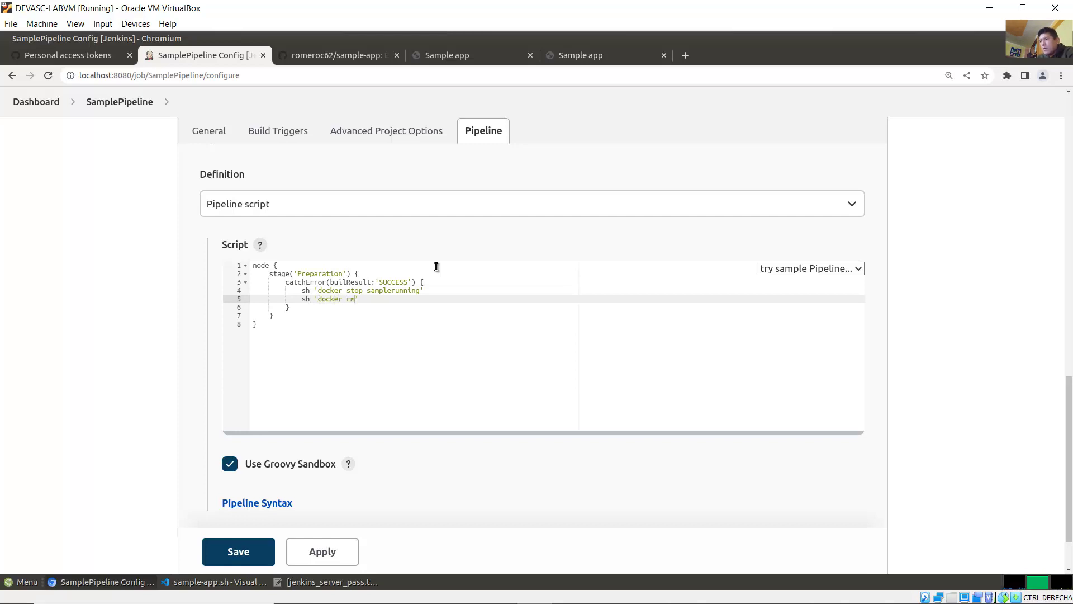
{"action": "type", "text": "sh 'docker rm samplerunning"}
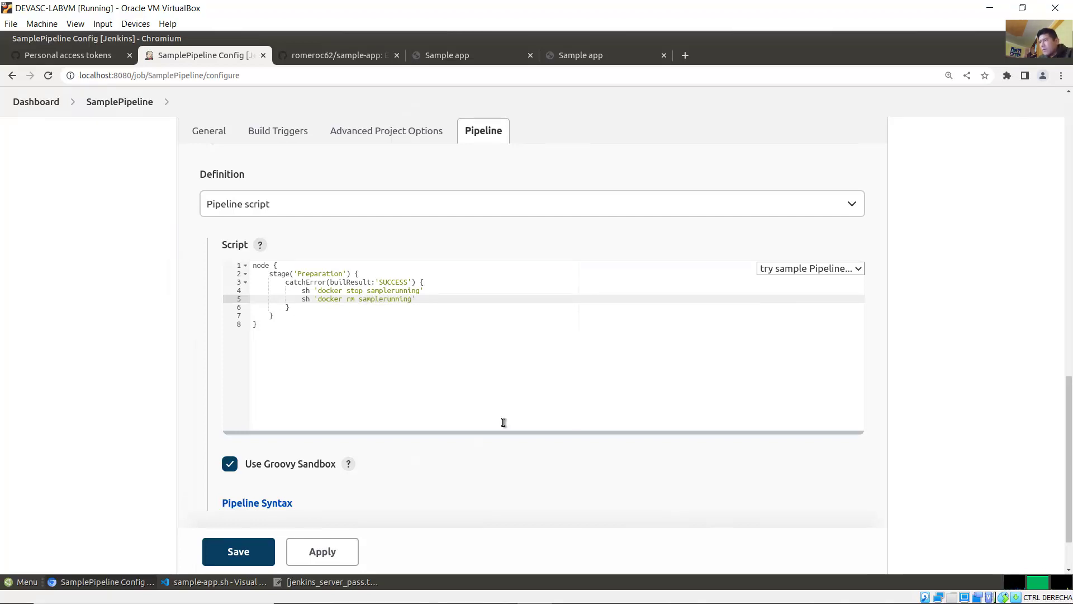
{"action": "key", "text": "Down"}
{"action": "key", "text": "Down"}
{"action": "key", "text": "Return"}
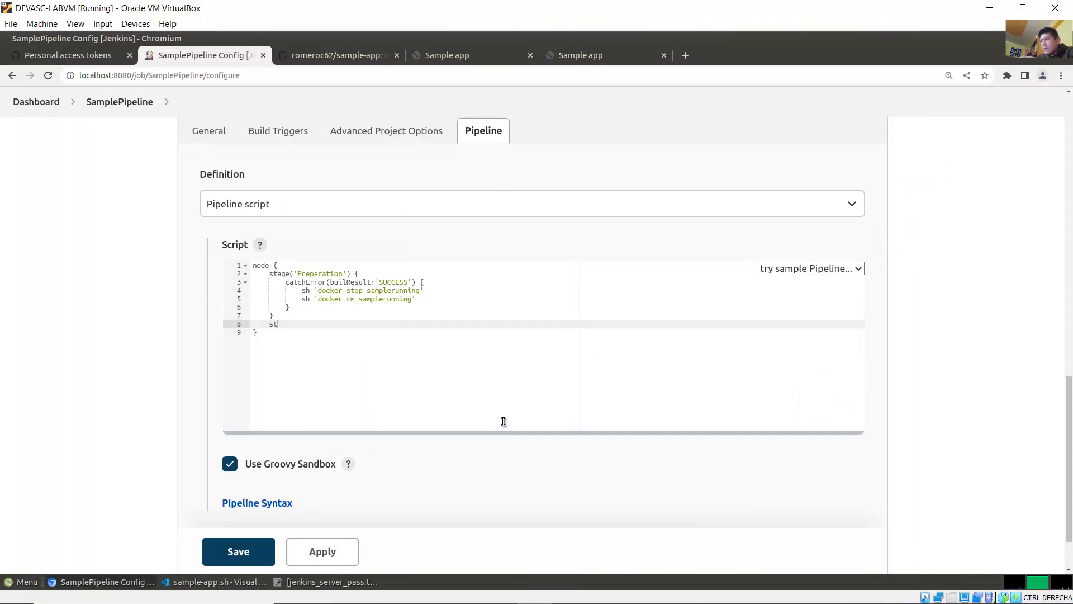
Step: Write stage('Build') { build 'BuildAppJob' } below the Preparation stage
{"action": "type", "text": "stage"}
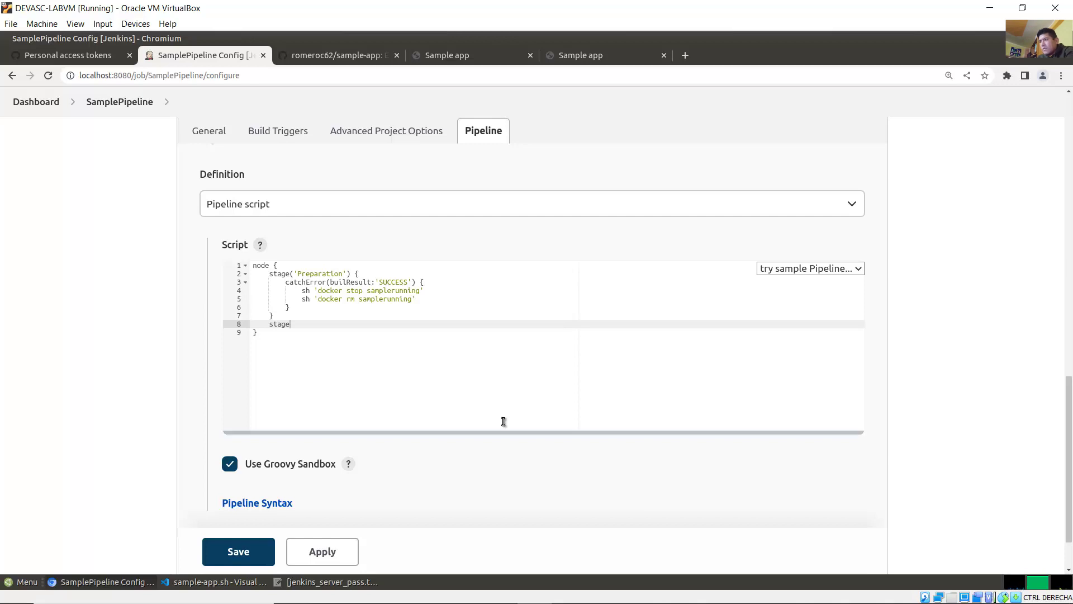
{"action": "type", "text": "('Build"}
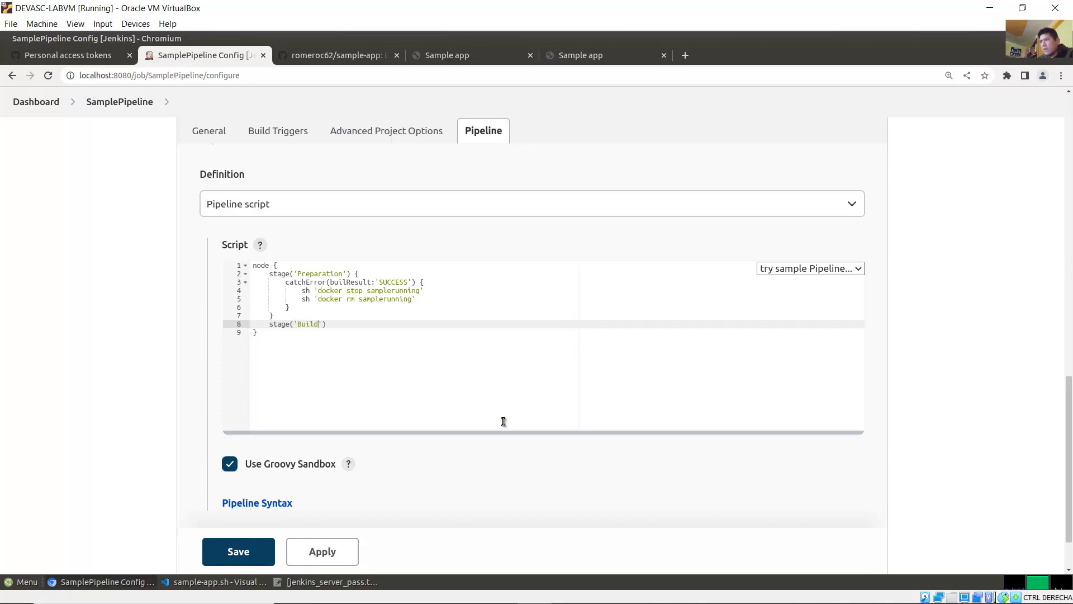
{"action": "key", "text": "Right"}
{"action": "type", "text": "{"}
{"action": "key", "text": "Return"}
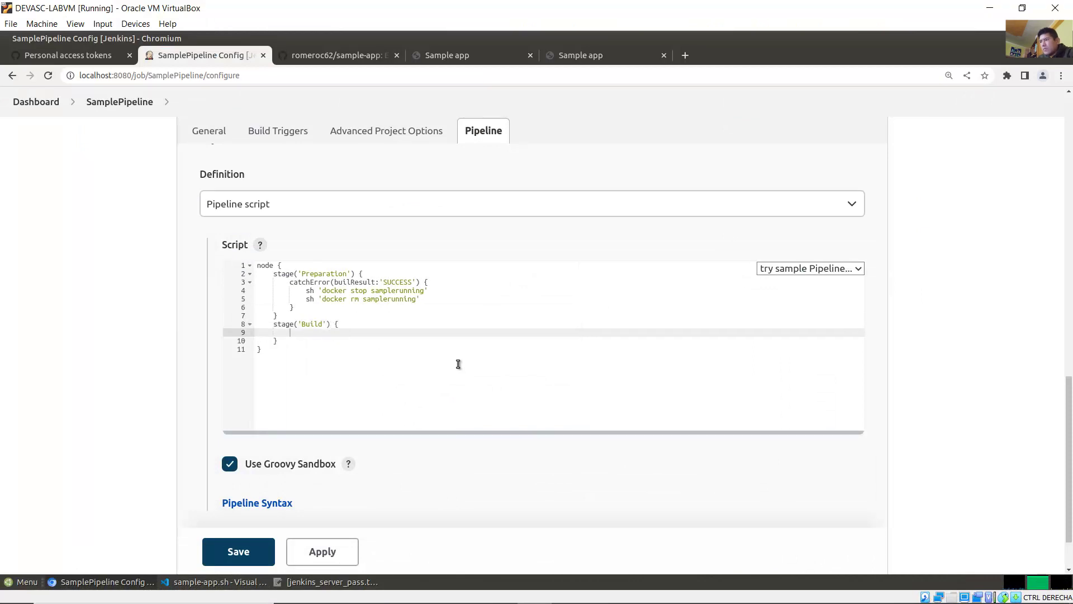
{"action": "type", "text": "build ?"}
{"action": "key", "text": "BackSpace"}
{"action": "key", "text": "BackSpace"}
{"action": "type", "text": "'BuildAppJob'"}
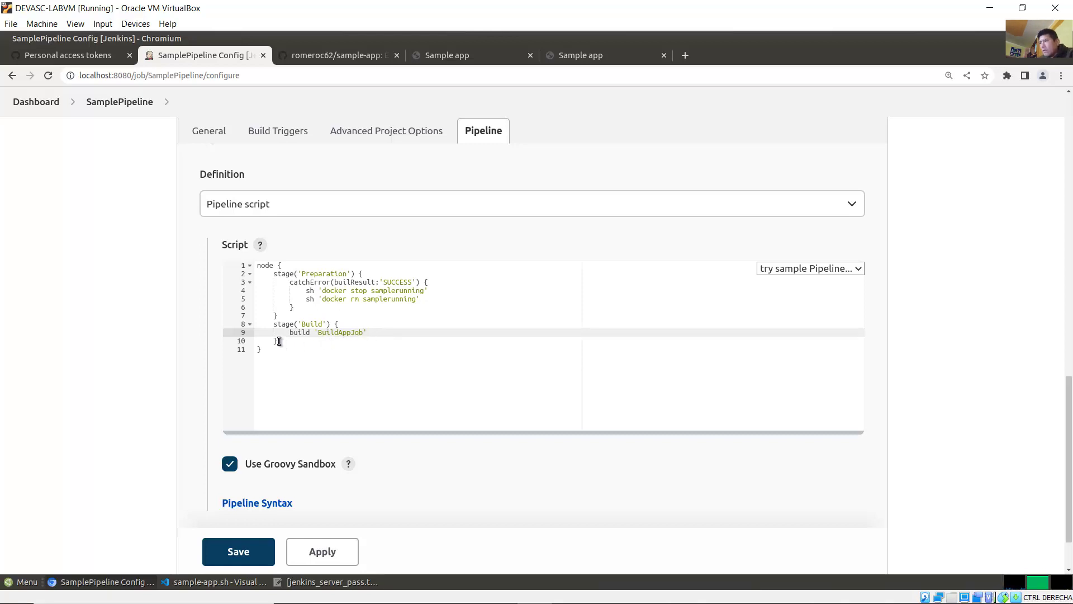
Step: Copy the Build stage block and paste a duplicate directly below it
{"action": "left_click_drag", "start_coordinate": [280, 341], "coordinate": [257, 325]}
{"action": "right_click", "coordinate": [266, 324]}
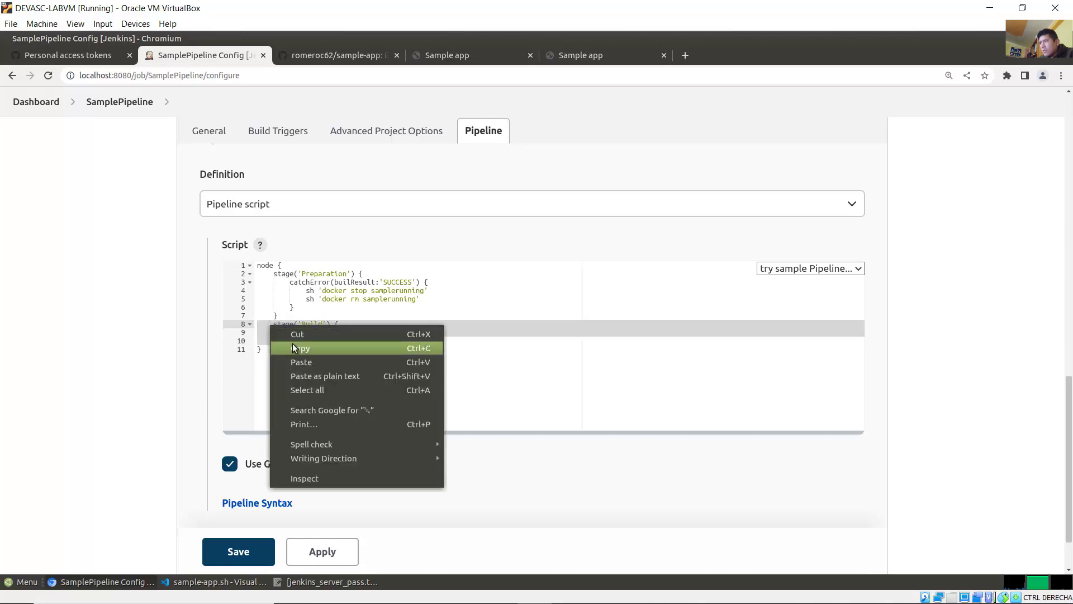
{"action": "left_click", "coordinate": [293, 343]}
{"action": "left_click", "coordinate": [289, 341]}
{"action": "key", "text": "Return"}
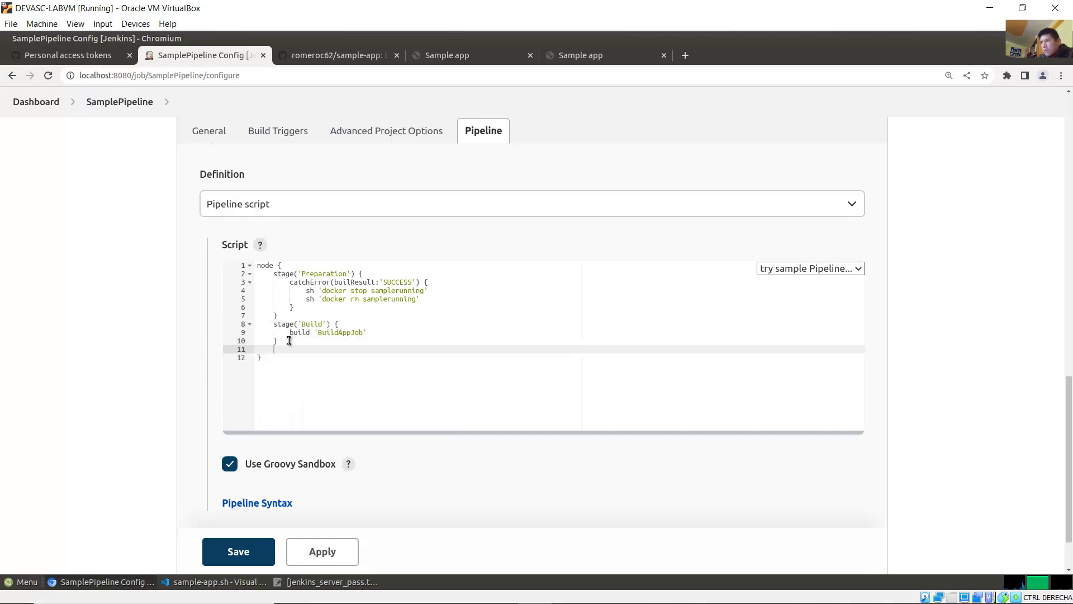
{"action": "right_click", "coordinate": [277, 349]}
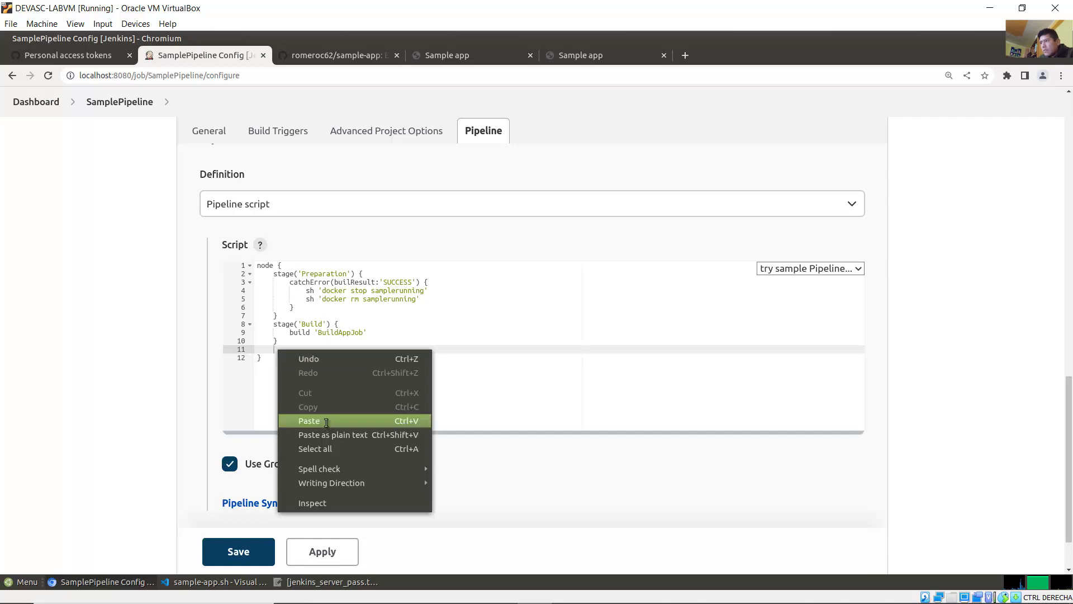
{"action": "left_click", "coordinate": [327, 420]}
{"action": "left_click", "coordinate": [290, 349]}
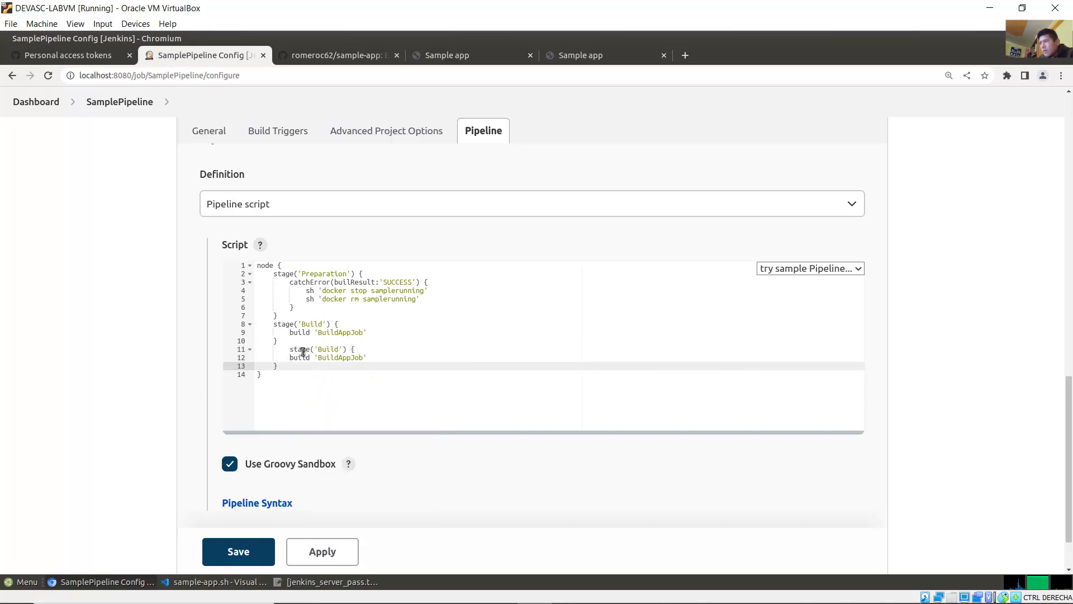
{"action": "key", "text": "BackSpace"}
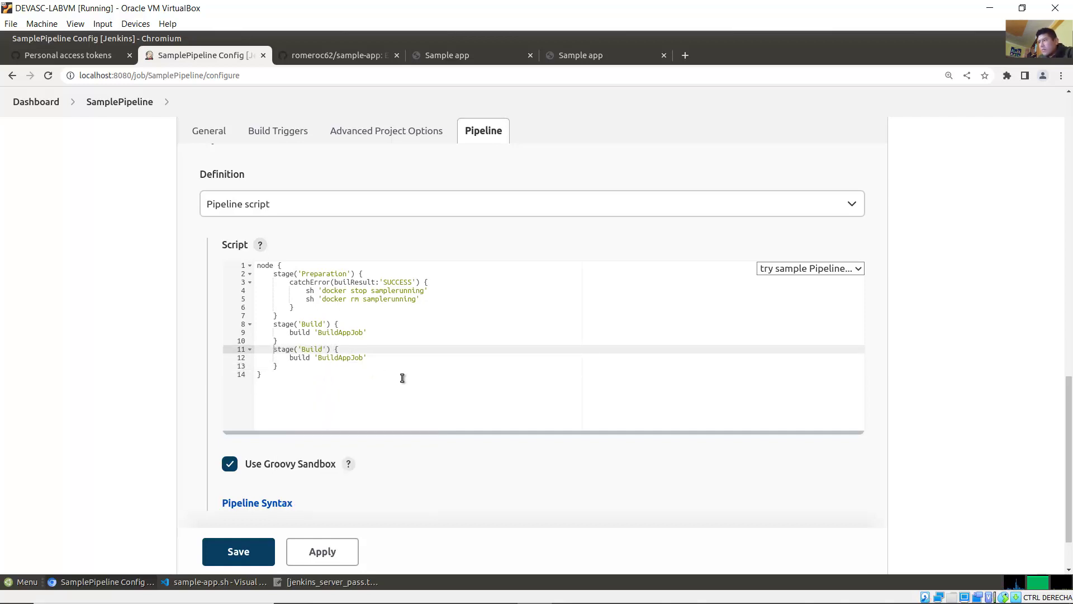
Step: Change the duplicated stage's job from BuildAppJob to 'TestAppJob'
{"action": "key", "text": "BackSpace"}
{"action": "key", "text": "BackSpace"}
{"action": "key", "text": "BackSpace"}
{"action": "key", "text": "BackSpace"}
{"action": "key", "text": "BackSpace"}
{"action": "key", "text": "BackSpace"}
{"action": "type", "text": "Test'"}
{"action": "key", "text": "Down"}
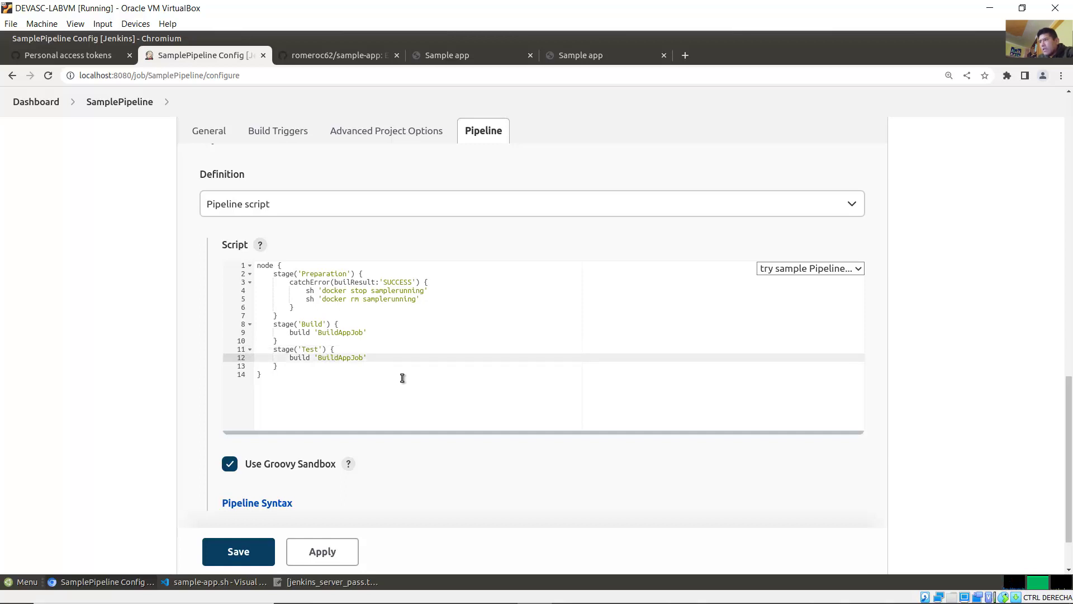
{"action": "key", "text": "Delete"}
{"action": "key", "text": "Delete"}
{"action": "key", "text": "Delete"}
{"action": "key", "text": "Delete"}
{"action": "key", "text": "BackSpace"}
{"action": "type", "text": "Test"}
{"action": "left_click", "coordinate": [339, 358]}
{"action": "key", "text": "BackSpace"}
{"action": "key", "text": "End"}
Step: Rename the duplicated stage to 'Results' and review the complete three-stage script
{"action": "left_click", "coordinate": [319, 349]}
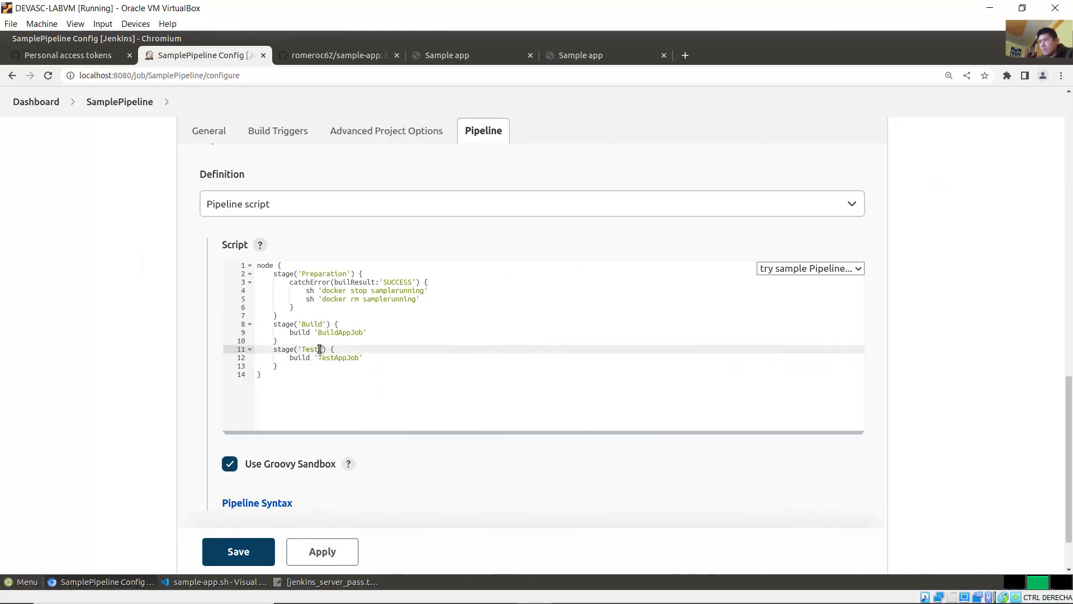
{"action": "key", "text": "BackSpace"}
{"action": "key", "text": "BackSpace"}
{"action": "key", "text": "BackSpace"}
{"action": "key", "text": "BackSpace"}
{"action": "type", "text": "Results"}
{"action": "left_click_drag", "start_coordinate": [273, 381], "coordinate": [256, 265]}
{"action": "left_click", "coordinate": [377, 328]}
{"action": "left_click", "coordinate": [381, 391]}
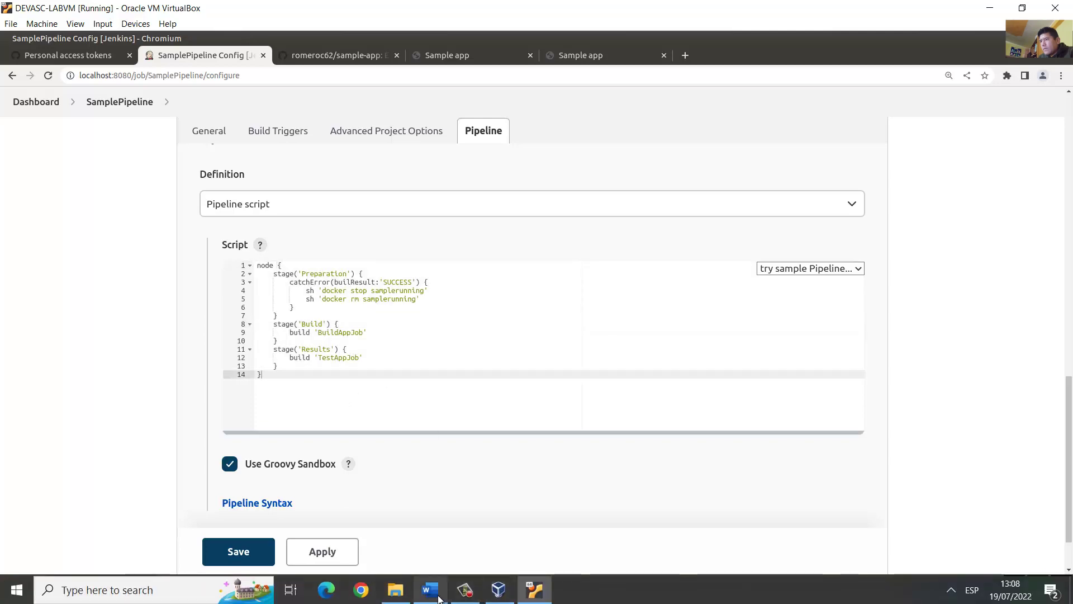
{"action": "left_click", "coordinate": [430, 589]}
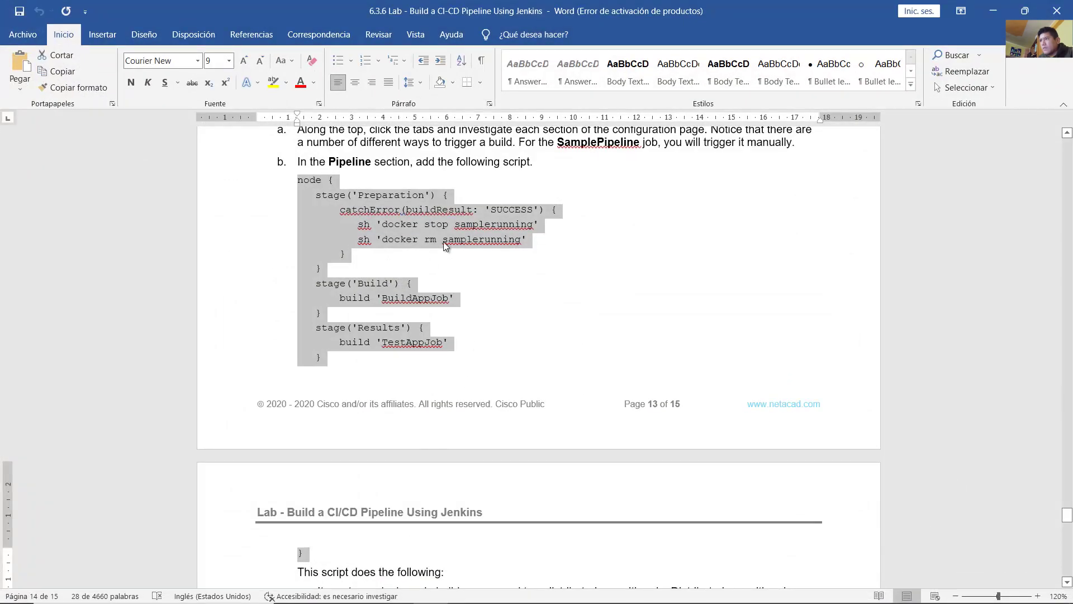
{"action": "left_click", "coordinate": [463, 299]}
{"action": "scroll", "coordinate": [464, 298], "scroll_direction": "down", "scroll_amount": 5}
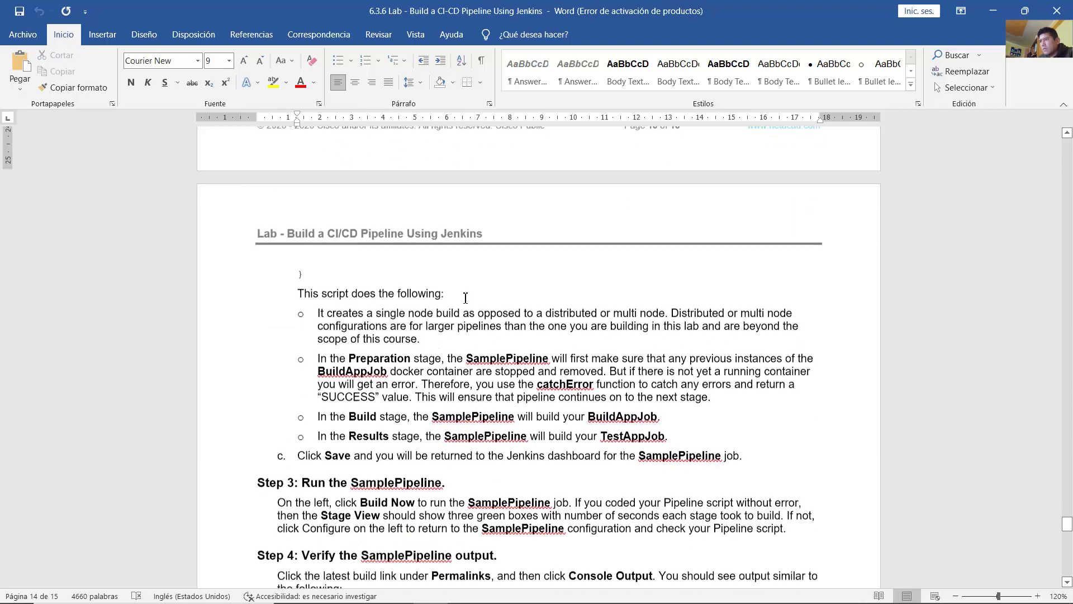
{"action": "scroll", "coordinate": [465, 298], "scroll_direction": "up", "scroll_amount": 4}
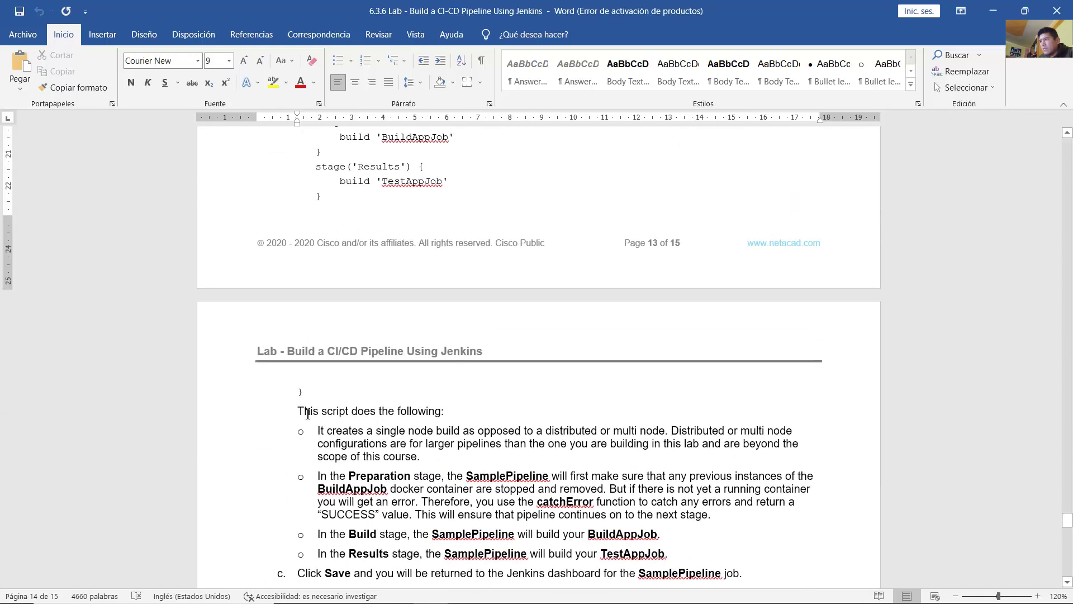
{"action": "left_click_drag", "start_coordinate": [299, 412], "coordinate": [443, 413]}
{"action": "scroll", "coordinate": [320, 507], "scroll_direction": "up", "scroll_amount": 2}
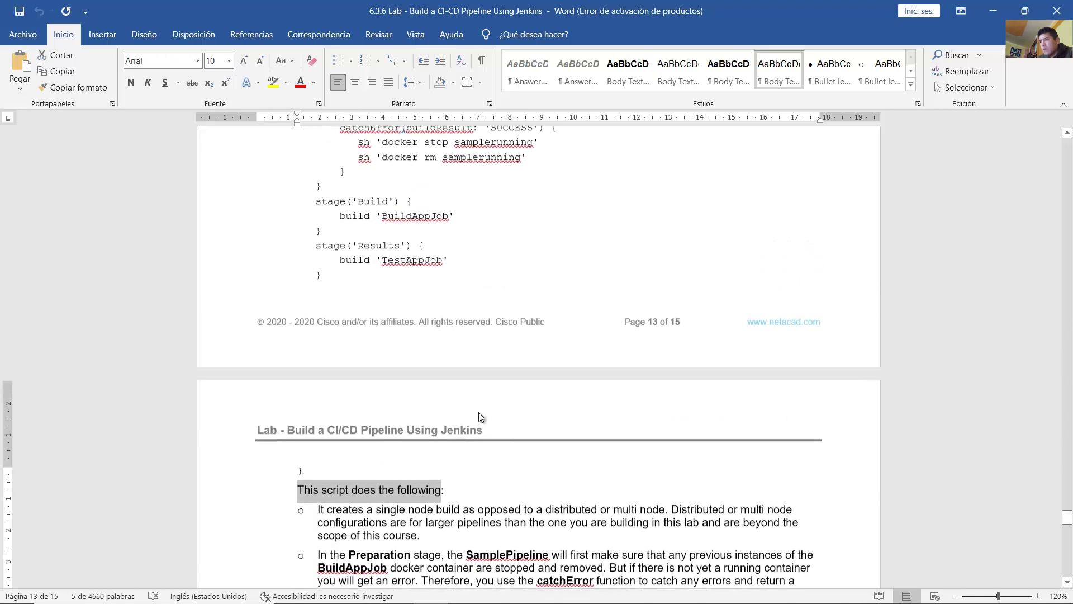
{"action": "left_click_drag", "start_coordinate": [320, 509], "coordinate": [664, 512]}
{"action": "scroll", "coordinate": [349, 285], "scroll_direction": "up", "scroll_amount": 3}
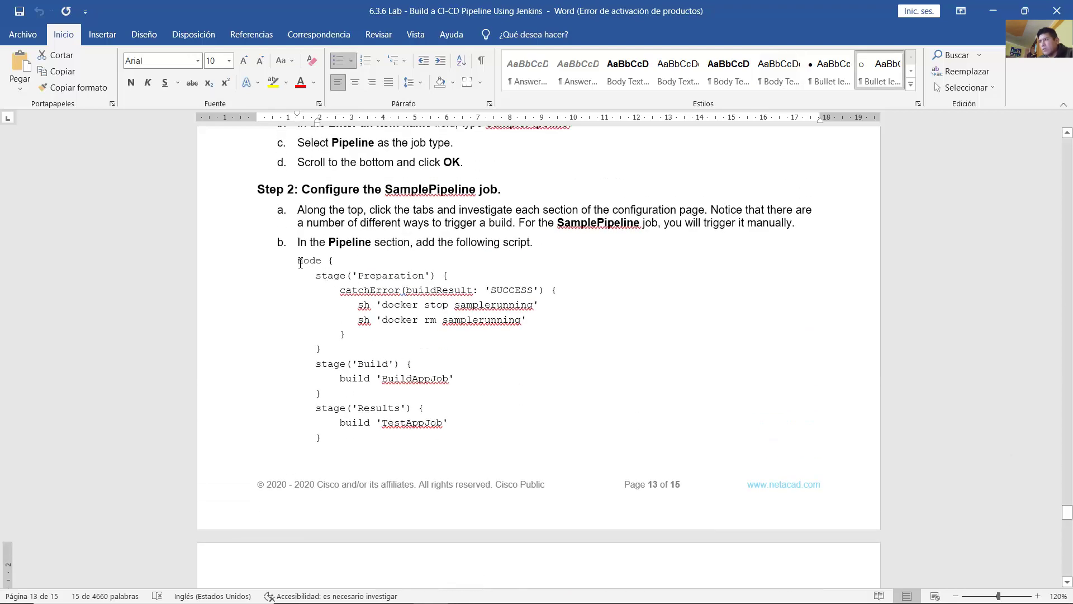
{"action": "left_click_drag", "start_coordinate": [300, 263], "coordinate": [336, 262]}
{"action": "scroll", "coordinate": [606, 371], "scroll_direction": "down", "scroll_amount": 6}
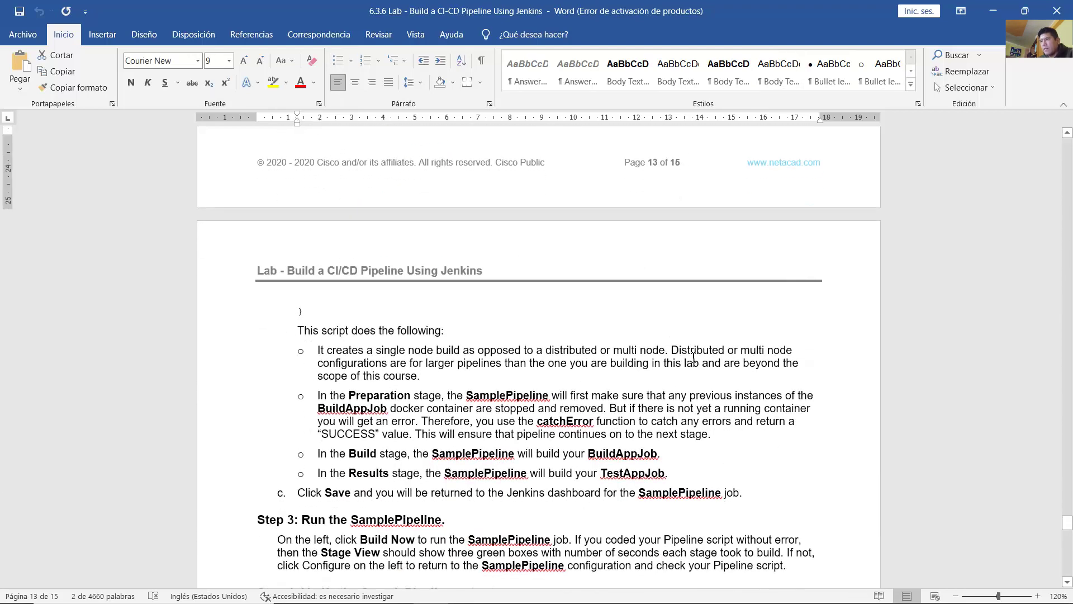
{"action": "left_click_drag", "start_coordinate": [677, 350], "coordinate": [446, 373]}
{"action": "left_click", "coordinate": [441, 371]}
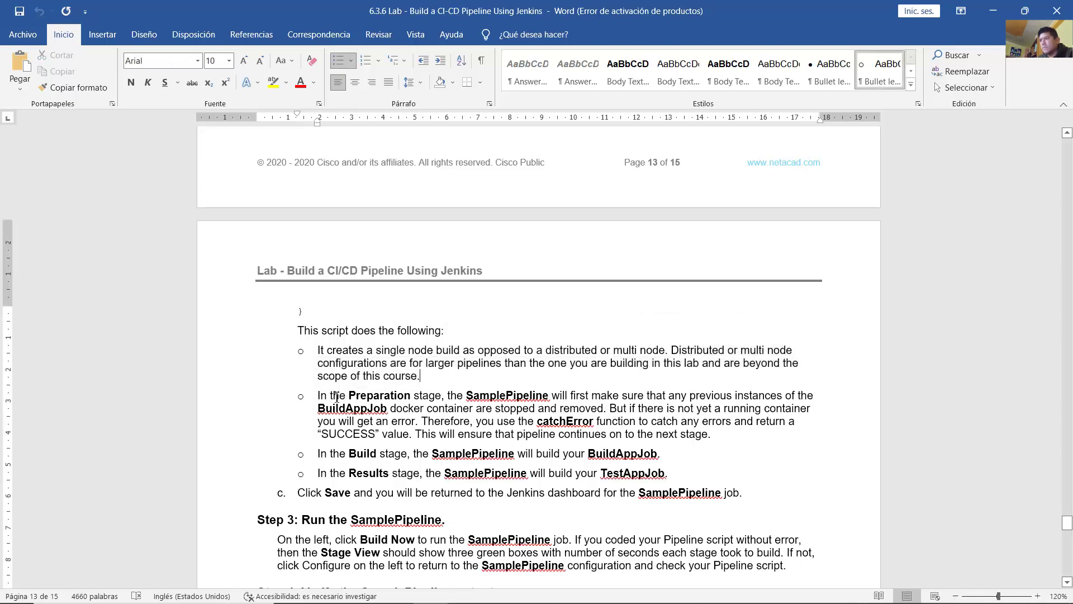
{"action": "left_click_drag", "start_coordinate": [319, 396], "coordinate": [764, 400]}
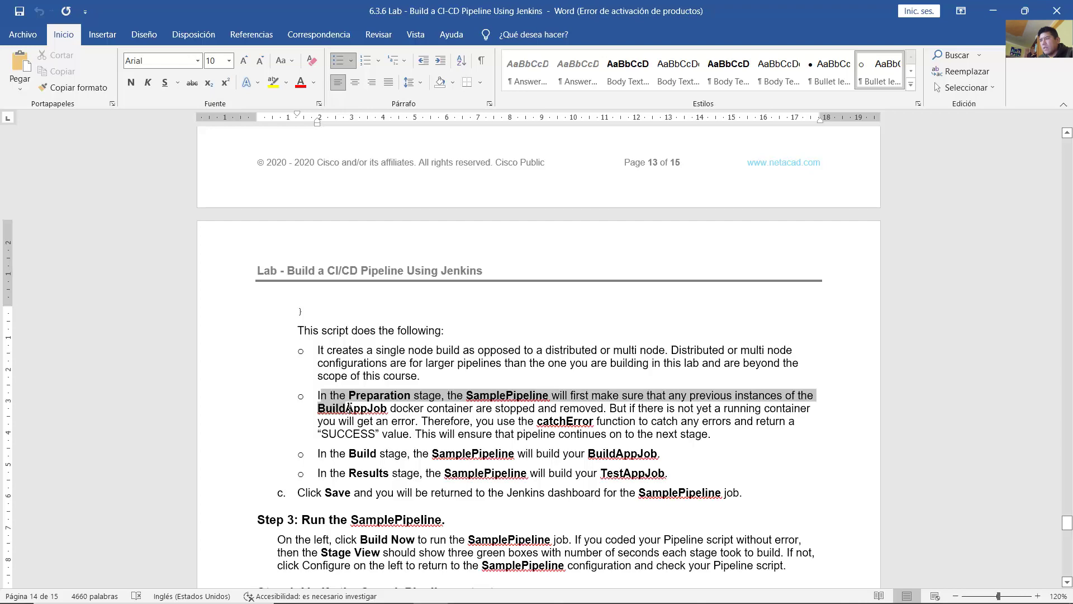
{"action": "left_click_drag", "start_coordinate": [348, 407], "coordinate": [609, 407]}
{"action": "scroll", "coordinate": [534, 363], "scroll_direction": "up", "scroll_amount": 3}
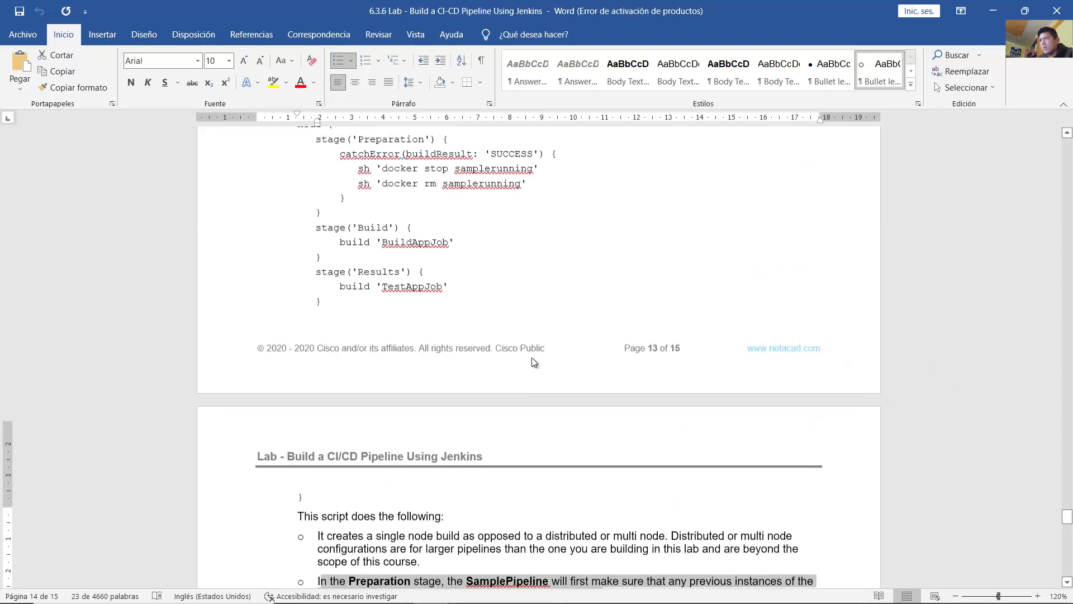
Step: Review the guide's docker sh commands and the catchError line with its explanation
{"action": "scroll", "coordinate": [534, 362], "scroll_direction": "up", "scroll_amount": 3}
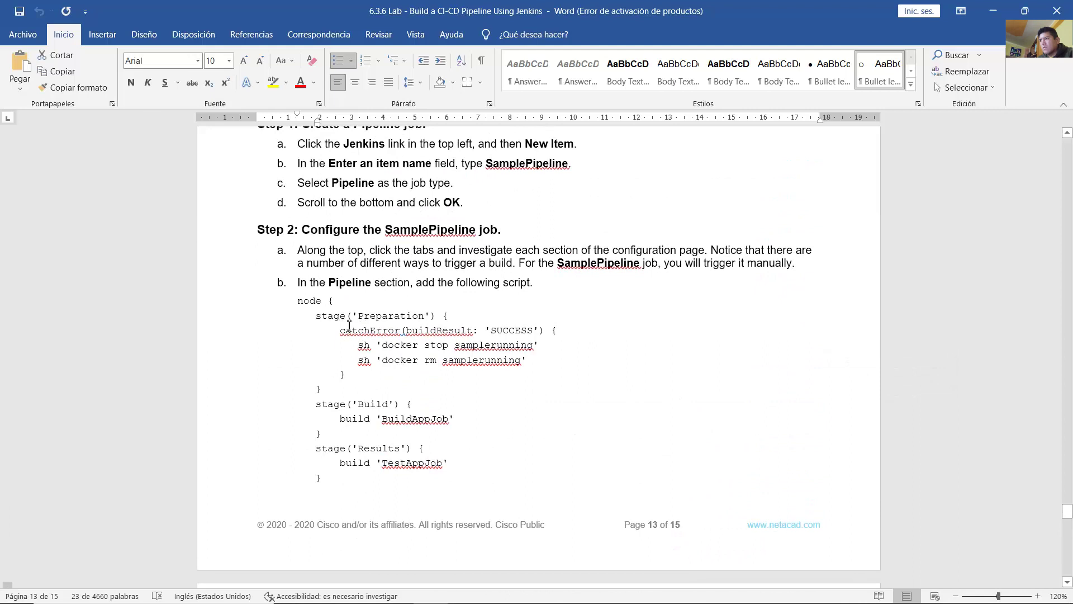
{"action": "left_click_drag", "start_coordinate": [364, 346], "coordinate": [537, 352]}
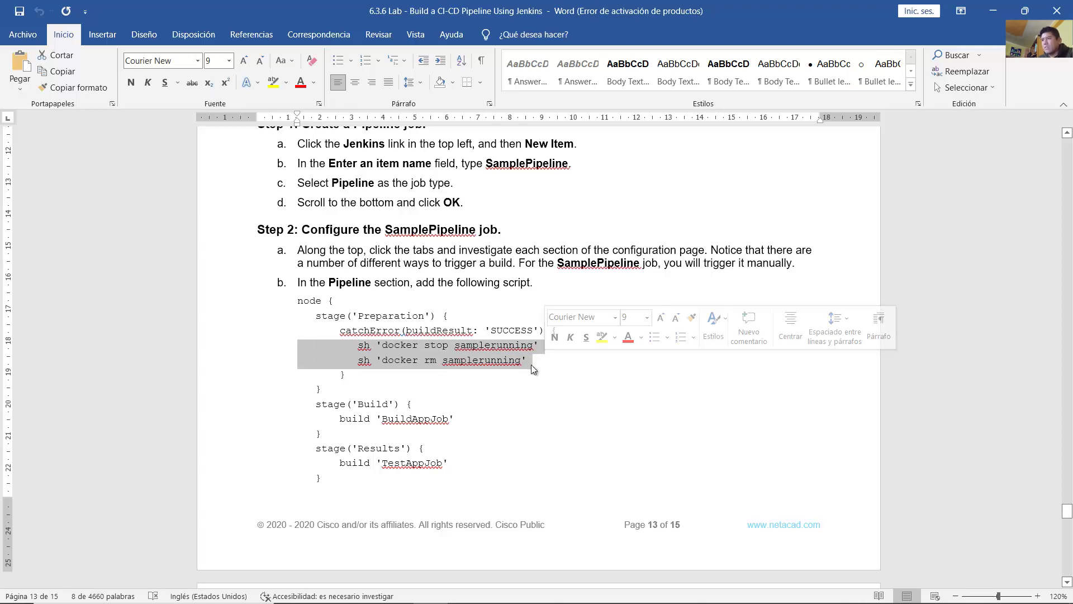
{"action": "left_click", "coordinate": [534, 359]}
{"action": "scroll", "coordinate": [538, 360], "scroll_direction": "down", "scroll_amount": 7}
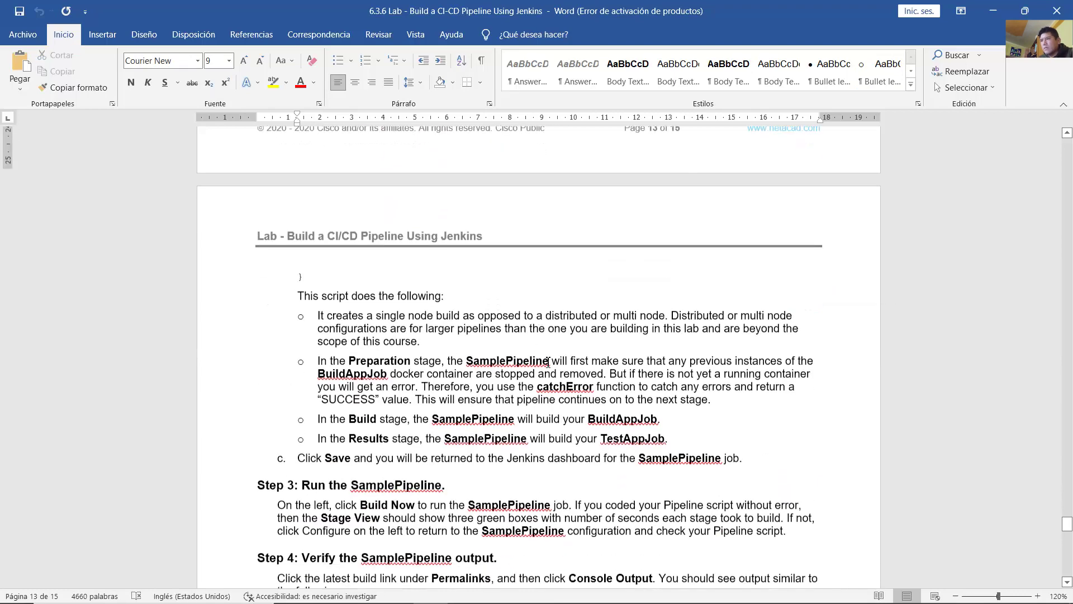
{"action": "left_click_drag", "start_coordinate": [611, 368], "coordinate": [415, 389]}
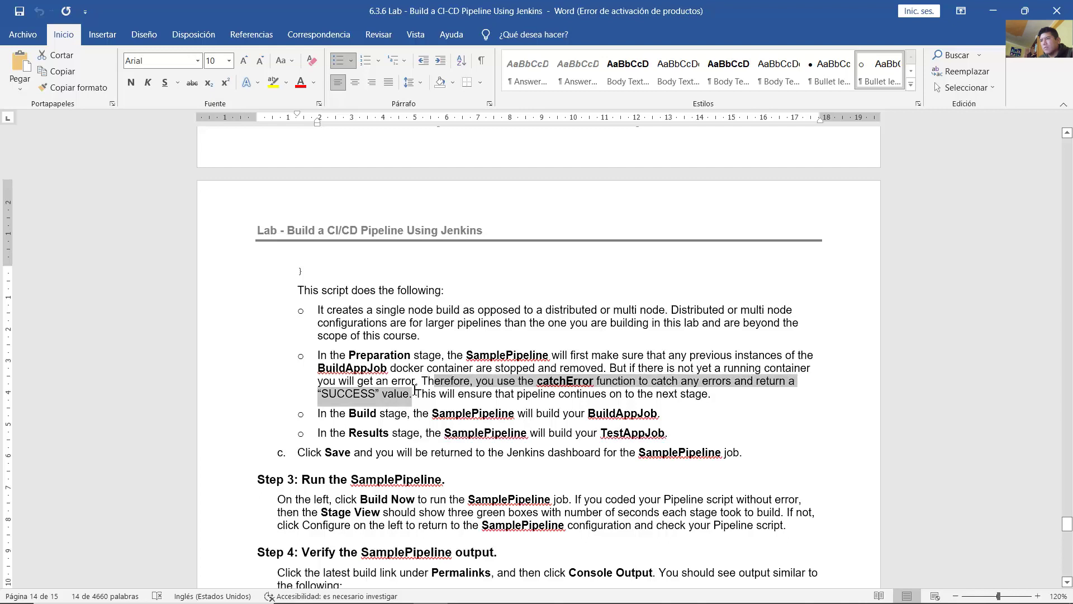
{"action": "left_click_drag", "start_coordinate": [421, 392], "coordinate": [714, 395]}
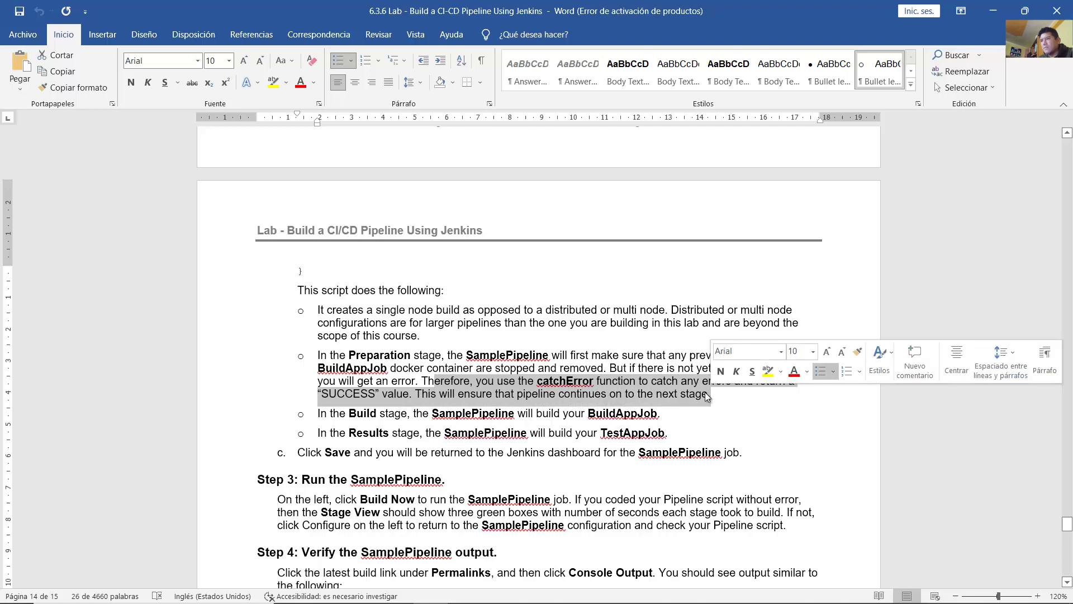
{"action": "scroll", "coordinate": [675, 386], "scroll_direction": "up", "scroll_amount": 5}
{"action": "scroll", "coordinate": [675, 386], "scroll_direction": "up", "scroll_amount": 1}
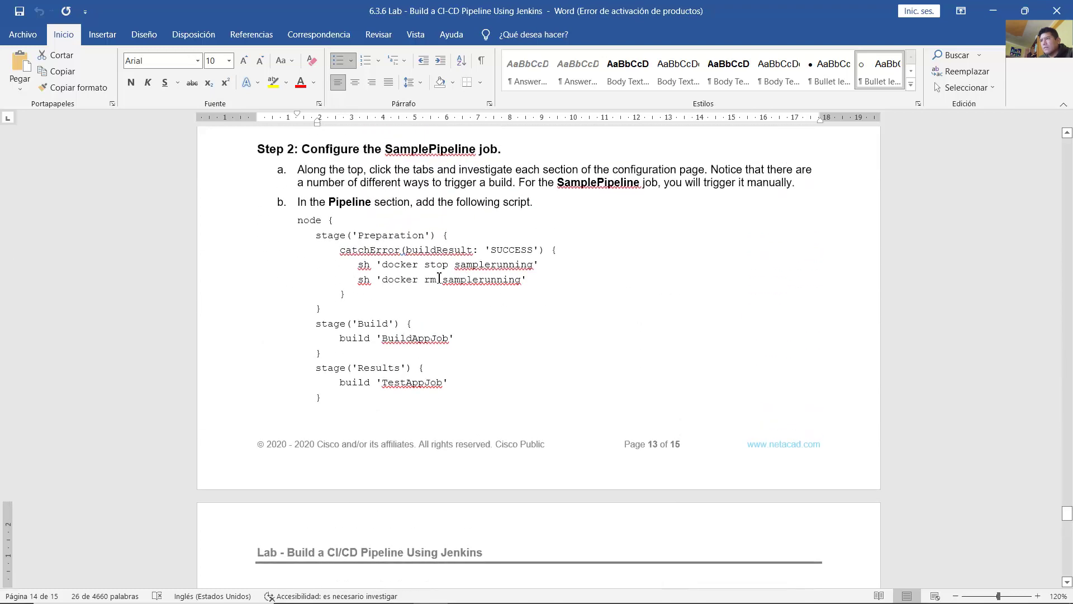
{"action": "left_click_drag", "start_coordinate": [395, 256], "coordinate": [562, 258]}
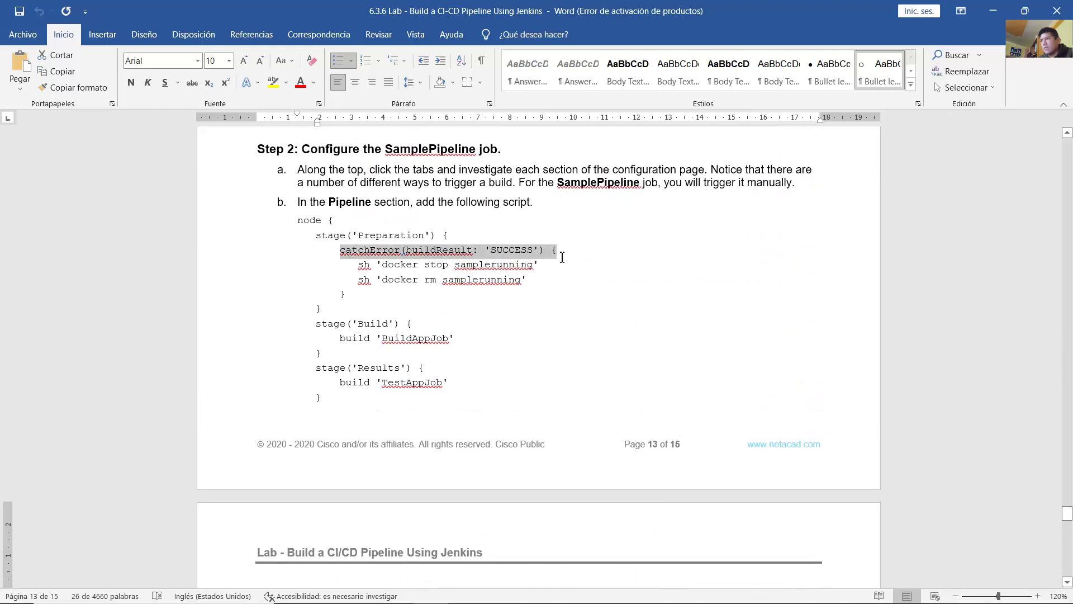
{"action": "scroll", "coordinate": [567, 327], "scroll_direction": "down", "scroll_amount": 7}
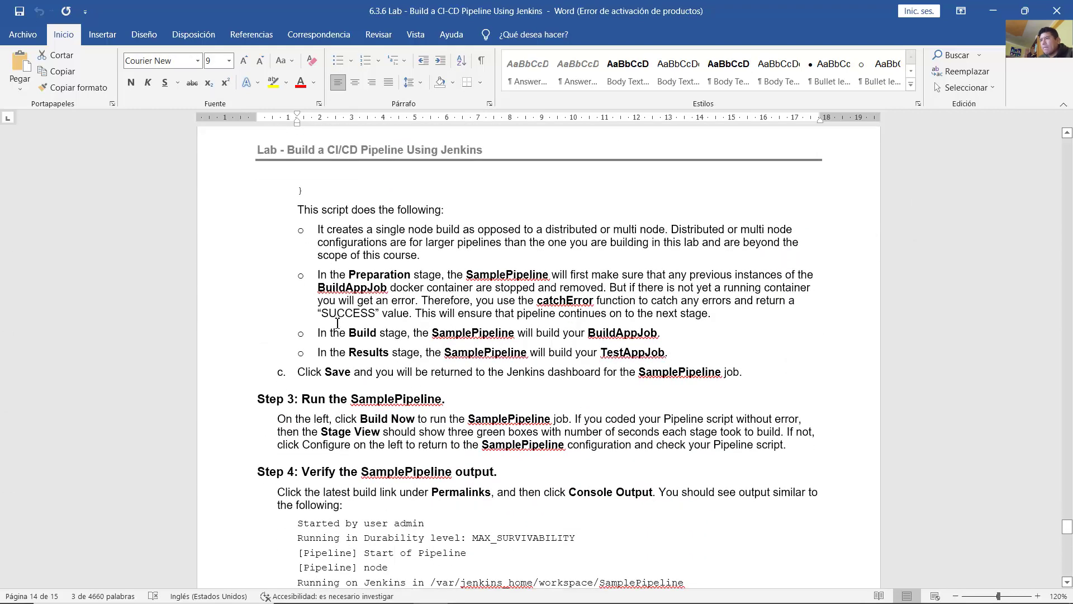
Step: Review the Build and Results stage lines and Step 3's Build Now instructions
{"action": "left_click_drag", "start_coordinate": [325, 334], "coordinate": [666, 333]}
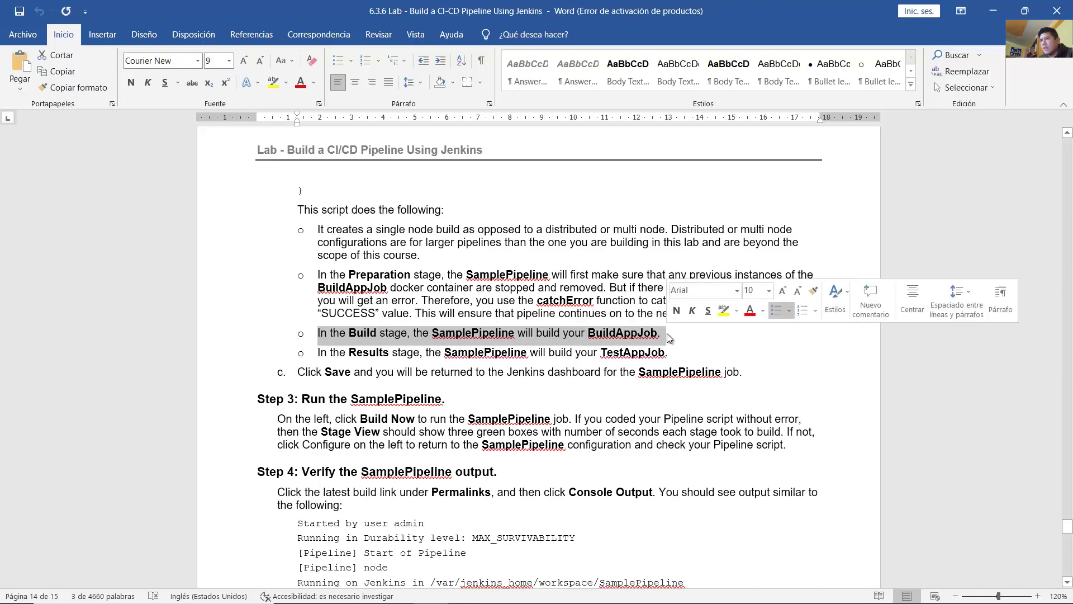
{"action": "left_click_drag", "start_coordinate": [328, 355], "coordinate": [668, 353]}
{"action": "scroll", "coordinate": [658, 356], "scroll_direction": "up", "scroll_amount": 5}
{"action": "scroll", "coordinate": [659, 356], "scroll_direction": "up", "scroll_amount": 1}
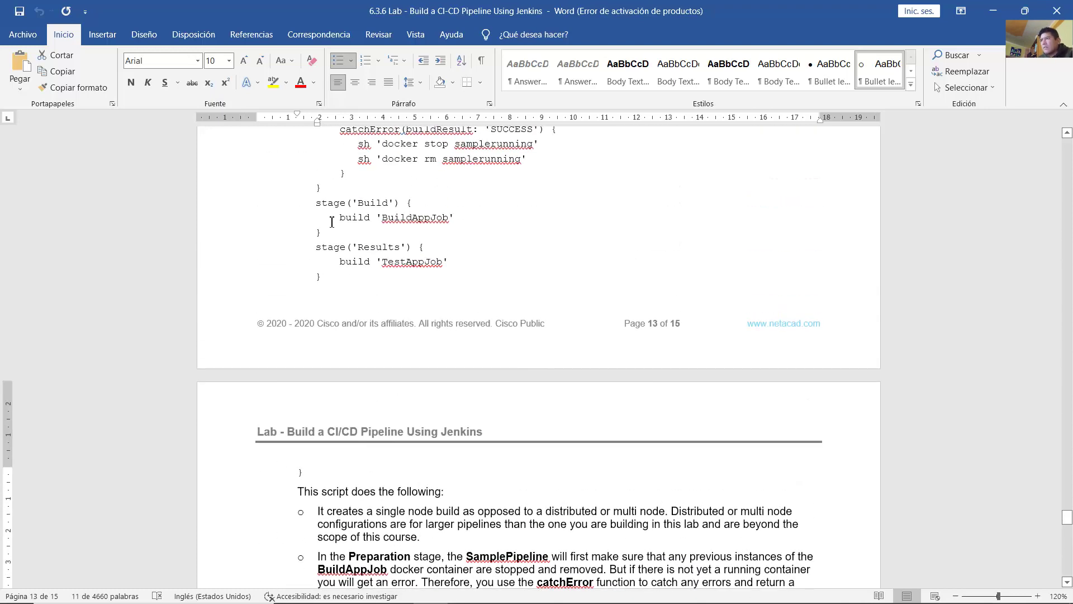
{"action": "left_click_drag", "start_coordinate": [324, 209], "coordinate": [464, 219]}
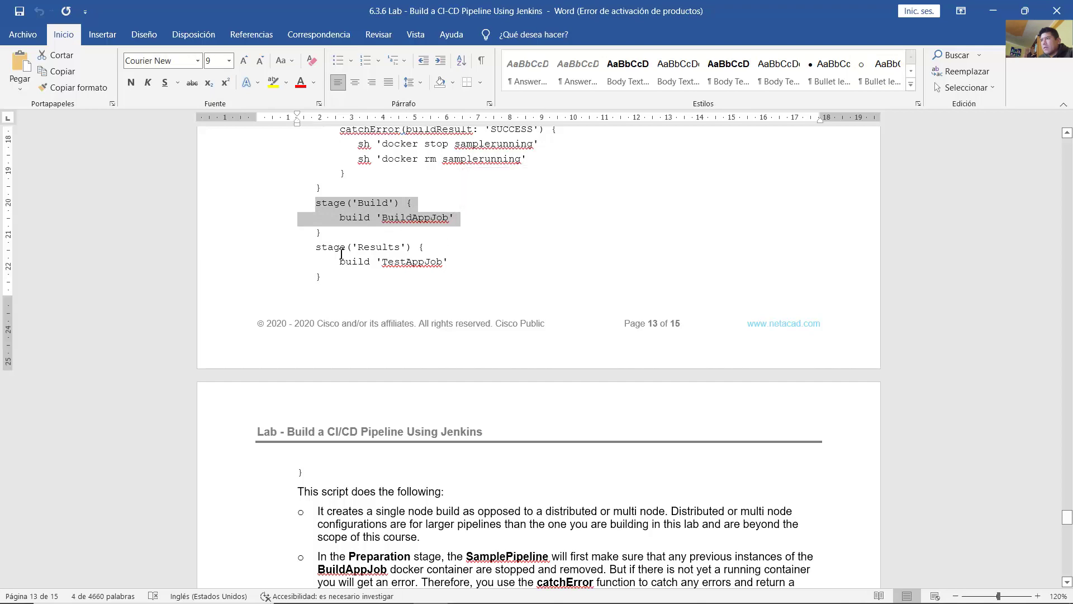
{"action": "left_click_drag", "start_coordinate": [341, 253], "coordinate": [456, 278]}
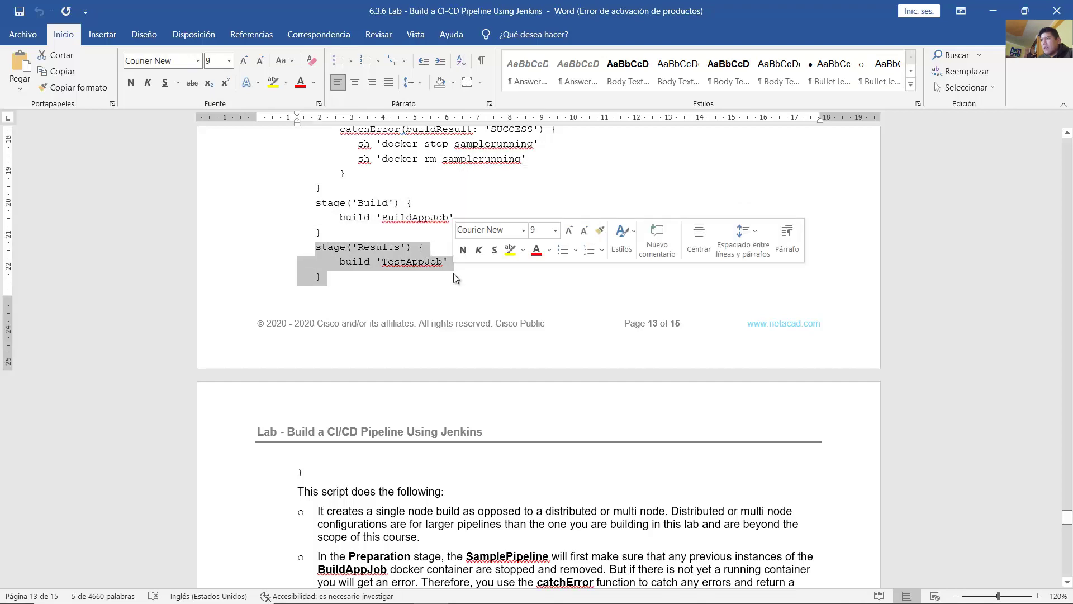
{"action": "left_click", "coordinate": [443, 283]}
{"action": "scroll", "coordinate": [329, 232], "scroll_direction": "down", "scroll_amount": 8}
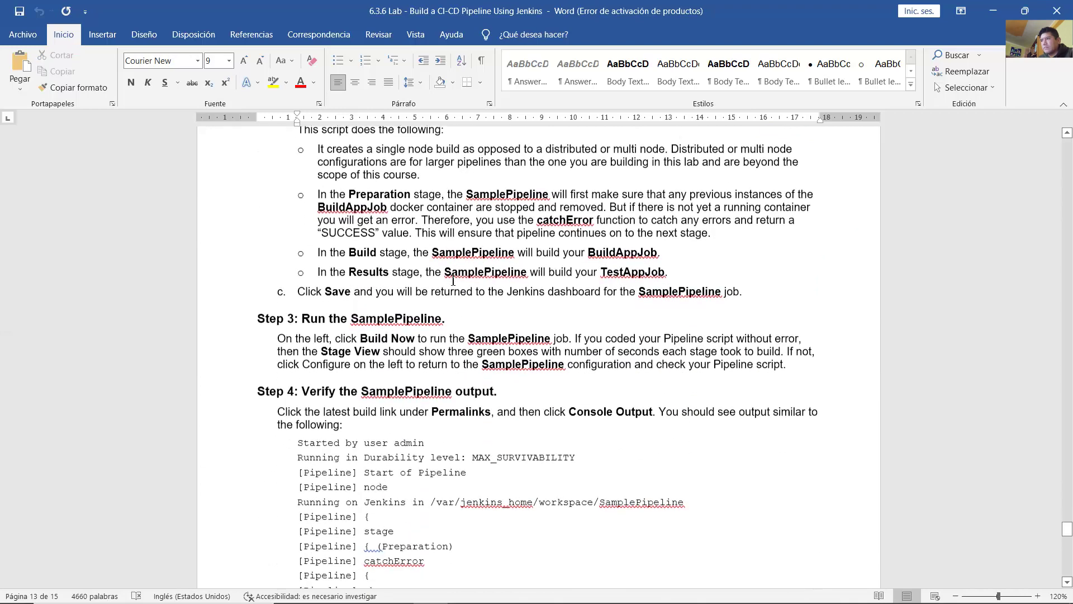
{"action": "left_click_drag", "start_coordinate": [356, 242], "coordinate": [570, 260]}
{"action": "left_click", "coordinate": [421, 258]}
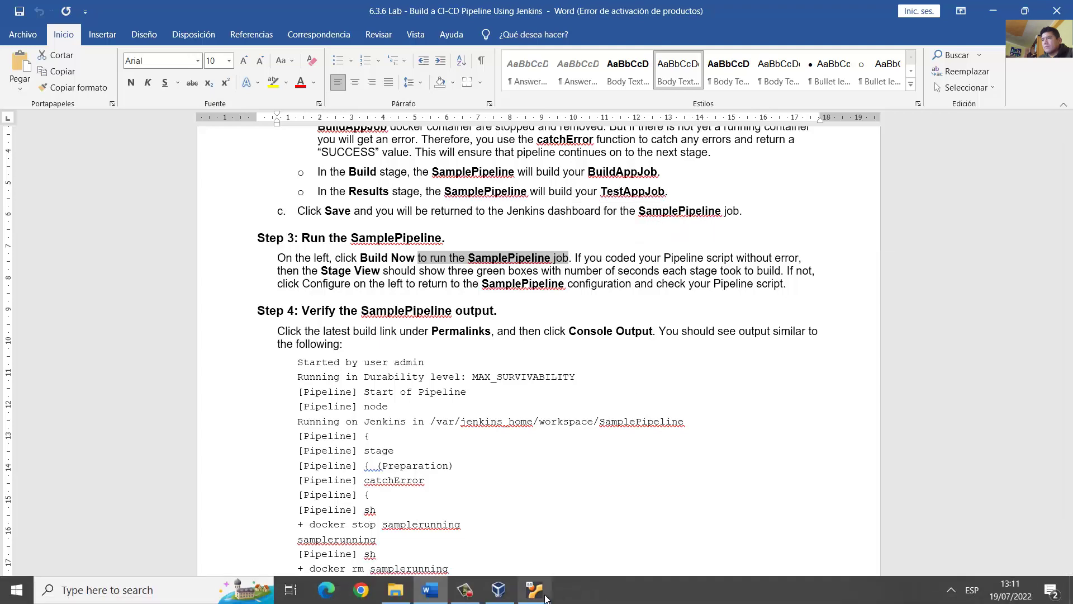
{"action": "left_click", "coordinate": [534, 590]}
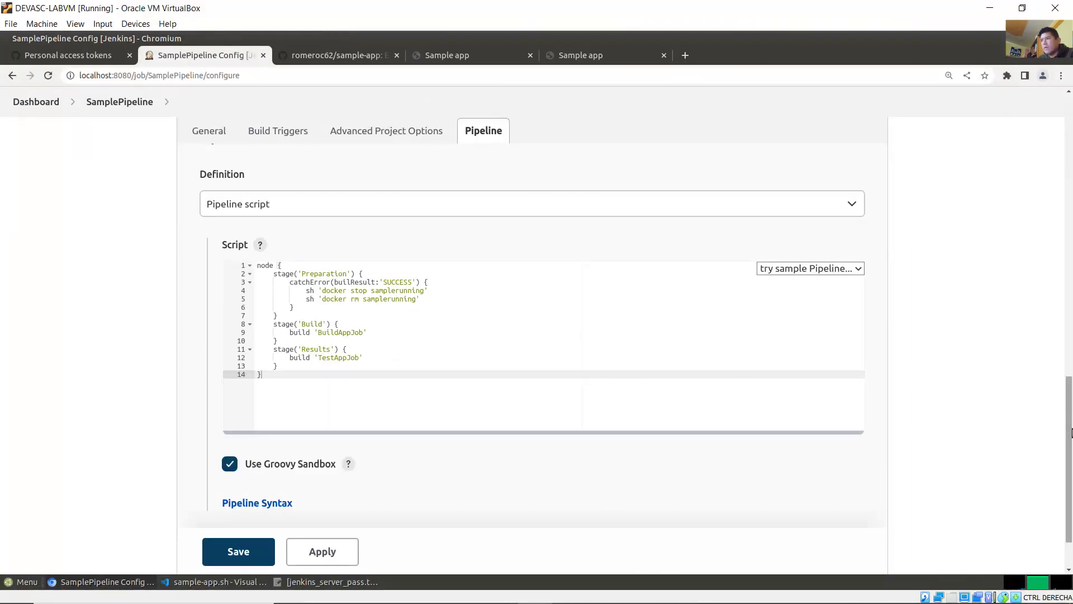
Step: Save the SamplePipeline script and start build #1 from the Jenkins dashboard
{"action": "left_click_drag", "start_coordinate": [1072, 398], "coordinate": [797, 535]}
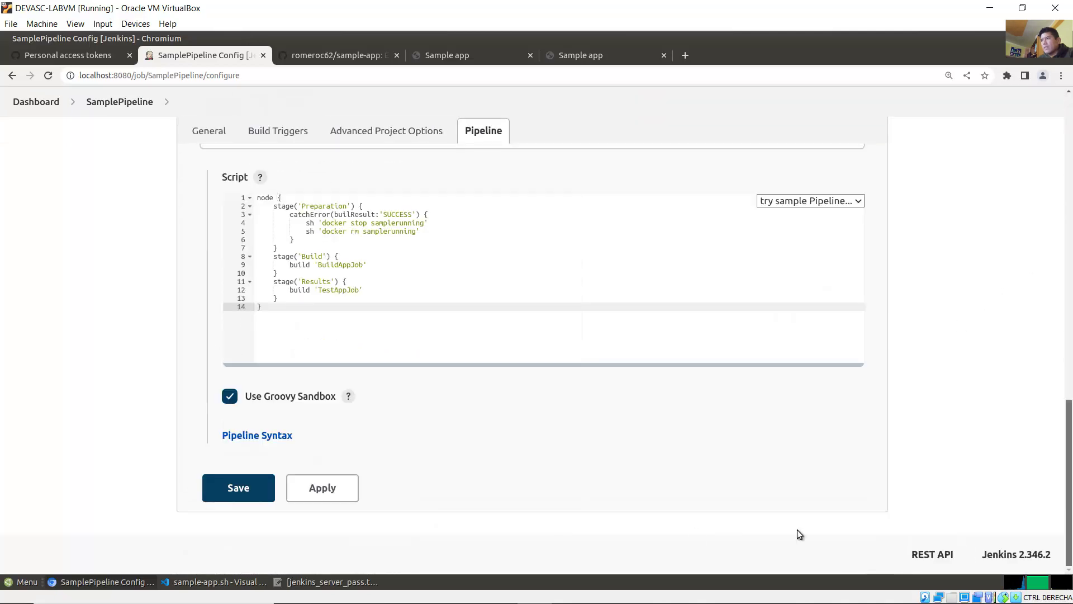
{"action": "left_click", "coordinate": [231, 492]}
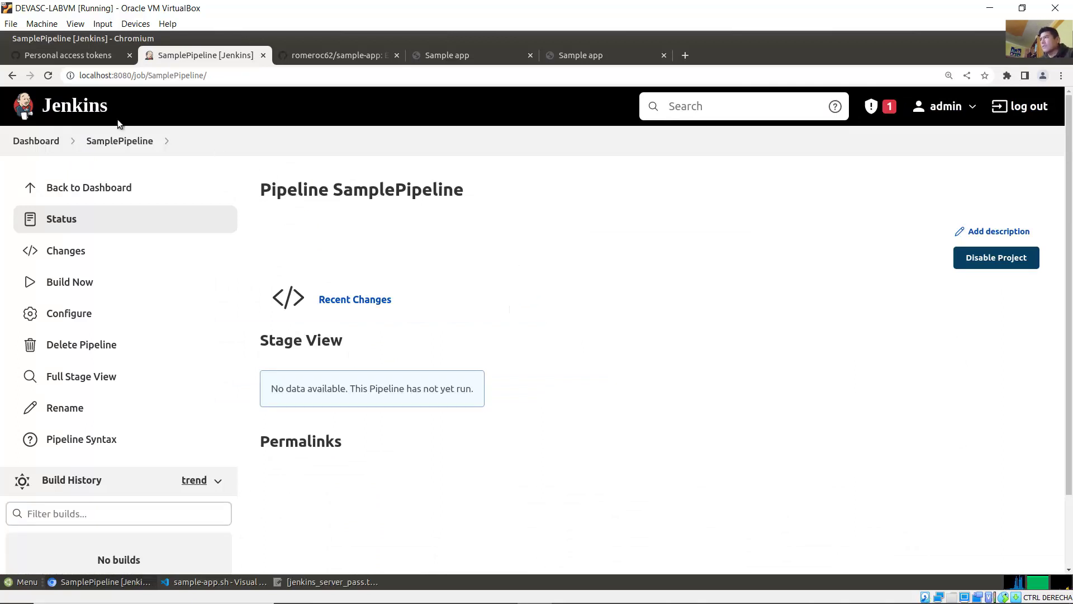
{"action": "left_click", "coordinate": [58, 109]}
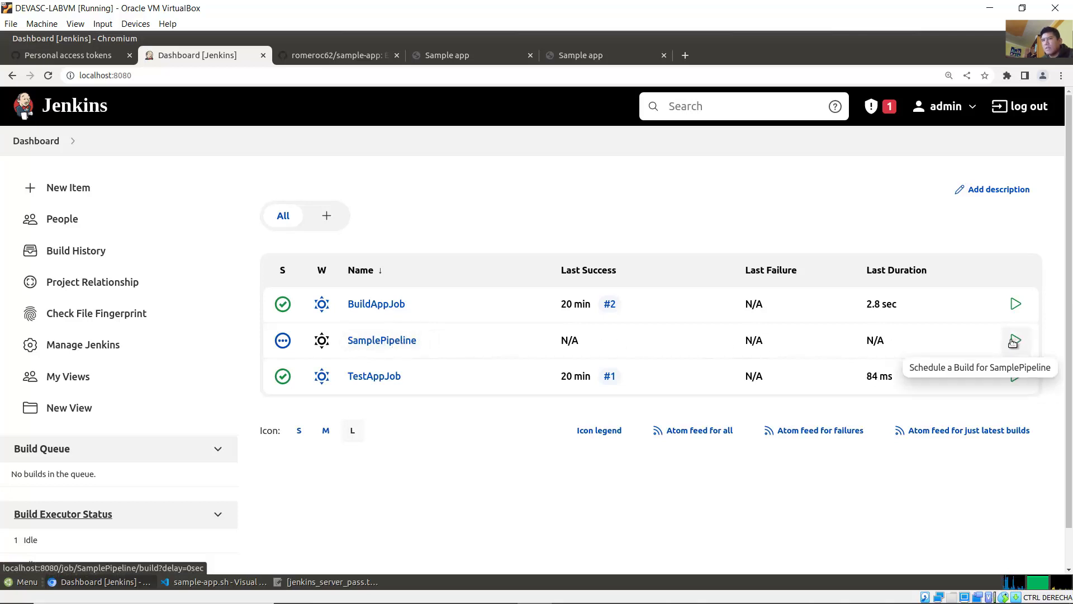
{"action": "left_click", "coordinate": [1015, 346]}
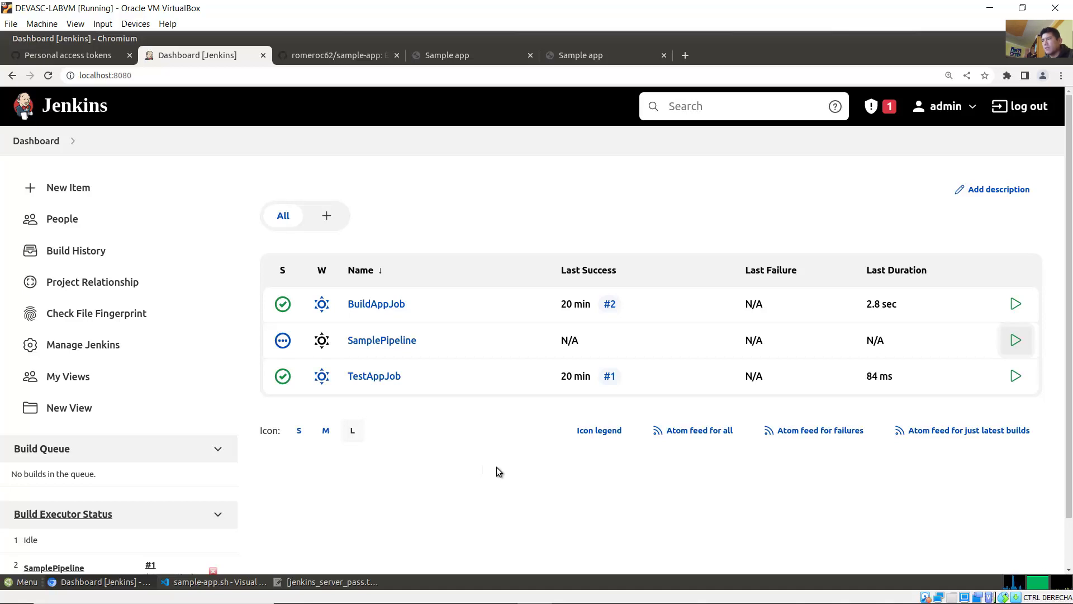
{"action": "scroll", "coordinate": [216, 511], "scroll_direction": "down", "scroll_amount": 1}
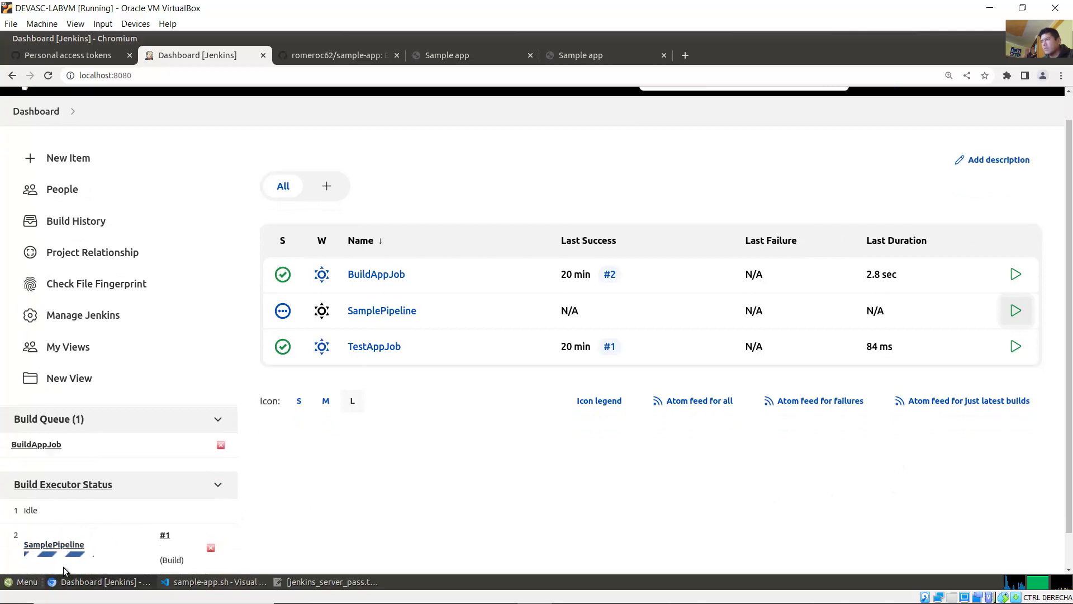
{"action": "mouse_move", "coordinate": [67, 586]}
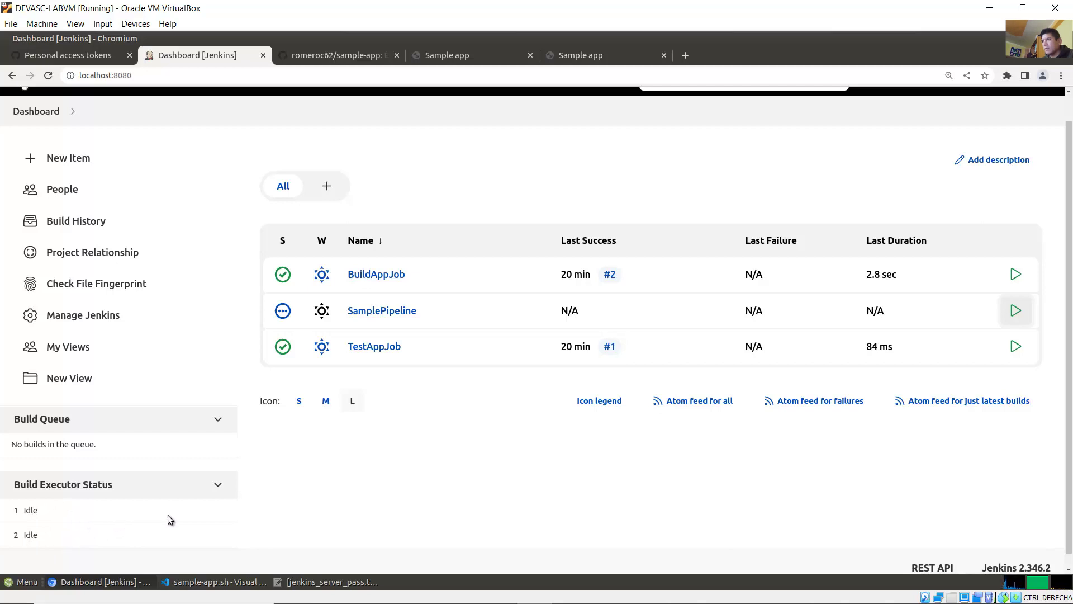
Step: Read the expected green Stage View result and Step 4's Console Output check, then minimize Word
{"action": "left_click", "coordinate": [481, 592]}
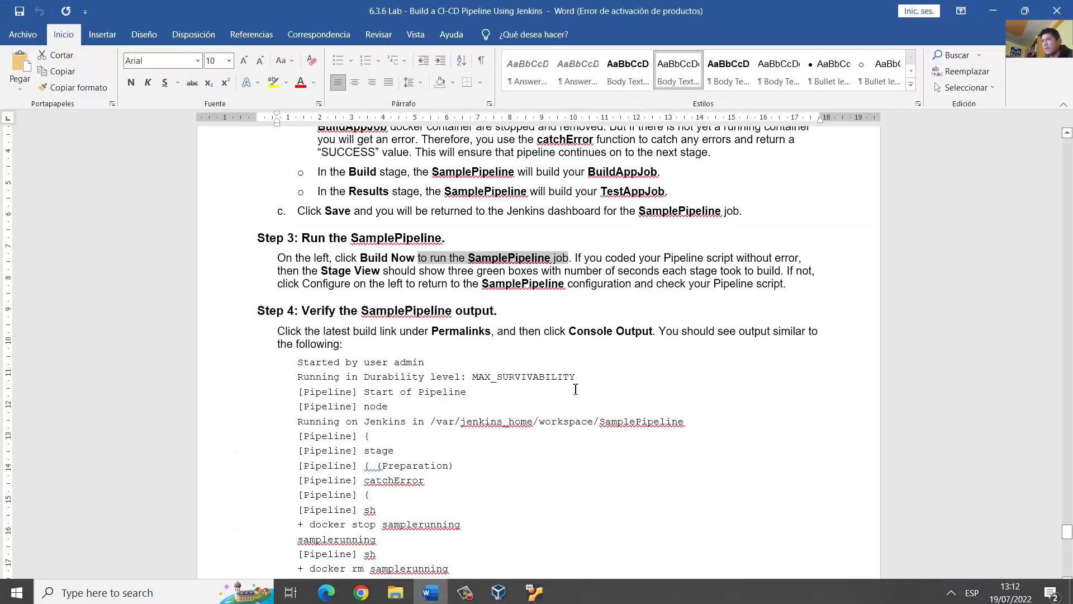
{"action": "left_click_drag", "start_coordinate": [575, 259], "coordinate": [796, 262]}
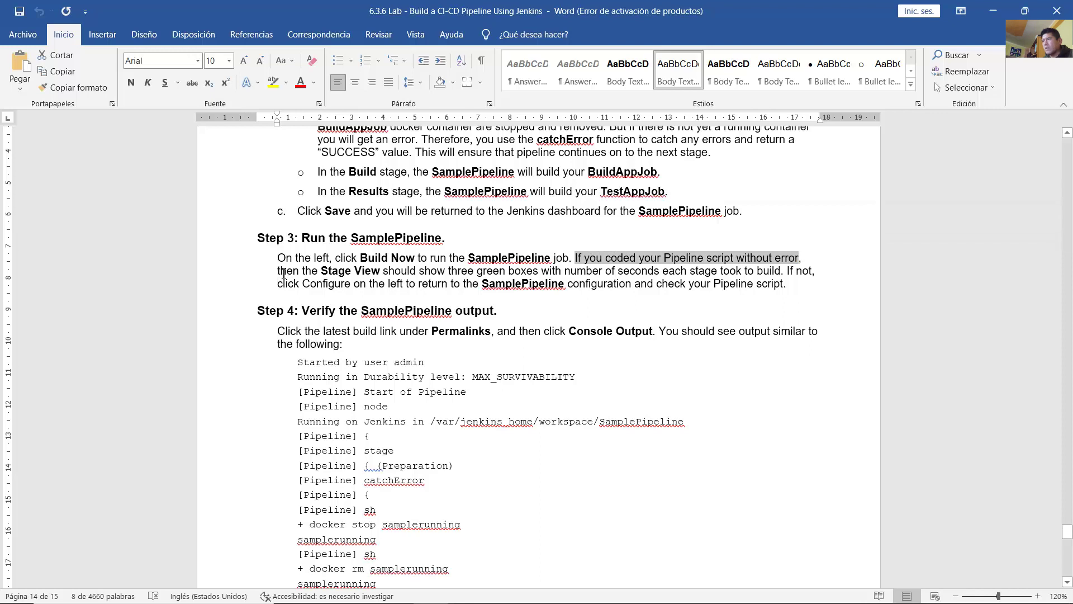
{"action": "left_click_drag", "start_coordinate": [284, 273], "coordinate": [804, 289]}
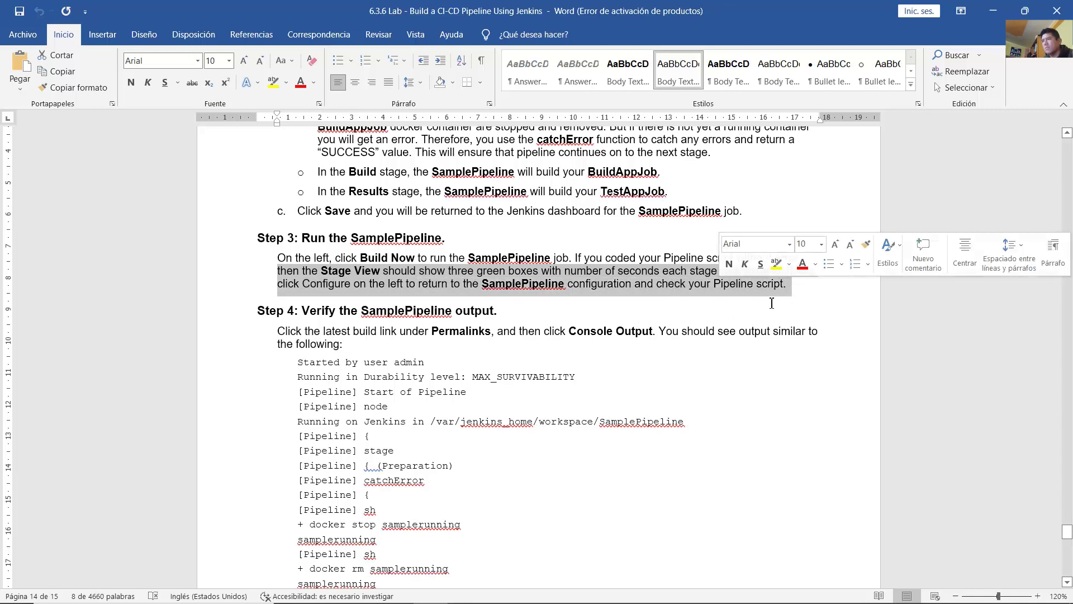
{"action": "left_click", "coordinate": [617, 344]}
{"action": "scroll", "coordinate": [617, 345], "scroll_direction": "down", "scroll_amount": 2}
{"action": "scroll", "coordinate": [616, 343], "scroll_direction": "down", "scroll_amount": 1}
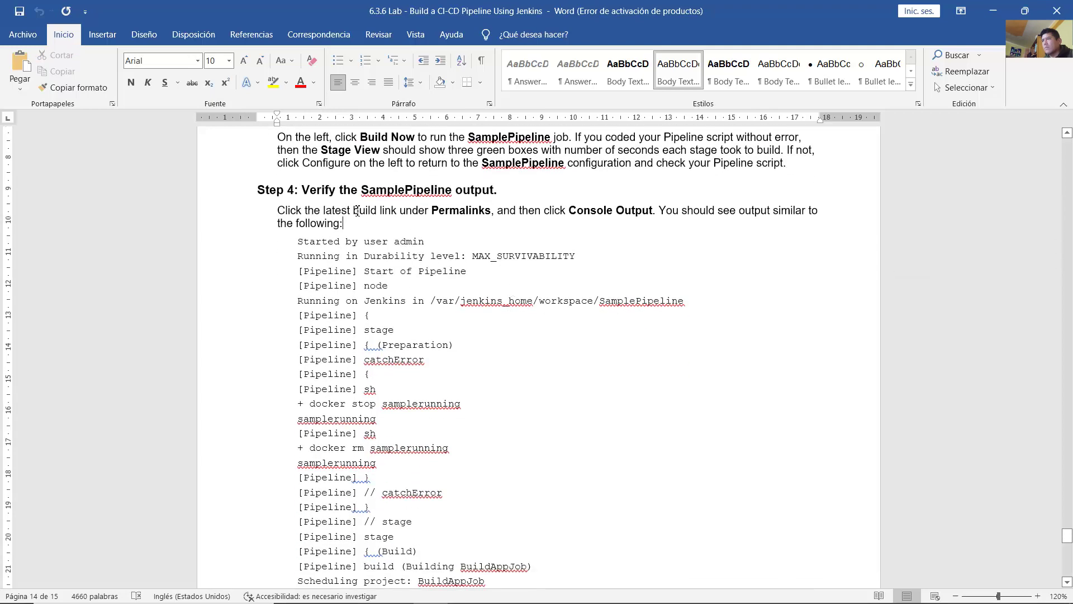
{"action": "left_click_drag", "start_coordinate": [319, 191], "coordinate": [485, 197]}
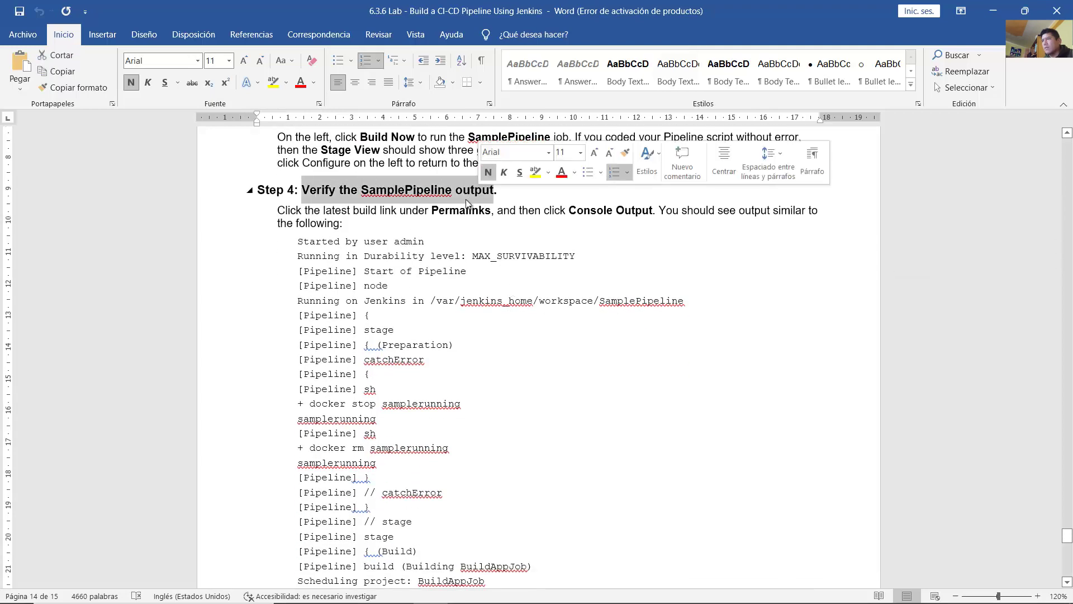
{"action": "left_click", "coordinate": [412, 213]}
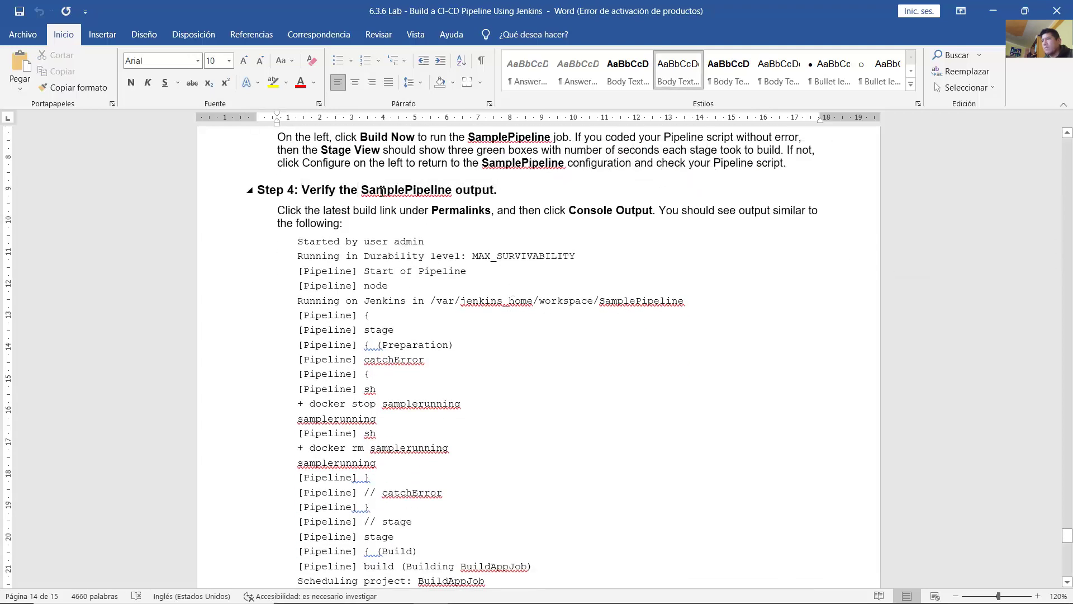
{"action": "left_click_drag", "start_coordinate": [382, 192], "coordinate": [652, 211]}
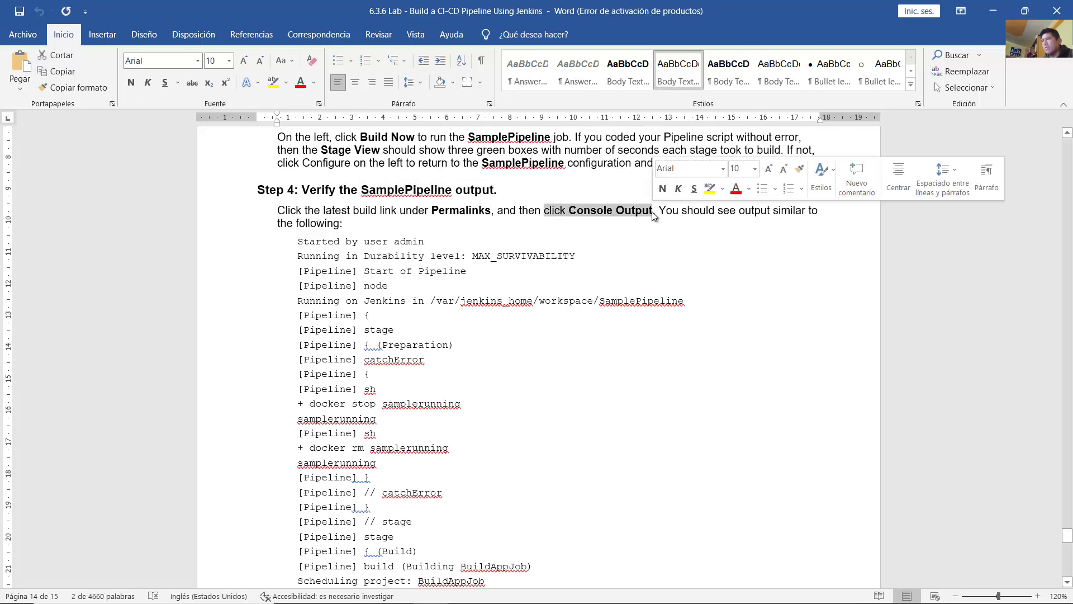
{"action": "left_click", "coordinate": [580, 249]}
{"action": "scroll", "coordinate": [592, 258], "scroll_direction": "down", "scroll_amount": 20}
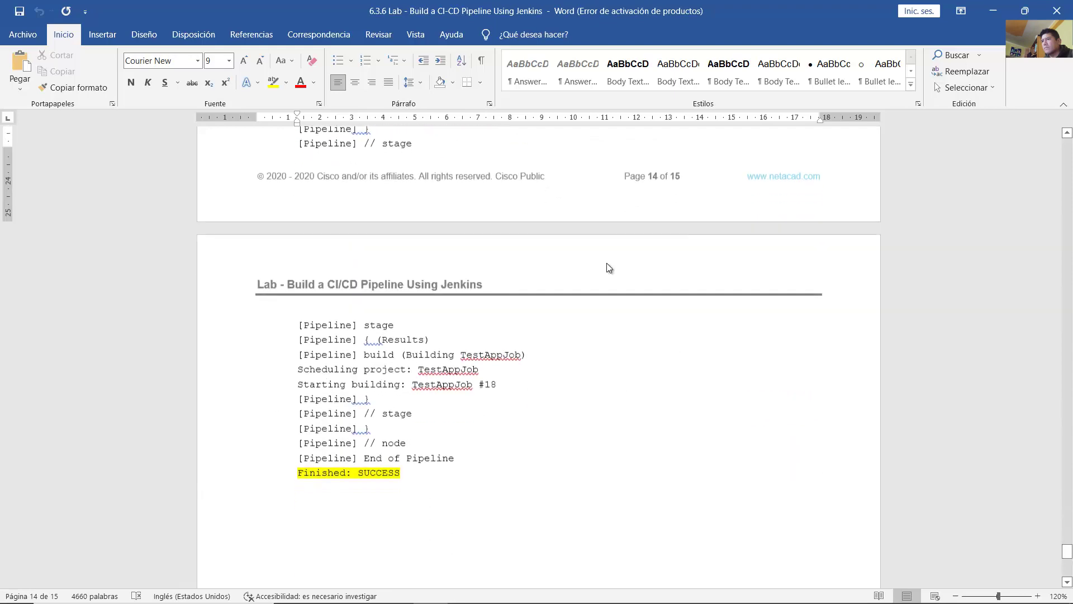
{"action": "left_click", "coordinate": [993, 11]}
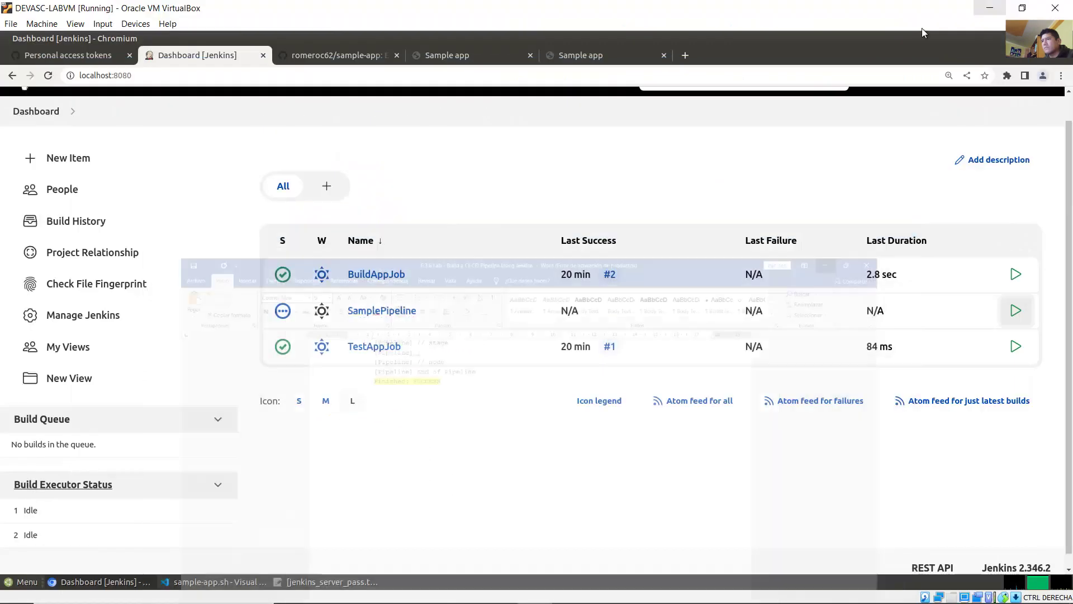
Step: Reload the dashboard, open SamplePipeline, and go to its last build, #1
{"action": "left_click", "coordinate": [48, 76]}
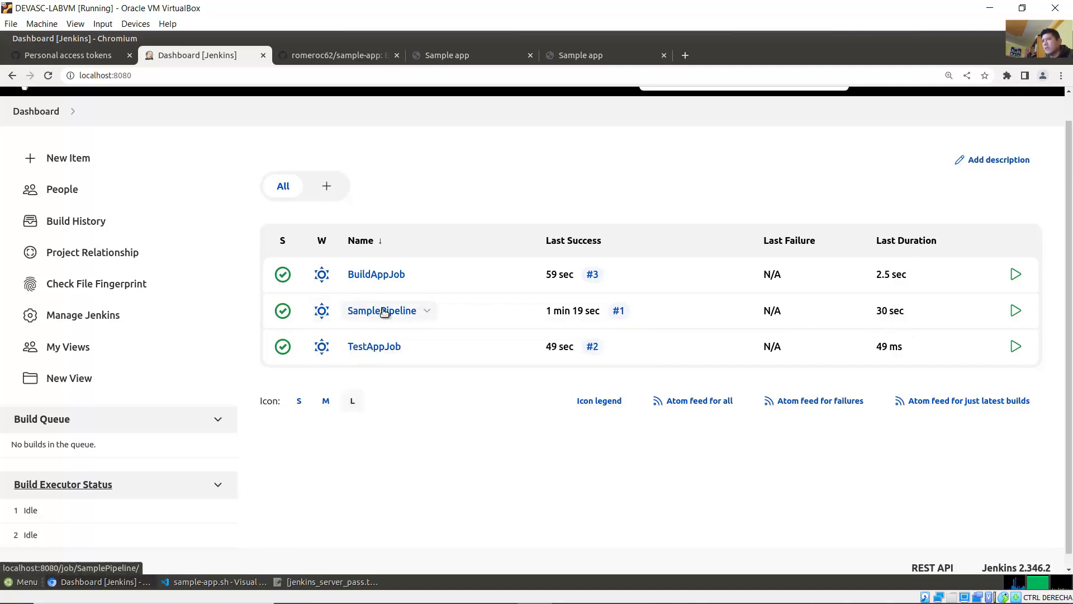
{"action": "left_click", "coordinate": [427, 311]}
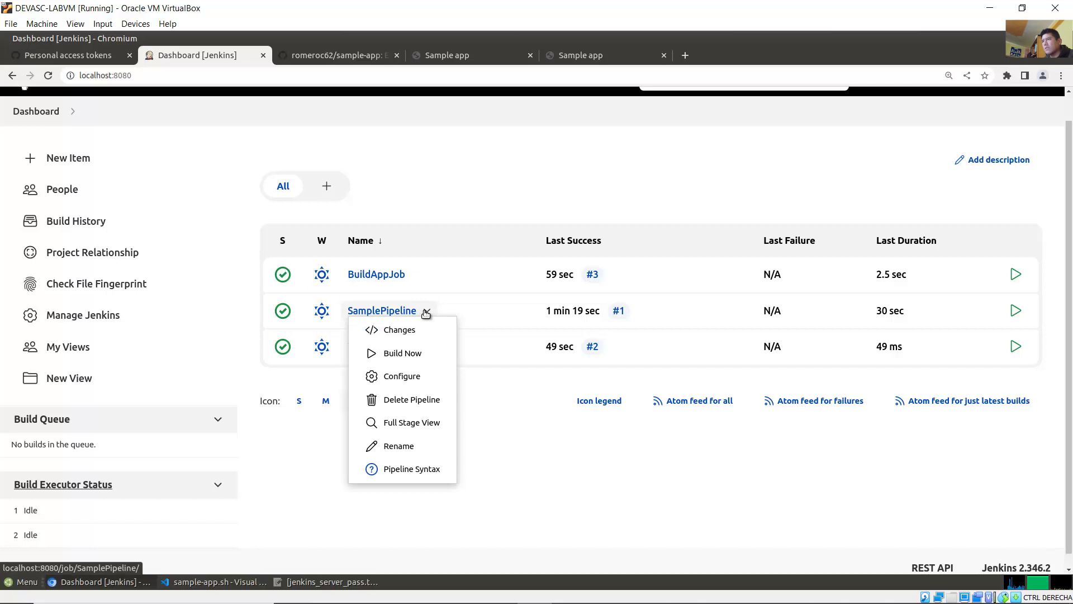
{"action": "left_click", "coordinate": [510, 494]}
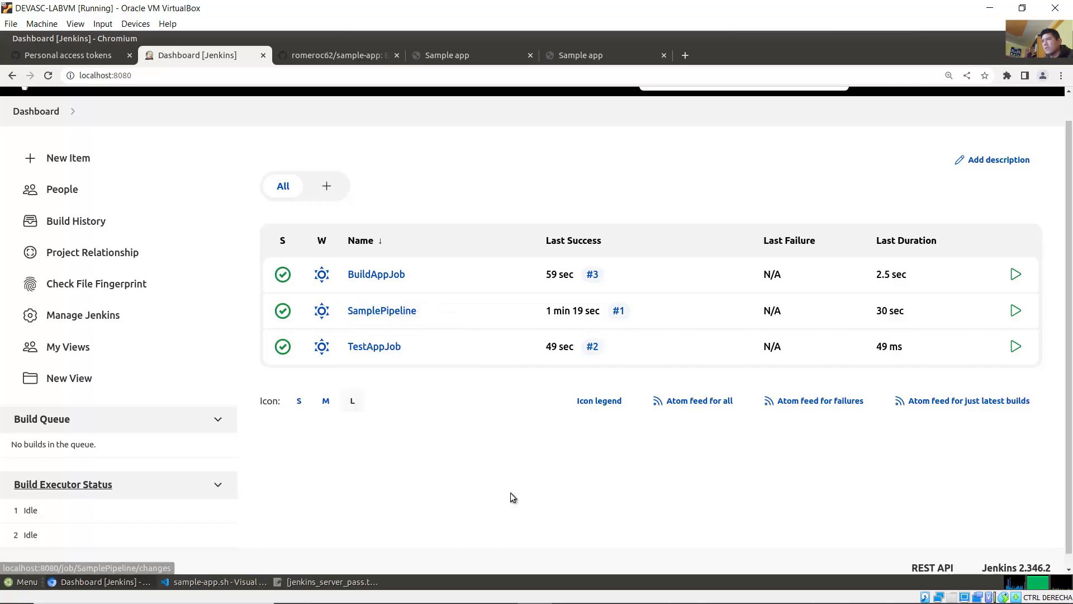
{"action": "left_click", "coordinate": [372, 311]}
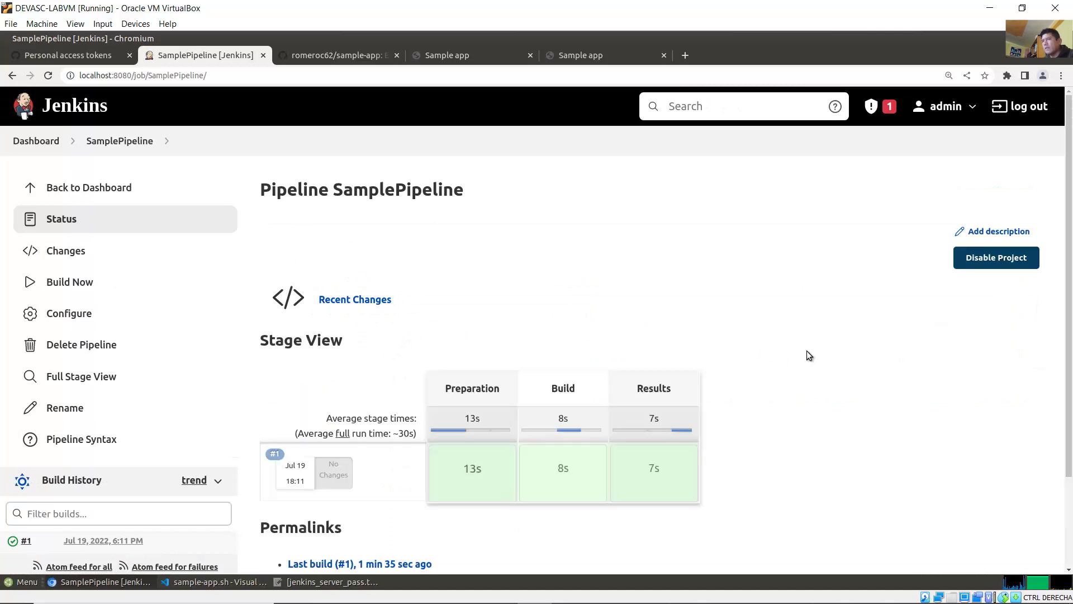
{"action": "scroll", "coordinate": [1069, 347], "scroll_direction": "down", "scroll_amount": 1}
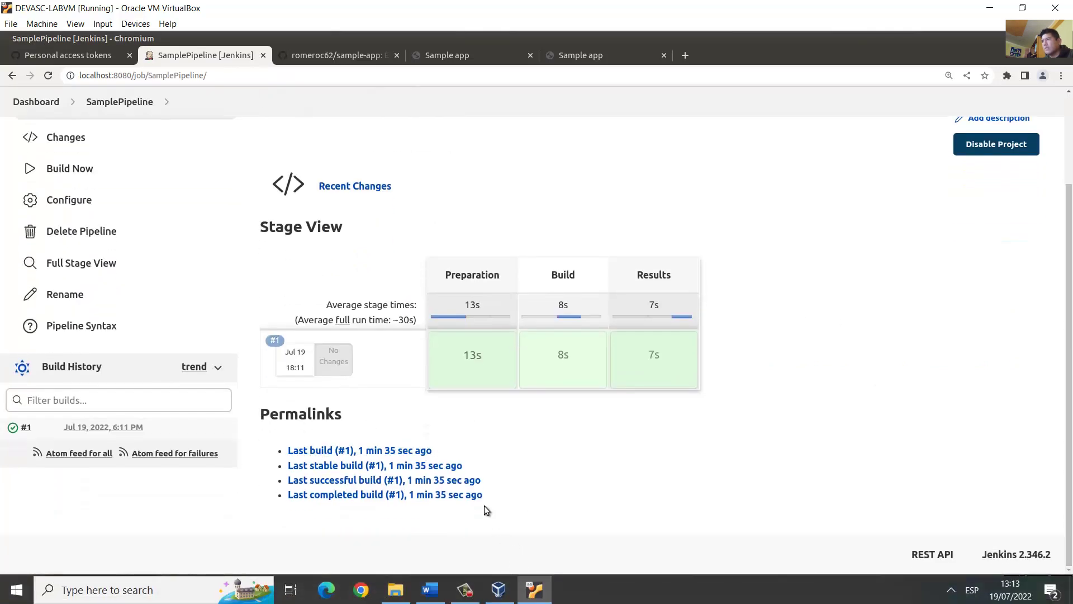
{"action": "left_click", "coordinate": [323, 451]}
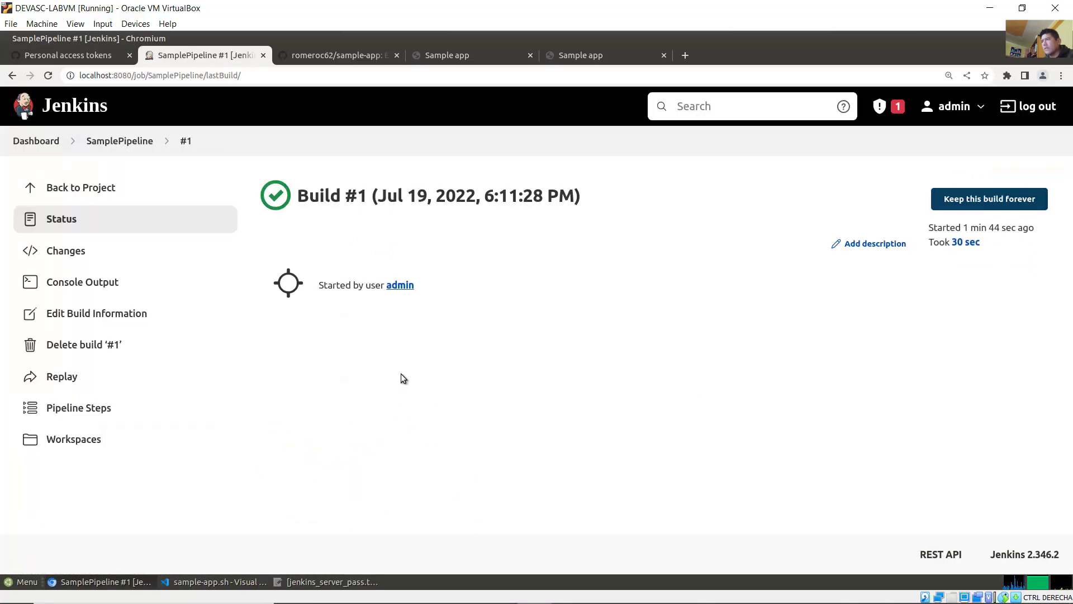
Step: Read build #1's log: docker stop/rm samplerunning, BuildAppJob and TestAppJob scheduled, Finished: SUCCESS
{"action": "left_click", "coordinate": [107, 282]}
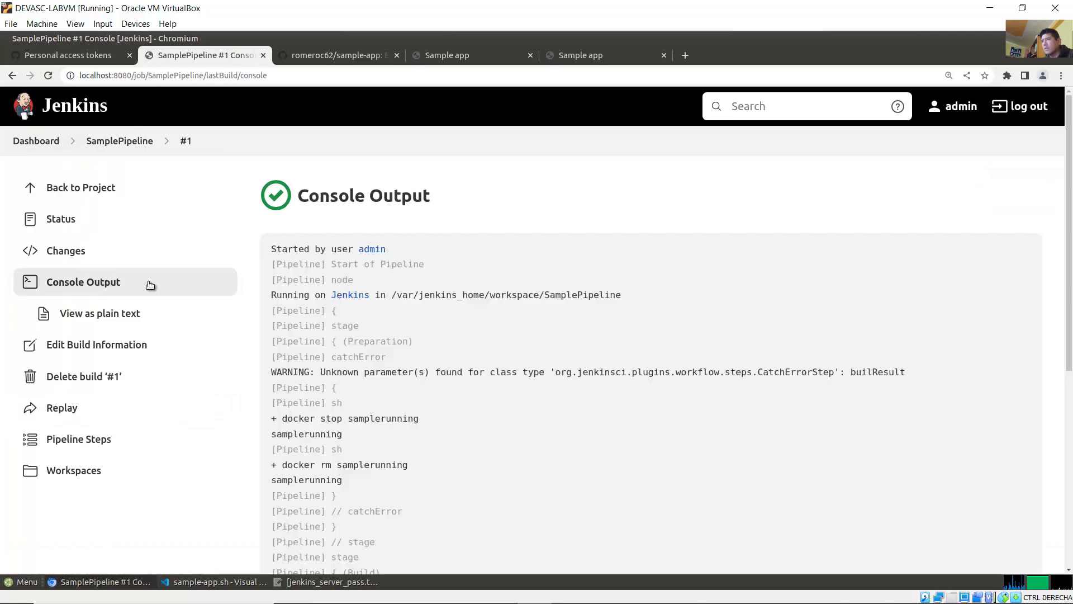
{"action": "left_click_drag", "start_coordinate": [1071, 289], "coordinate": [1072, 349]}
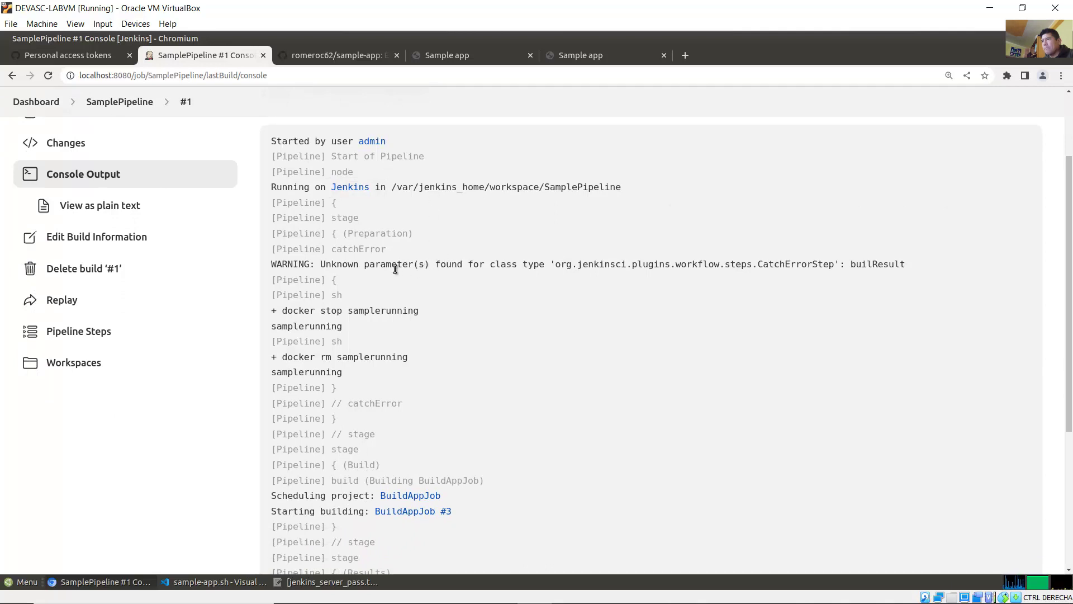
{"action": "left_click_drag", "start_coordinate": [1071, 386], "coordinate": [1071, 494]}
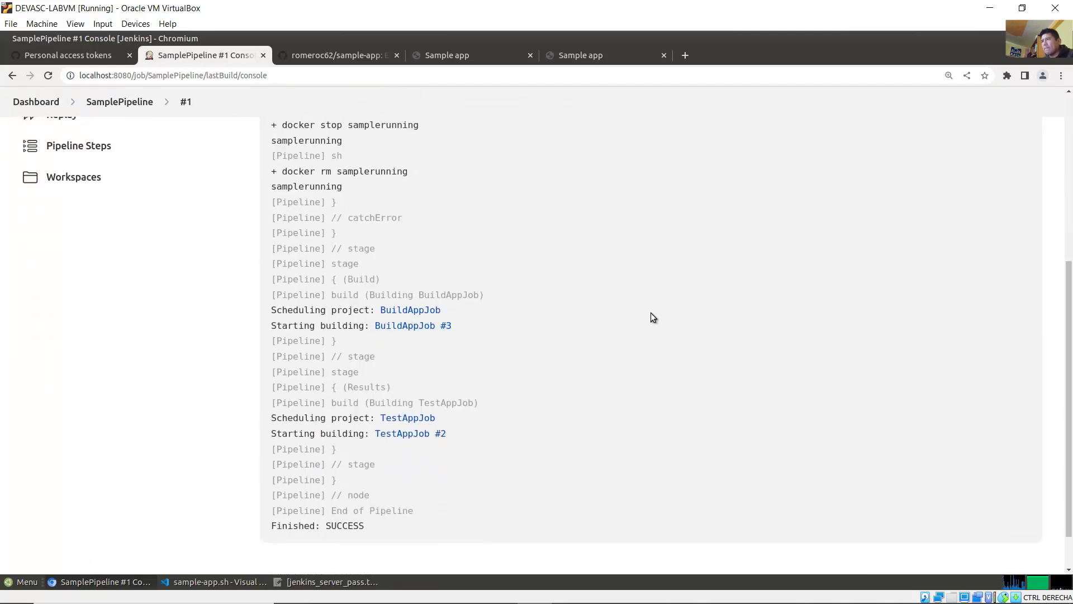
{"action": "scroll", "coordinate": [654, 313], "scroll_direction": "up", "scroll_amount": 3}
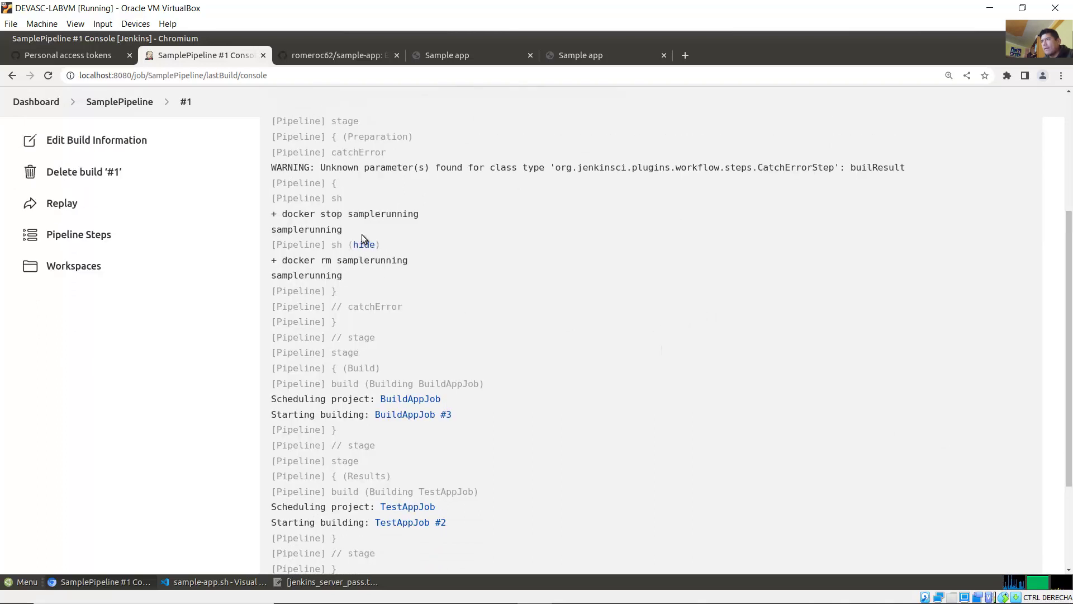
{"action": "left_click_drag", "start_coordinate": [319, 216], "coordinate": [407, 220]}
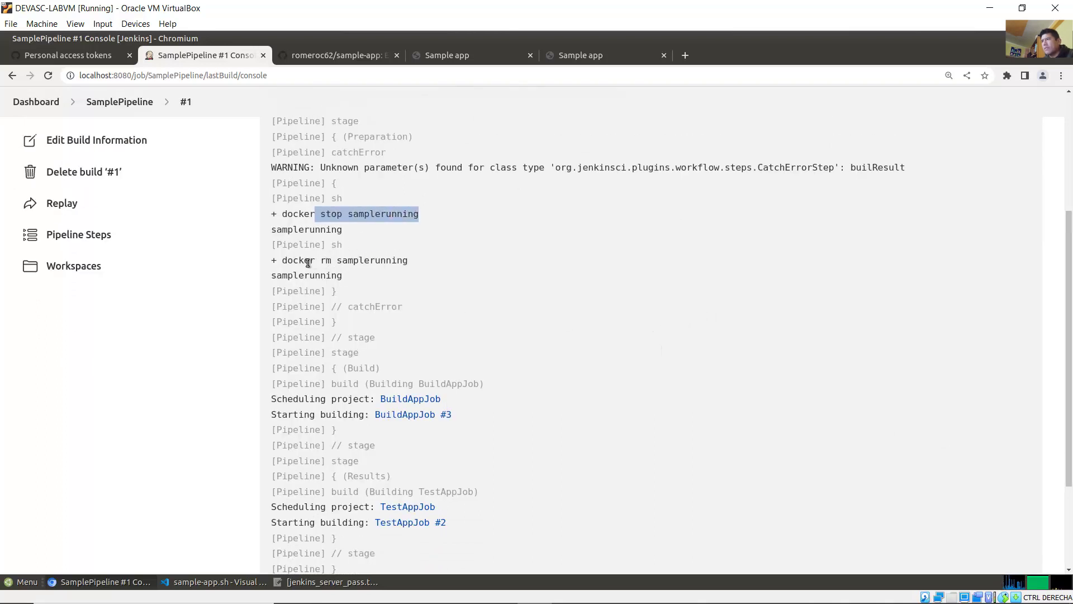
{"action": "left_click_drag", "start_coordinate": [306, 261], "coordinate": [358, 262]}
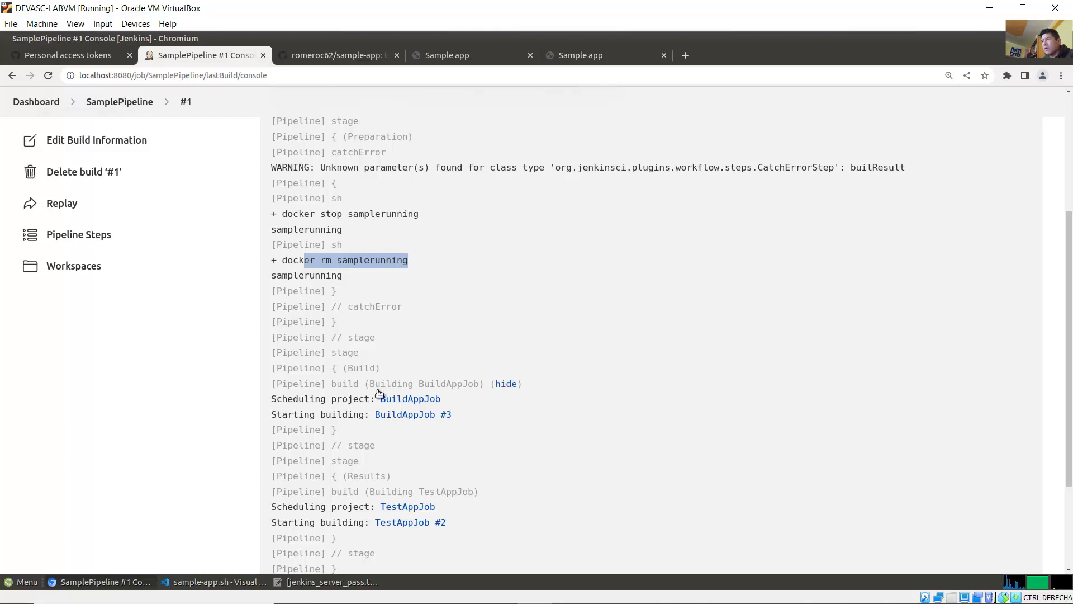
{"action": "left_click_drag", "start_coordinate": [310, 400], "coordinate": [613, 398]}
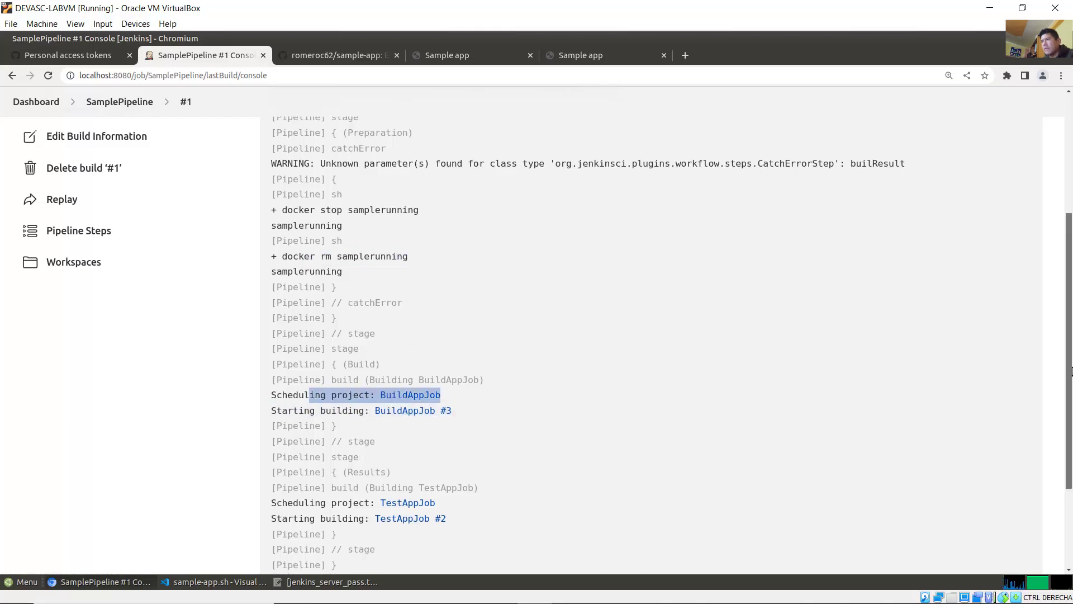
{"action": "scroll", "coordinate": [835, 336], "scroll_direction": "down", "scroll_amount": 3}
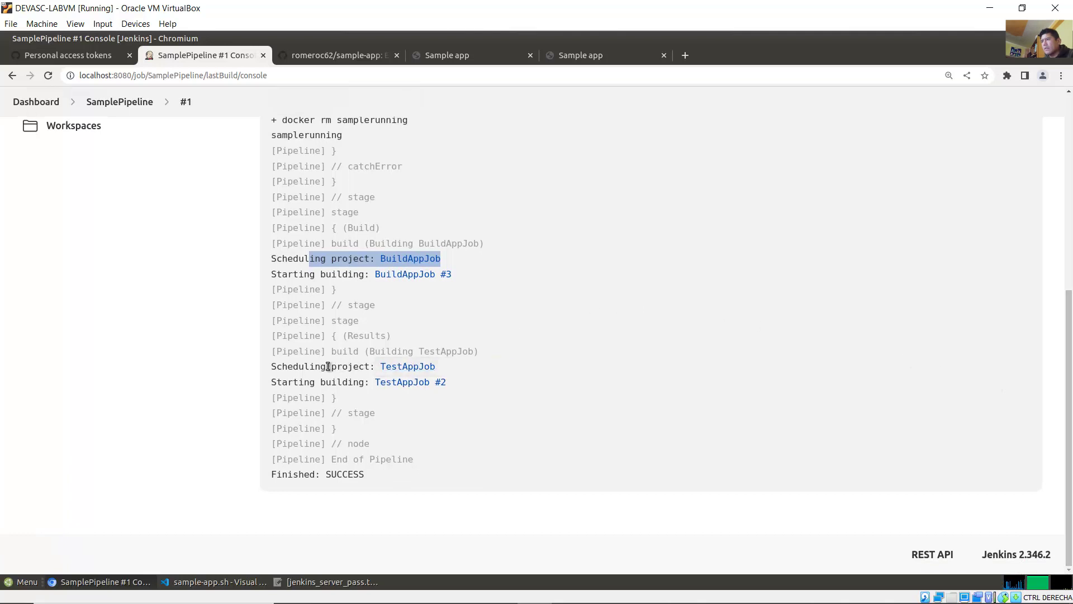
{"action": "left_click", "coordinate": [372, 369]}
{"action": "left_click_drag", "start_coordinate": [372, 369], "coordinate": [454, 369]}
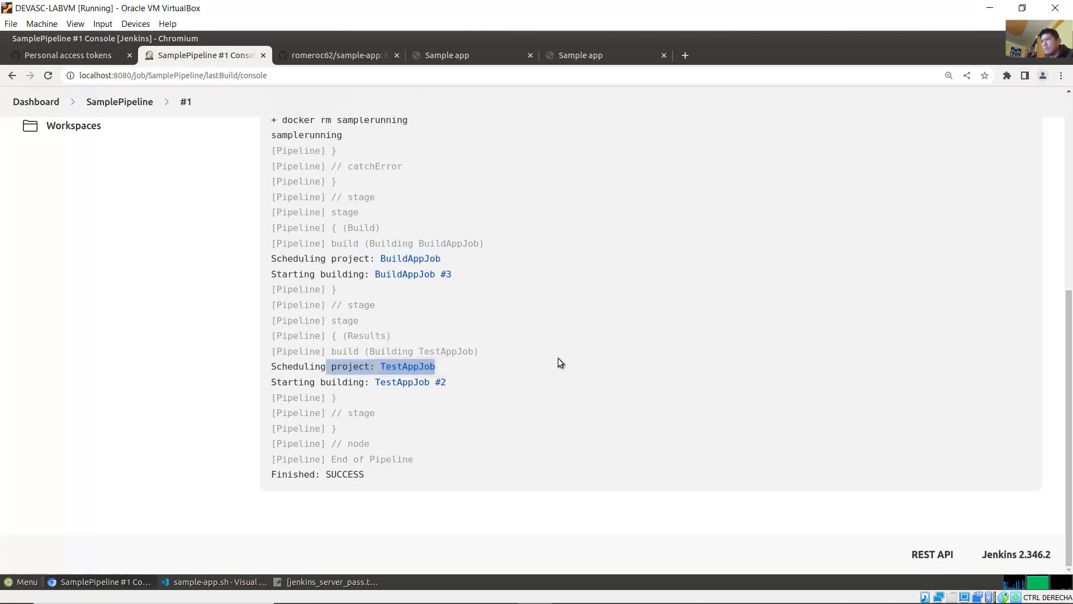
{"action": "left_click", "coordinate": [537, 367]}
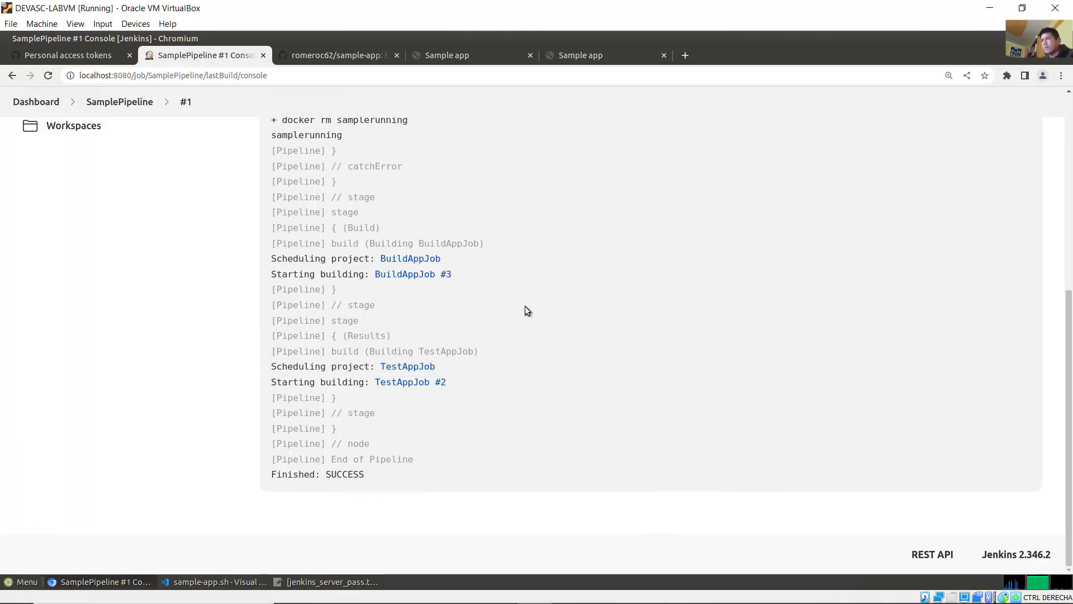
Step: Open BuildAppJob build #3's console output and confirm it ends with Finished: SUCCESS
{"action": "left_click", "coordinate": [410, 259]}
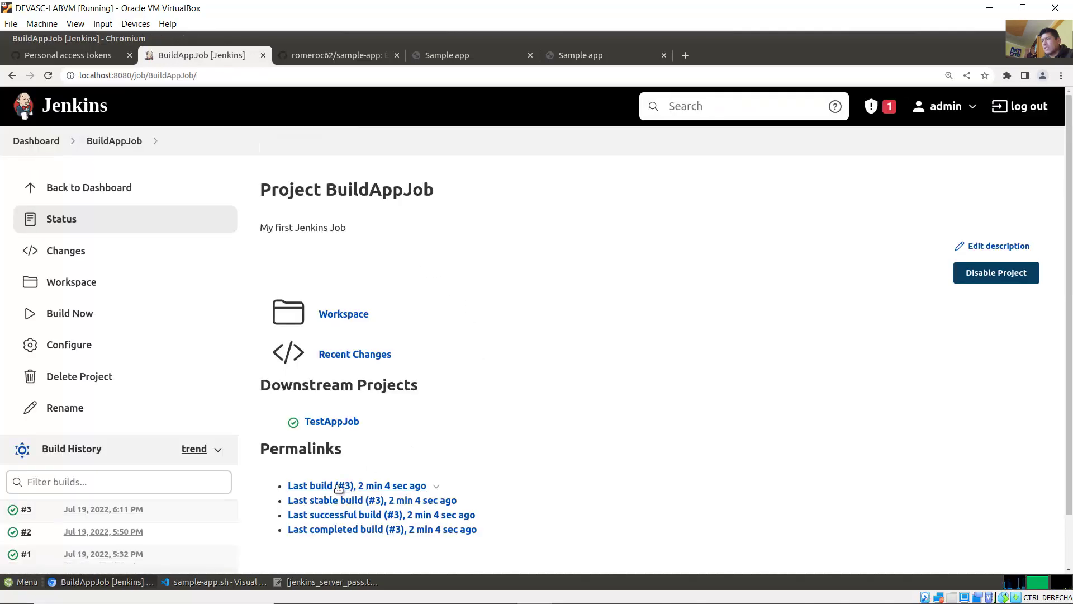
{"action": "left_click", "coordinate": [316, 488]}
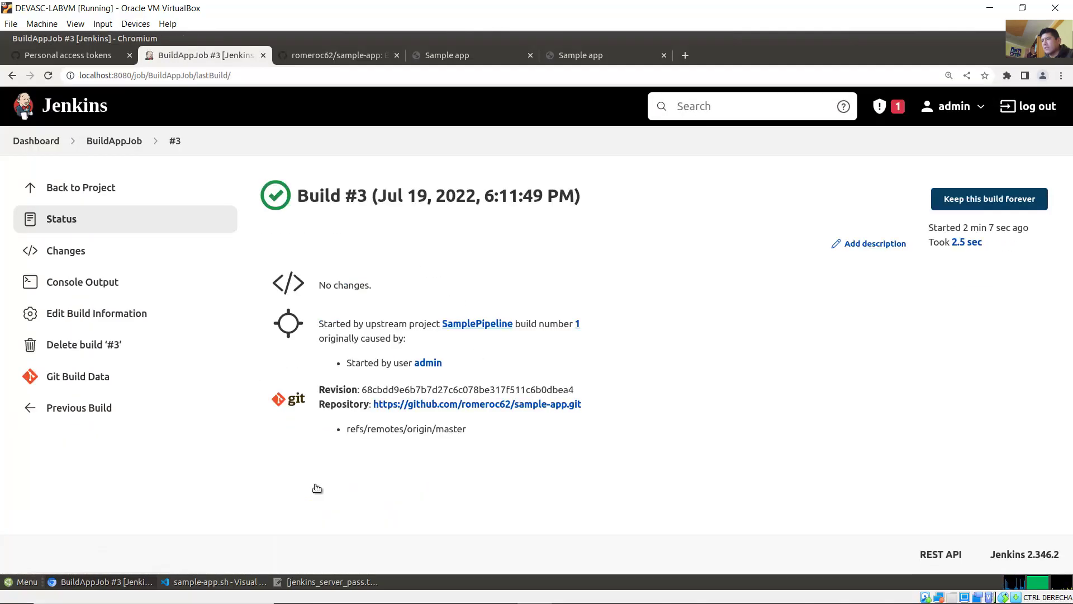
{"action": "left_click", "coordinate": [106, 282]}
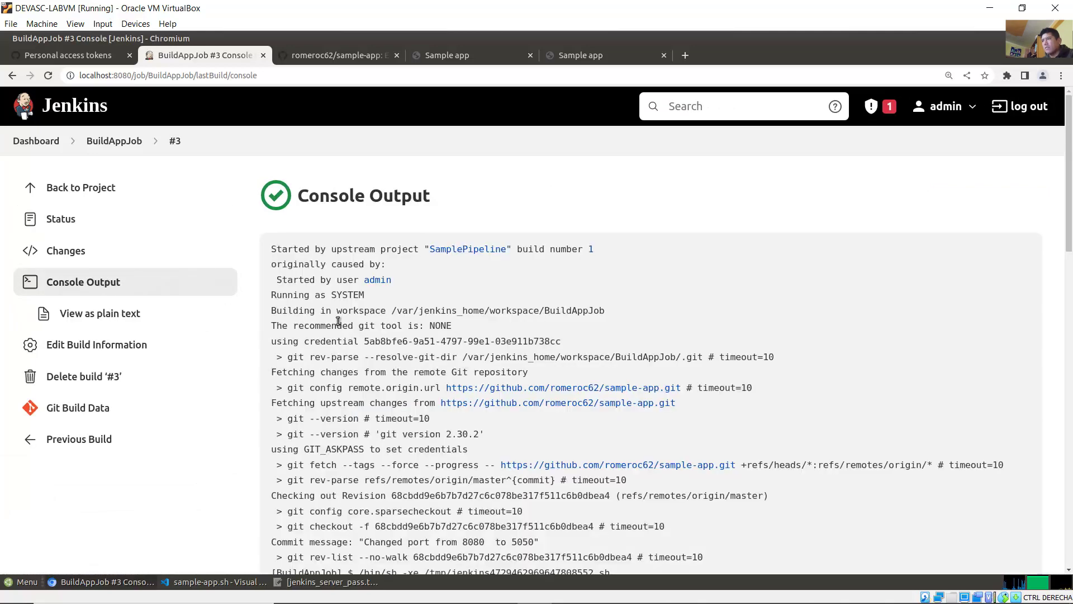
{"action": "scroll", "coordinate": [673, 406], "scroll_direction": "down", "scroll_amount": 3}
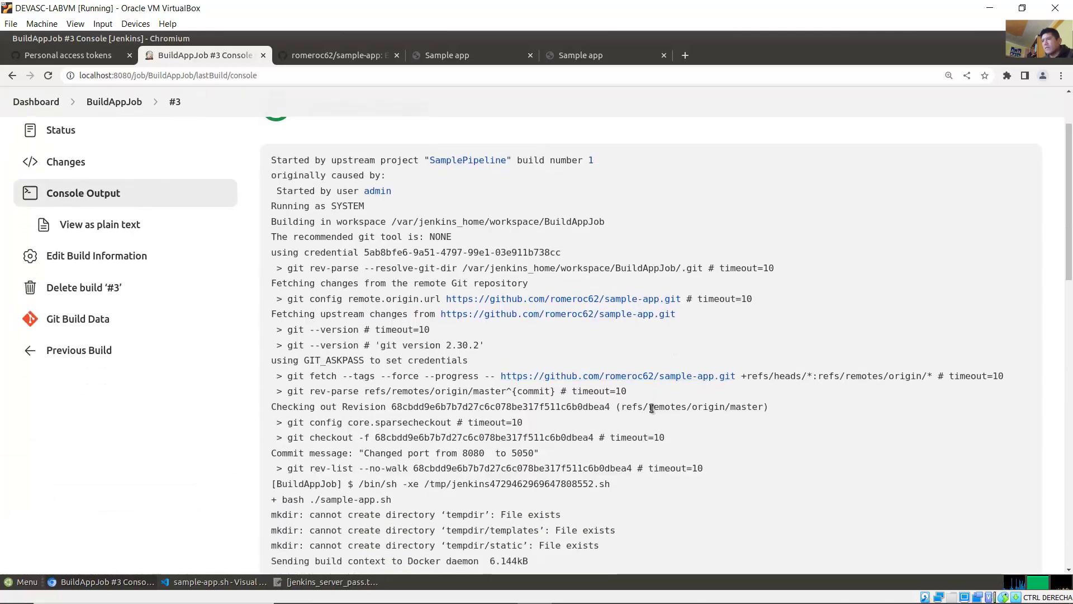
{"action": "left_click_drag", "start_coordinate": [1069, 258], "coordinate": [1071, 545]}
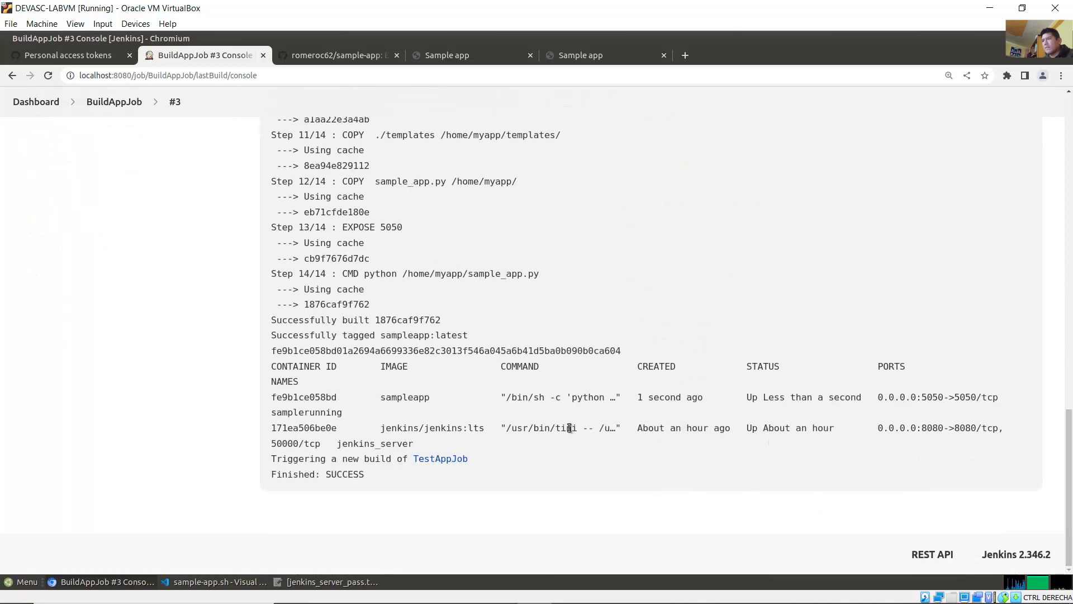
{"action": "left_click_drag", "start_coordinate": [340, 200], "coordinate": [374, 474]}
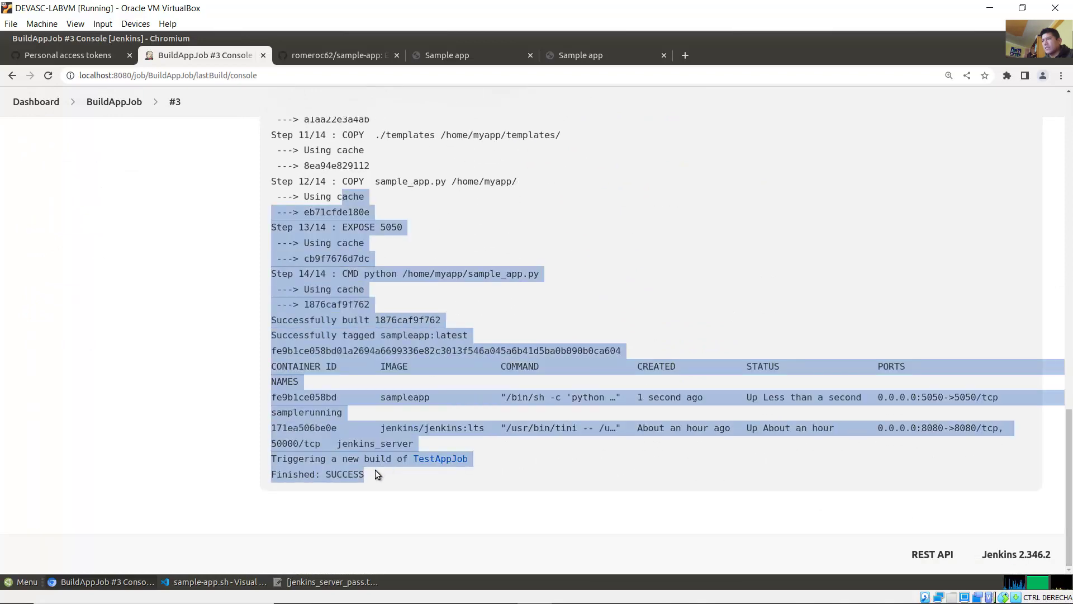
{"action": "left_click", "coordinate": [564, 467]}
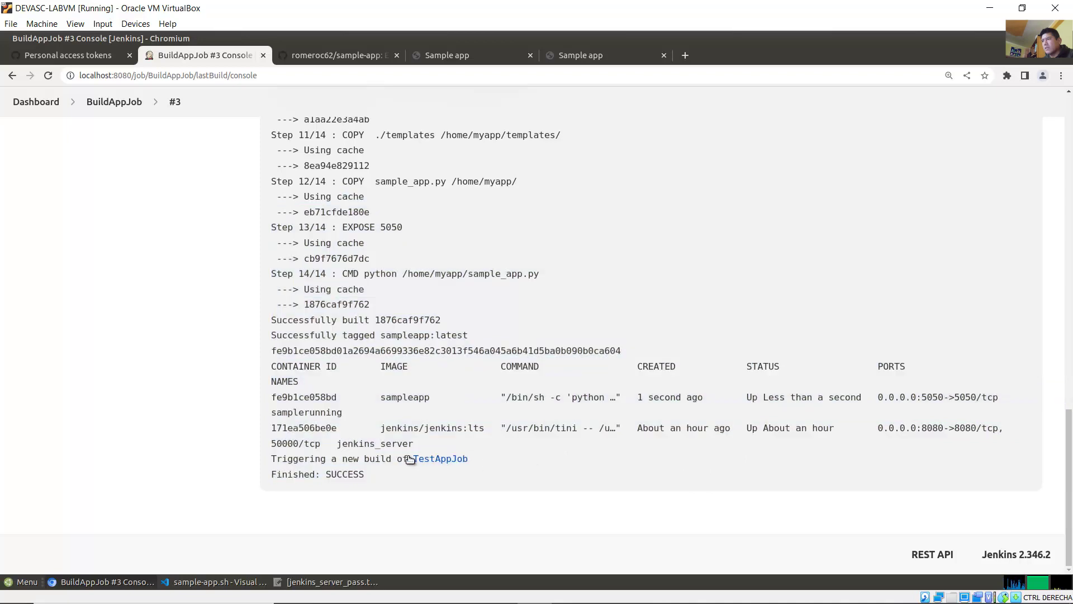
{"action": "left_click_drag", "start_coordinate": [1068, 468], "coordinate": [973, 132]}
Step: Go back to SamplePipeline #1's console output and follow the TestAppJob link
{"action": "left_click", "coordinate": [11, 76]}
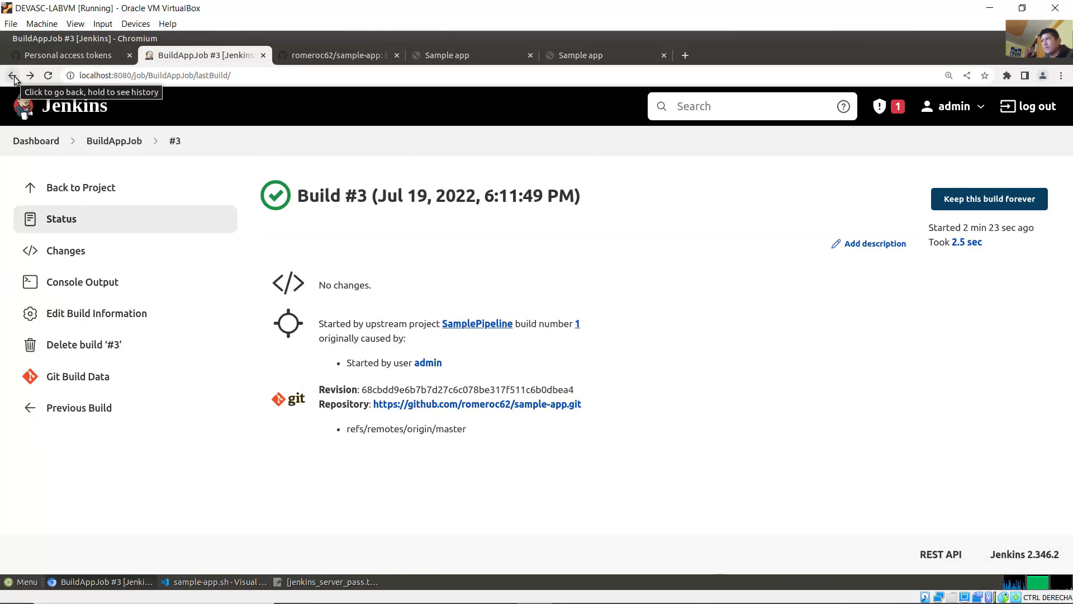
{"action": "left_click", "coordinate": [13, 76]}
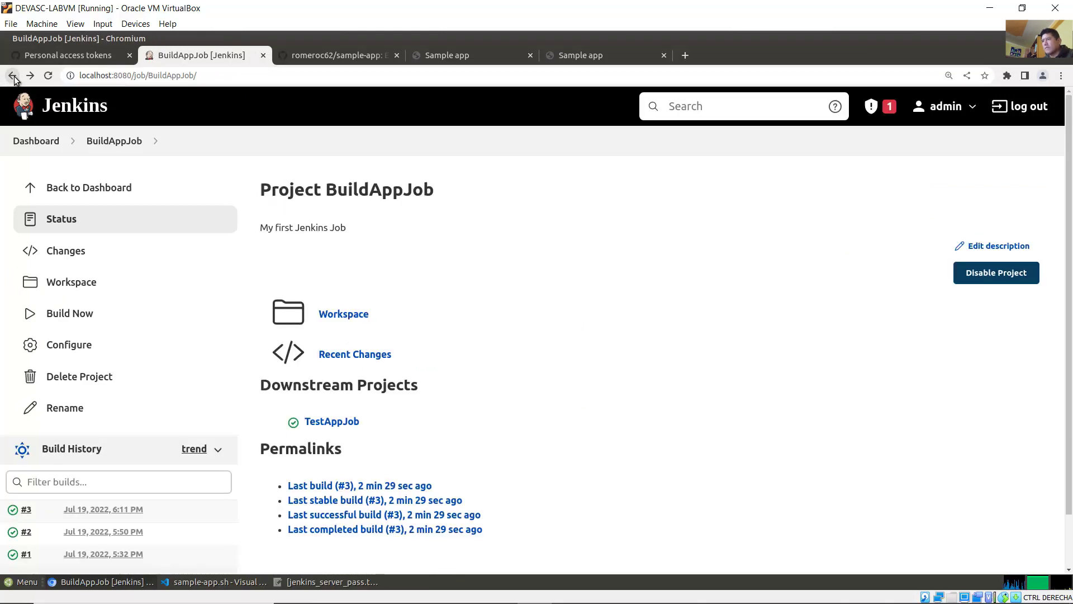
{"action": "left_click", "coordinate": [12, 75]}
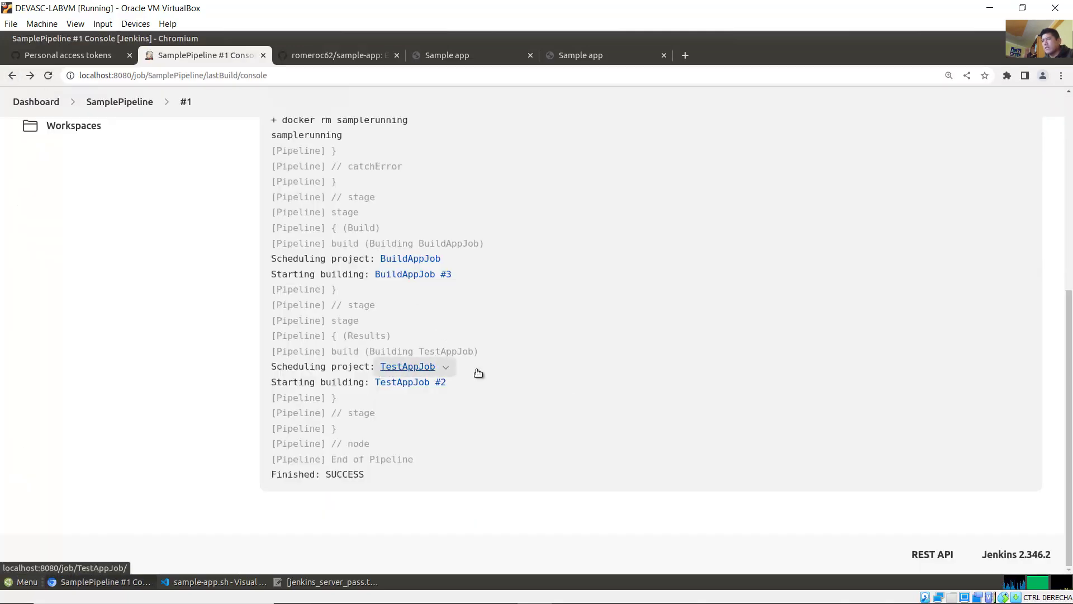
{"action": "left_click_drag", "start_coordinate": [1069, 335], "coordinate": [1069, 441]}
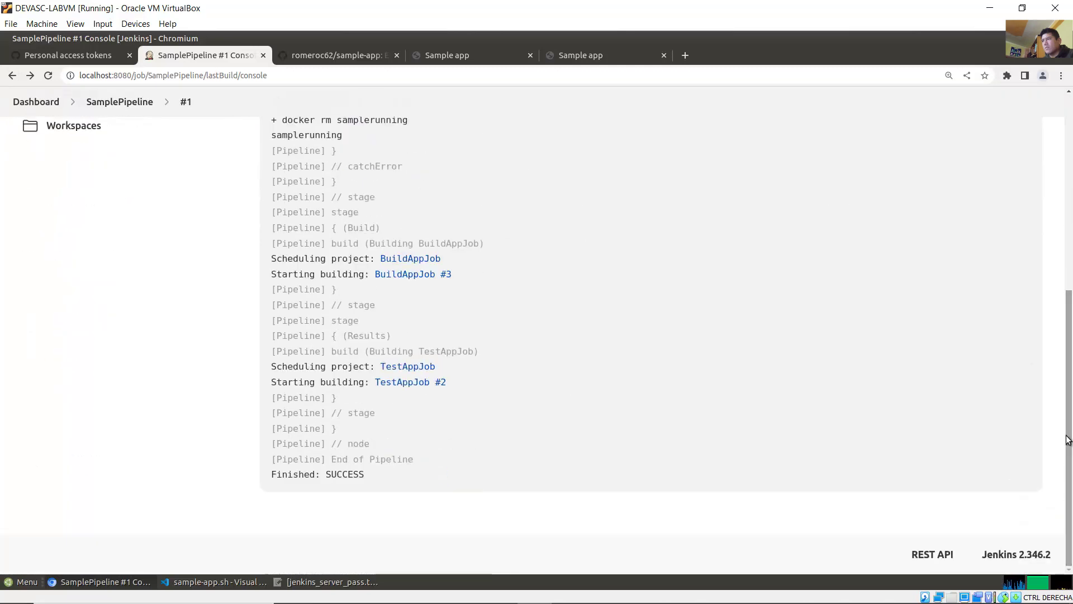
{"action": "left_click", "coordinate": [410, 369]}
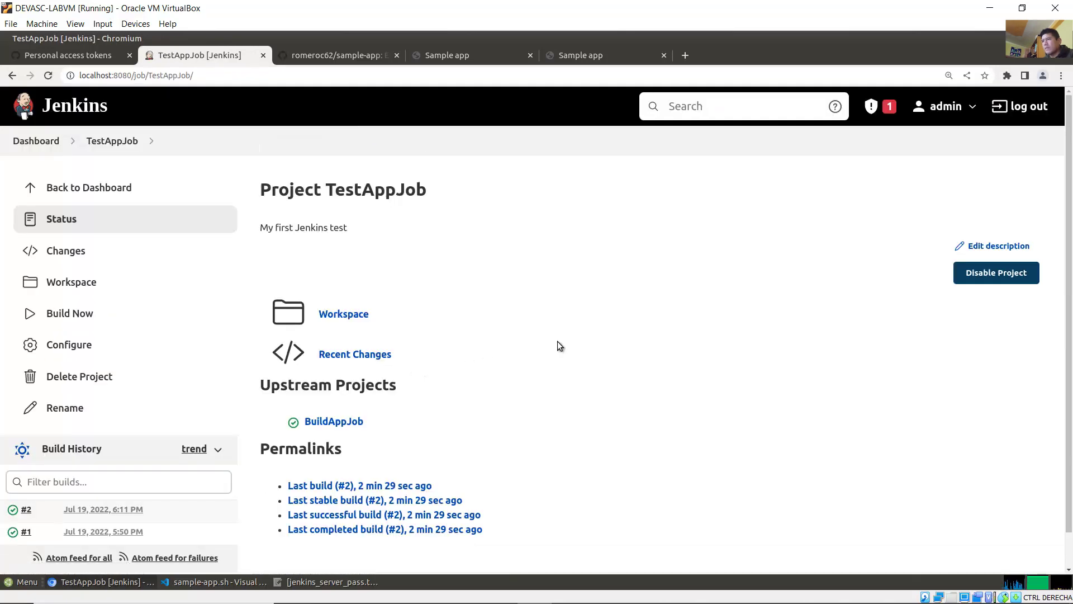